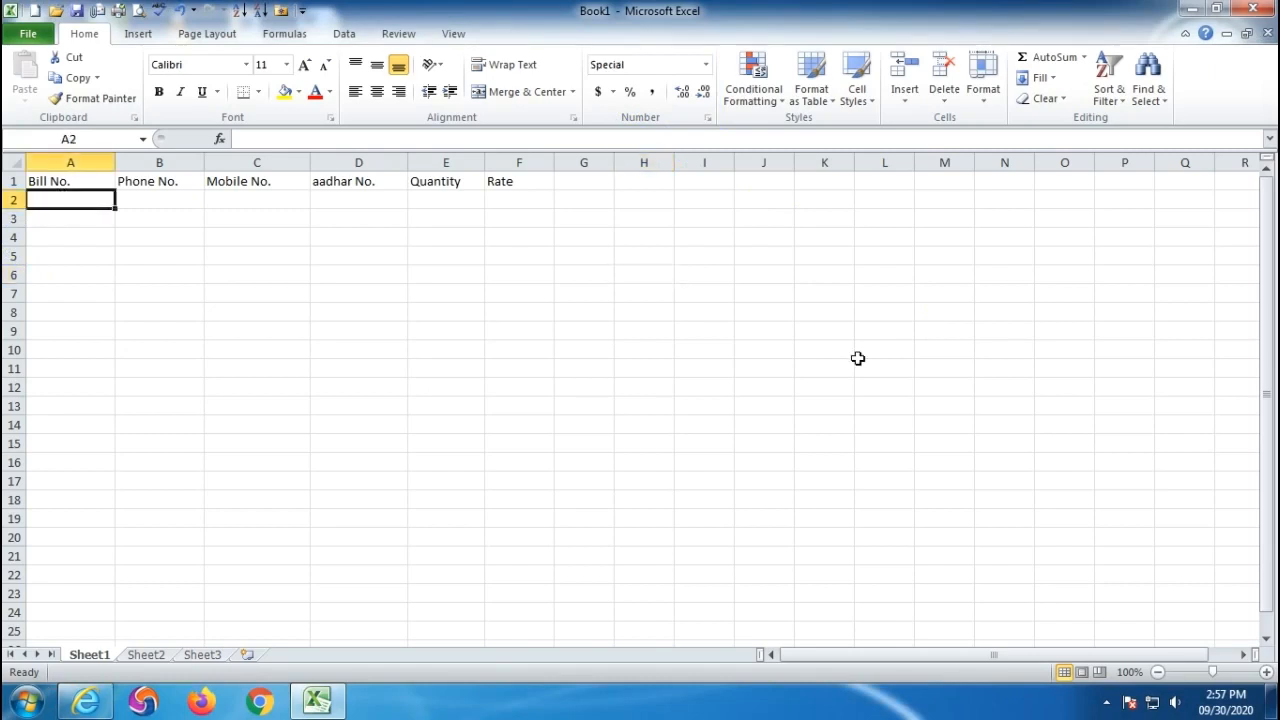
- Enter 00002 in H8 and H9, which display as plain 2 under General format
click(651, 318)
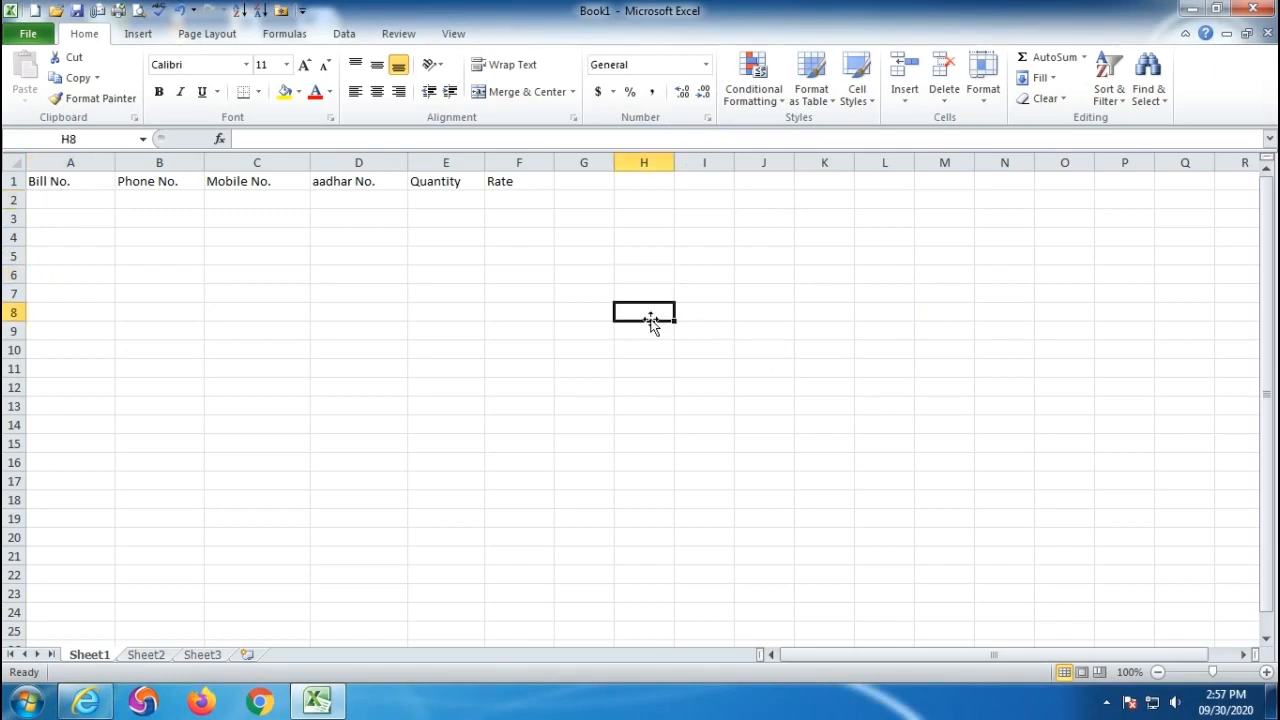
text(00002)
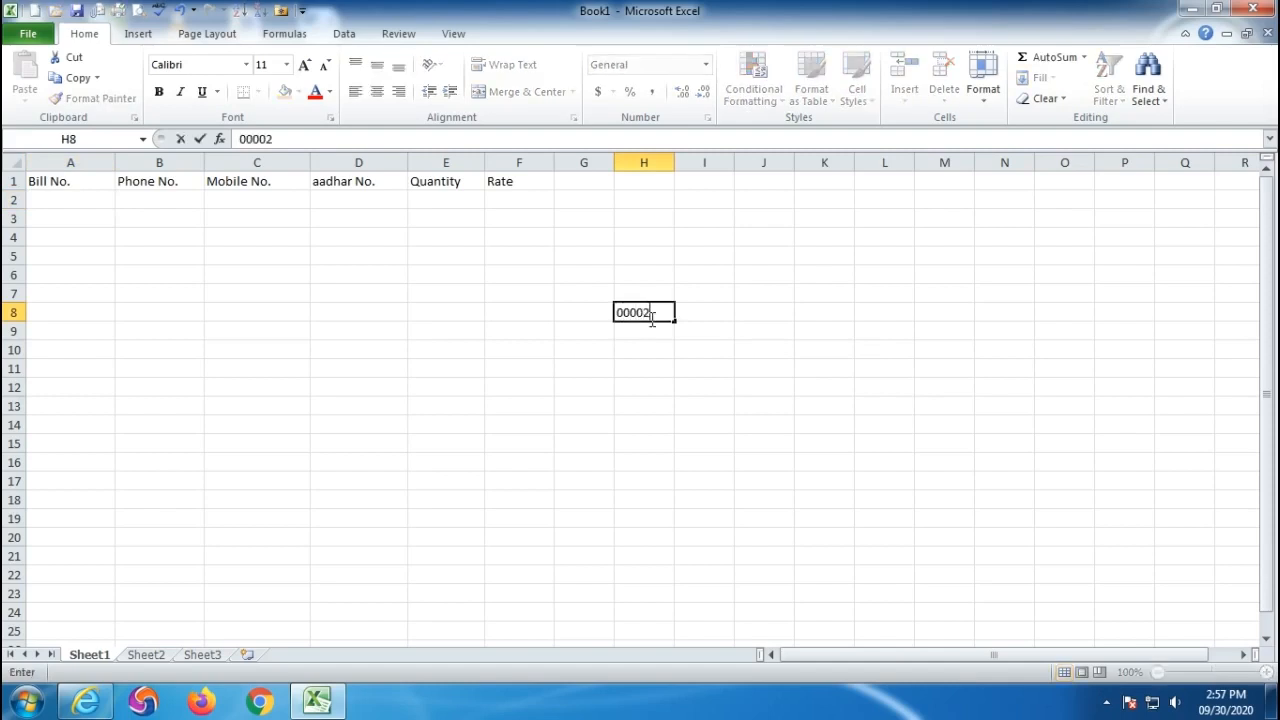
key(Return)
text(00002)
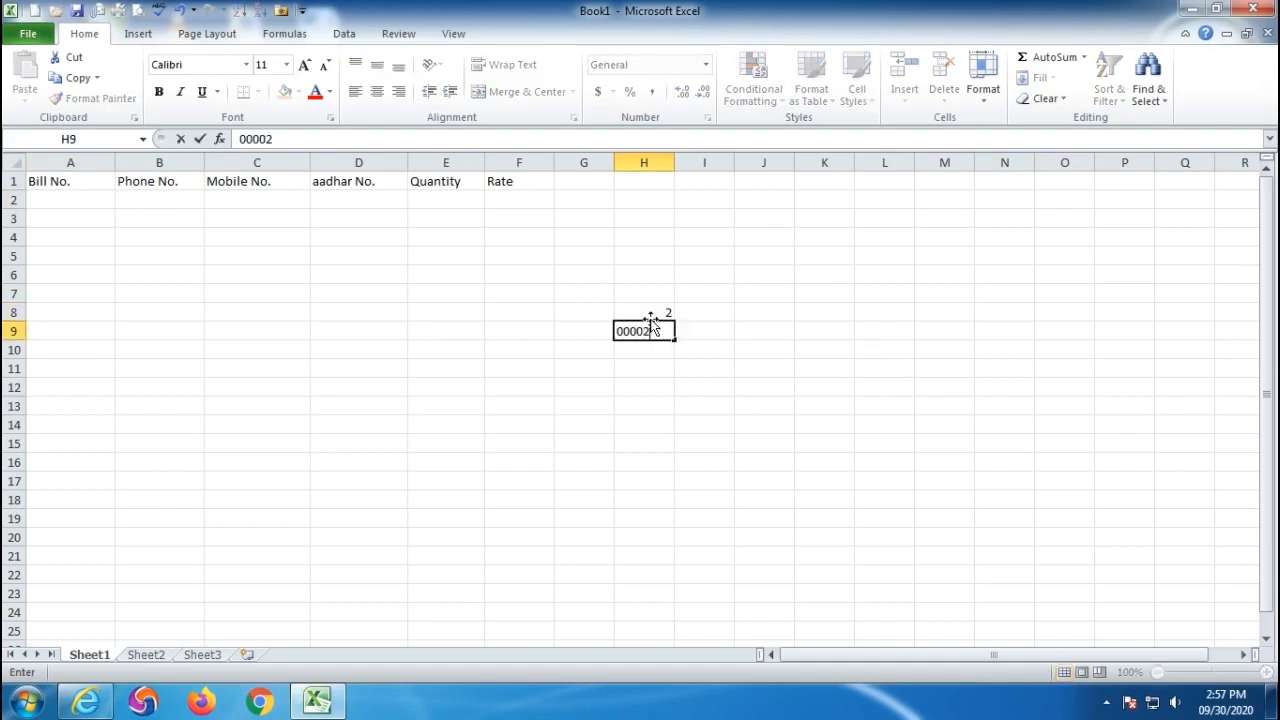
key(Return)
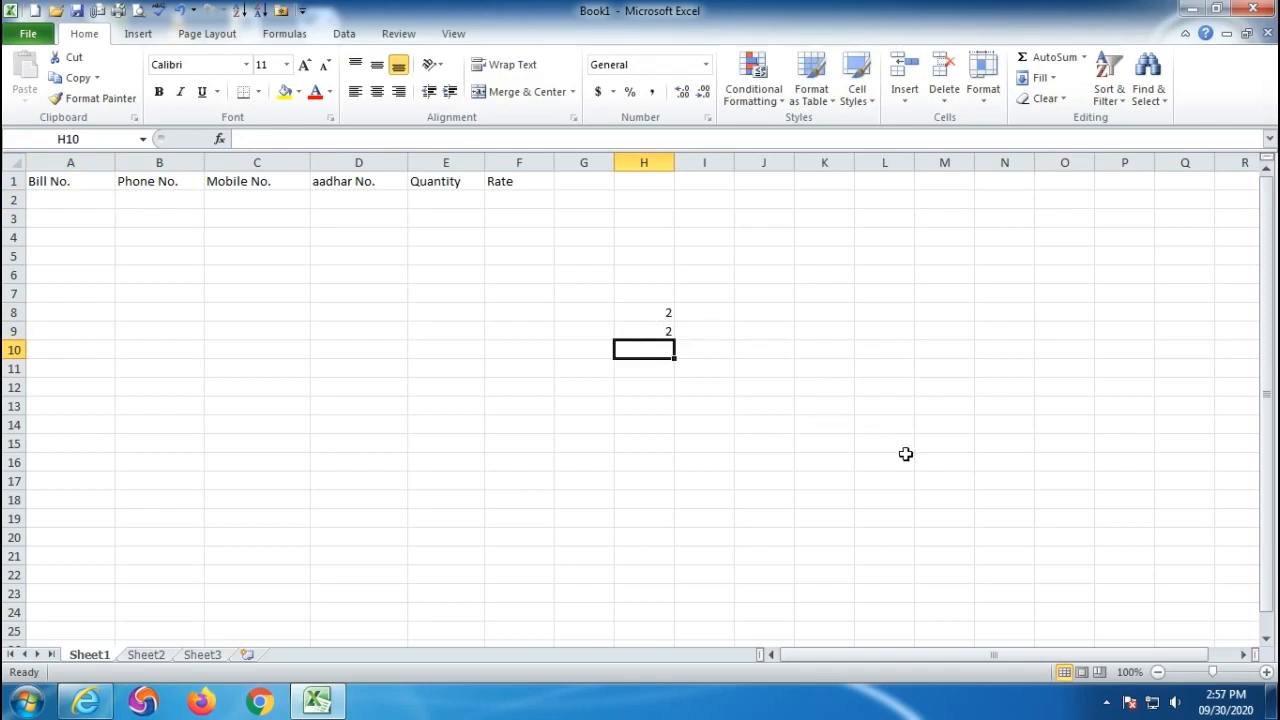
- Enter bill numbers 00005, 00006 and 00008 in A2:A4, keeping their leading zeros
click(63, 201)
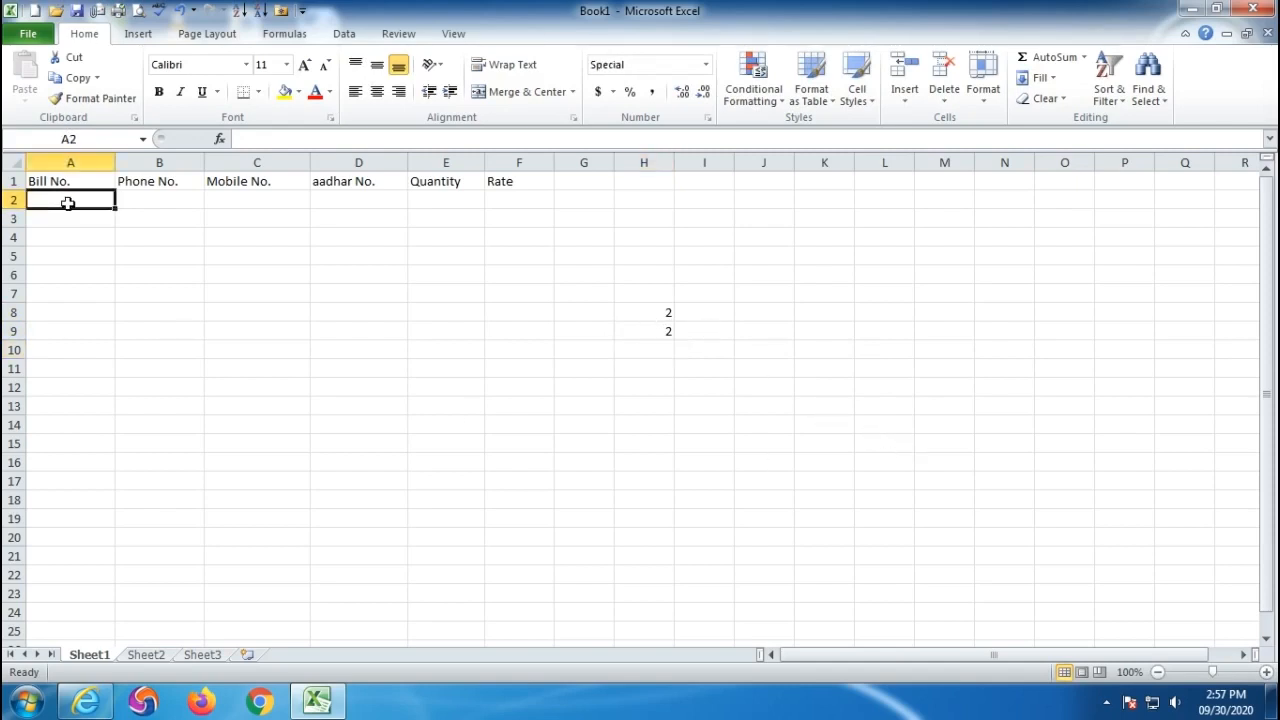
text(000)
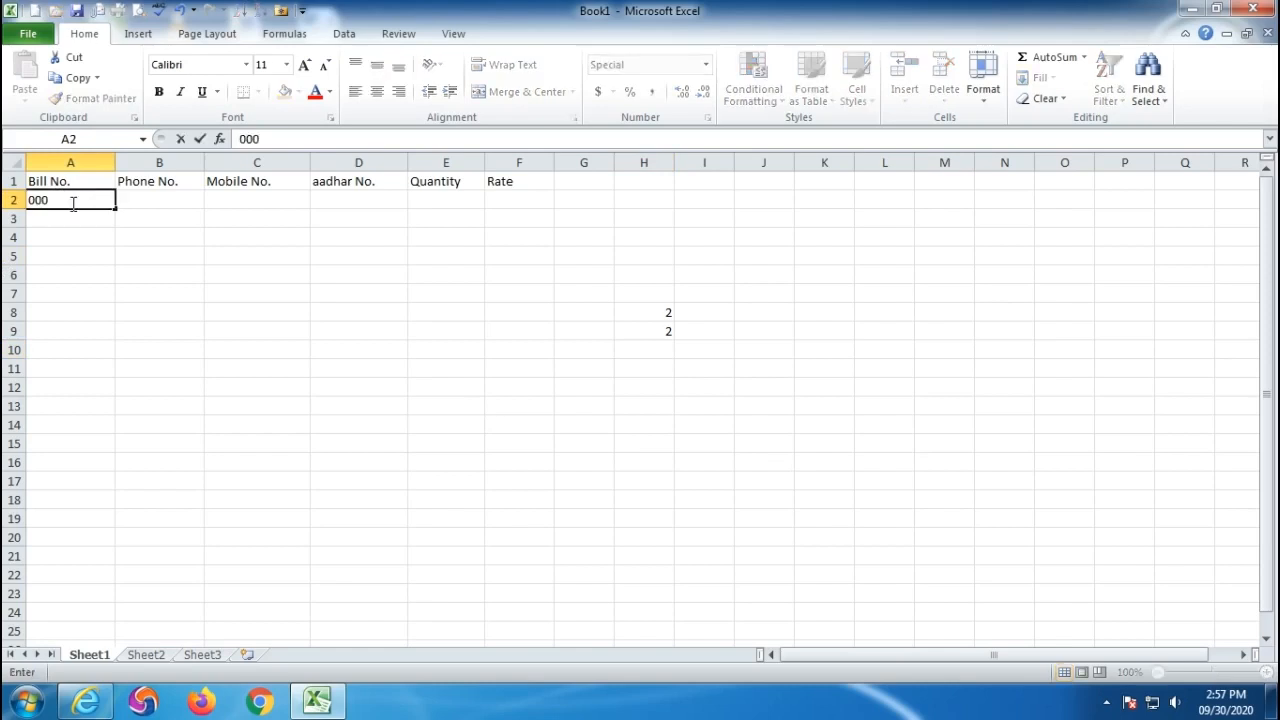
text(05)
key(Return)
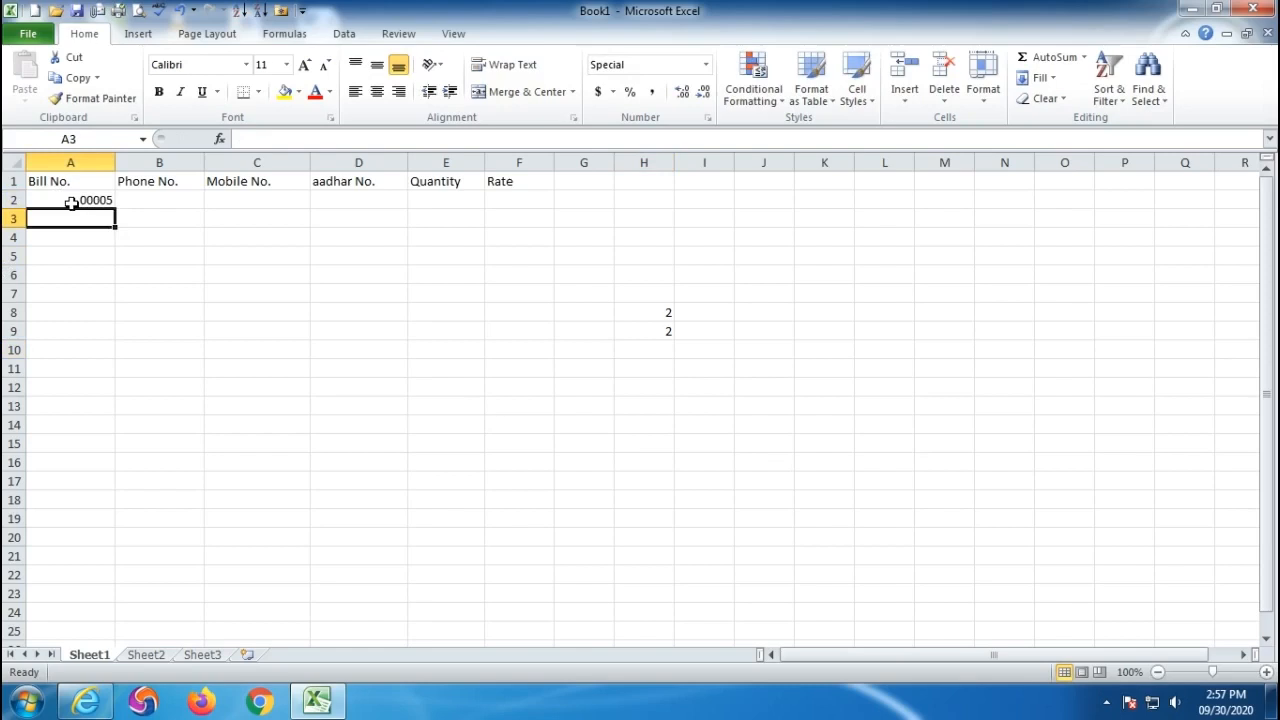
text(00006)
key(Return)
text(0000)
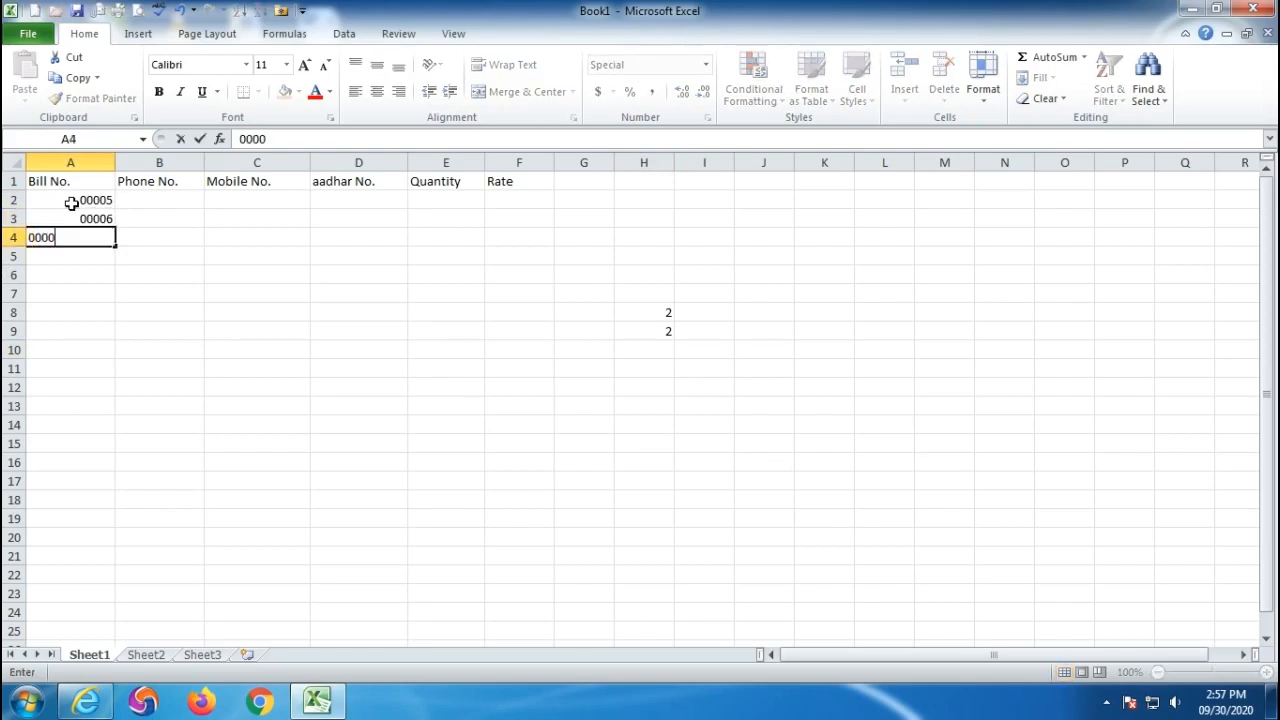
text(8)
key(Return)
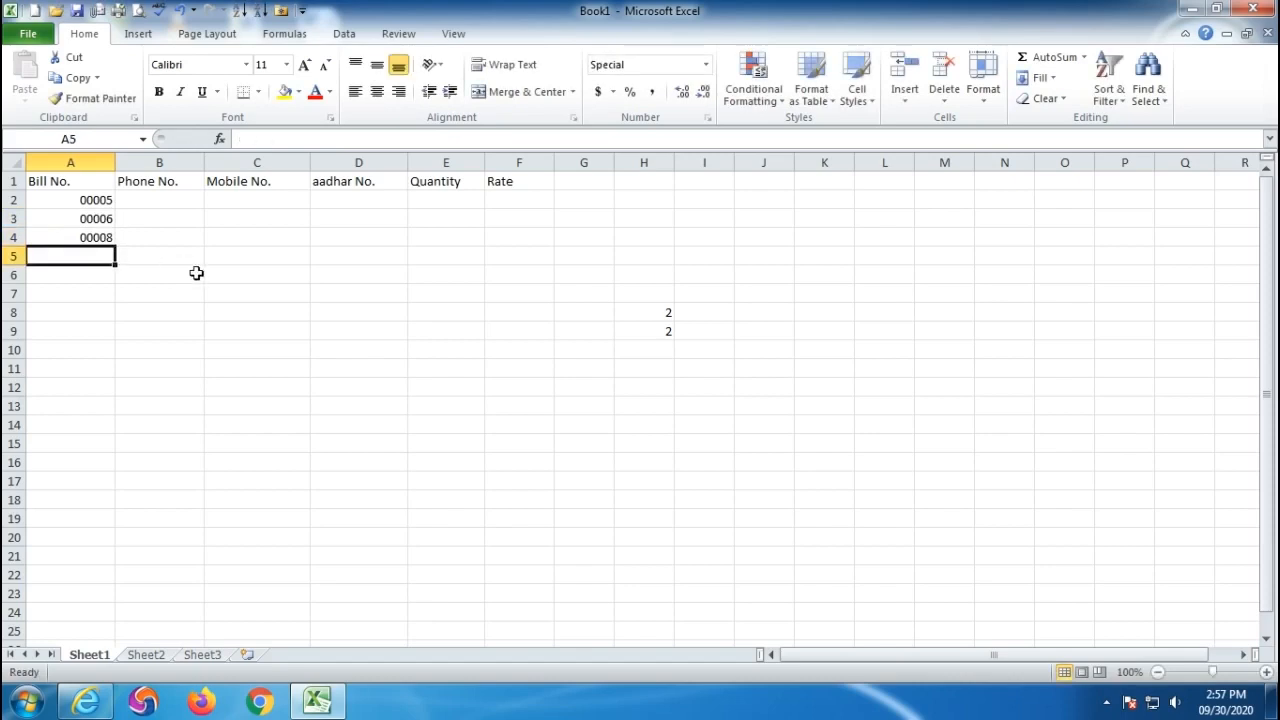
click(160, 198)
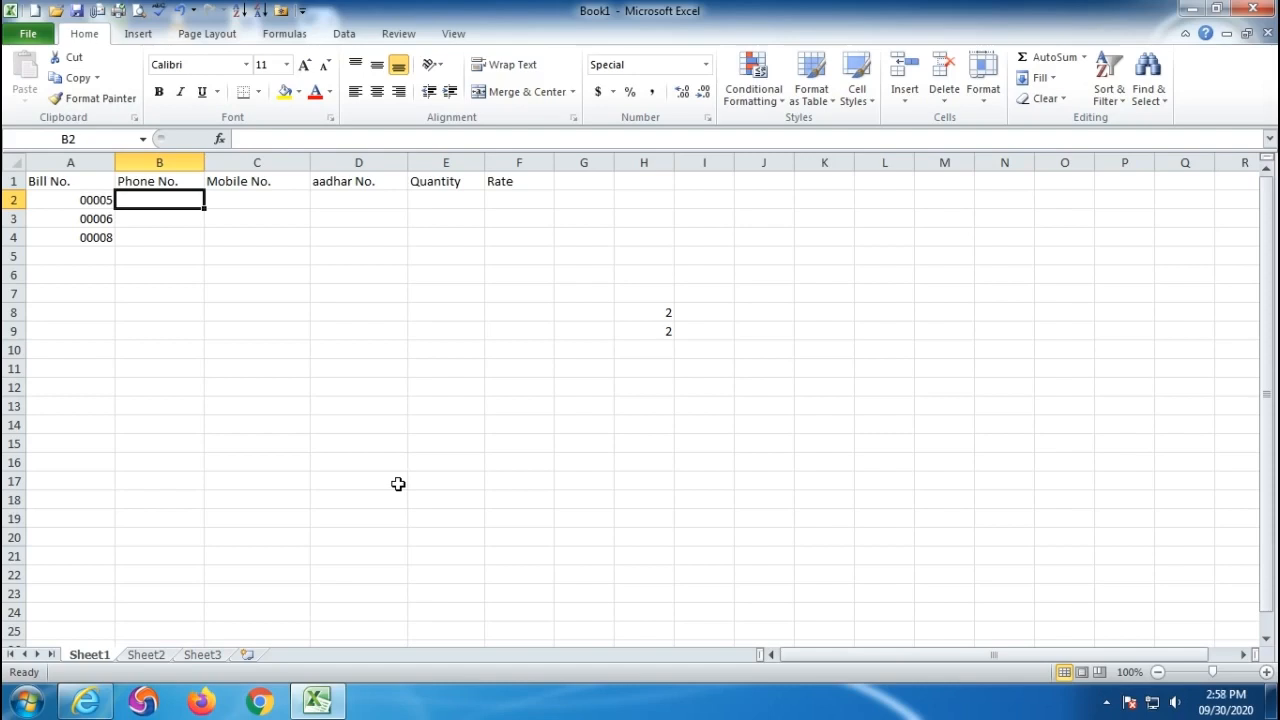
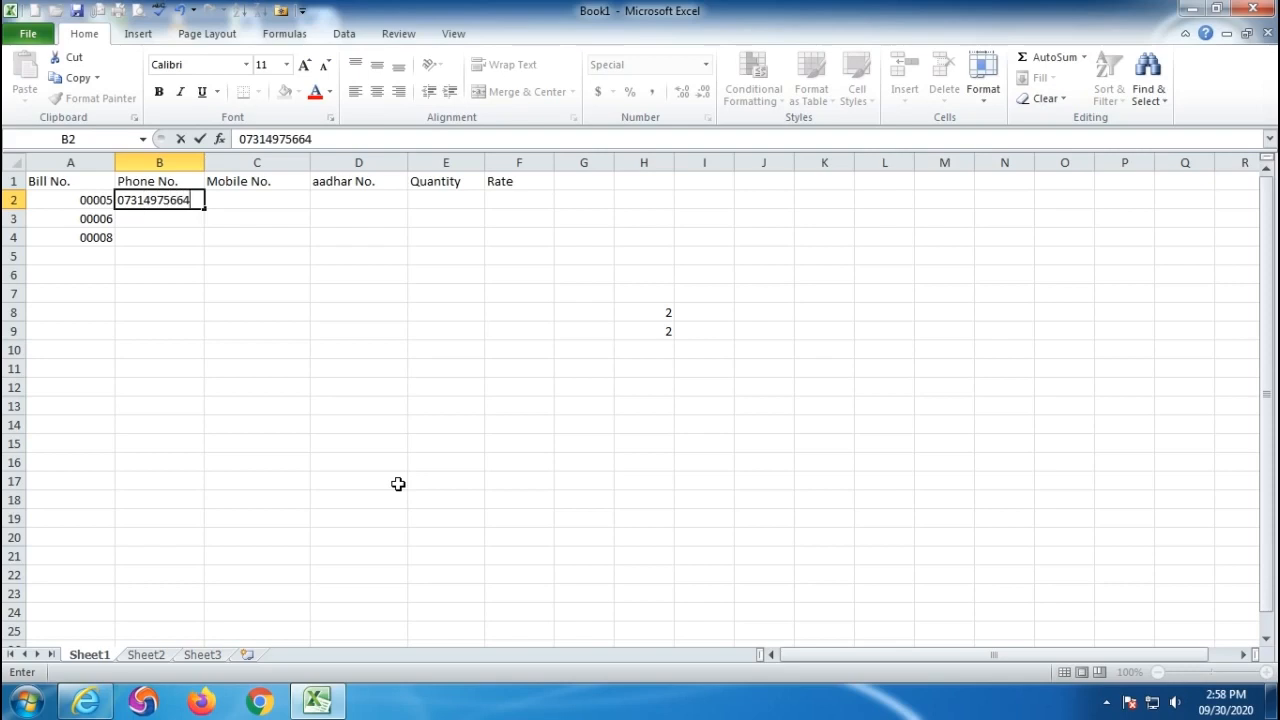
- Enter the two landline phone numbers into B2 and B3 in bracketed area-code format
key(Return)
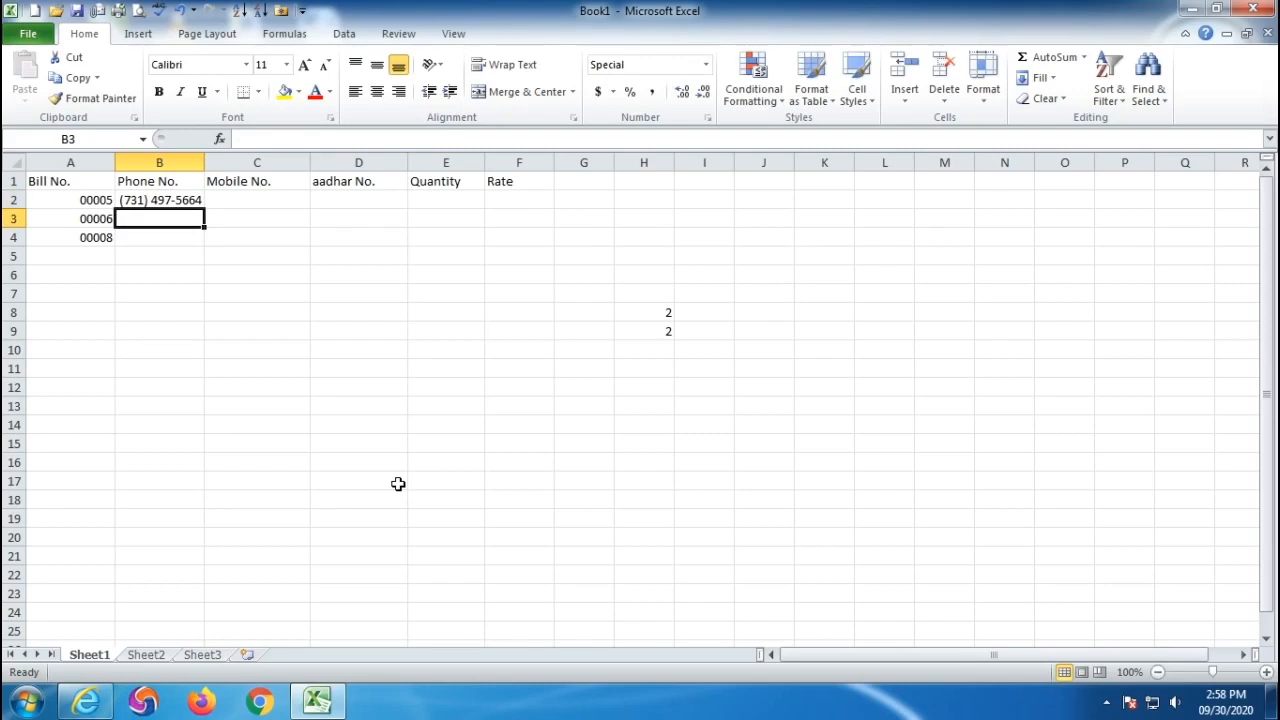
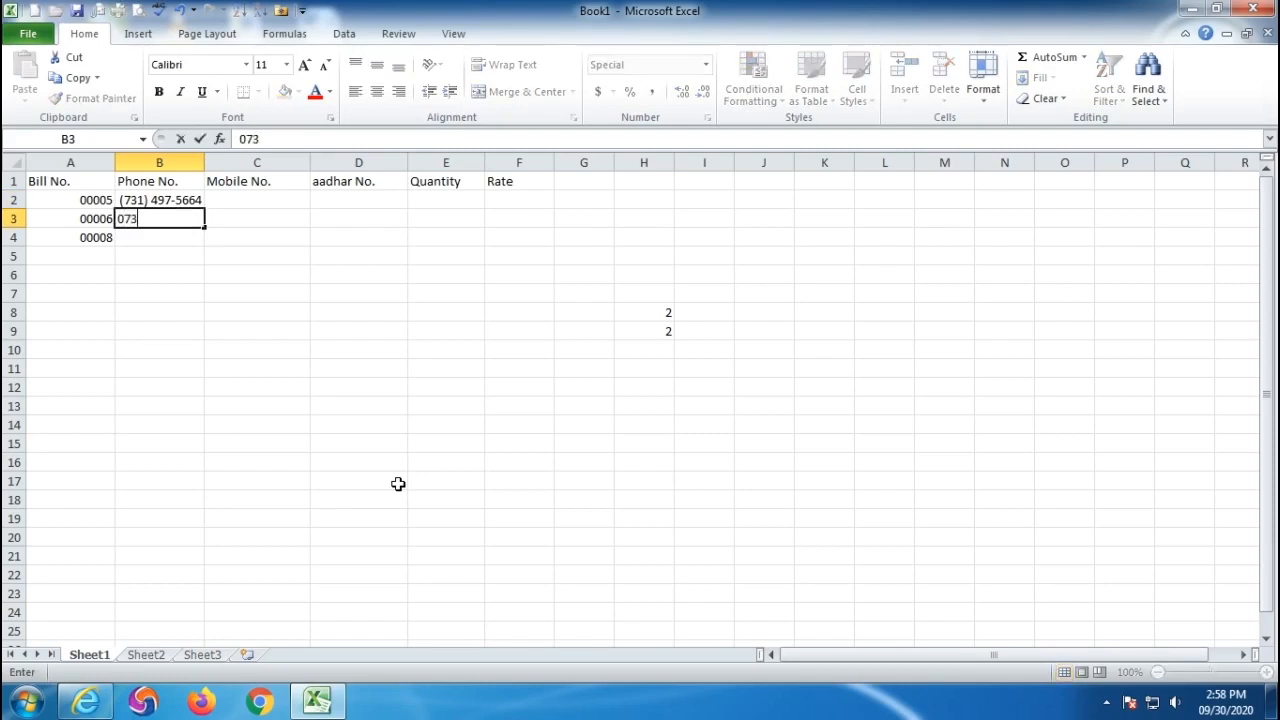
key(Return)
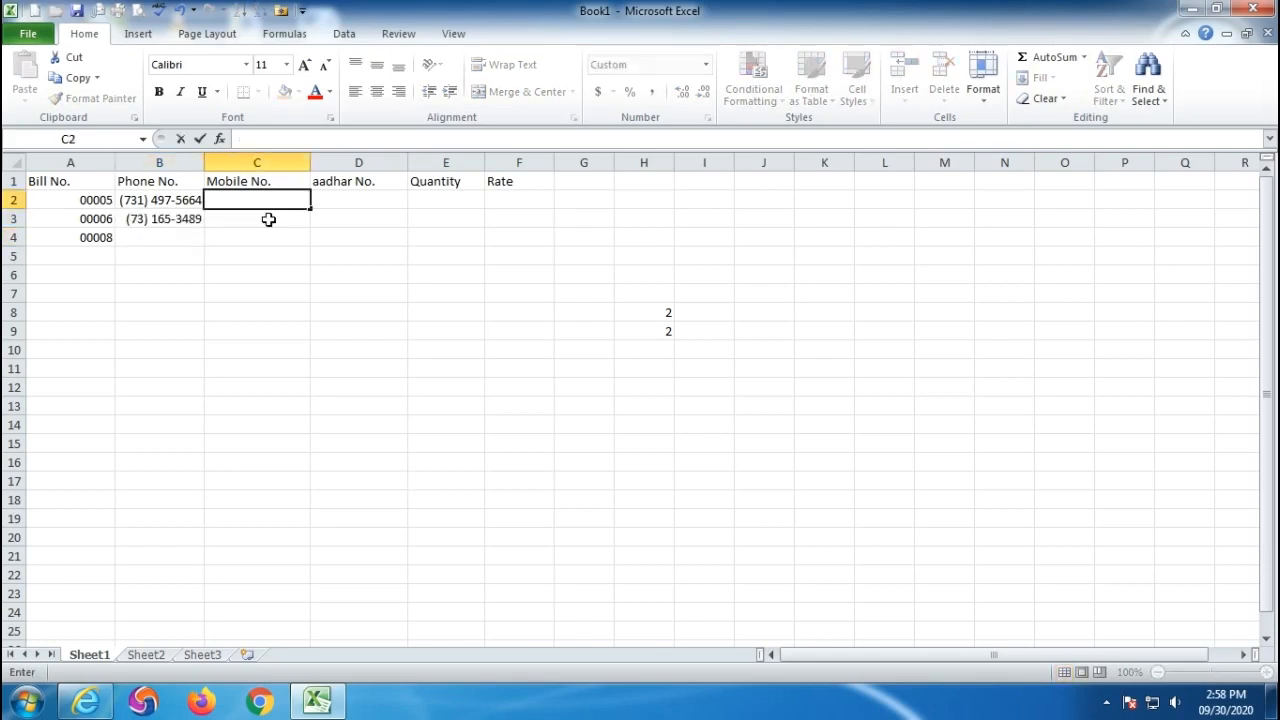
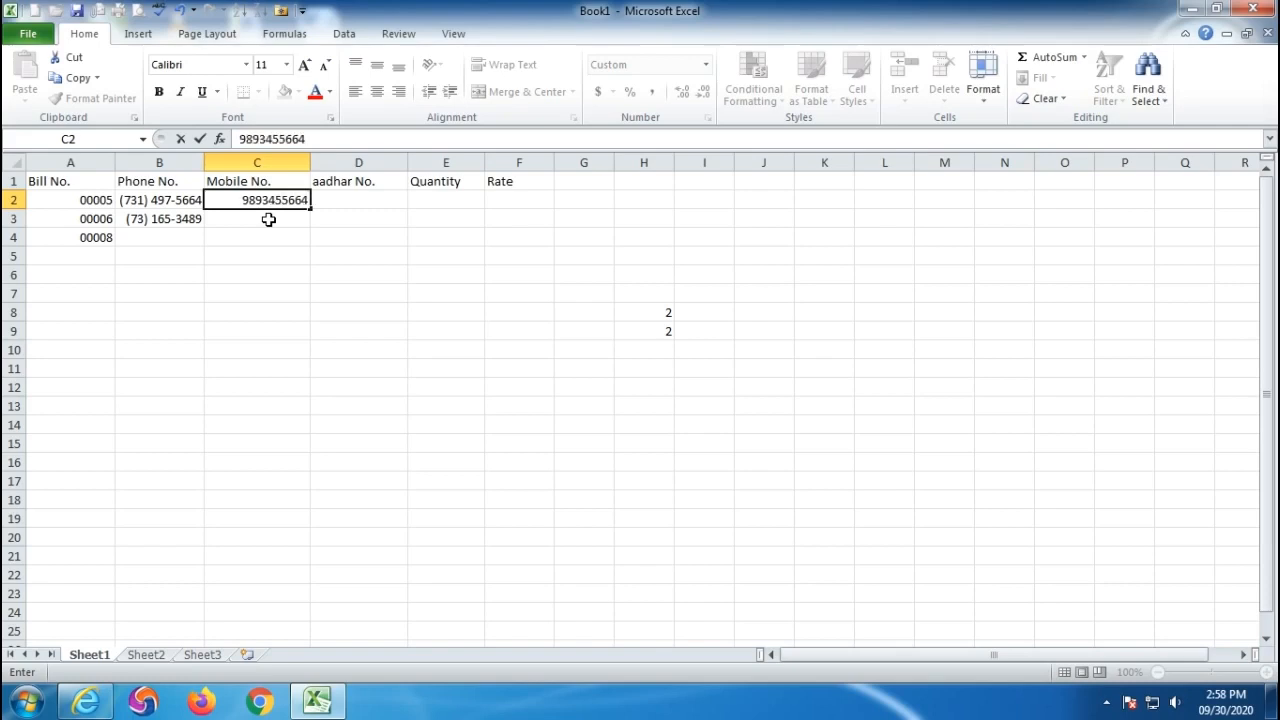
- Enter the two mobile numbers into C2 and C3, shown with the +91 prefix
key(Return)
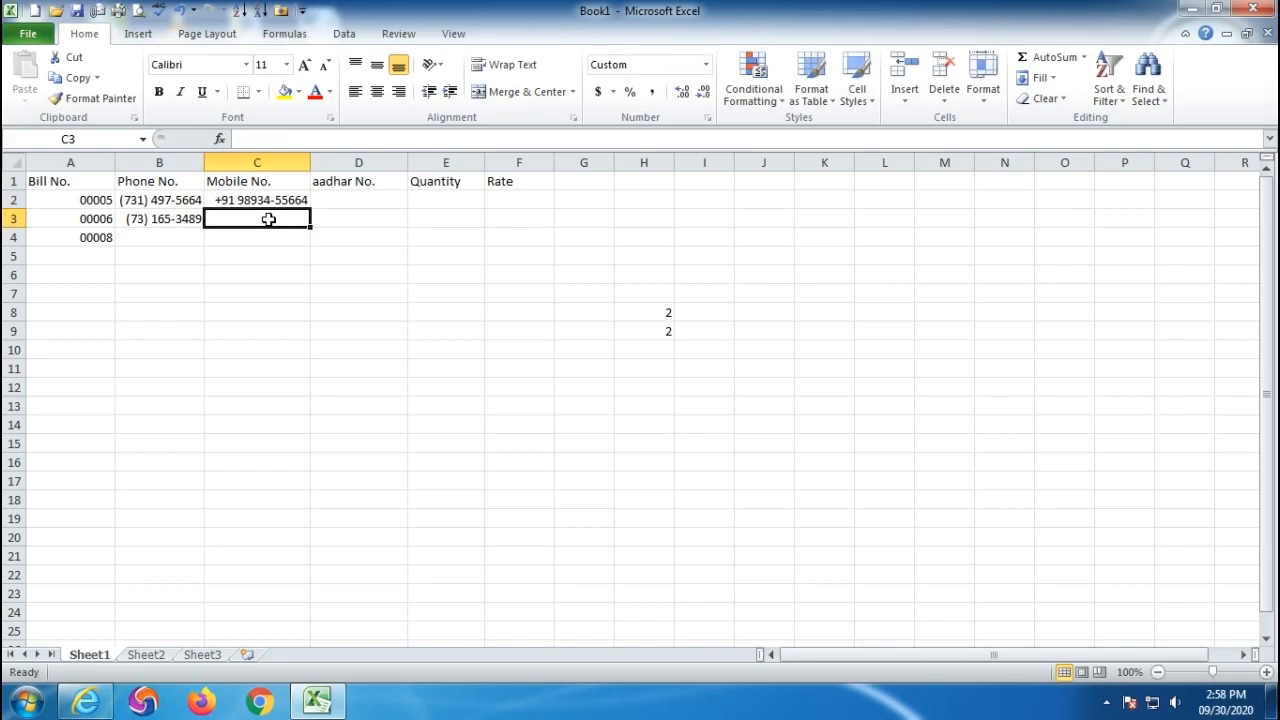
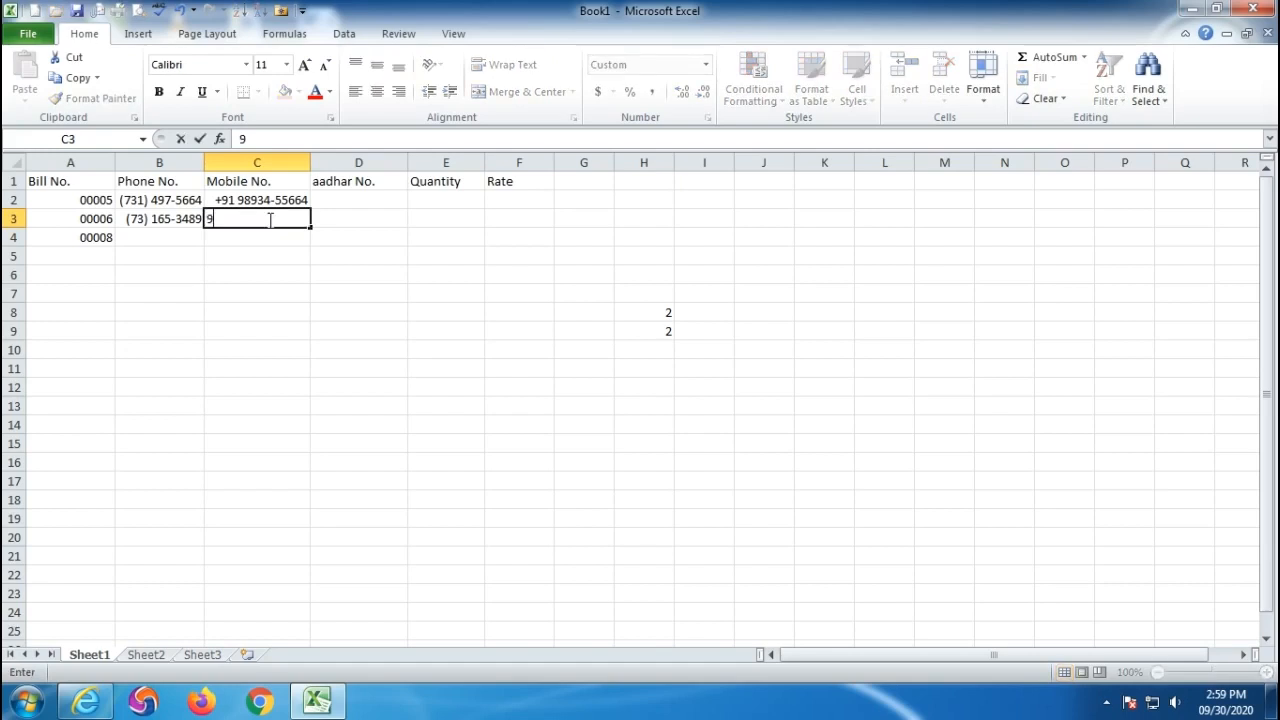
key(Return)
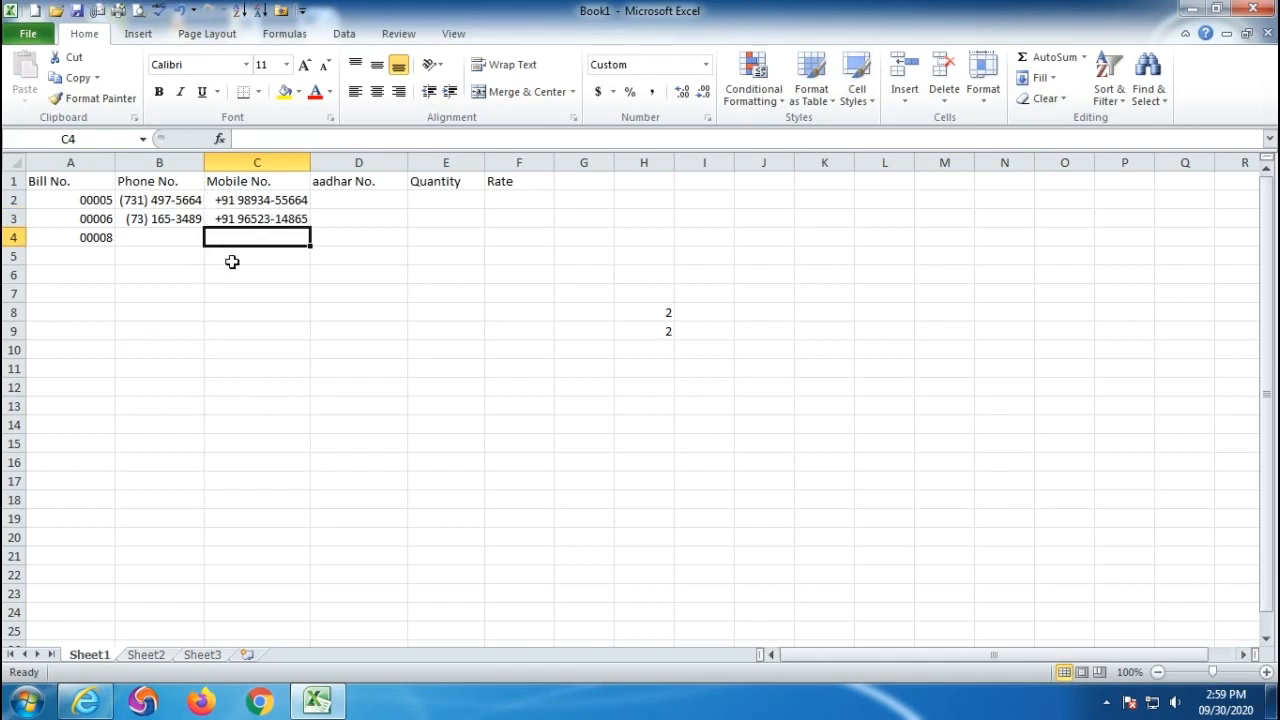
drag(240, 200, 245, 232)
click(351, 199)
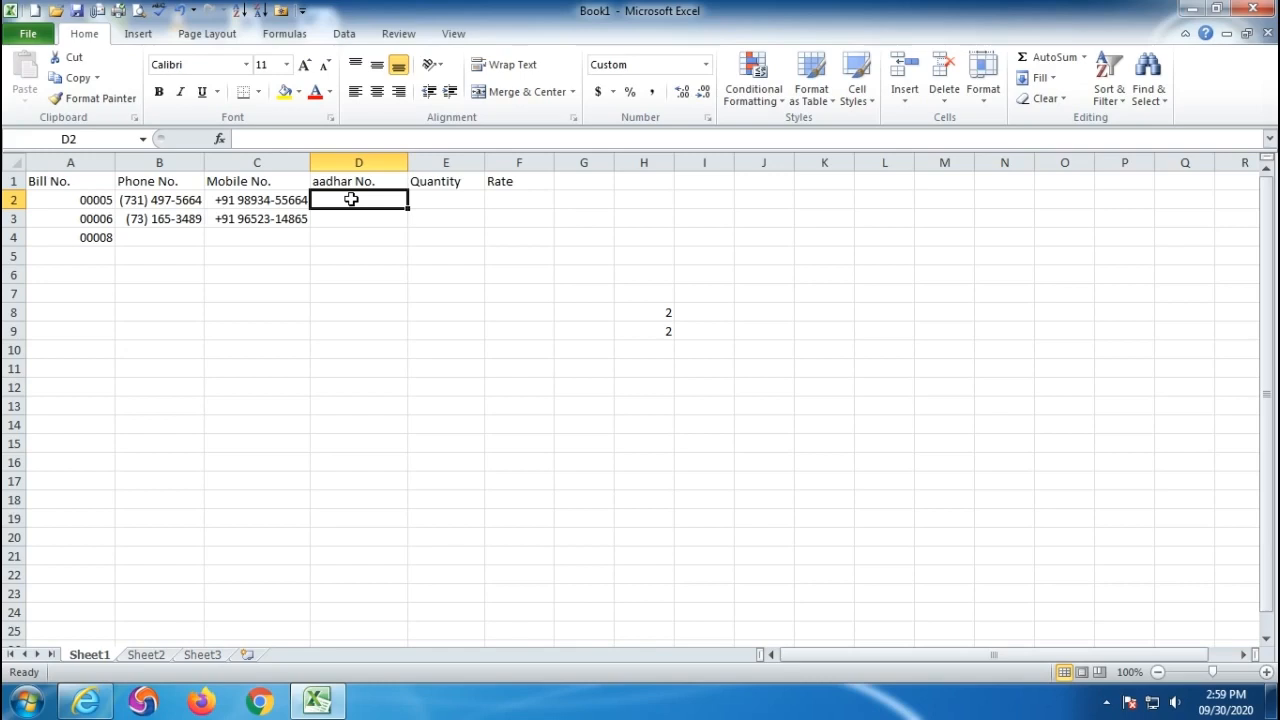
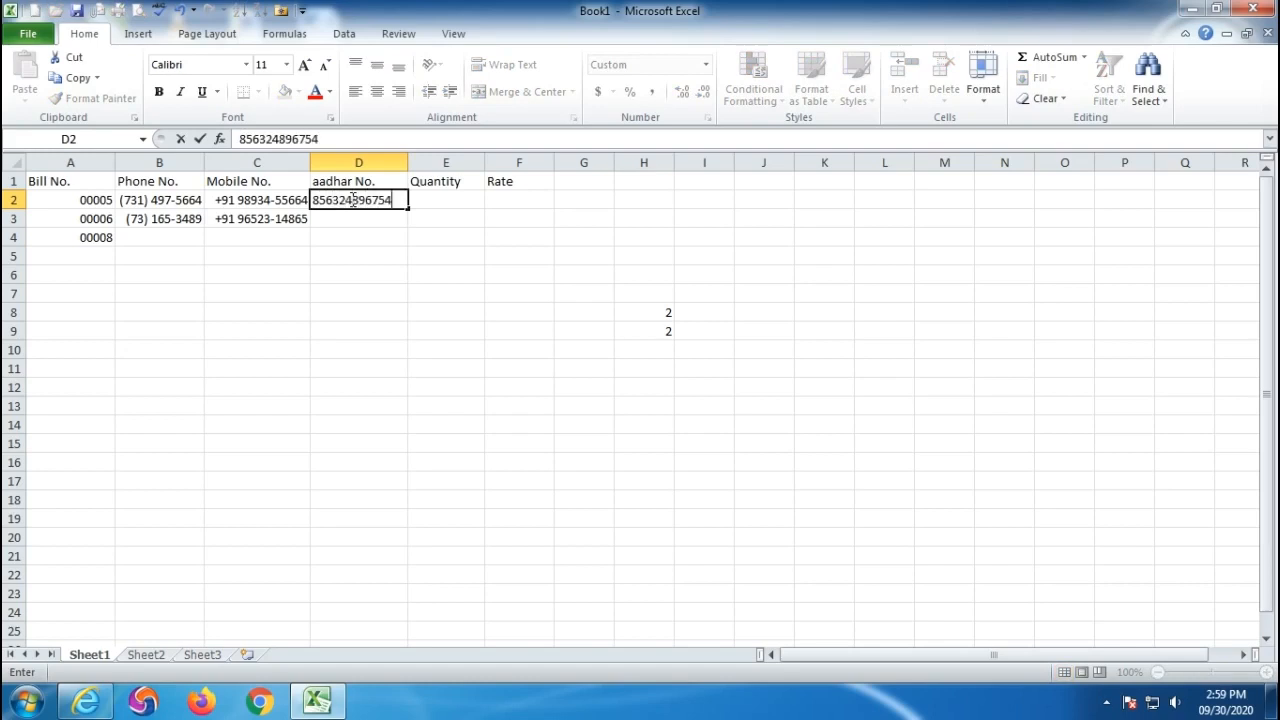
- Enter the two Aadhar numbers into D2 and D3
key(Return)
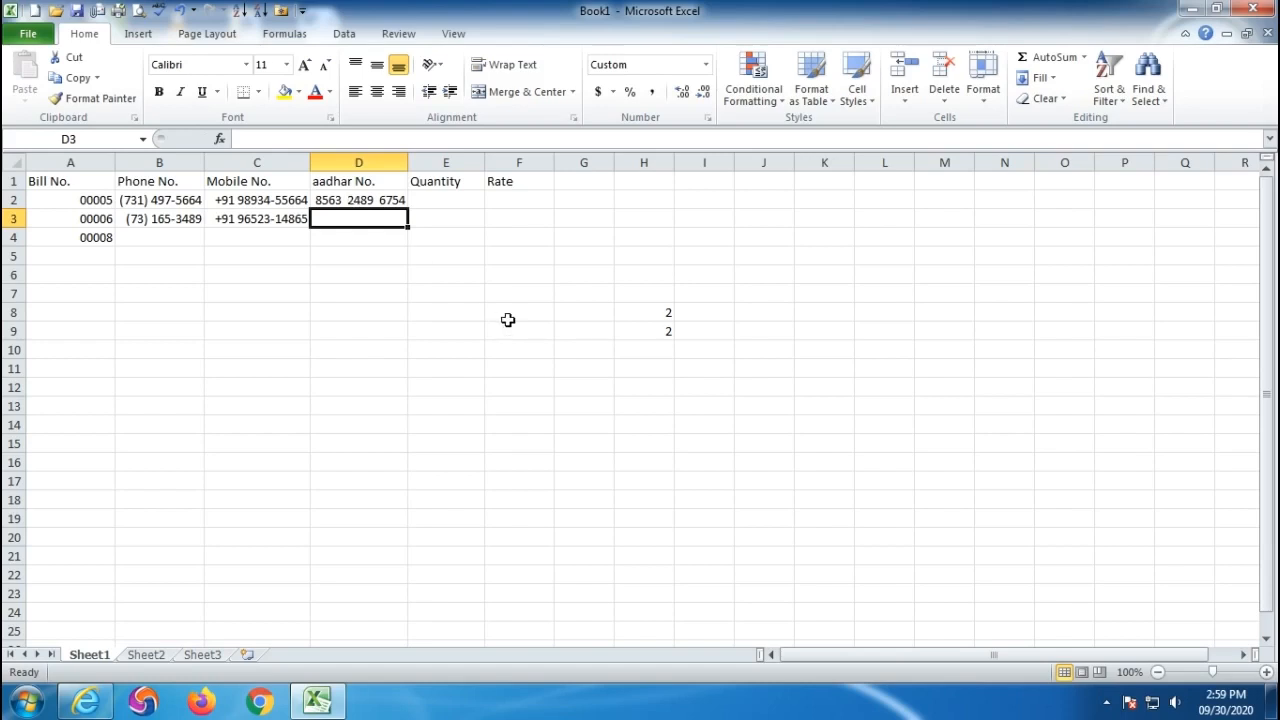
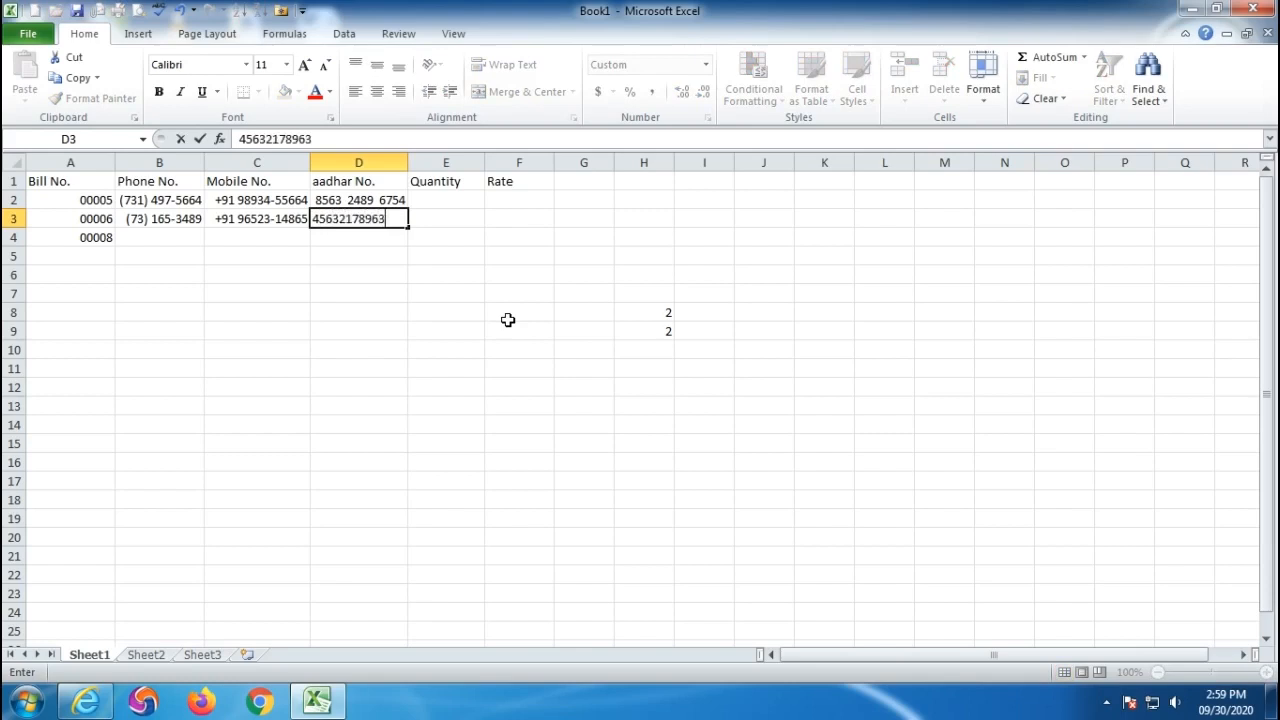
key(Return)
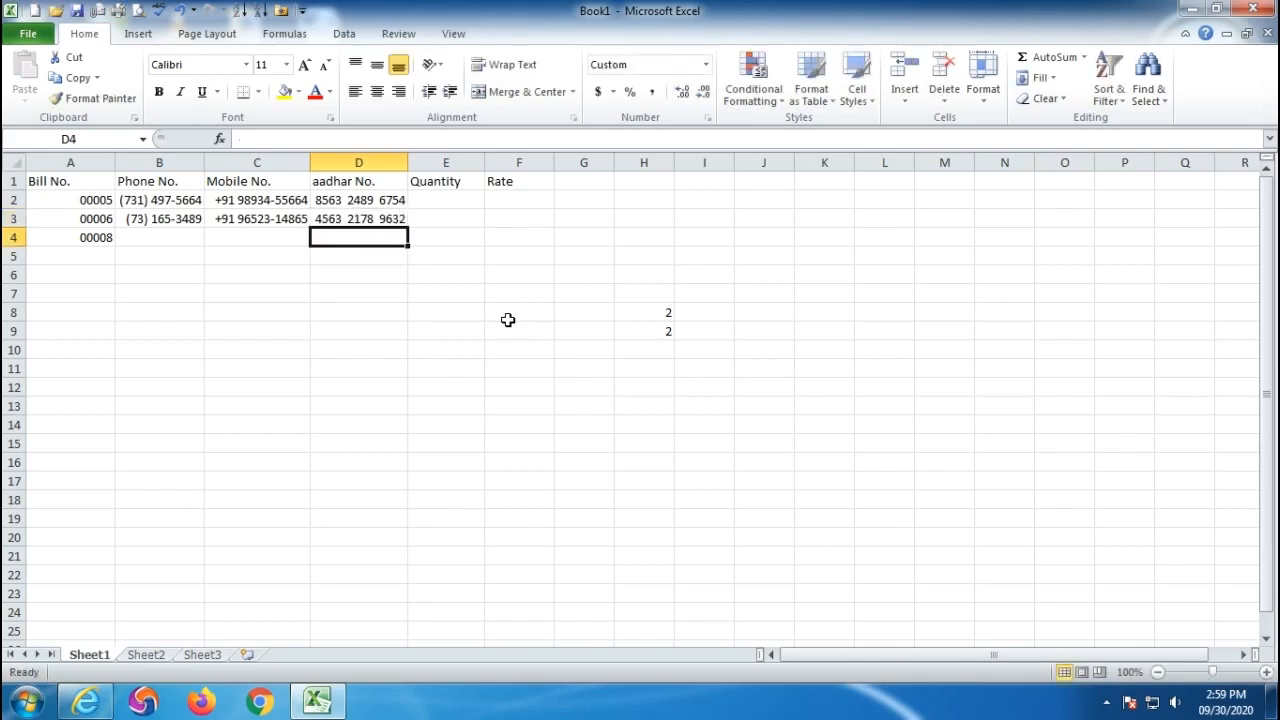
- Enter quantities 10, 60 and 40 into E2:E4, shown with the Each suffix
click(430, 199)
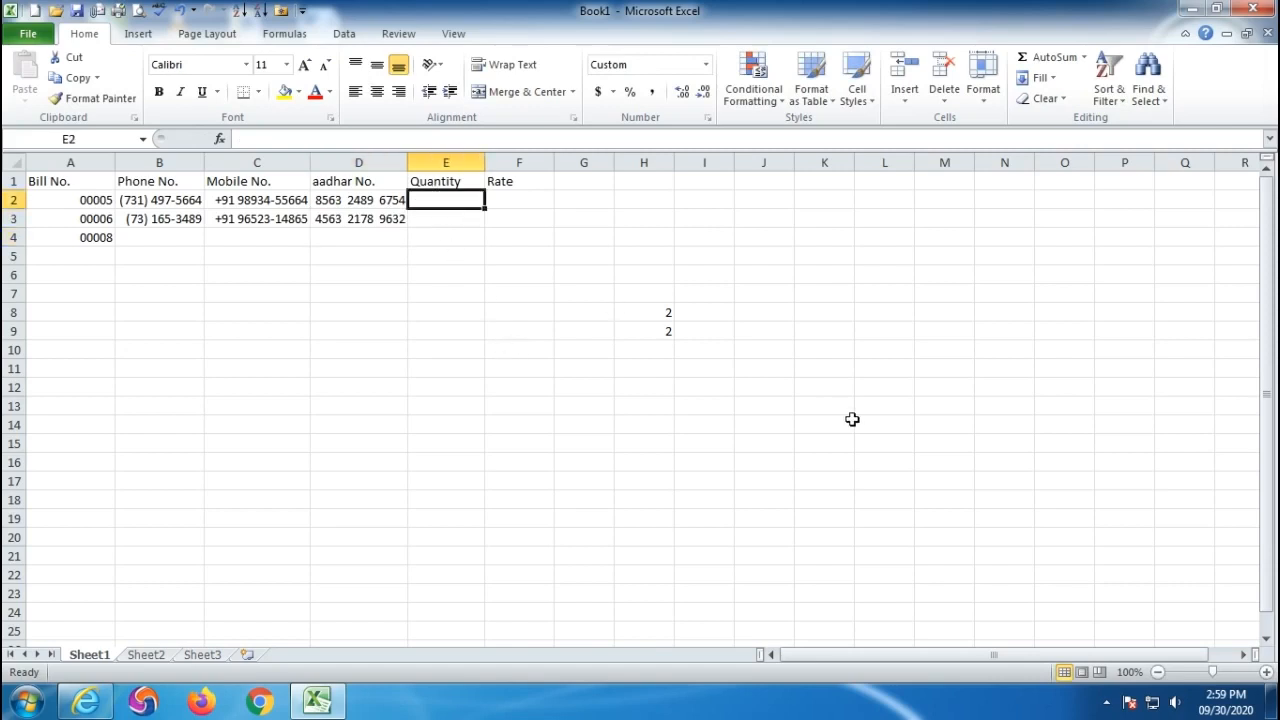
text(10)
key(Return)
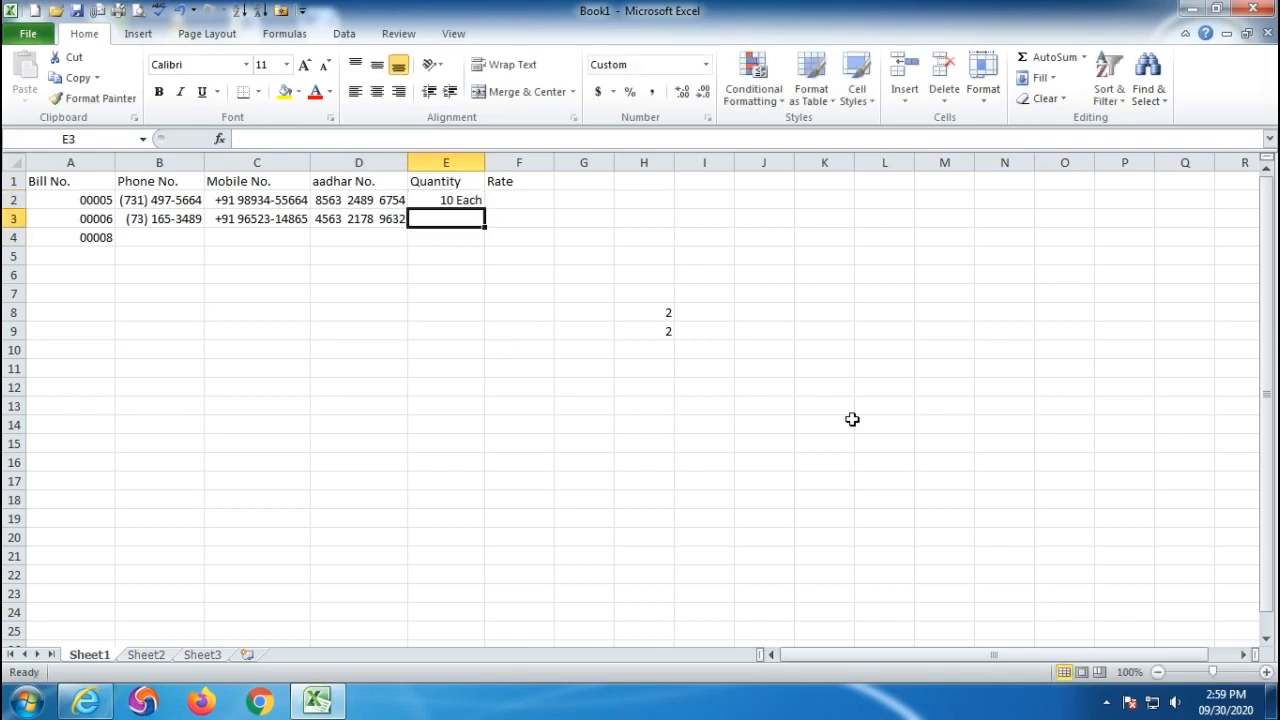
text(60)
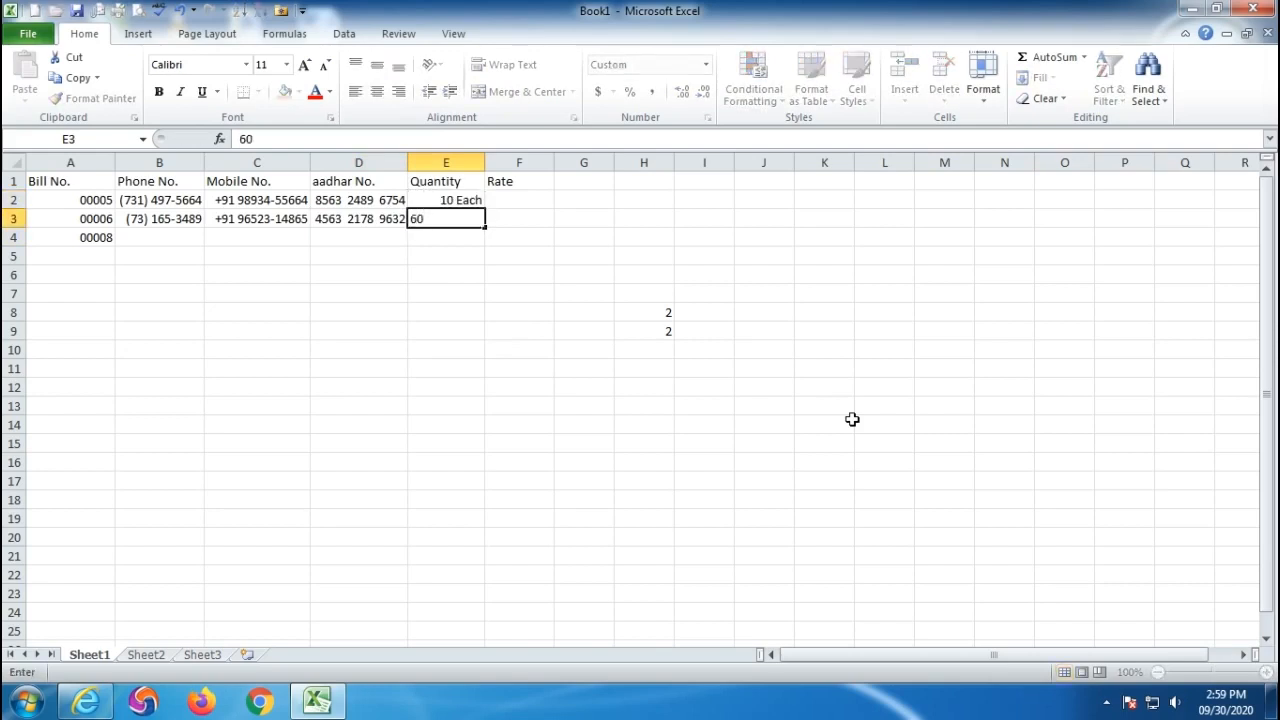
key(Return)
text(40)
key(Return)
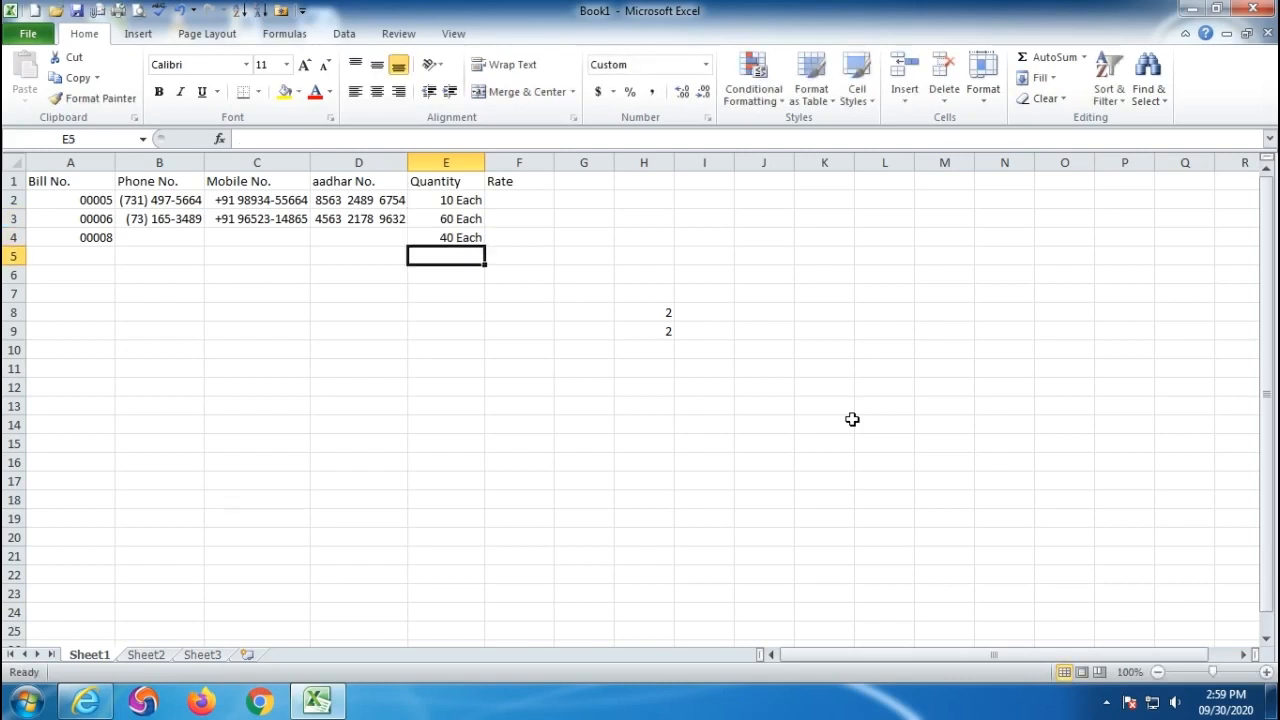
- Enter rates 300 in F2 and 200 in F3, displayed as 300/- and 200/-
key(Right)
key(Up)
key(Up)
key(Up)
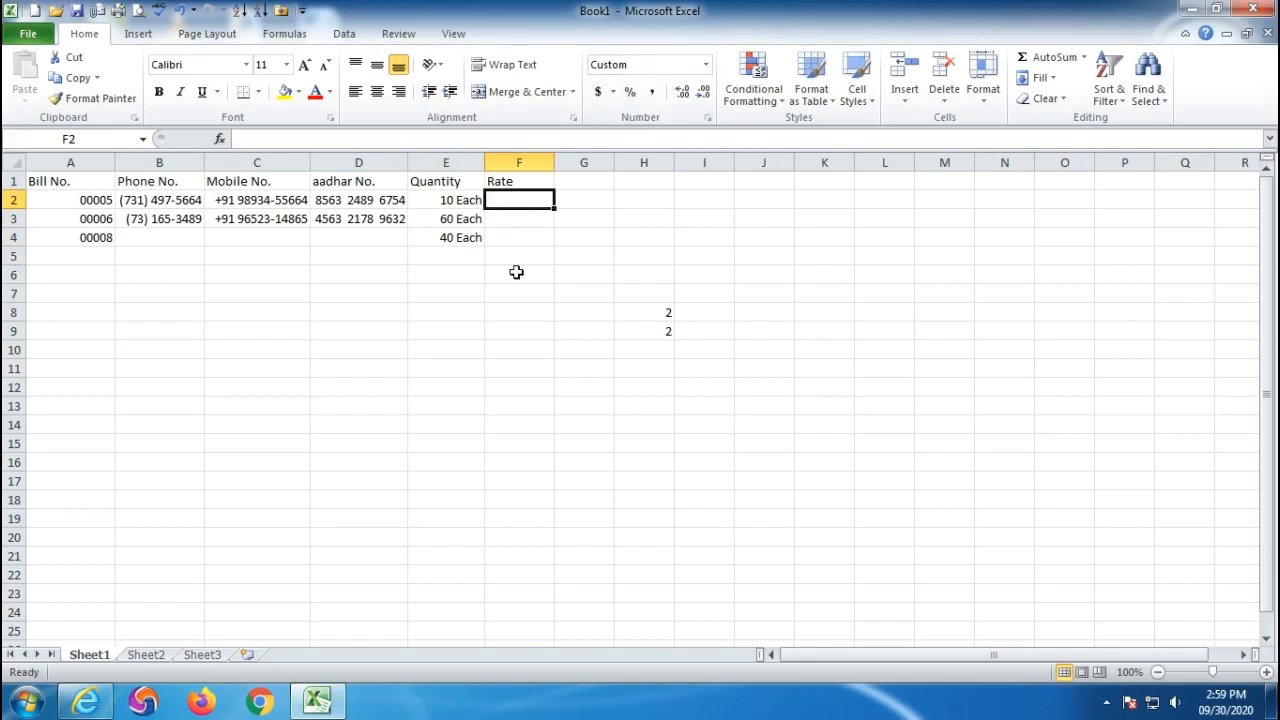
text(300)
key(Return)
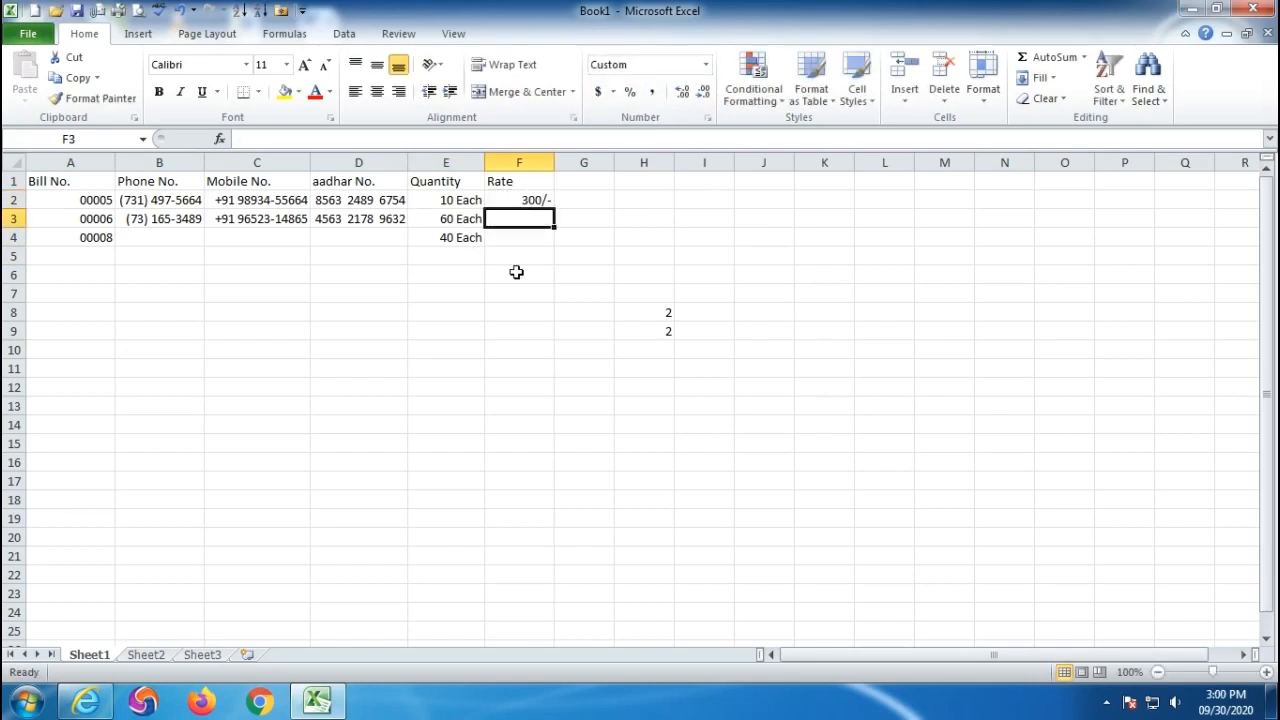
text(00)
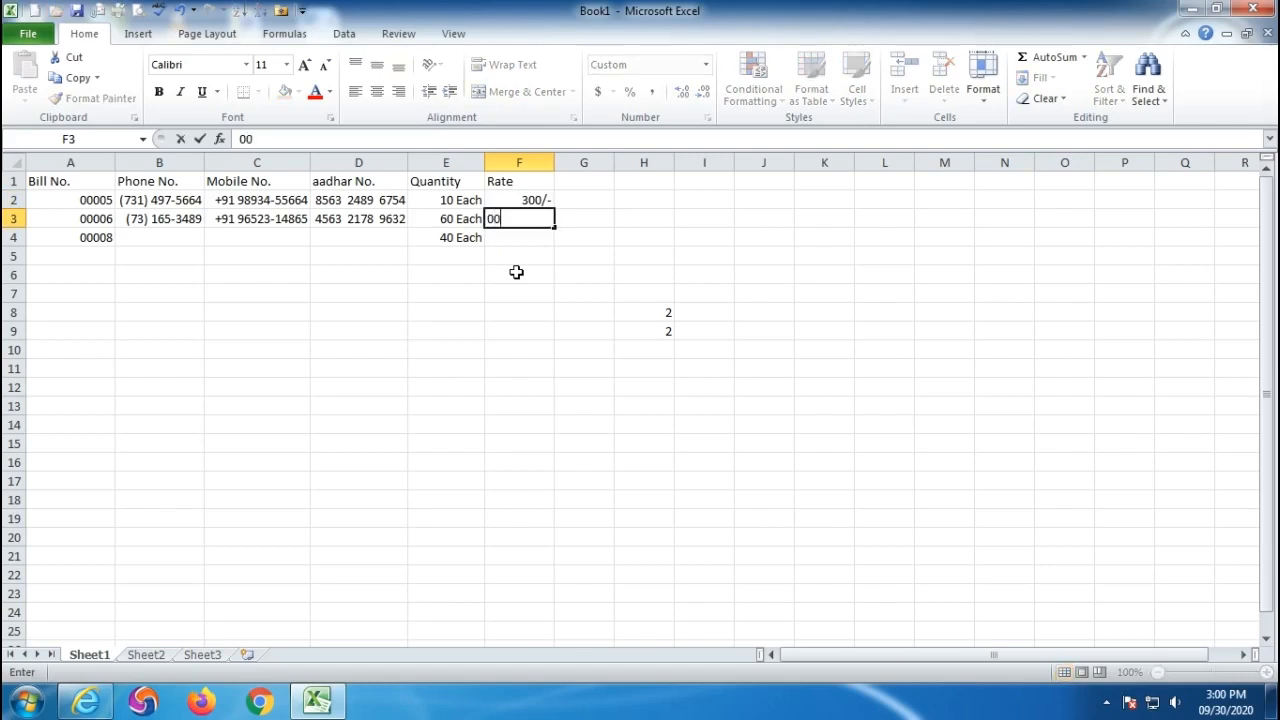
key(BackSpace)
key(BackSpace)
text(200)
key(Return)
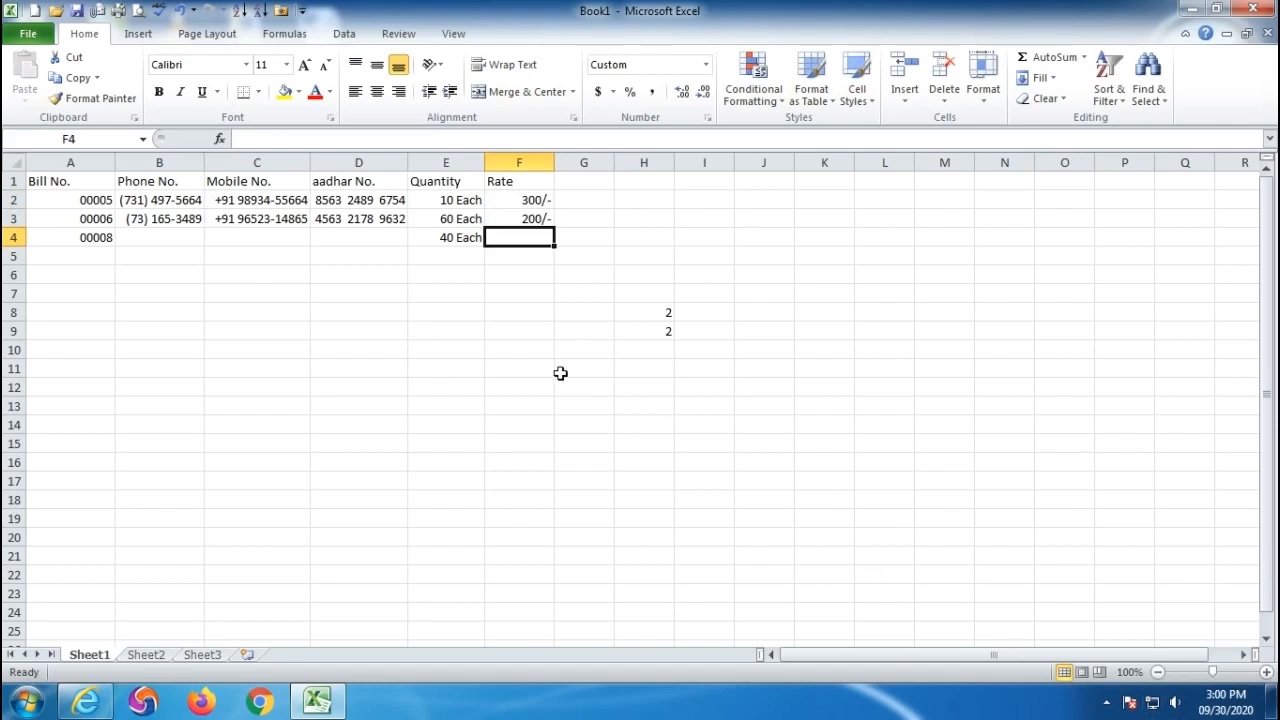
click(476, 395)
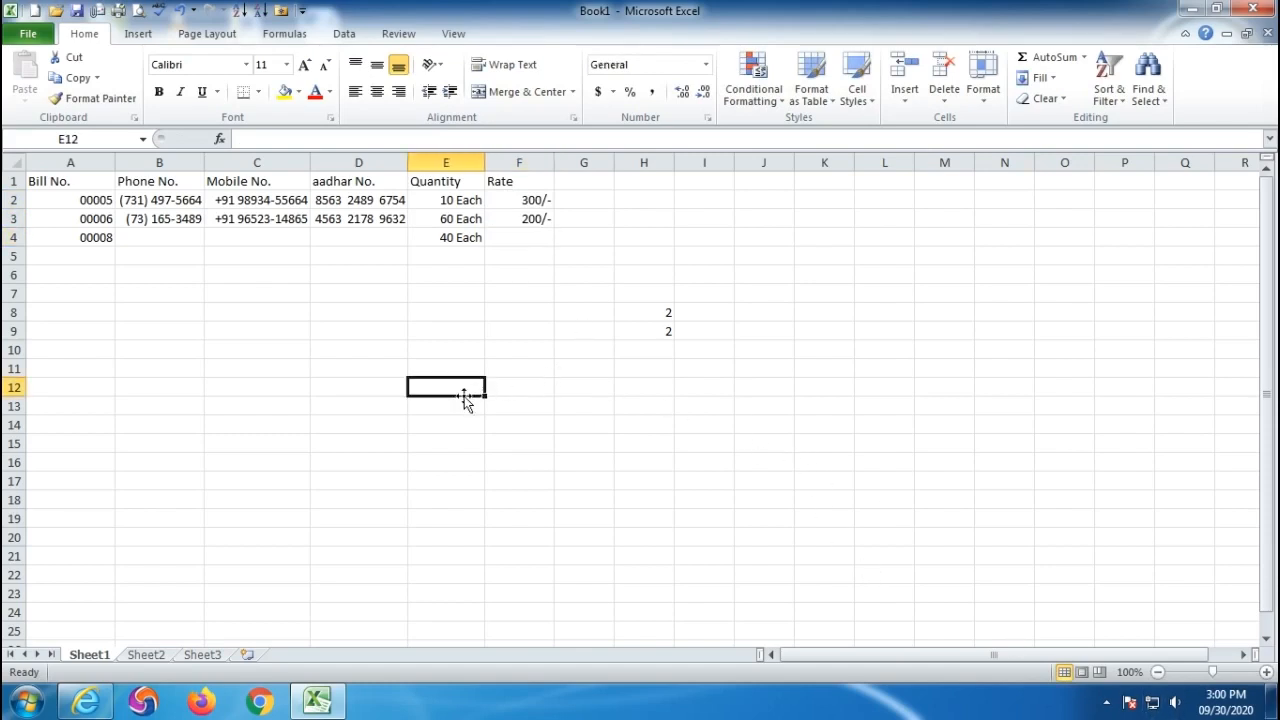
- Select the completed sample table A1:F5
drag(30, 180, 536, 251)
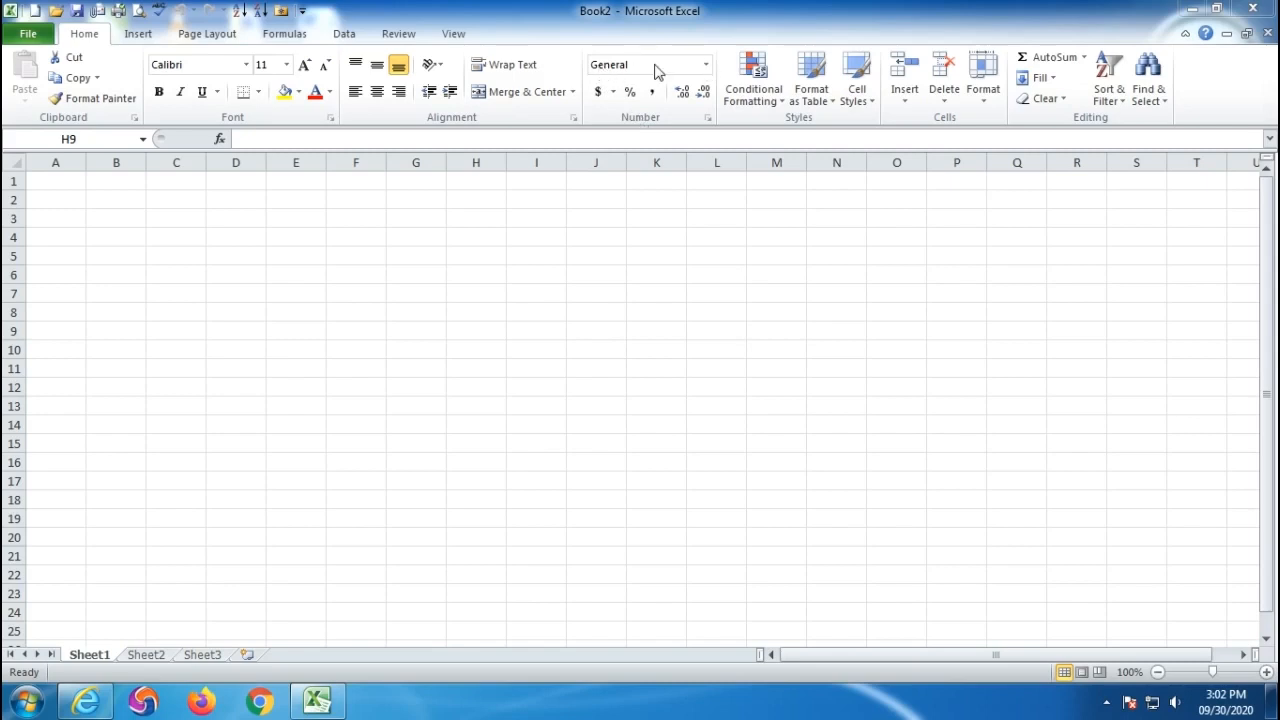
- In Book2, enter 200, 500, 32.54 and 45.68 down C3:C6
click(706, 66)
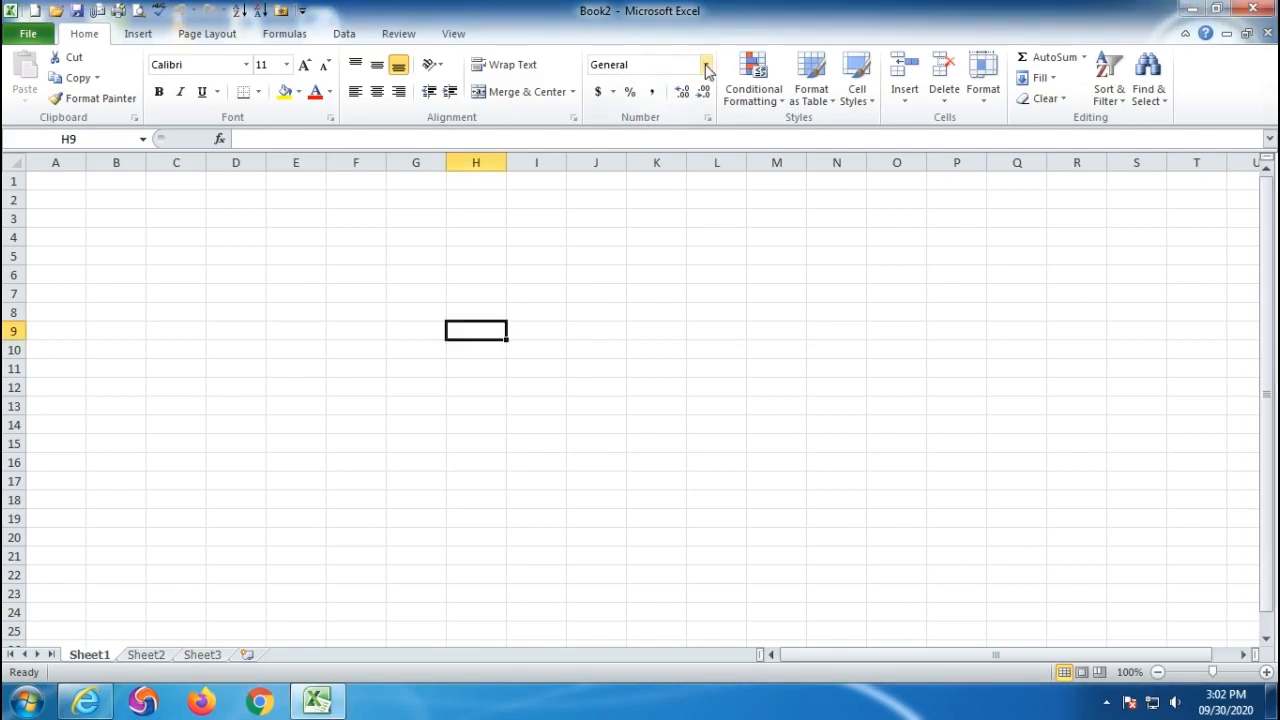
click(706, 66)
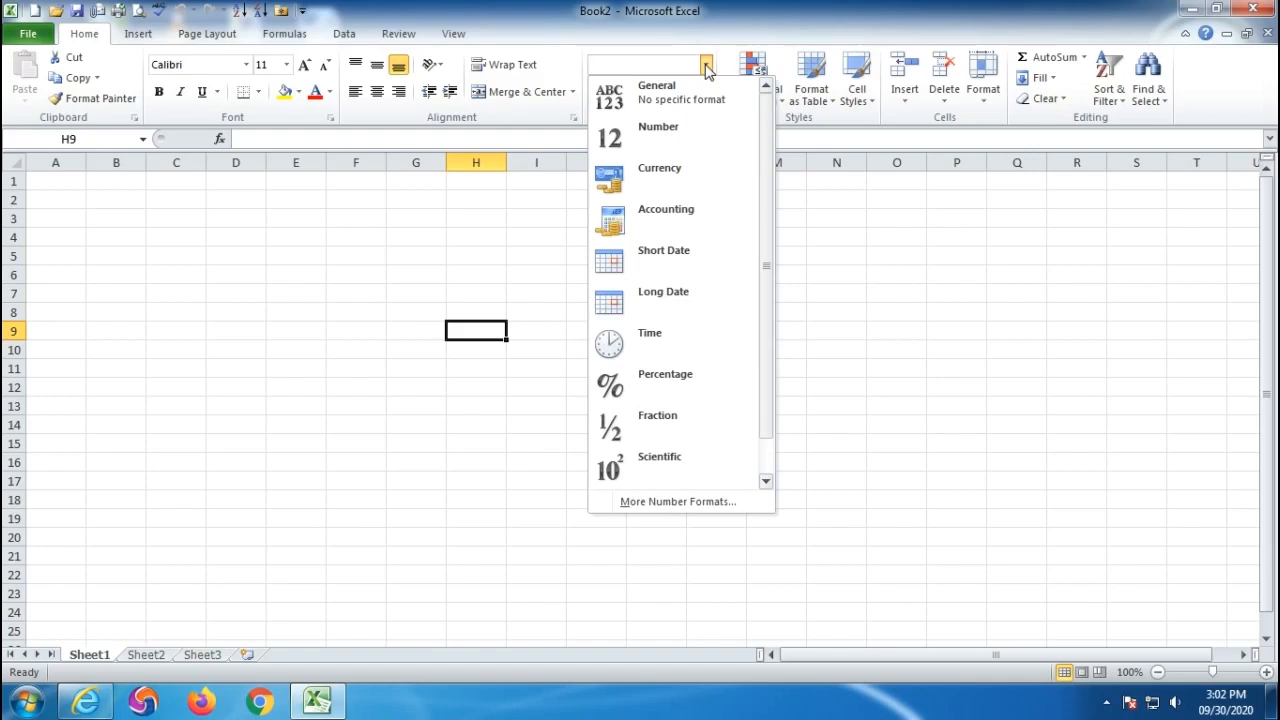
click(174, 218)
click(175, 219)
text(200)
key(Return)
text(500)
key(Return)
text(3)
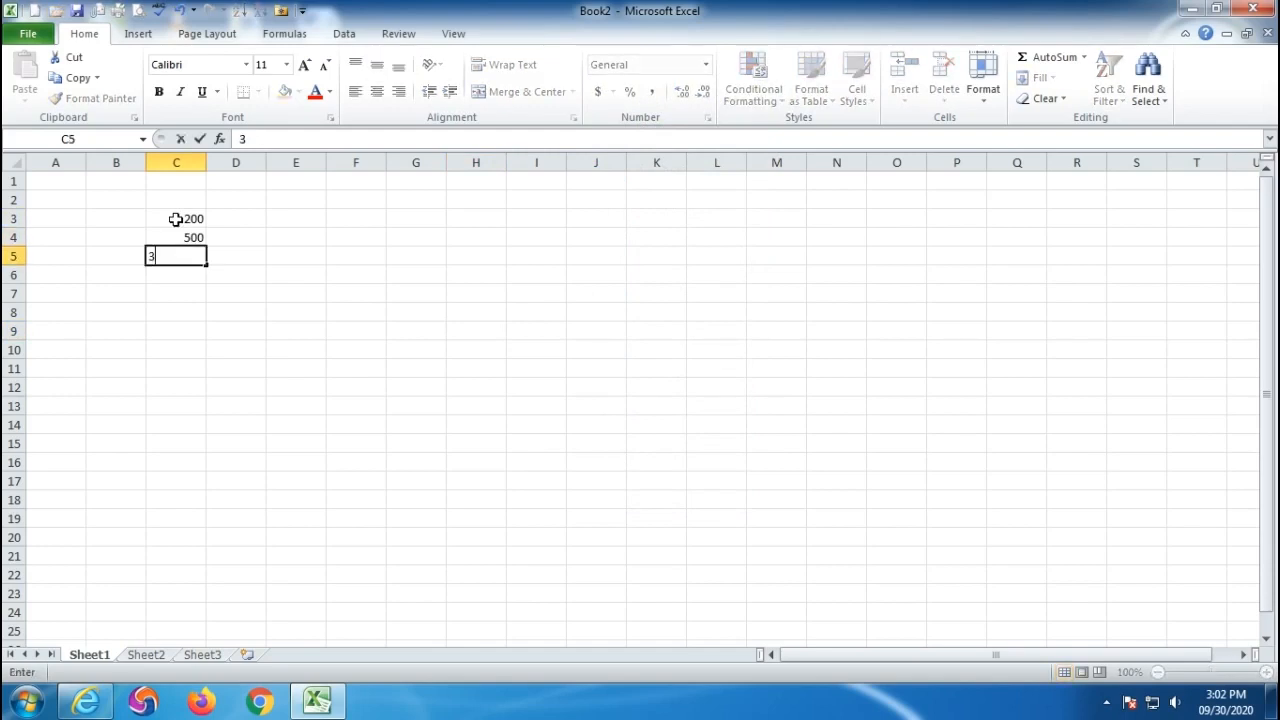
text(2.54)
key(Return)
text(45.68)
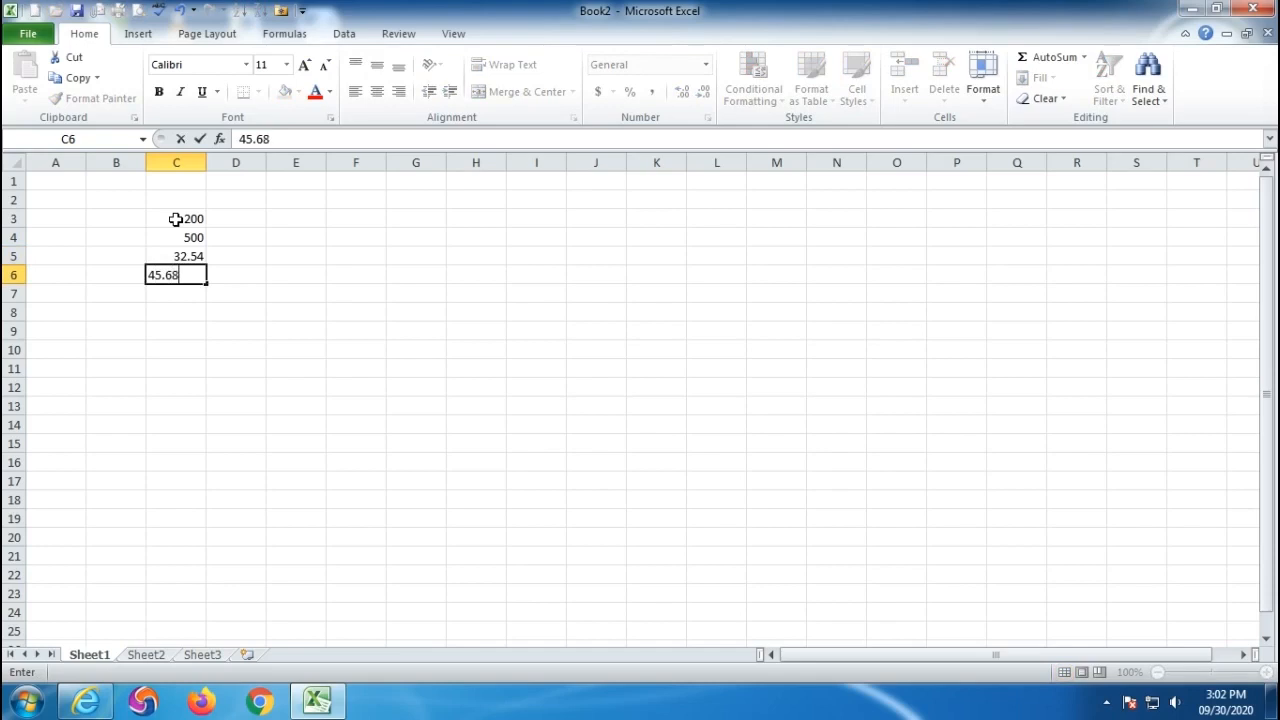
key(Return)
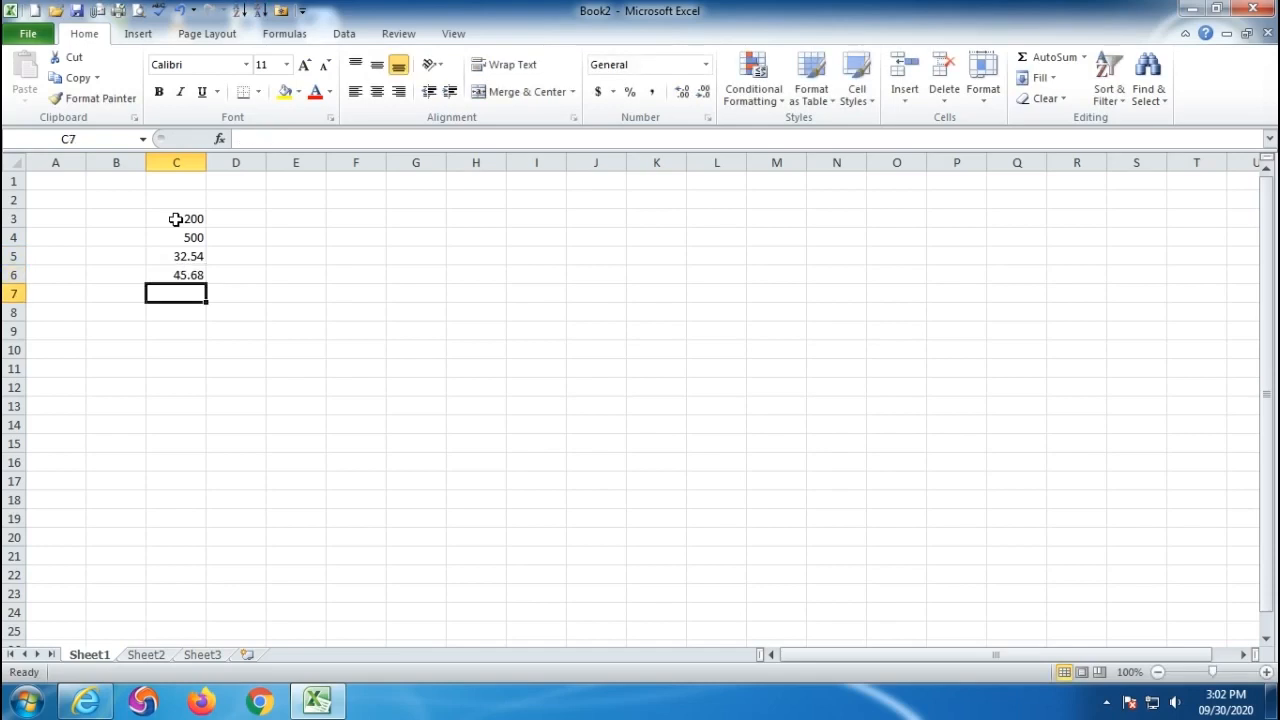
click(178, 218)
drag(178, 218, 170, 272)
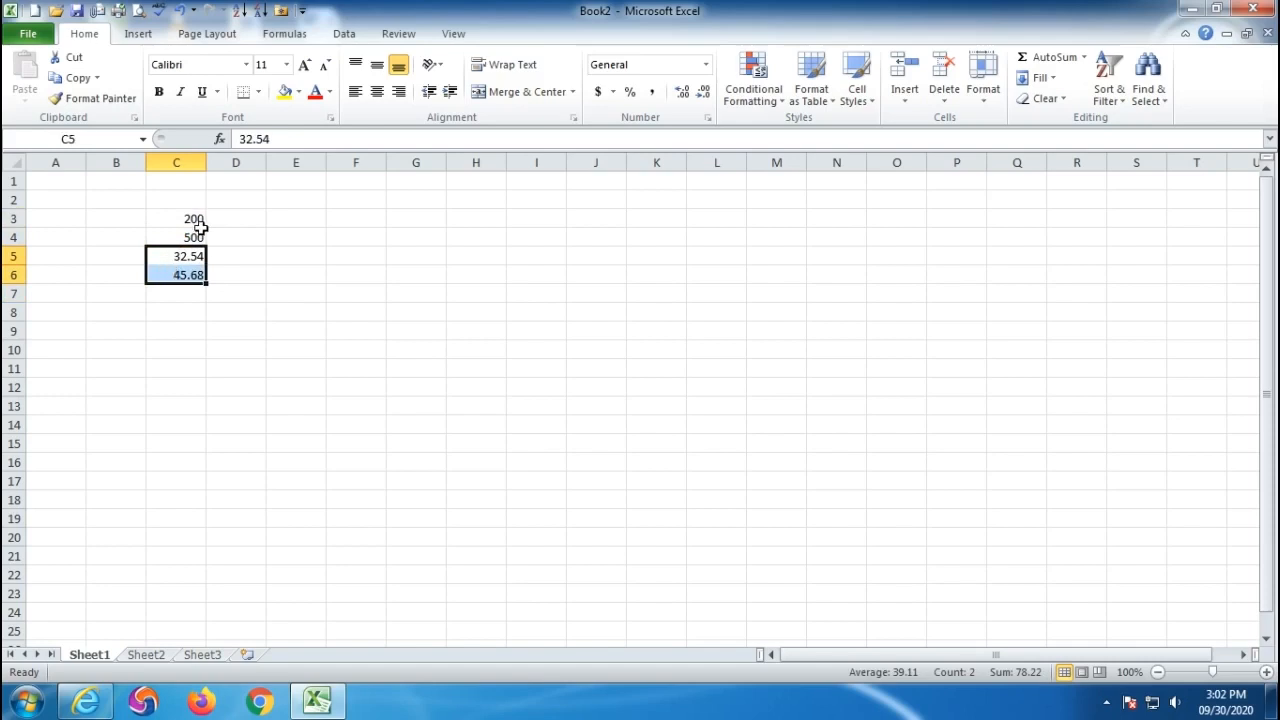
drag(177, 218, 177, 274)
drag(177, 217, 172, 240)
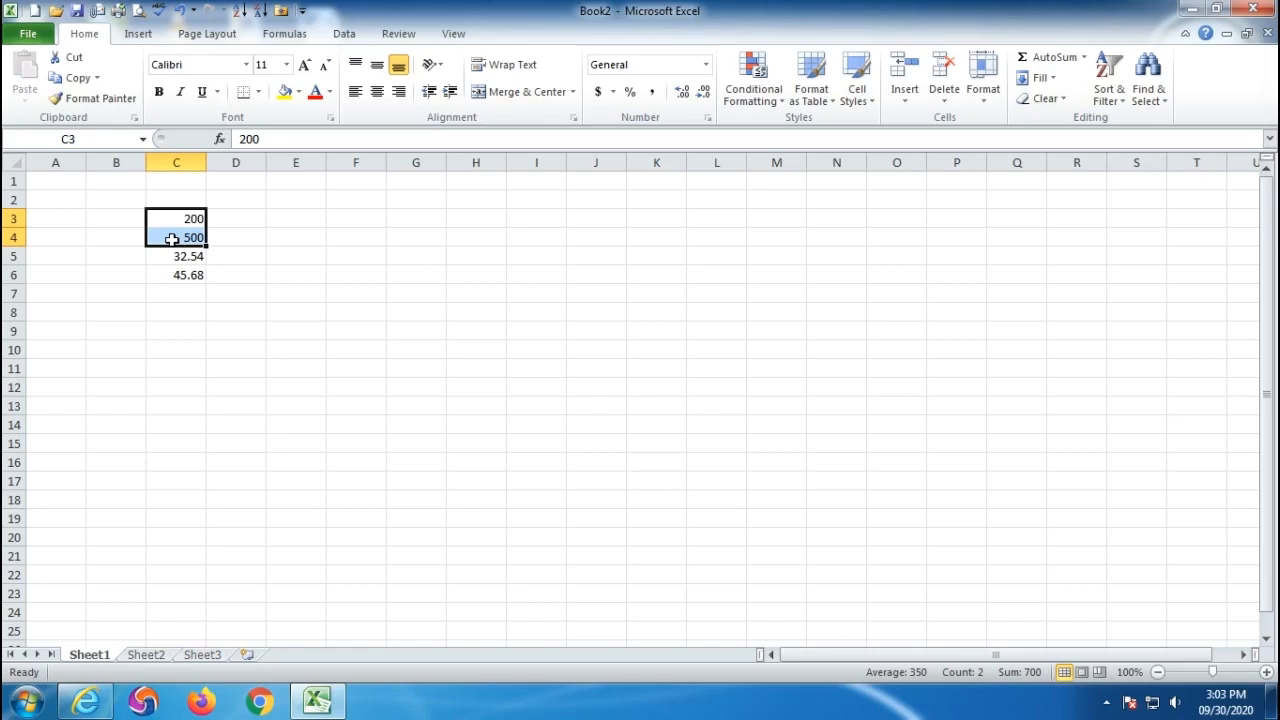
click(171, 292)
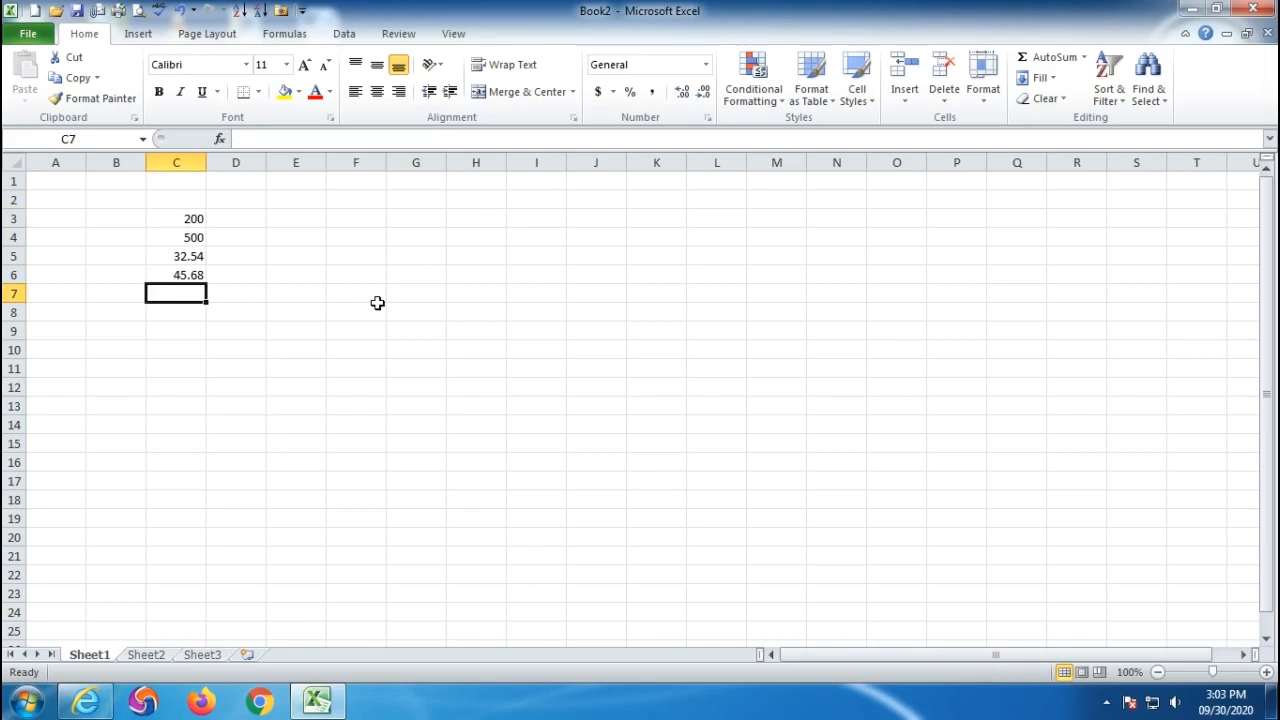
- Enter 2.00 in C7 and 52.00 in C8, which display as 2 and 52
text(2.00)
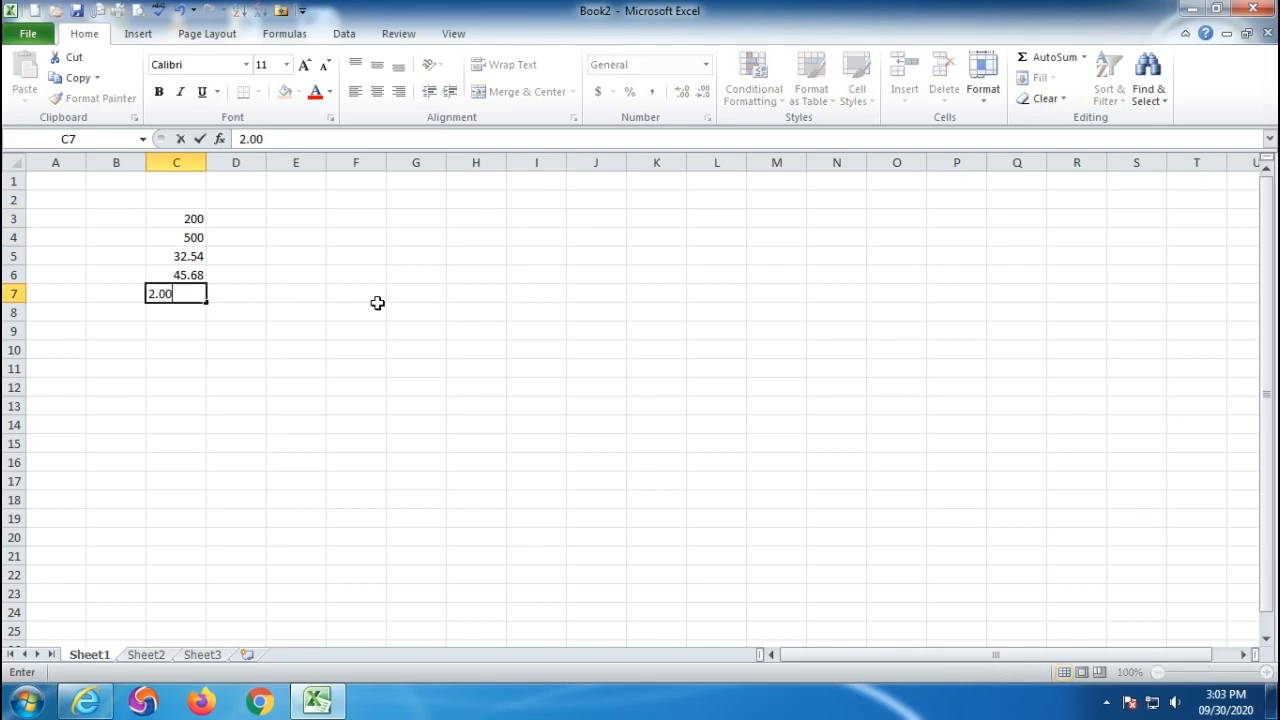
key(Return)
text(52.00)
key(Return)
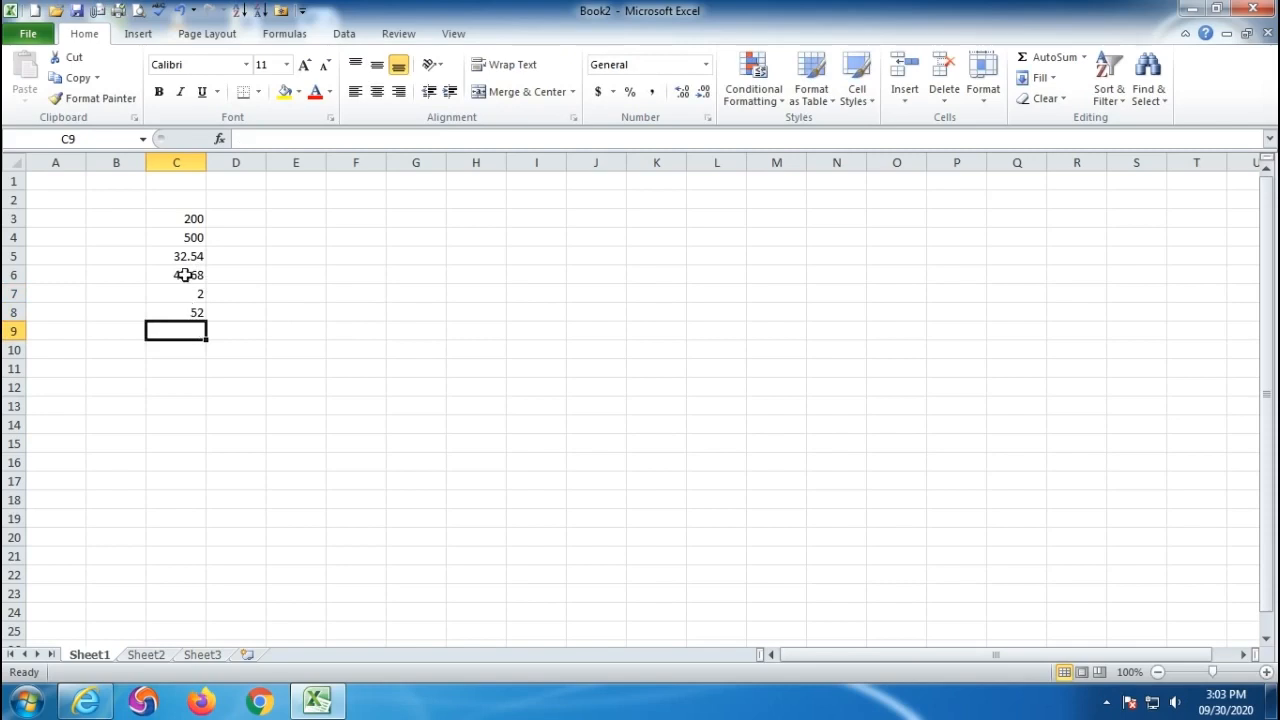
drag(177, 217, 175, 306)
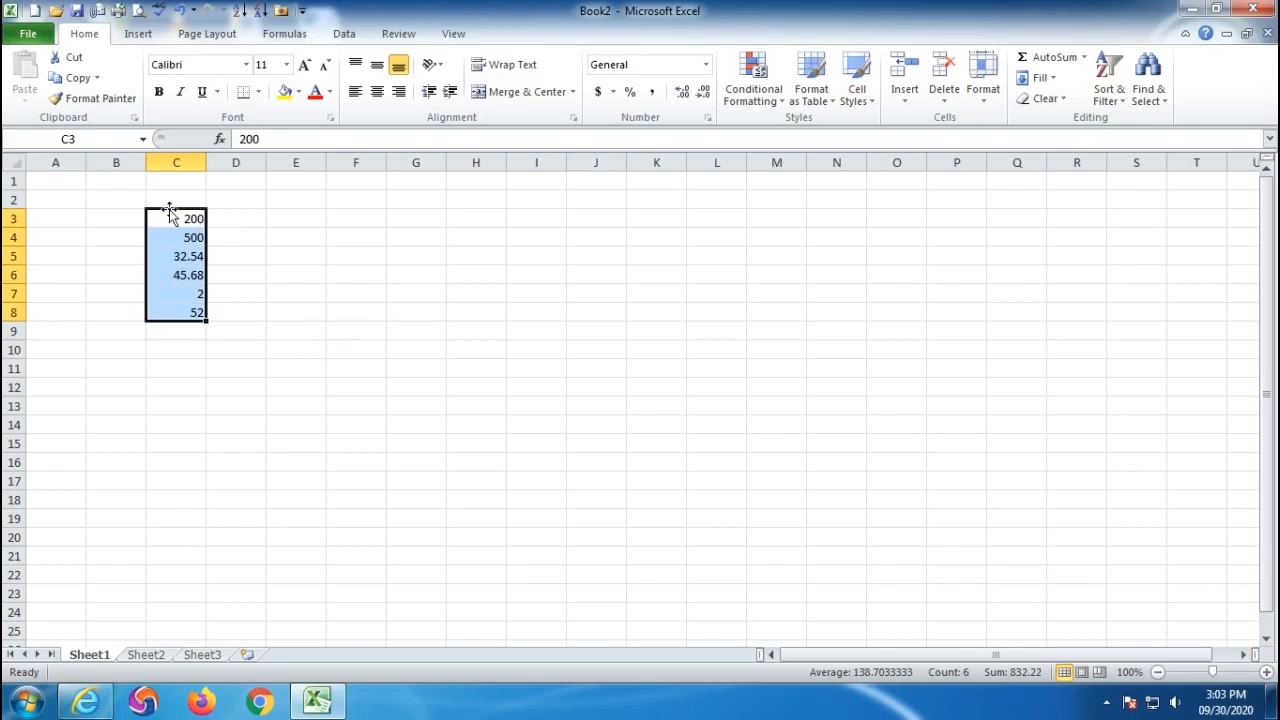
drag(174, 217, 171, 463)
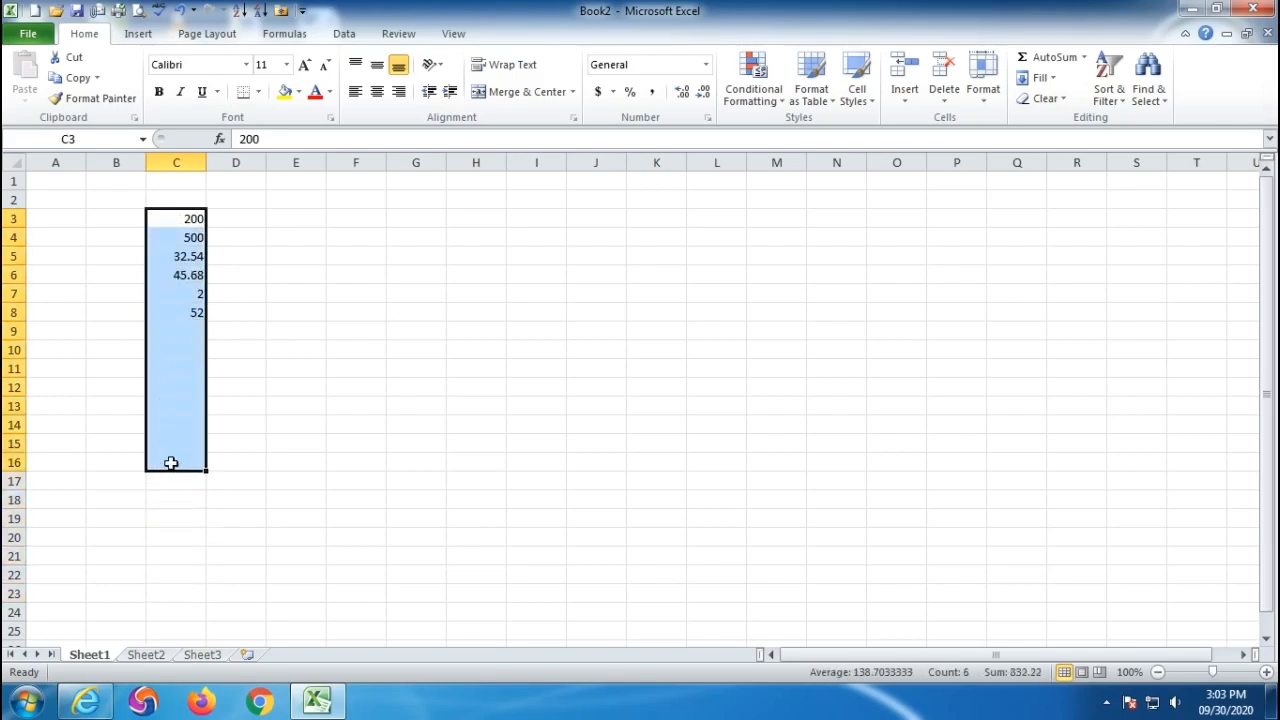
- Apply the Number format with two decimals to the whole of column C
click(178, 162)
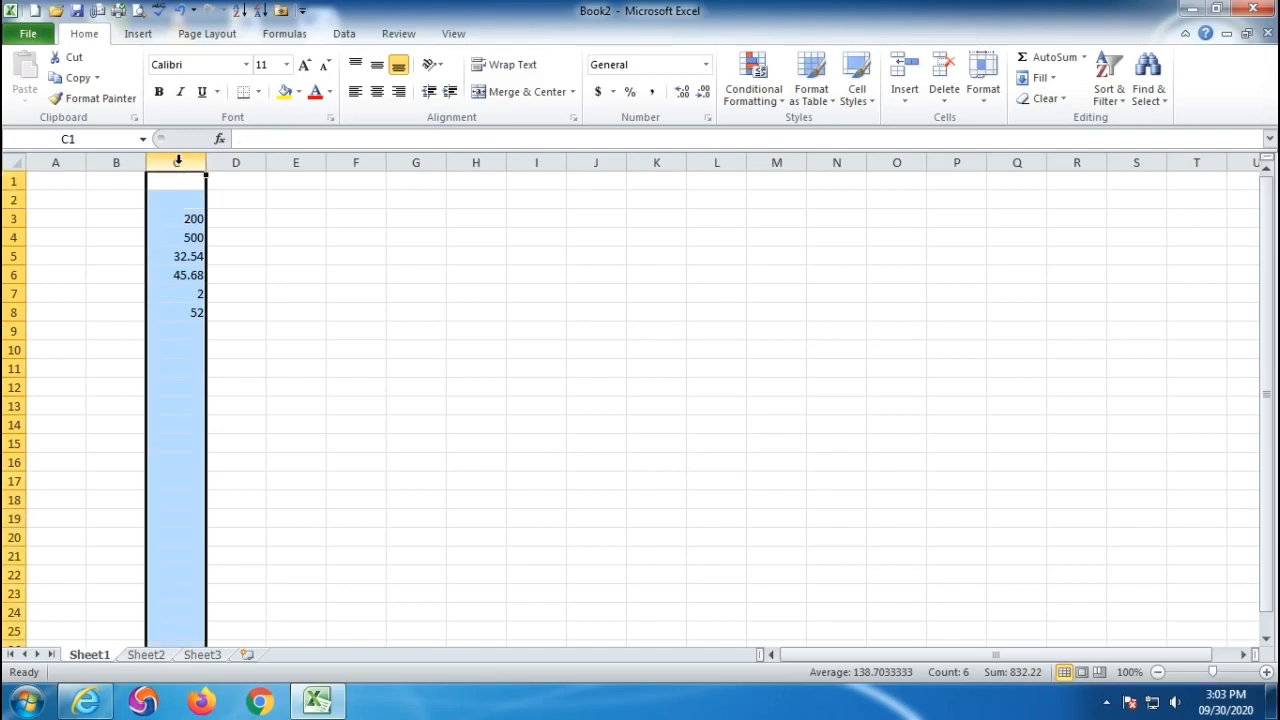
click(234, 162)
click(178, 158)
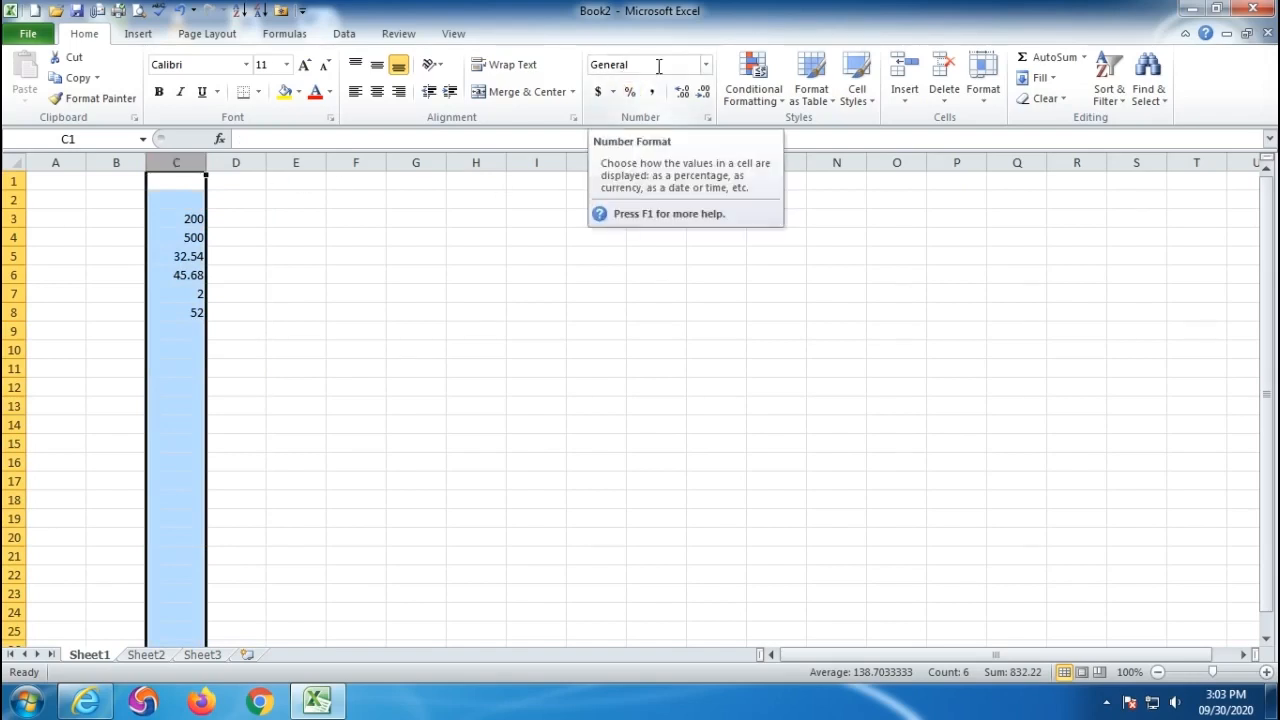
click(705, 64)
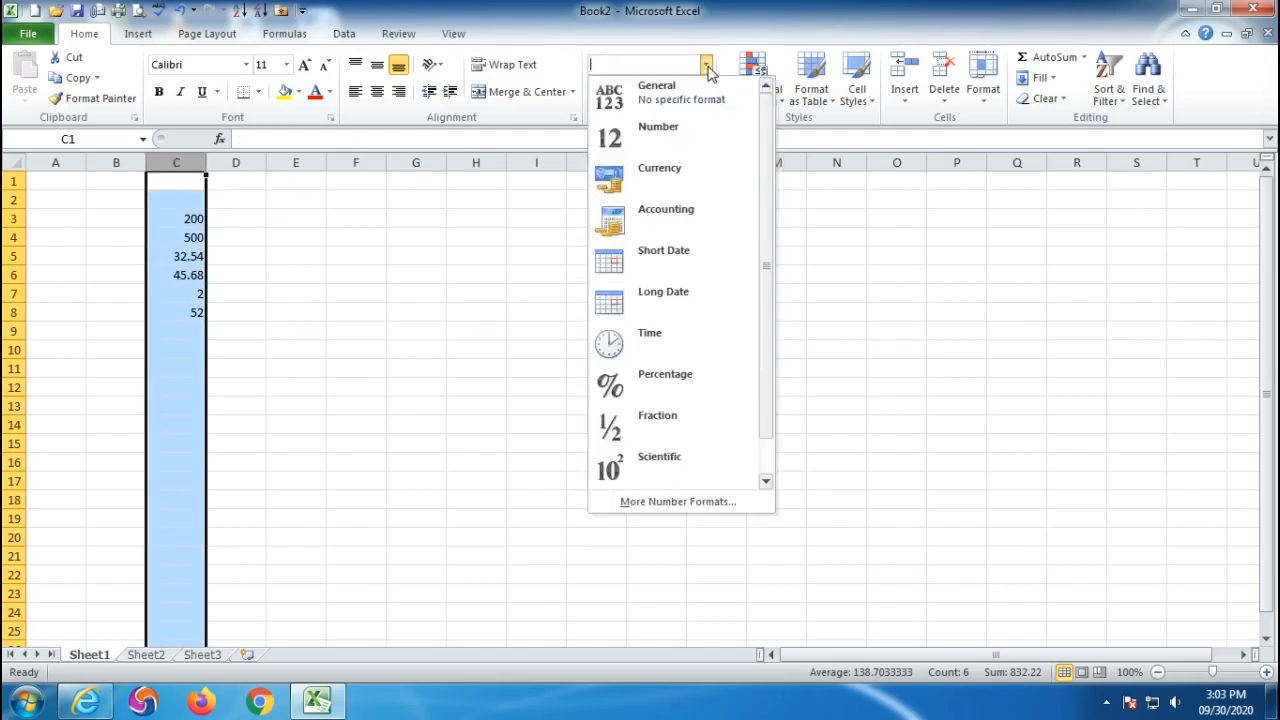
click(667, 136)
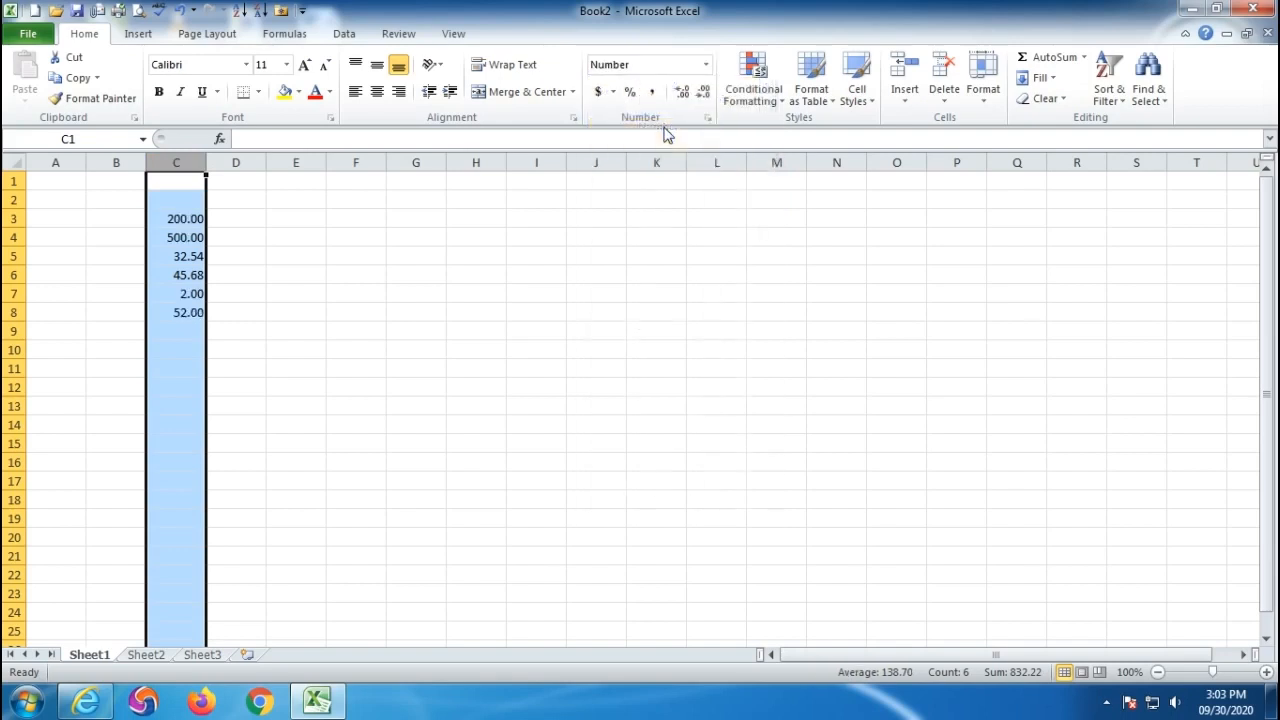
- Enter 54 in C9 and 64.25 in C10, shown as 54.00 and 64.25
click(188, 332)
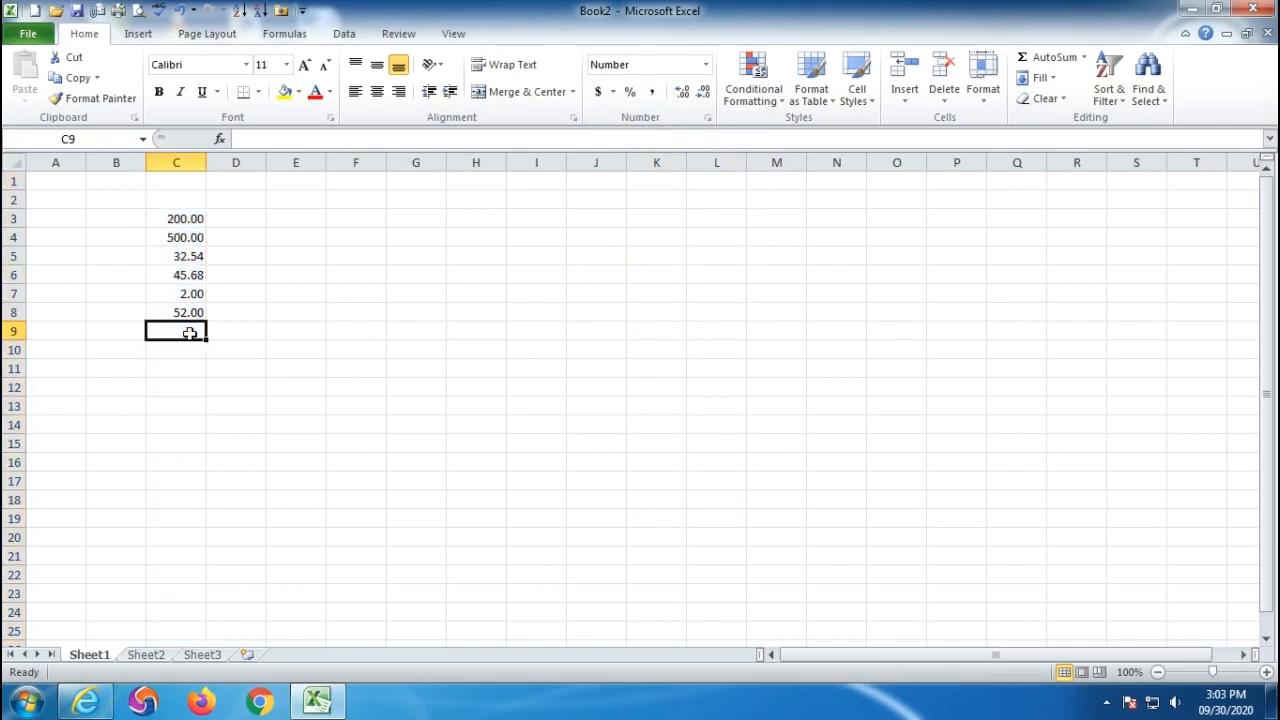
text(54)
key(Return)
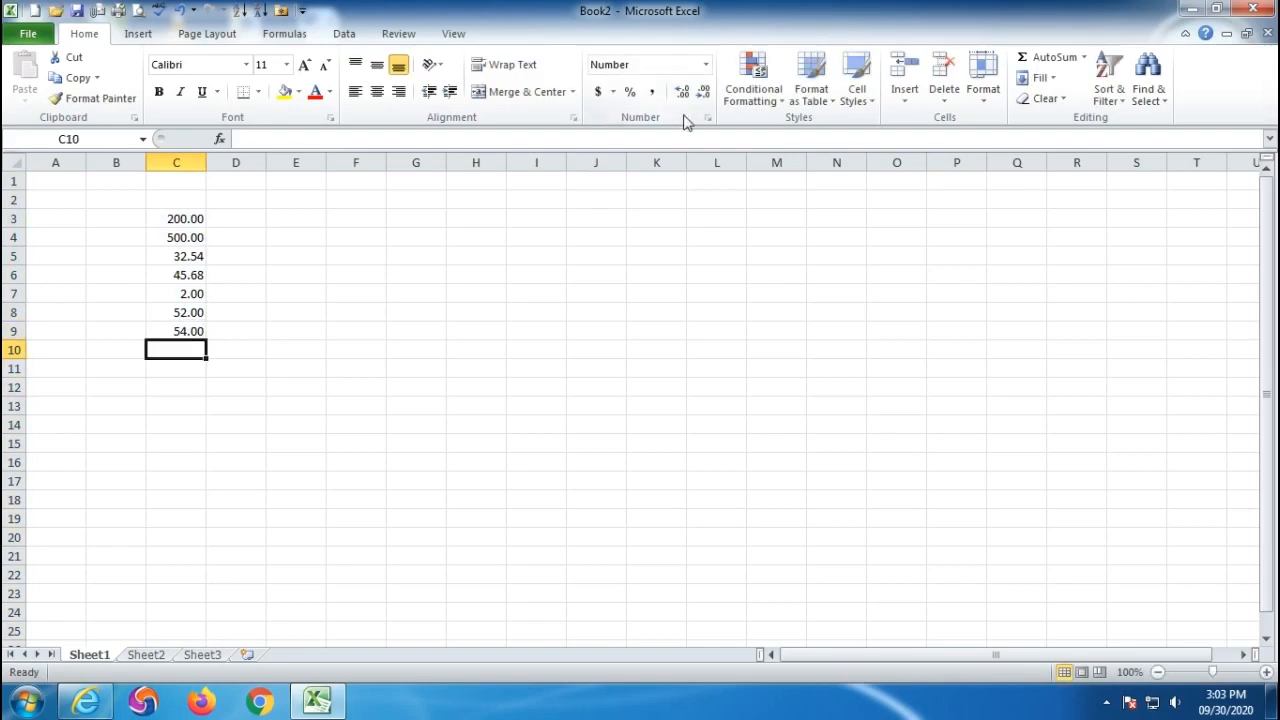
text(6)
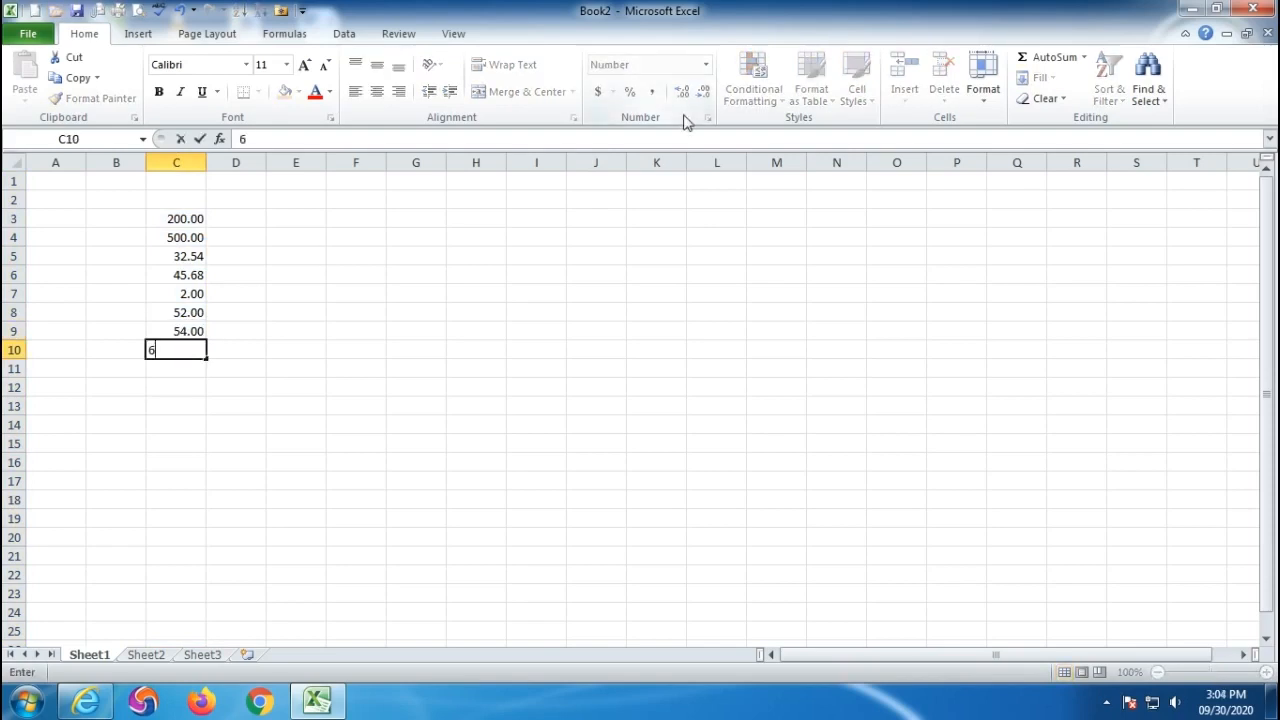
text(4.25)
key(Return)
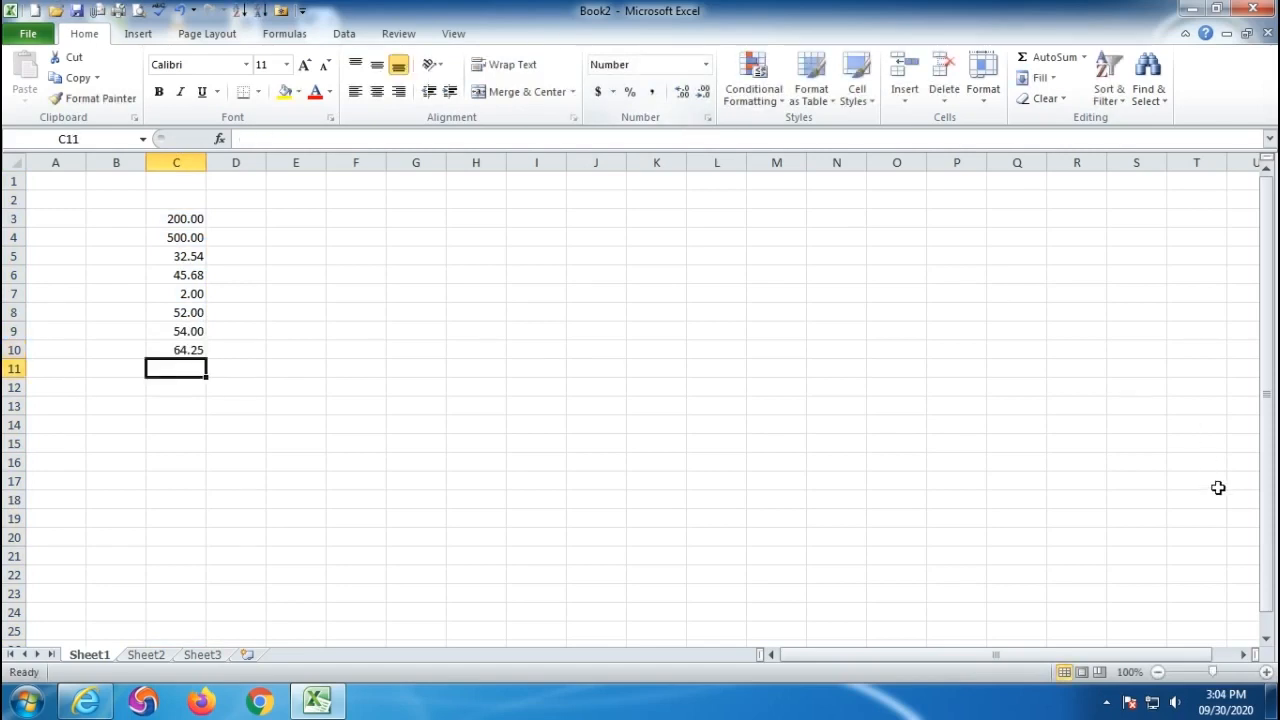
drag(176, 218, 174, 346)
- Format the amounts in C3:C16 as Currency, then switch them to Accounting
shift+click(180, 458)
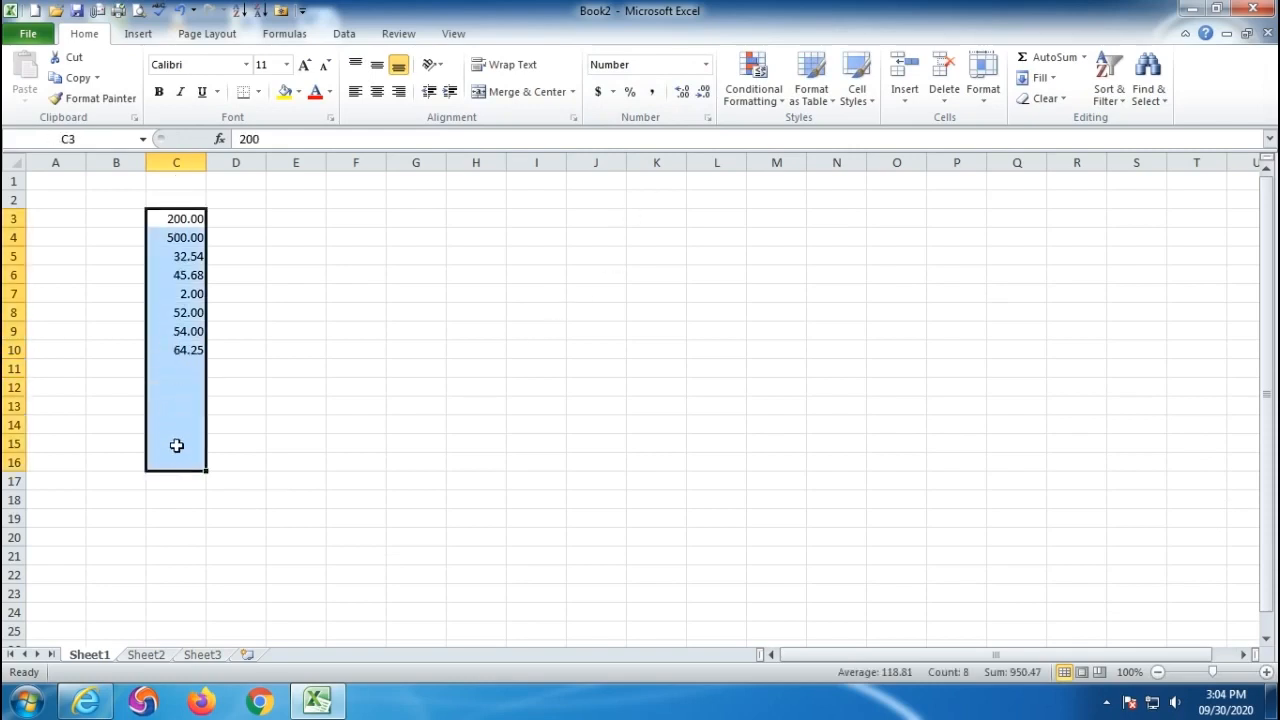
click(705, 65)
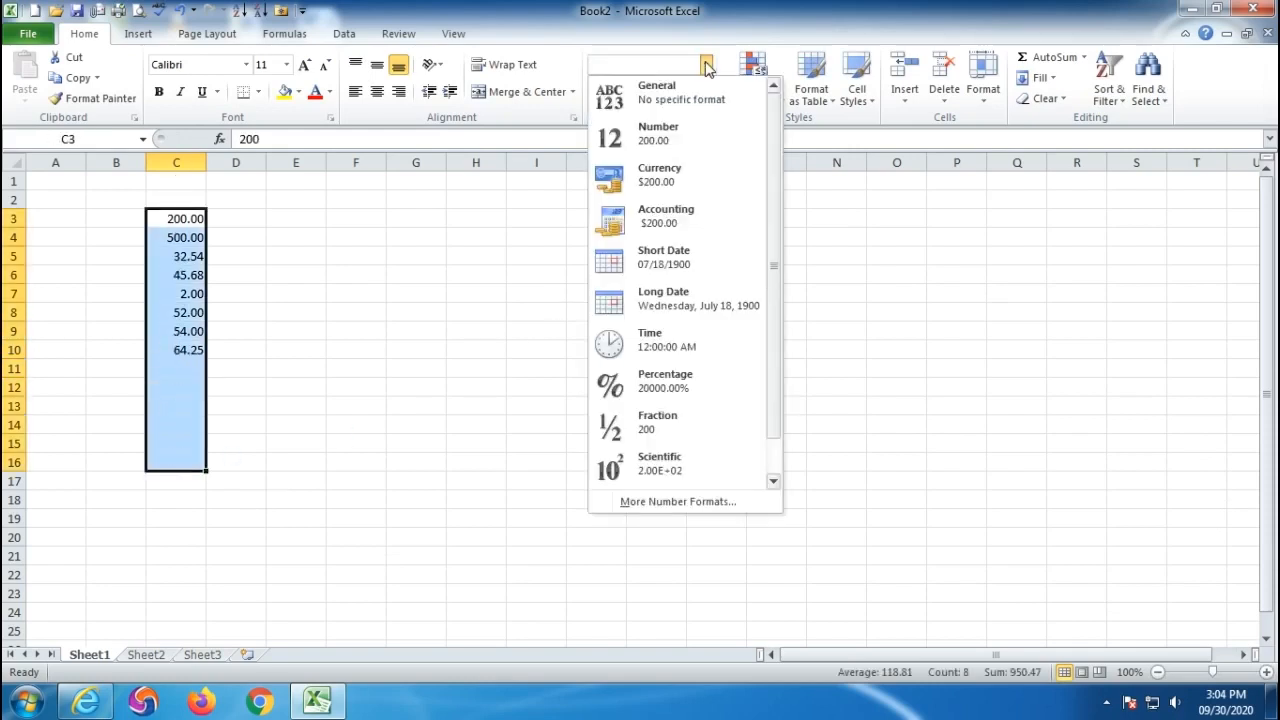
click(656, 180)
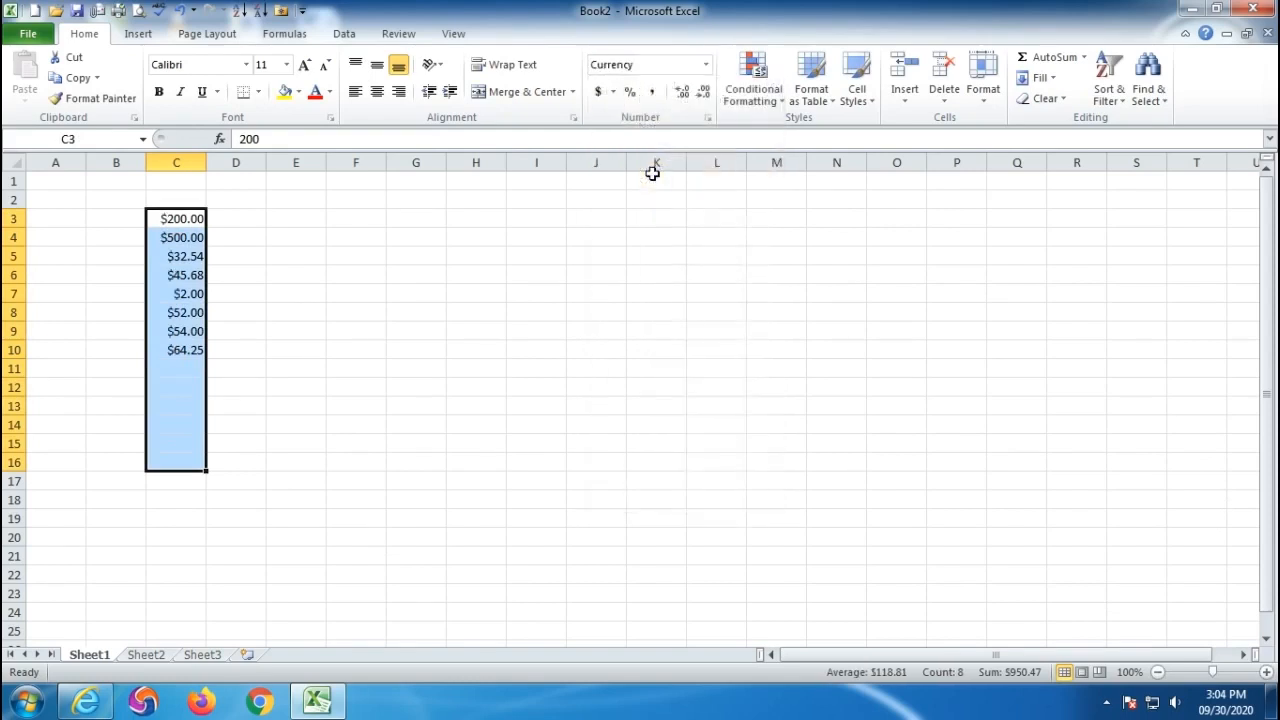
click(707, 67)
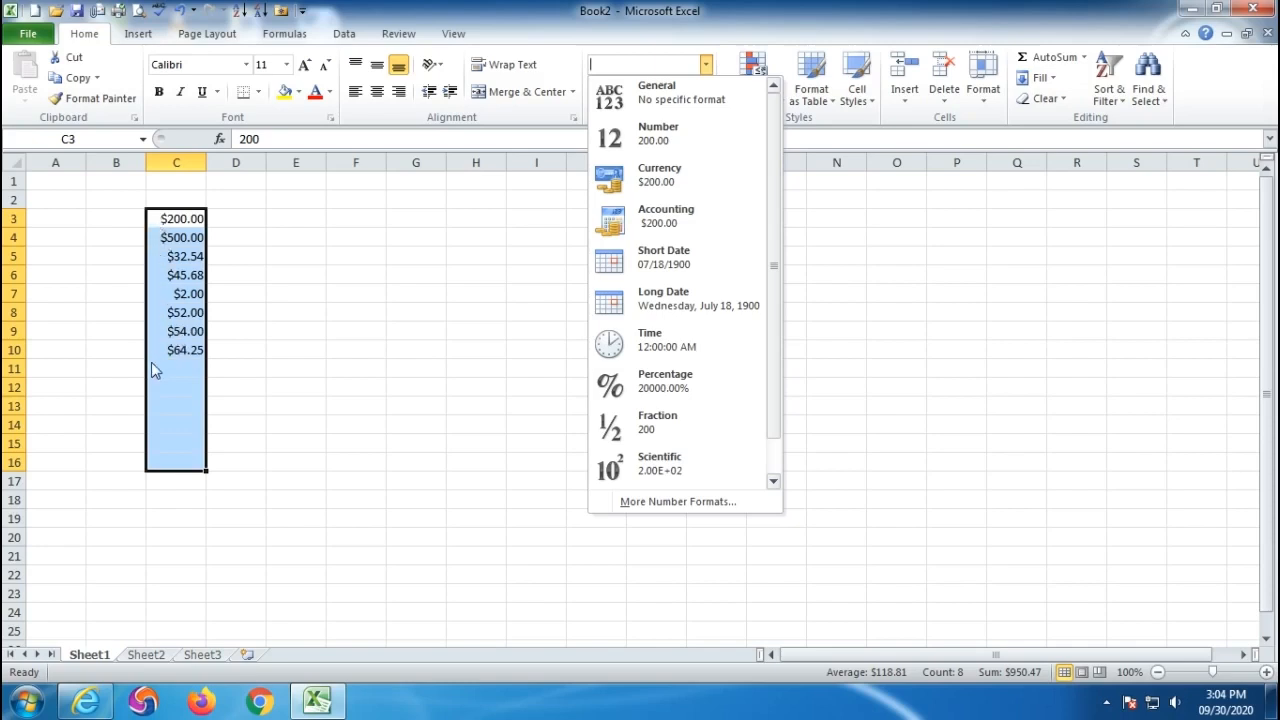
click(668, 220)
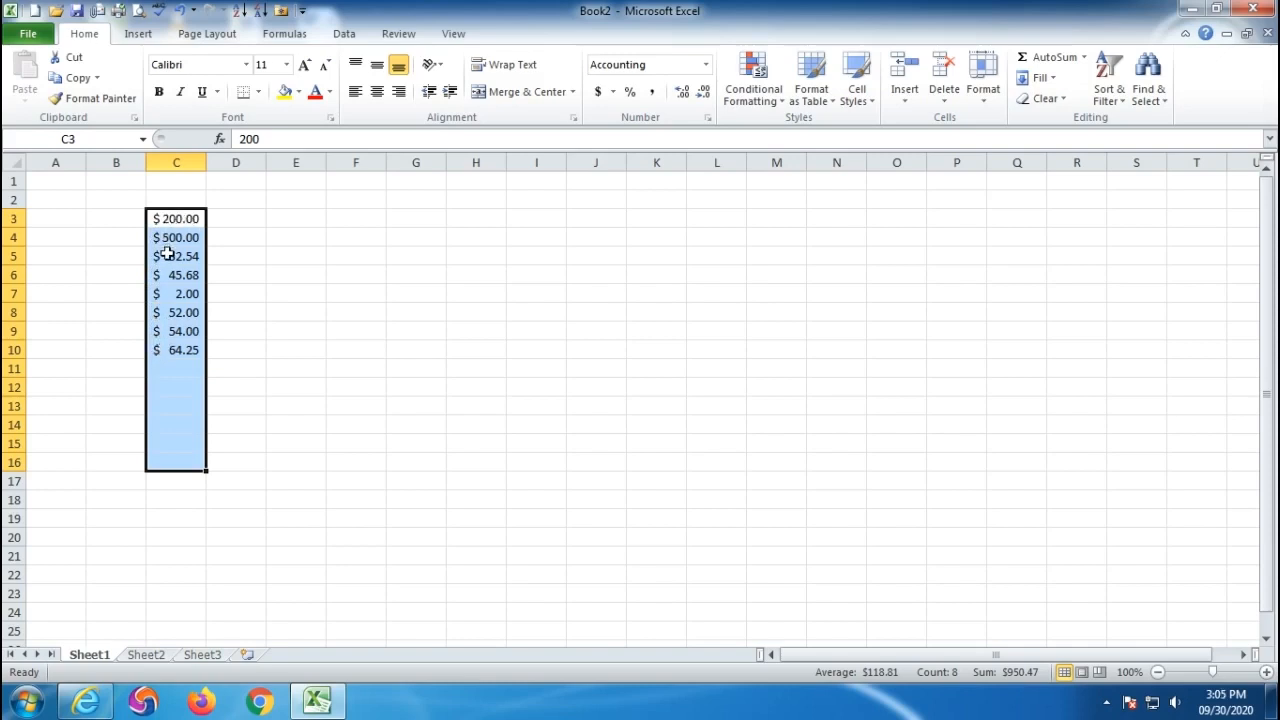
click(400, 312)
drag(288, 220, 294, 374)
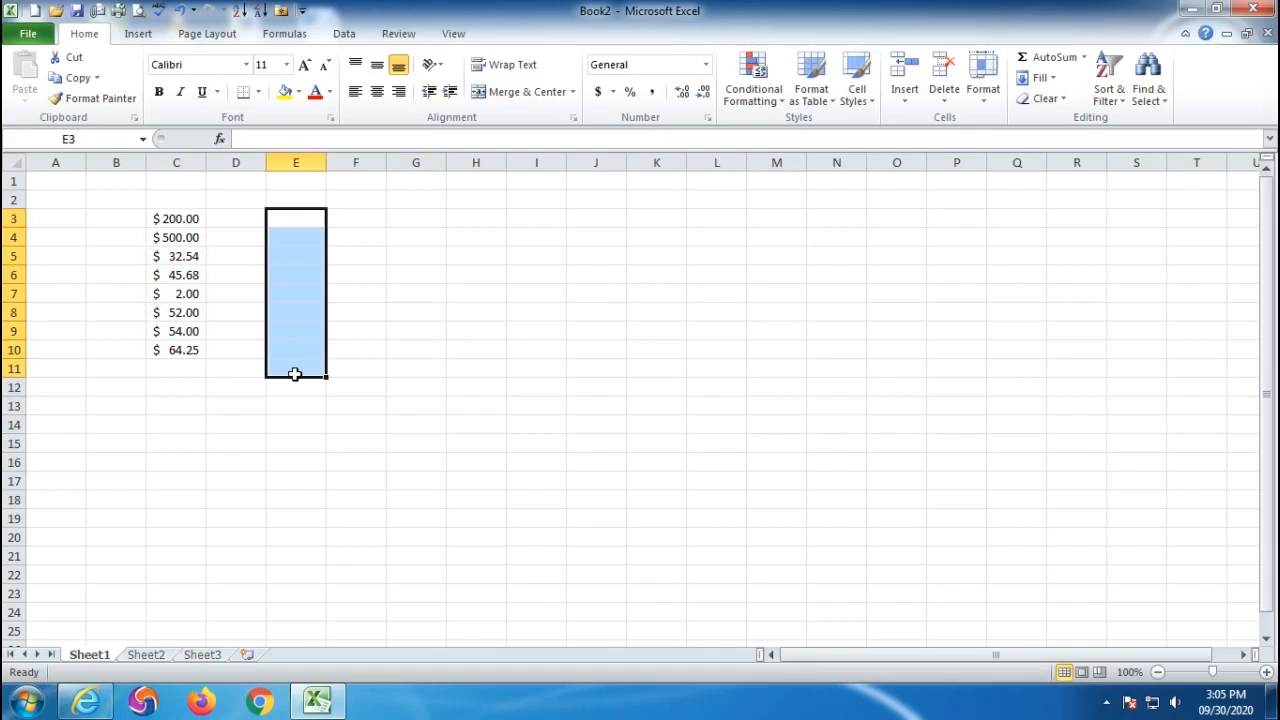
- Give E3:E10 the Short Date format and enter 100, 200 and 500 in E3:E5
click(705, 64)
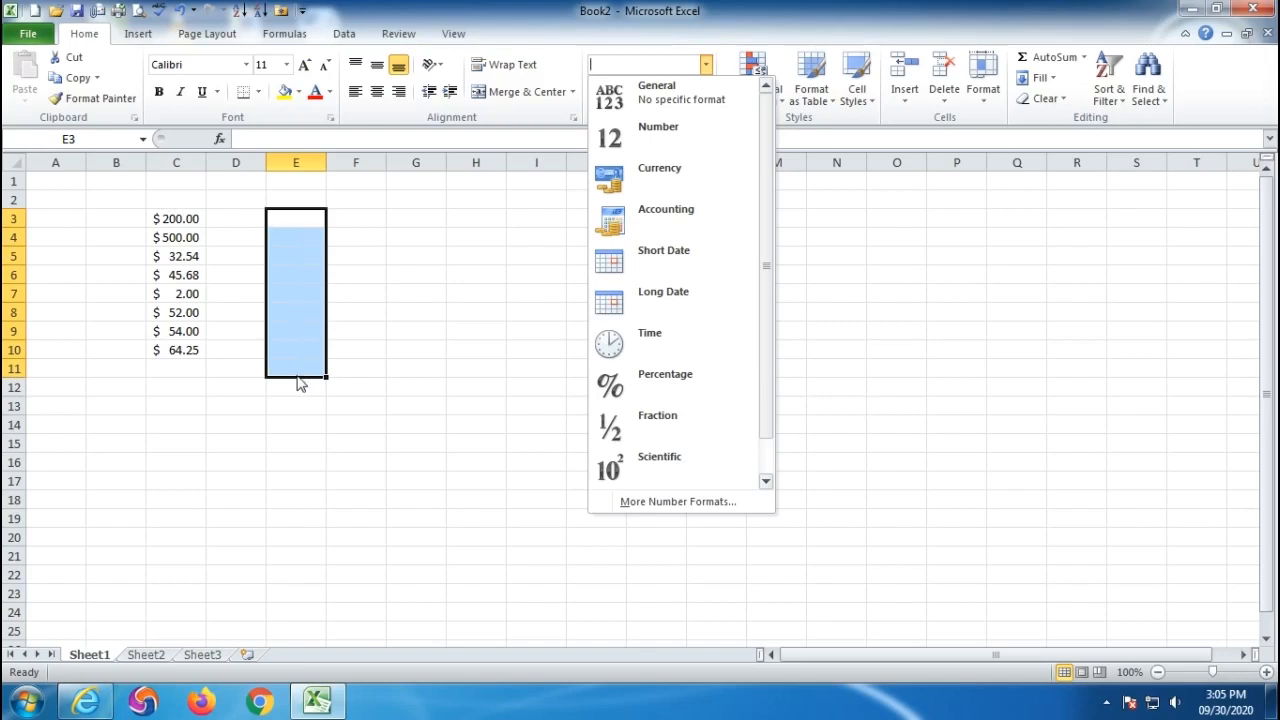
click(658, 253)
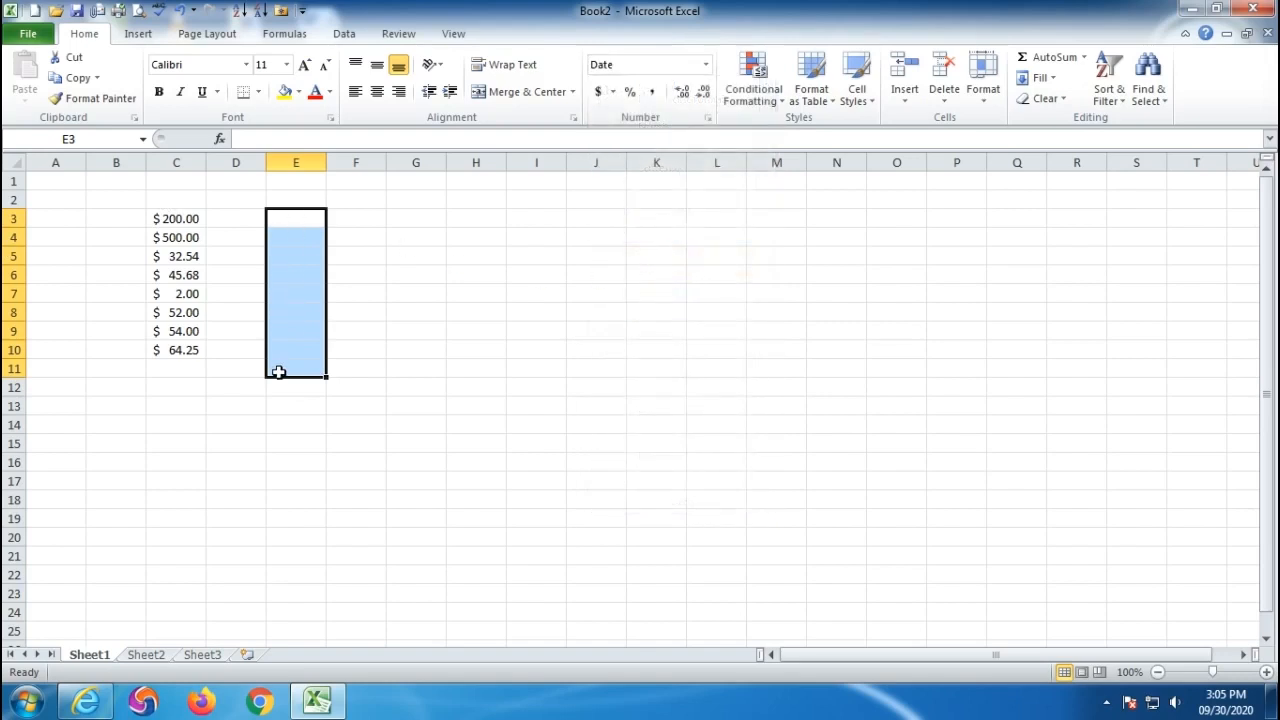
click(302, 224)
text(100)
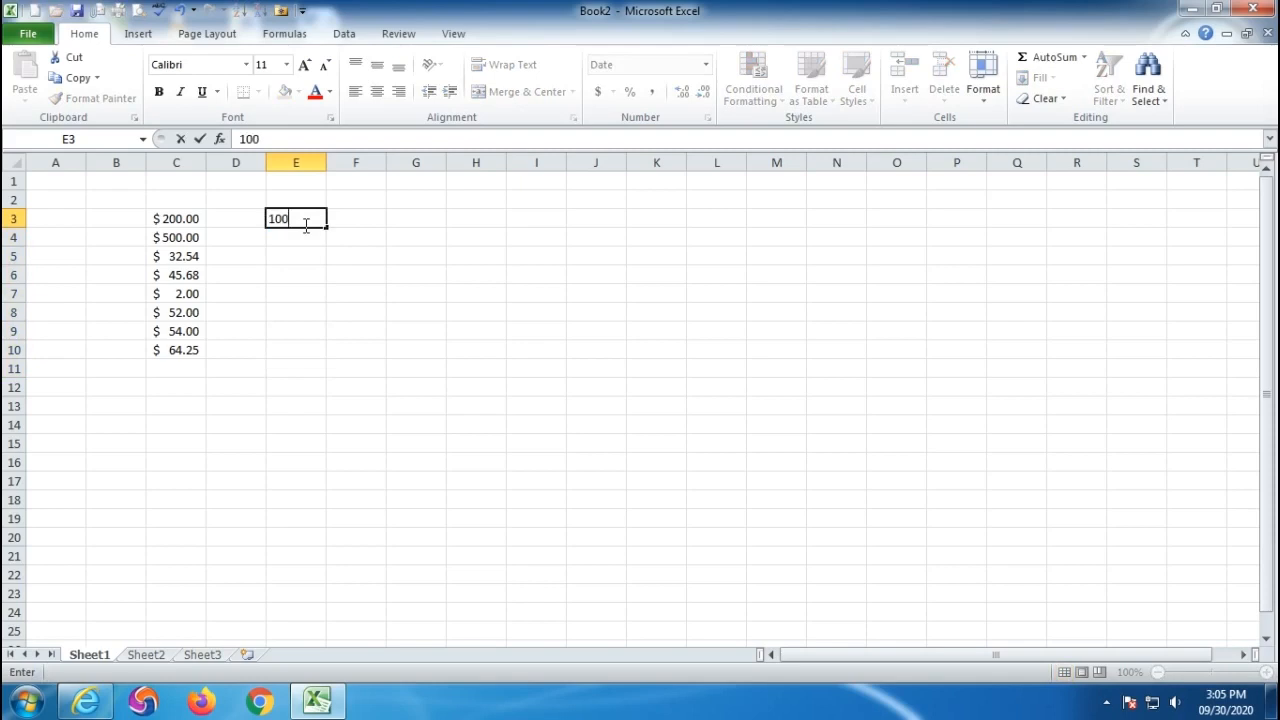
key(Return)
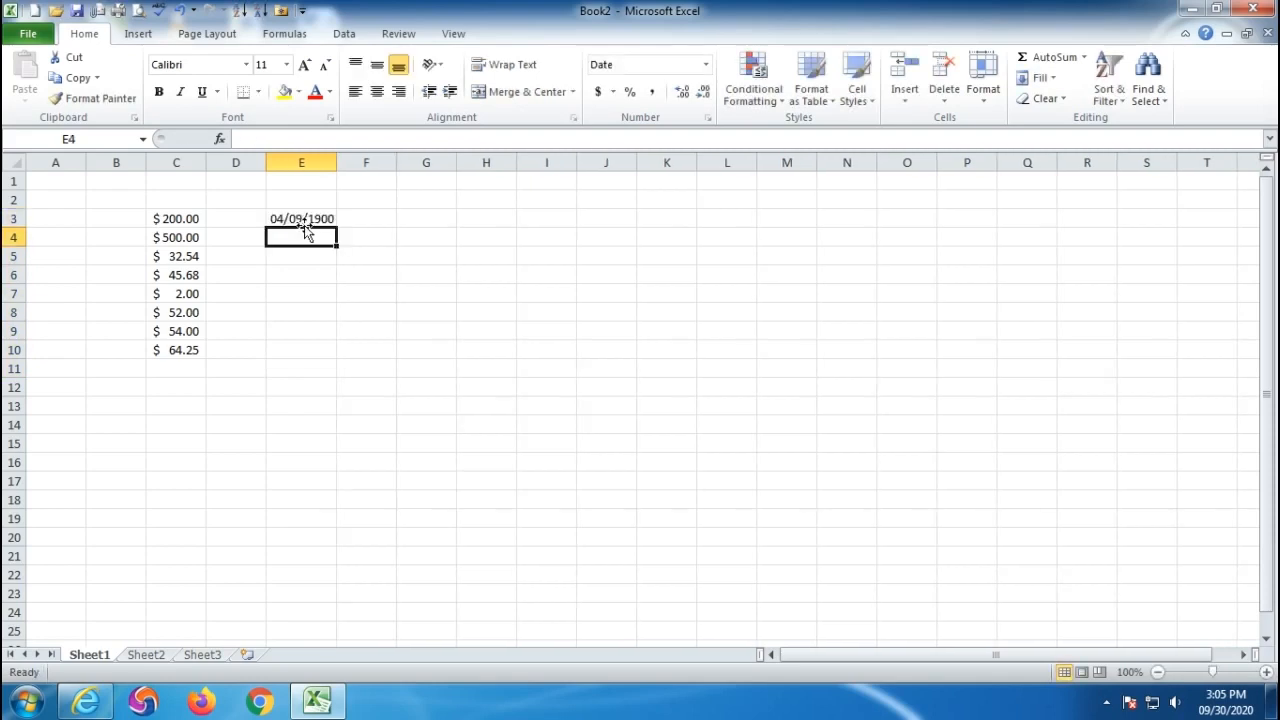
text(200)
key(Return)
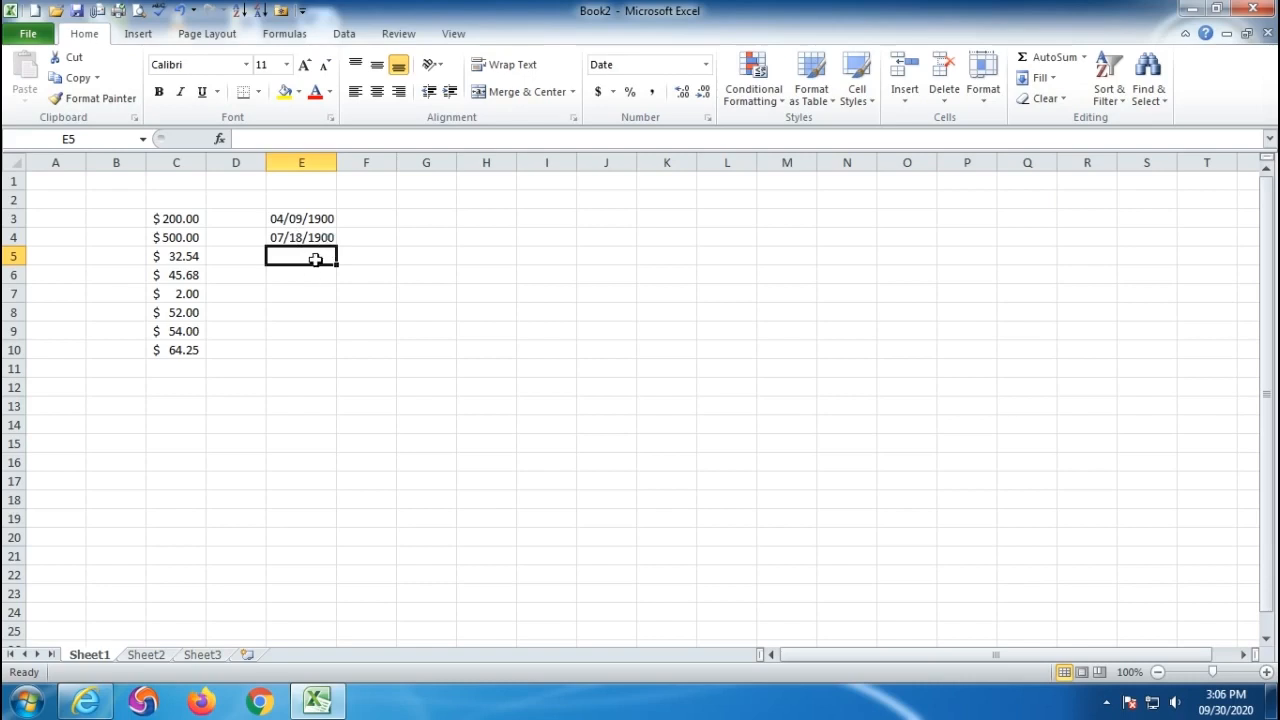
text(500)
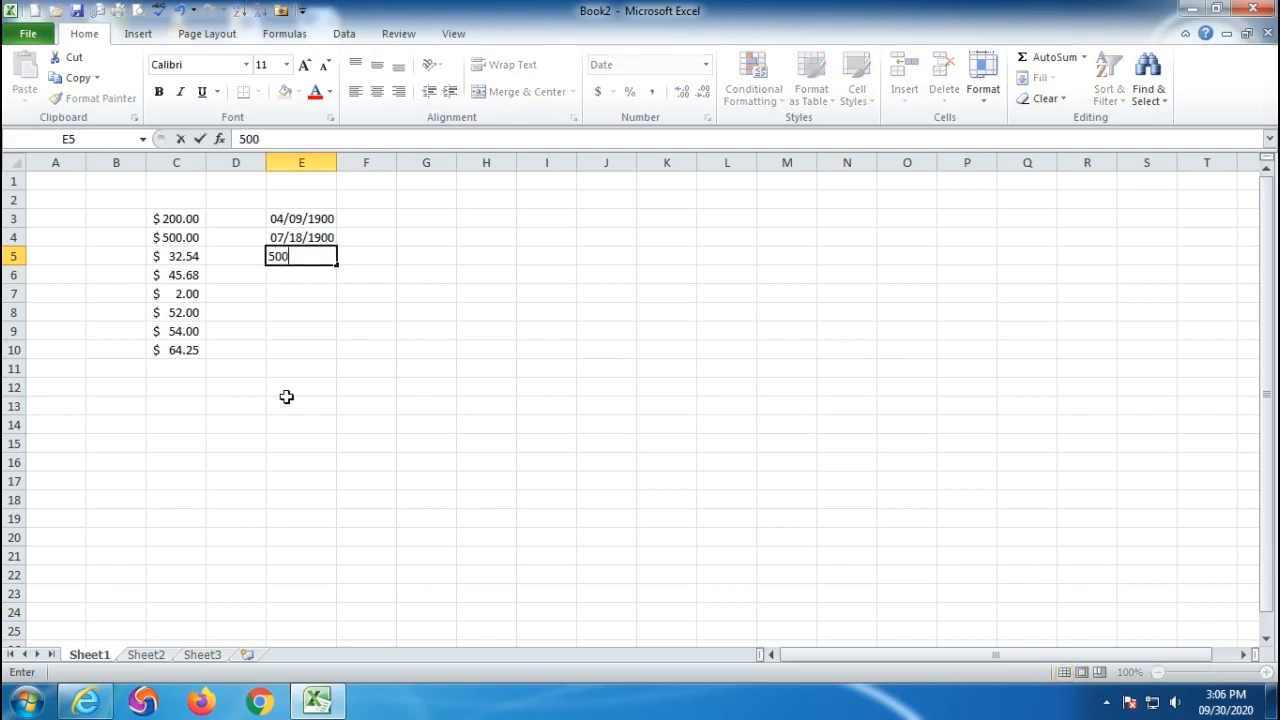
key(Return)
- Enter 600 in E6, which displays as the date 08/22/1901
drag(288, 226, 303, 351)
click(510, 331)
click(306, 275)
text(6000)
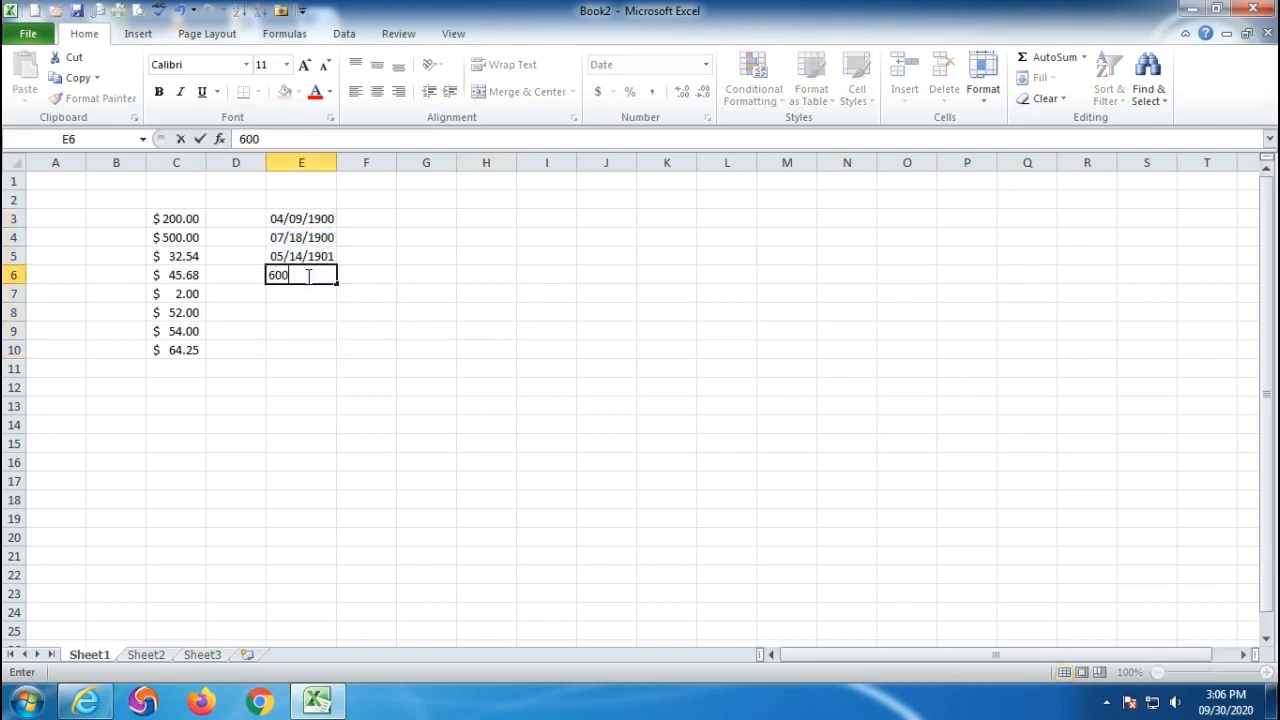
key(BackSpace)
key(Return)
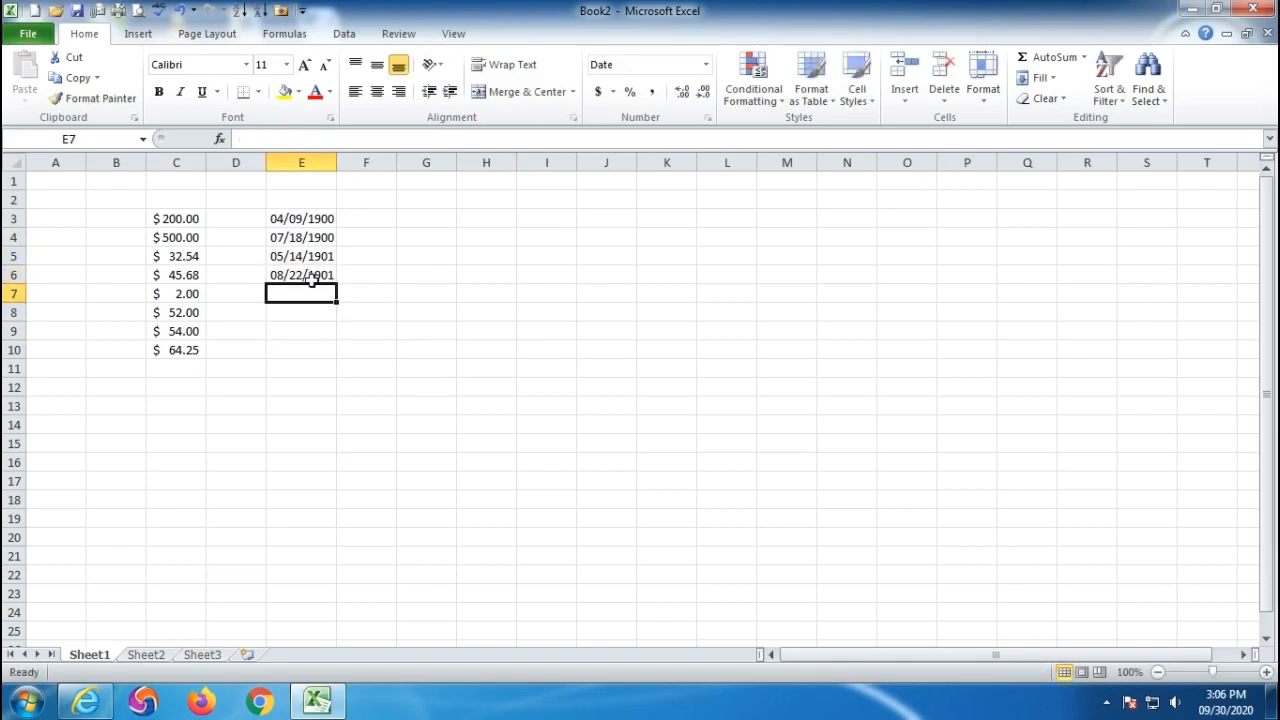
click(308, 276)
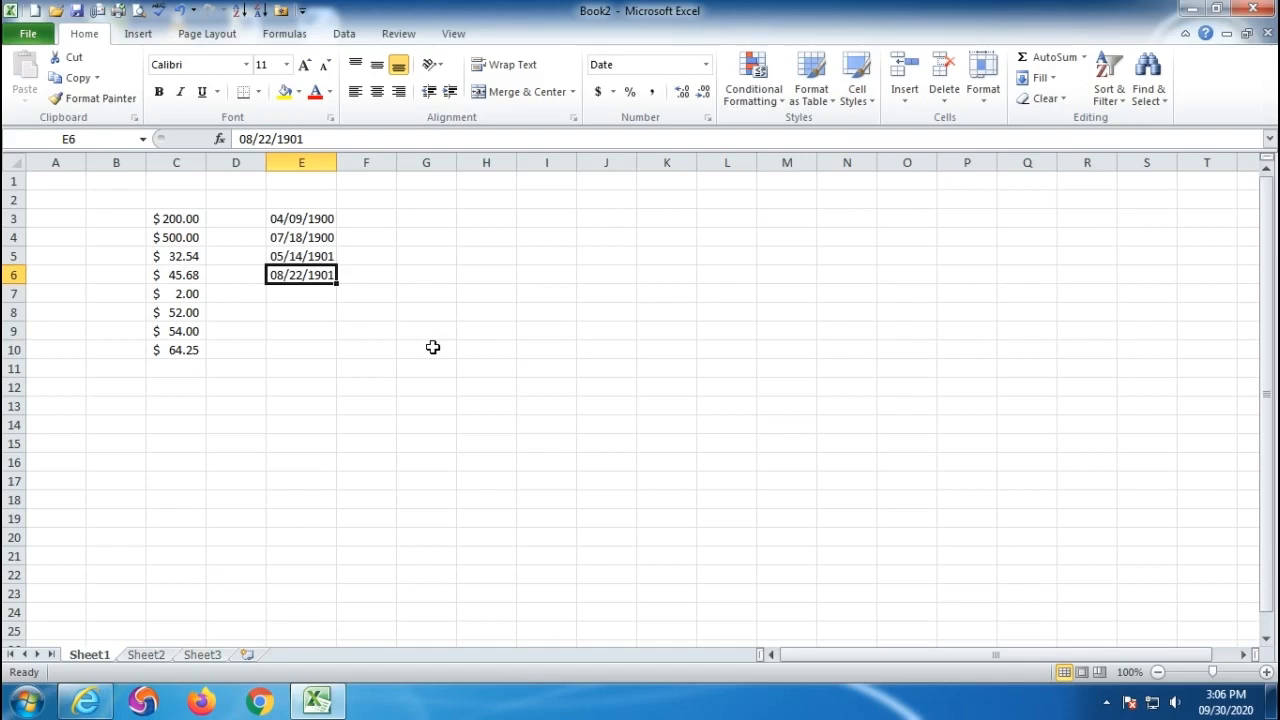
- Enter the date 1-1-1900 in G1, shown as 01/01/1900
click(423, 183)
text(1)
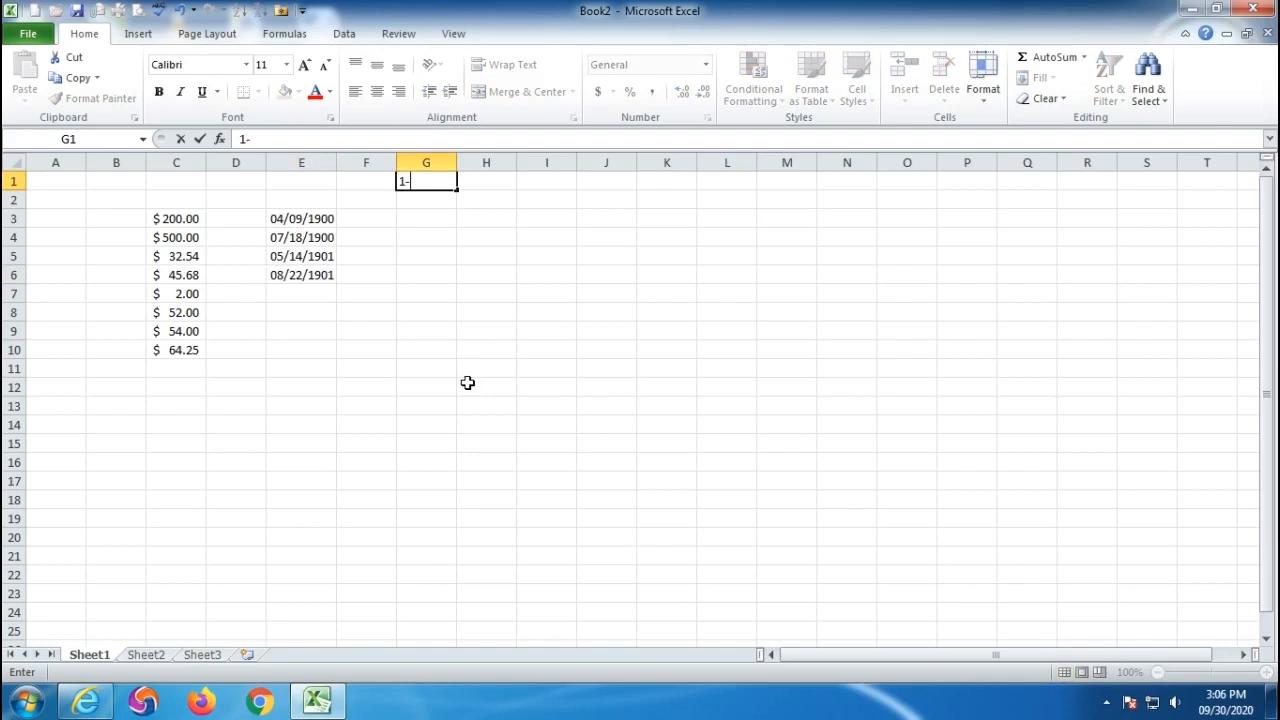
text(-1-1900)
key(Return)
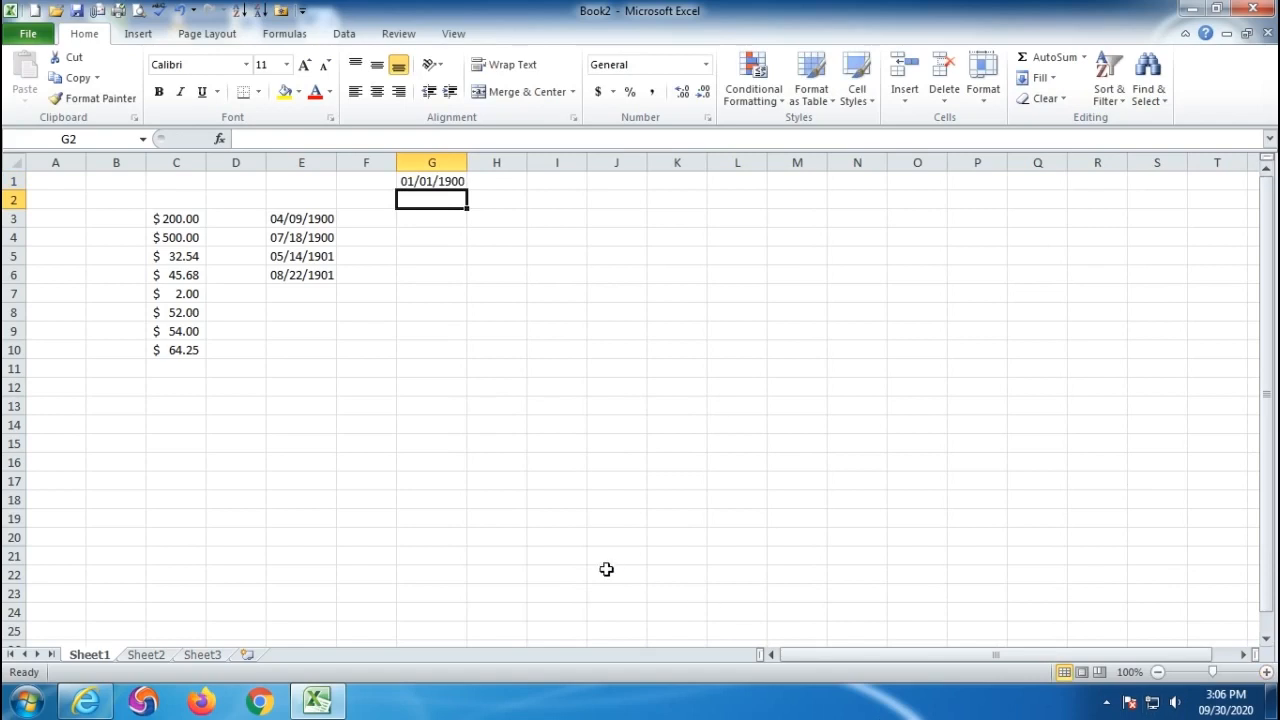
click(430, 181)
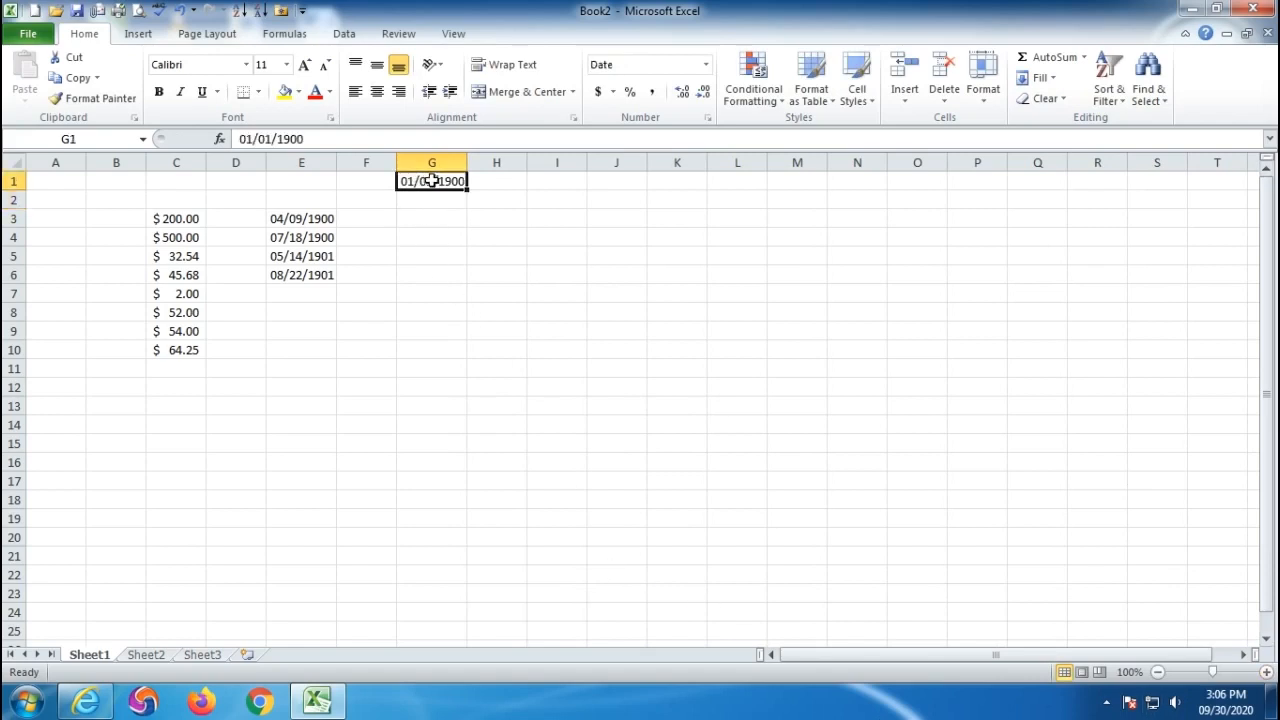
- Enter 100 in E7 and 200 in E8, showing 04/09/1900 and 07/18/1900
click(299, 297)
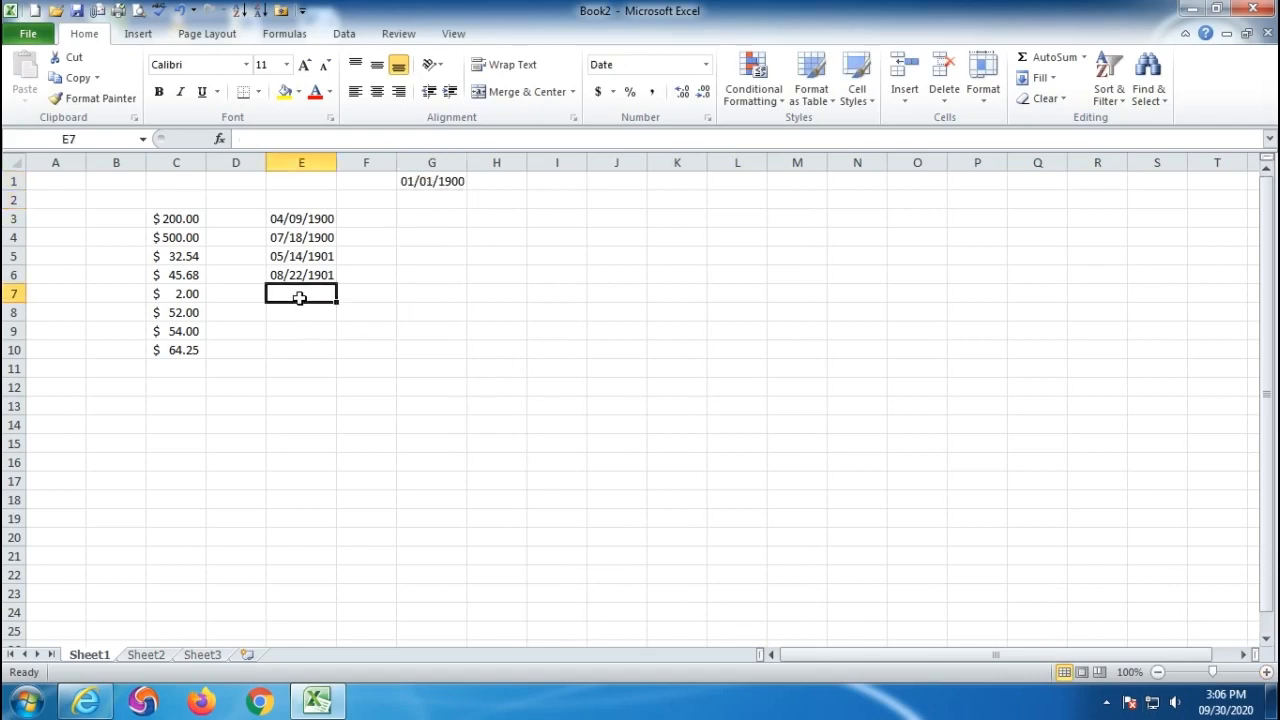
text(100)
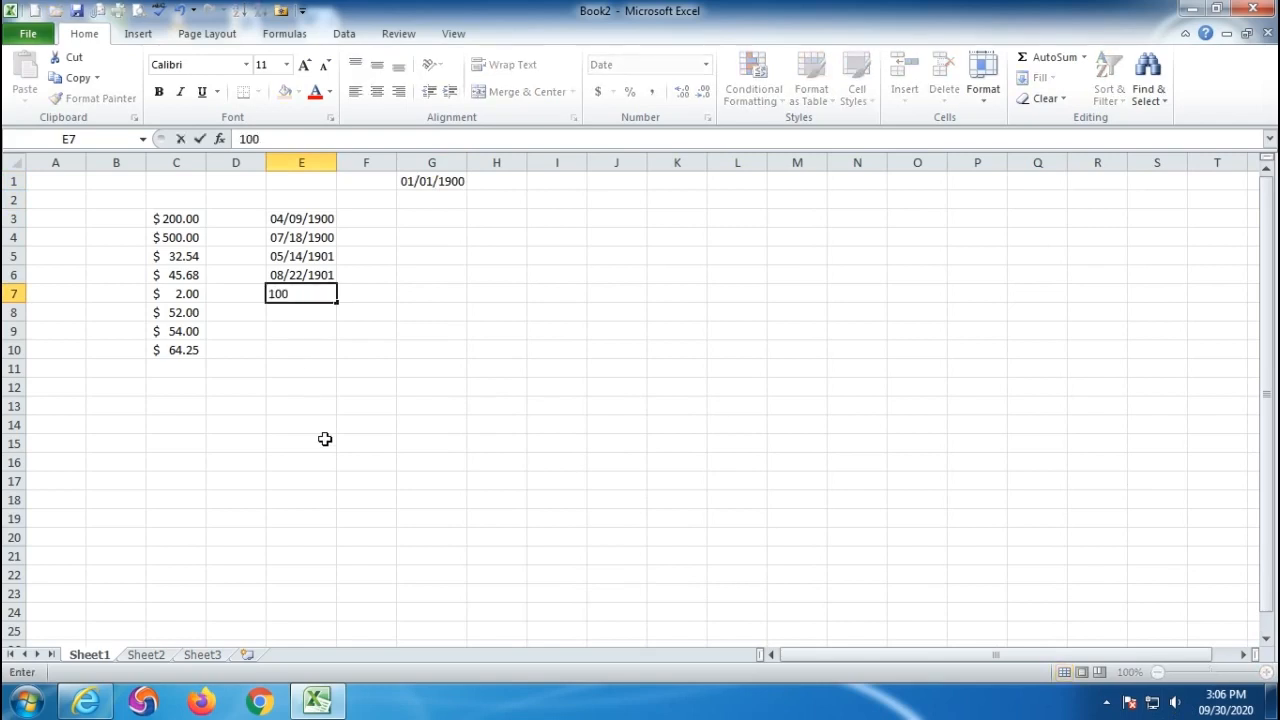
key(Return)
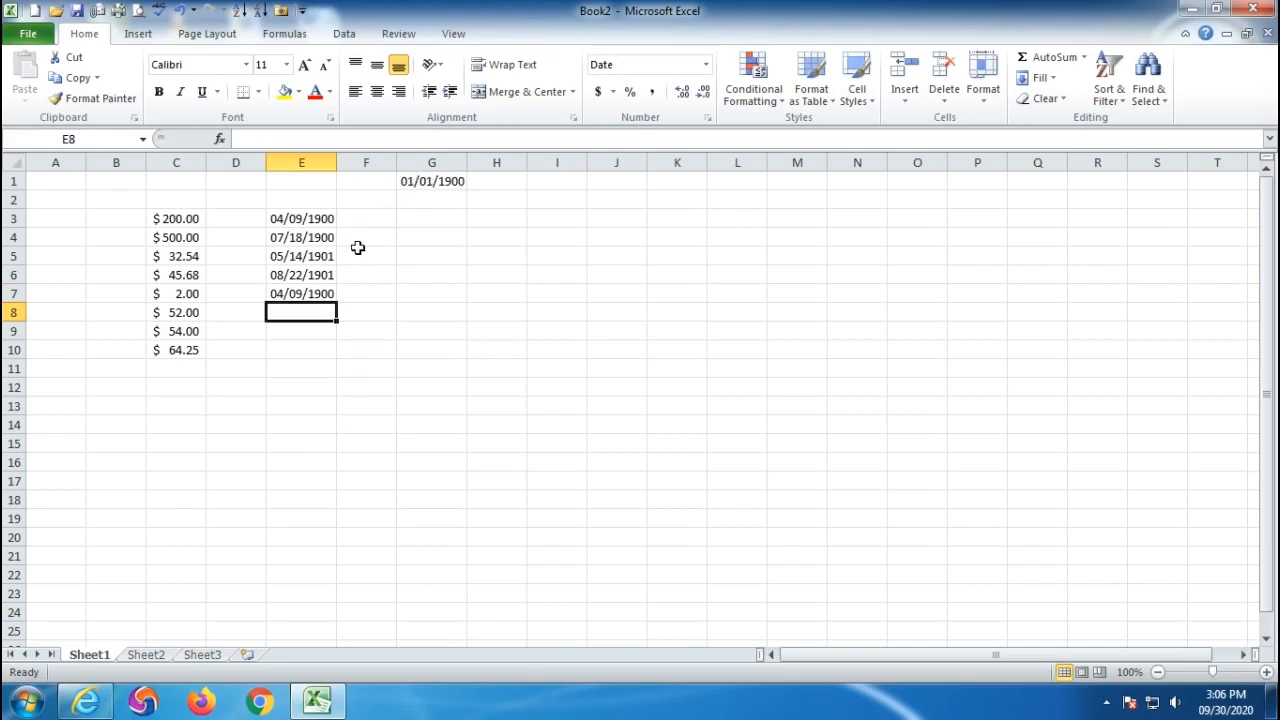
click(291, 294)
click(306, 313)
text(200)
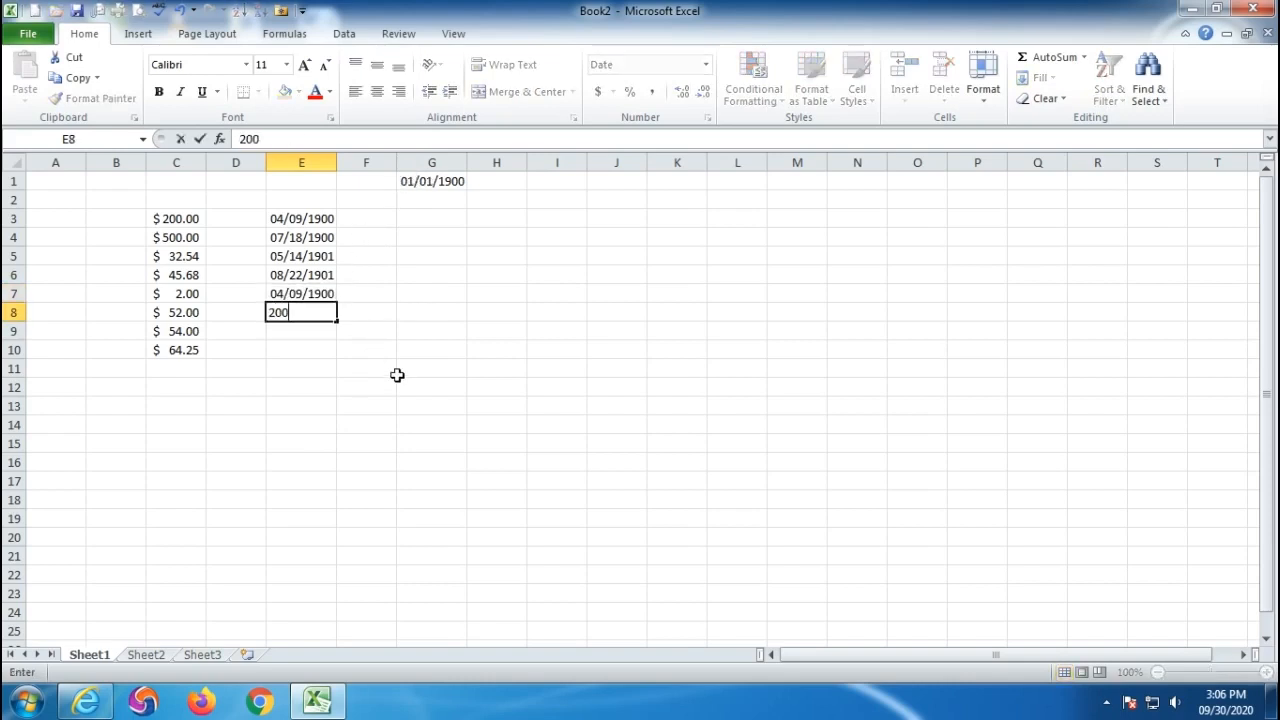
key(Return)
click(428, 184)
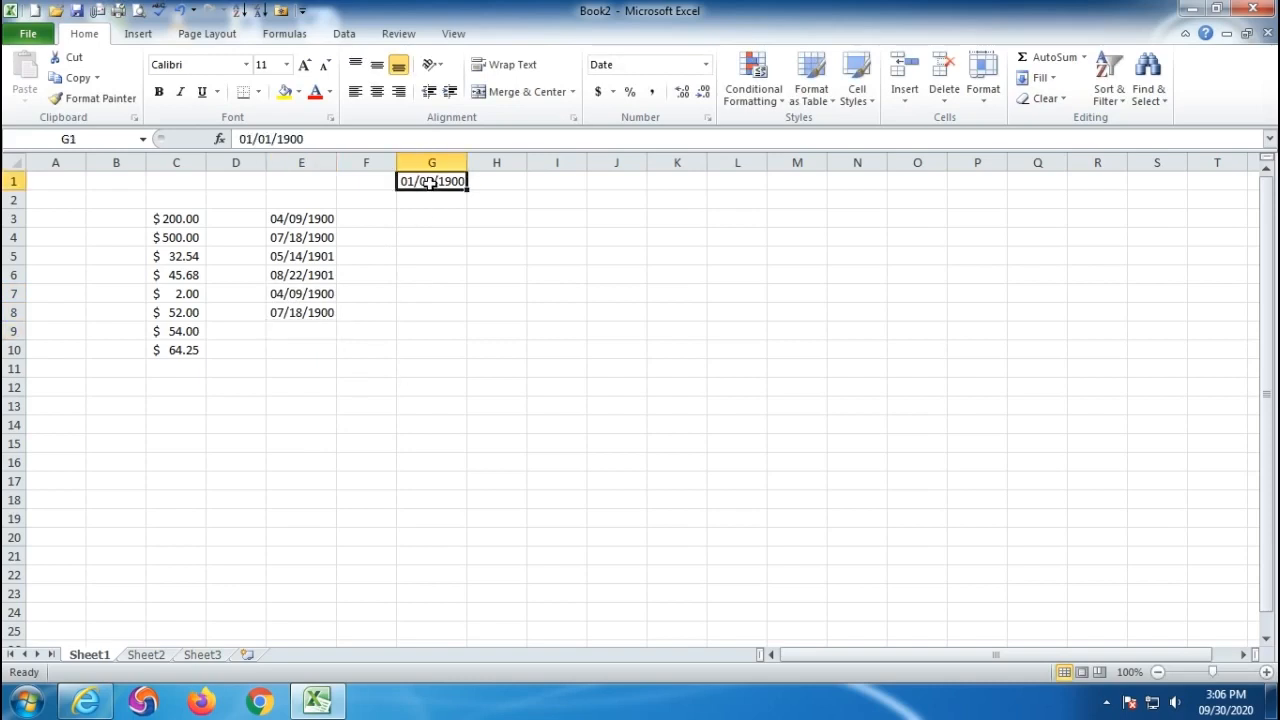
click(287, 314)
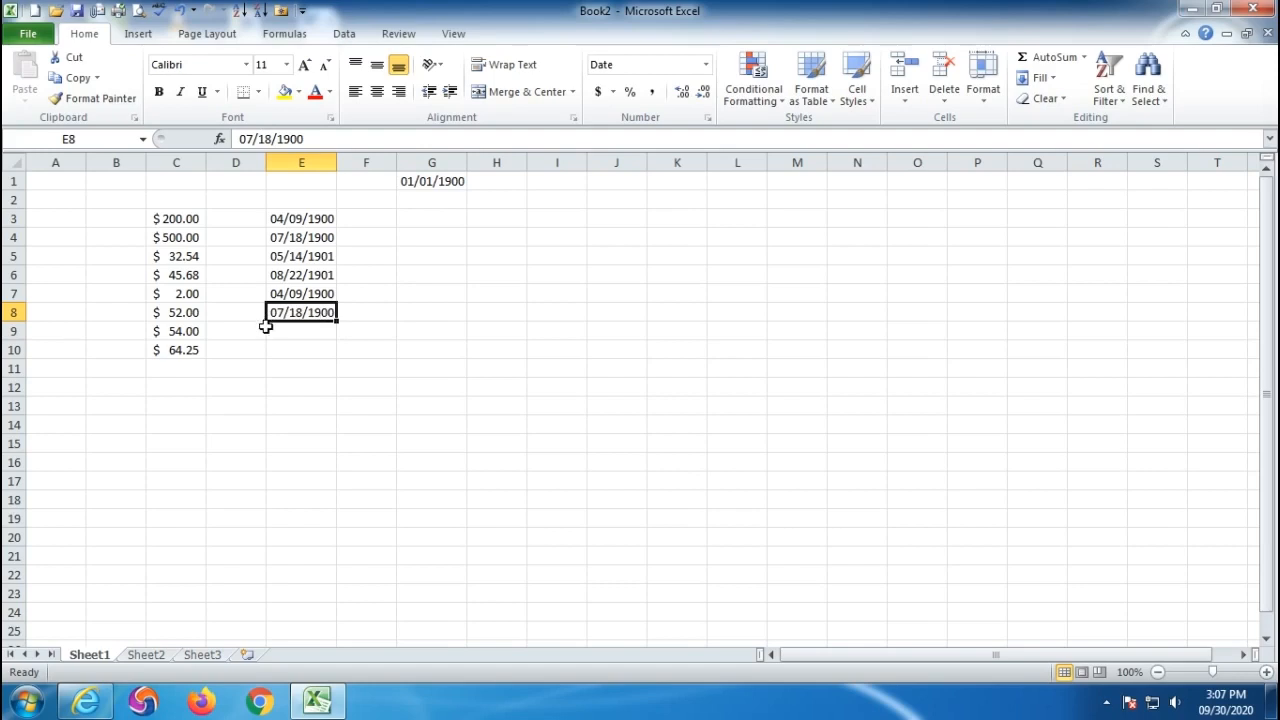
- Clear E2:E11, then re-enter 100 in E3 and 200 in E4, showing 04/09/1900 and 07/18/1900
drag(300, 202, 300, 380)
key(Delete)
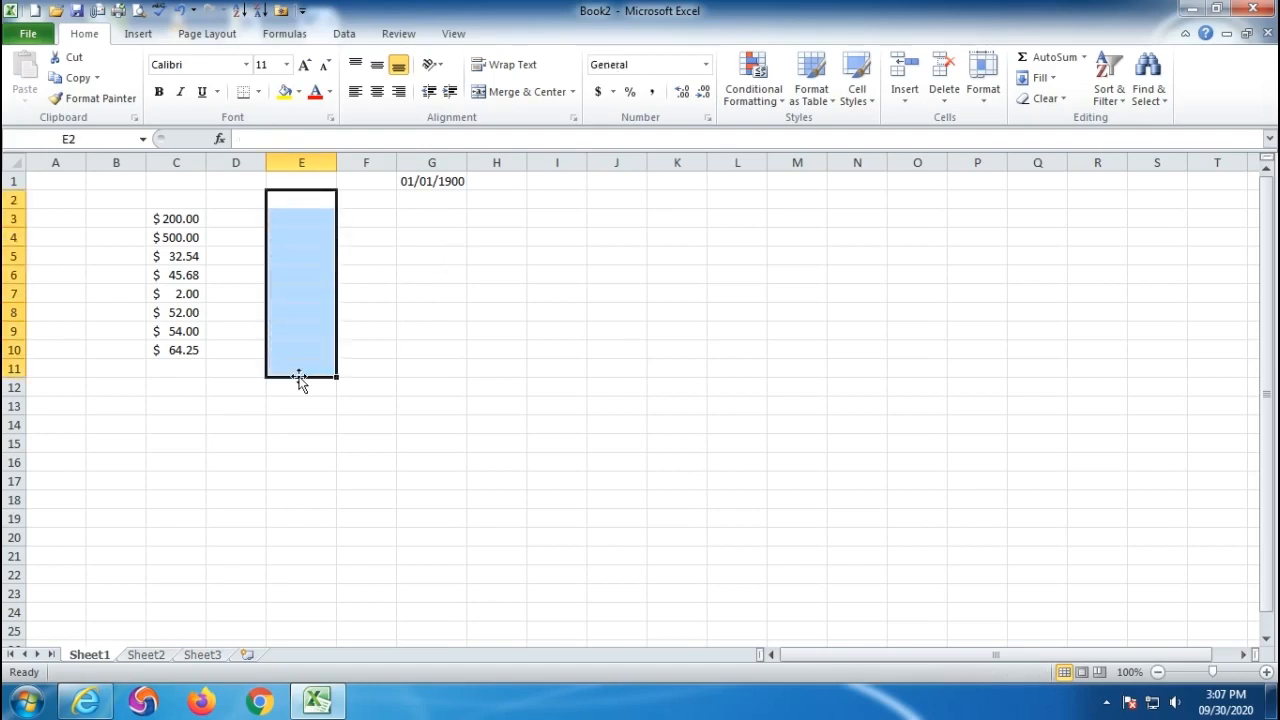
click(297, 218)
text(100)
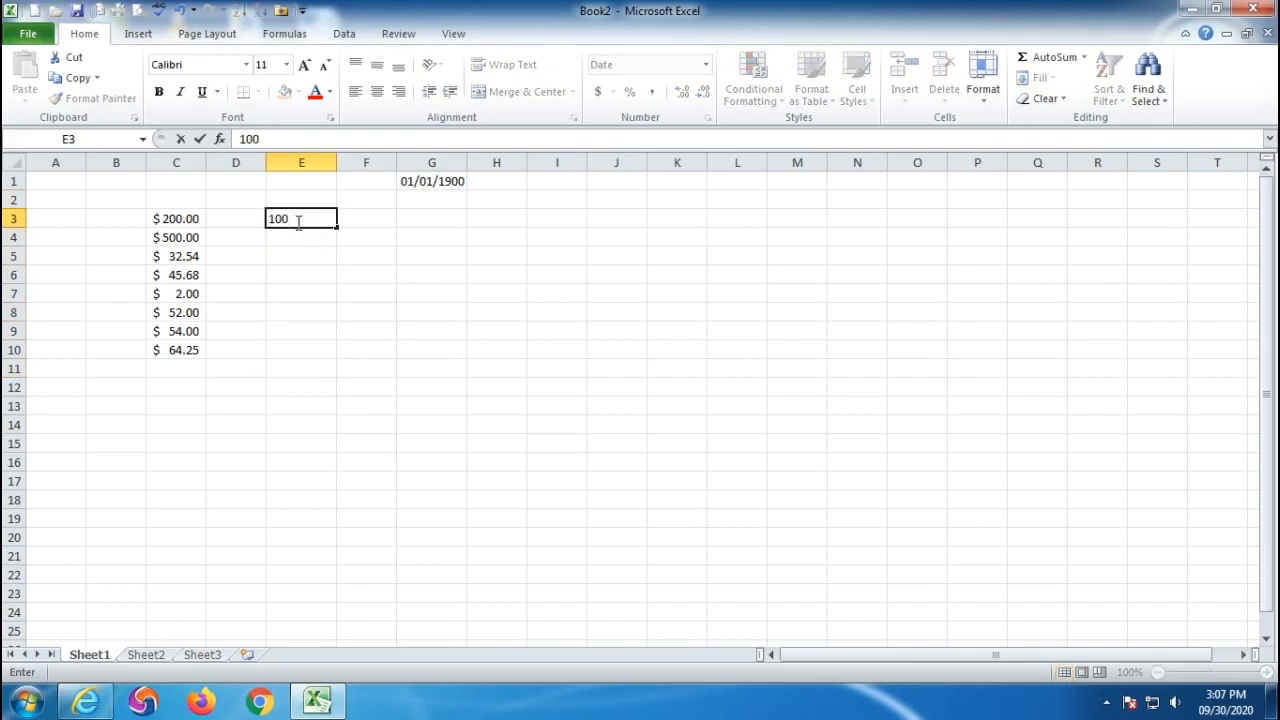
key(Return)
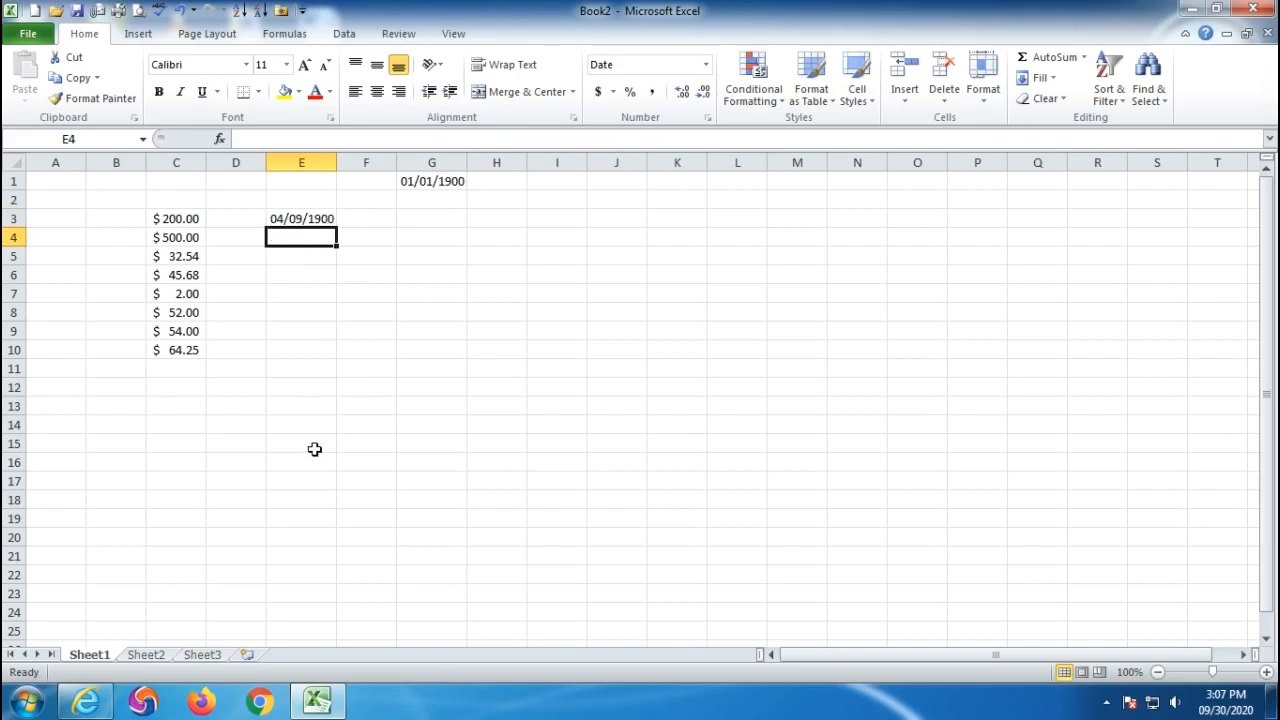
text(200)
key(Return)
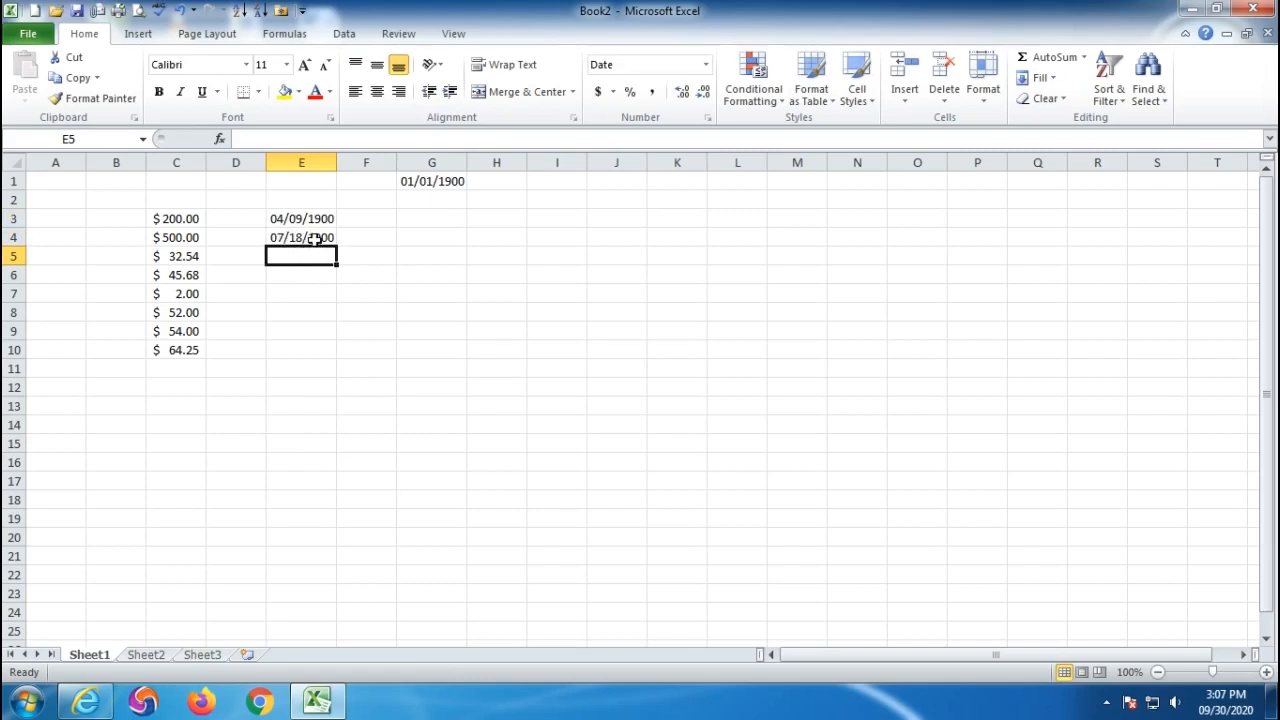
click(497, 238)
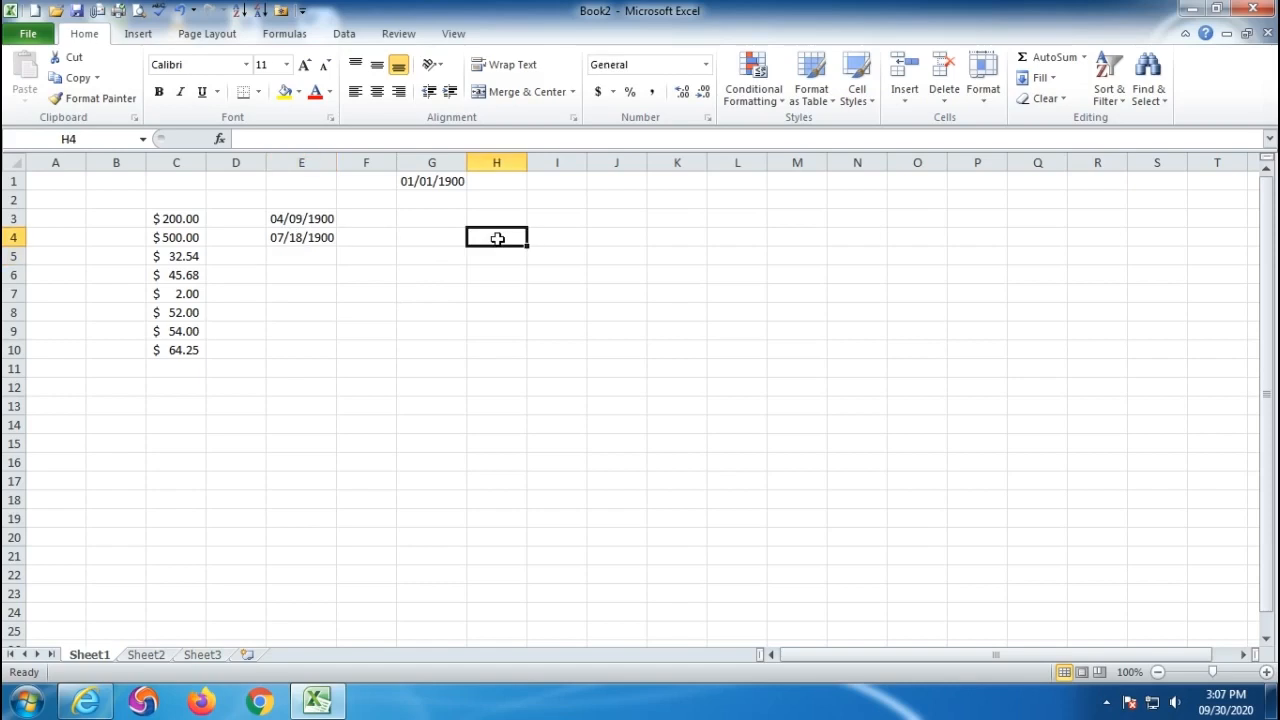
- Enter Jan in H4 and fill it down to H15 to list Jan through Dec
text(Jan)
key(Return)
click(497, 238)
drag(526, 246, 514, 444)
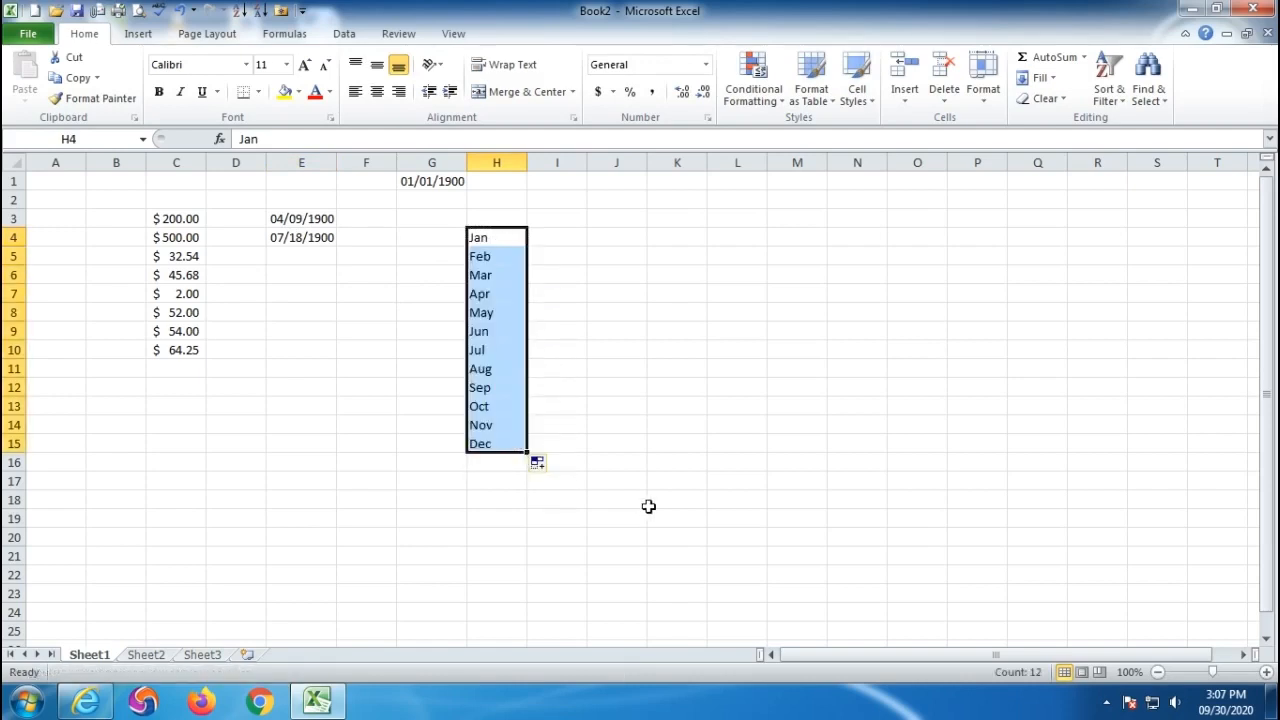
- Enter day counts 31, 29, 31, 30, 31, 30 for Jan–Jun in I4:I9
click(492, 238)
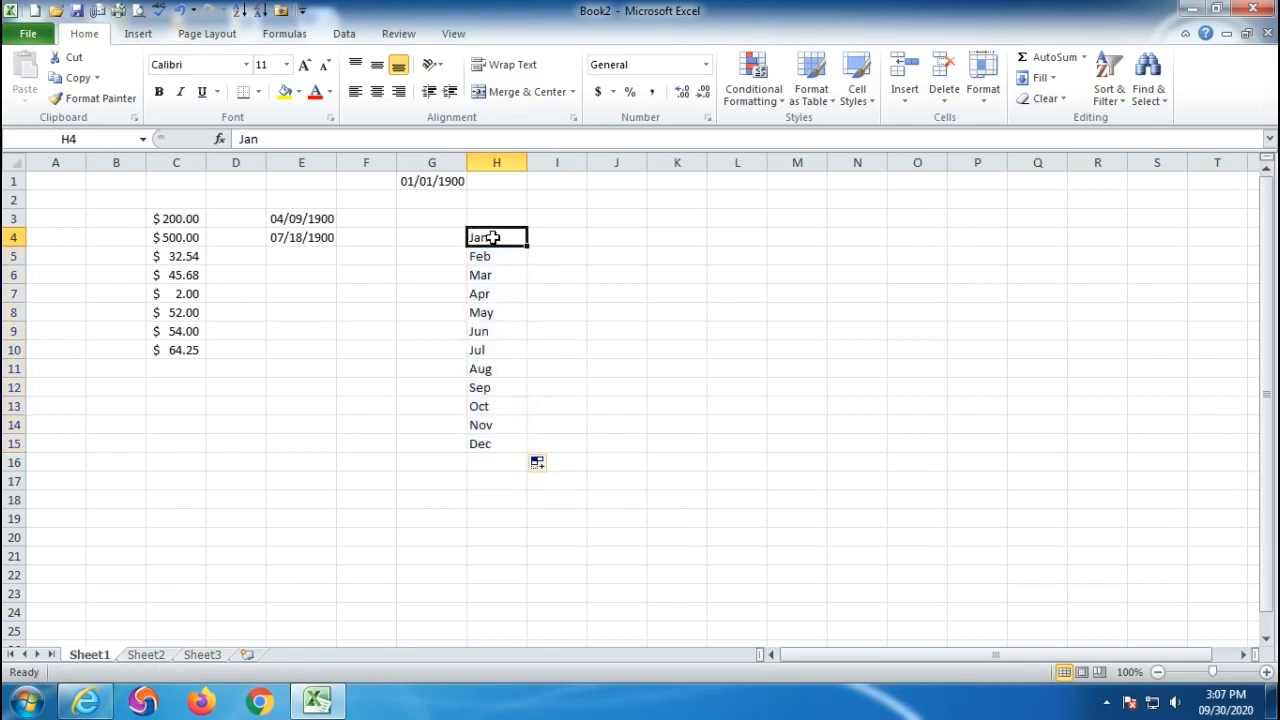
click(423, 182)
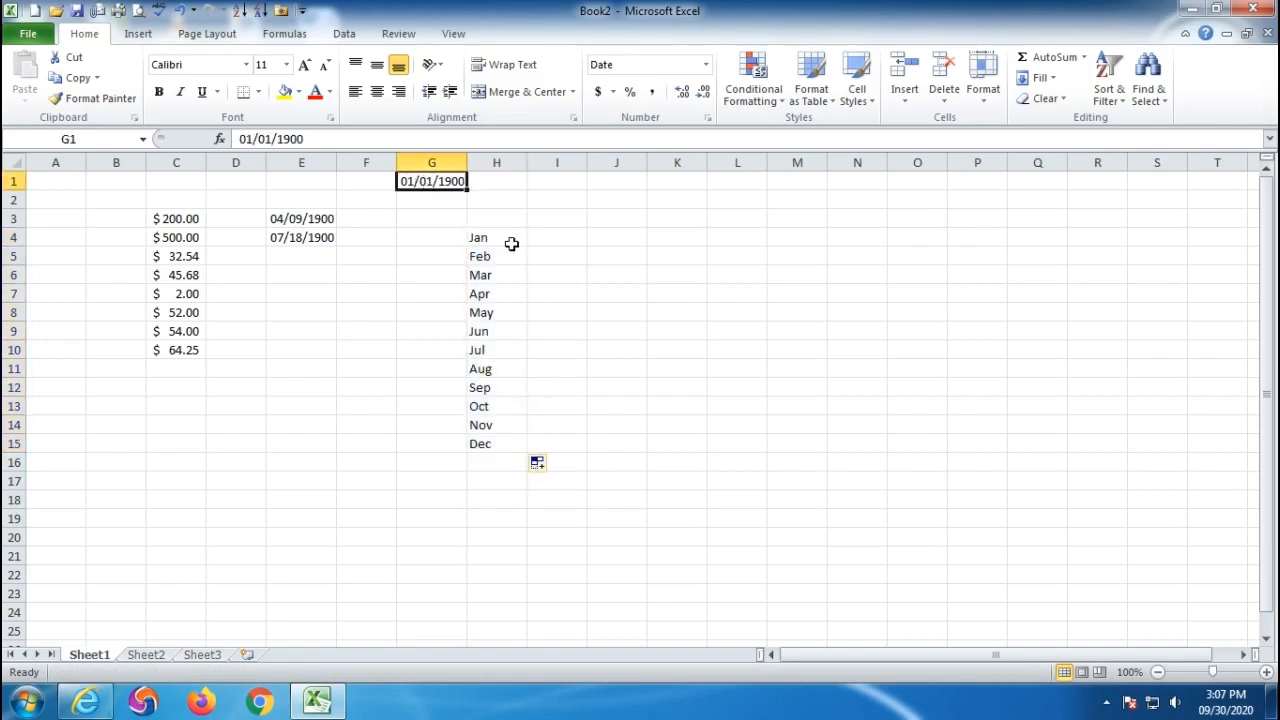
click(557, 238)
text(31)
key(Return)
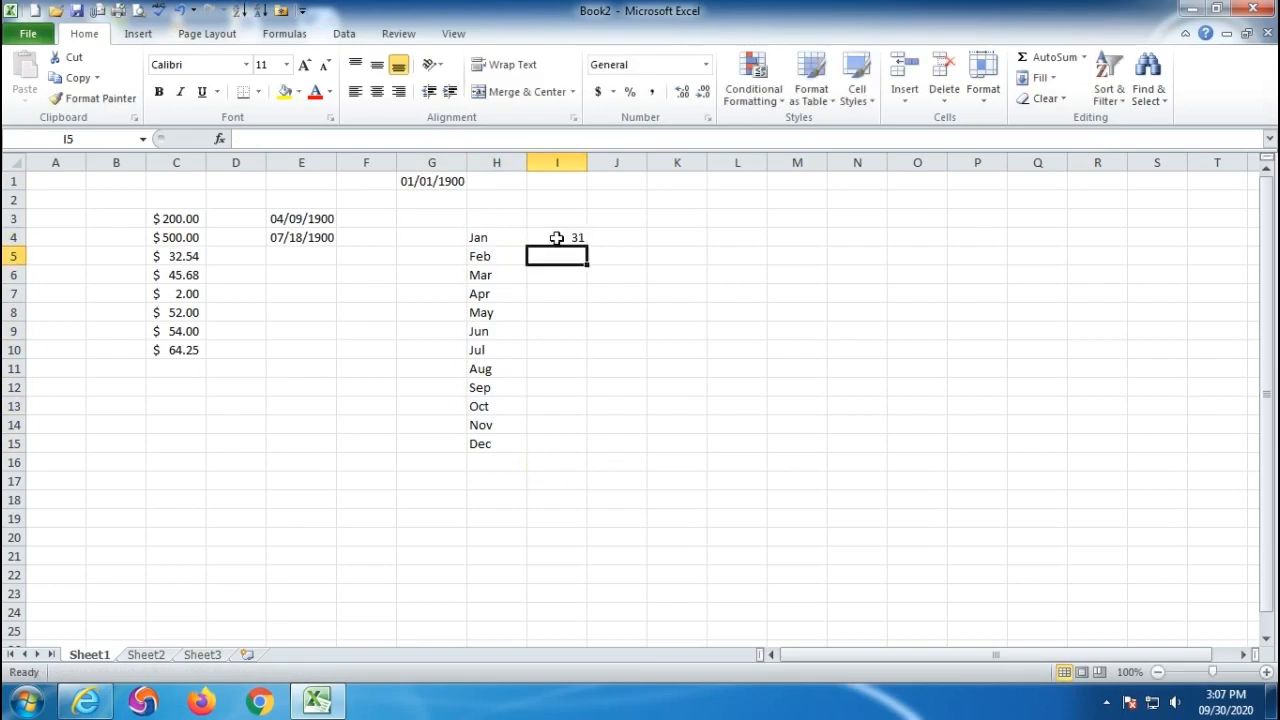
text(29)
key(Return)
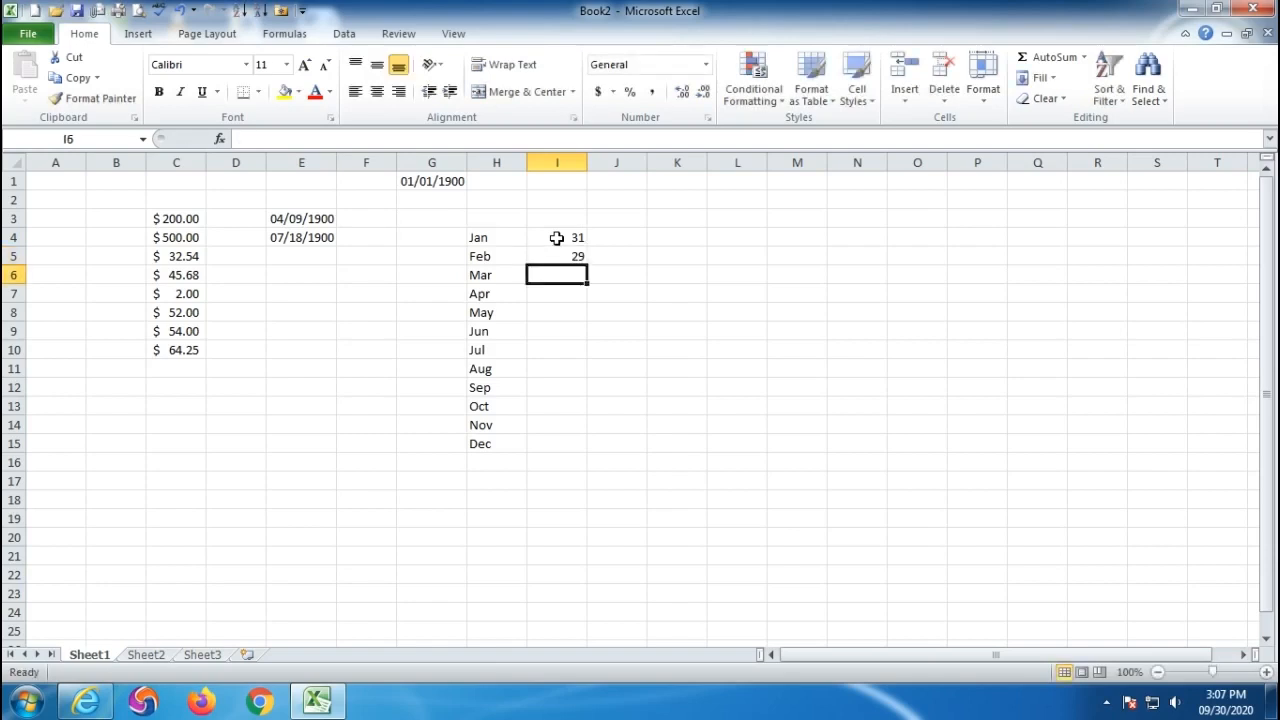
text(31)
key(Return)
text(30)
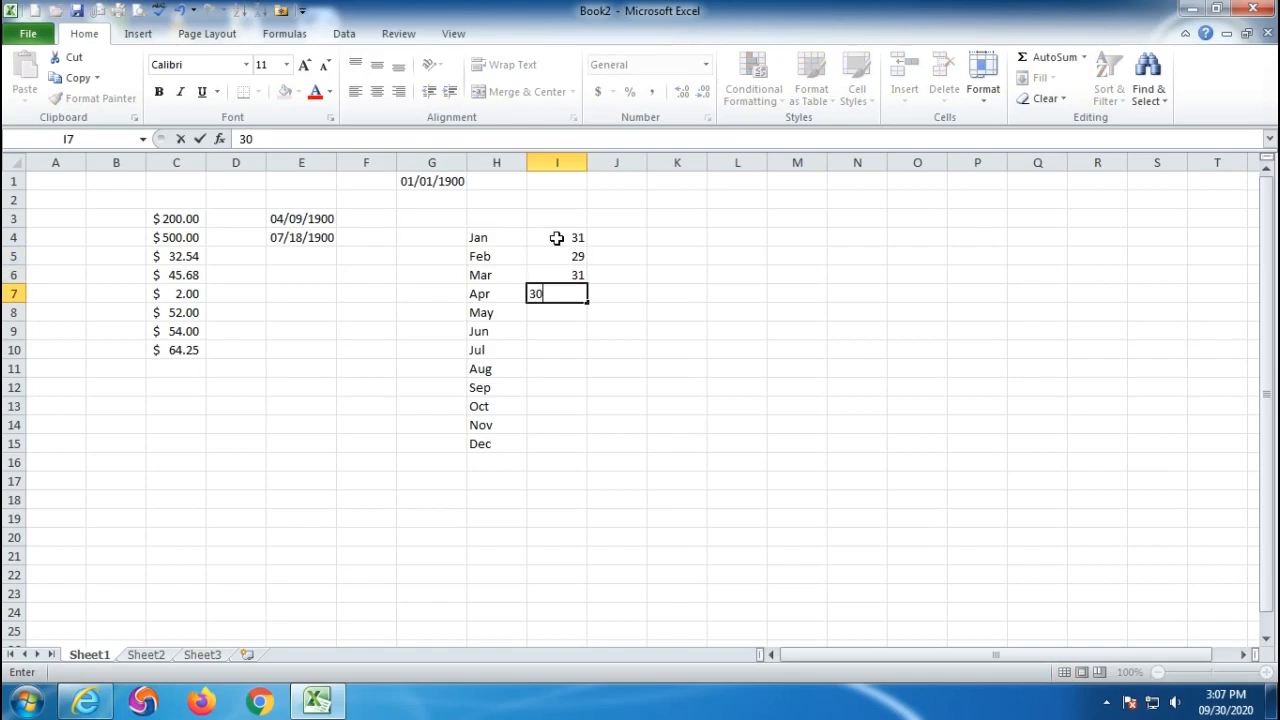
key(Return)
text(31)
key(Return)
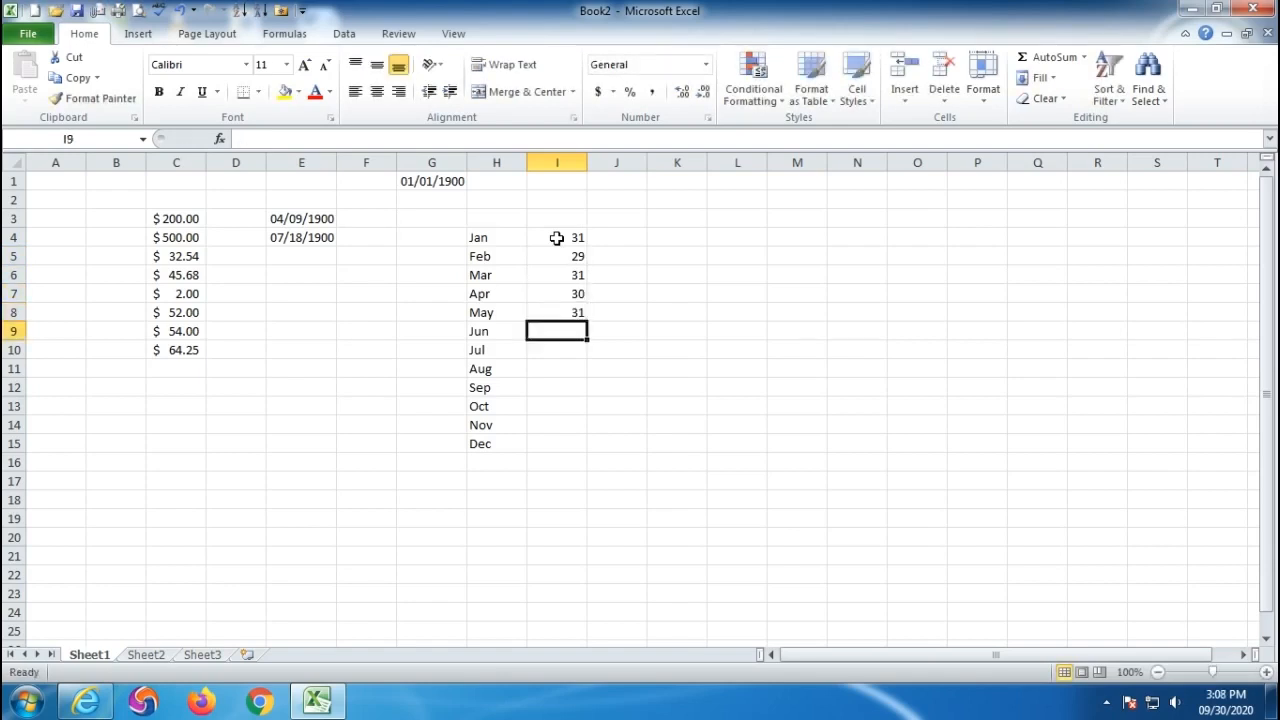
text(30)
key(Return)
- Enter day counts 31, 31, 30, 31, 30, 31 for Jul–Dec in I10:I15
text(31)
key(Return)
text(31)
key(Return)
text(30)
key(Return)
text(3)
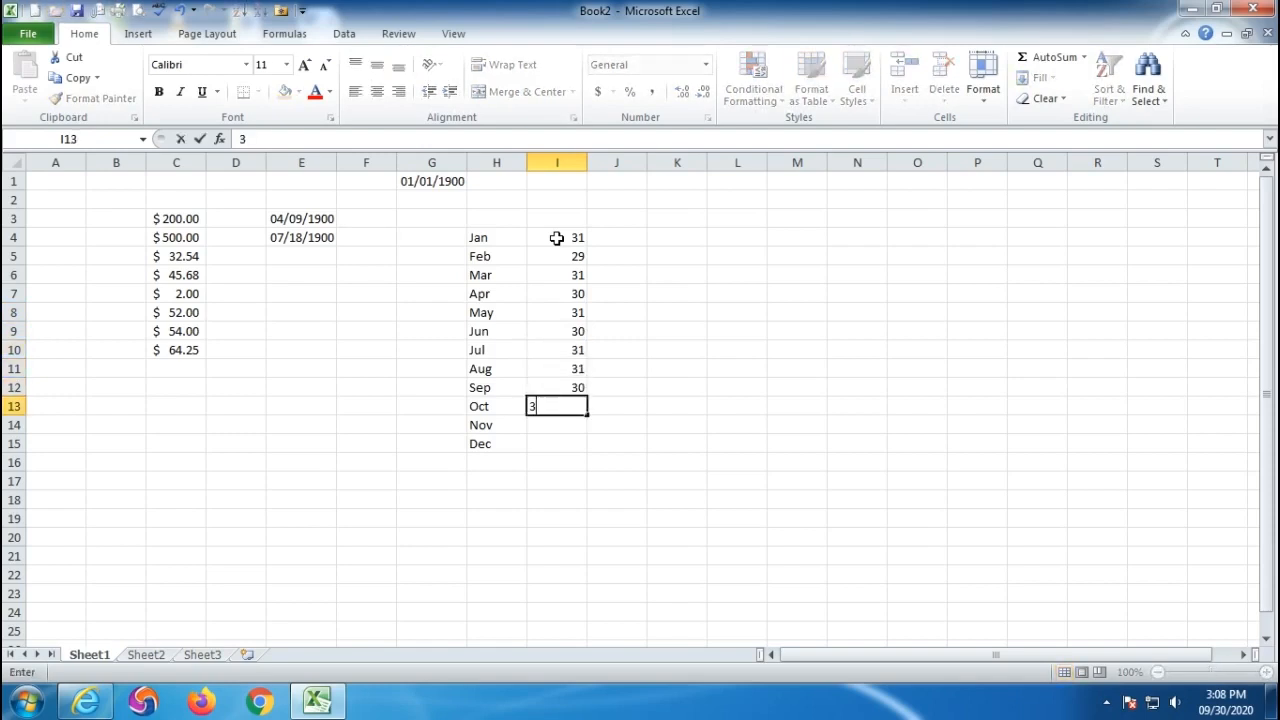
text(1)
key(Return)
text(30)
key(Return)
text(31)
key(Return)
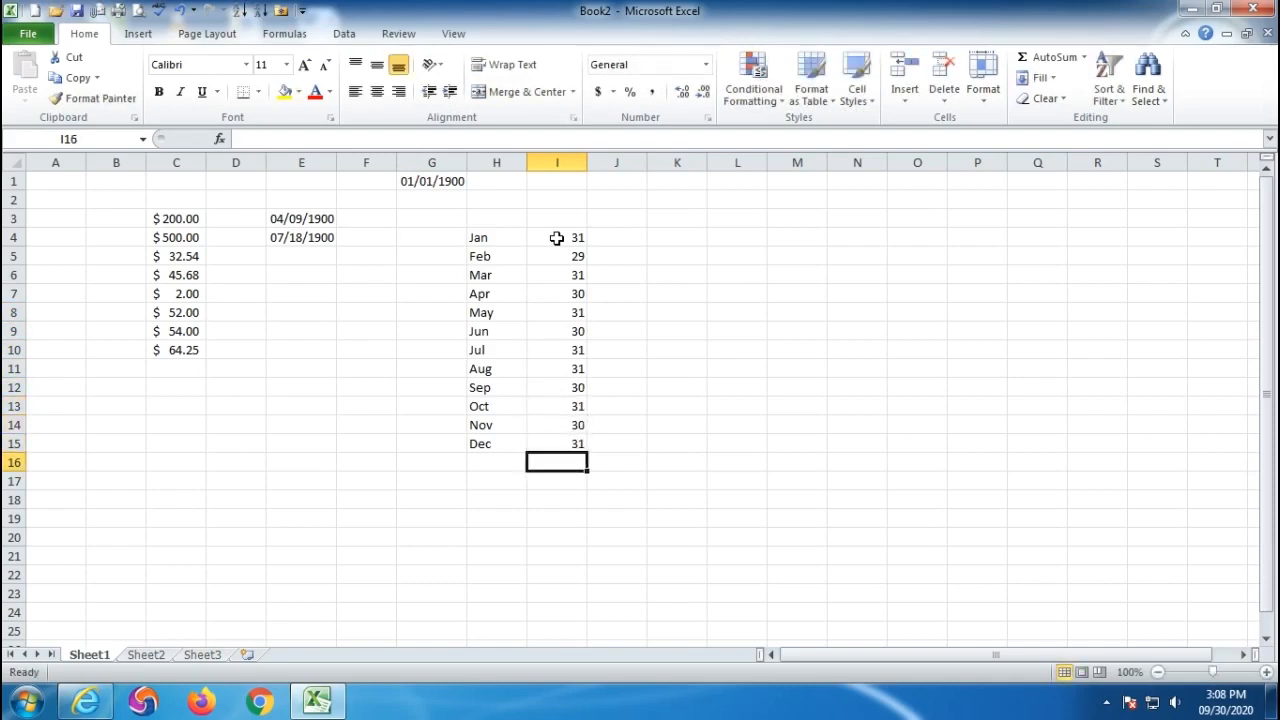
- Enter 31, 29 and 31 in J4:J6 beside Jan, Feb and Mar
click(293, 218)
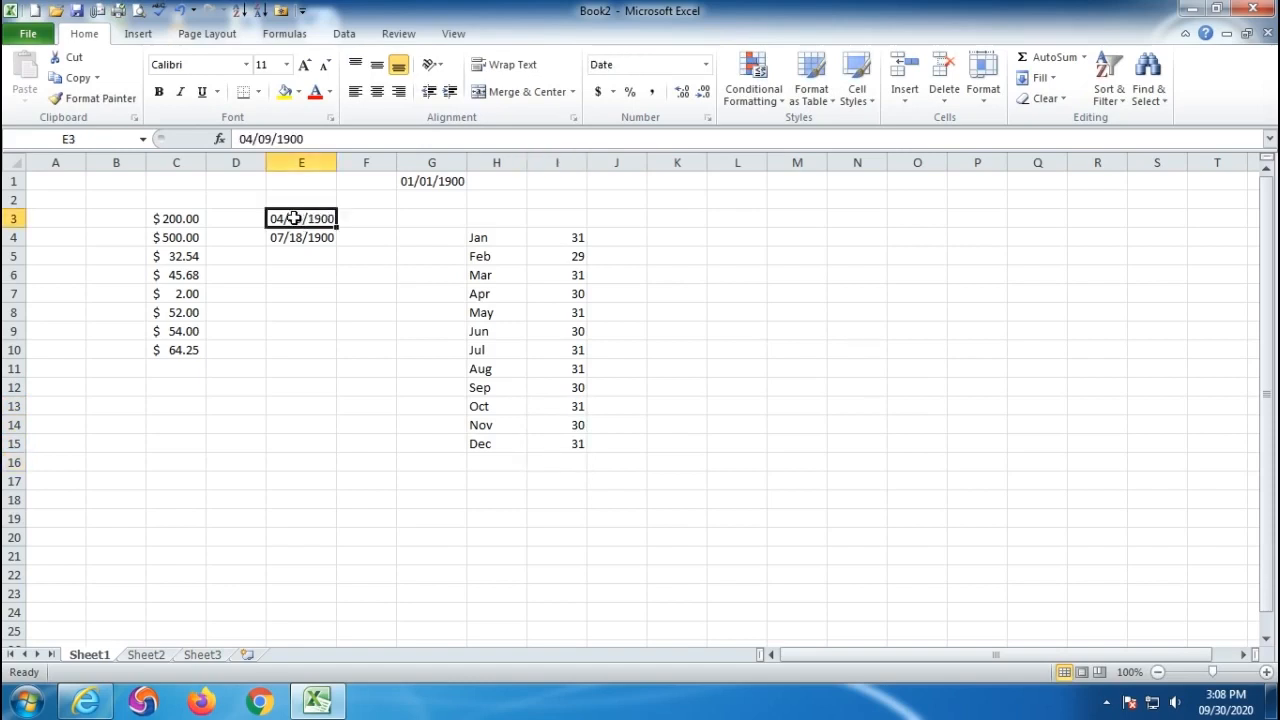
click(614, 239)
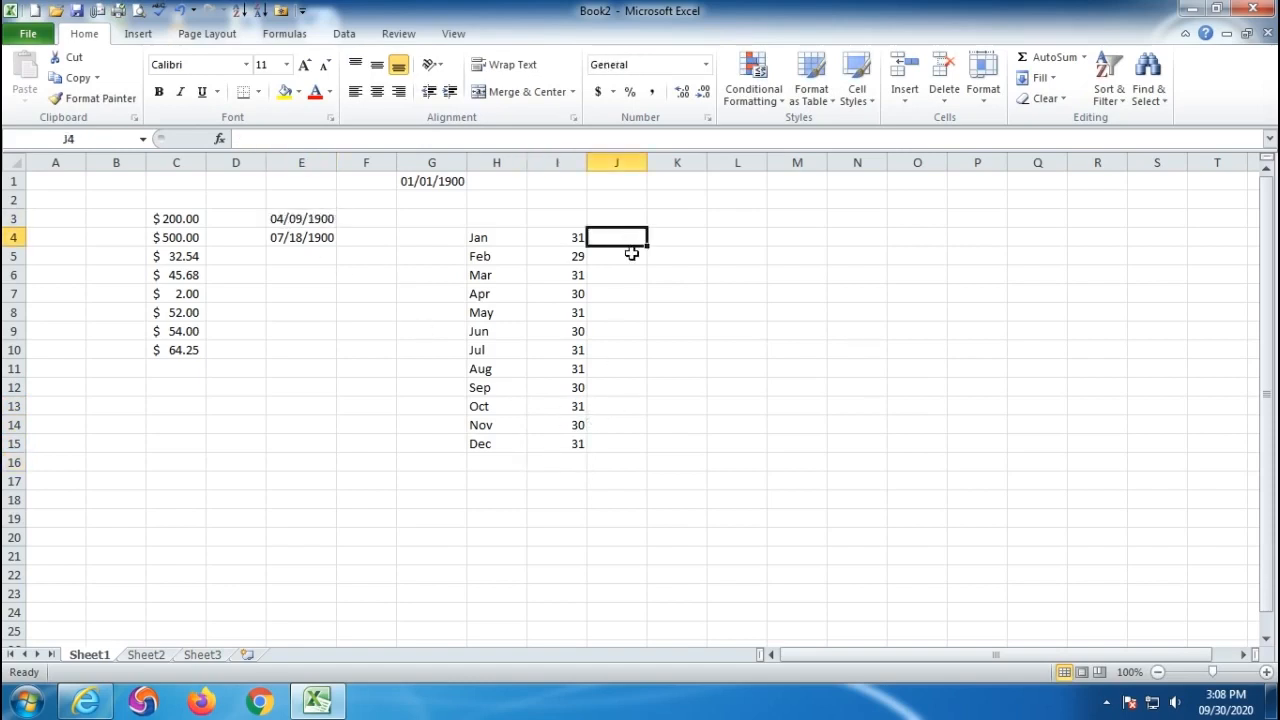
text(31)
key(Return)
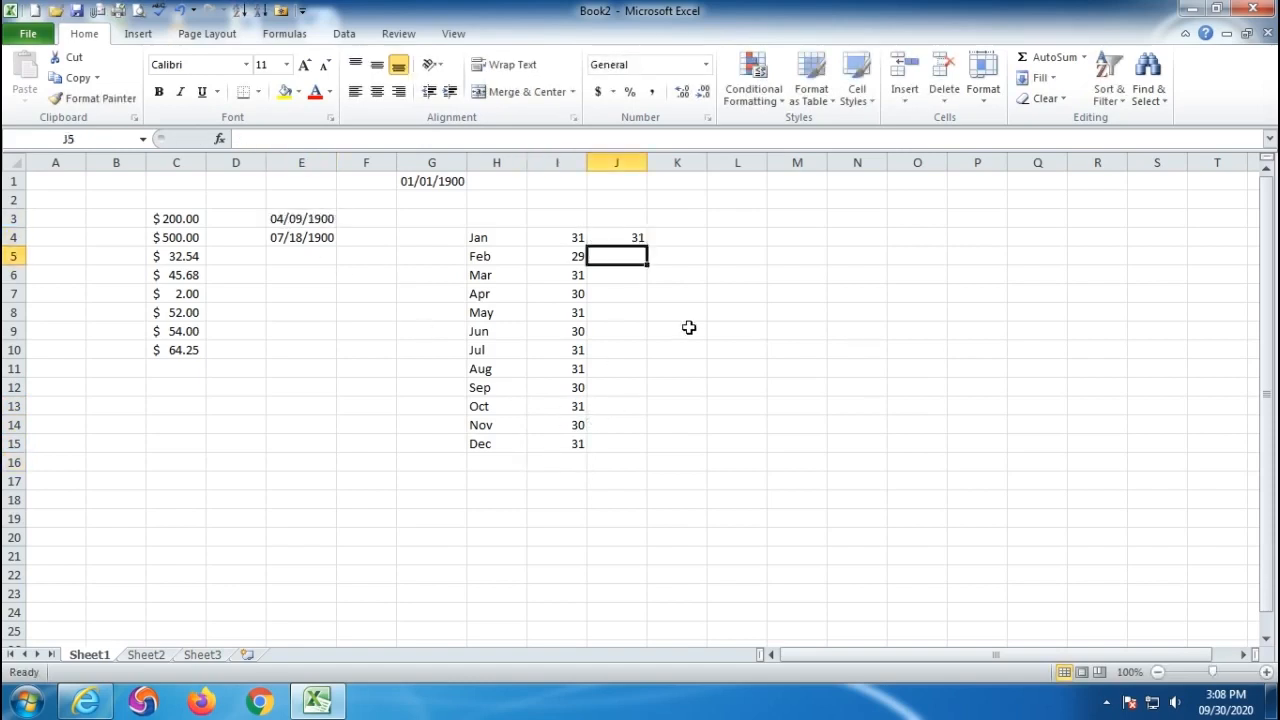
text(29)
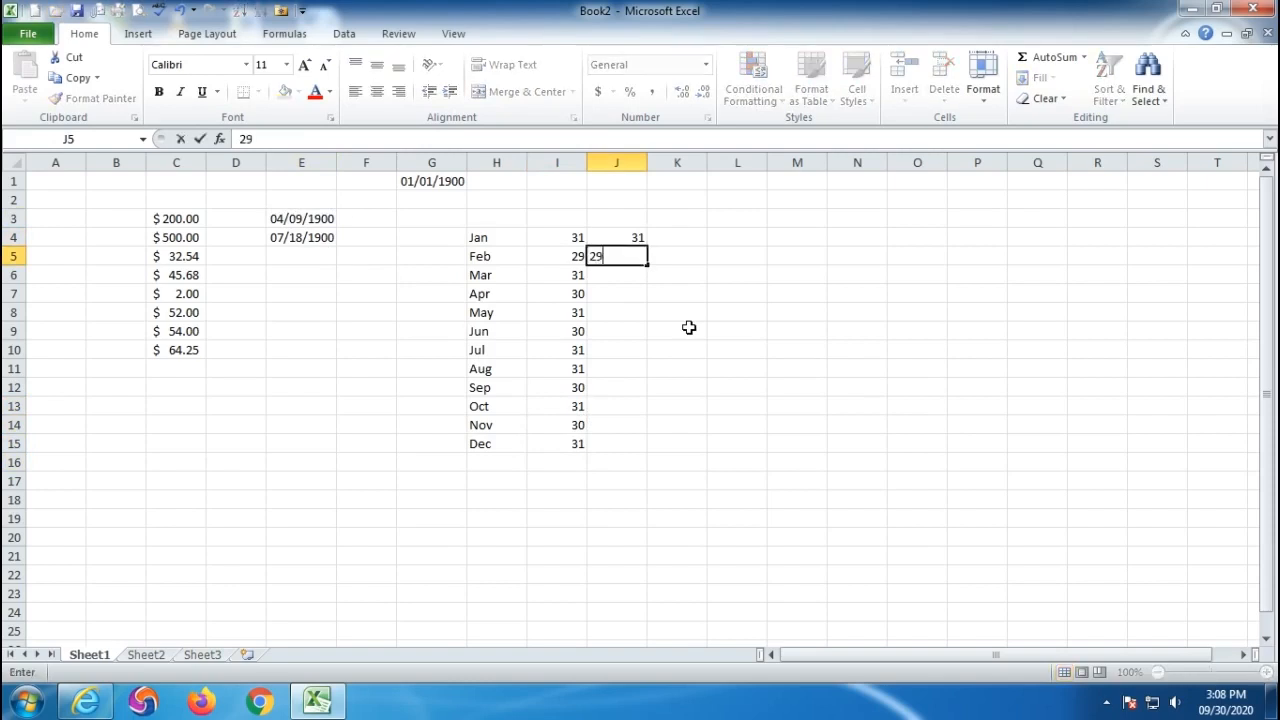
key(Return)
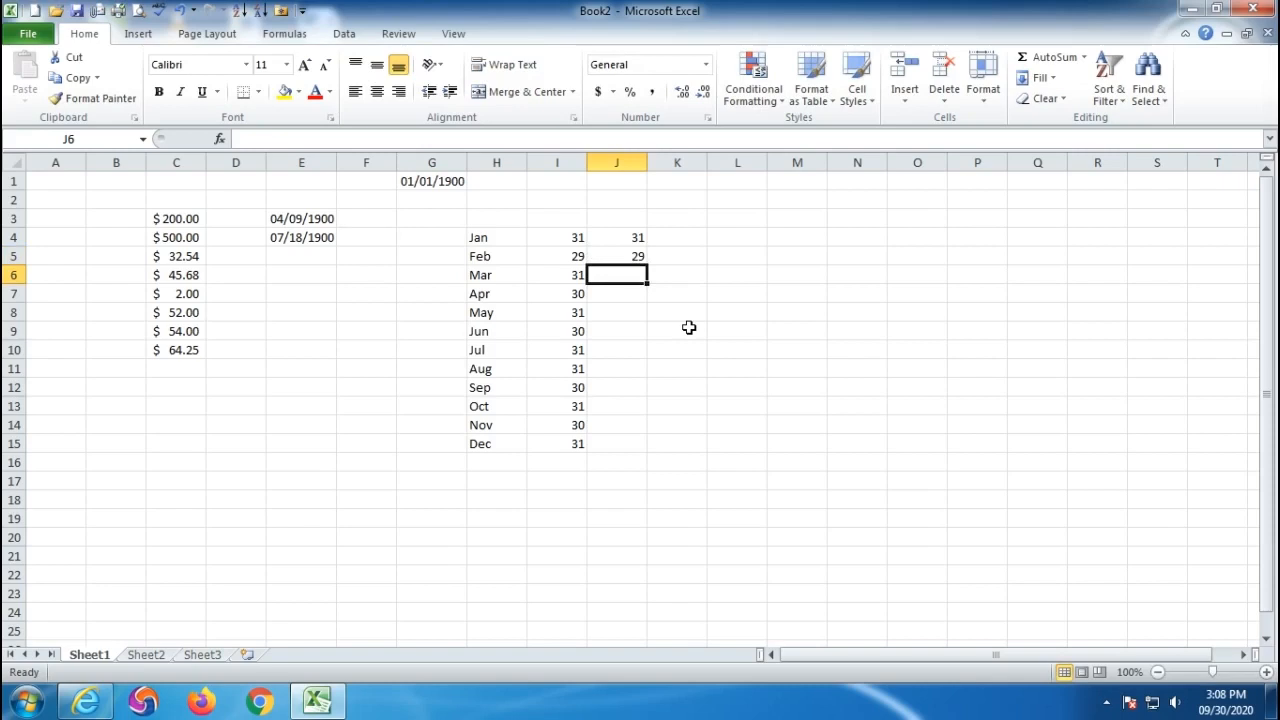
text(31)
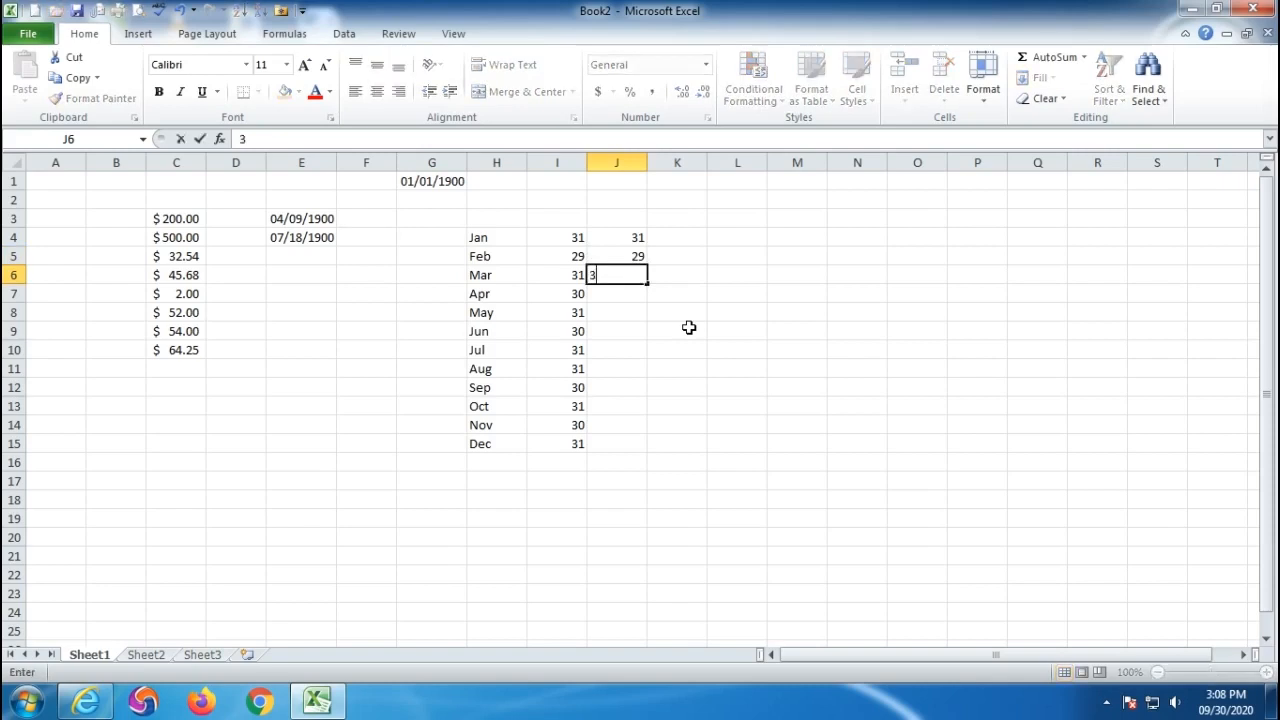
key(Return)
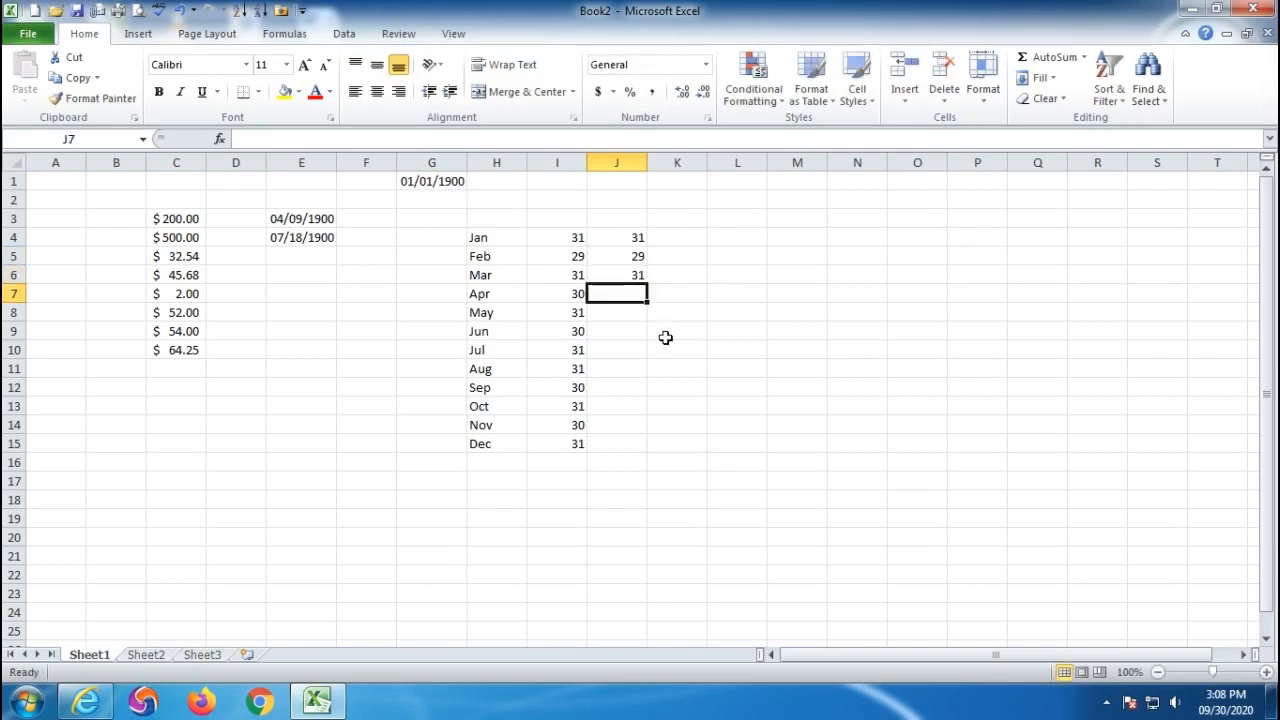
- Enter 9 in J7 and select J4:J7 to confirm the total of 100
click(303, 219)
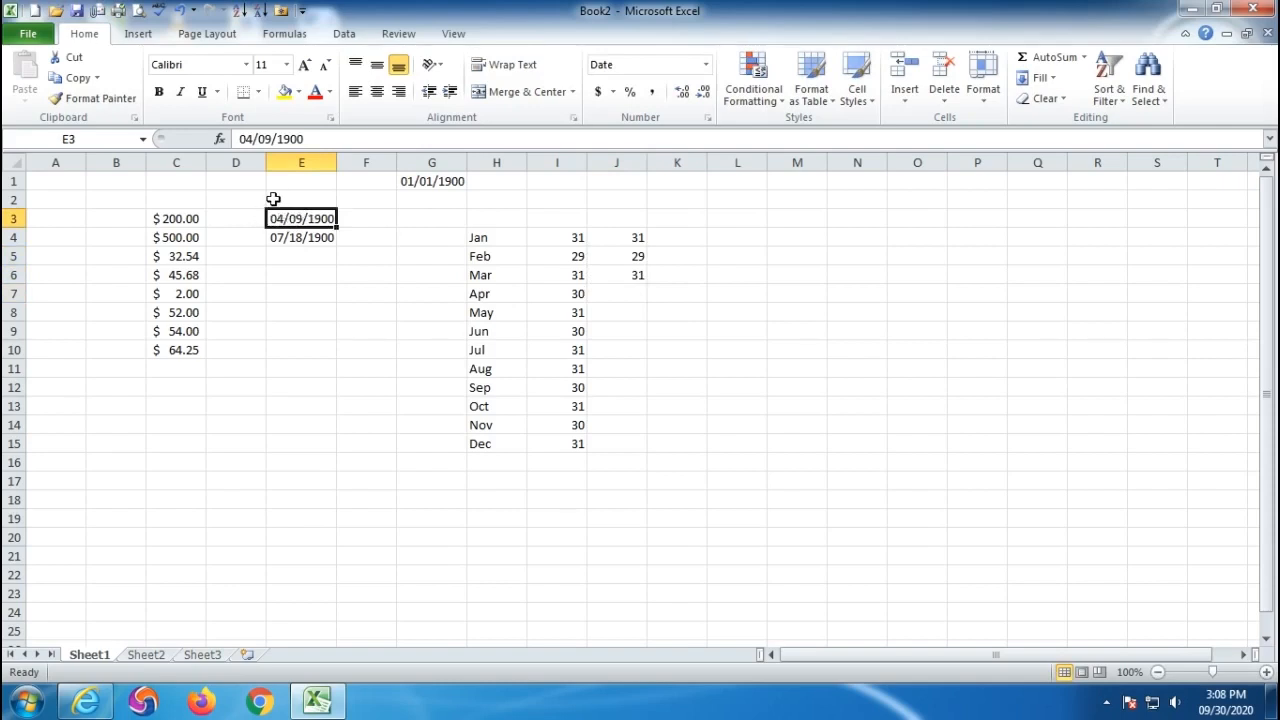
click(620, 291)
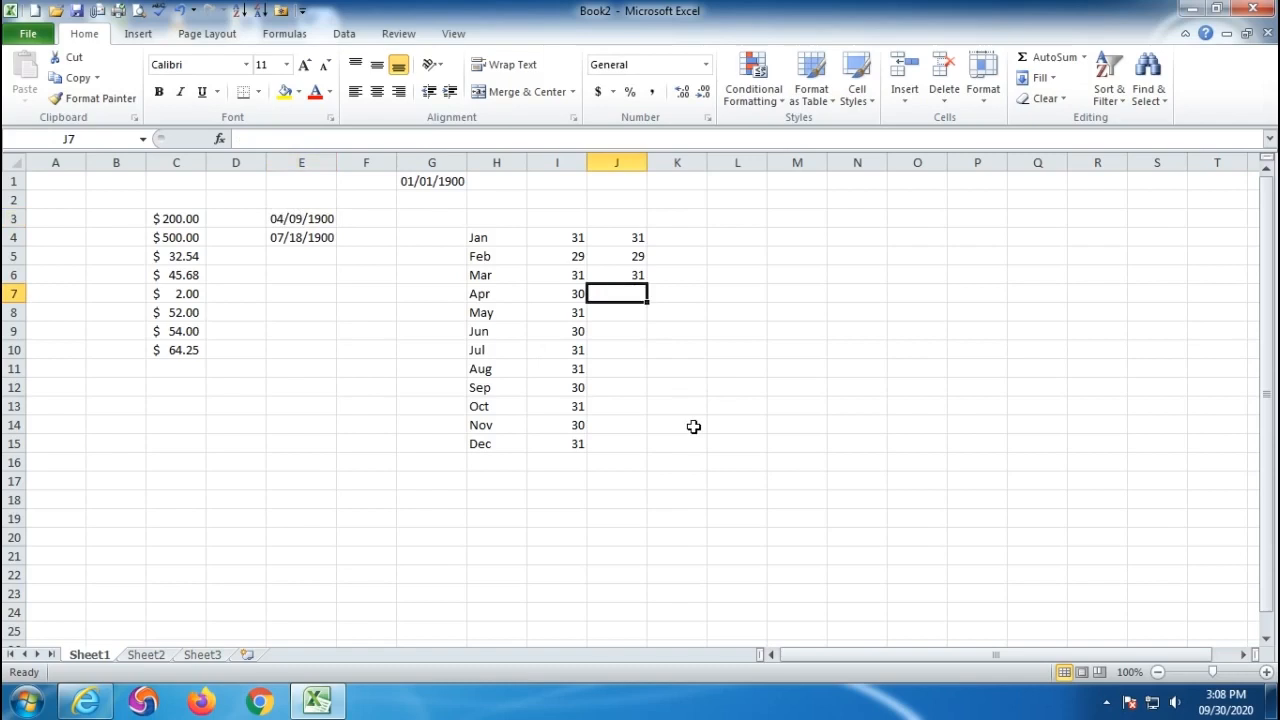
text(9)
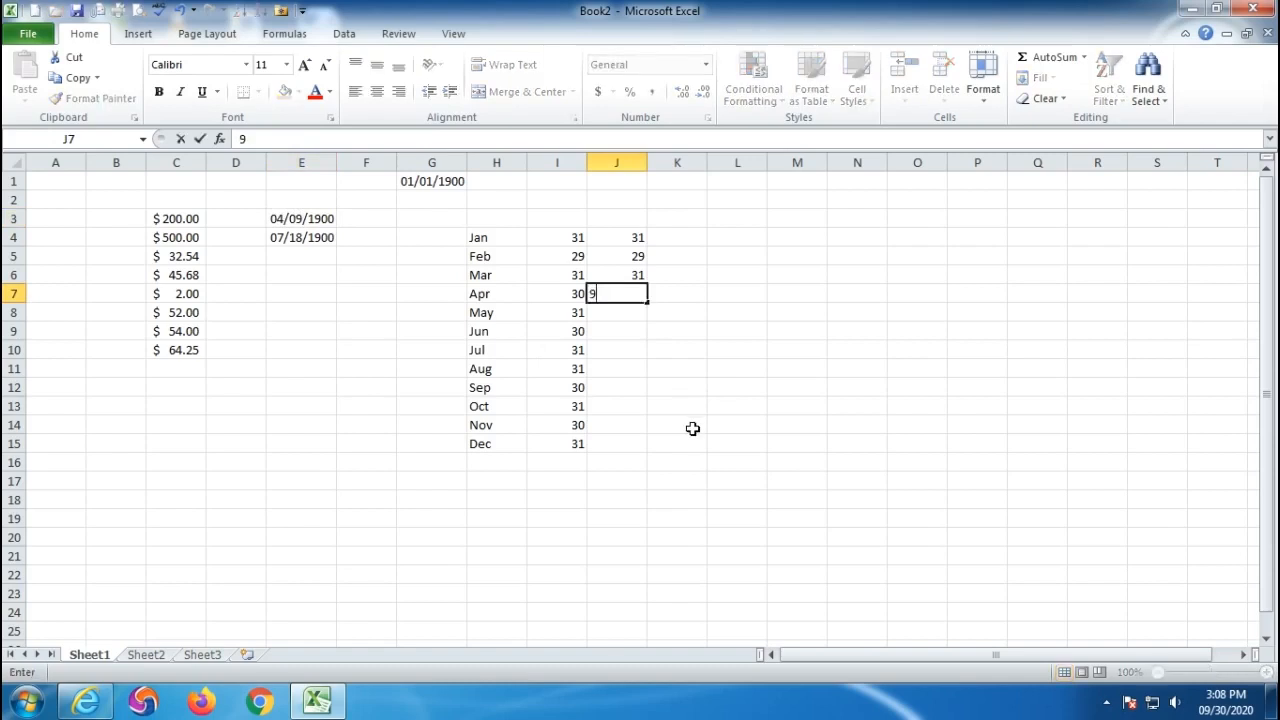
click(771, 425)
click(632, 237)
drag(632, 237, 632, 288)
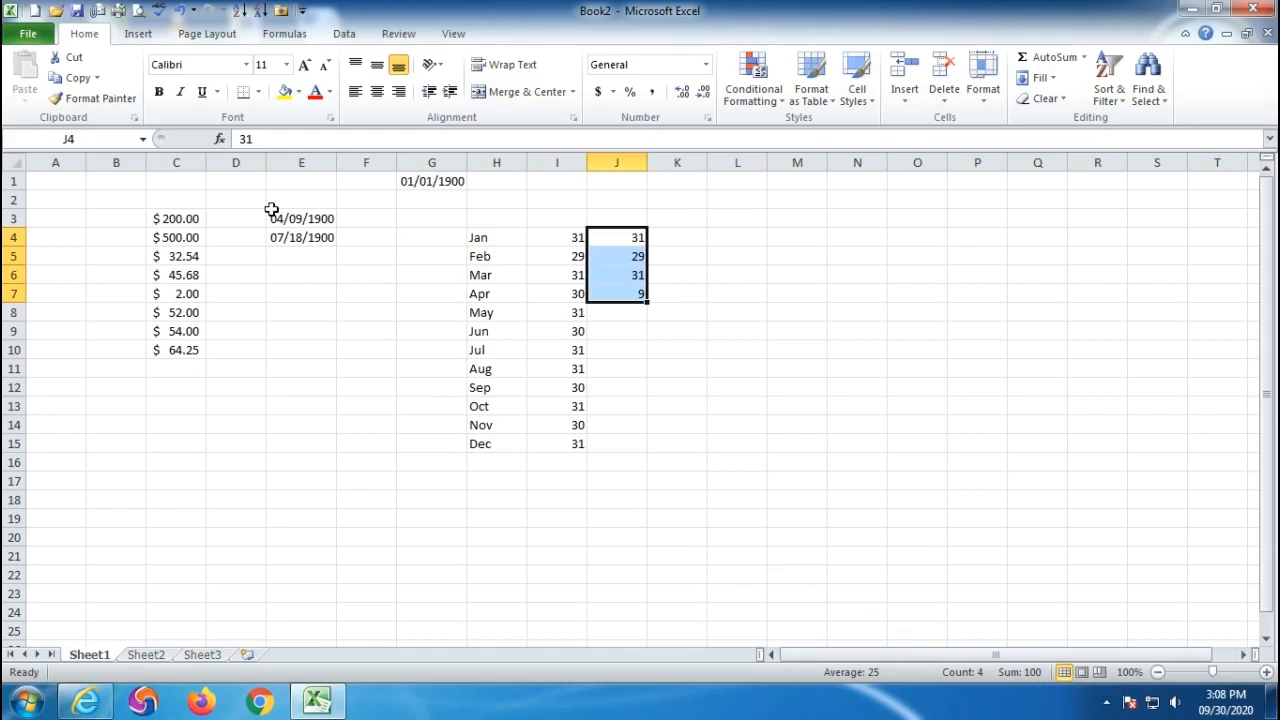
click(303, 219)
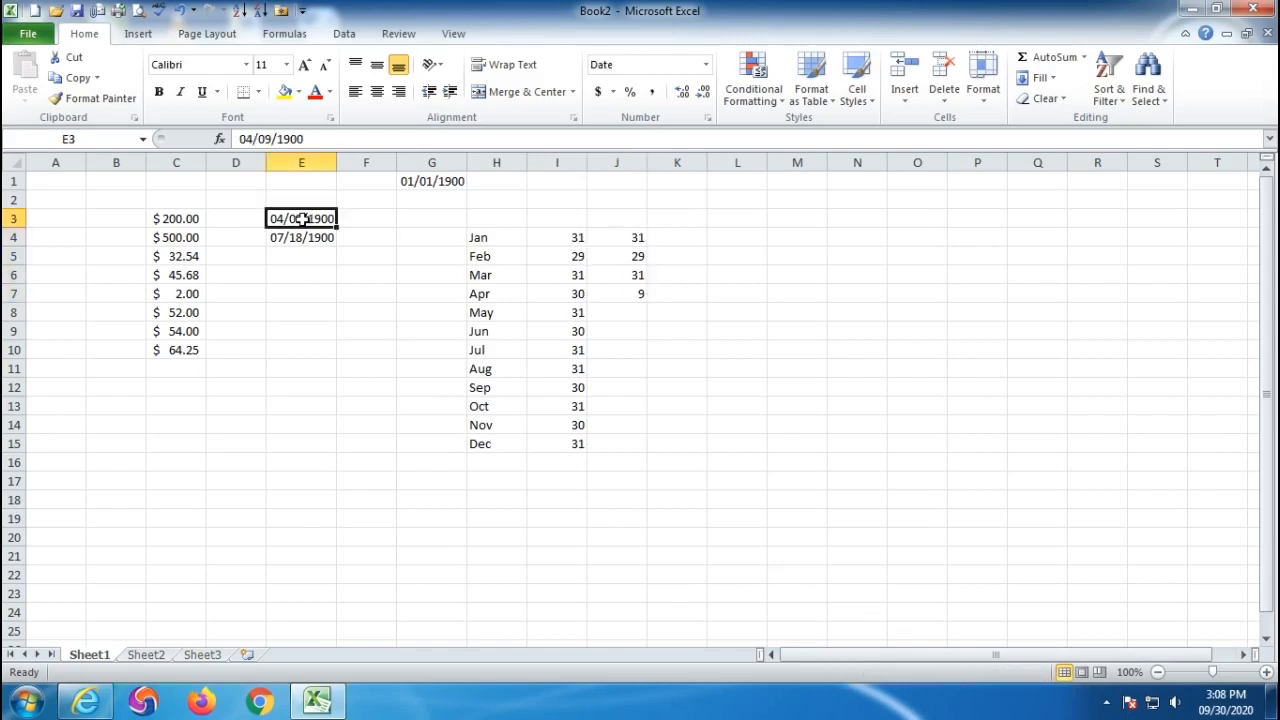
click(707, 65)
click(678, 101)
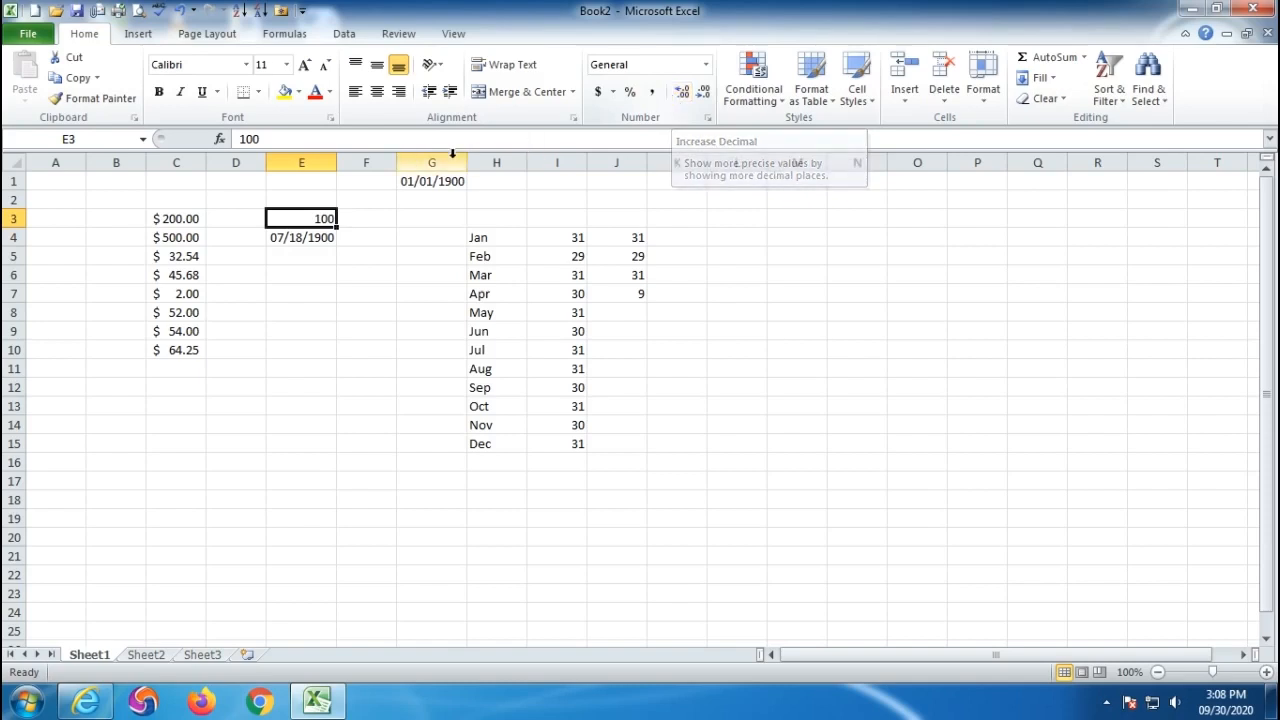
click(706, 65)
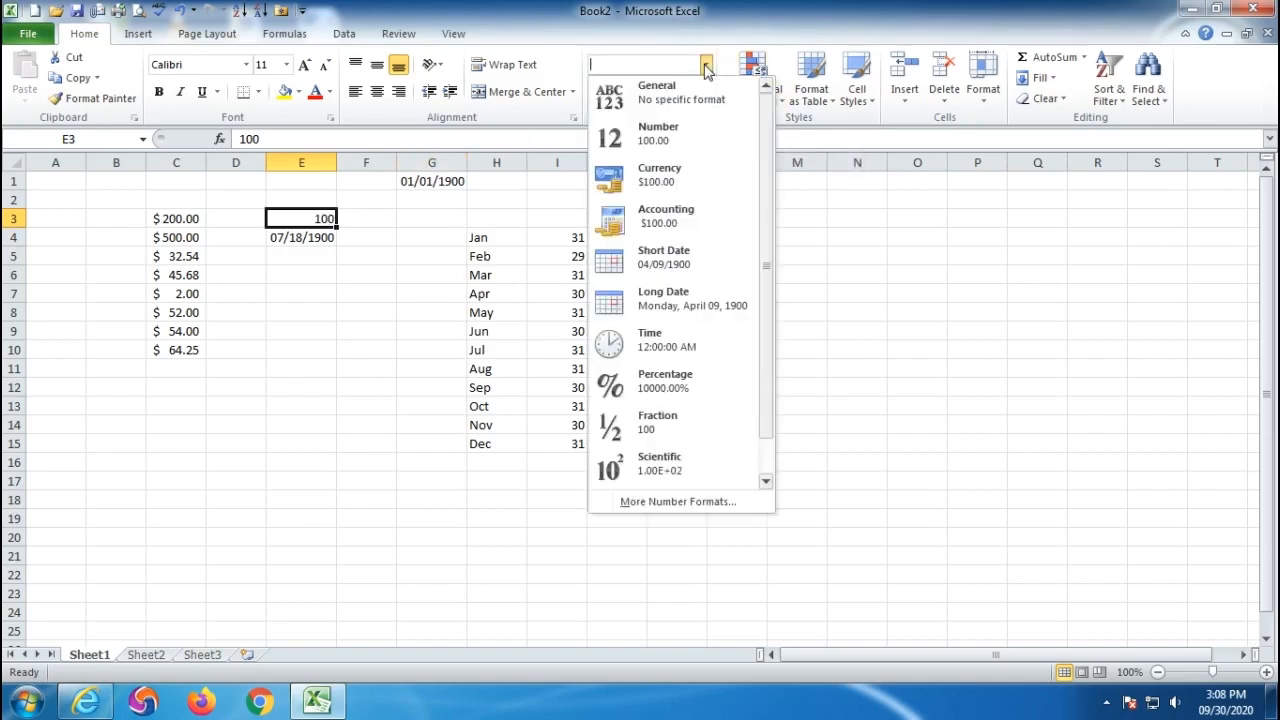
click(674, 257)
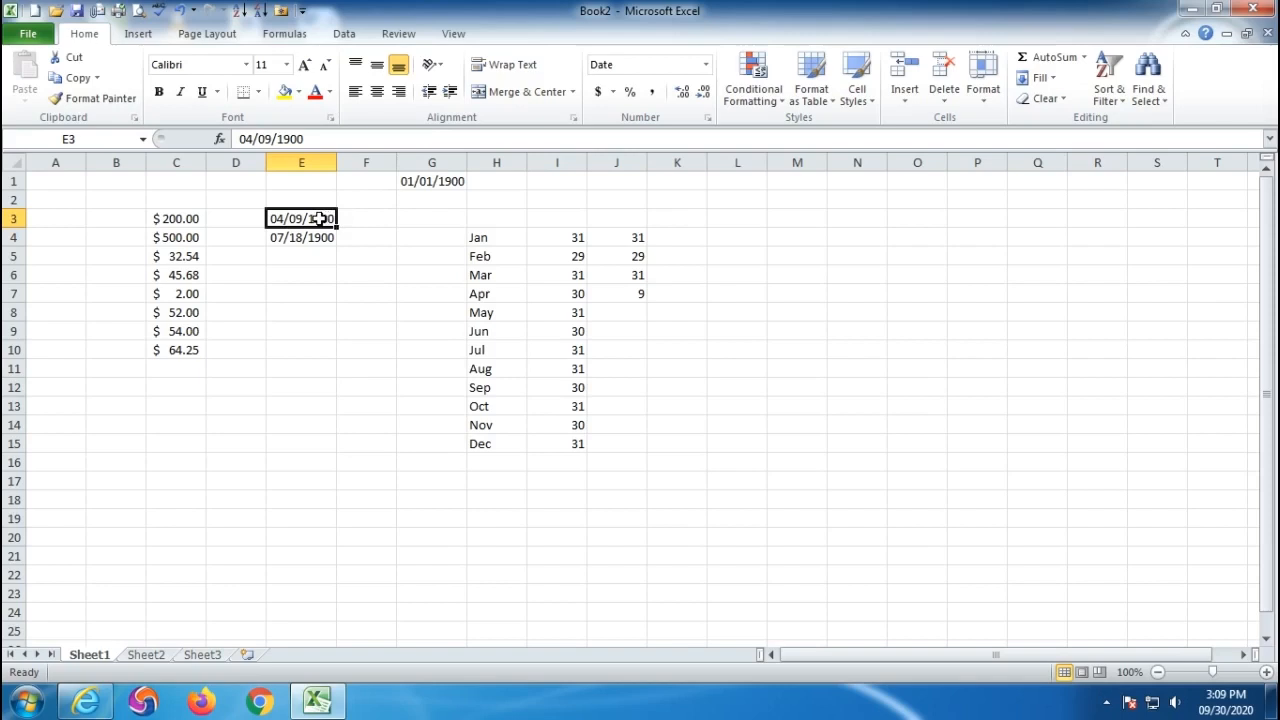
drag(620, 237, 620, 298)
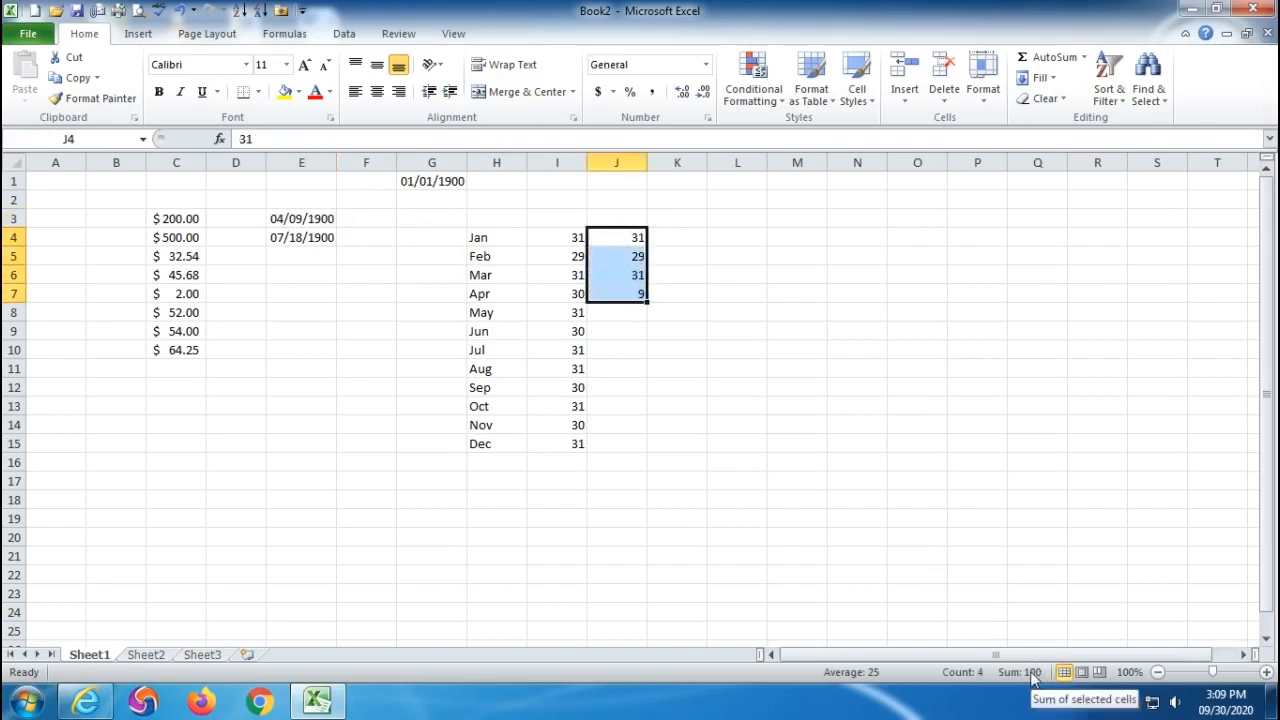
click(296, 238)
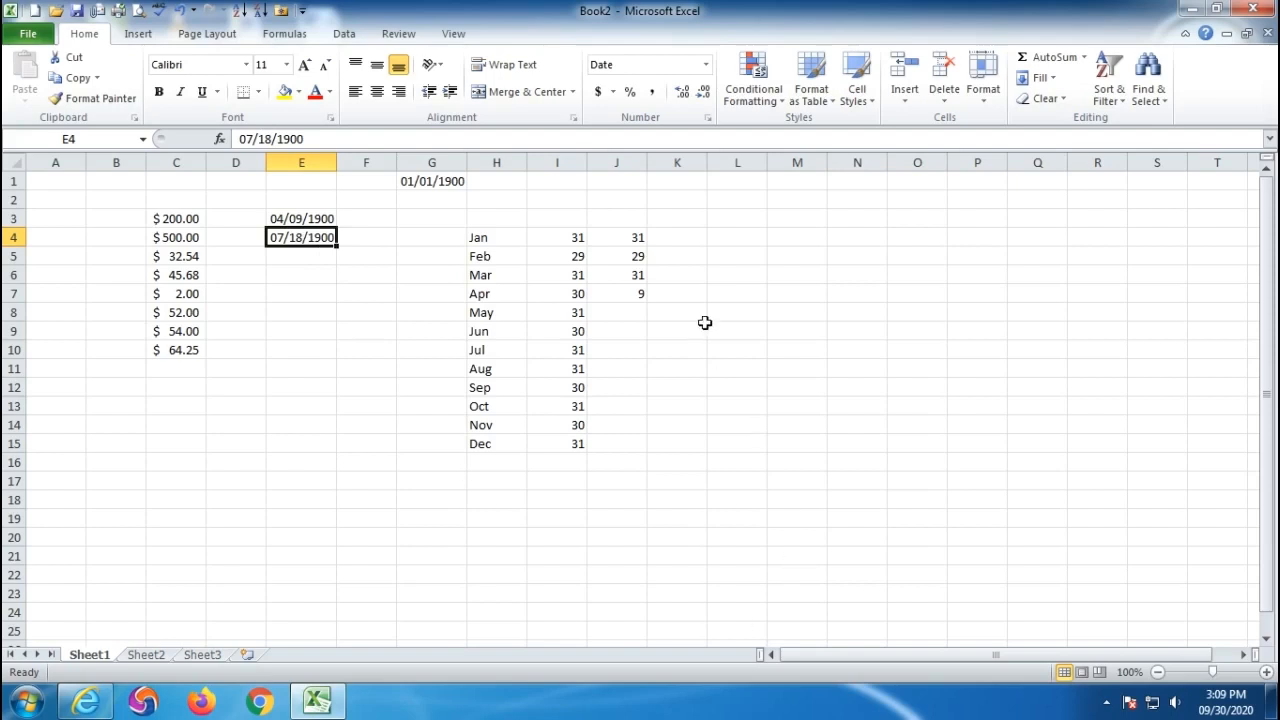
- Enter 31, 29, 31 and 30 in K4:K7
click(678, 240)
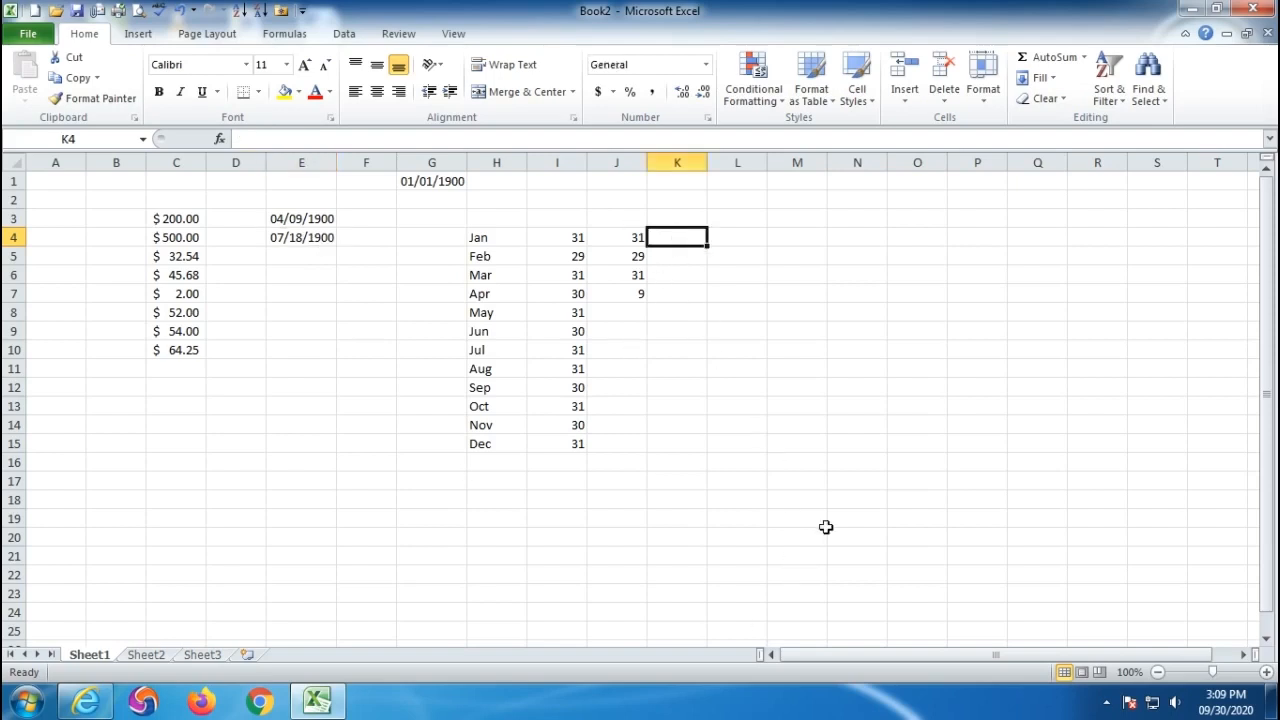
text(31)
key(Return)
text(29)
key(Return)
text(31)
key(Return)
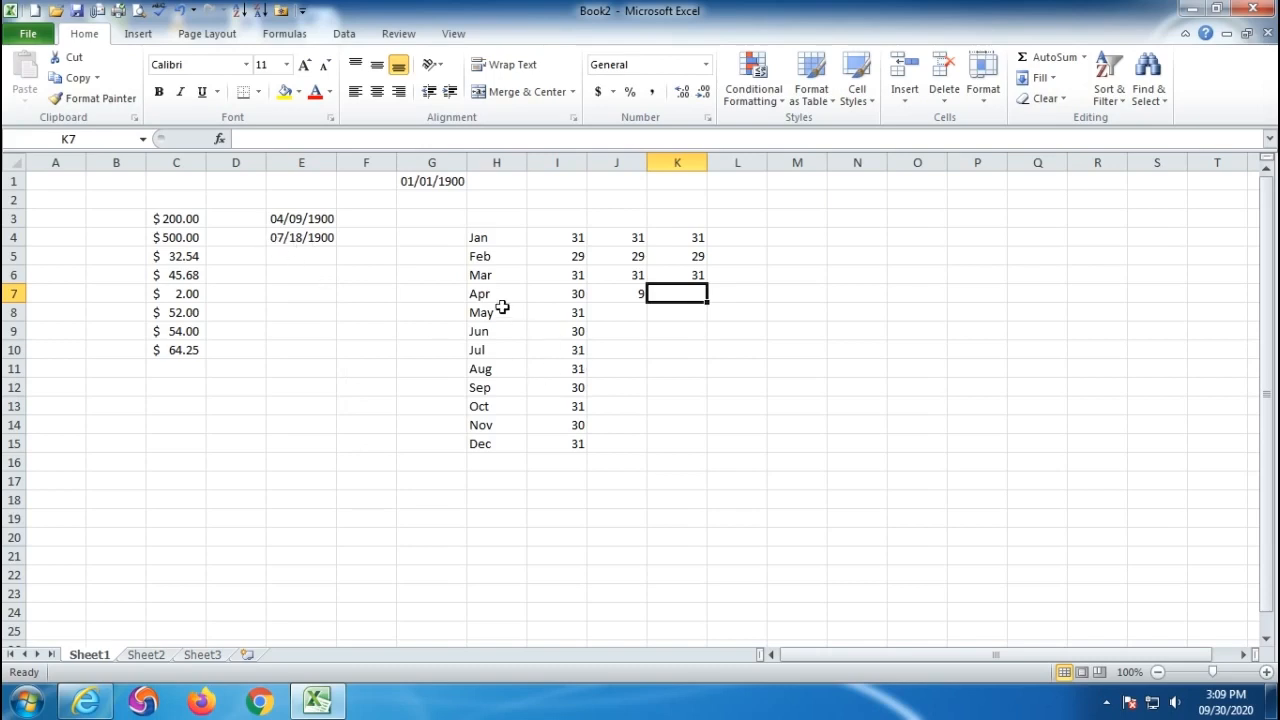
text(30)
key(Return)
- Enter 31, 30 and 18 in K8:K10 and select K4:K10 to confirm the 200 total
text(31)
key(Return)
text(30)
key(Return)
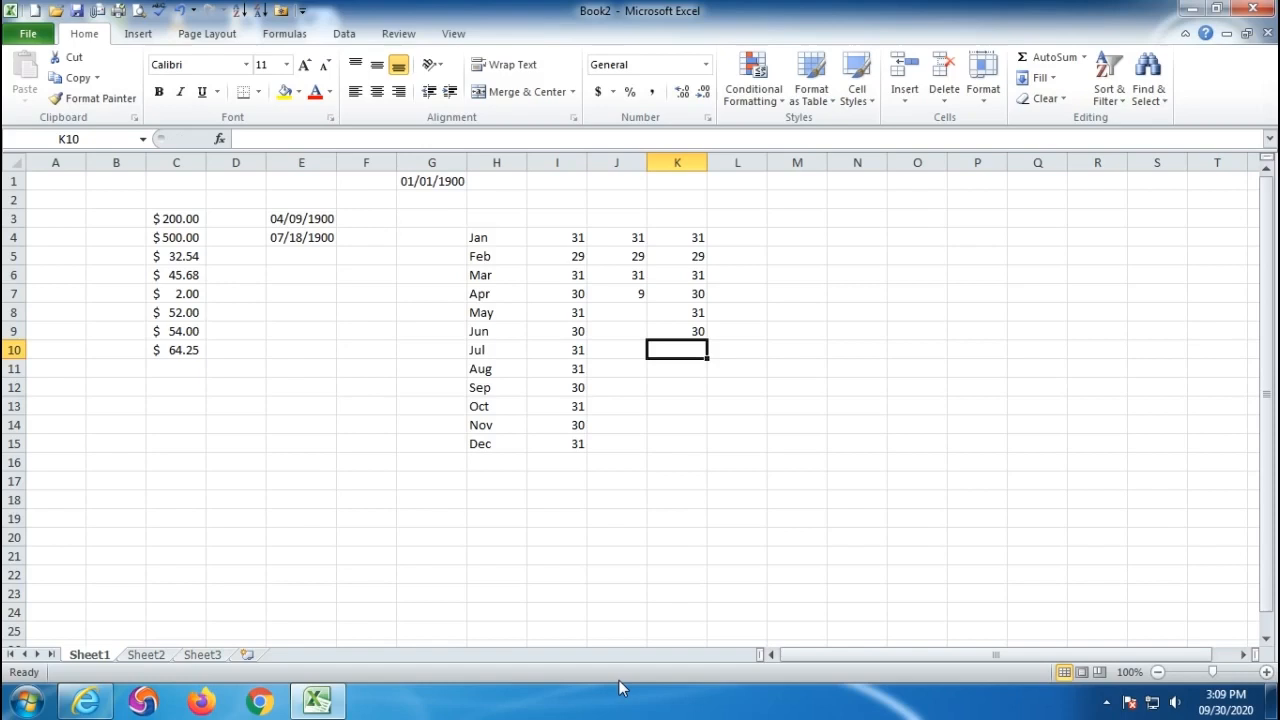
text(18)
key(Return)
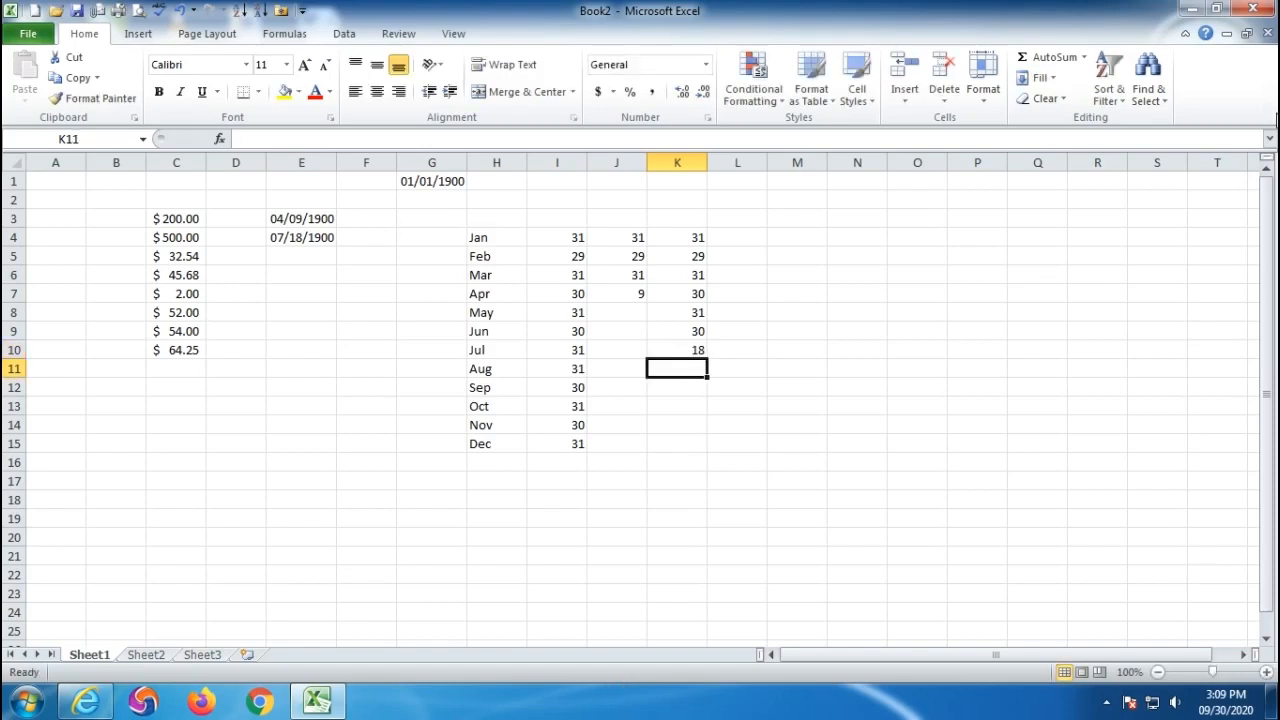
drag(682, 238, 677, 350)
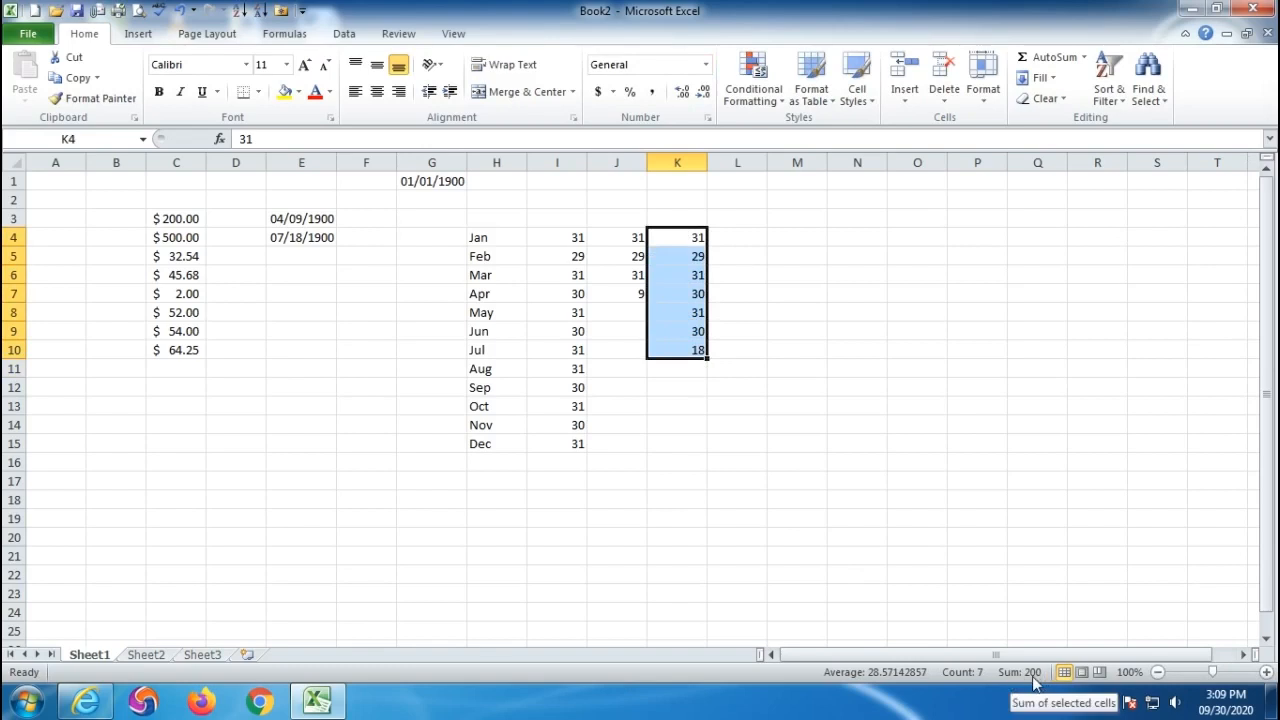
click(436, 182)
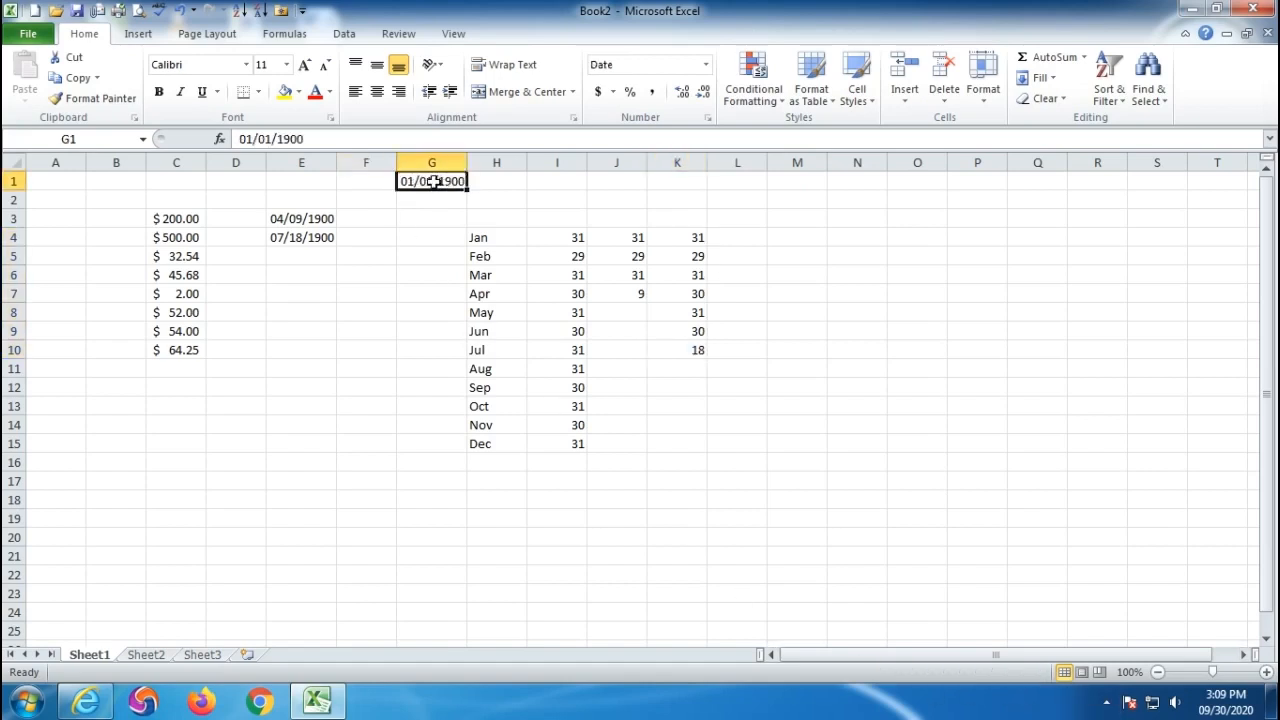
drag(300, 218, 309, 244)
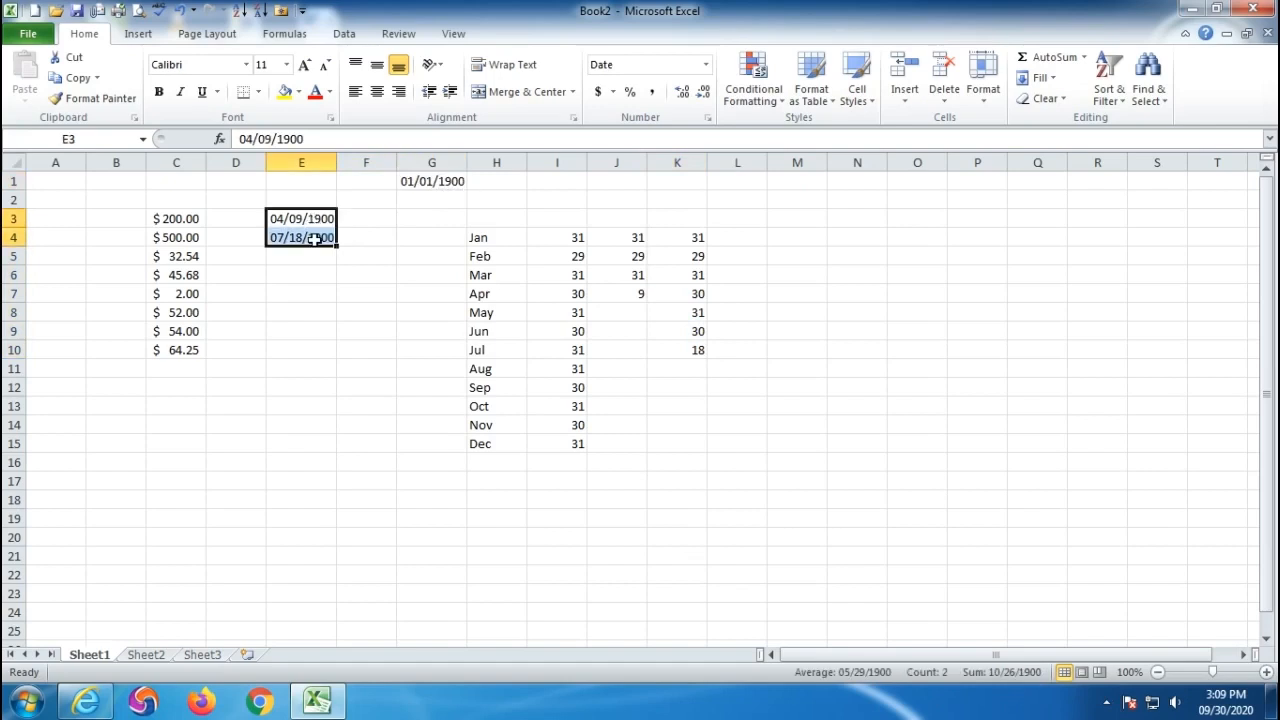
click(706, 64)
click(665, 96)
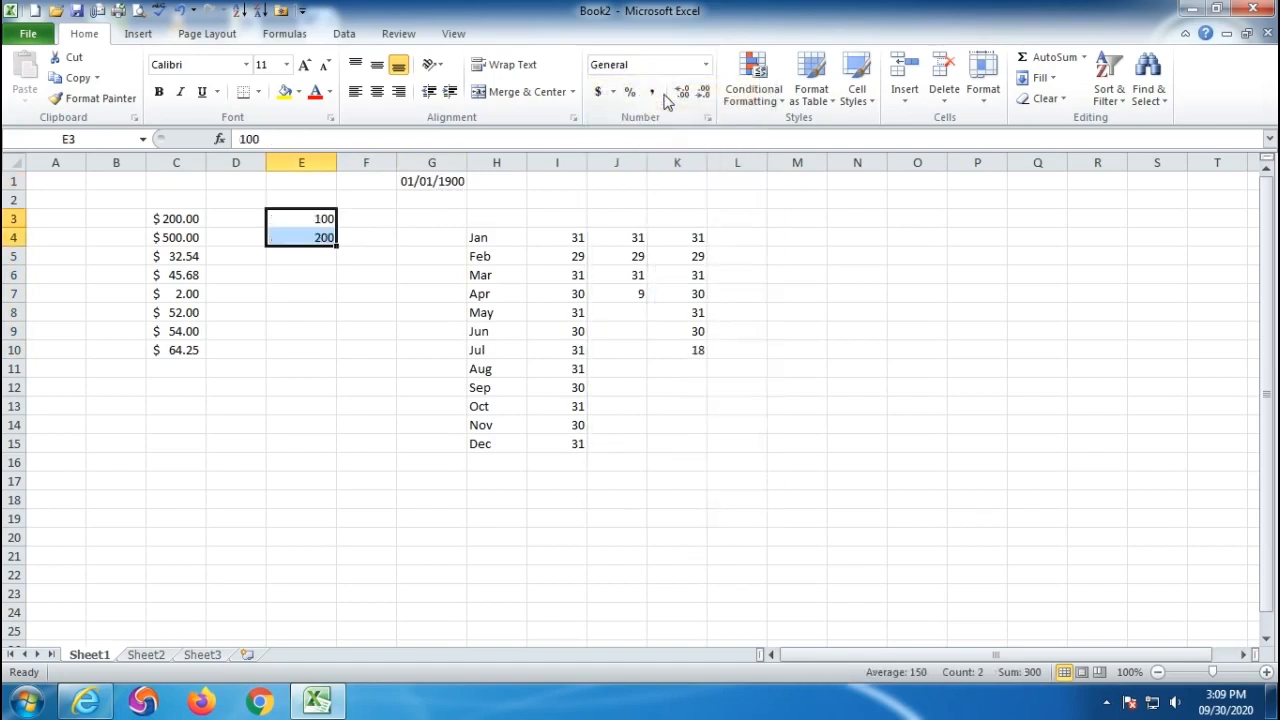
click(706, 64)
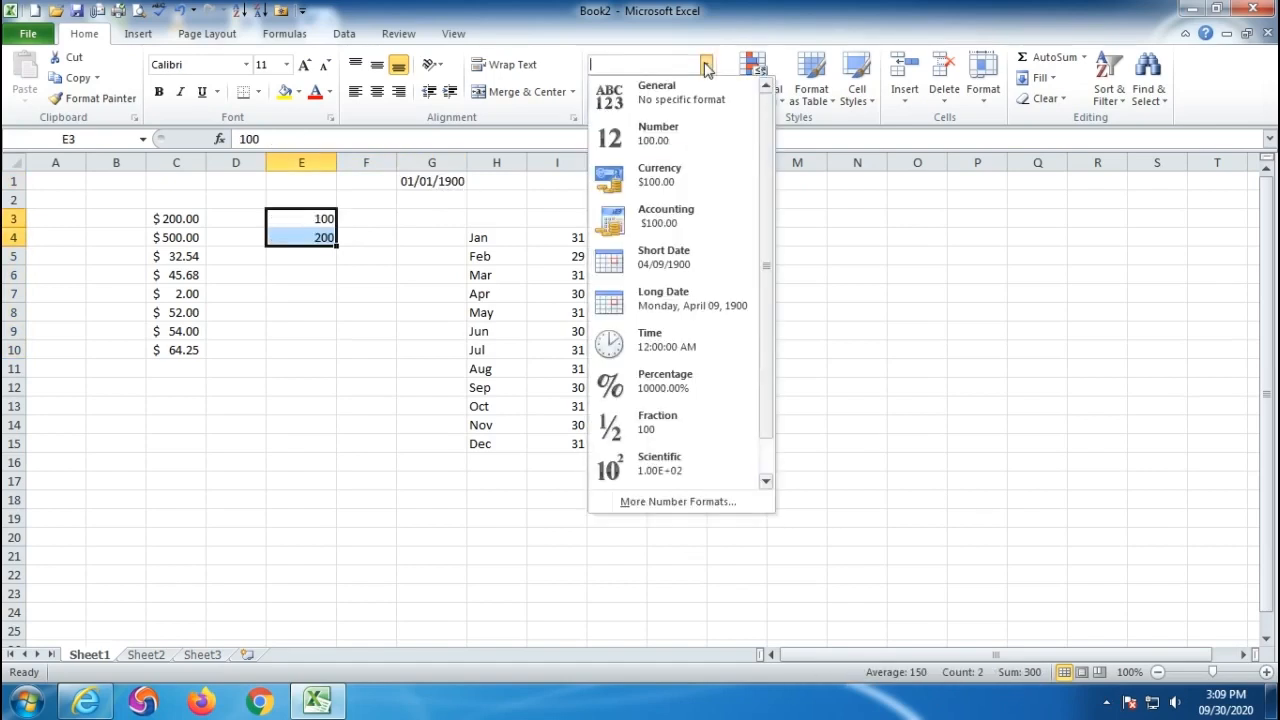
click(656, 262)
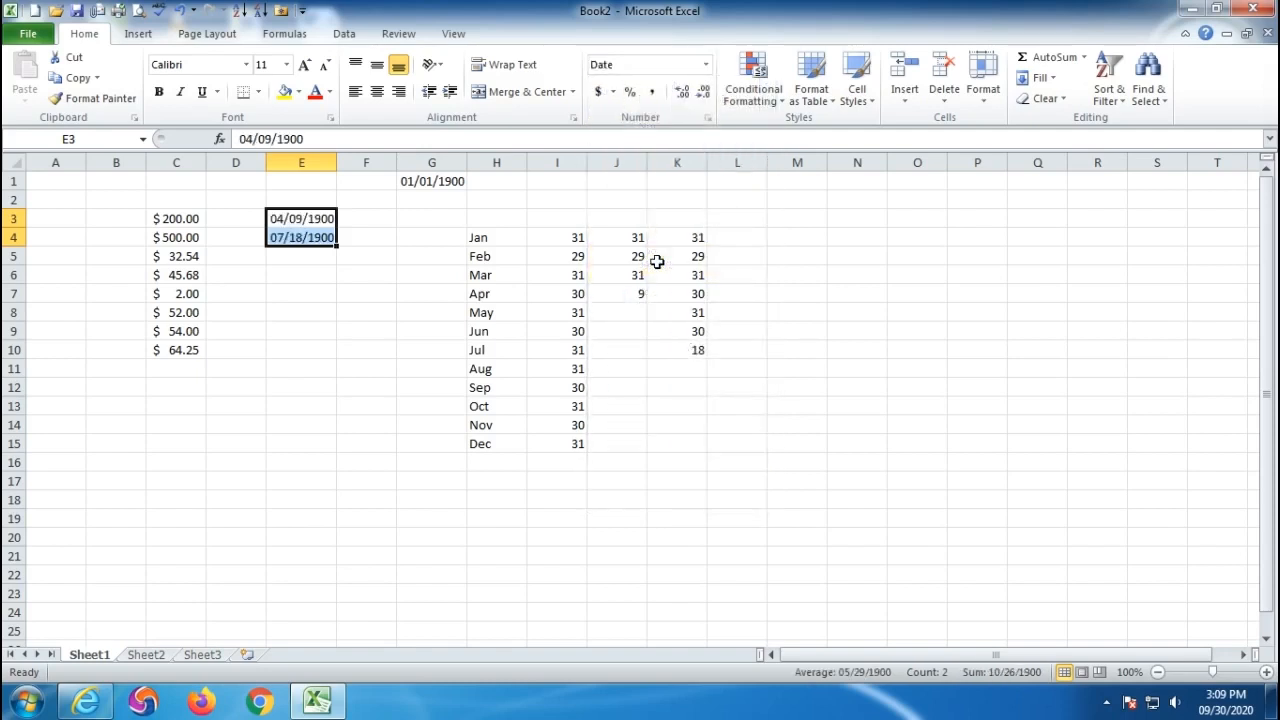
click(403, 326)
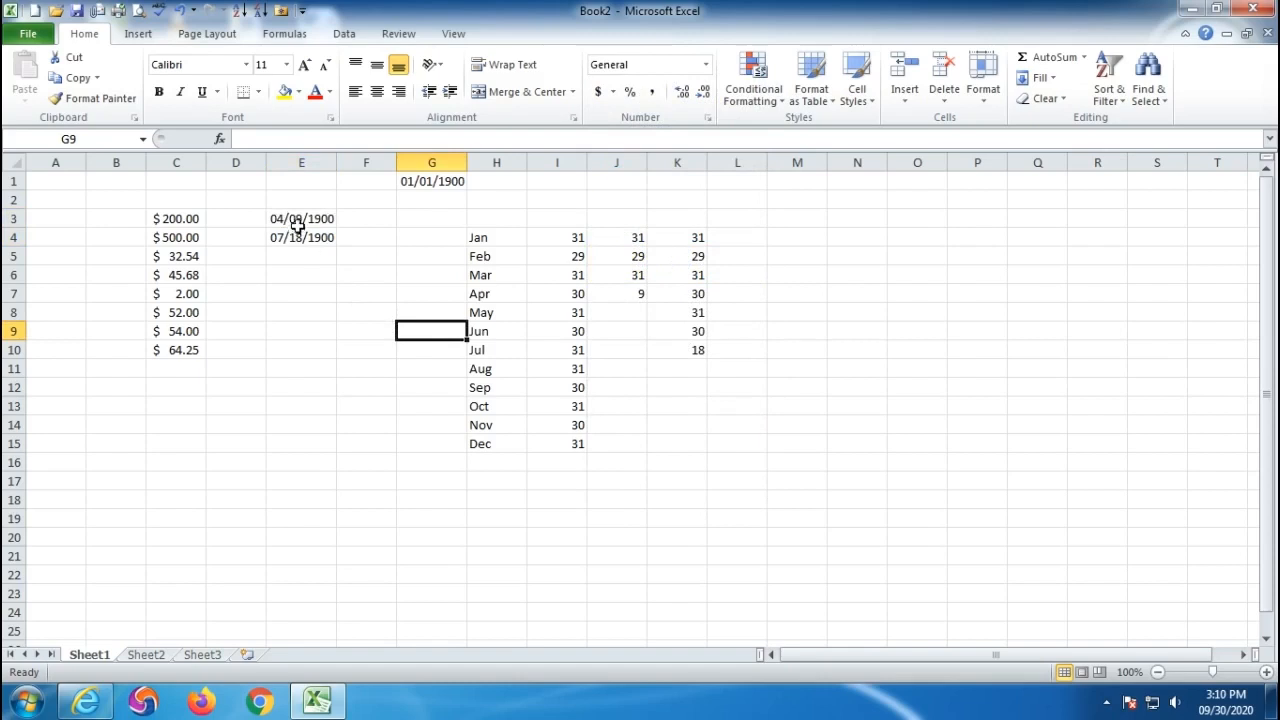
drag(294, 217, 300, 406)
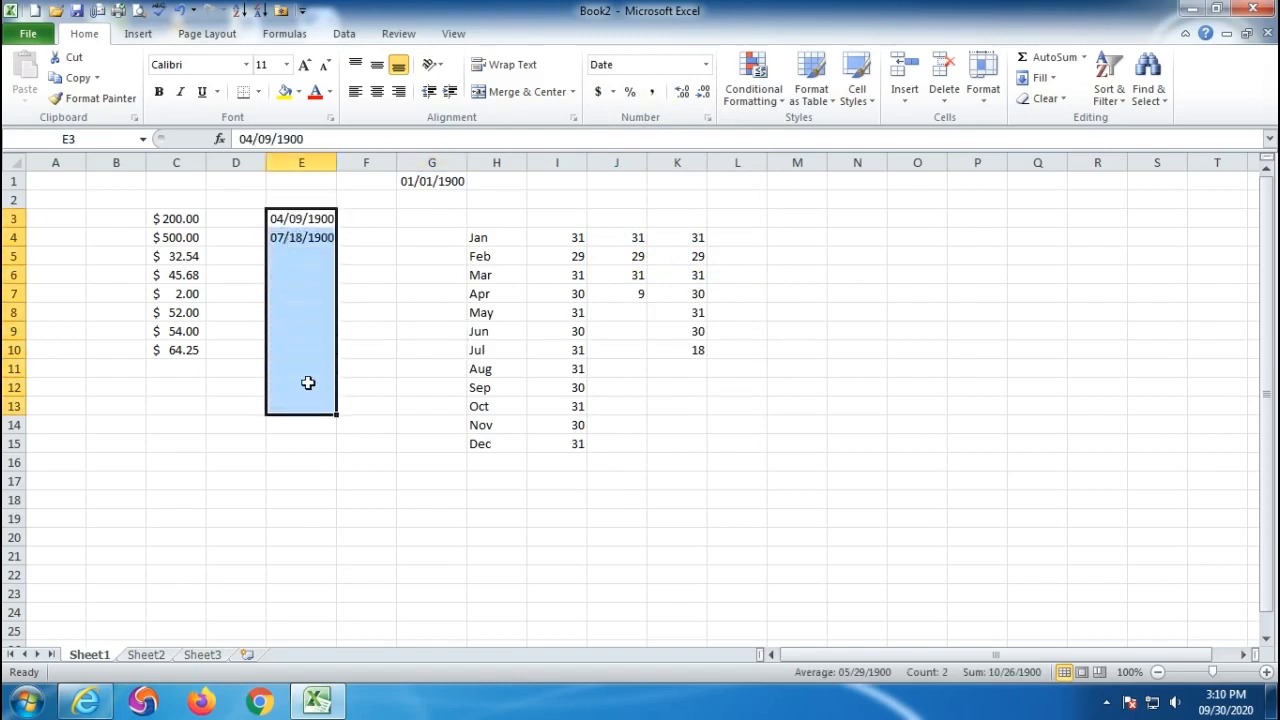
drag(304, 217, 301, 251)
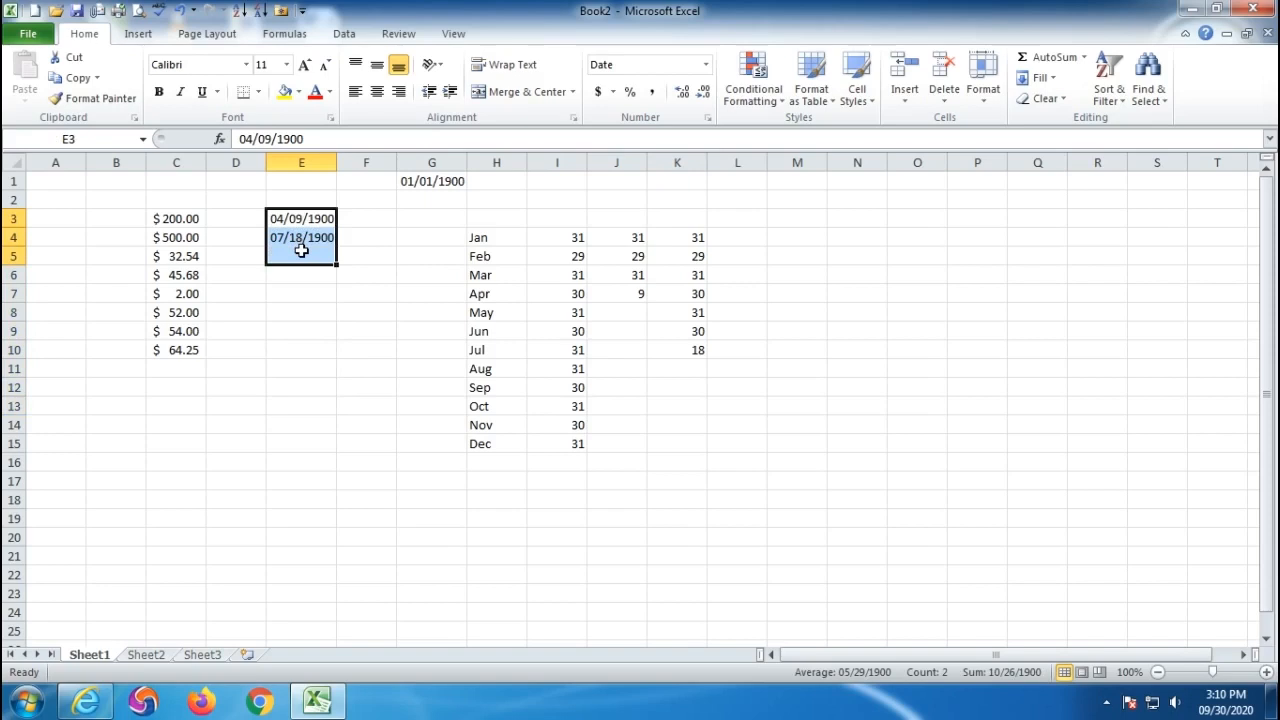
click(403, 425)
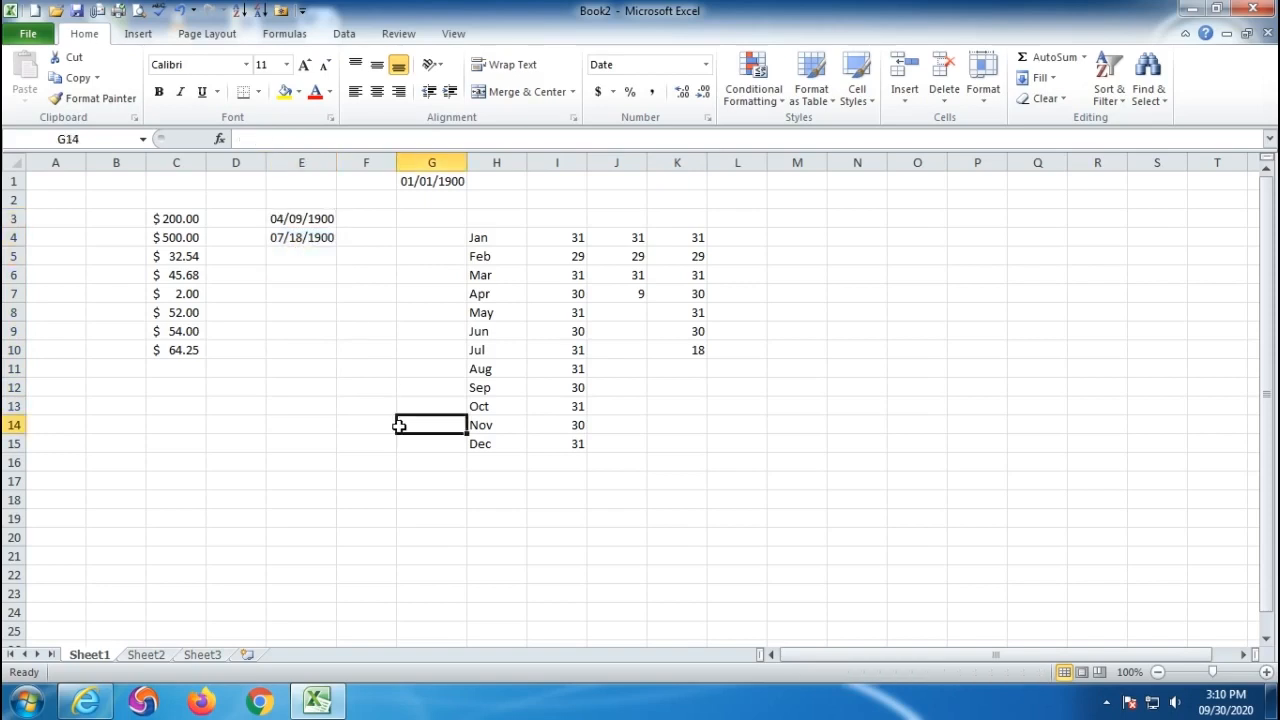
- Select the dates in column E and then the whole column to inspect them
drag(313, 217, 300, 467)
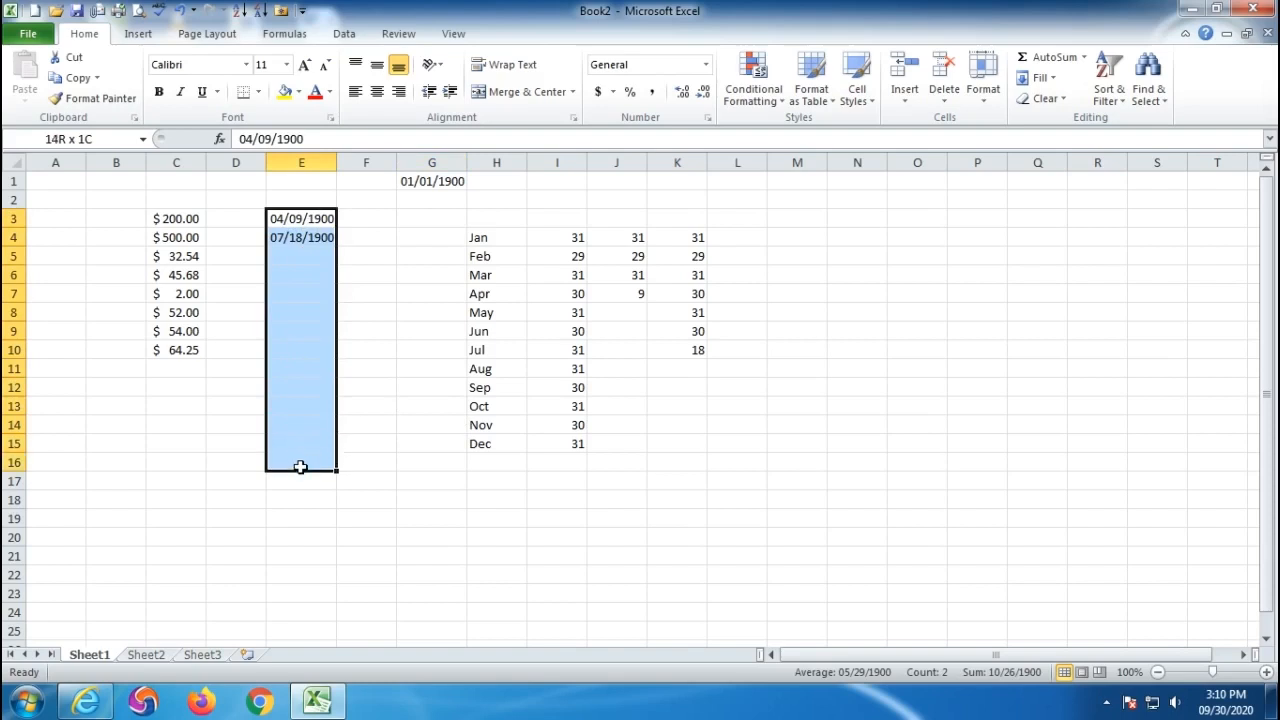
drag(300, 467, 300, 467)
click(309, 160)
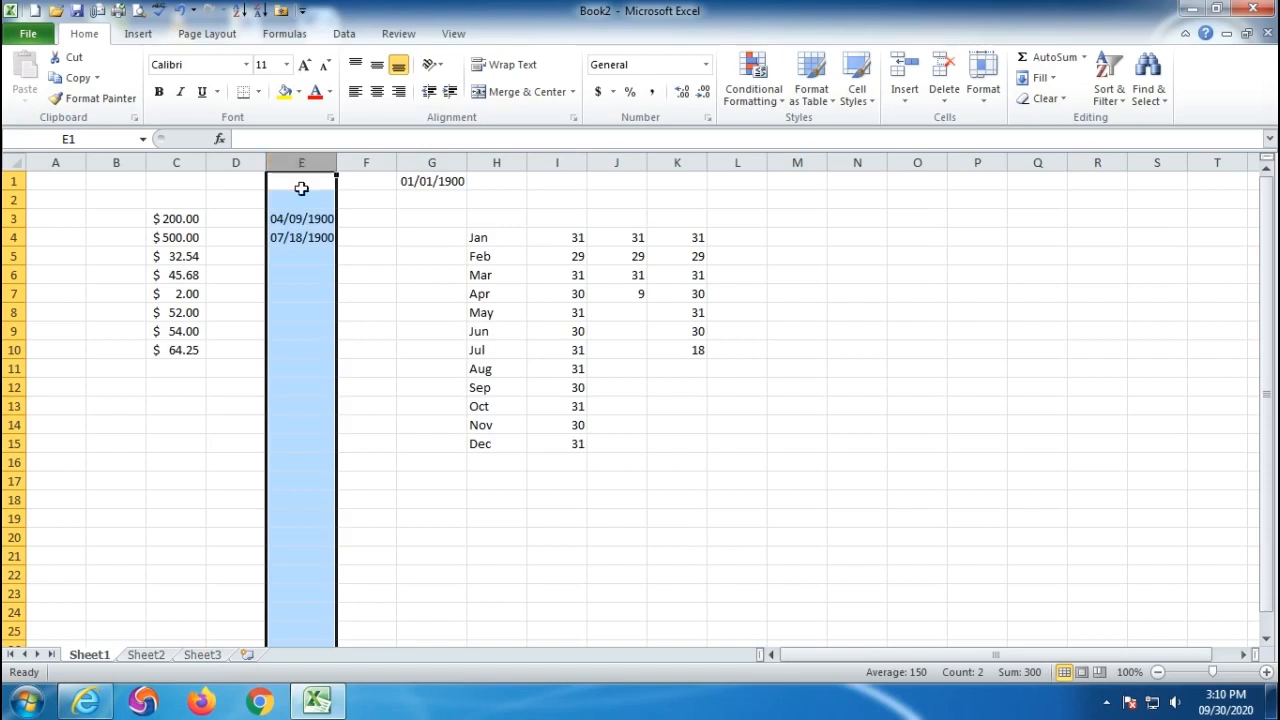
click(314, 330)
- Clear the month and day tables in G3:N17 and select G4:G15
key(ctrl+End)
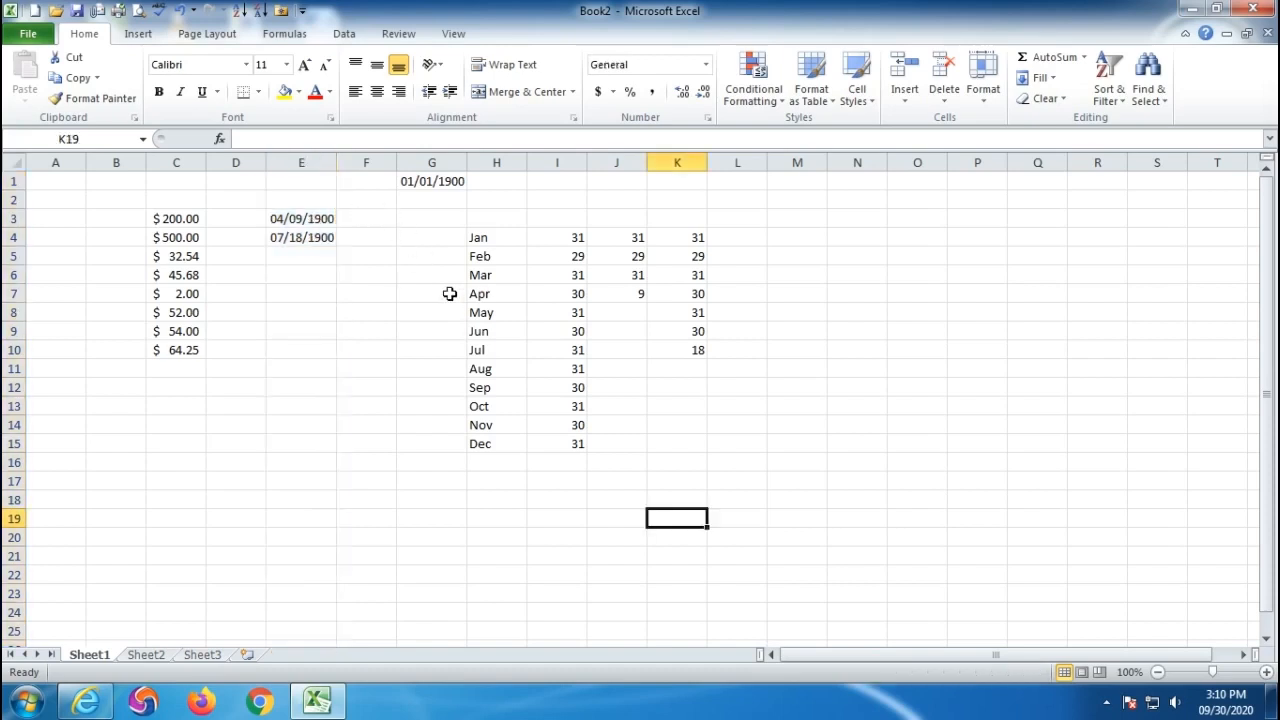
drag(426, 220, 850, 490)
key(Delete)
drag(426, 238, 427, 443)
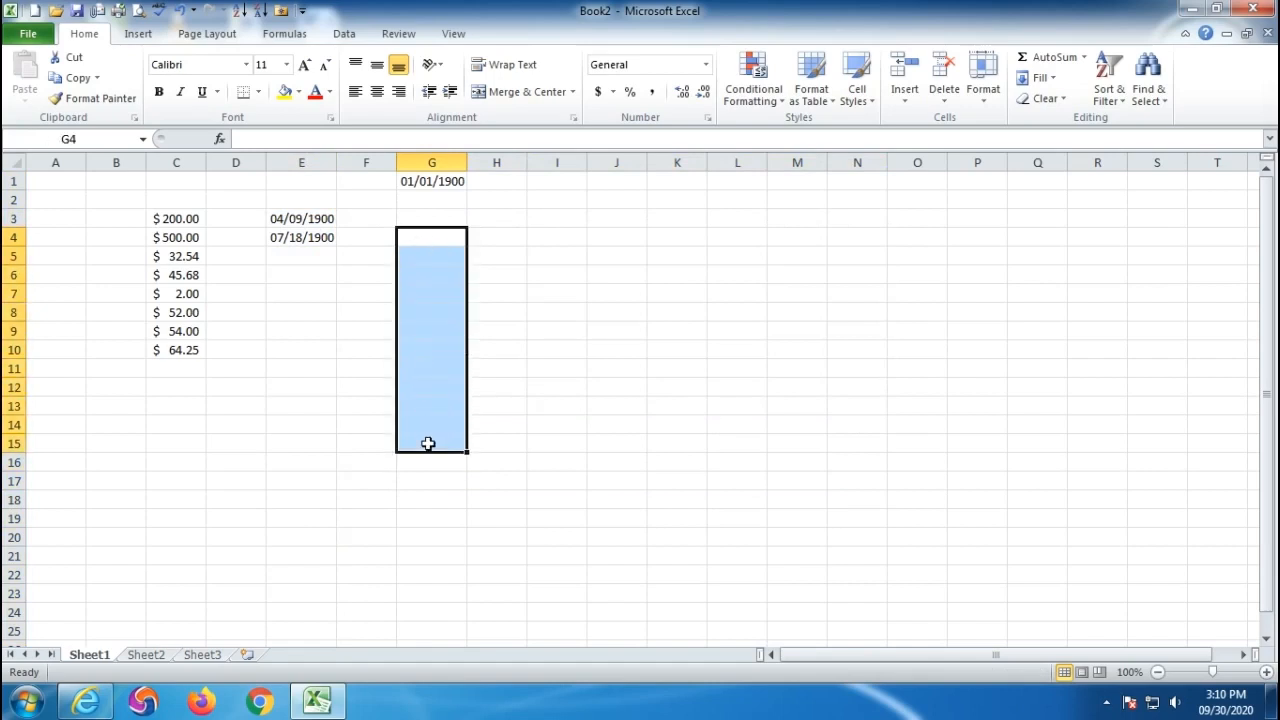
click(706, 66)
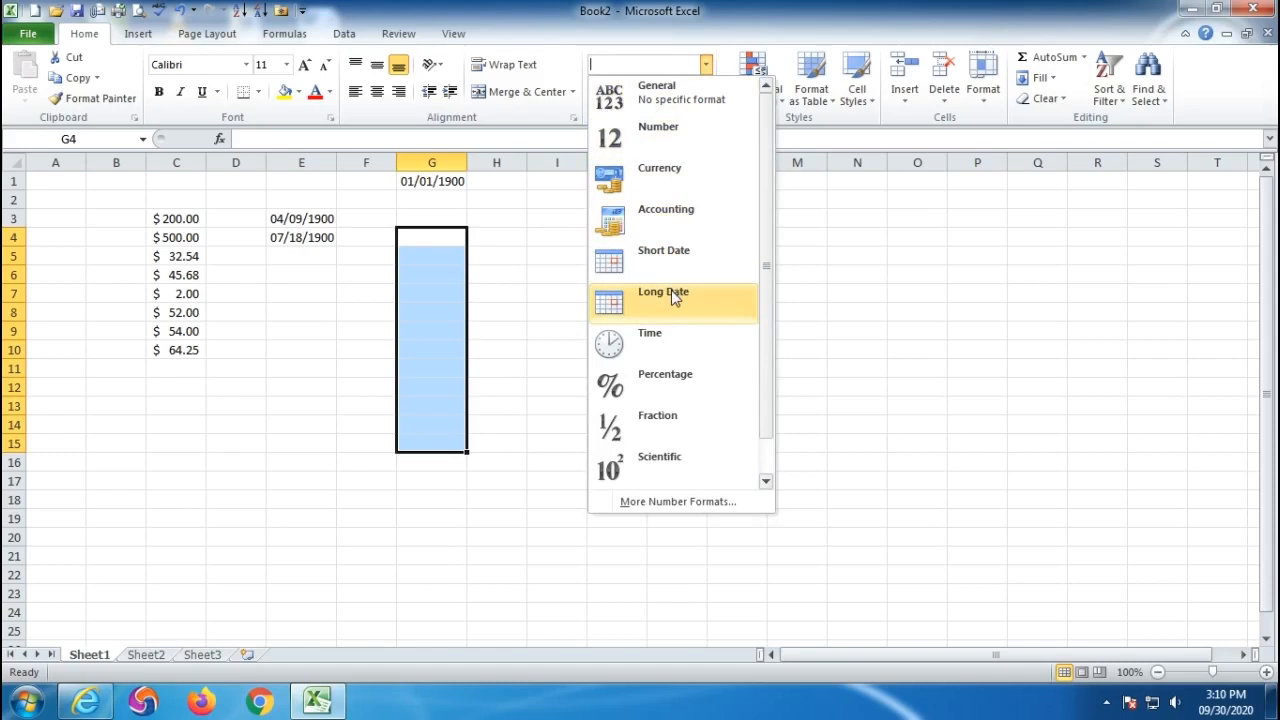
- Apply Long Date to G4:G15 and enter 9-30-2020 in G4
click(671, 290)
click(426, 240)
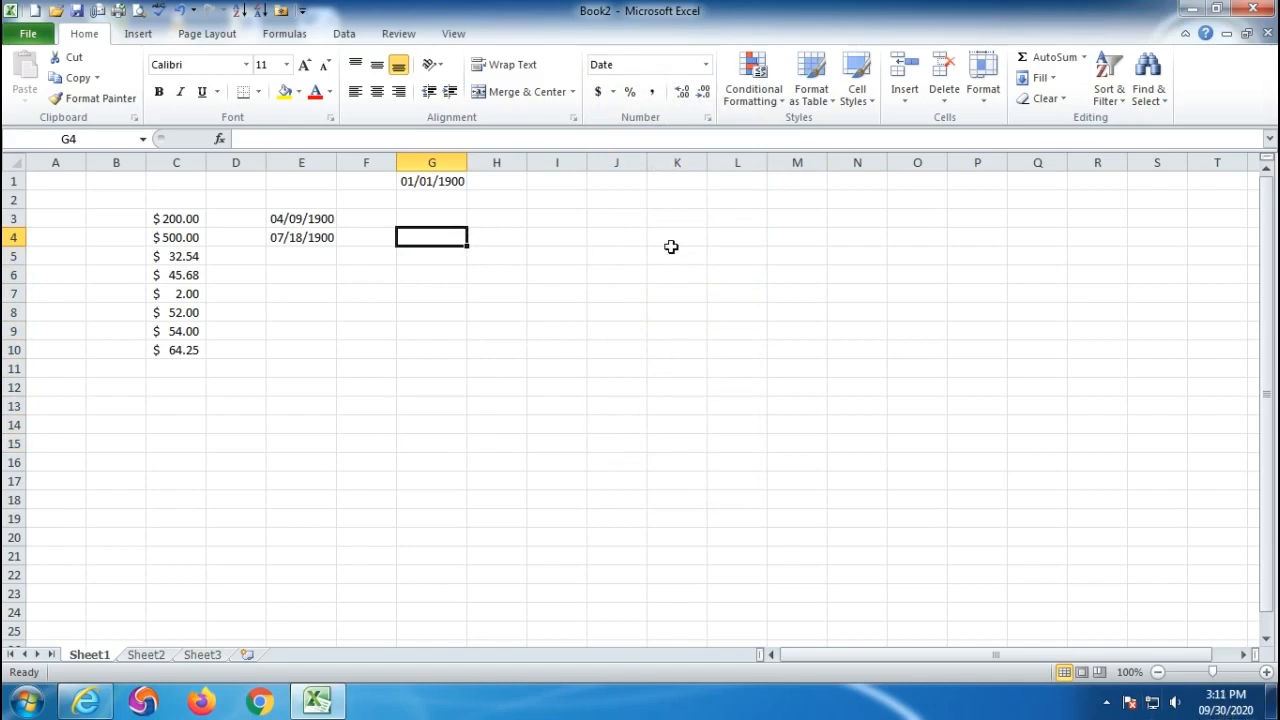
text(9-30)
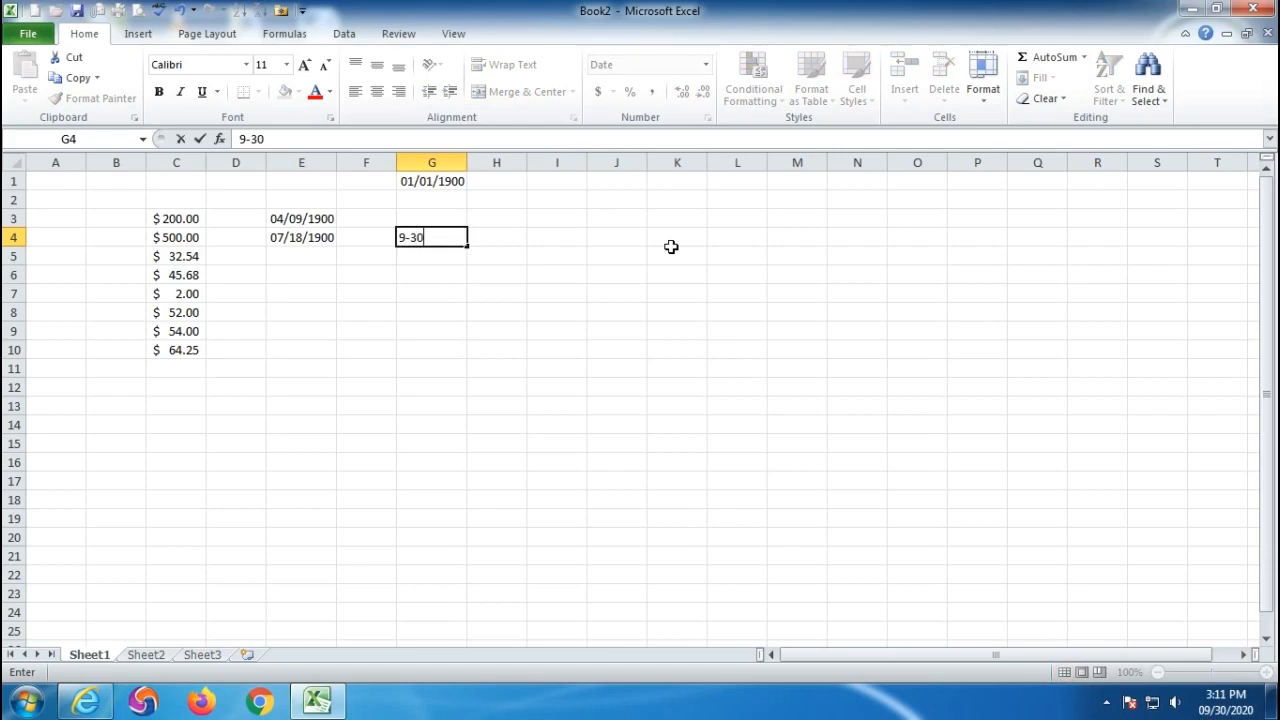
text(-2020)
key(Return)
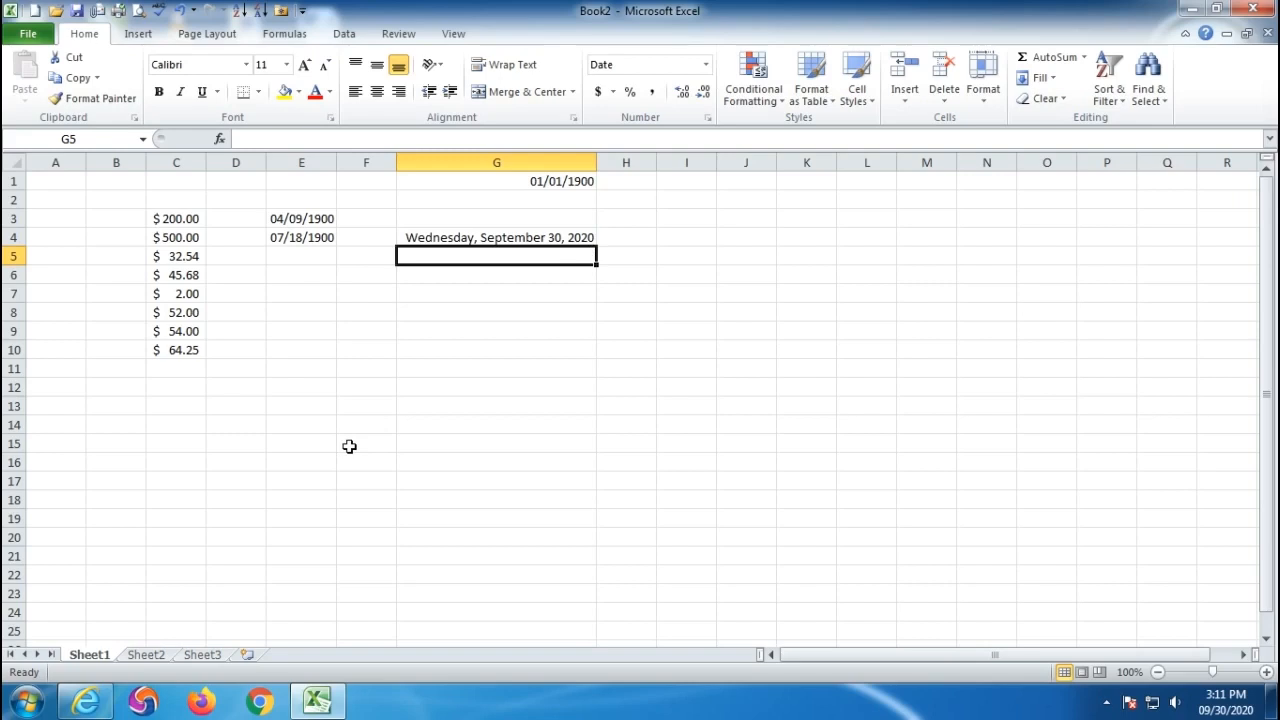
- Enter 5-10-1999 in G5 and 9-15-2004 in G6 as long dates
text(5-10-1)
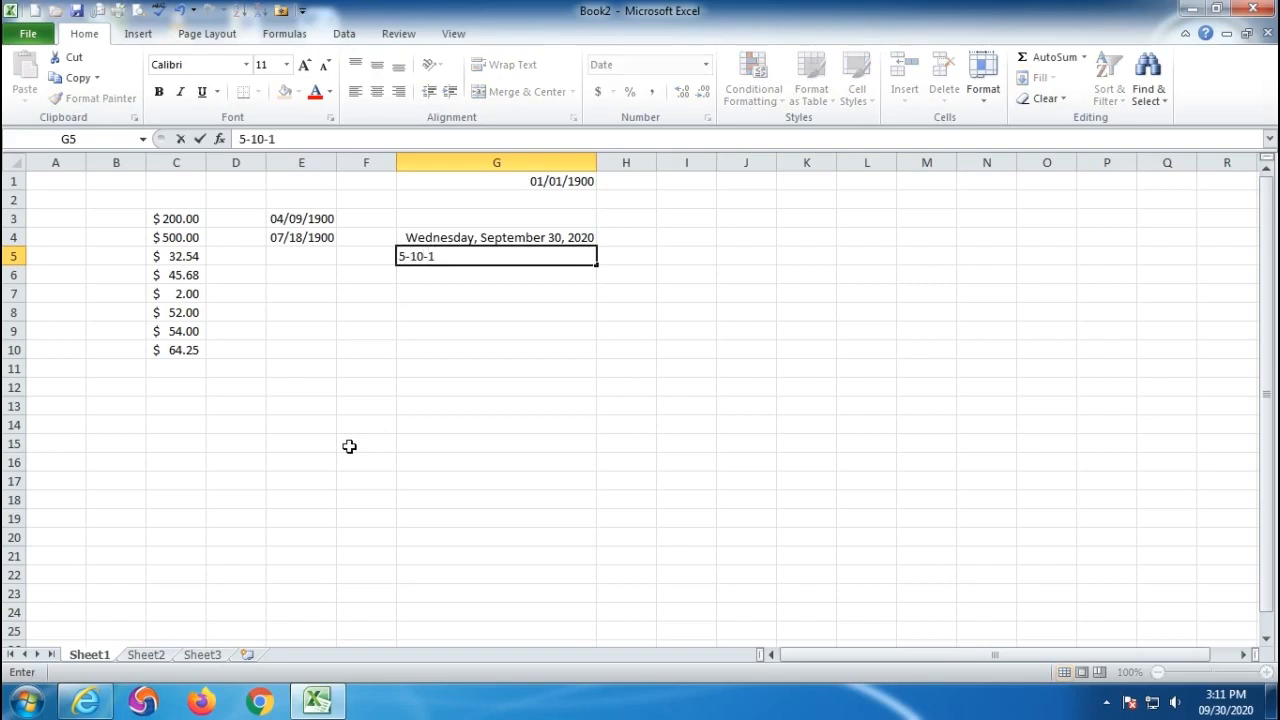
text(999)
key(Return)
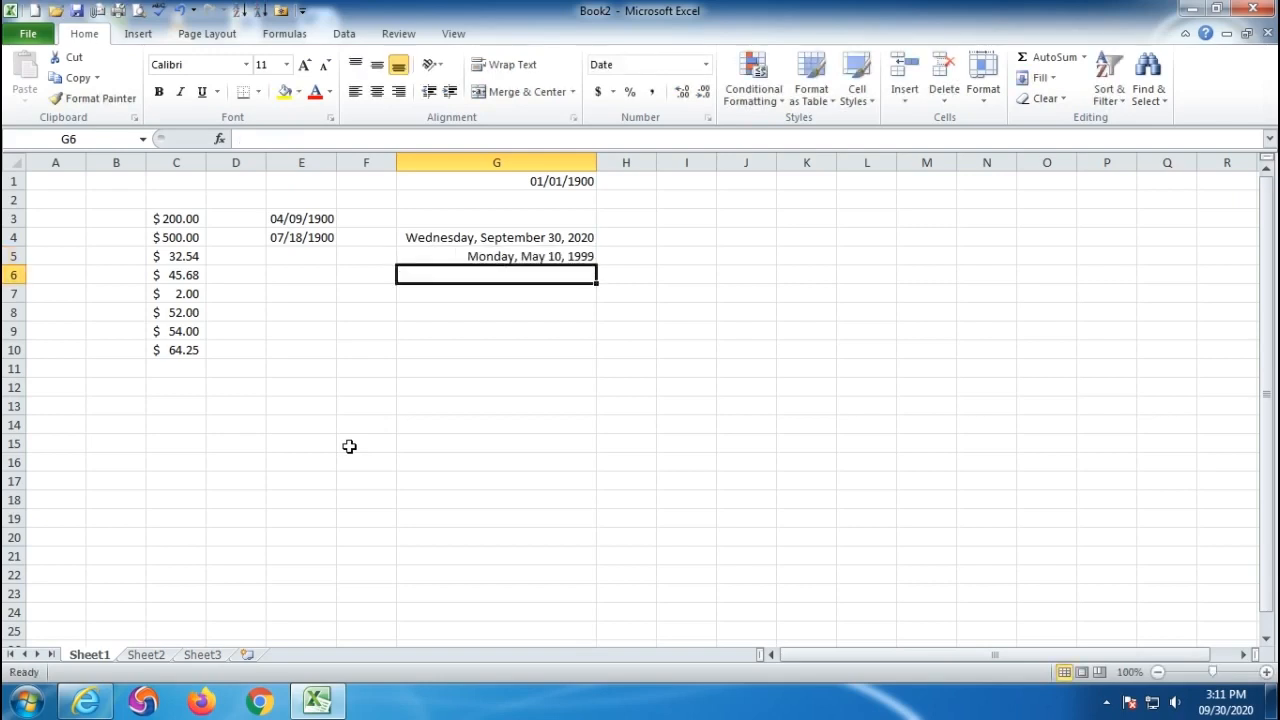
key(Up)
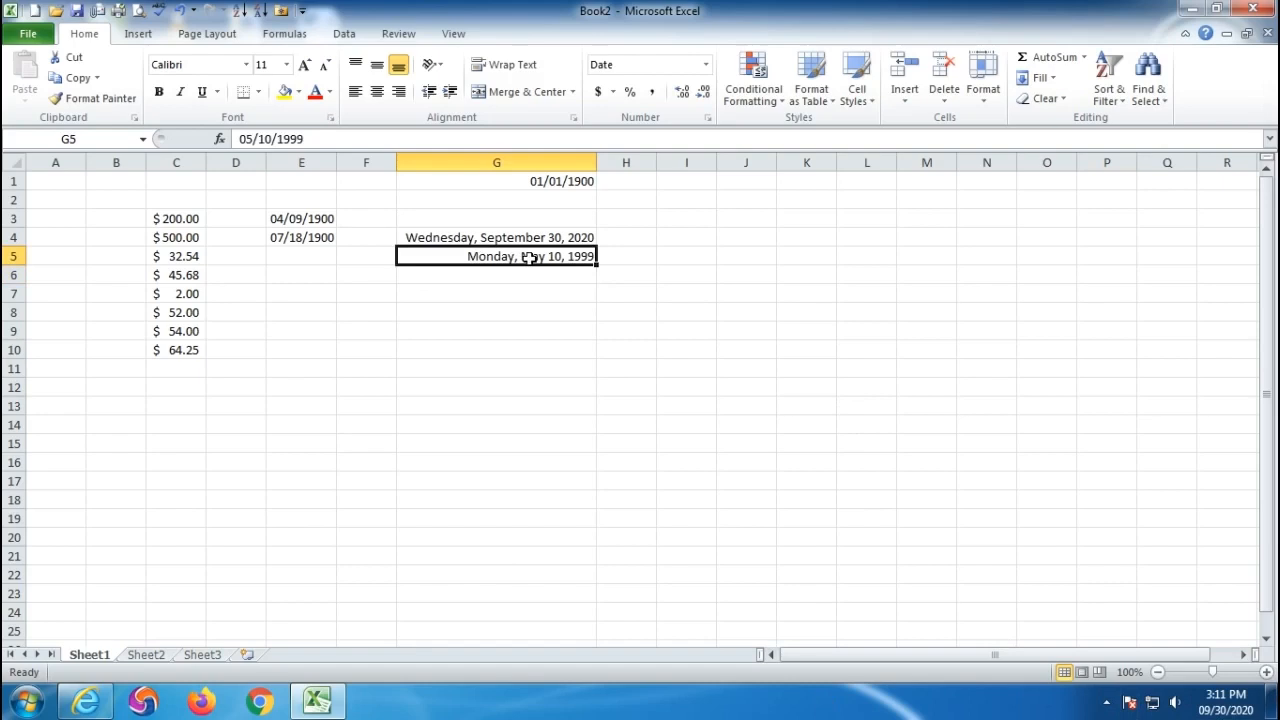
click(500, 275)
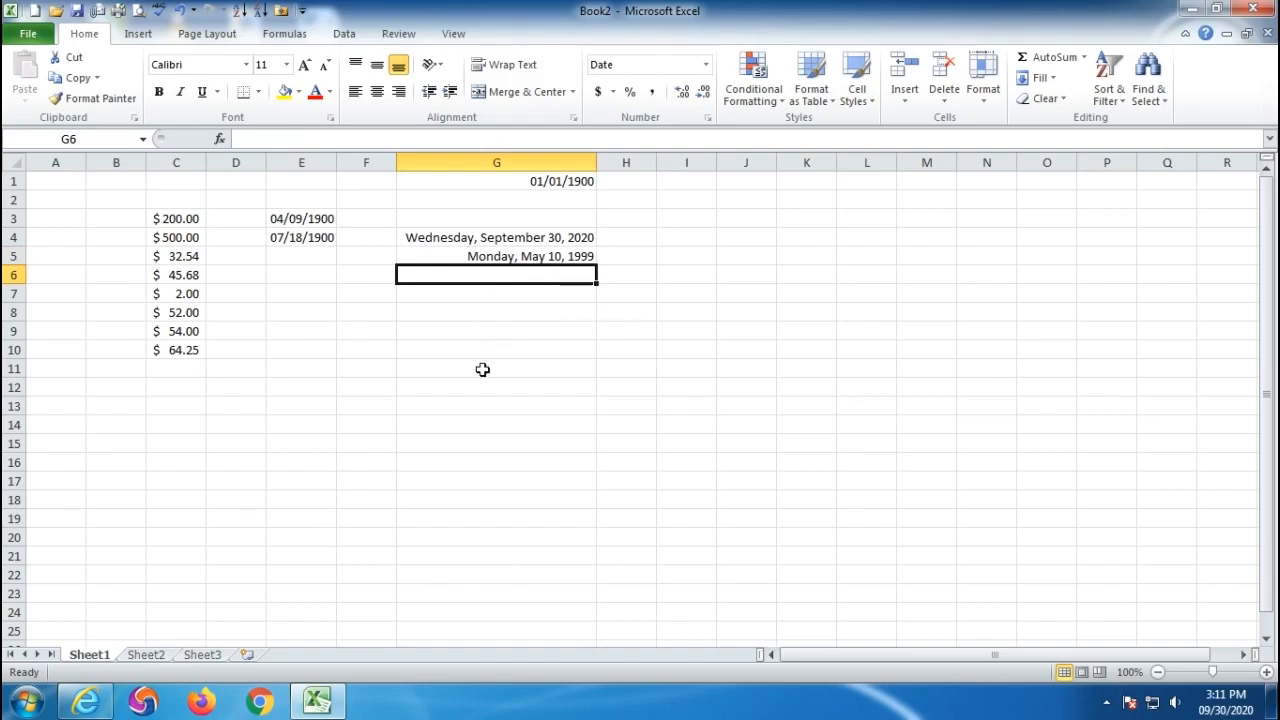
text(15-)
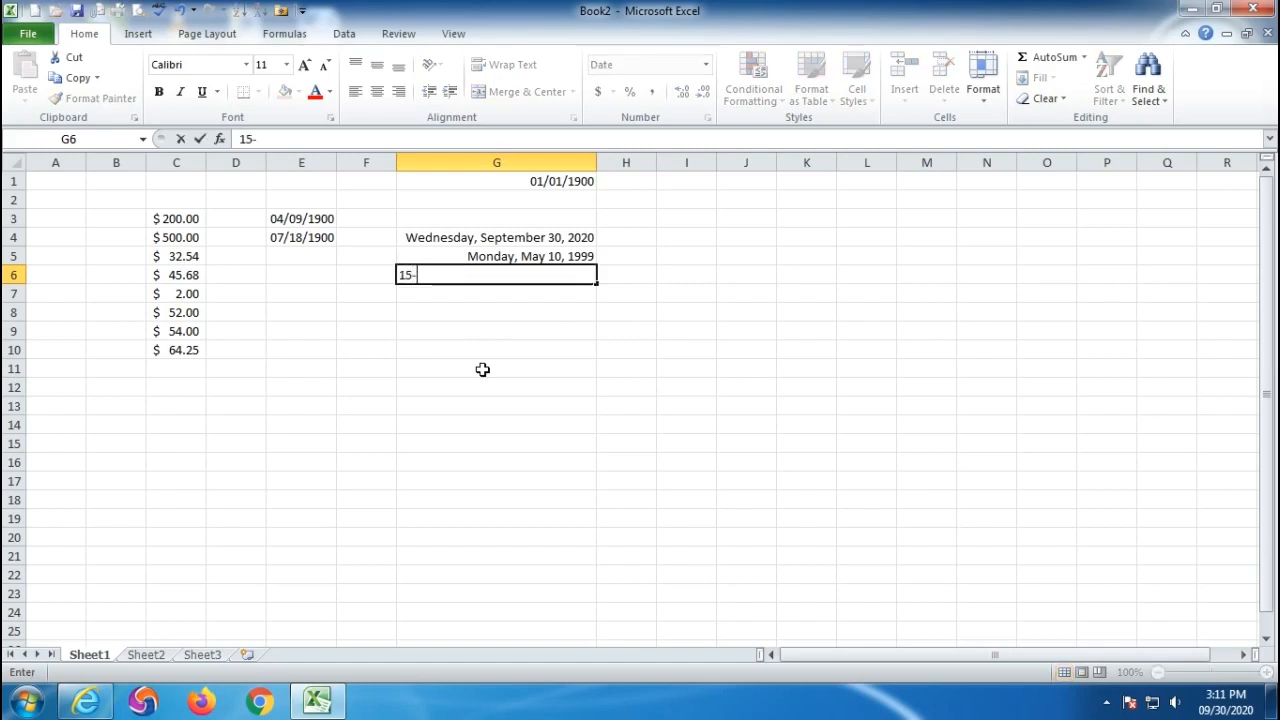
key(BackSpace)
key(BackSpace)
key(BackSpace)
text(9-15-2004)
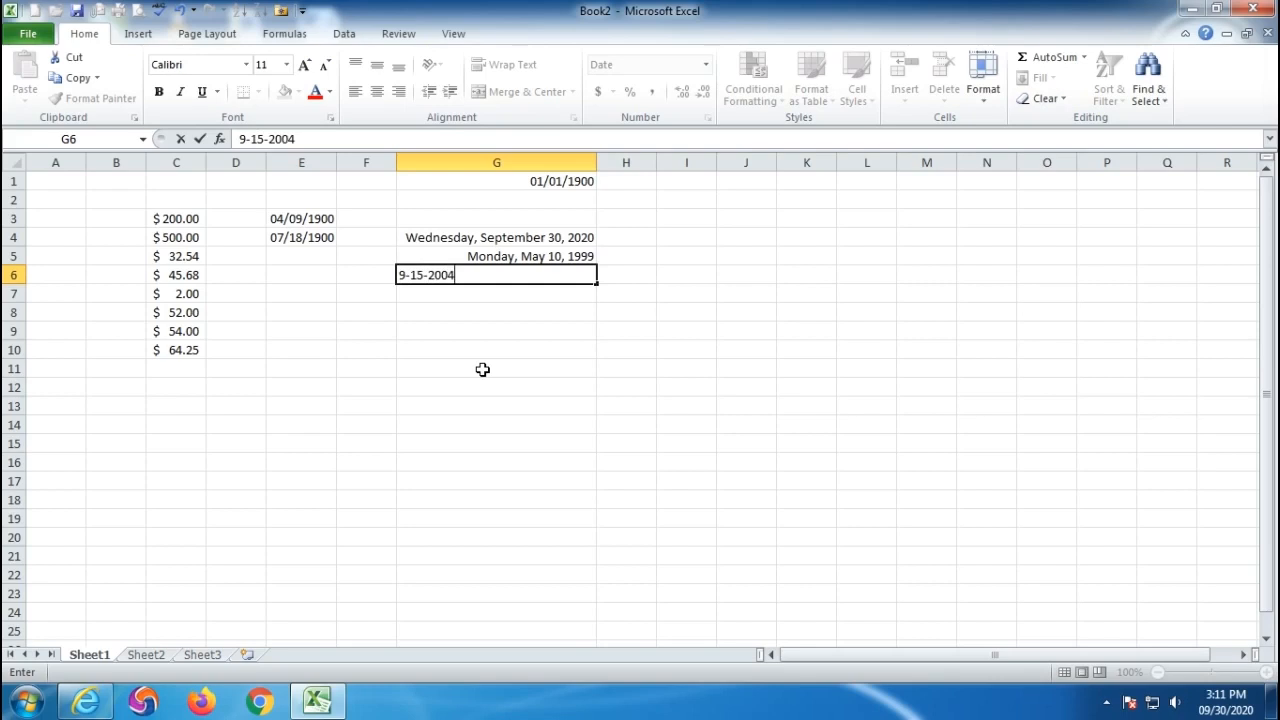
key(Return)
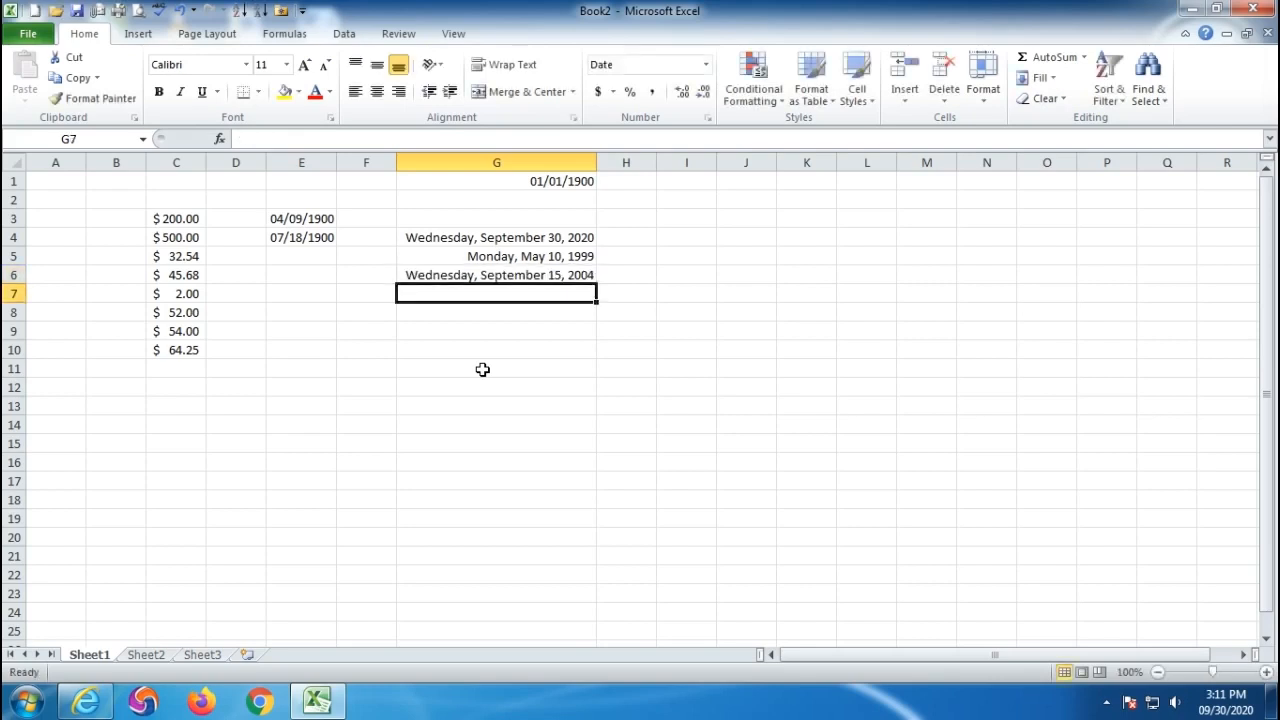
click(436, 272)
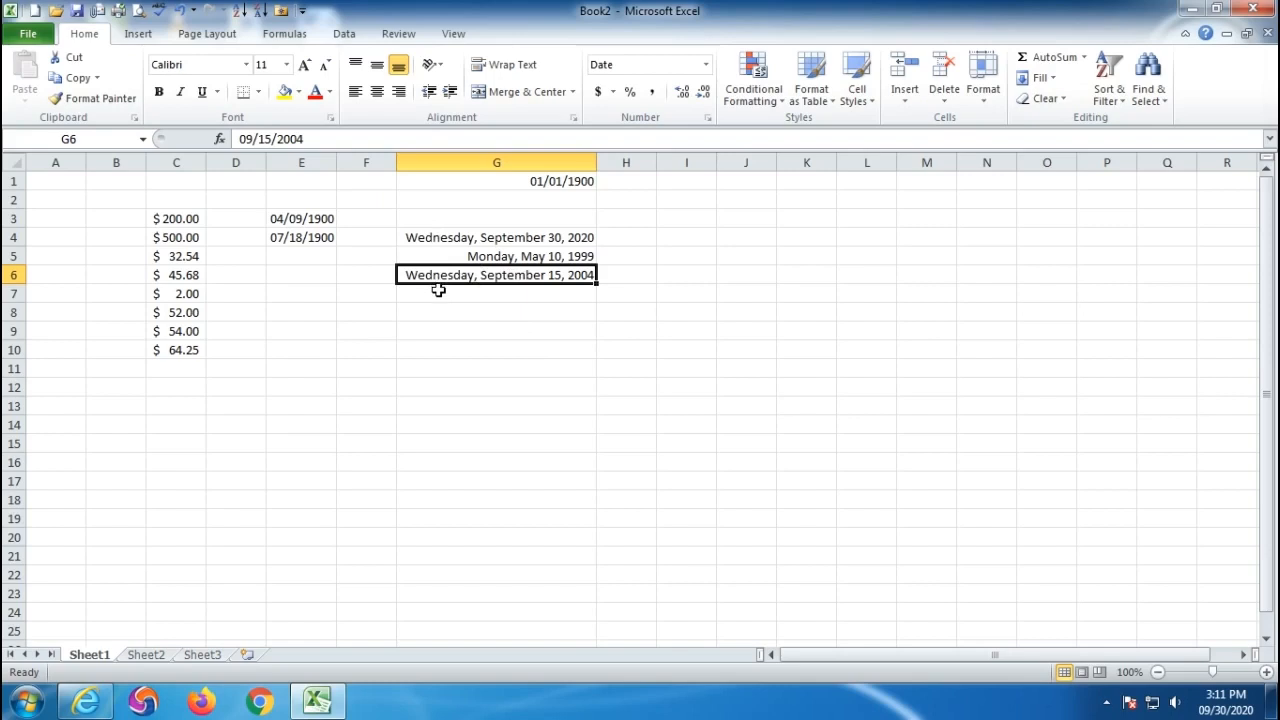
- Apply the Long Date format to the dates in E3:E4
drag(294, 212, 299, 238)
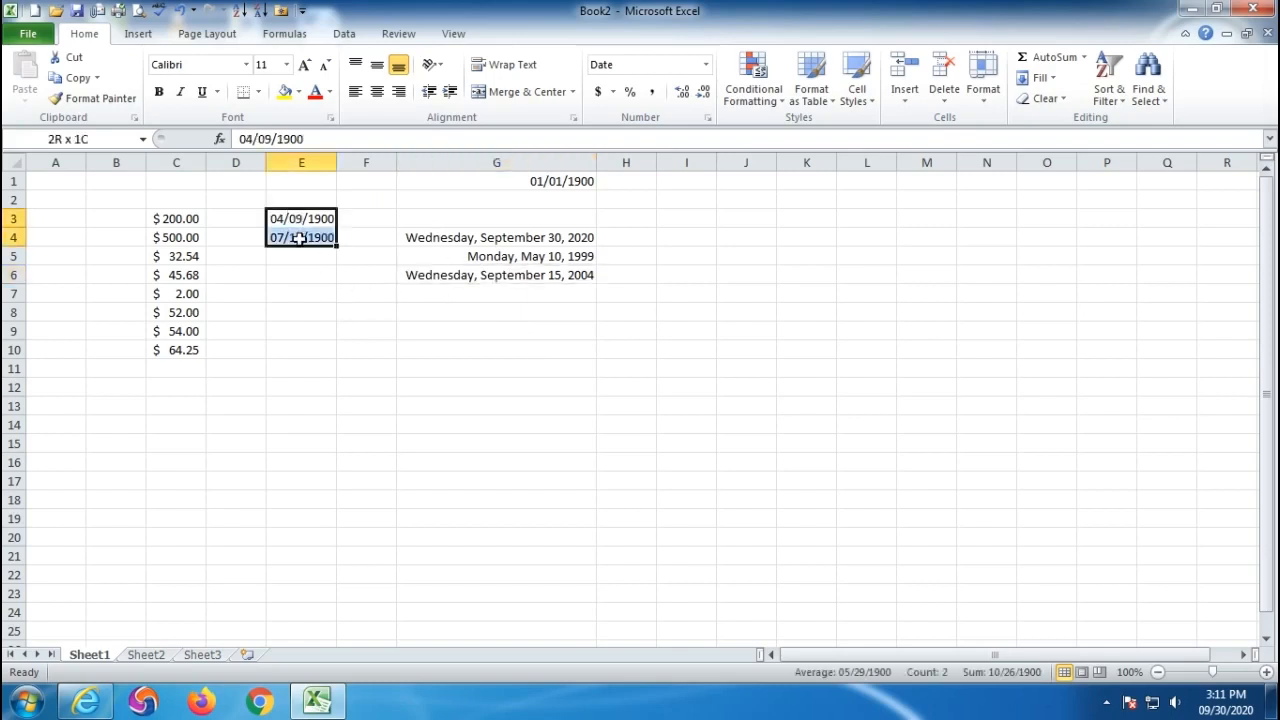
click(705, 64)
click(683, 290)
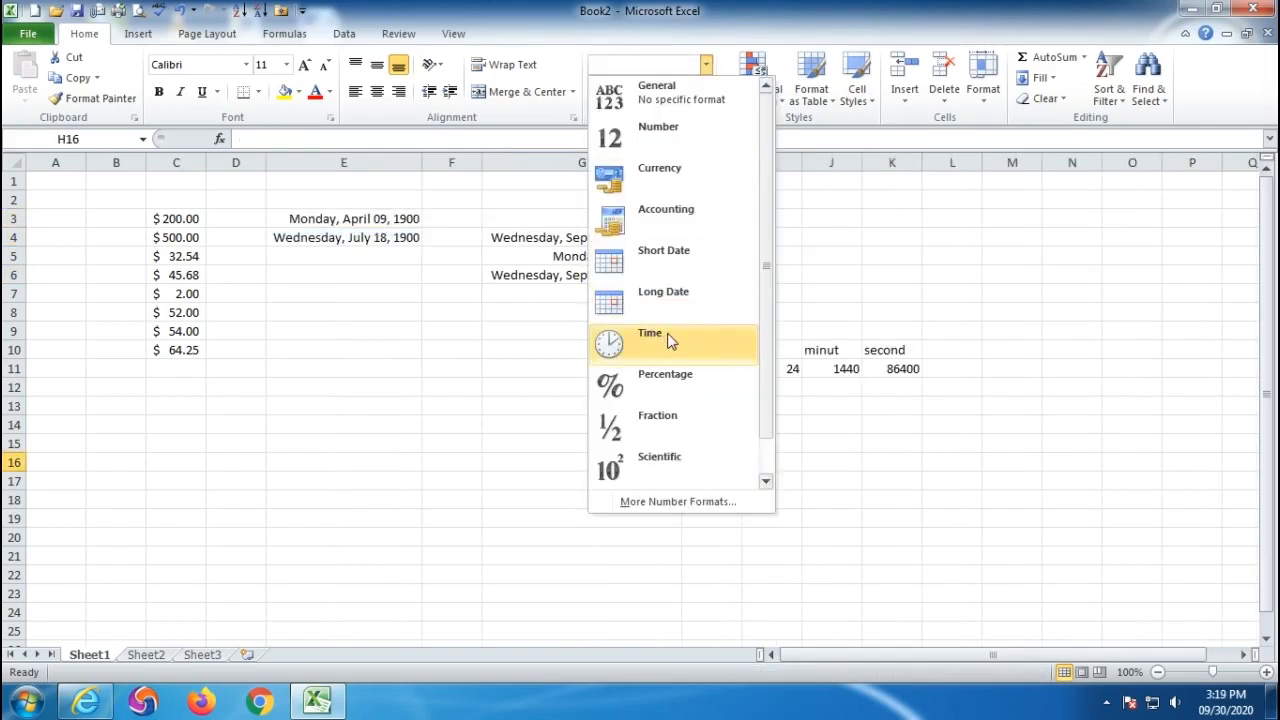
- Select the day/hour/minut/second table H10:K11 (1, 24, 1440, 86400) and browse number formats unchanged
click(874, 514)
drag(694, 349, 903, 363)
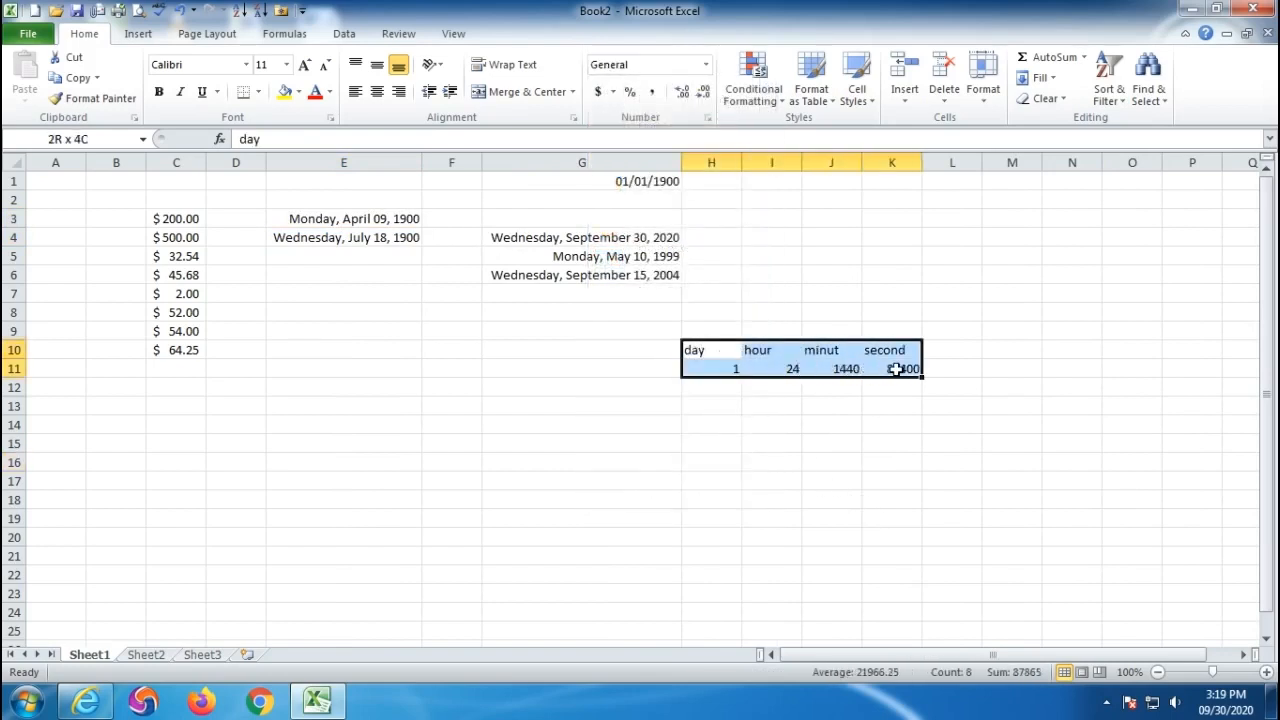
click(818, 511)
click(714, 367)
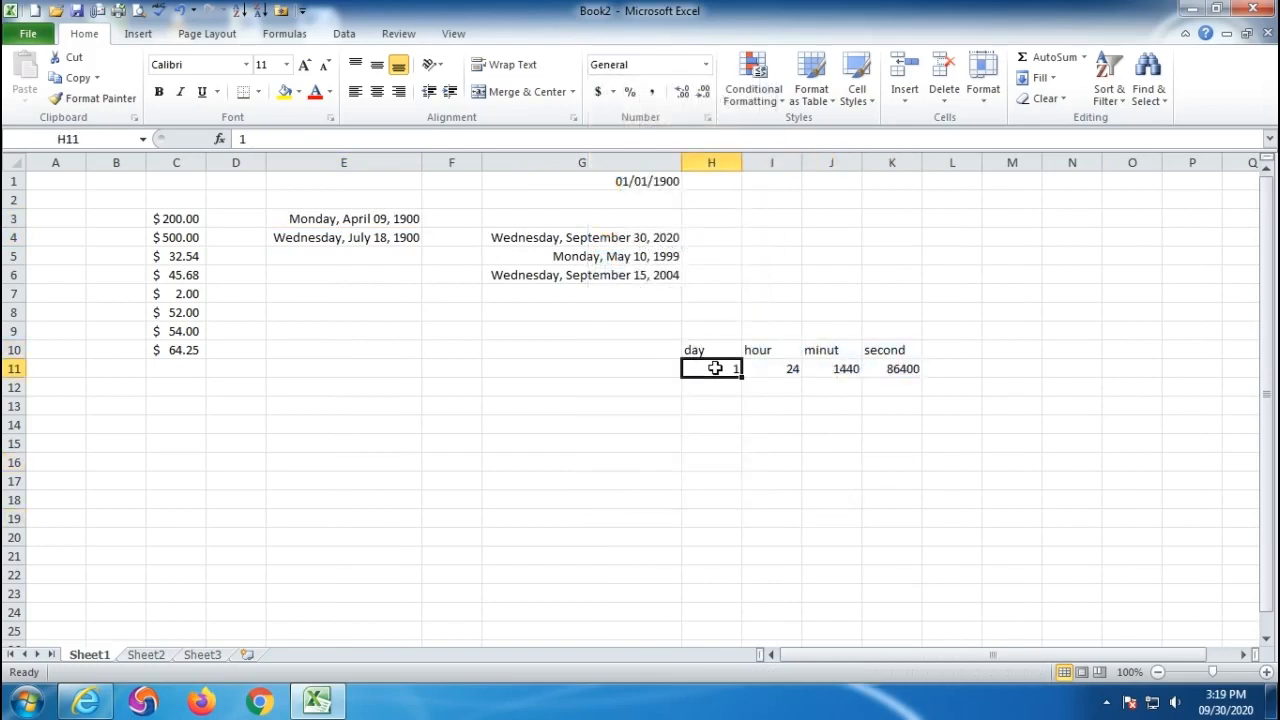
drag(766, 349, 717, 368)
drag(829, 350, 837, 367)
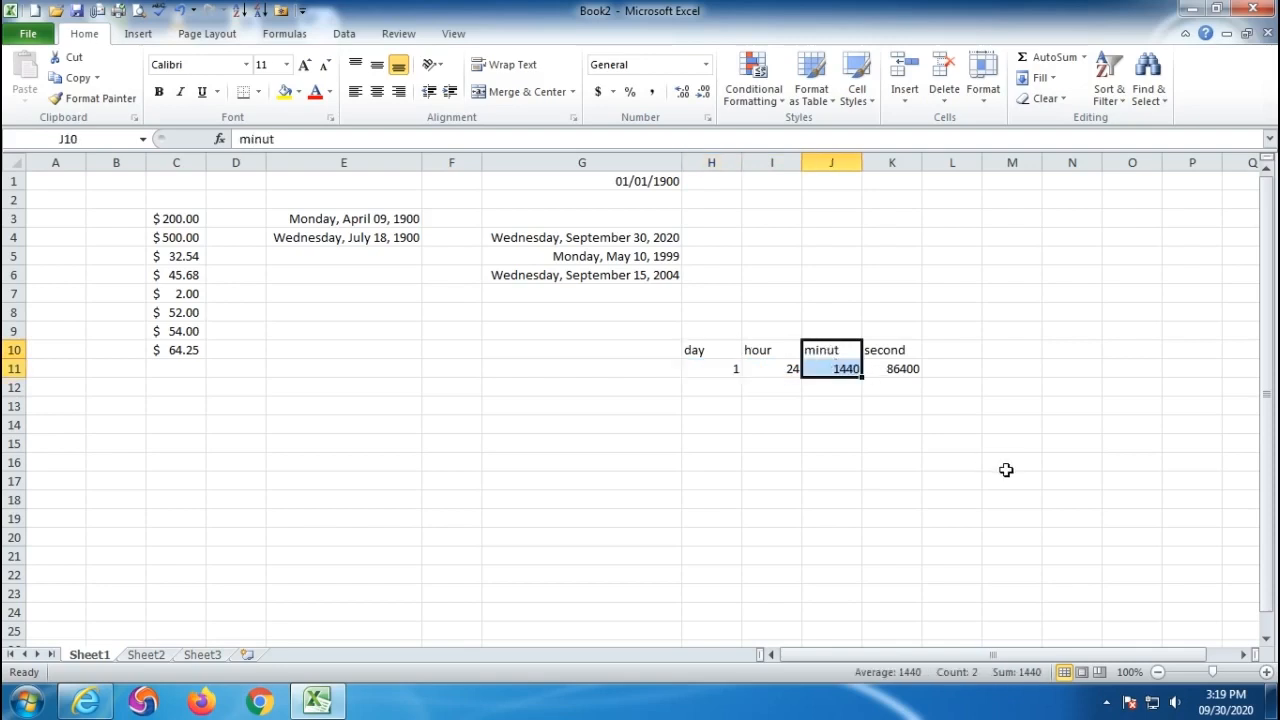
drag(894, 348, 898, 370)
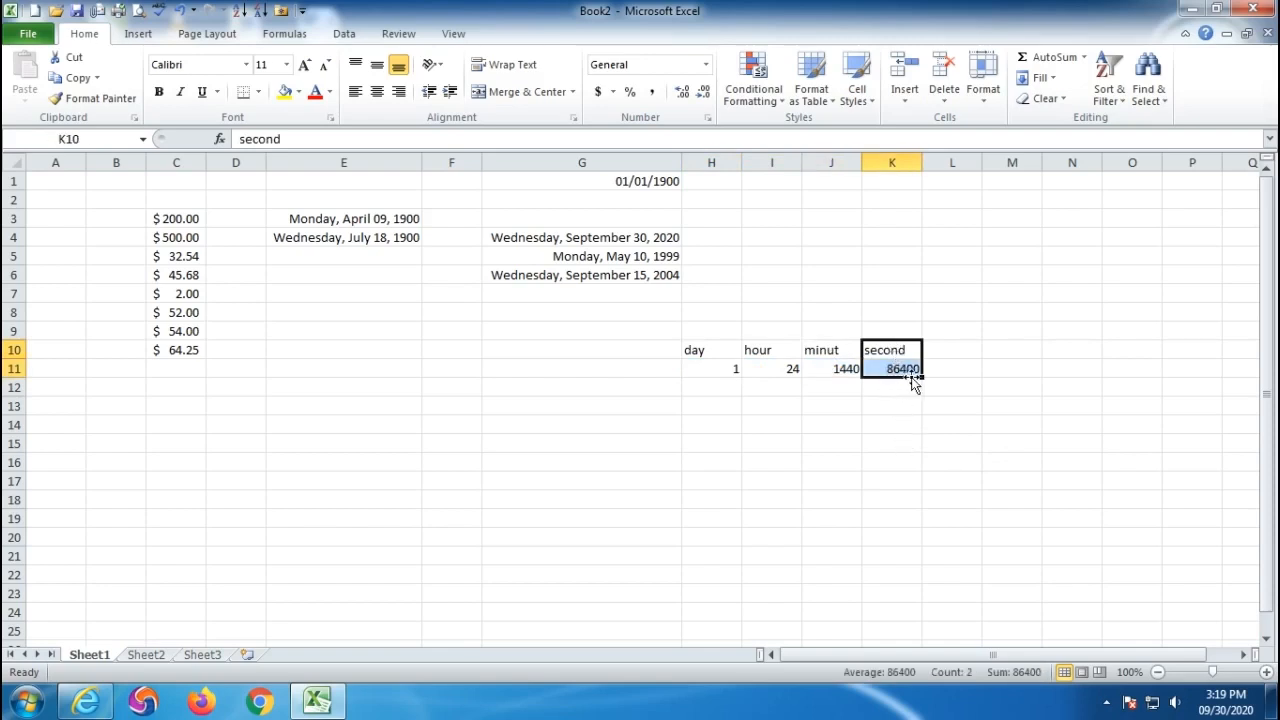
drag(720, 348, 851, 370)
click(705, 66)
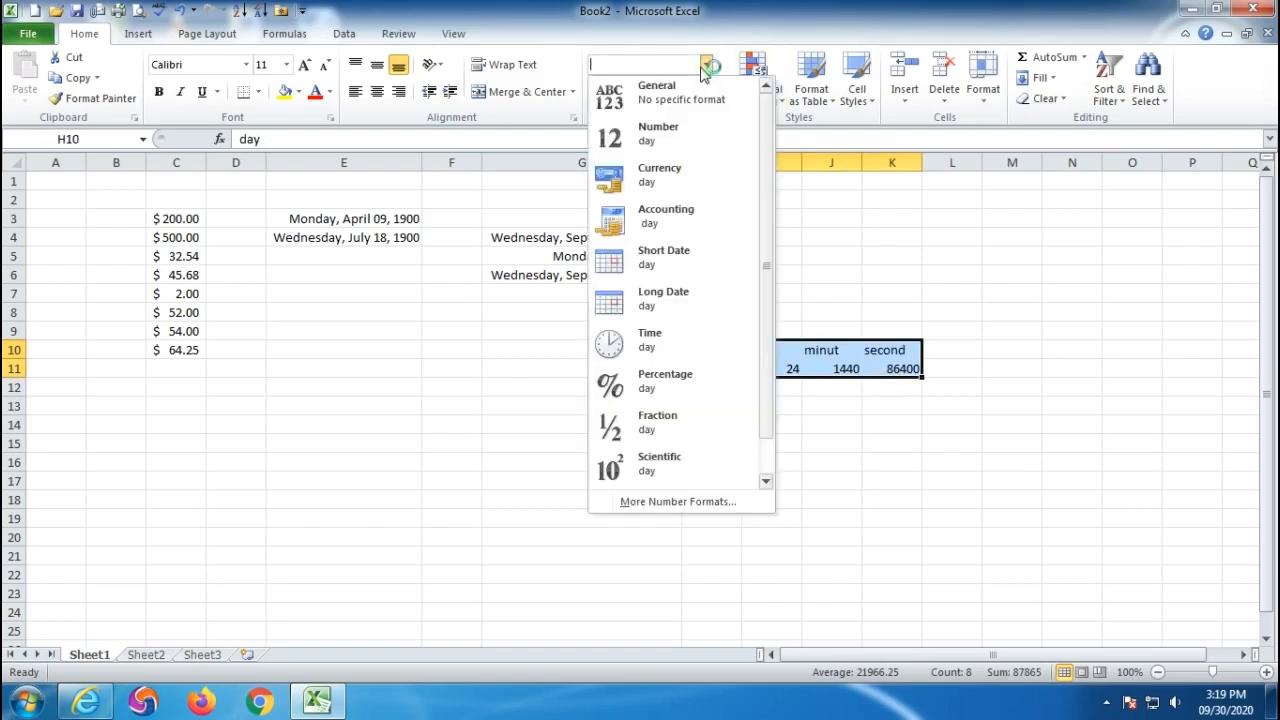
click(852, 455)
- Apply Time format to E8:E16 and enter .25 and .2 in E9:E10
drag(329, 307, 320, 460)
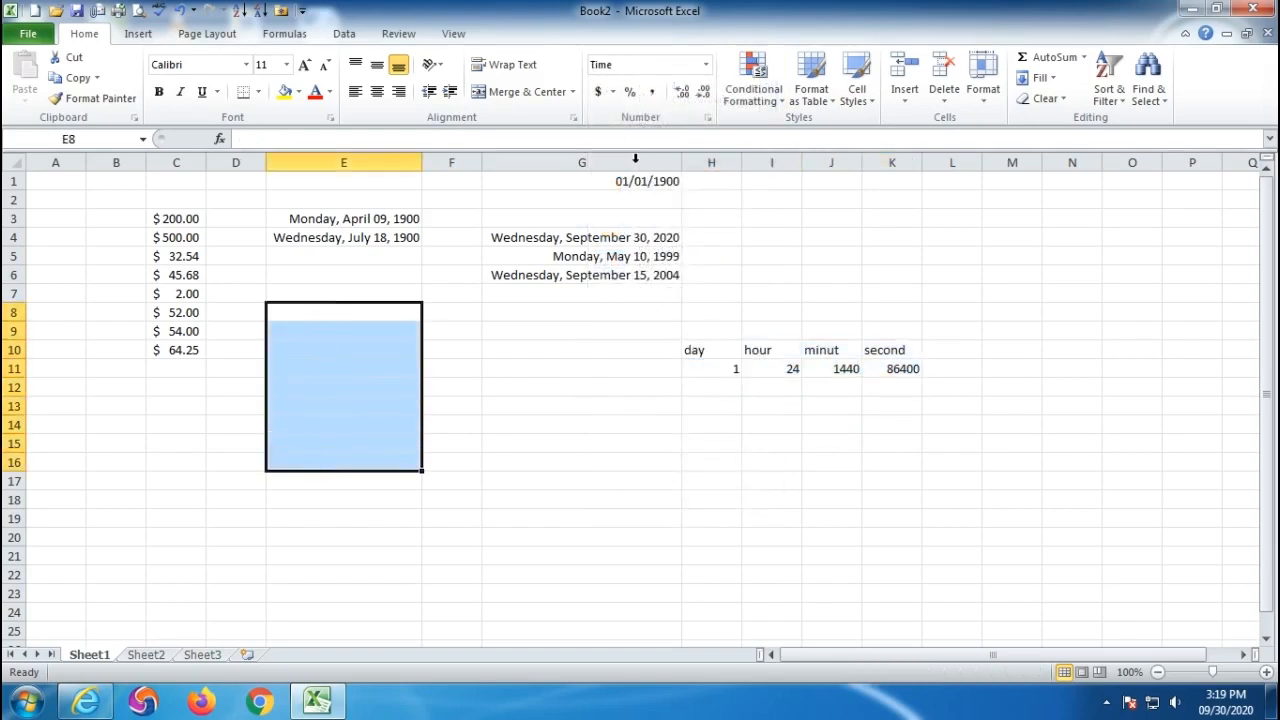
click(705, 64)
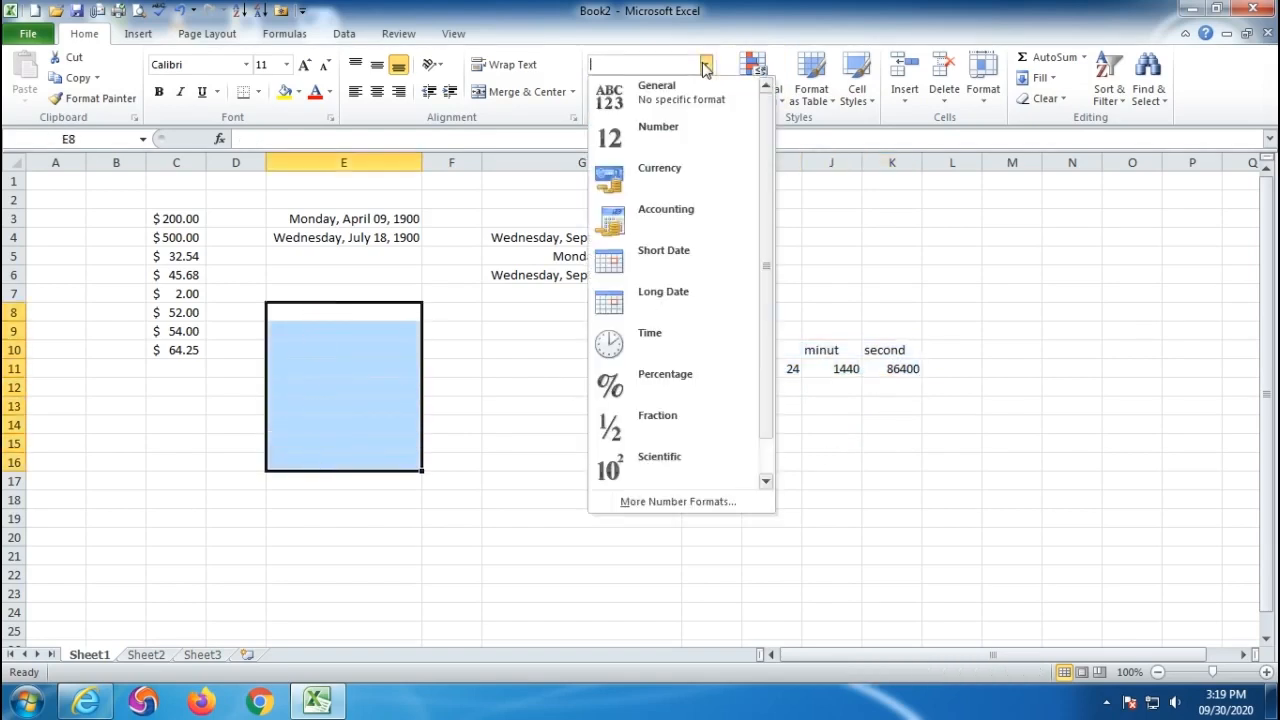
click(650, 336)
click(313, 332)
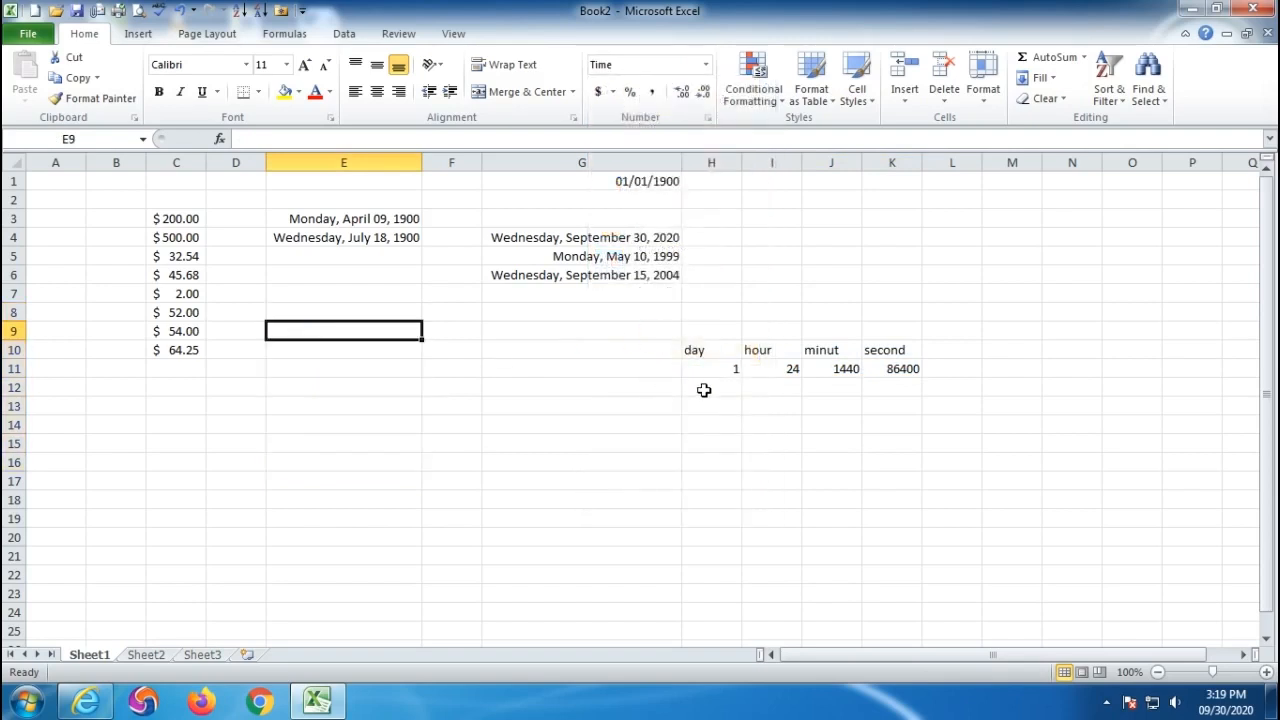
text(.25)
key(Return)
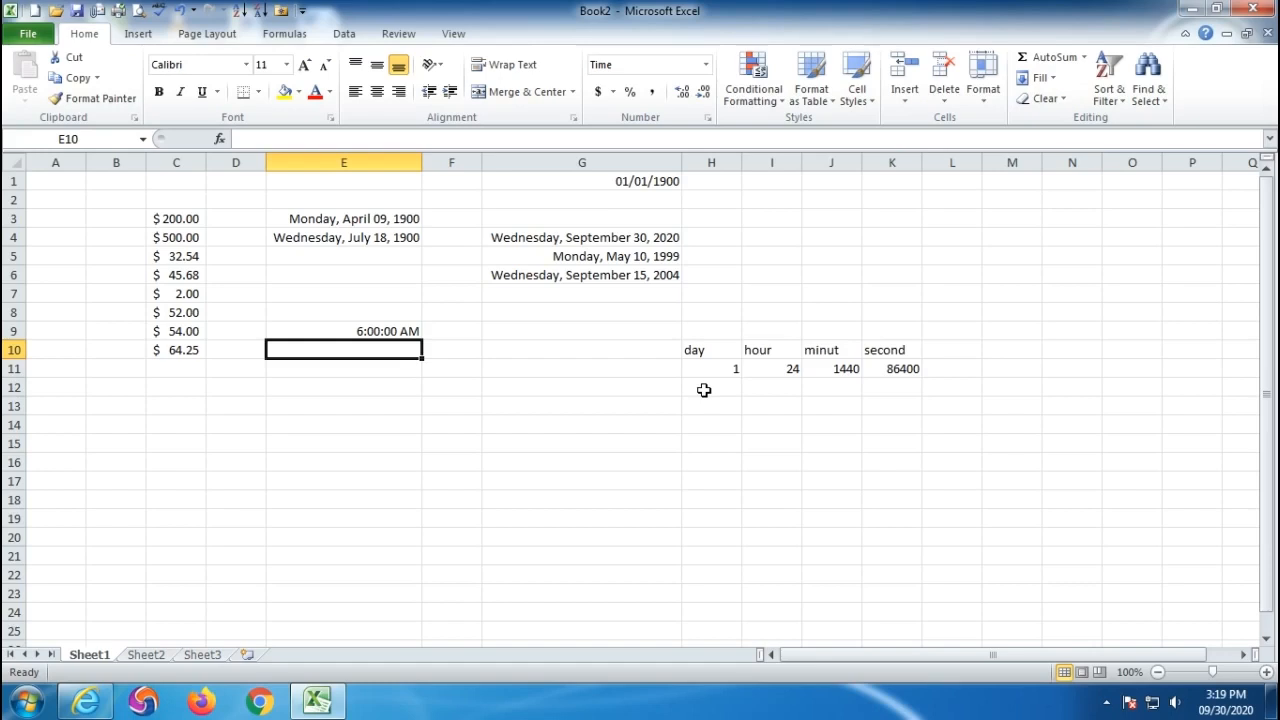
text(.2)
key(Return)
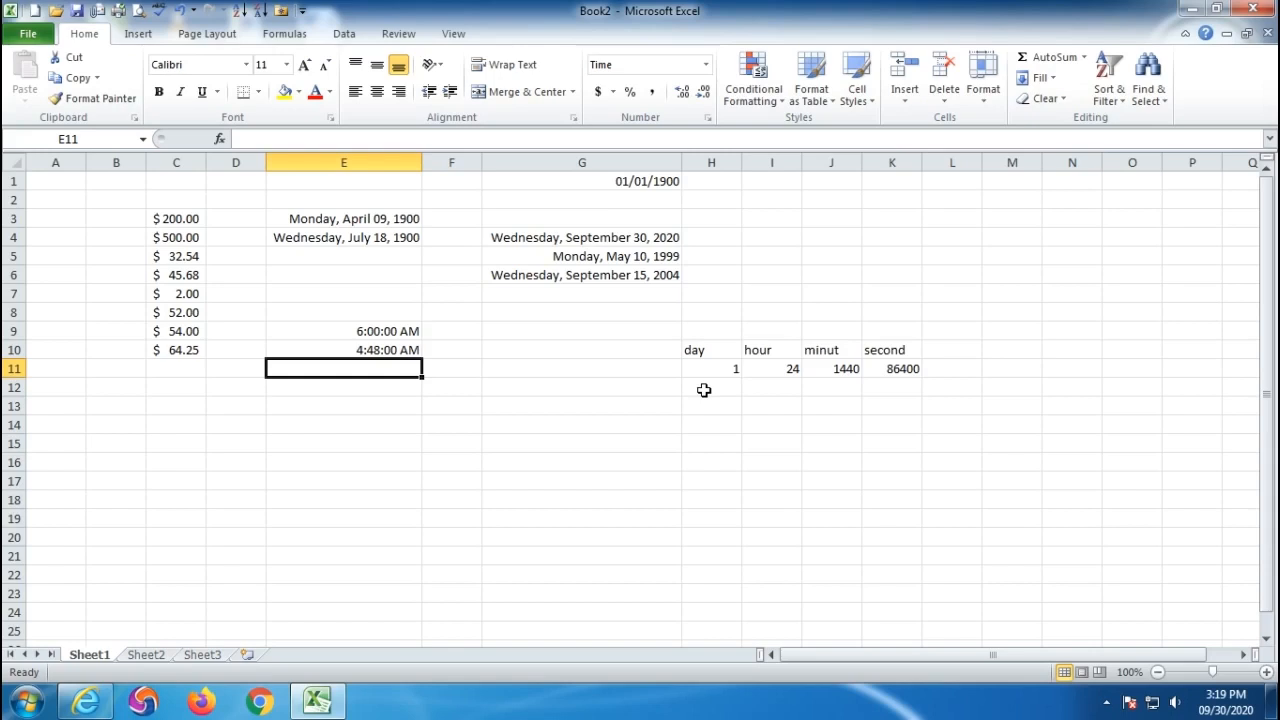
- Enter .25 in E11 and .625 in E12, shown as 6:00:00 AM and 3:00:00 PM
drag(700, 348, 899, 372)
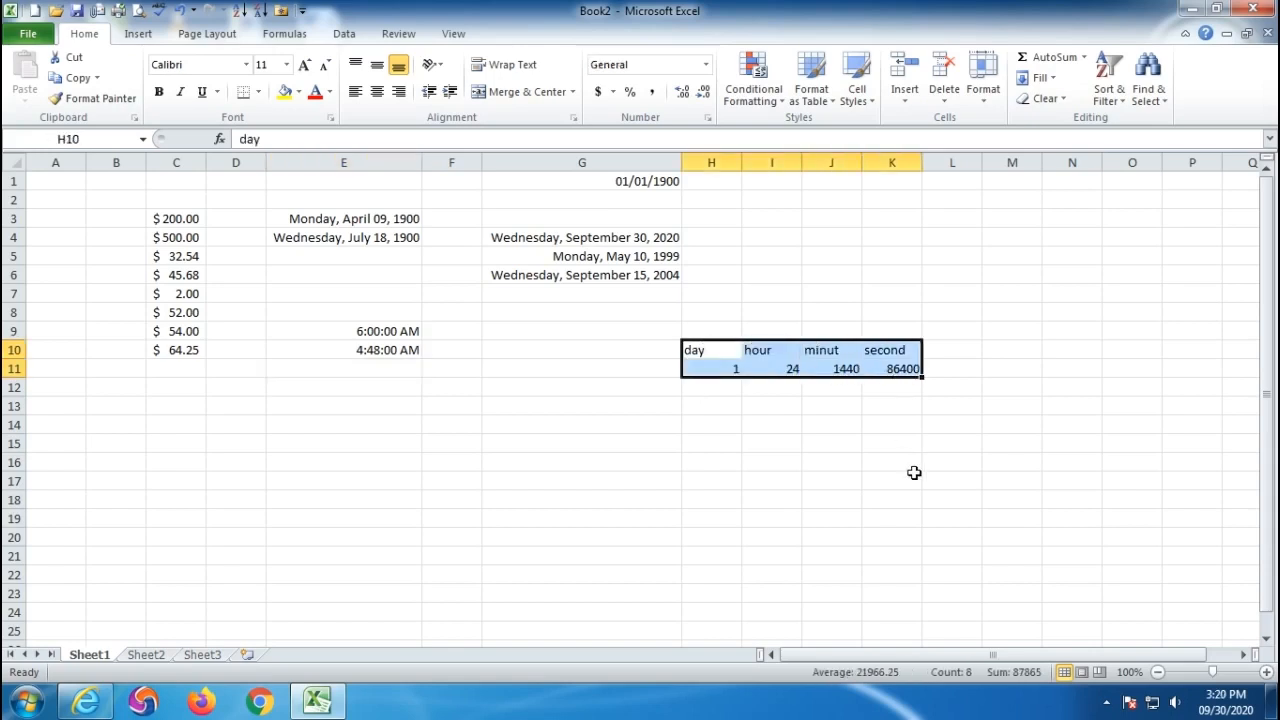
click(365, 370)
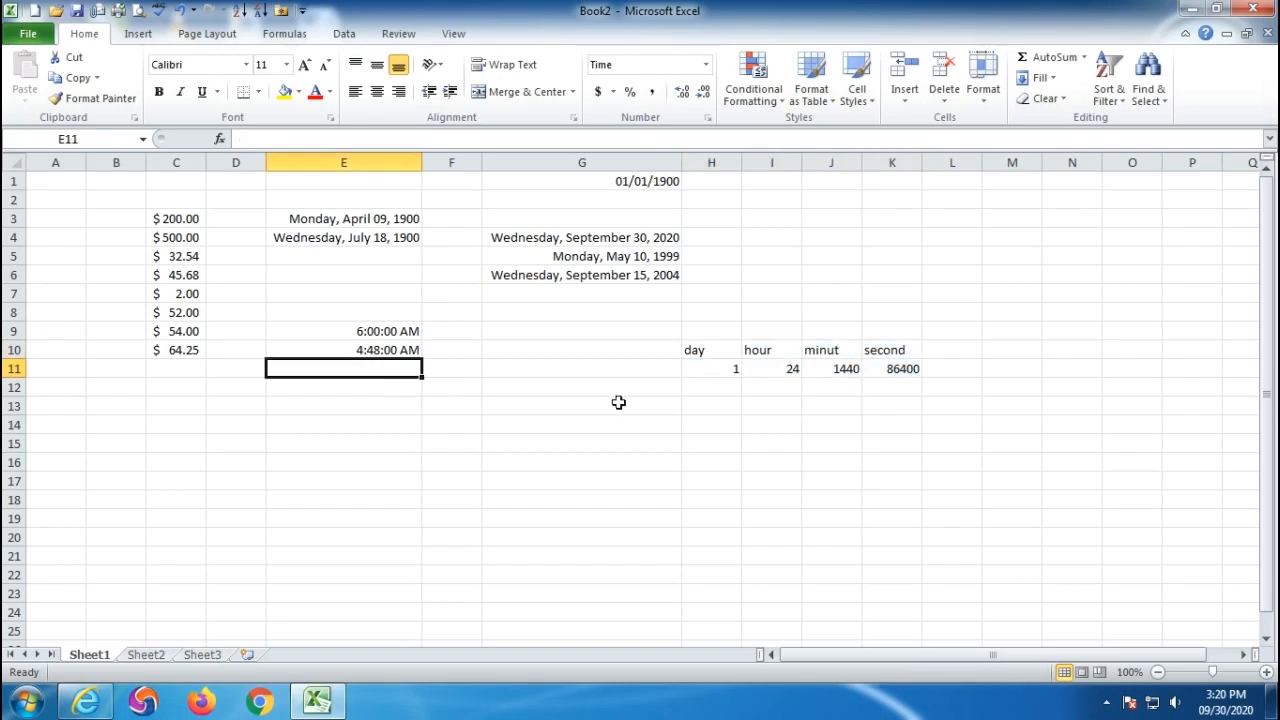
text(.25)
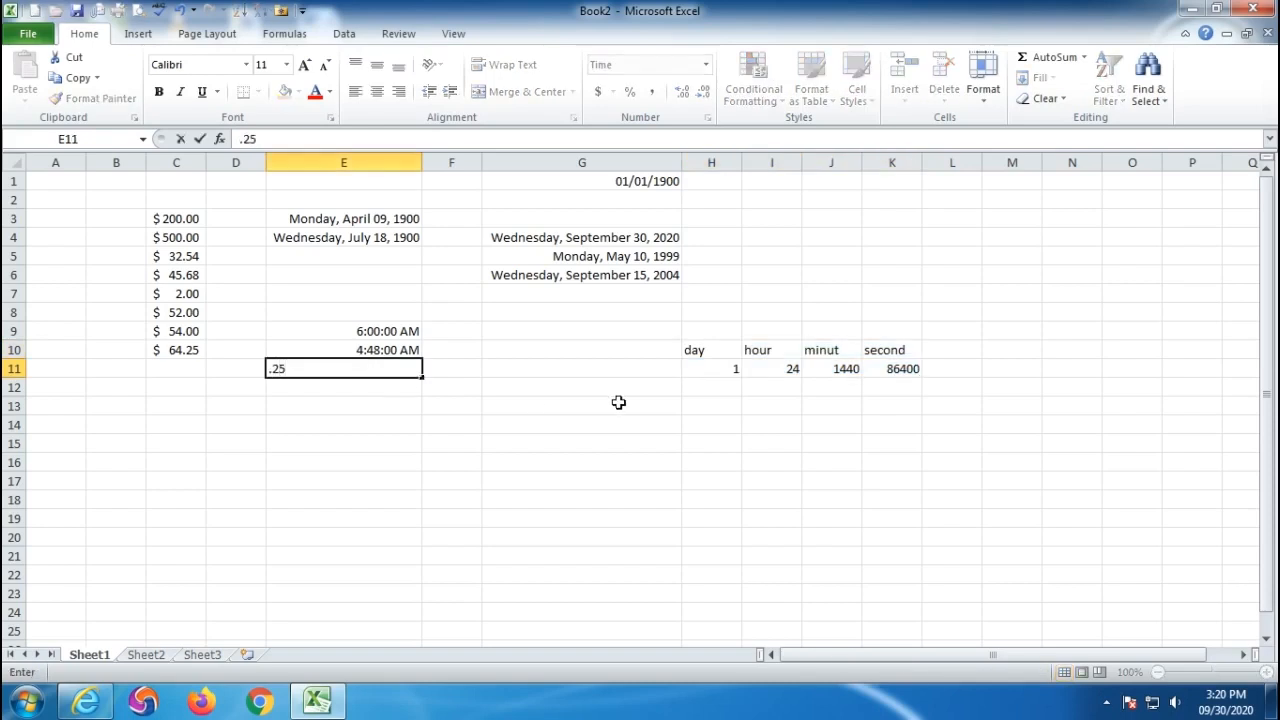
key(Return)
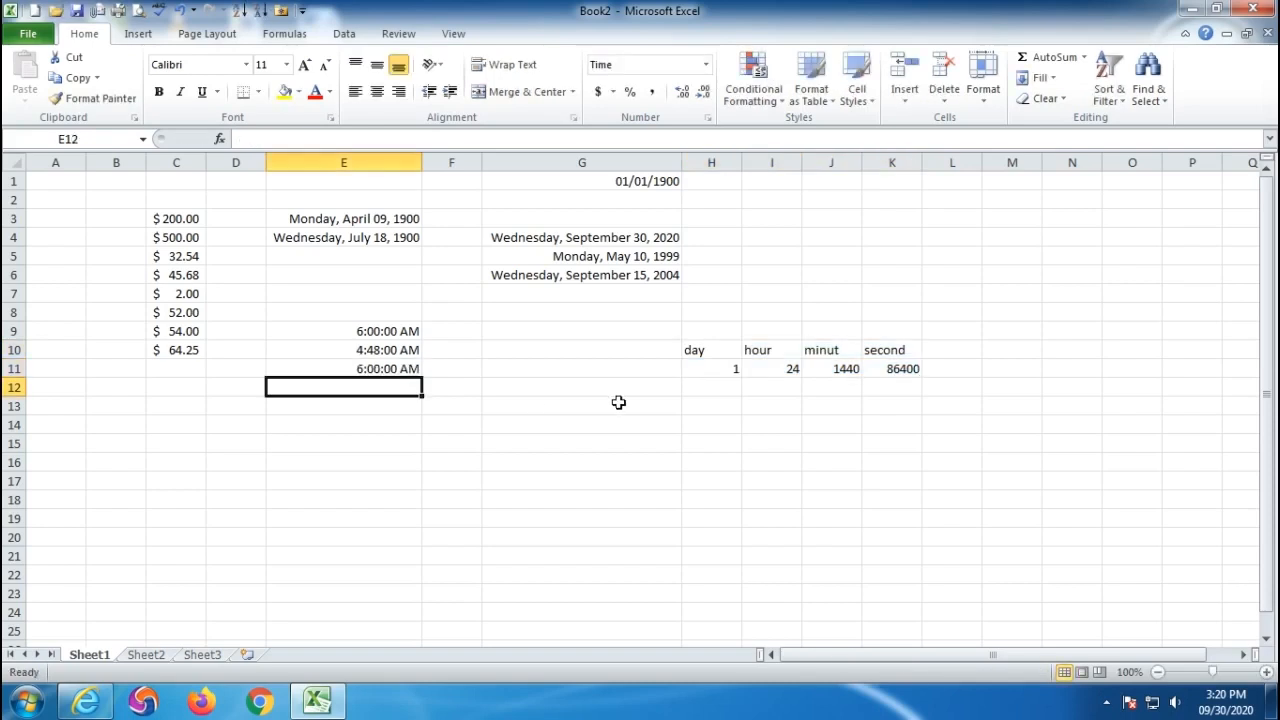
text(.625)
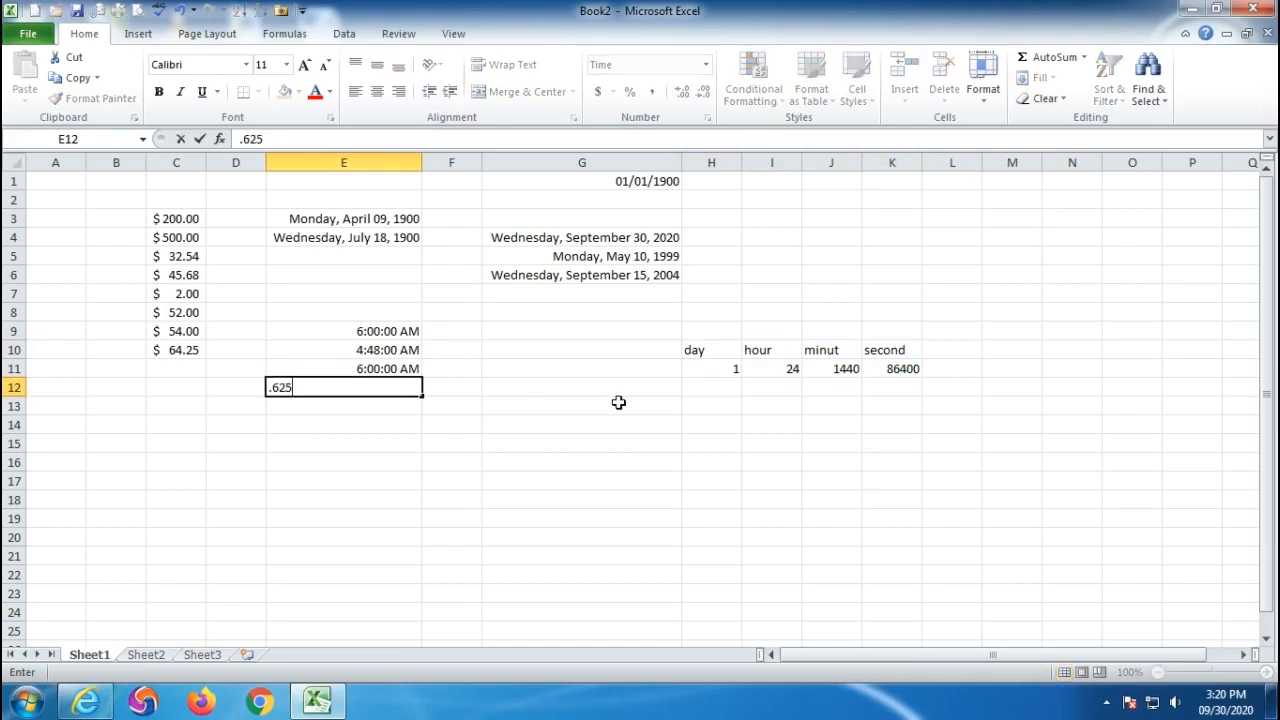
key(Return)
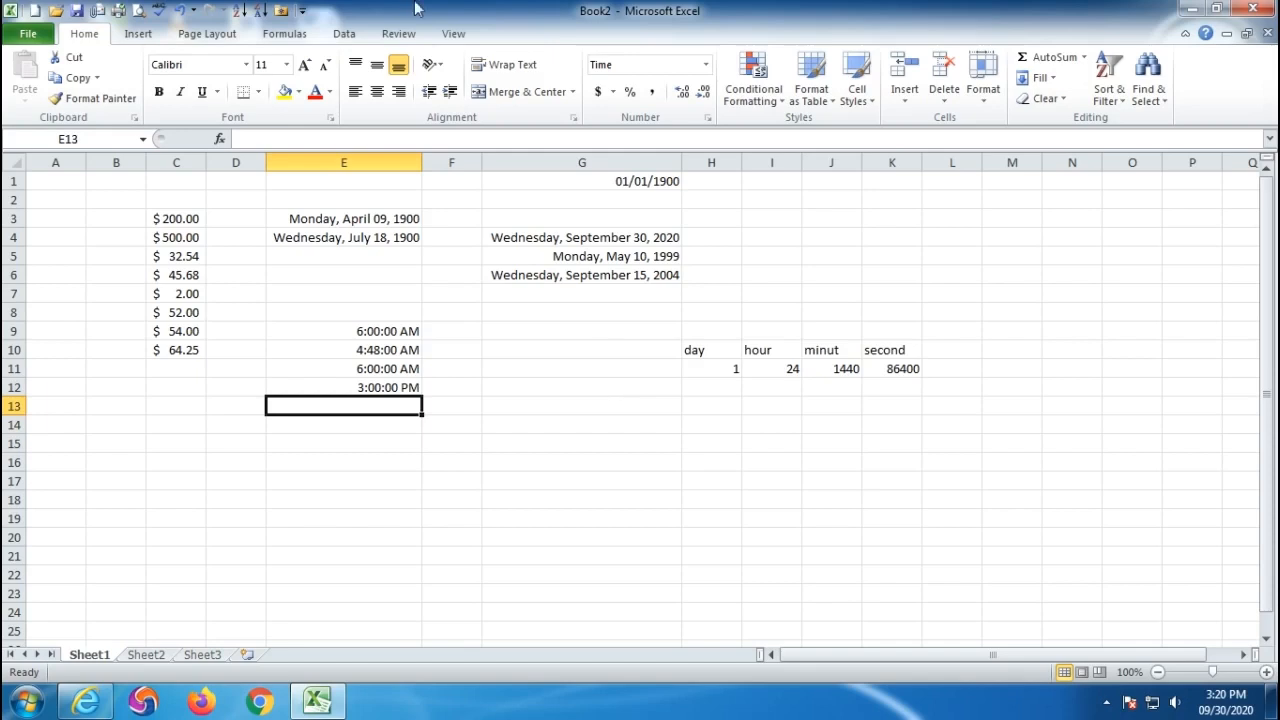
click(371, 476)
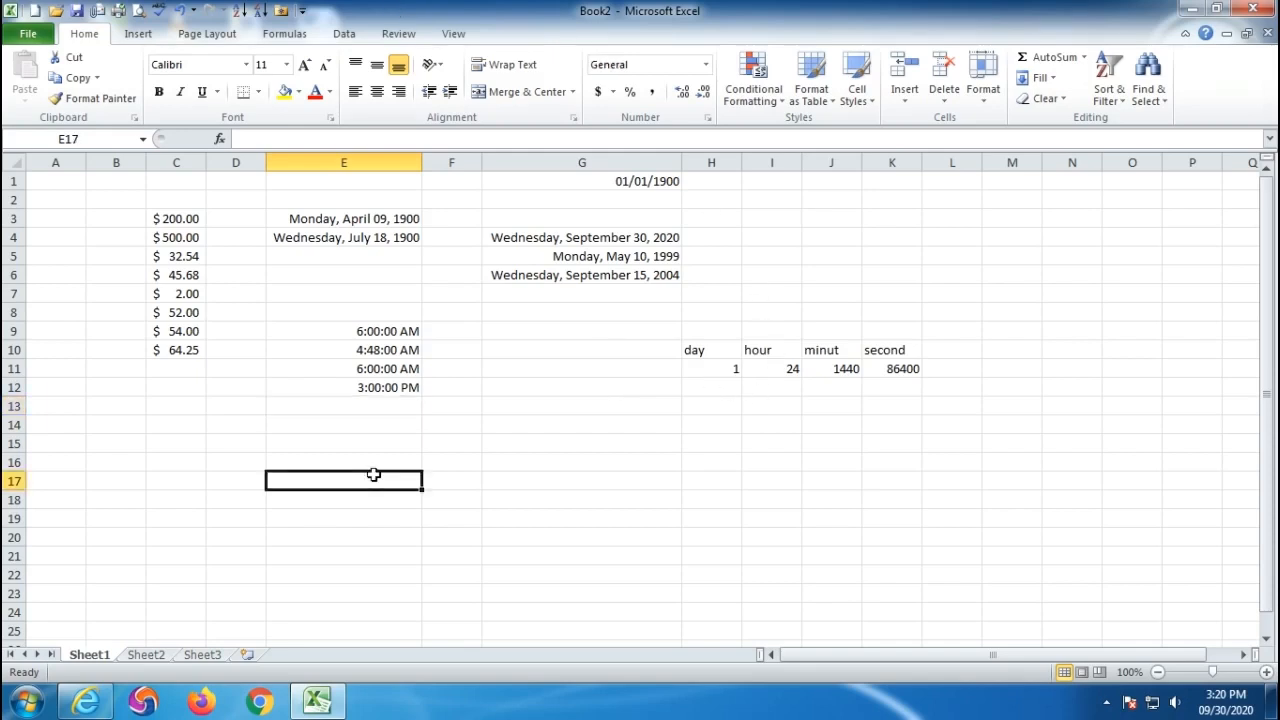
- Select the entire sheet and delete all its contents
click(706, 64)
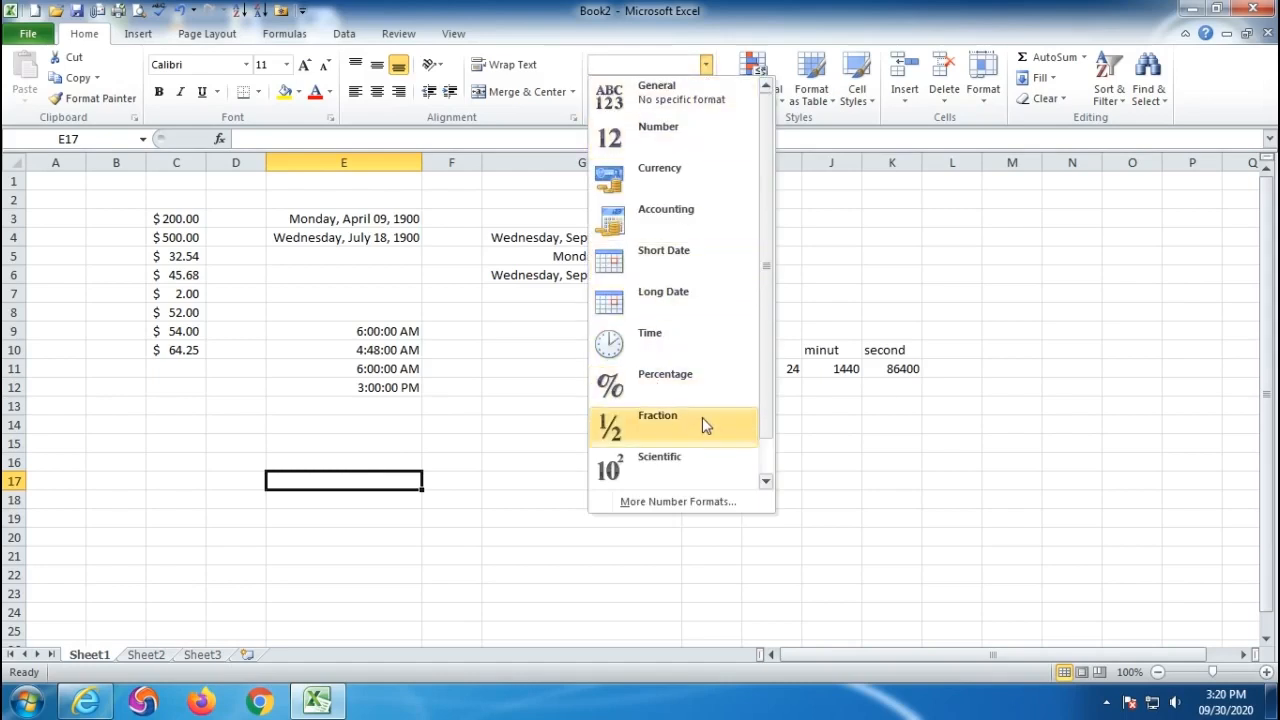
click(937, 511)
click(829, 534)
key(ctrl+a)
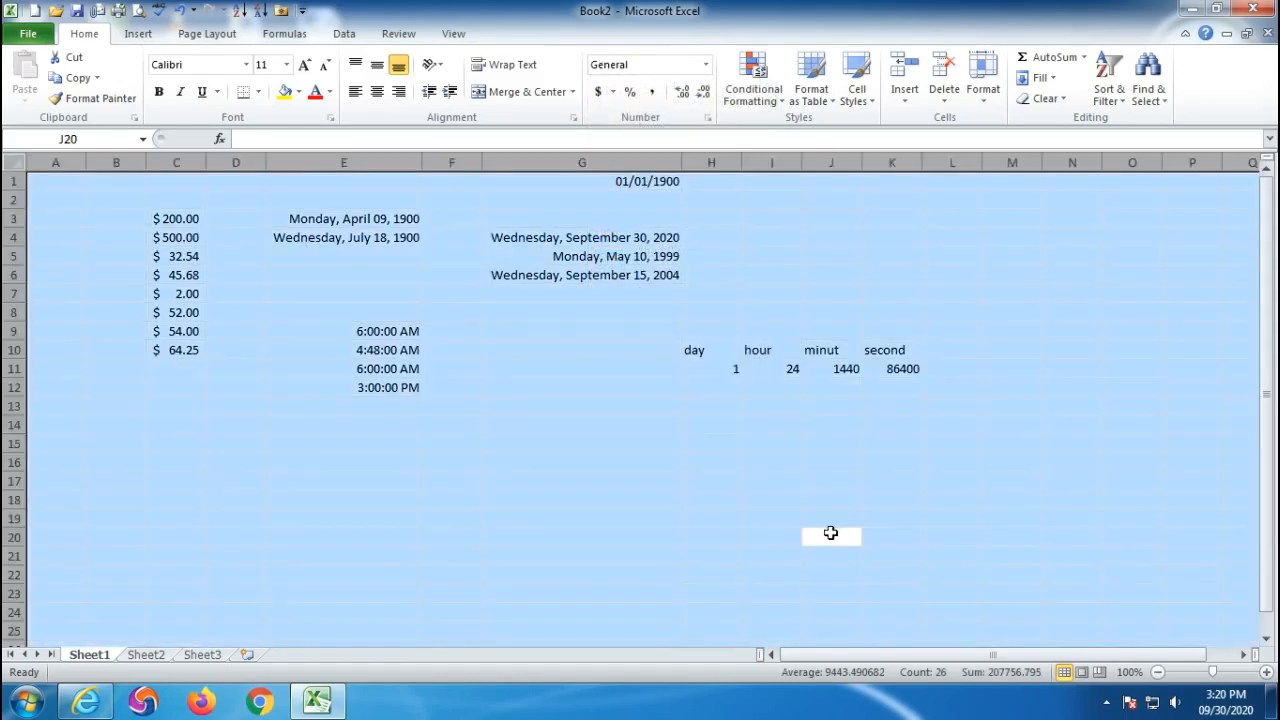
key(Delete)
- Enter 5, 6, 4 and 1 in D4:D7, then select column C from C4 down
click(220, 258)
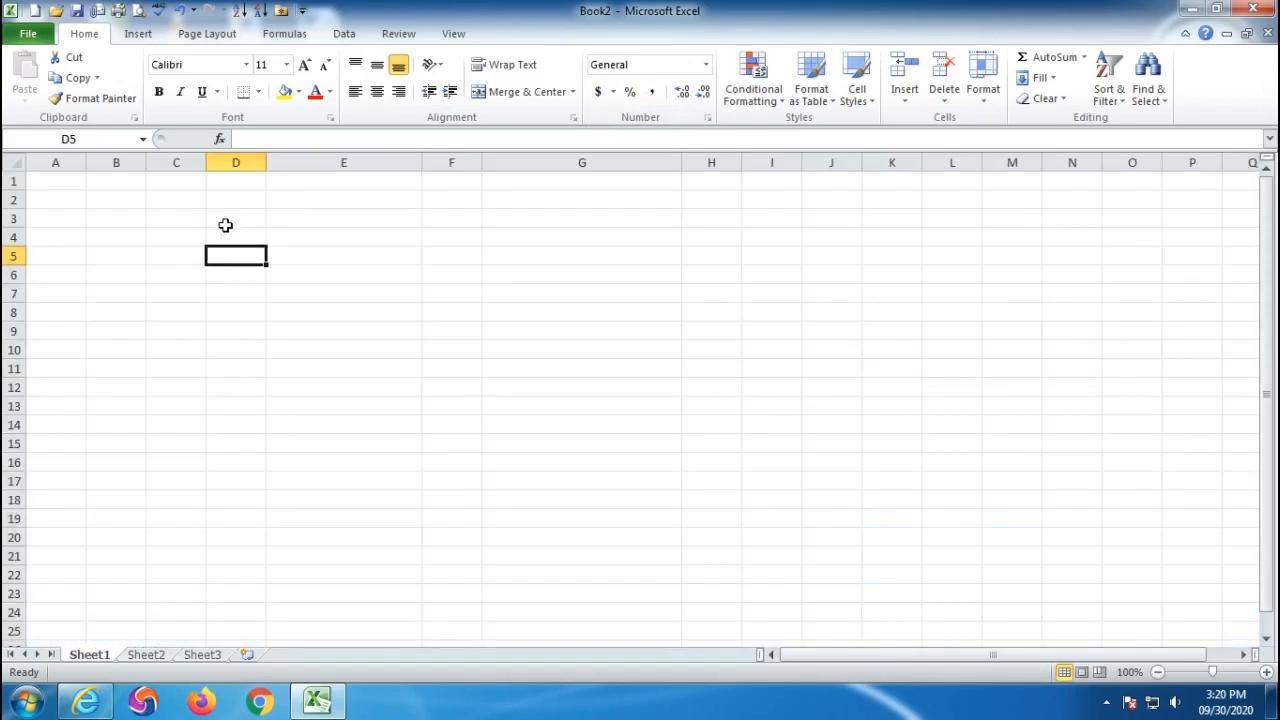
click(248, 238)
text(5)
key(Return)
text(6)
key(Return)
text(4)
key(Return)
text(1)
key(Return)
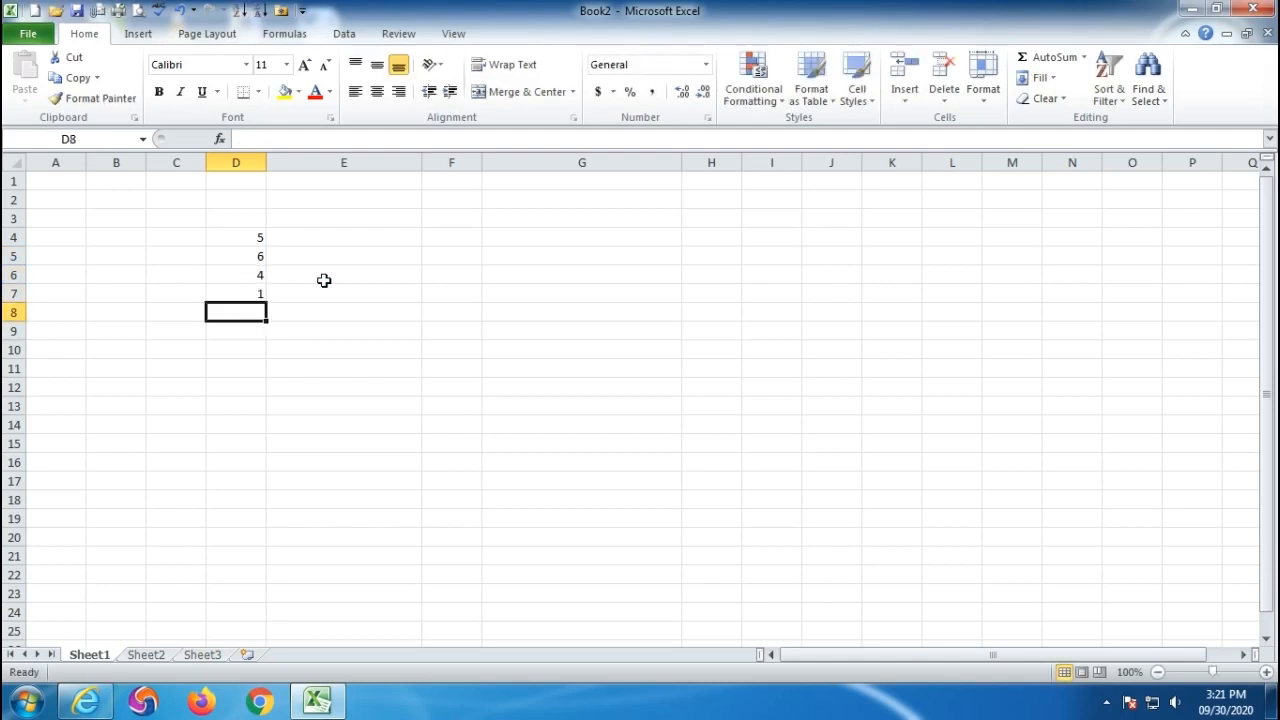
drag(177, 238, 174, 338)
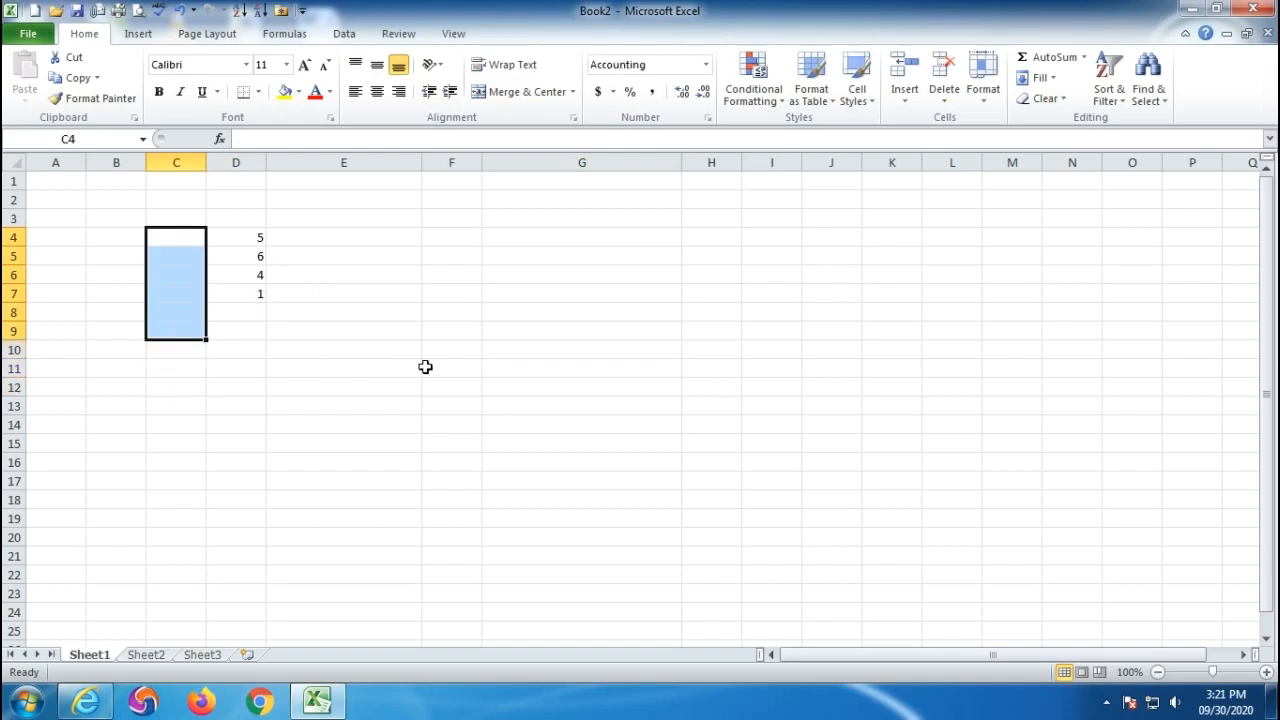
- Format C4:C7 as Percentage and enter 10, 20%, 60% and 50%
click(705, 64)
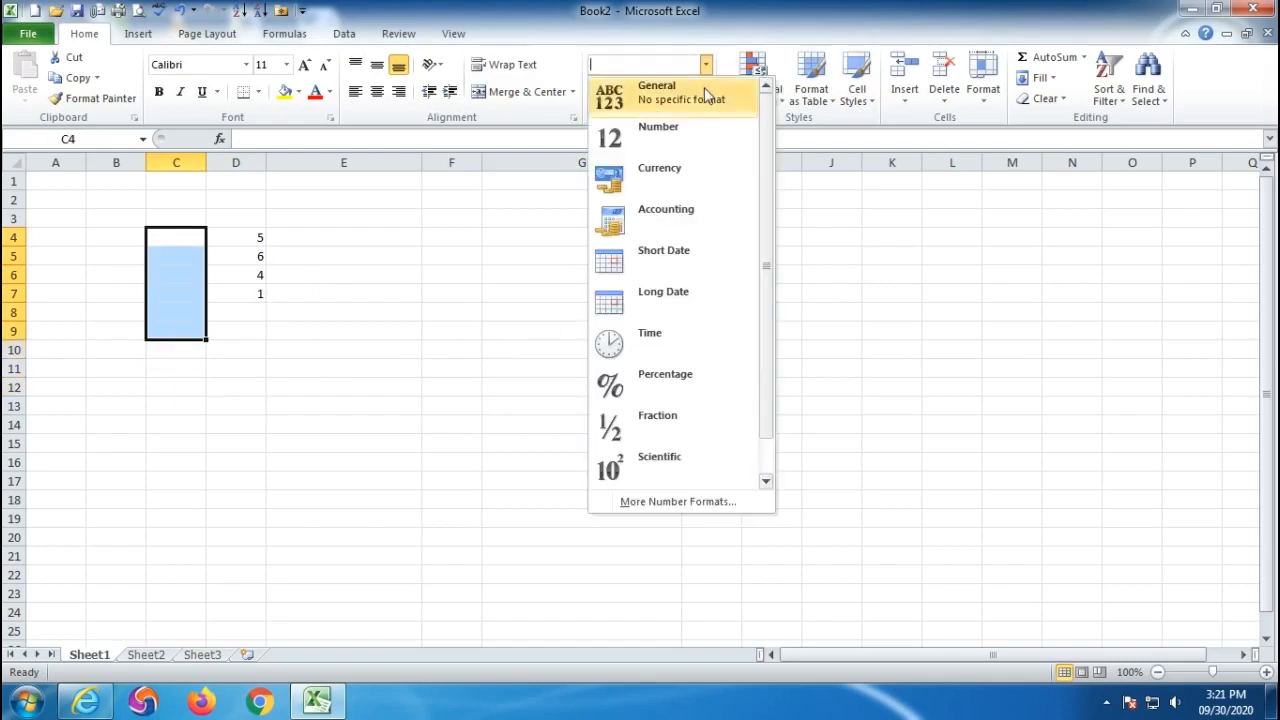
click(659, 375)
click(181, 238)
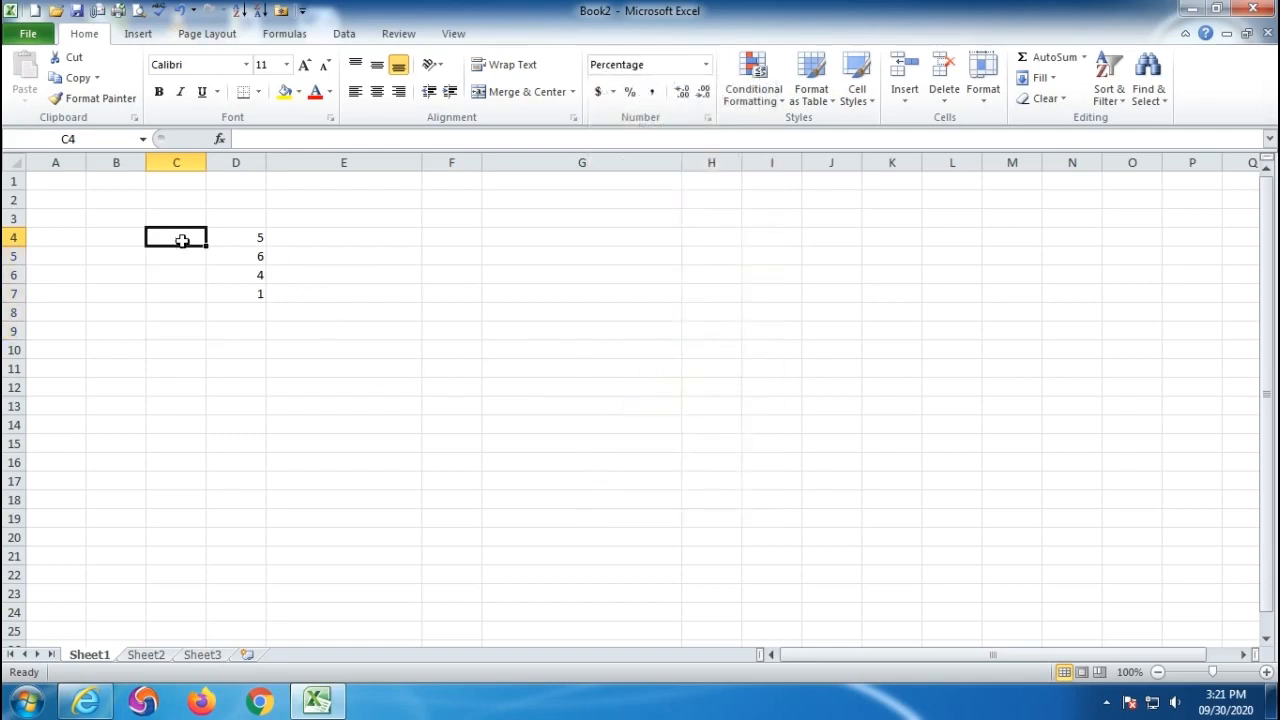
text(10)
key(Return)
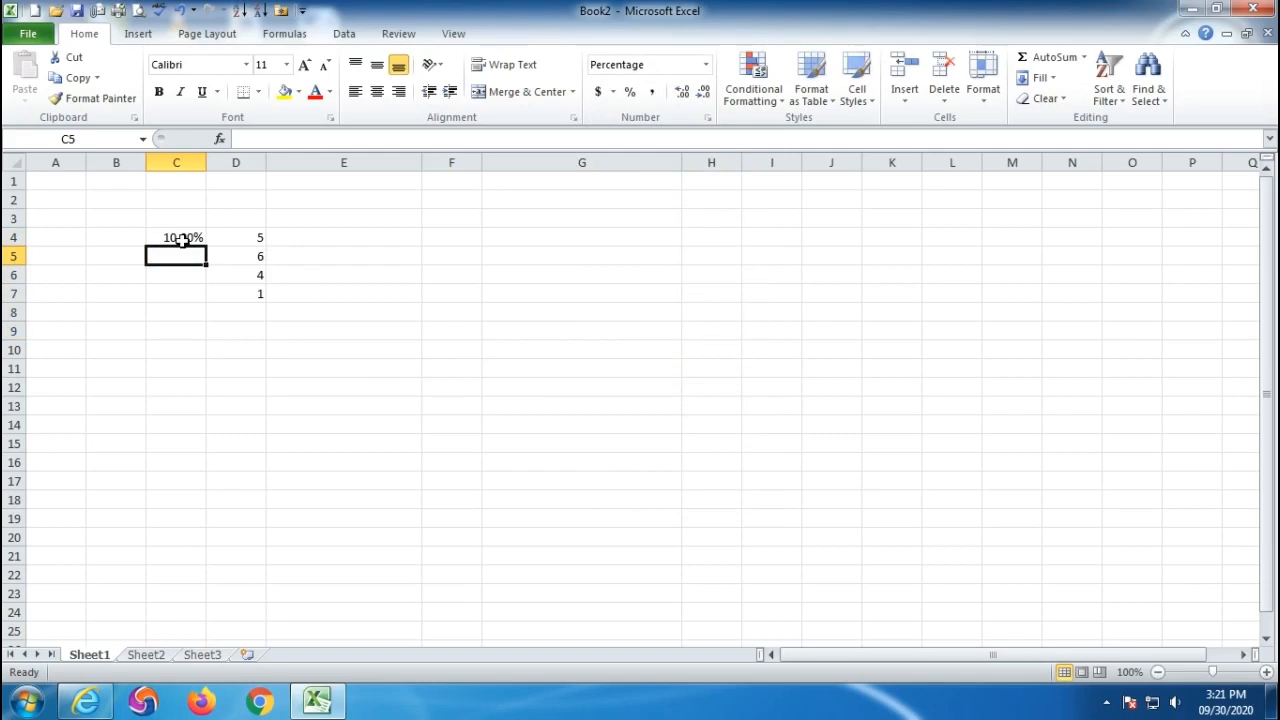
text(20%)
key(Return)
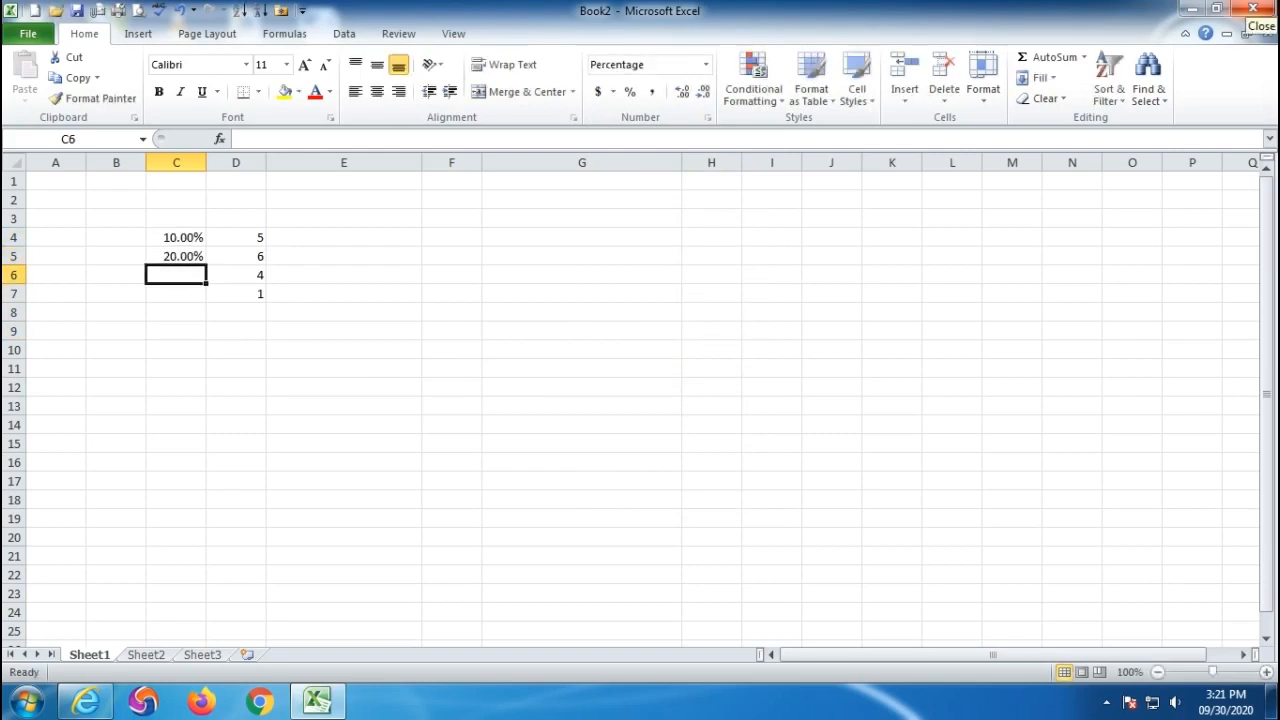
text(60%)
key(Return)
text(50%)
key(Return)
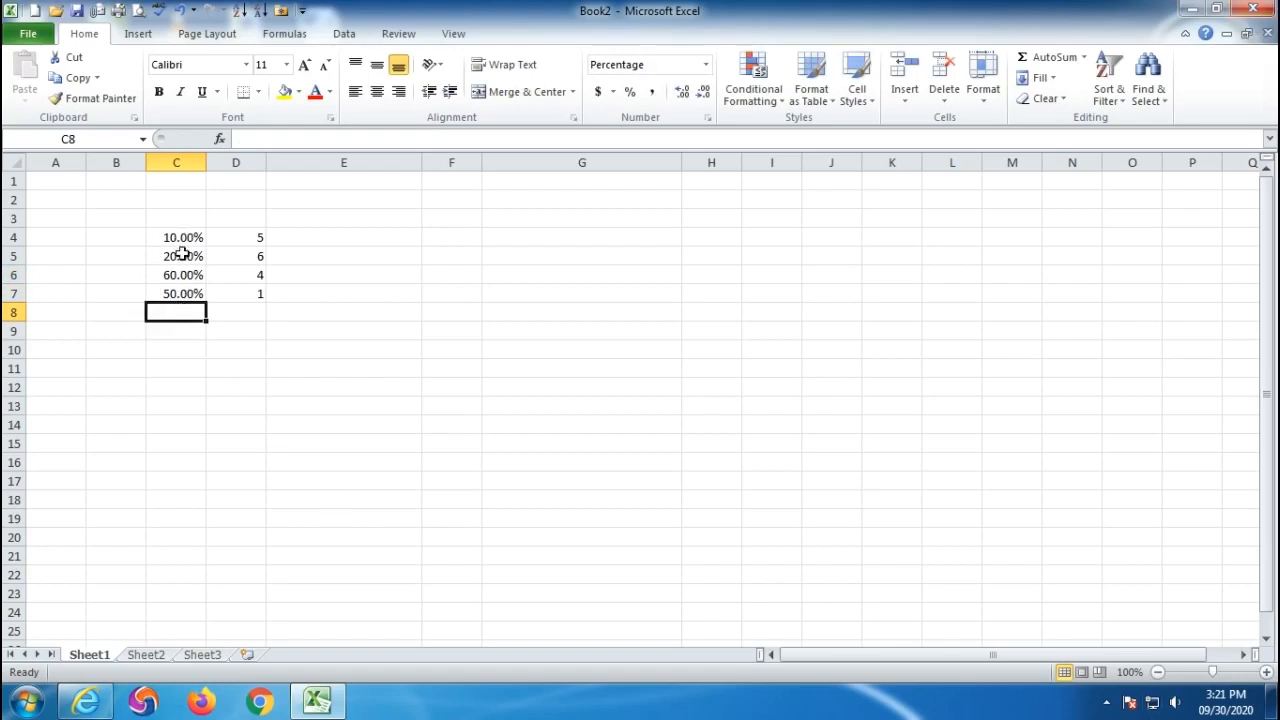
- Remove both decimal places from the C4:C7 percentages to show whole percents
drag(177, 237, 177, 293)
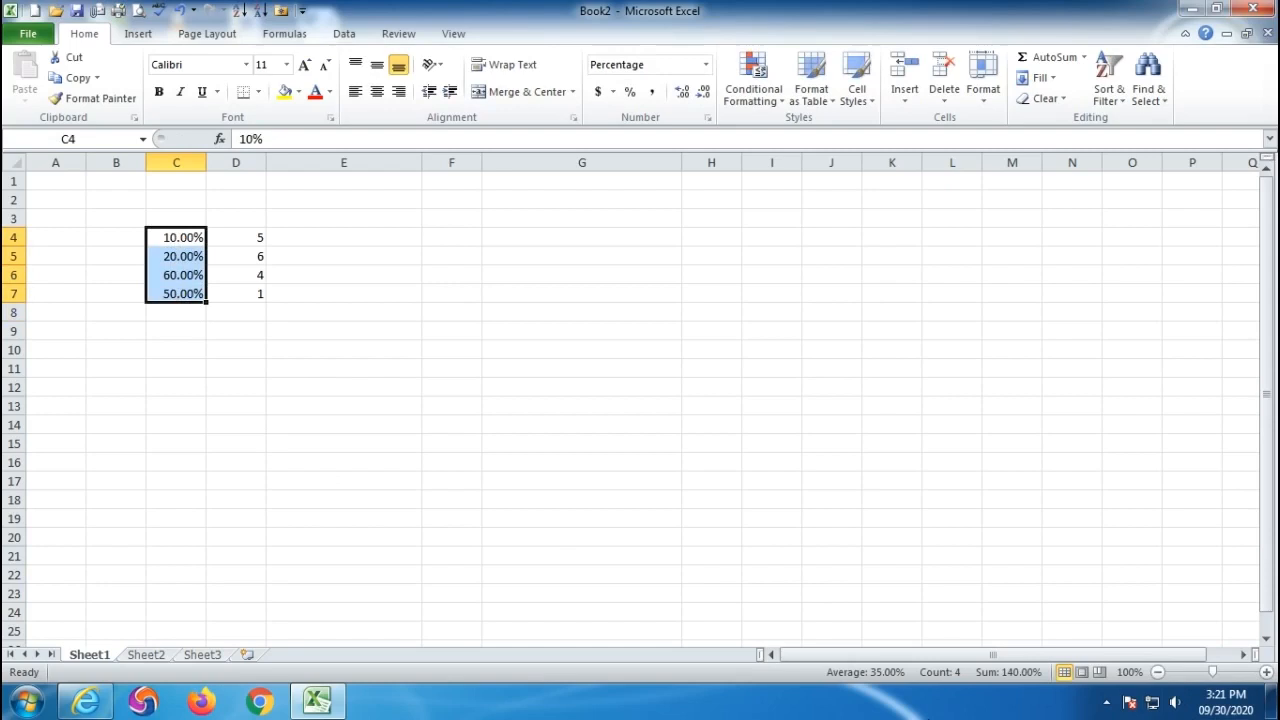
click(703, 97)
click(703, 97)
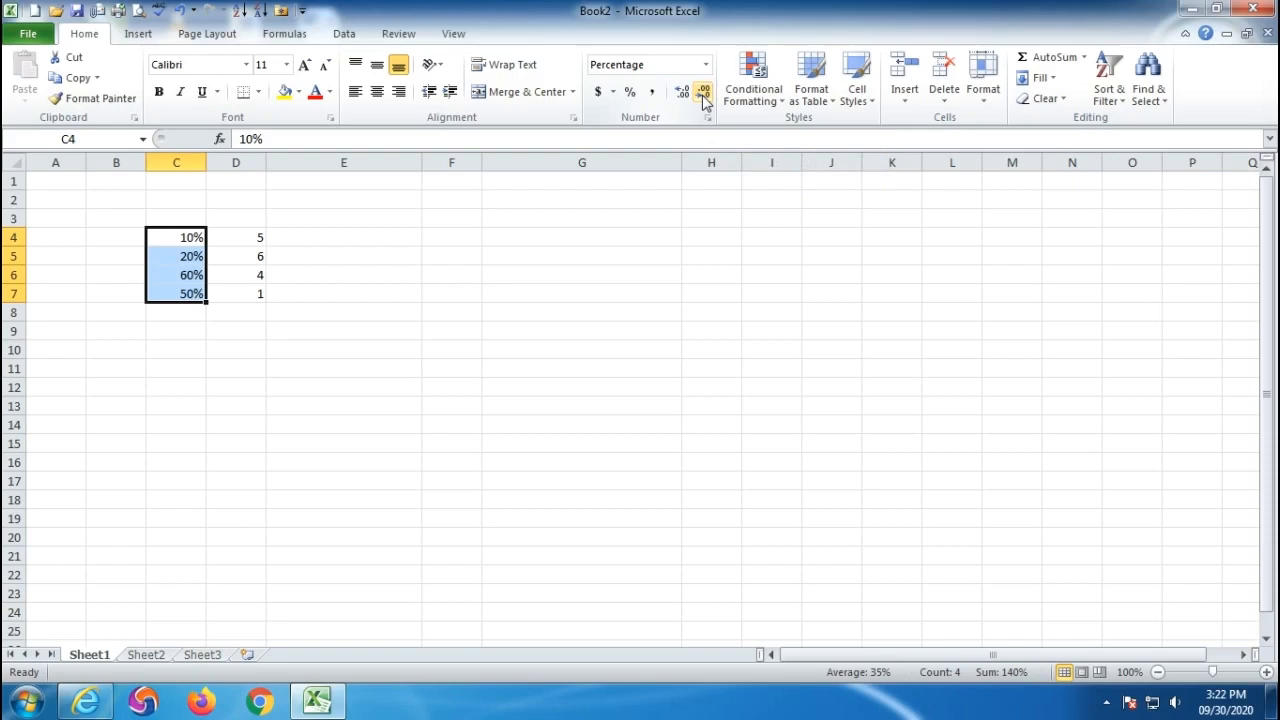
- Show D4:D7 as whole percentages: 500%, 600%, 400% and 100%
drag(238, 237, 236, 294)
drag(237, 295, 237, 295)
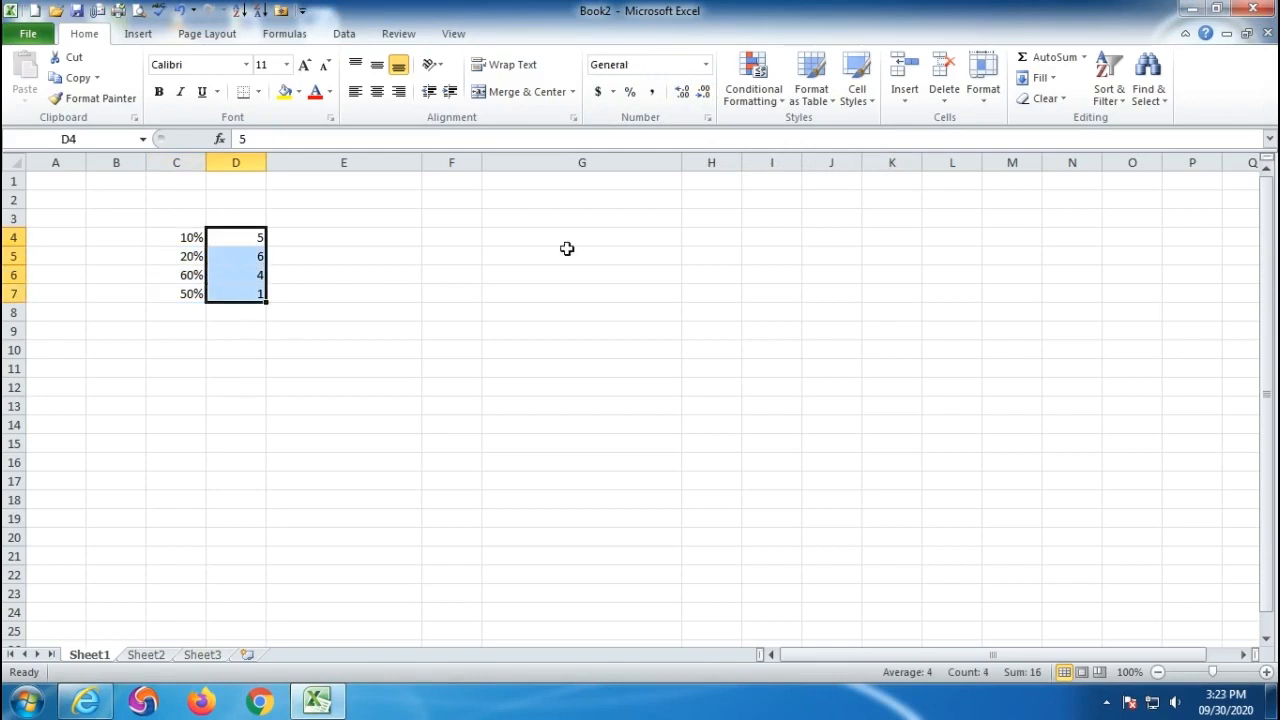
click(705, 64)
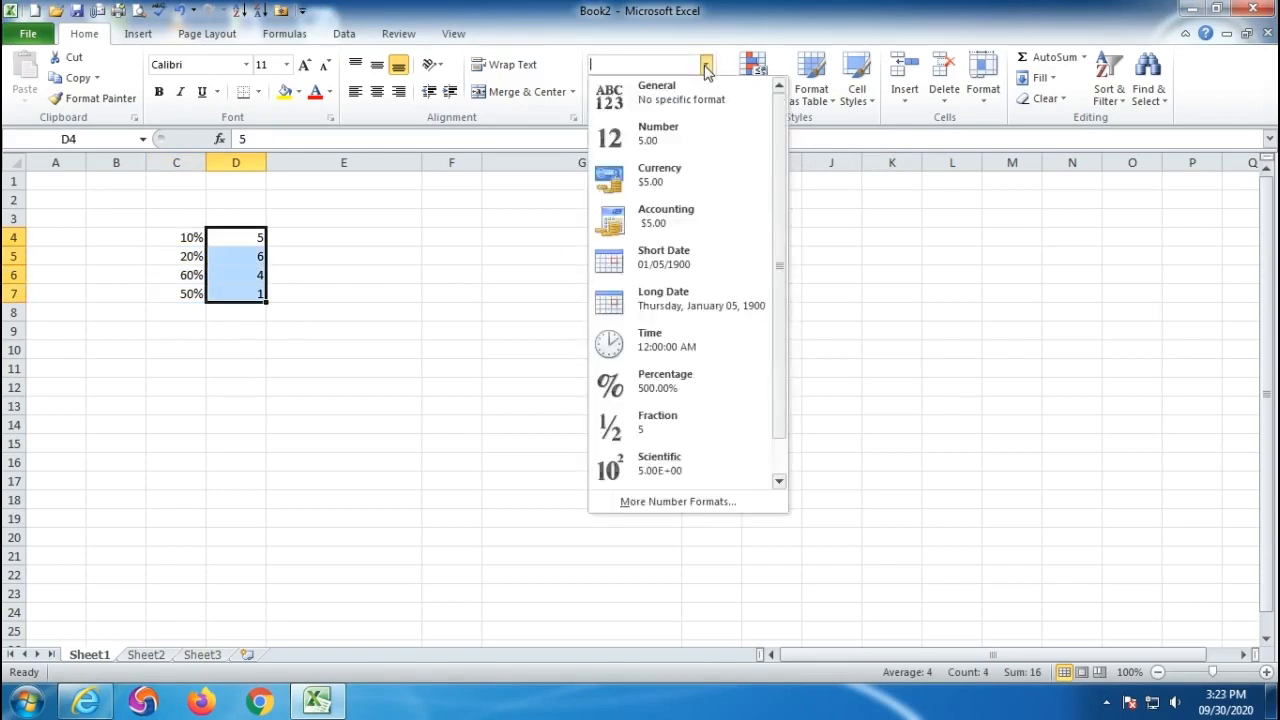
click(679, 389)
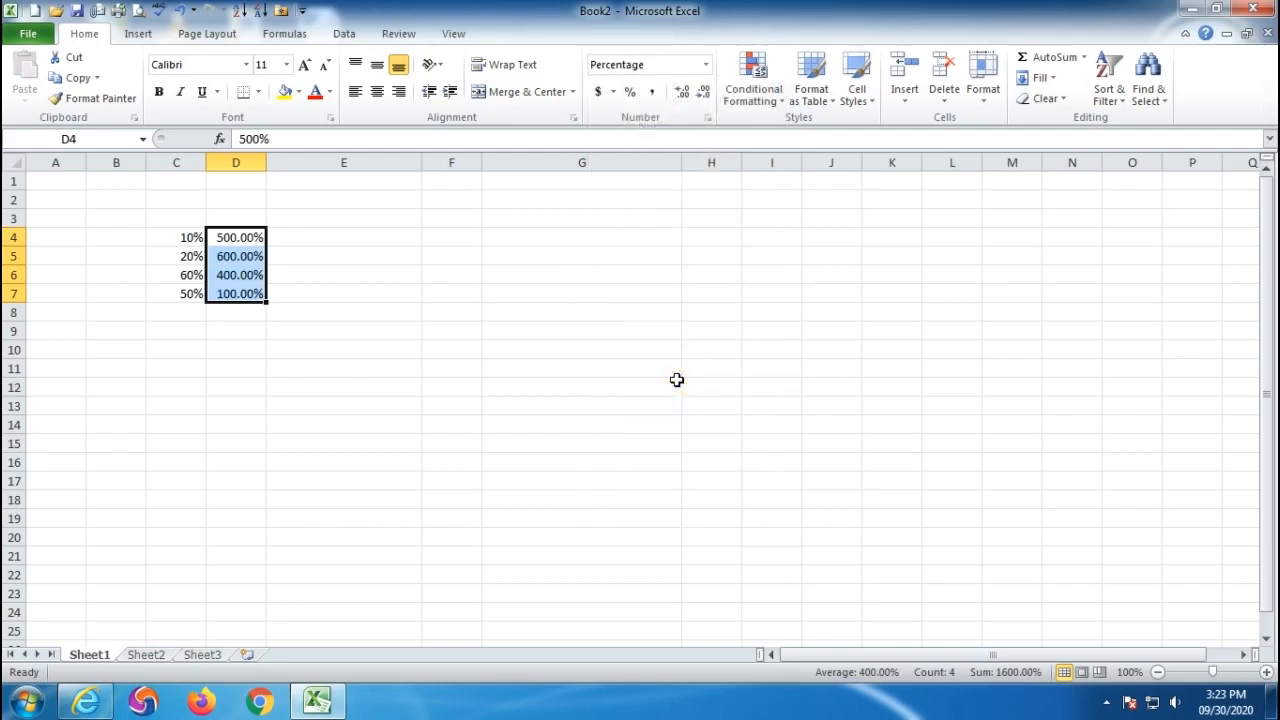
click(703, 93)
click(703, 93)
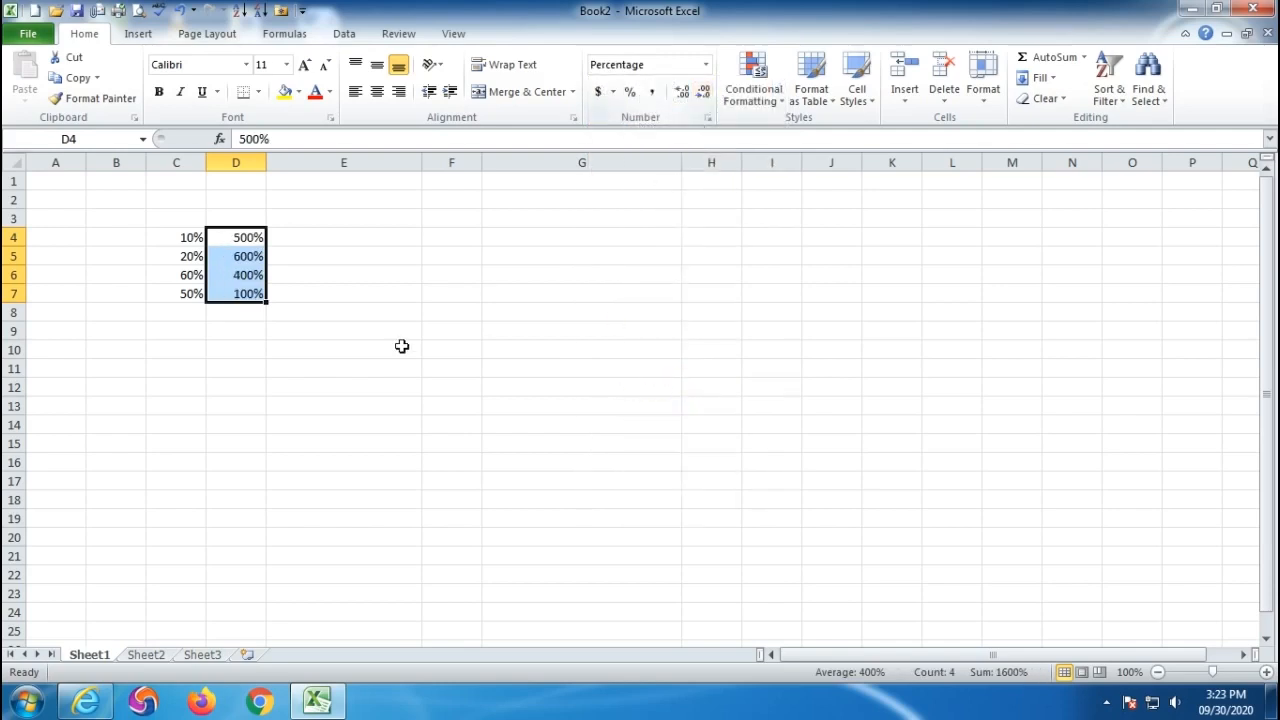
- Reset D4 alone to General format so it shows 5
click(230, 333)
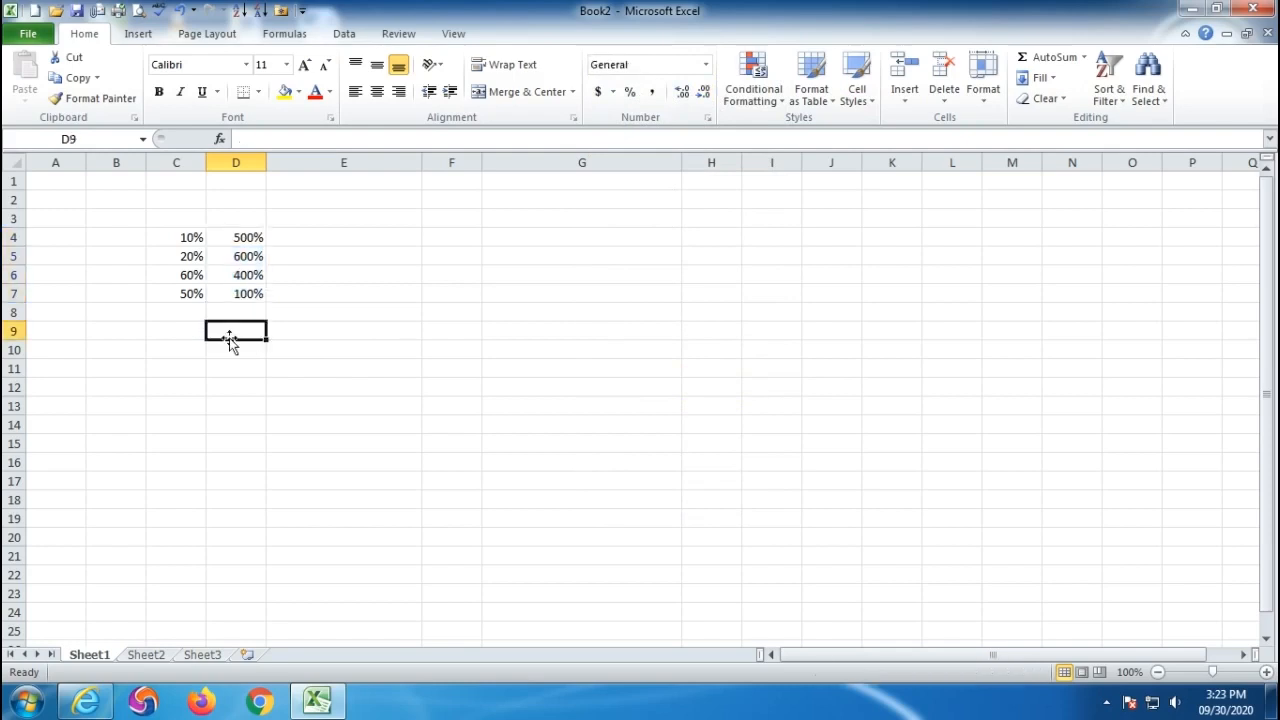
drag(234, 237, 232, 305)
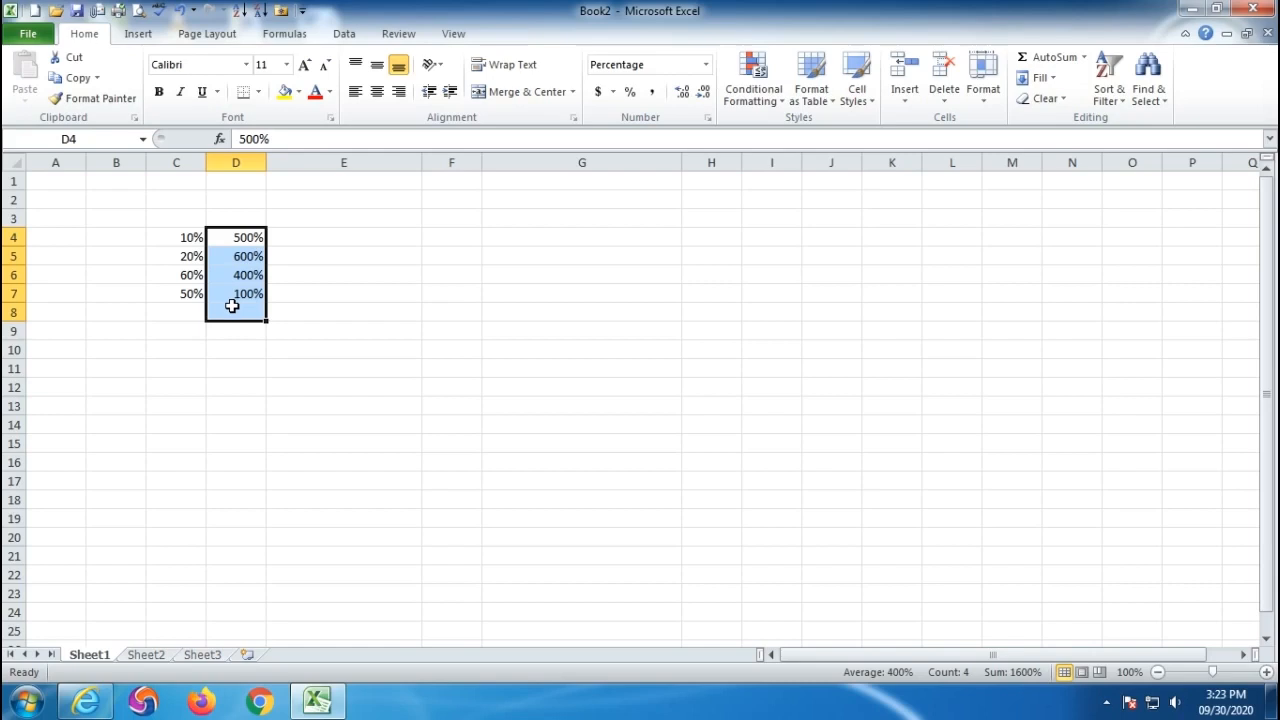
click(337, 414)
click(238, 237)
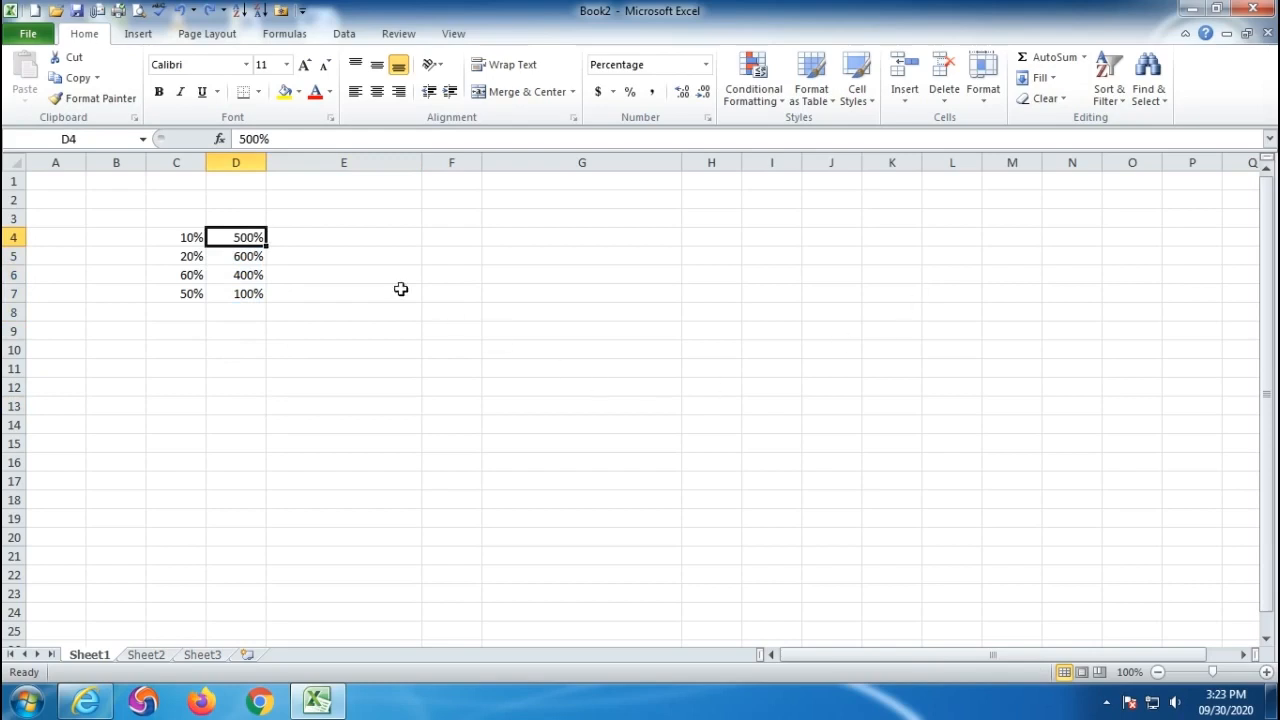
click(704, 64)
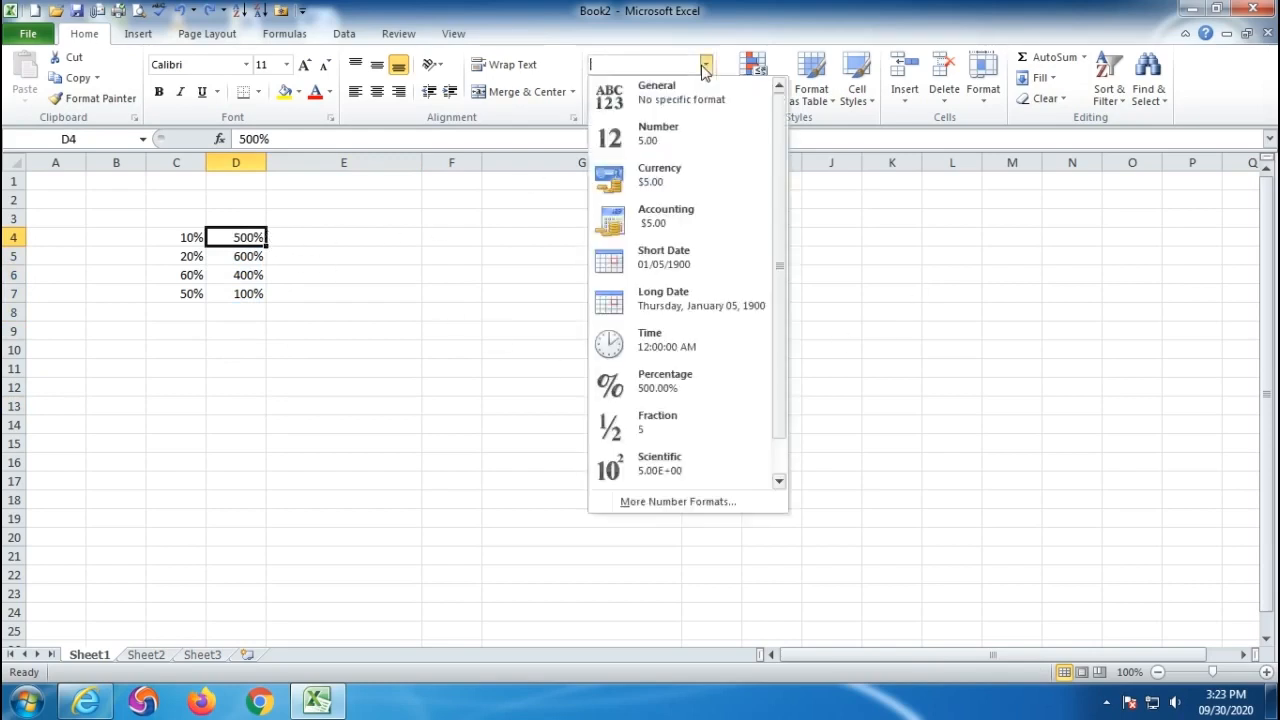
click(669, 89)
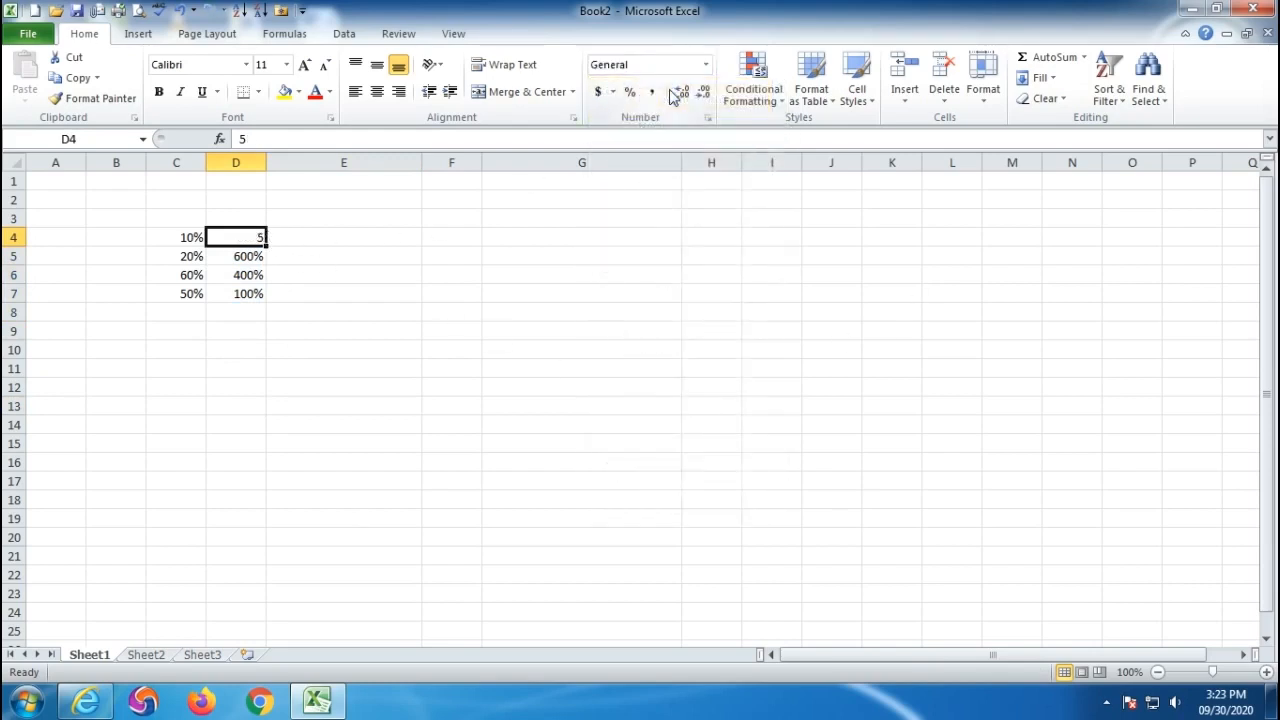
- Reapply Percentage to D4 with no decimal places, showing 500% again
click(705, 64)
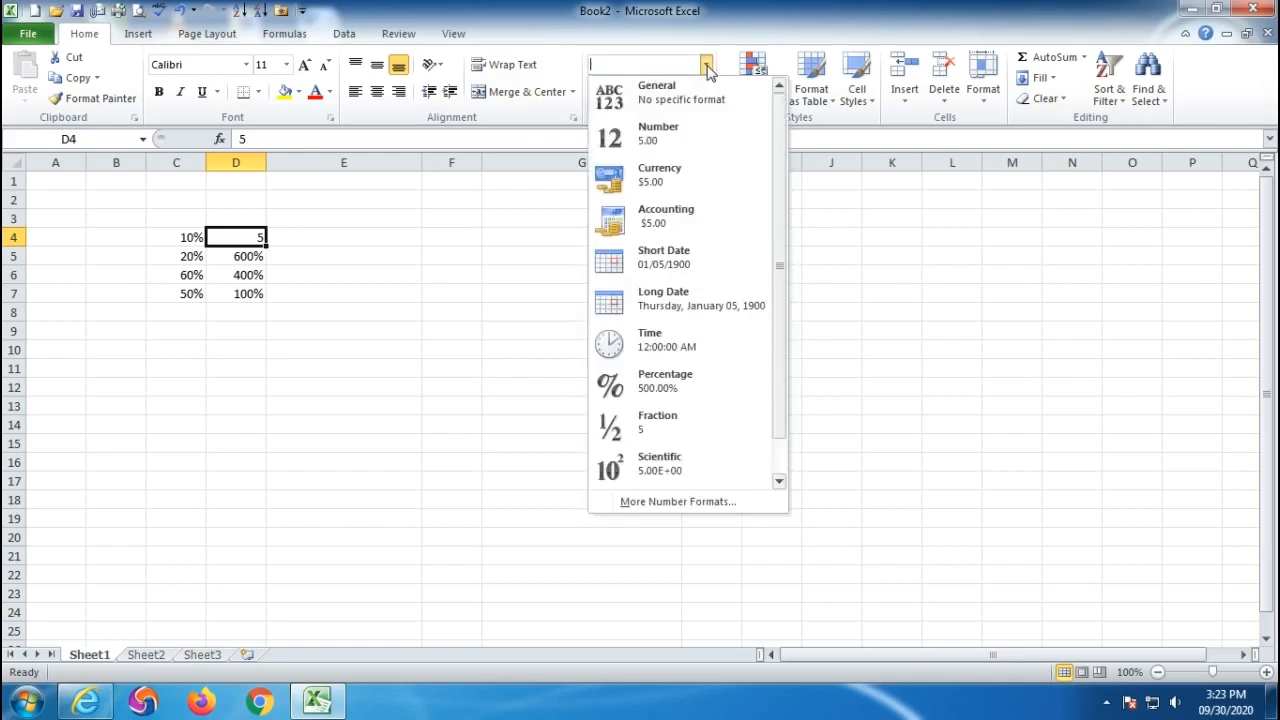
click(670, 386)
click(704, 92)
click(704, 92)
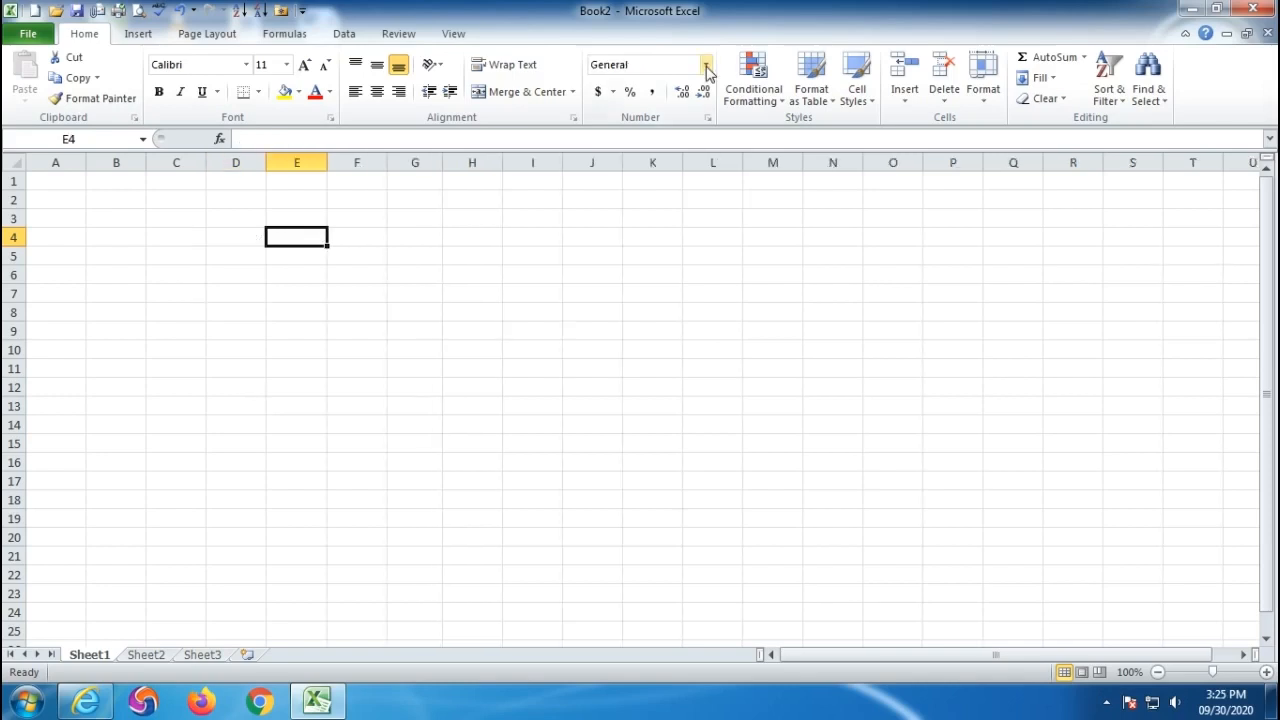
click(705, 64)
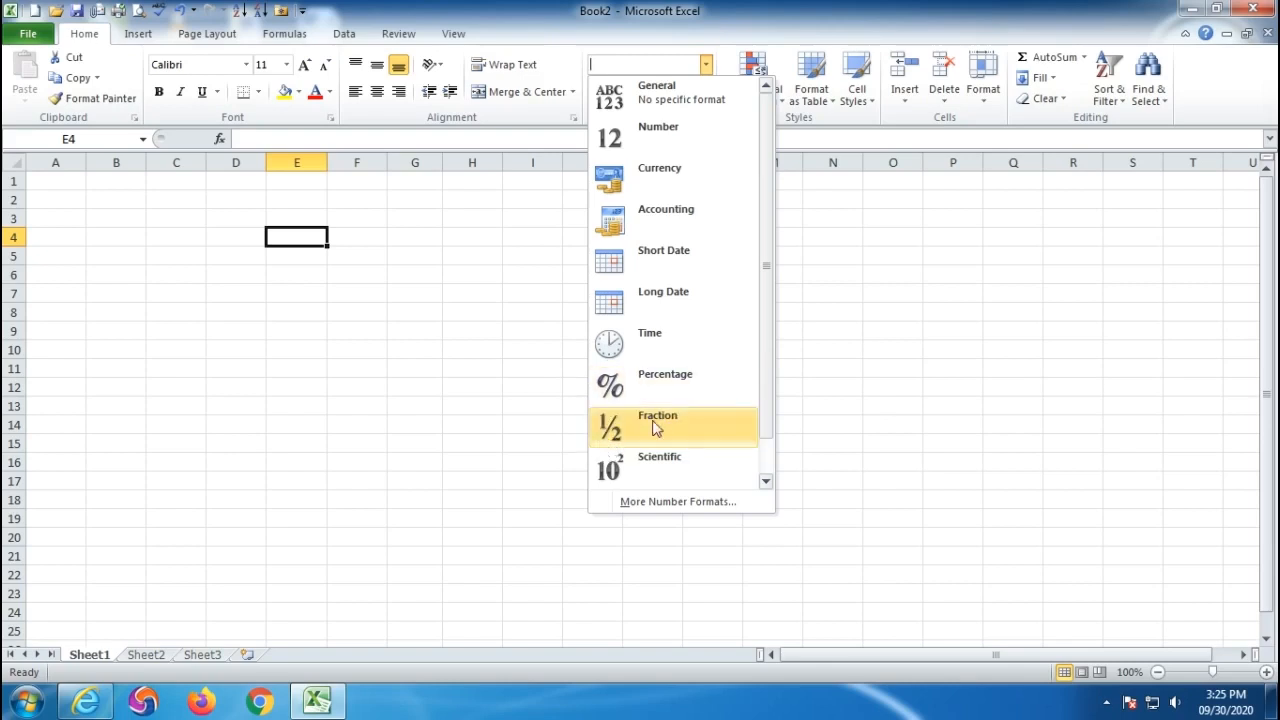
- Enter 20/3 in E3 under General format, where it stays as text
click(406, 440)
click(294, 216)
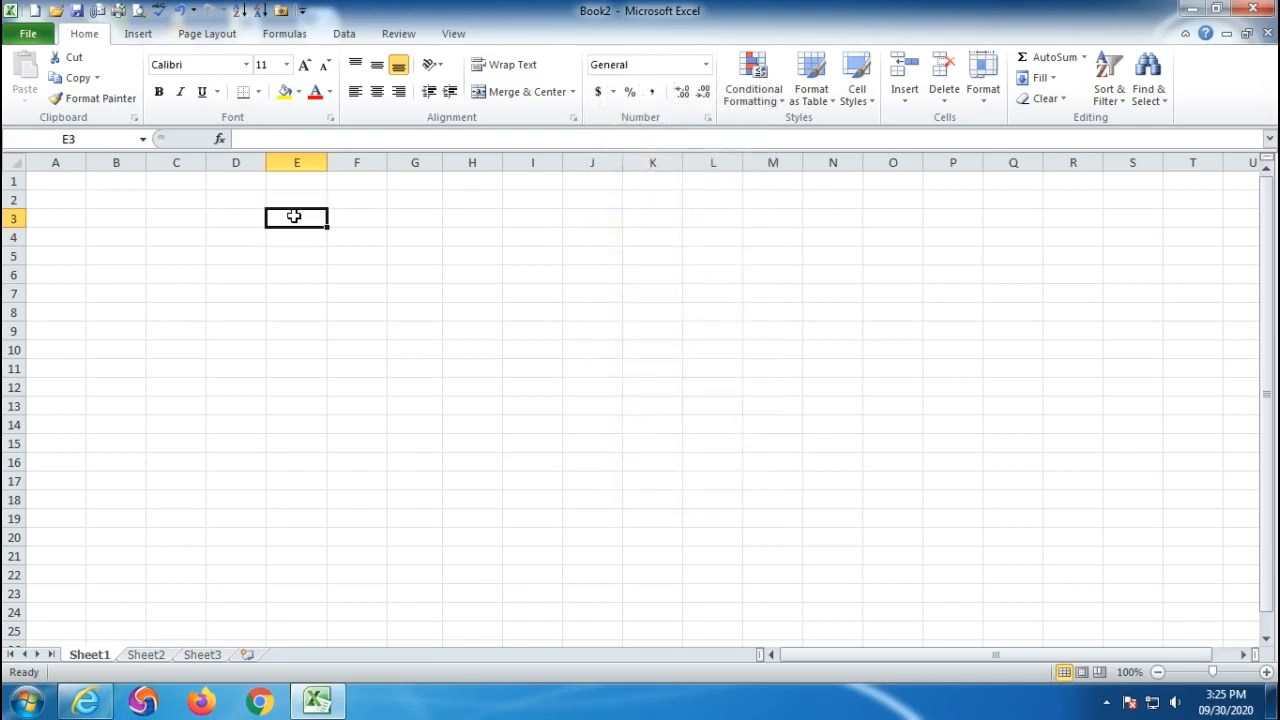
text(20/3)
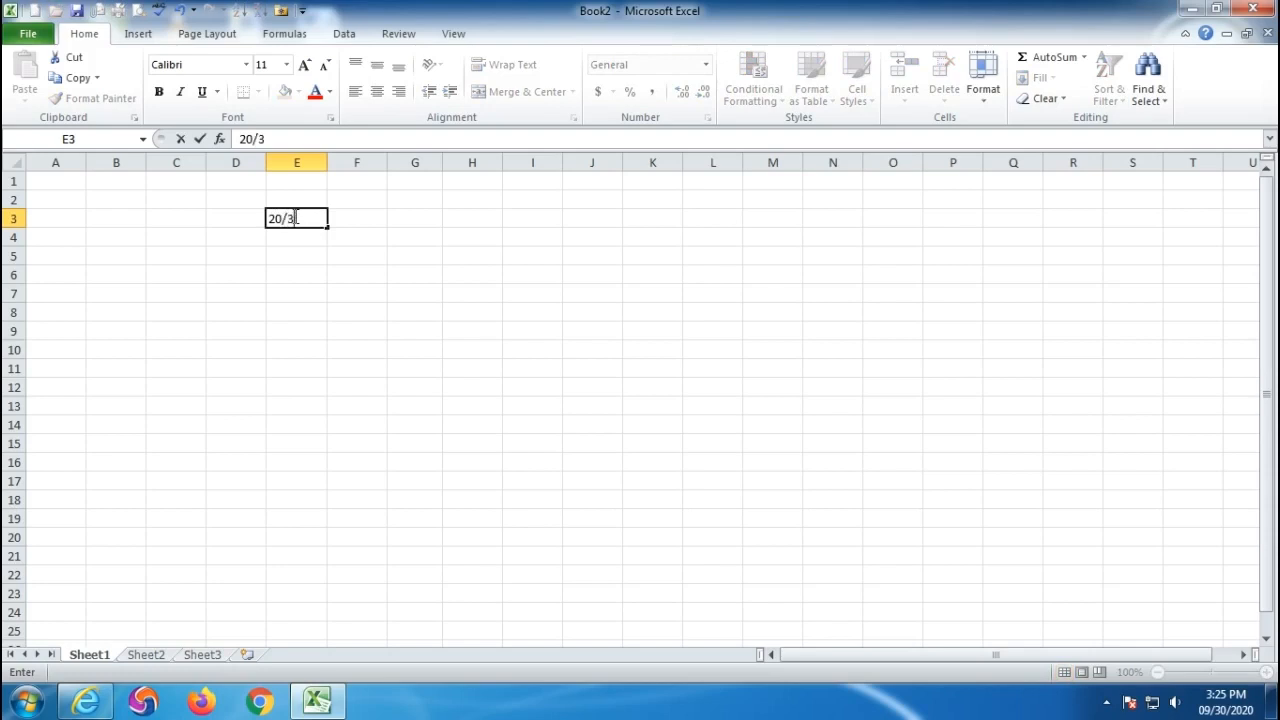
key(Return)
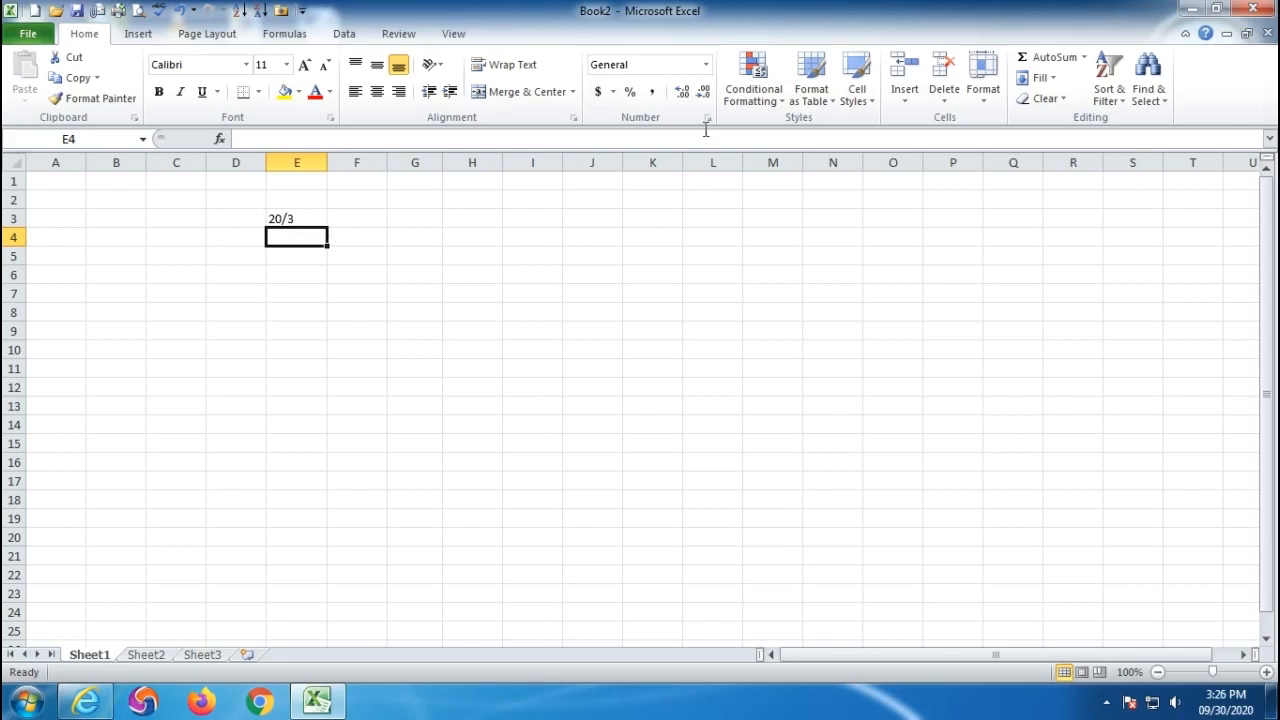
- Format E4 as Fraction and enter 20/3, displaying 6 2/3
click(706, 65)
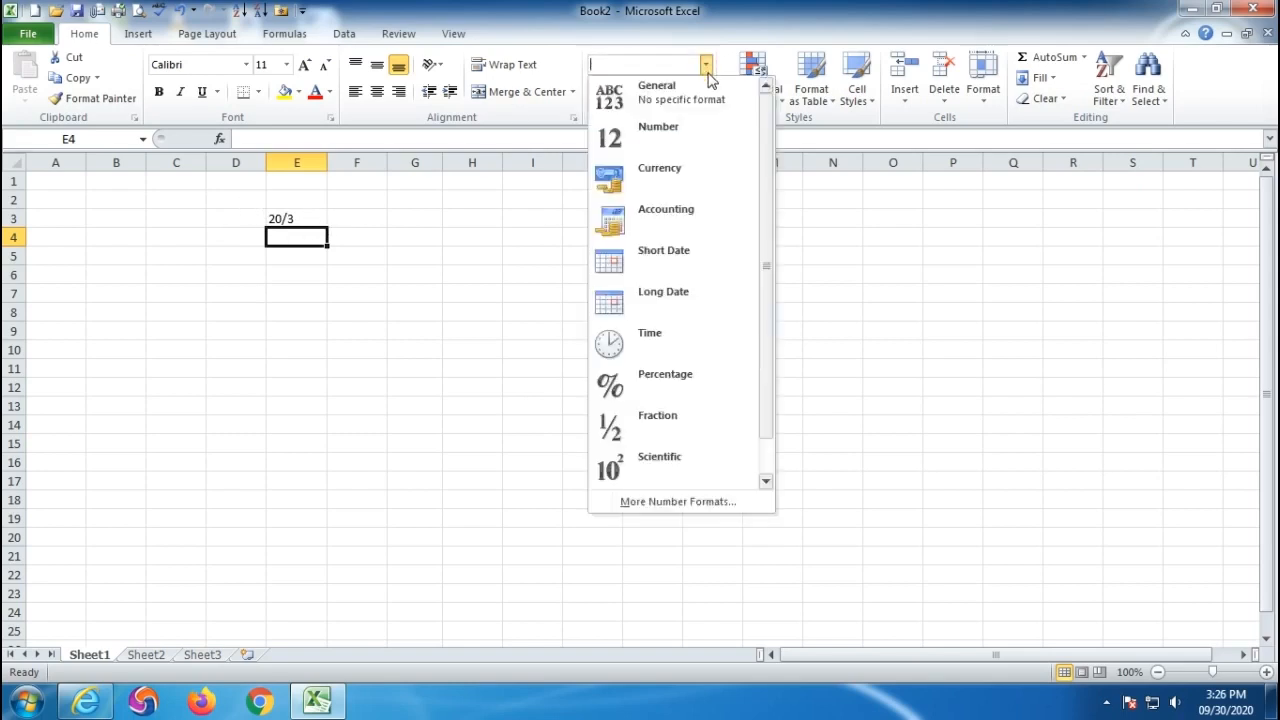
click(667, 417)
text(2)
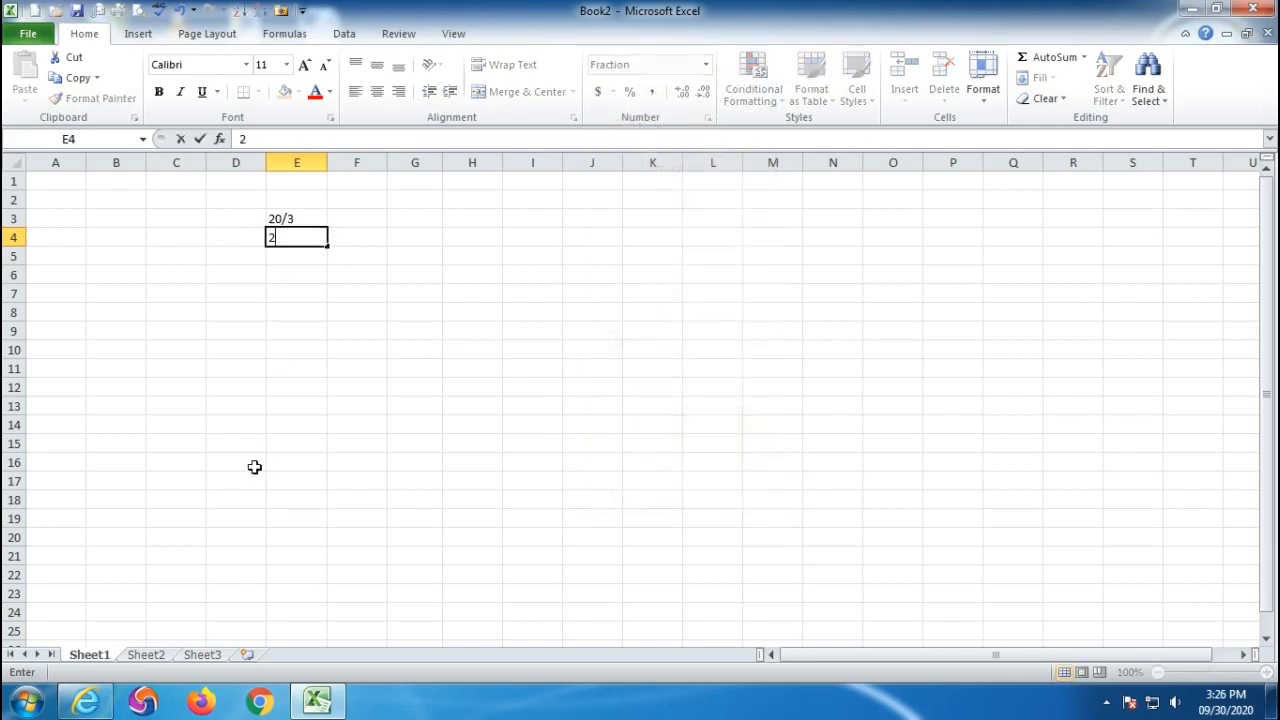
text(0/3)
key(Return)
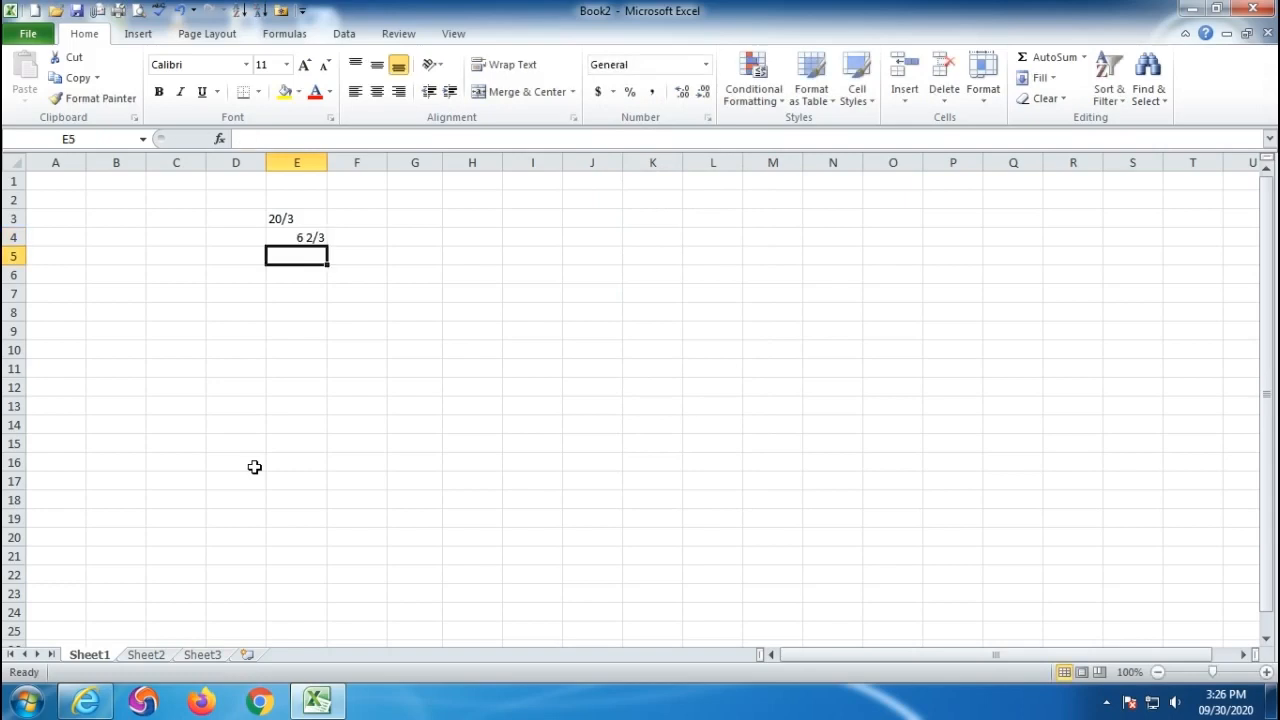
- Inspect E4's stored value 6.66666666666667 behind the 6 2/3 display
click(286, 238)
click(306, 421)
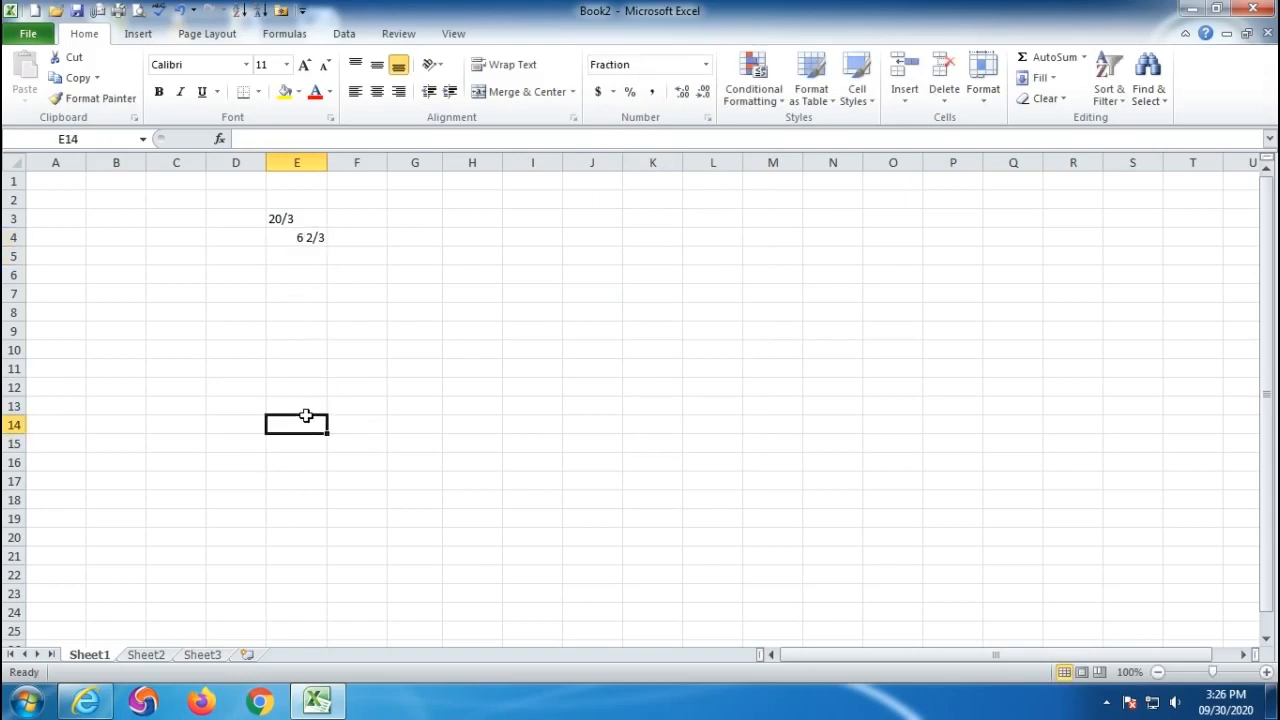
click(294, 243)
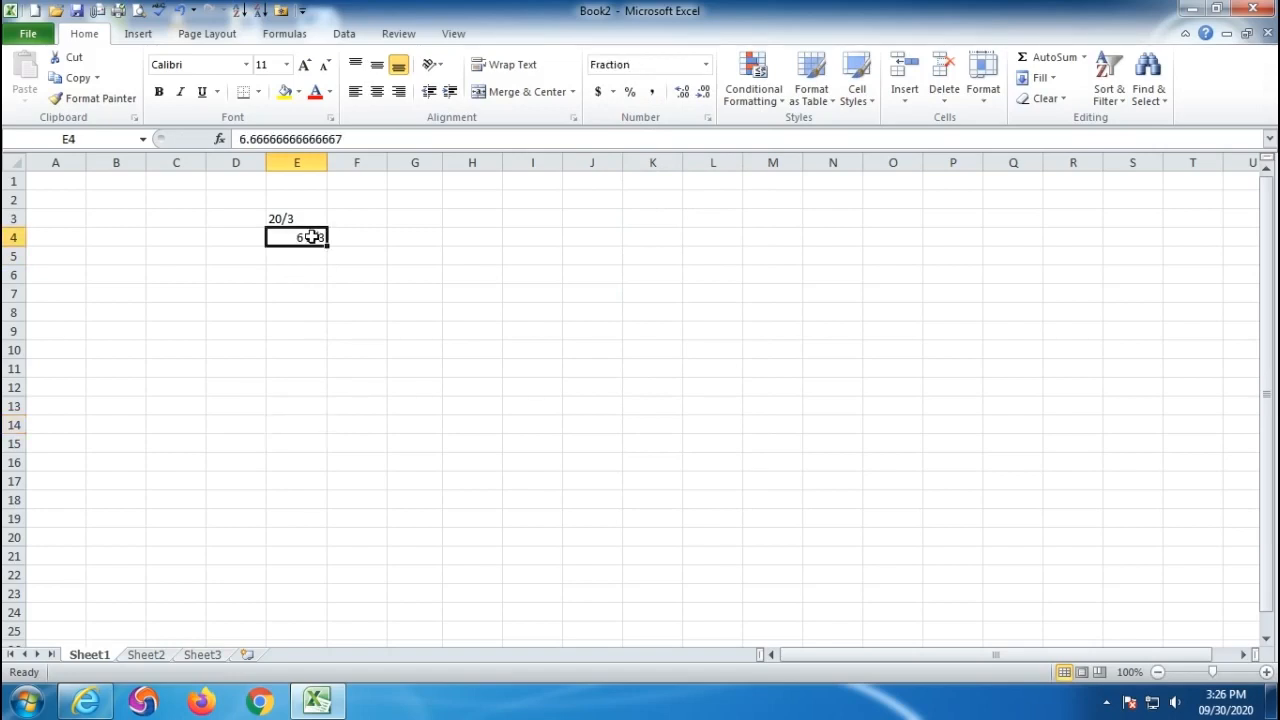
drag(240, 140, 343, 142)
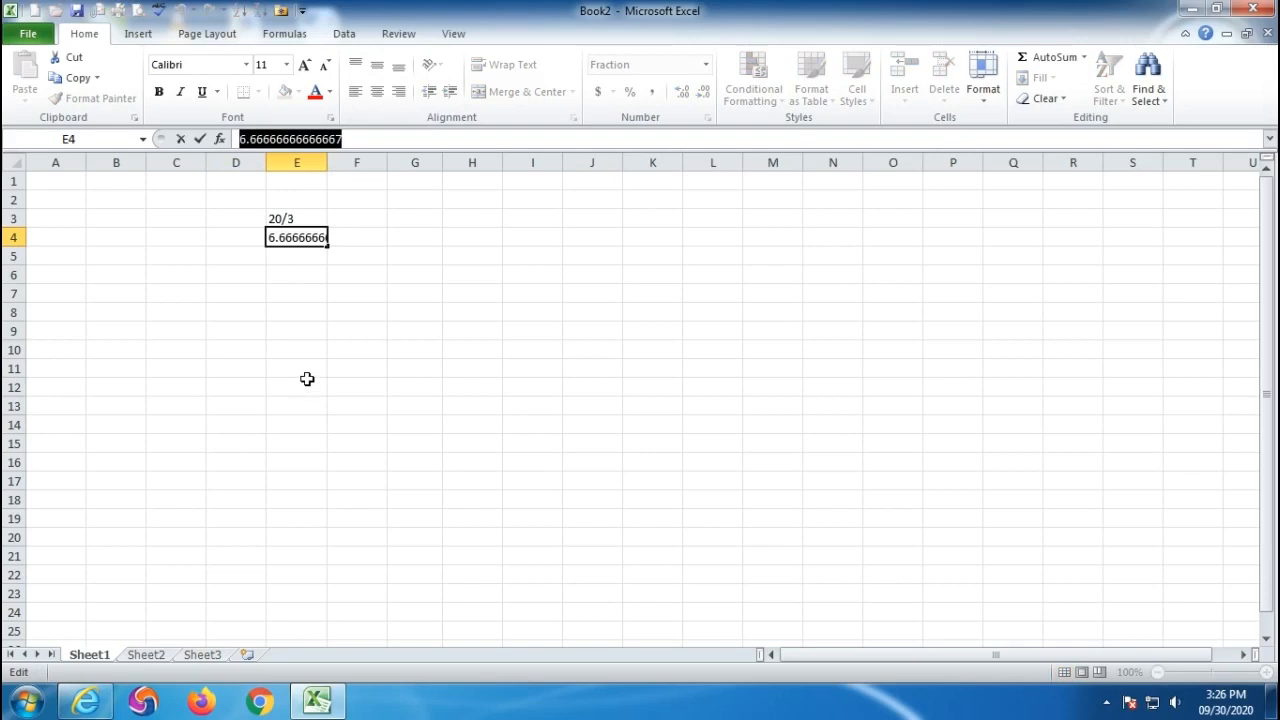
click(295, 242)
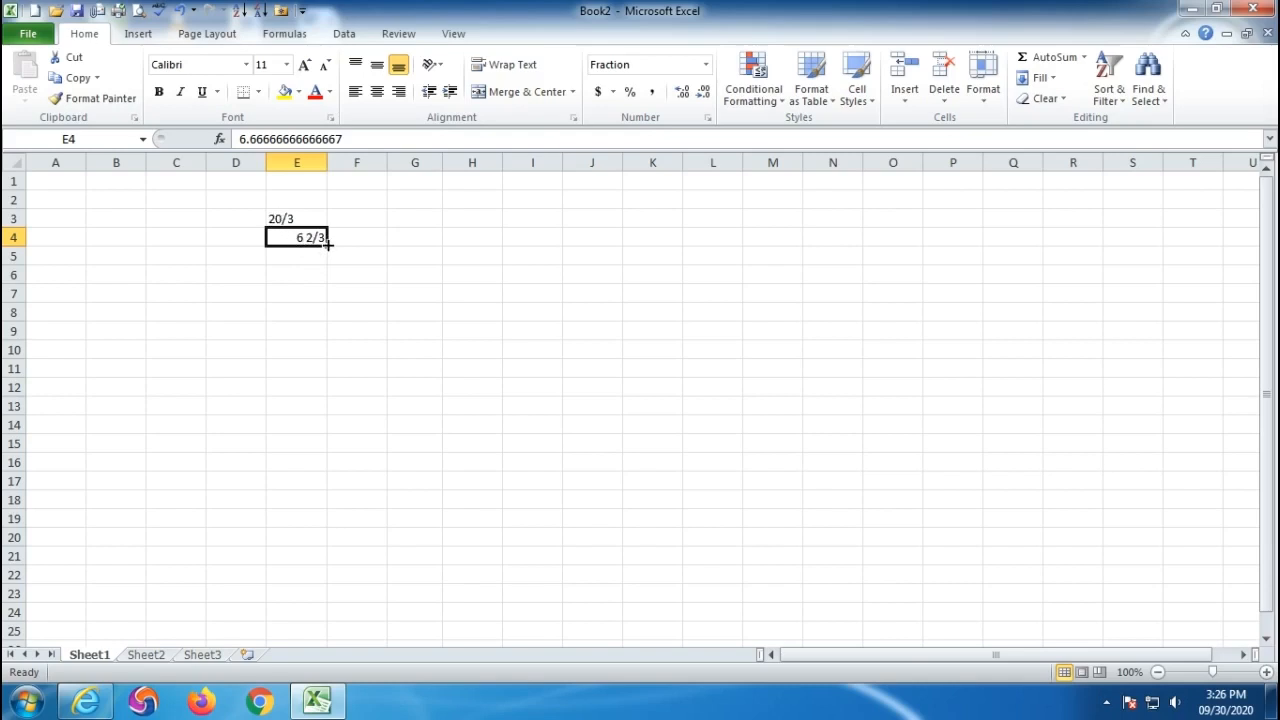
- Compare the 20/3 text in E3 with E4's decimal value, then select E5
click(279, 218)
click(288, 238)
click(310, 220)
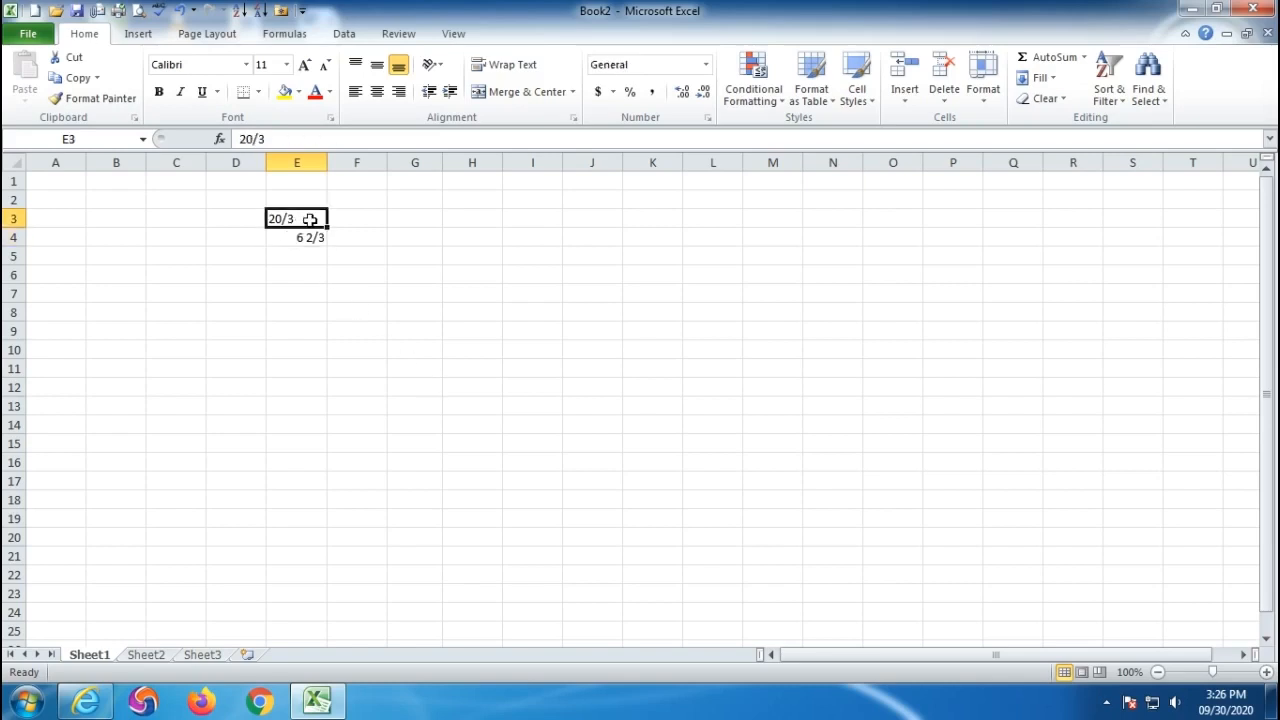
click(296, 238)
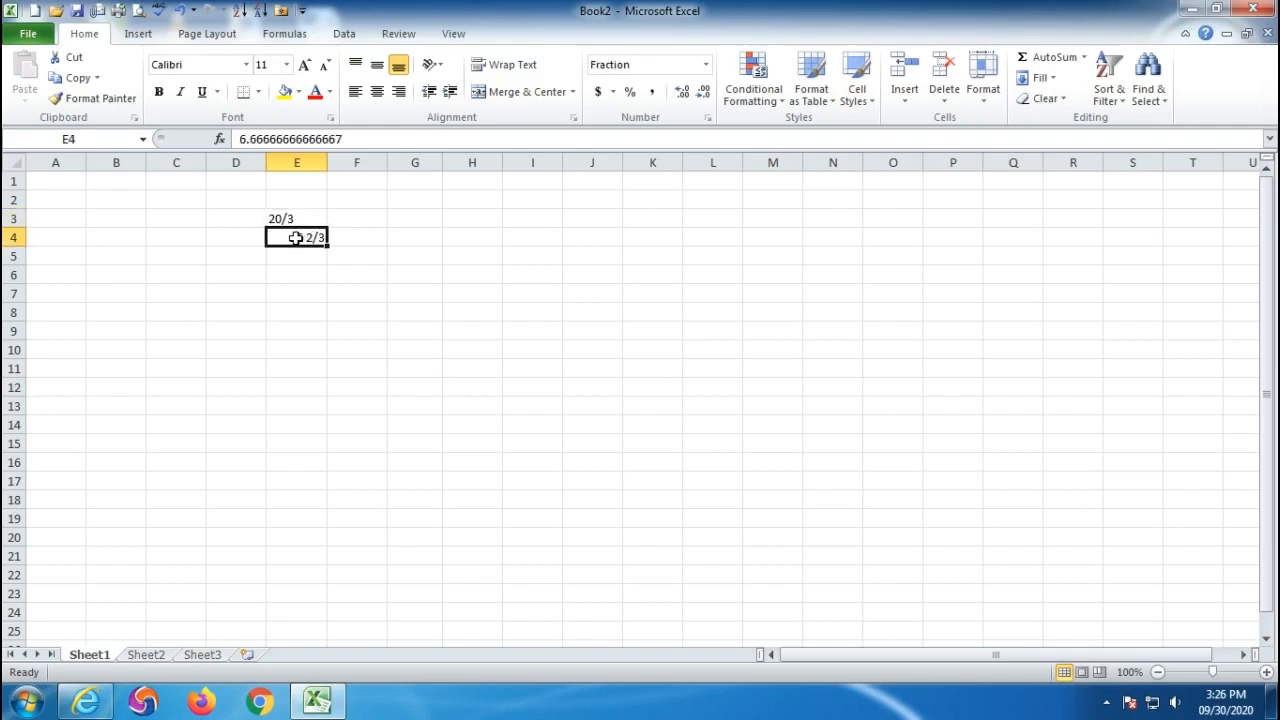
click(294, 271)
click(297, 237)
click(301, 259)
click(296, 239)
click(298, 256)
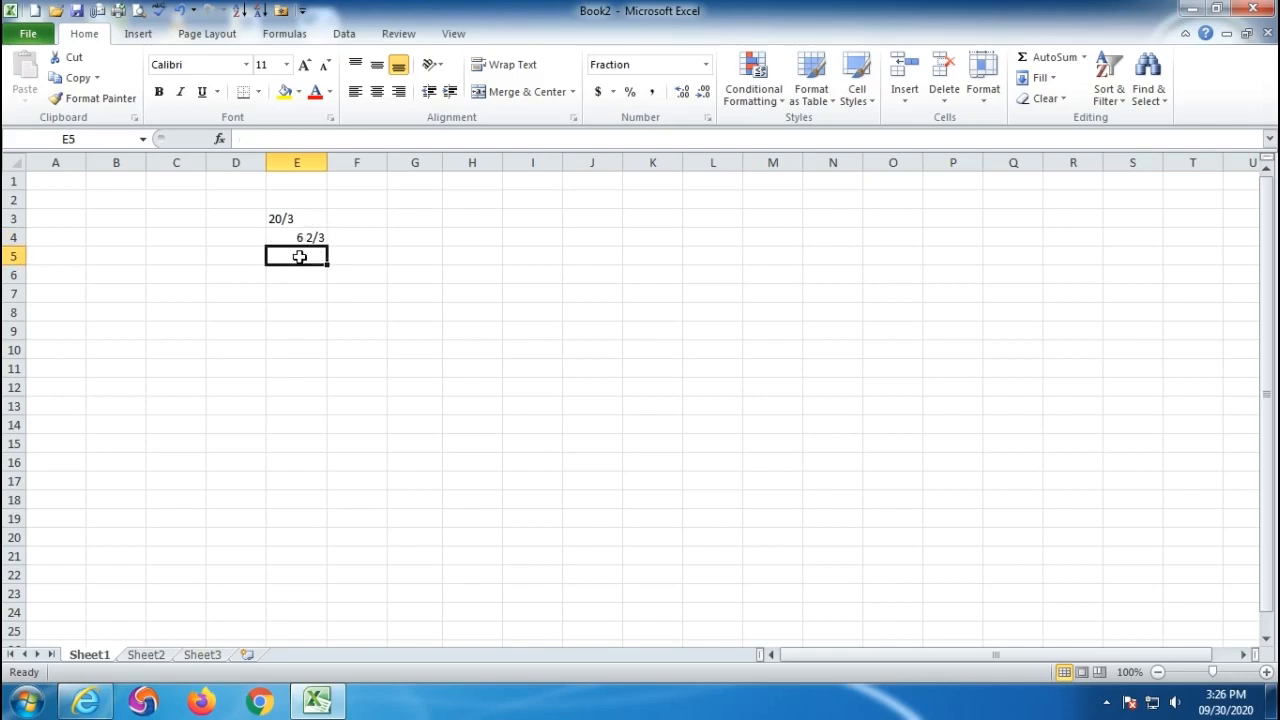
click(706, 64)
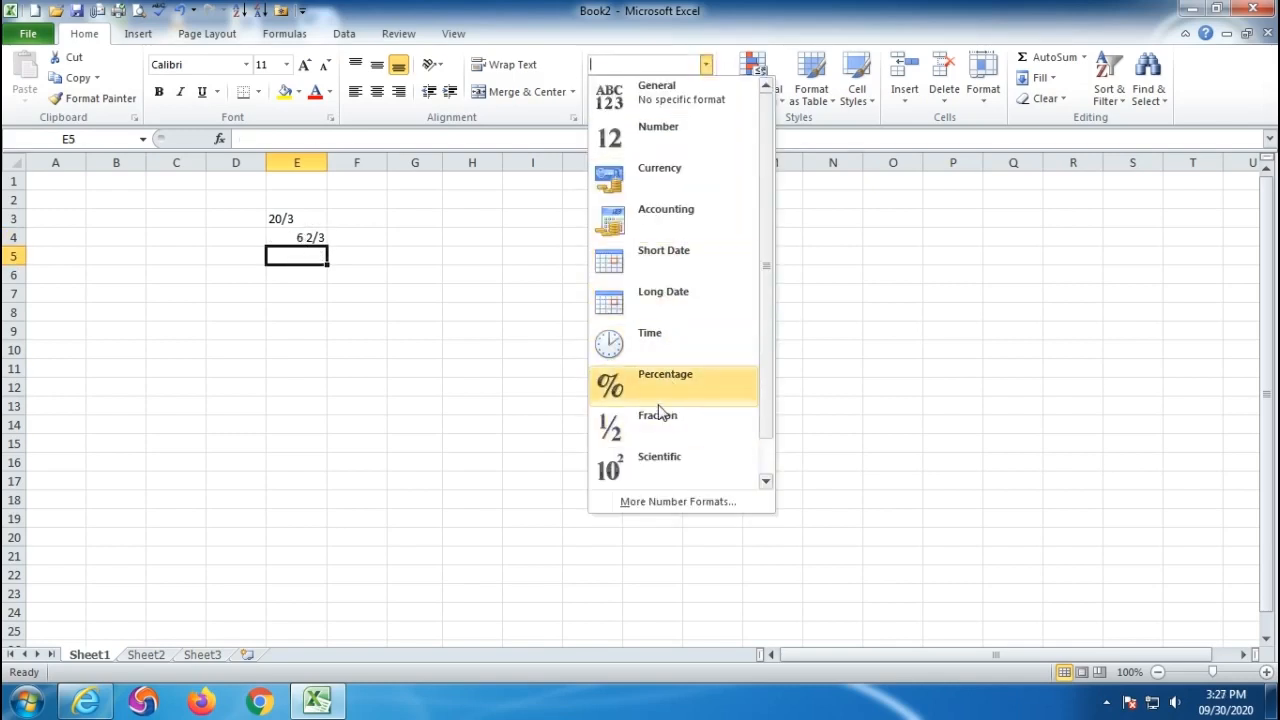
- Format E5 as Fraction and enter 20/5, which shows 4
click(598, 418)
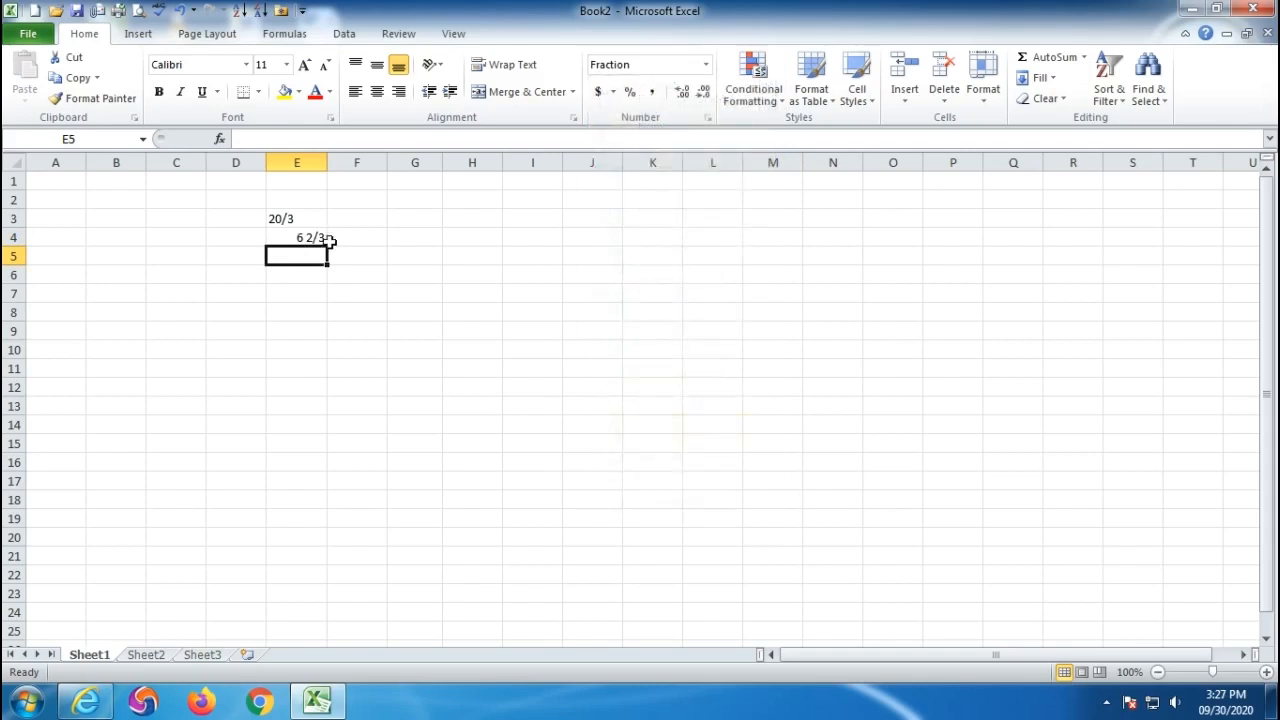
text(20/5)
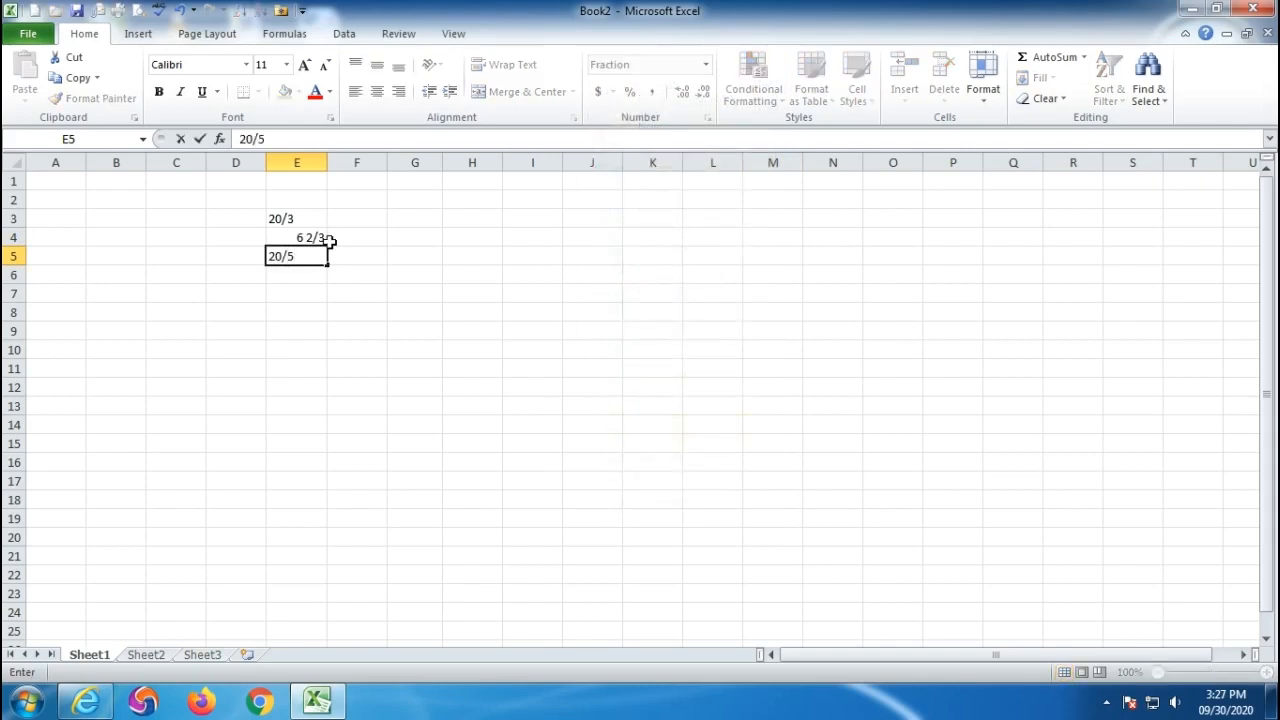
key(Return)
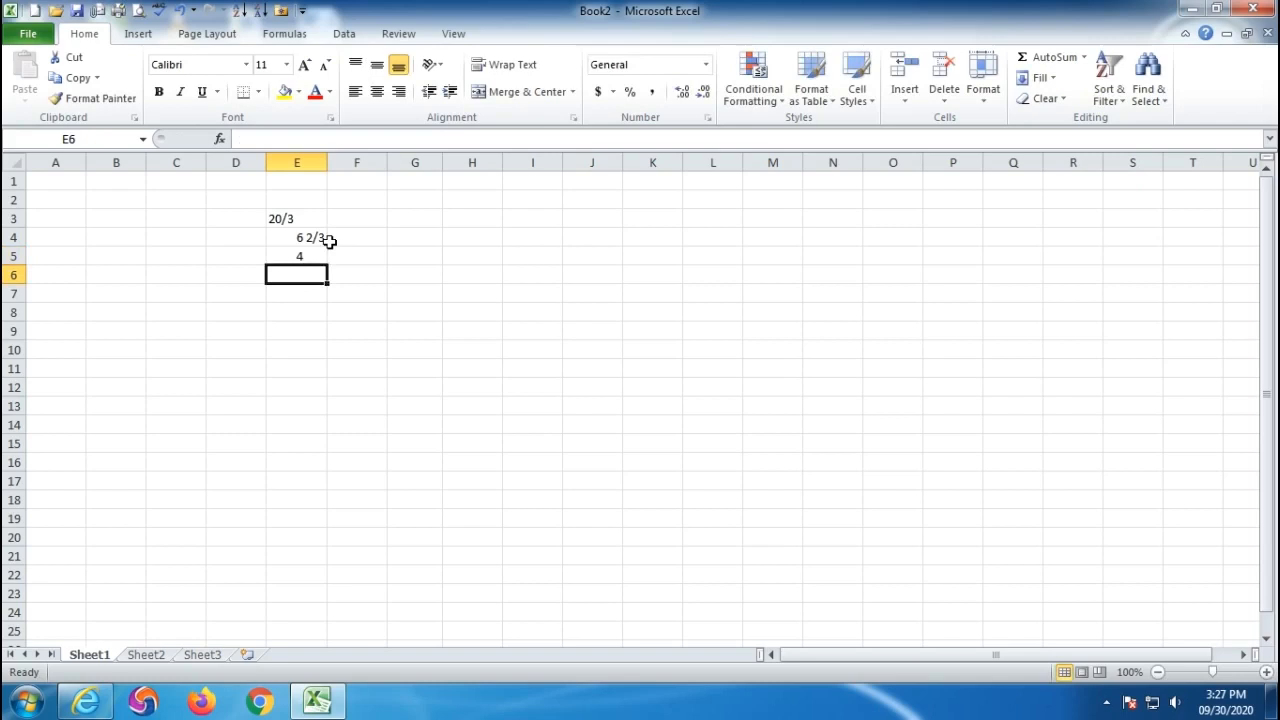
key(Down)
key(Down)
click(705, 64)
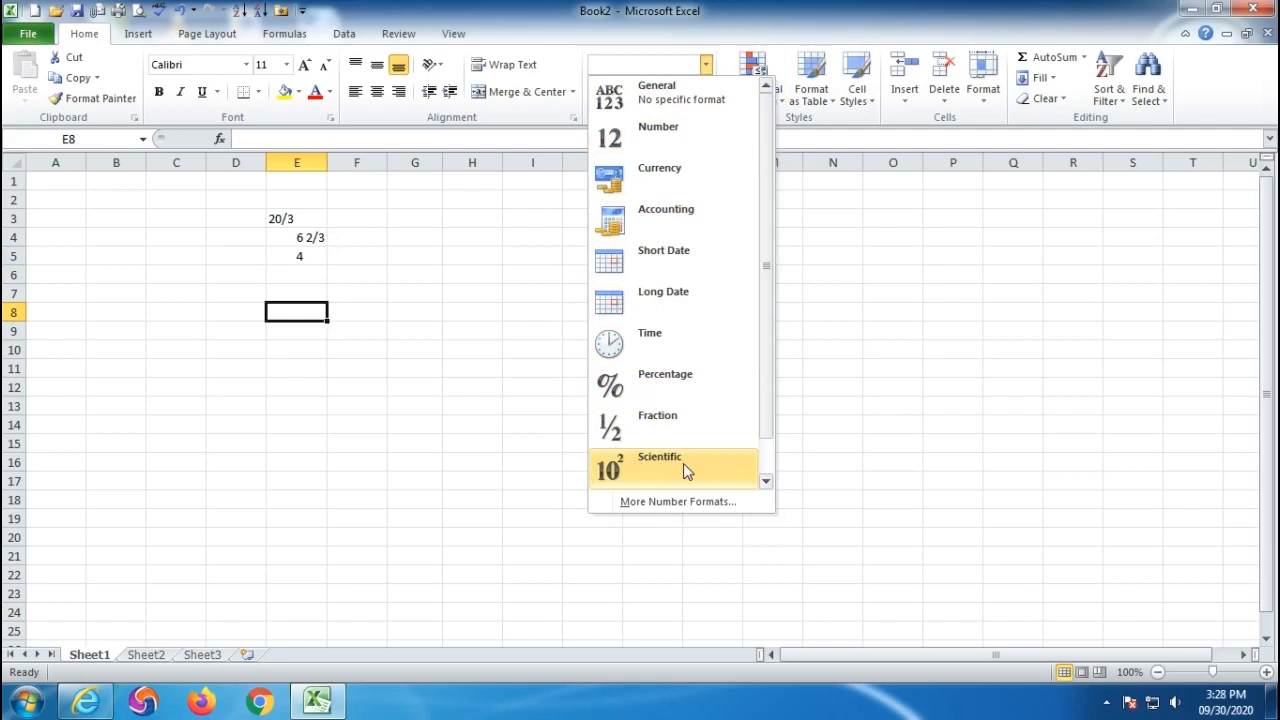
click(382, 506)
click(294, 384)
click(298, 316)
text(125)
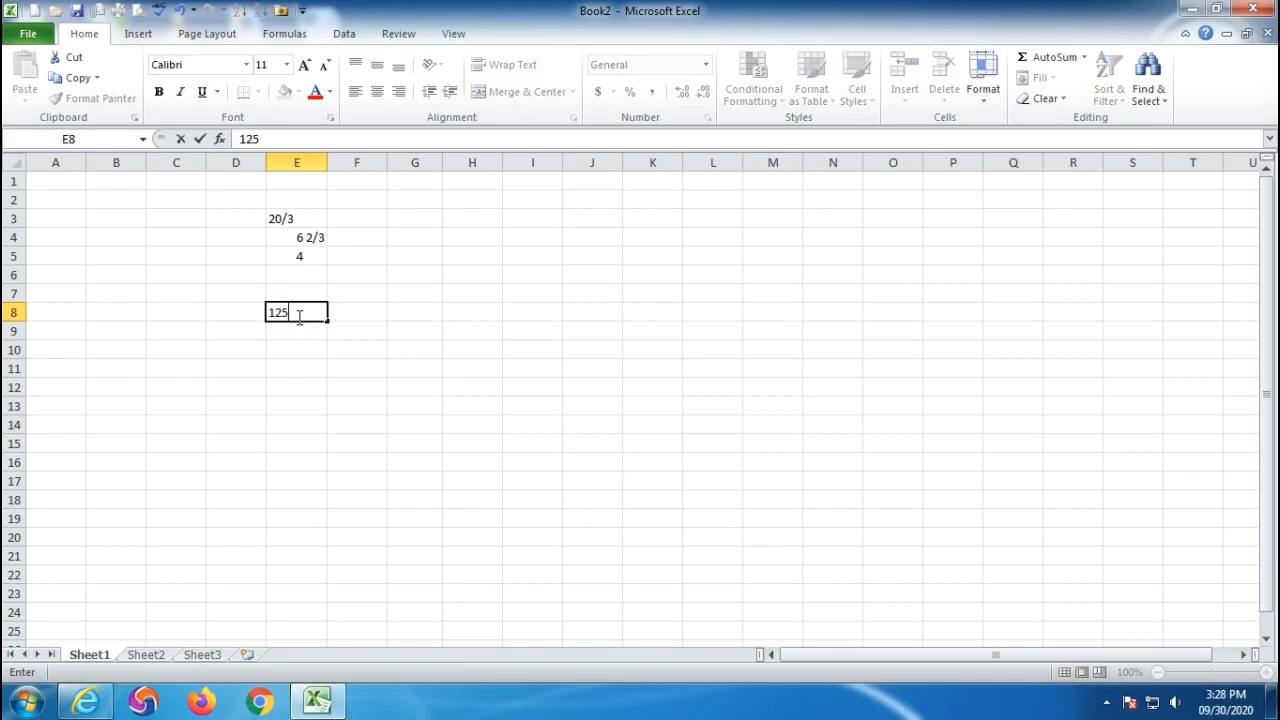
text(000000000000)
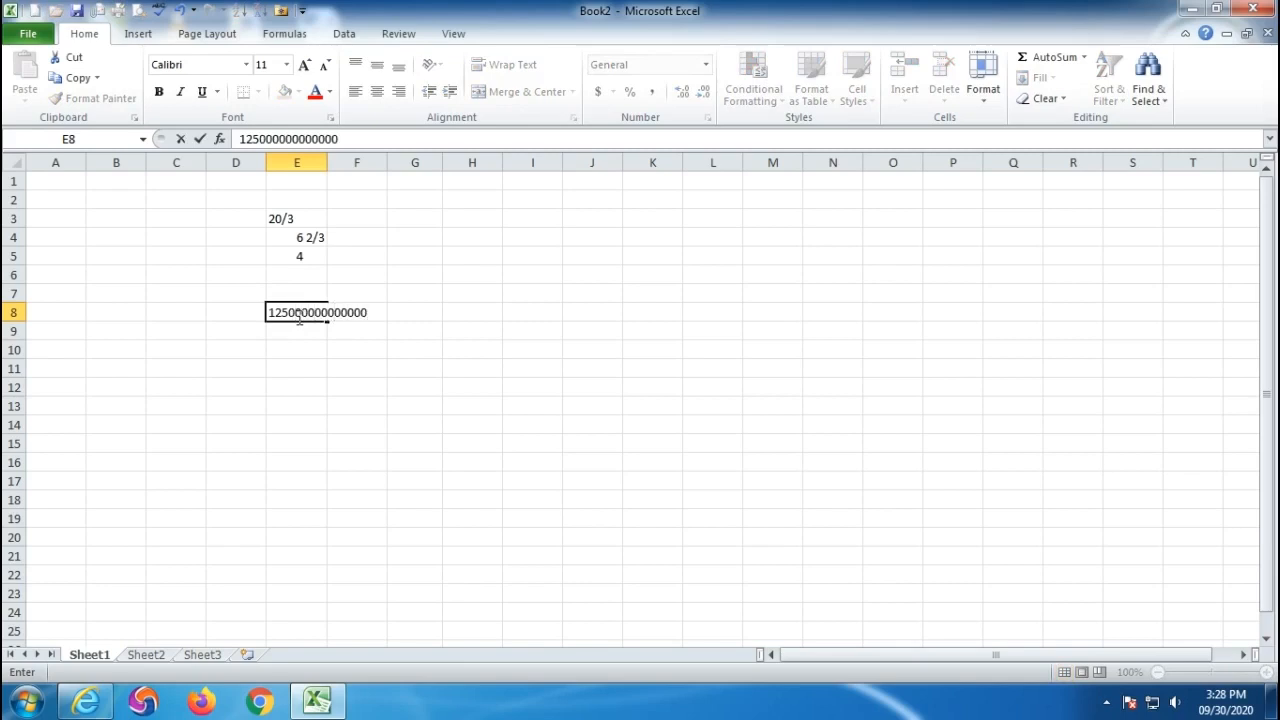
key(Return)
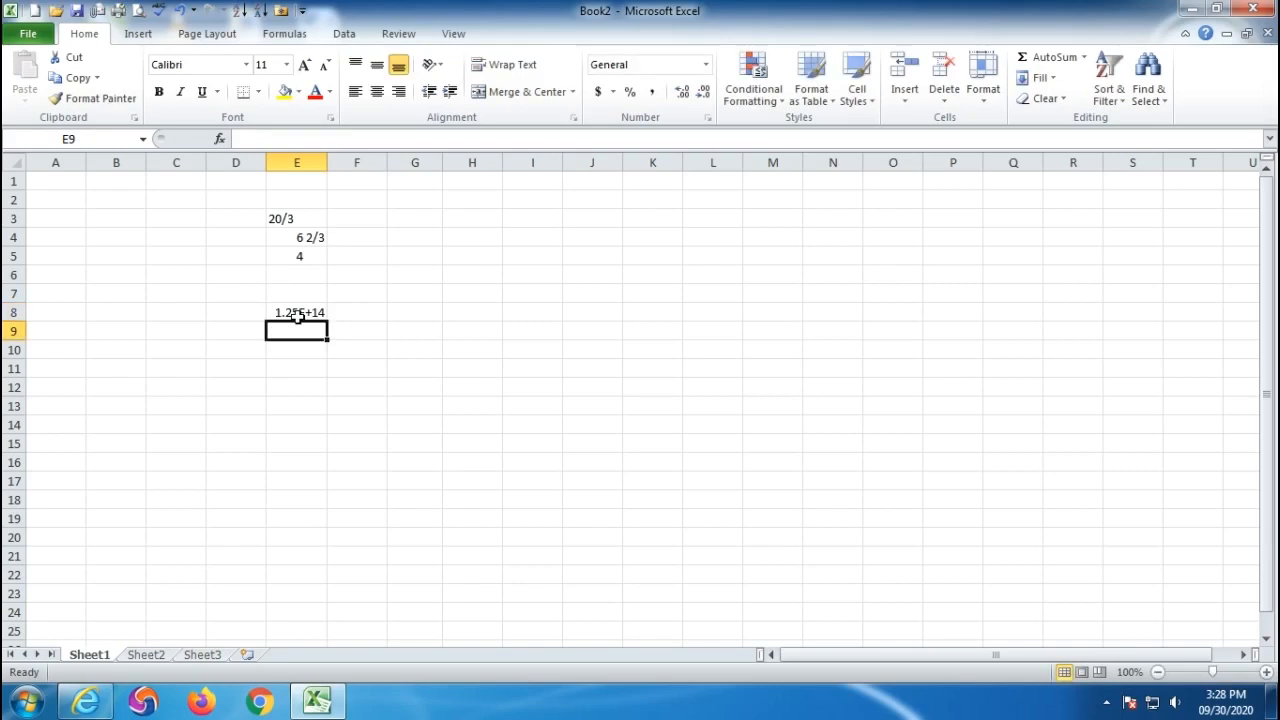
click(303, 389)
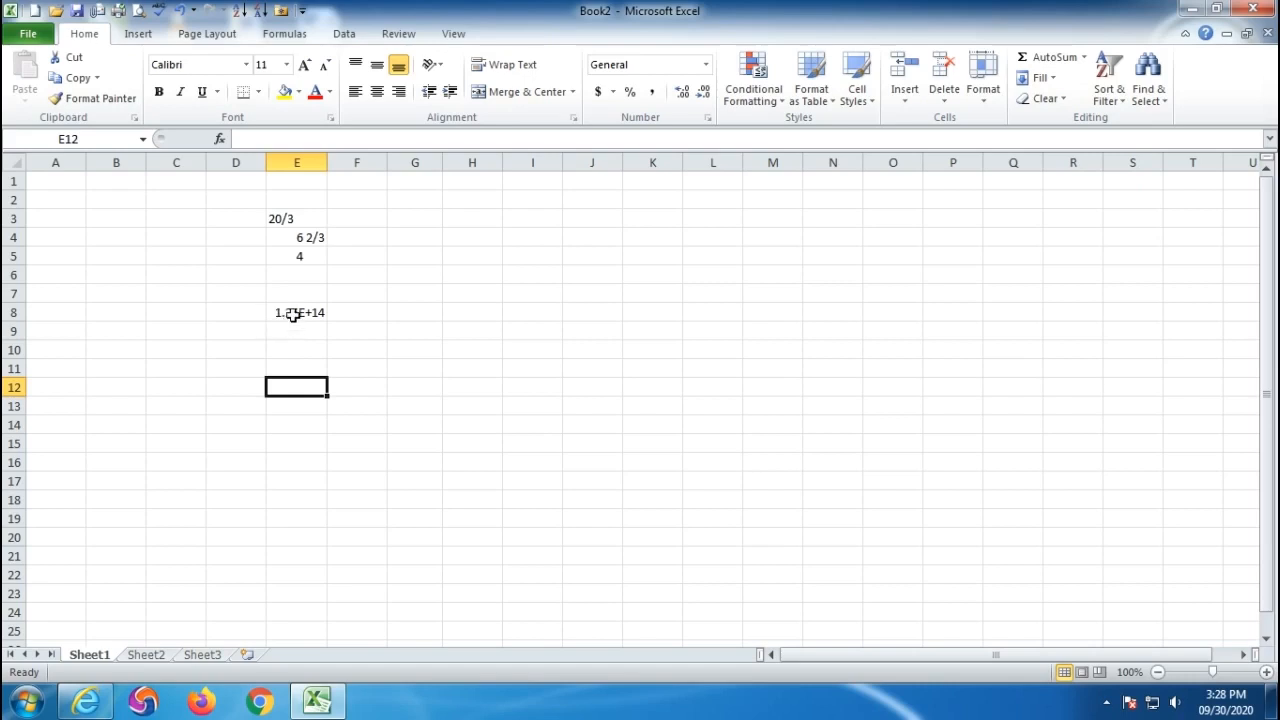
drag(457, 263, 452, 366)
mouse_move(532, 268)
mouse_down()
mouse_move(511, 320)
mouse_move(596, 336)
mouse_up()
mouse_move(603, 290)
mouse_down()
mouse_move(610, 356)
mouse_move(630, 250)
mouse_move(770, 322)
mouse_move(702, 350)
mouse_up()
drag(800, 261, 818, 342)
mouse_move(845, 268)
mouse_down()
mouse_move(882, 288)
mouse_move(850, 272)
mouse_up()
mouse_move(908, 210)
mouse_down()
mouse_move(915, 250)
mouse_move(940, 236)
mouse_move(968, 265)
mouse_up()
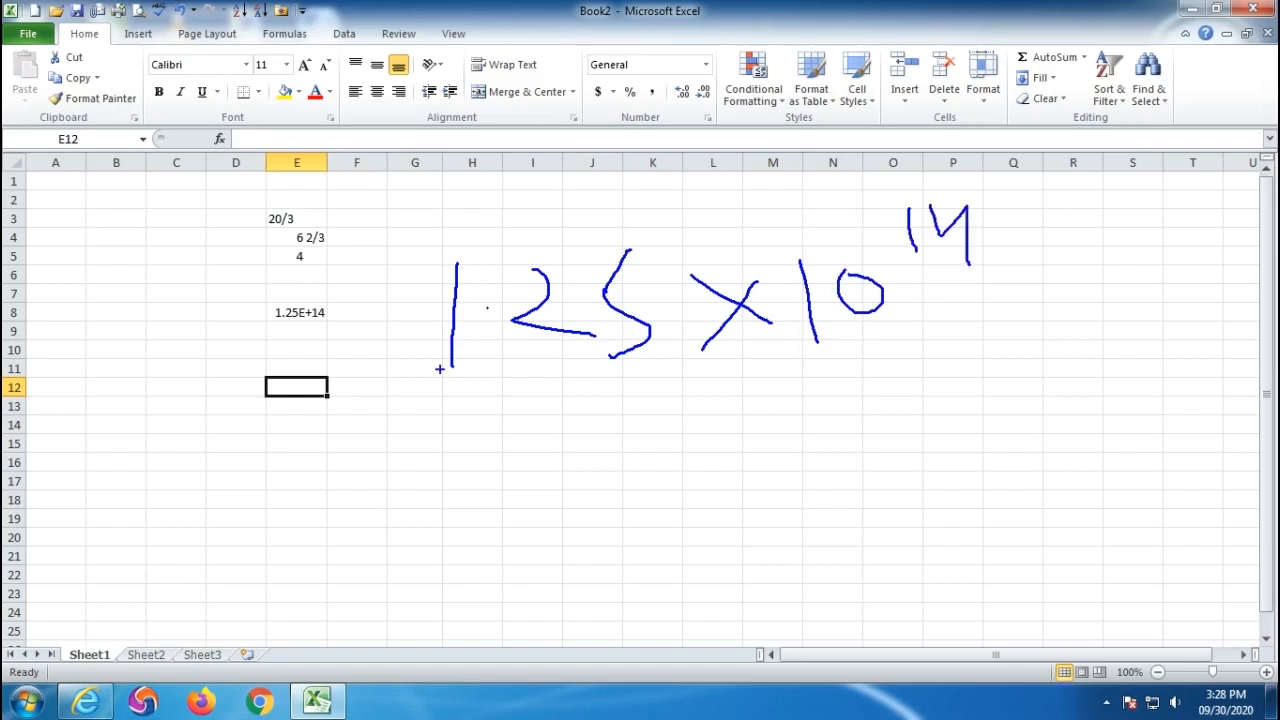
mouse_move(310, 330)
mouse_down()
mouse_move(340, 290)
mouse_move(312, 331)
mouse_up()
mouse_move(434, 395)
mouse_down()
mouse_move(764, 386)
mouse_move(1064, 349)
mouse_move(984, 170)
mouse_move(416, 186)
mouse_move(418, 380)
mouse_move(504, 383)
mouse_up()
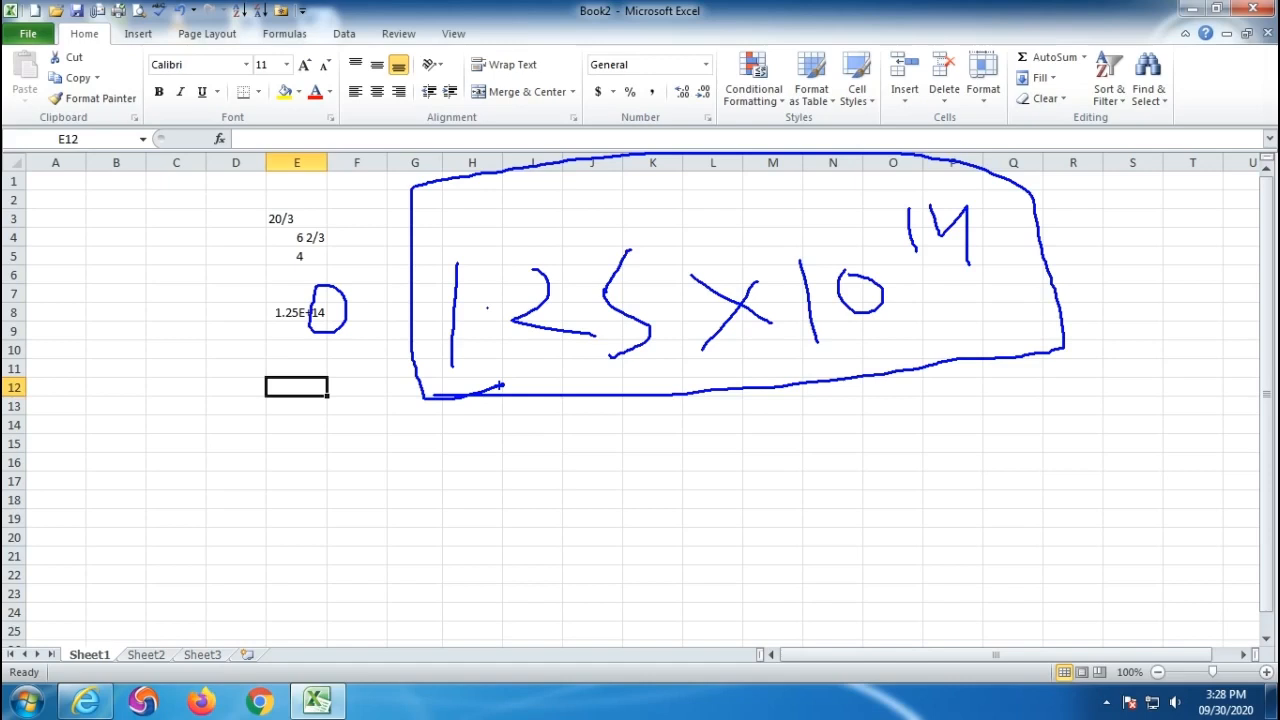
key(Escape)
click(290, 312)
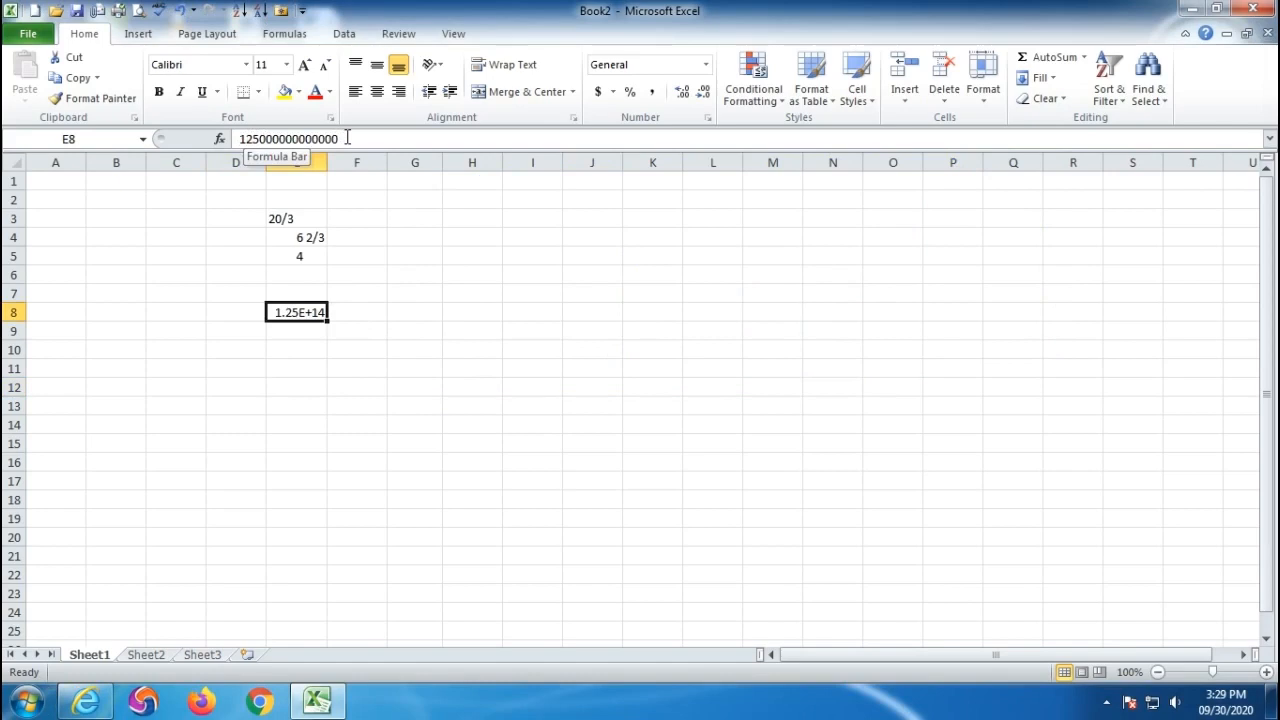
- Apply the Scientific format to E8, still showing 1.25E+14, then select F8
click(705, 64)
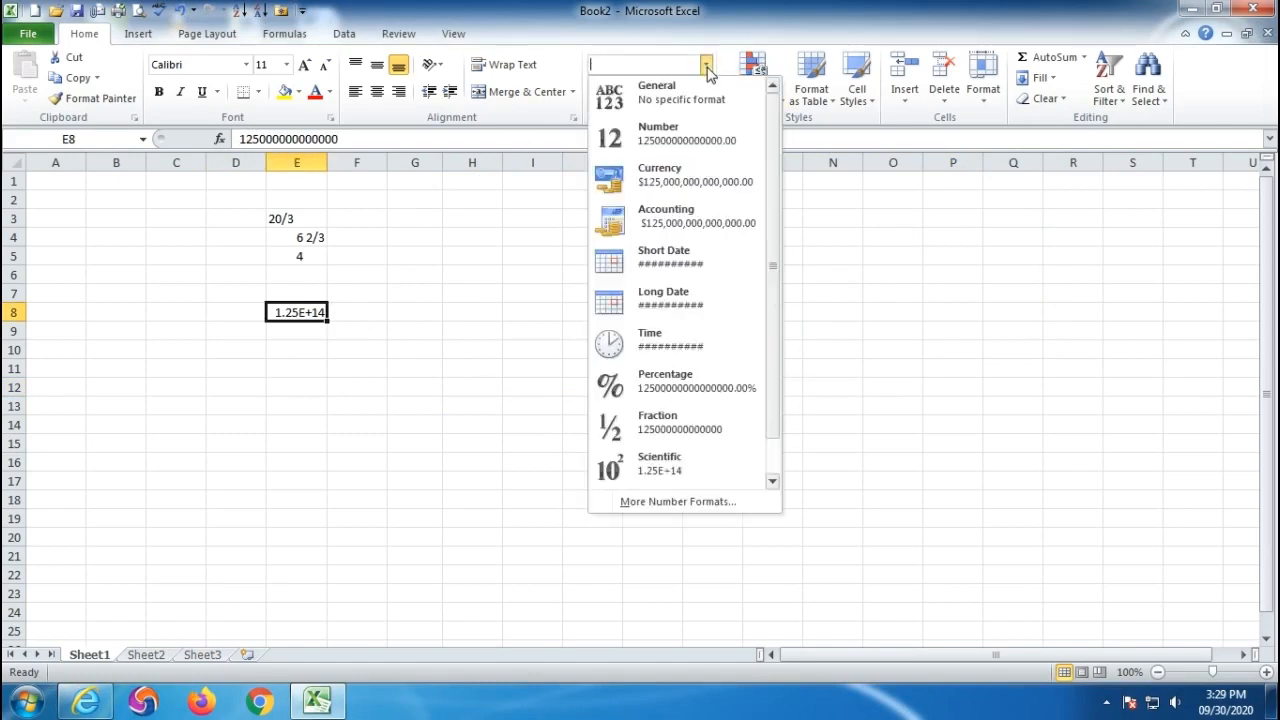
click(655, 468)
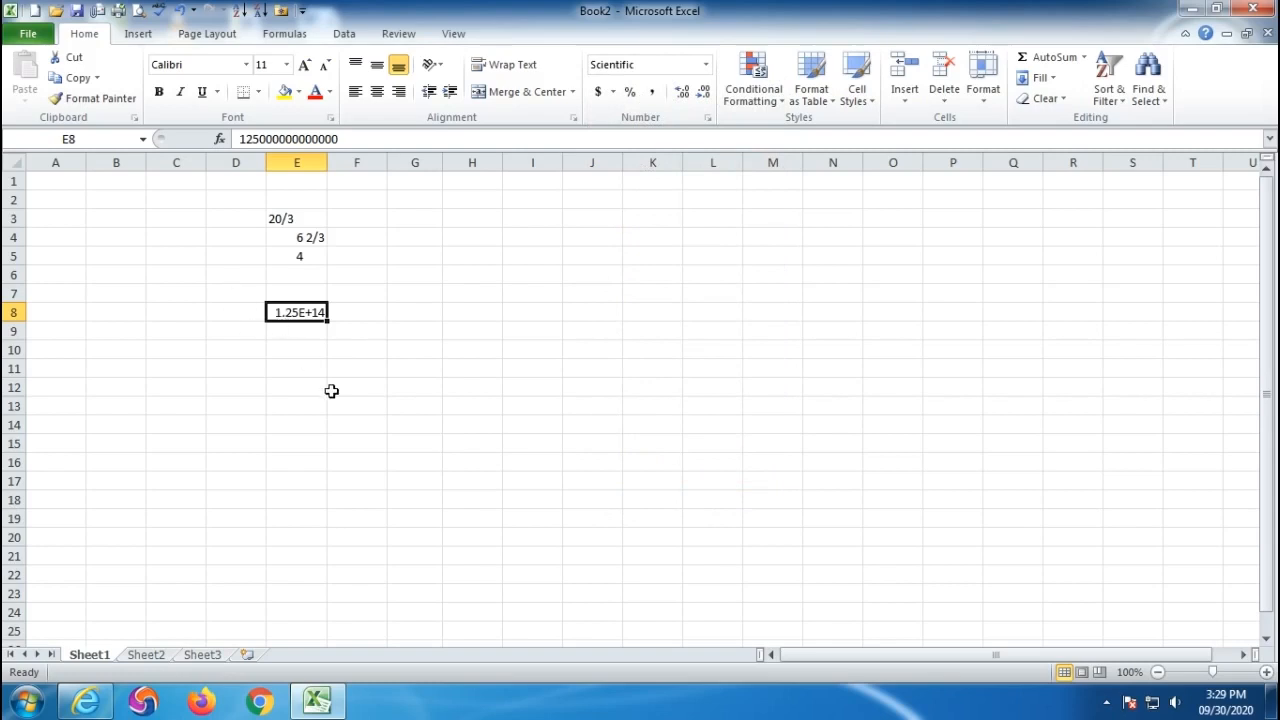
click(346, 311)
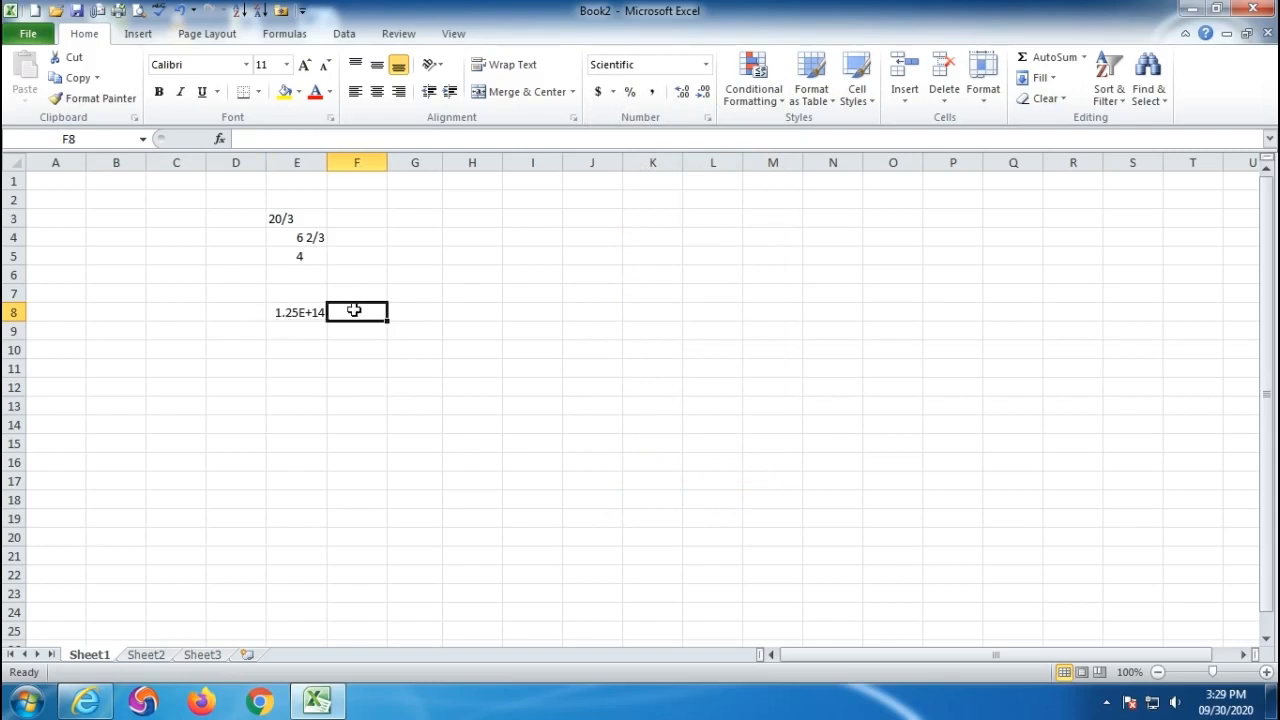
click(705, 64)
scroll(703, 340, down, 1)
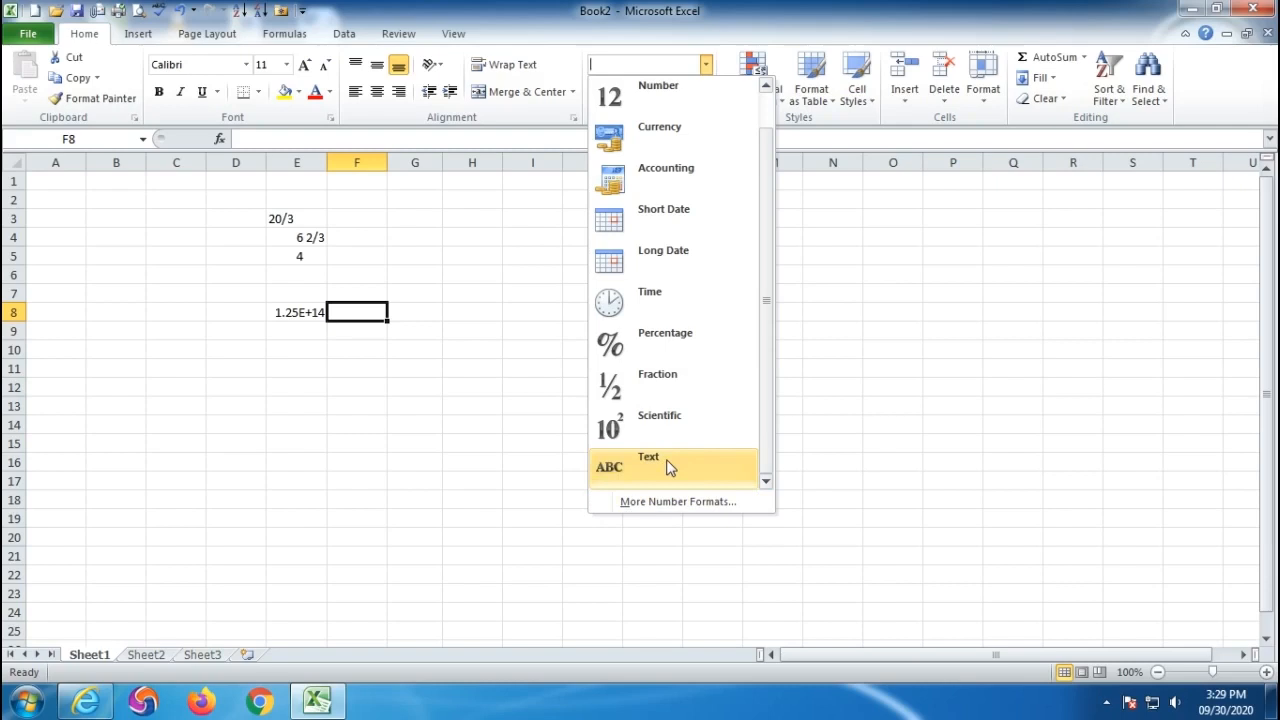
- Format cells F3:F14 as Text
click(366, 163)
drag(357, 181, 384, 441)
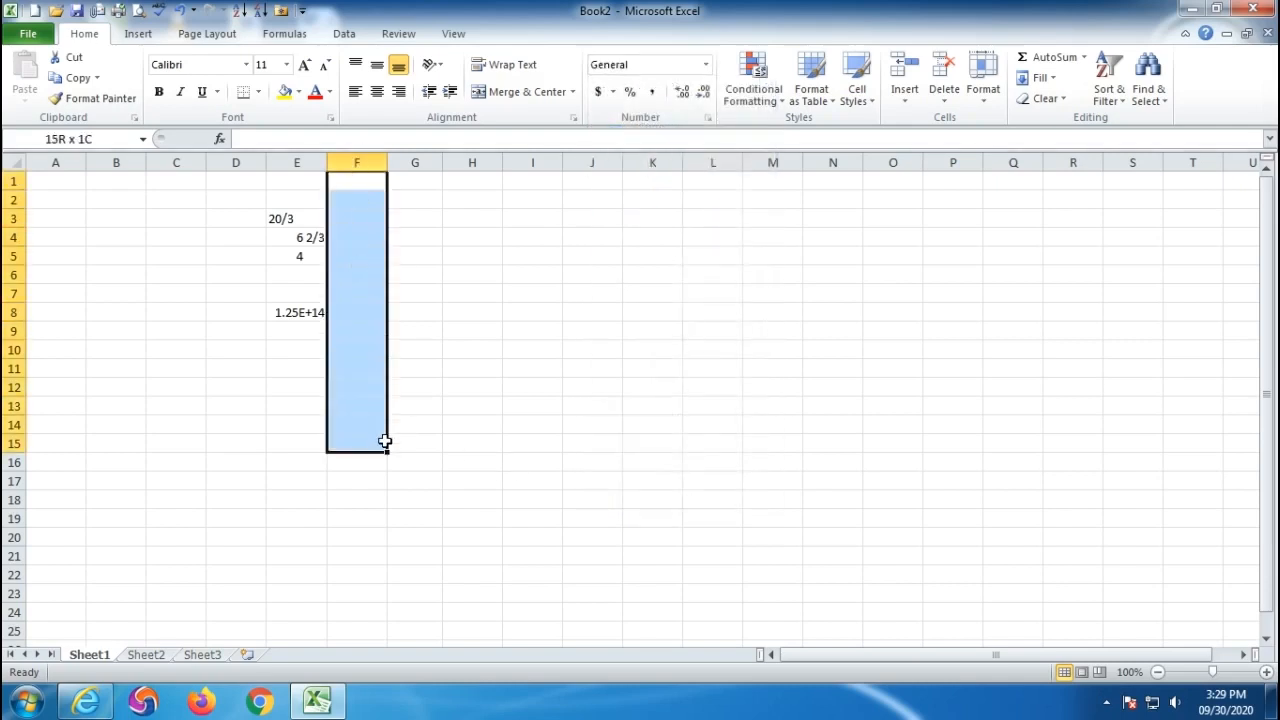
drag(354, 217, 358, 424)
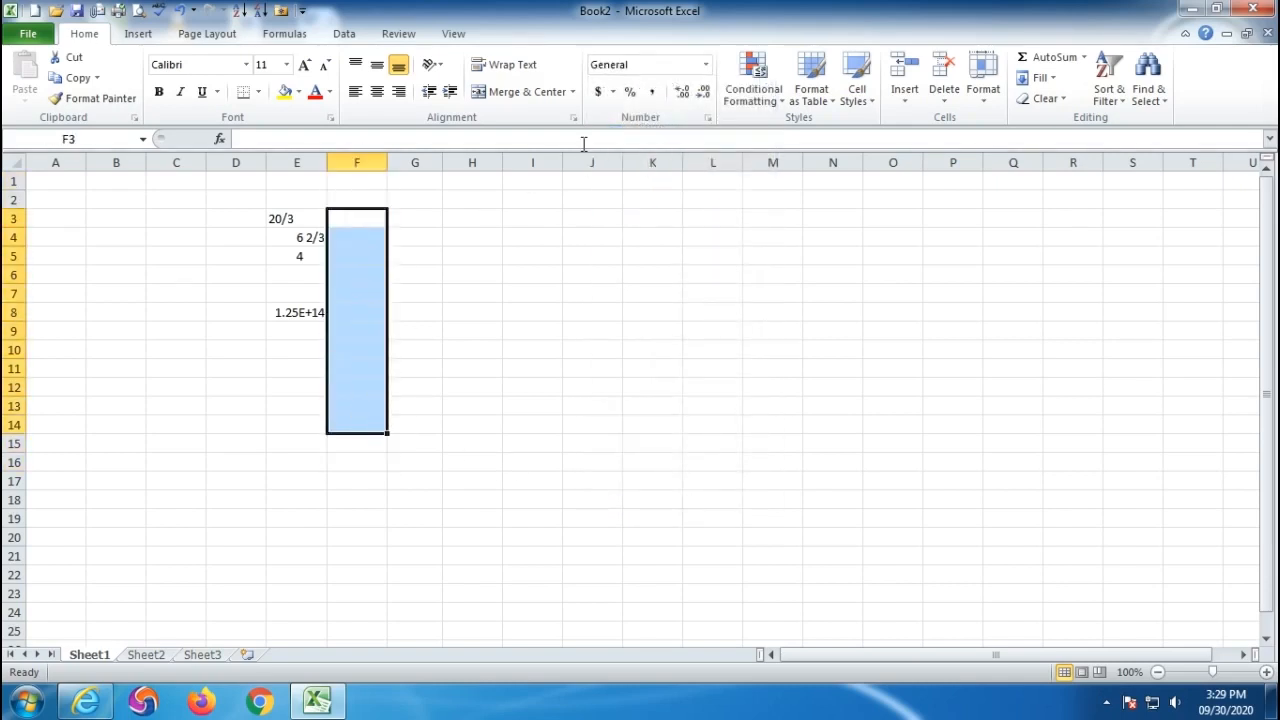
click(705, 64)
scroll(660, 445, down, 1)
click(650, 460)
- Enter 002, 2500, 00025, 00000, 0000, 0000 and 000 in F3:F9, keeping leading zeros
click(354, 218)
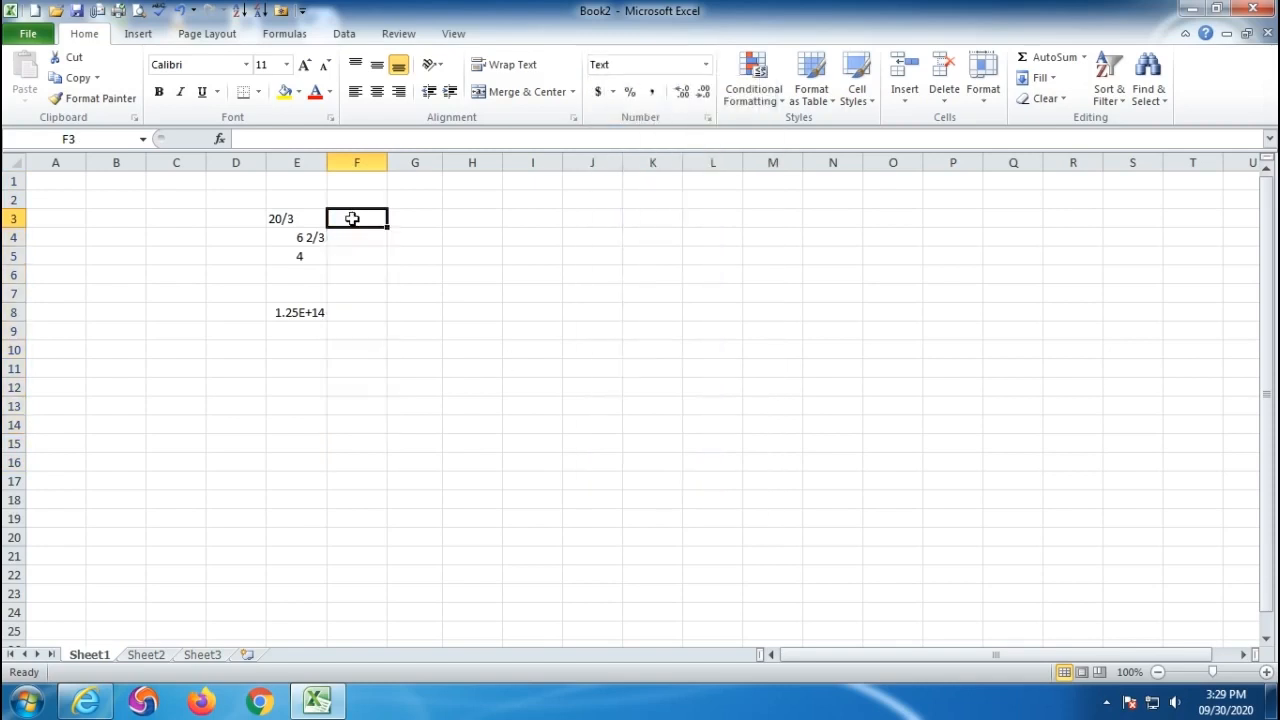
text(0)
key(Return)
key(Return)
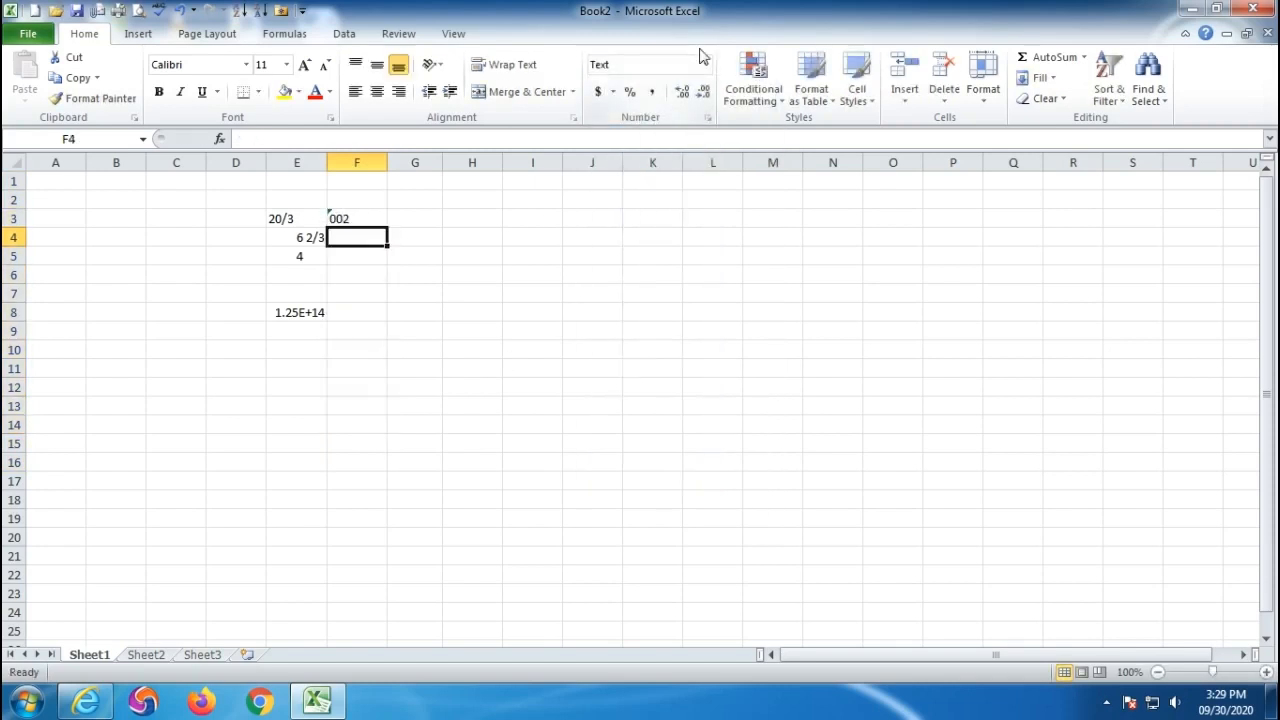
key(Up)
text(2)
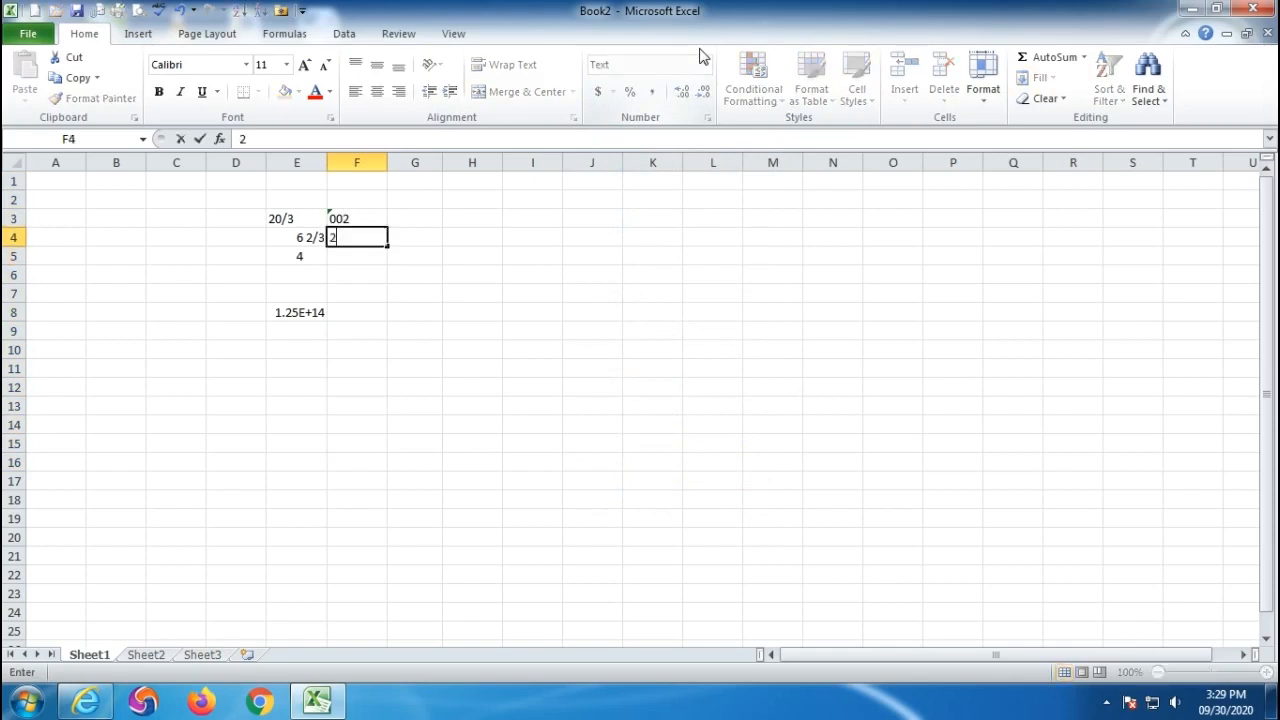
text(500)
key(Return)
text(00025)
key(Return)
text(00000)
key(Return)
text(0000)
key(Return)
text(0000)
key(Return)
text(000)
key(Return)
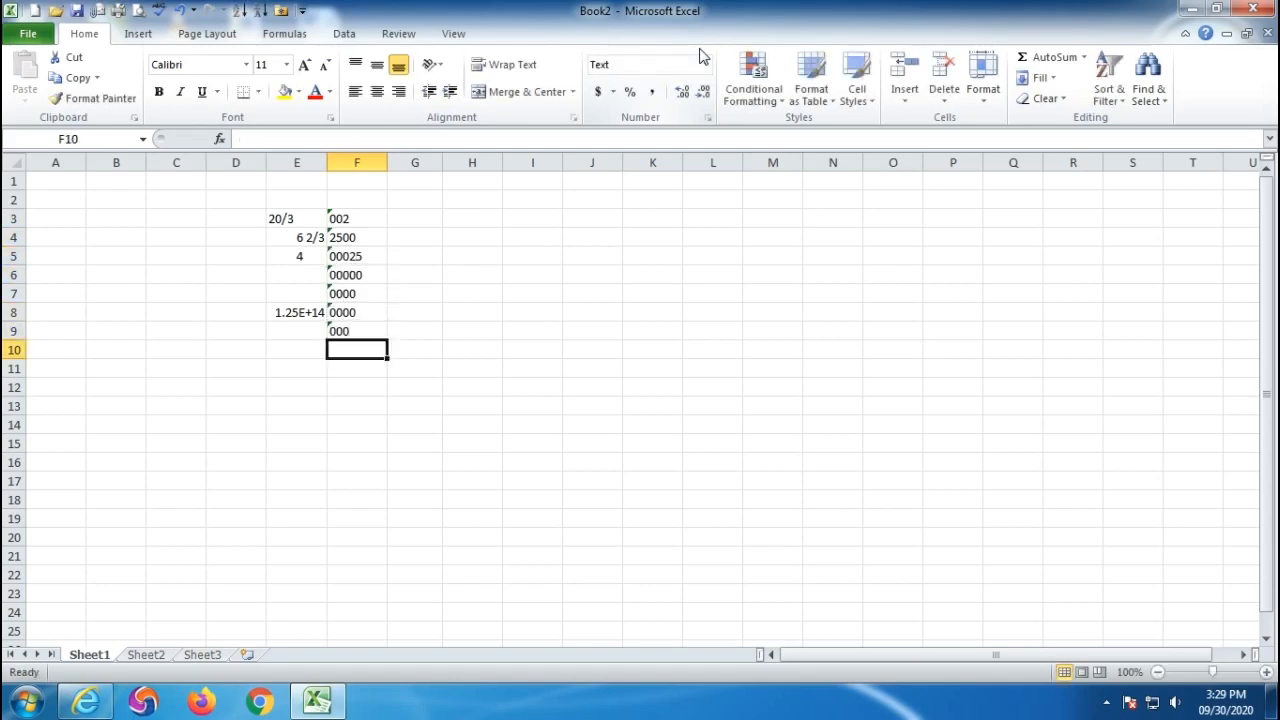
drag(358, 200, 365, 419)
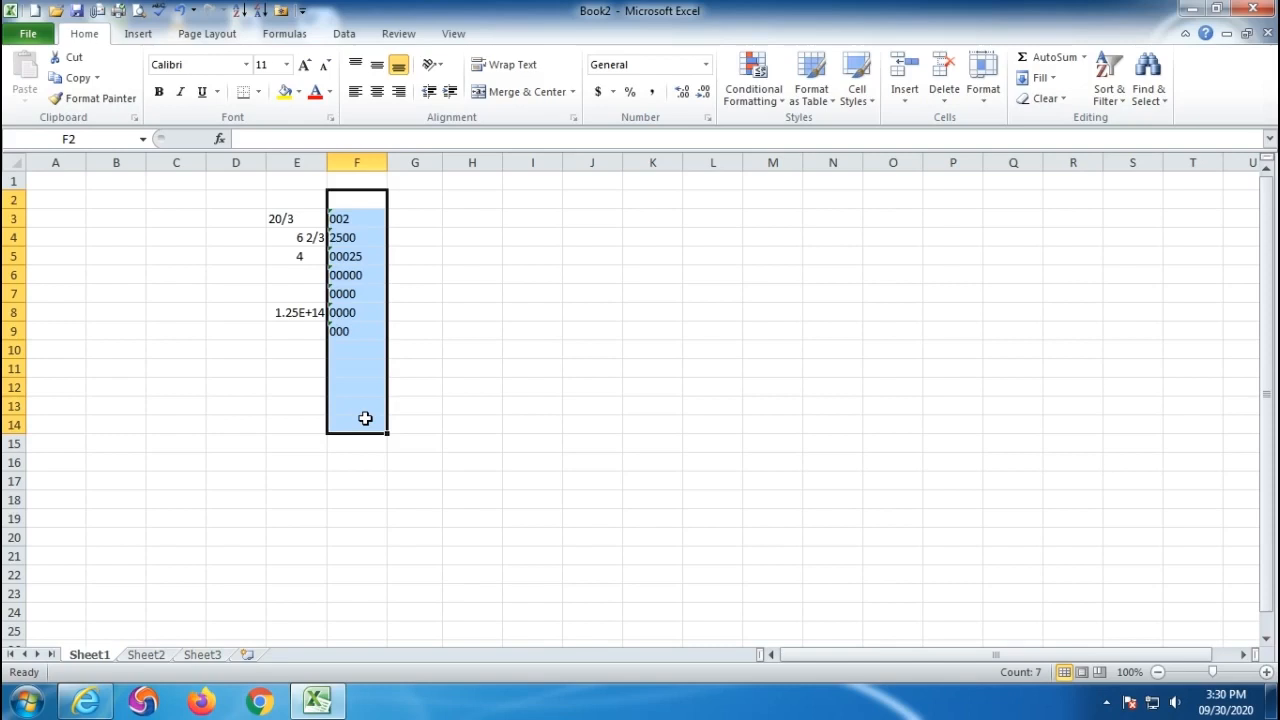
click(706, 64)
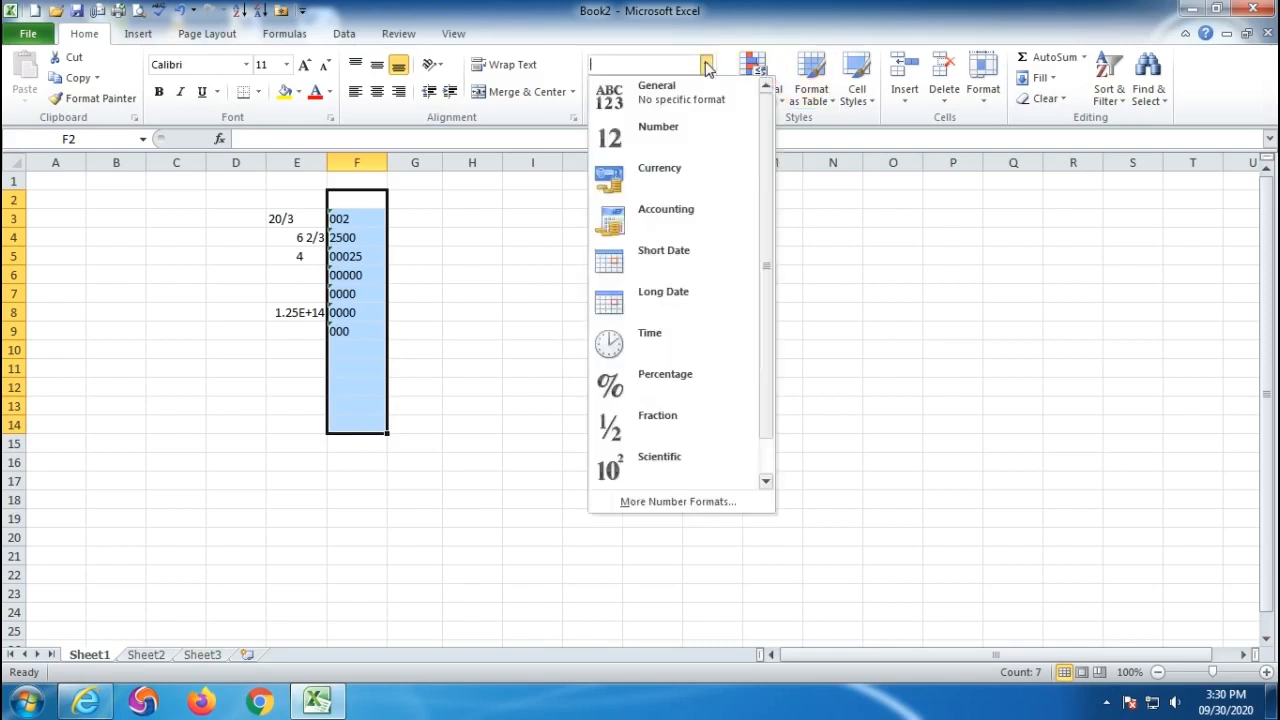
scroll(665, 300, down, 1)
scroll(650, 260, up, 1)
scroll(658, 410, down, 1)
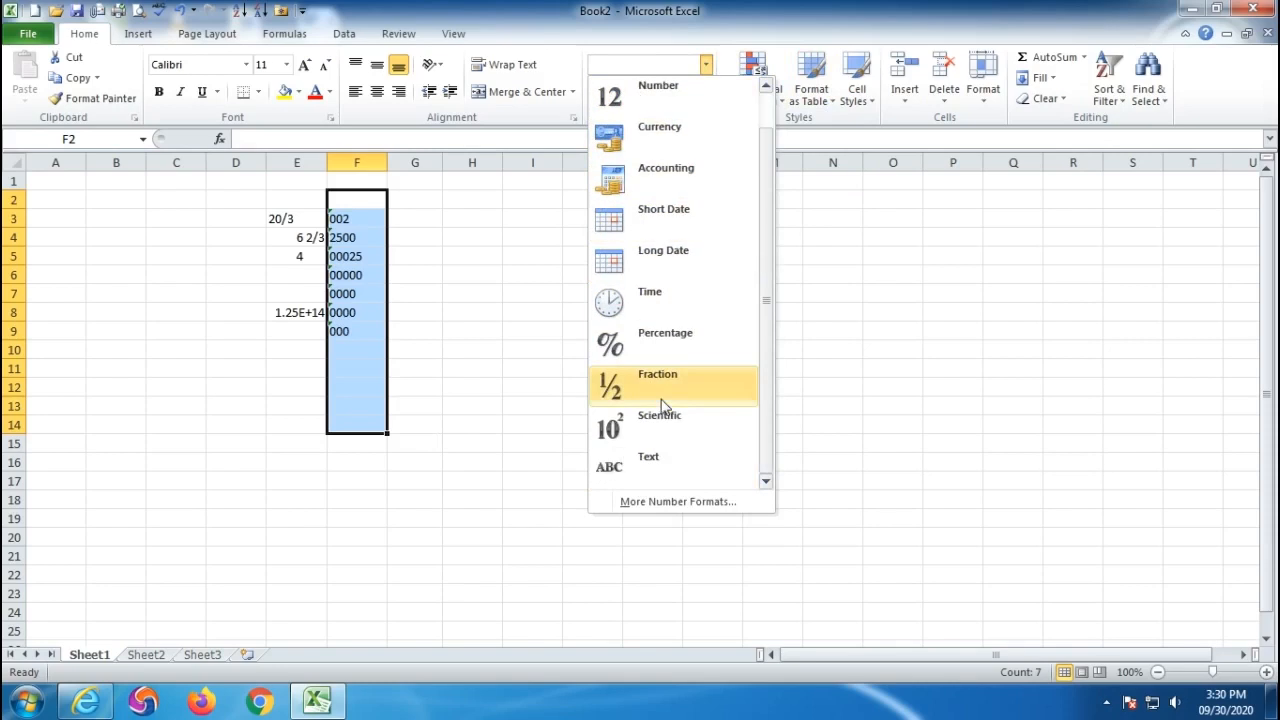
click(654, 509)
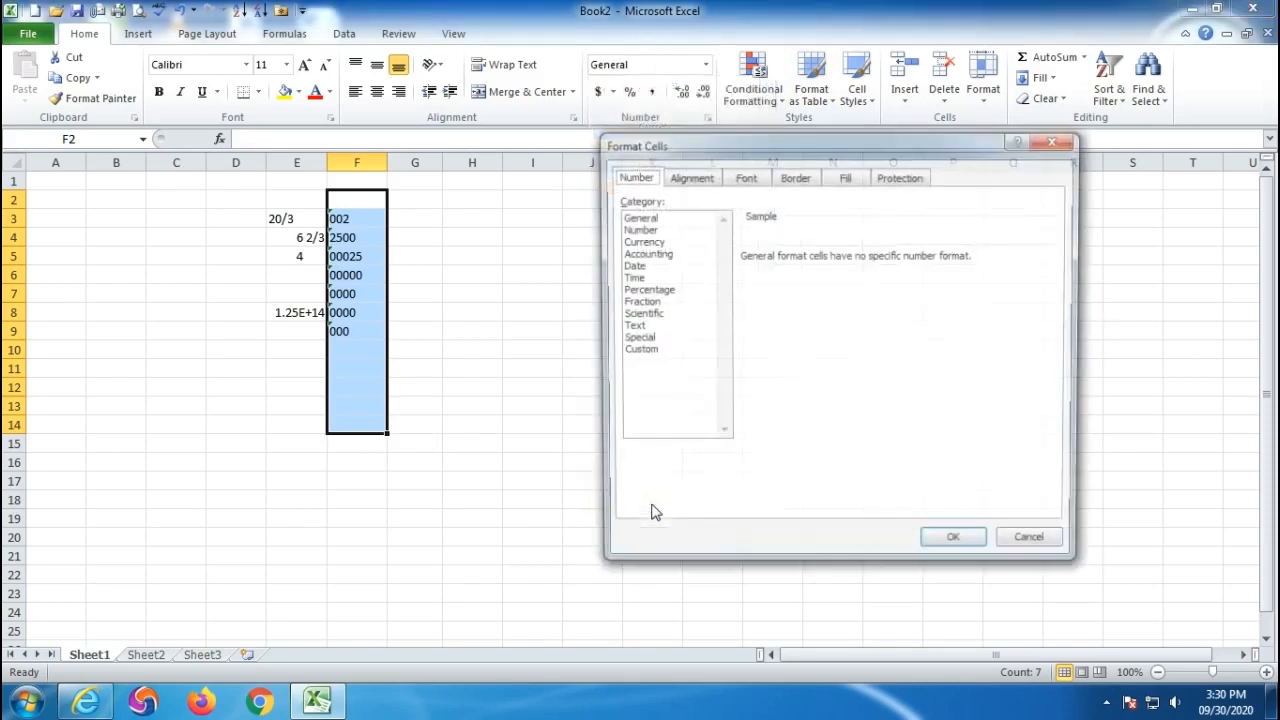
click(1034, 549)
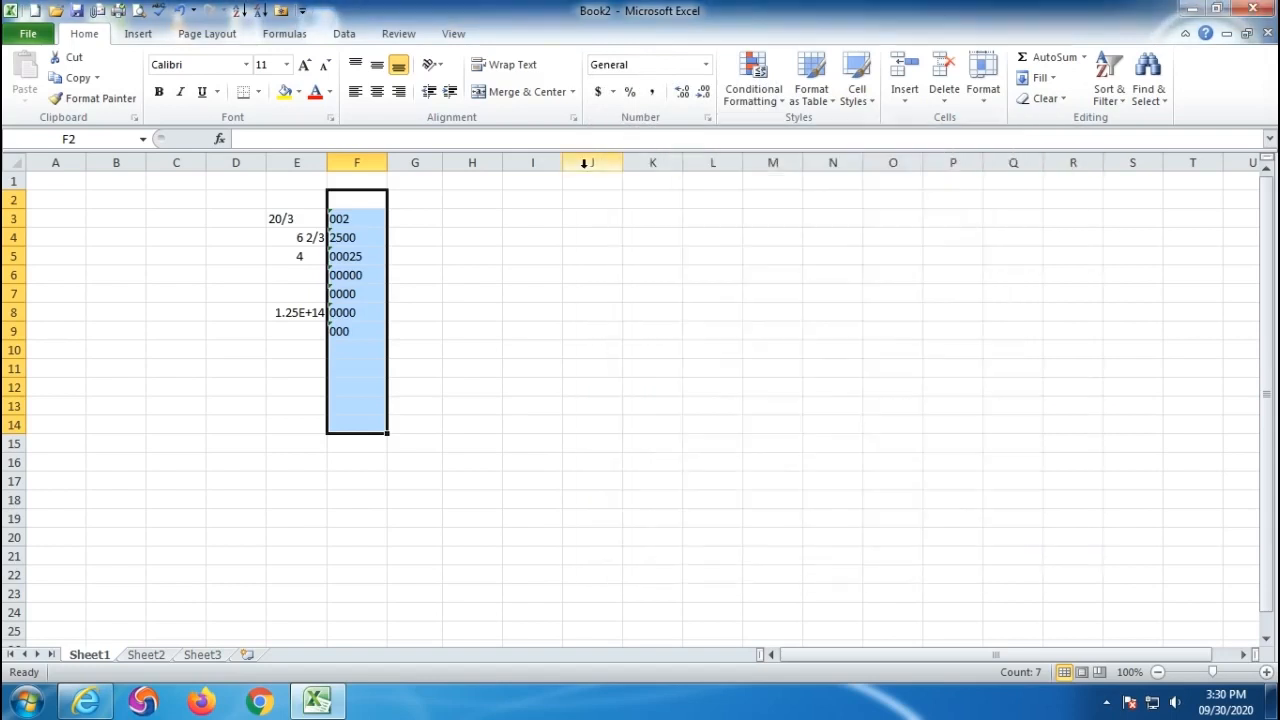
- Enter the amounts 20, 30 and 10 in G3:G5
click(530, 350)
drag(414, 214, 414, 404)
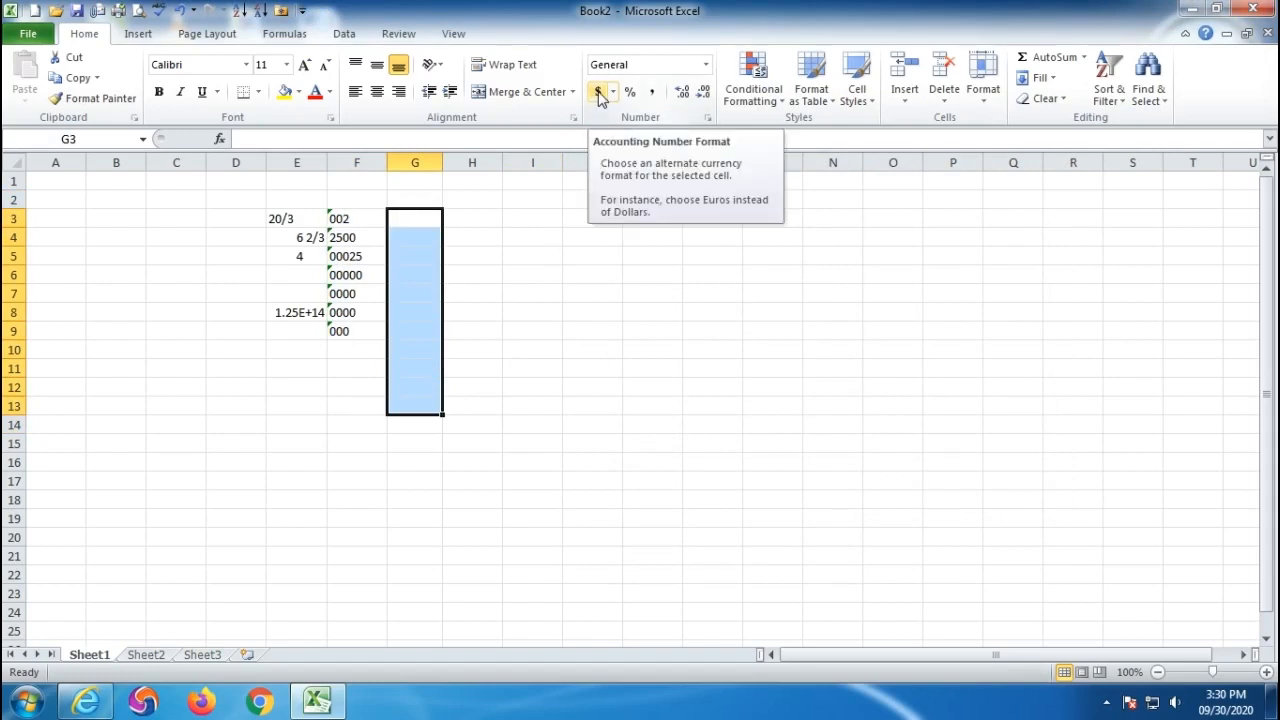
click(604, 330)
click(409, 219)
text(20)
key(Return)
text(30)
key(Return)
text(10)
key(Return)
- Apply dollar Accounting format to G3:G10, showing $ 20.00, $ 30.00 and $ 10.00
drag(409, 219, 400, 350)
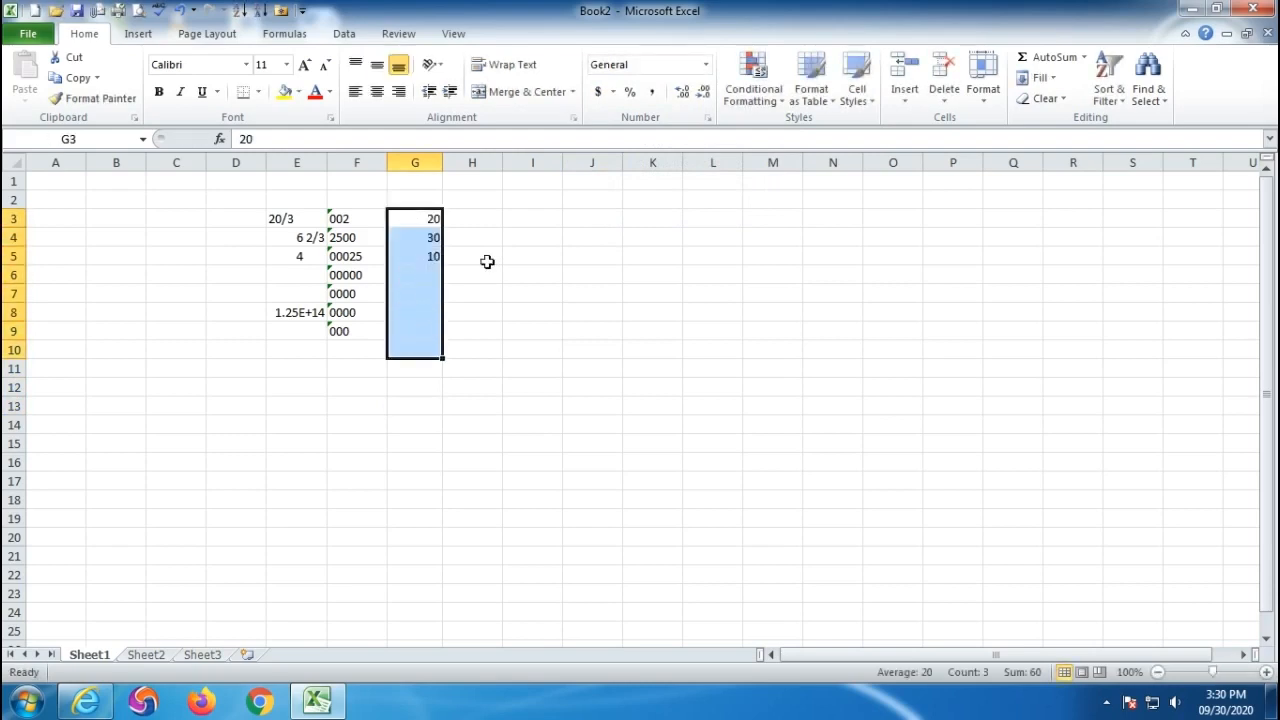
click(598, 92)
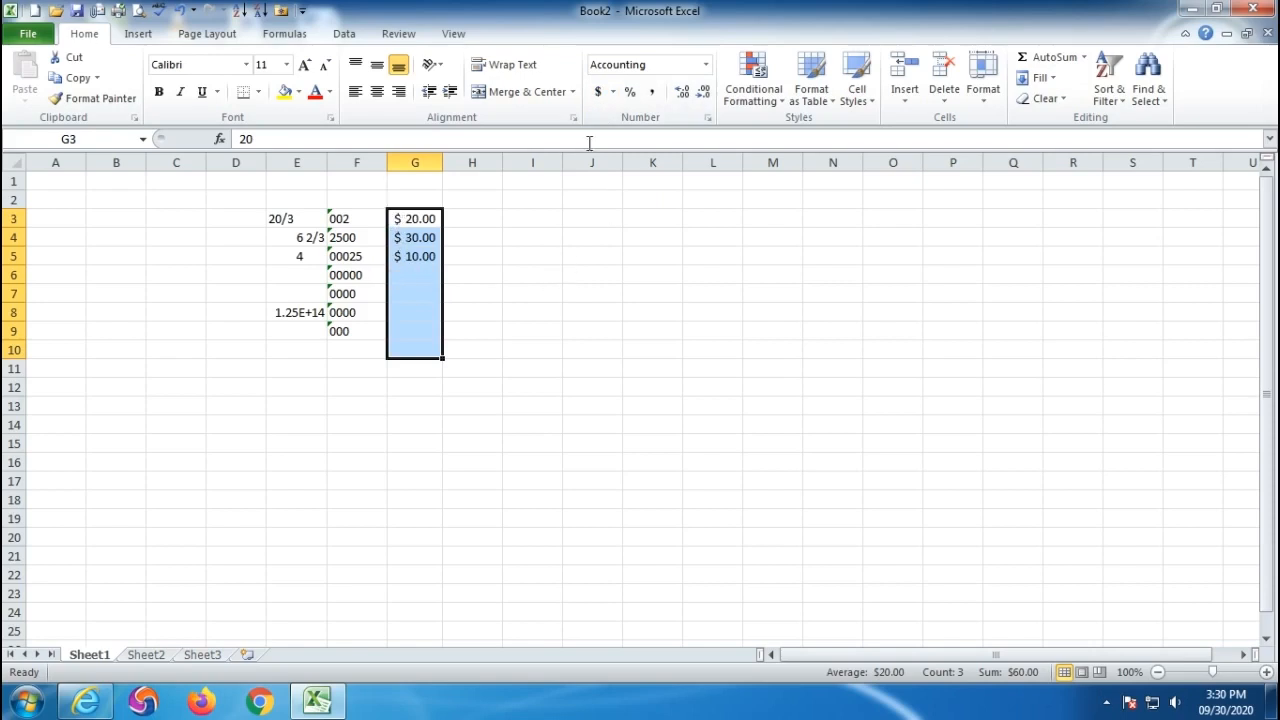
click(613, 92)
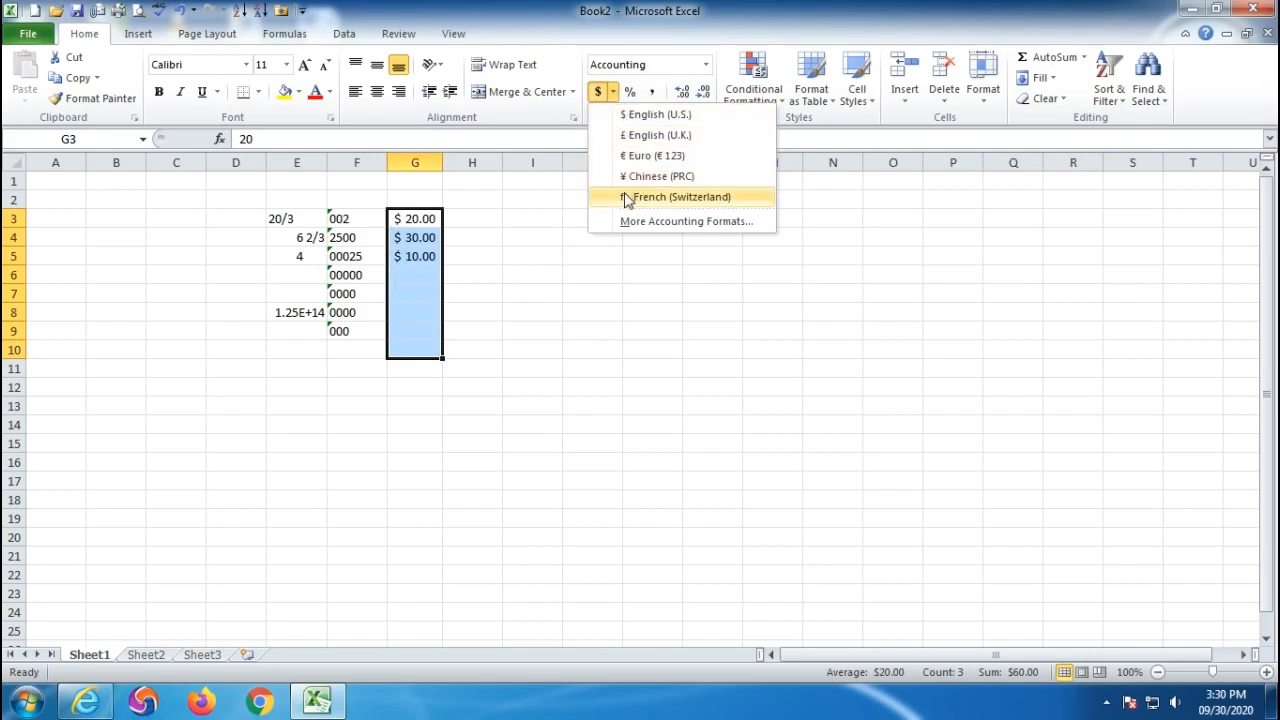
click(666, 222)
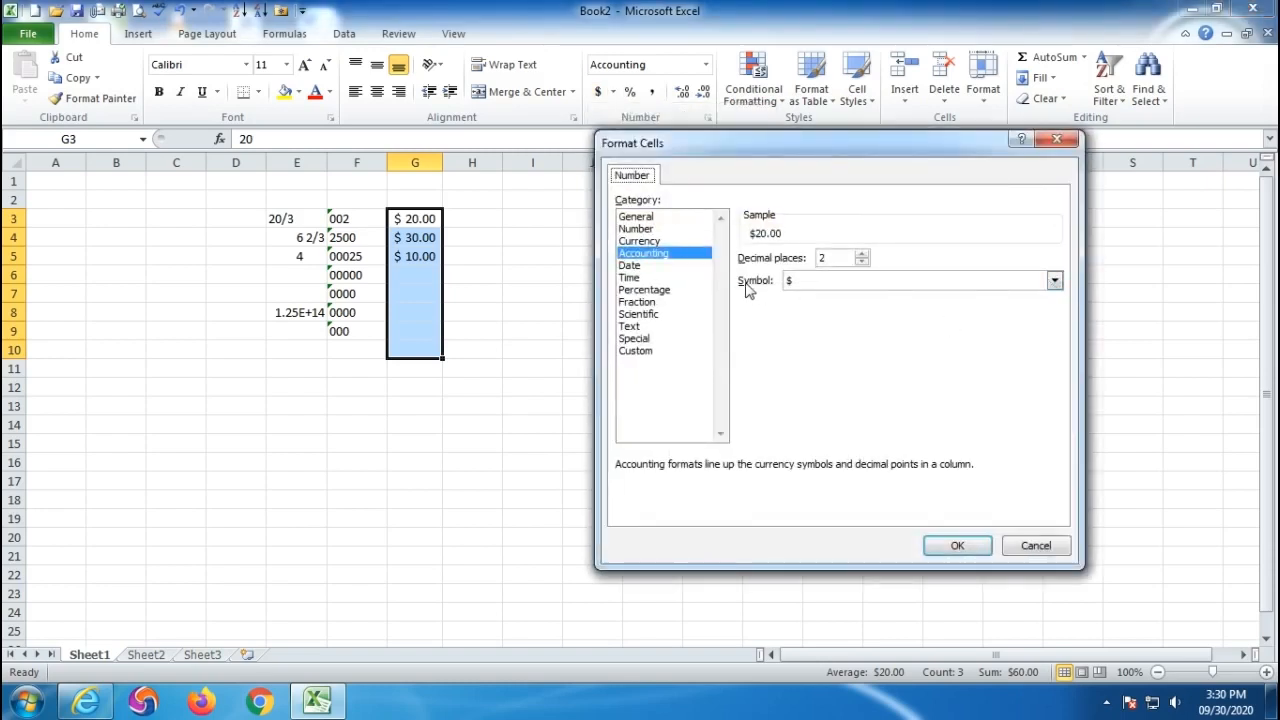
- Switch the accounting symbol to ₹ English (India), giving ₹ 20.00, ₹ 30.00 and ₹ 10.00
click(1054, 280)
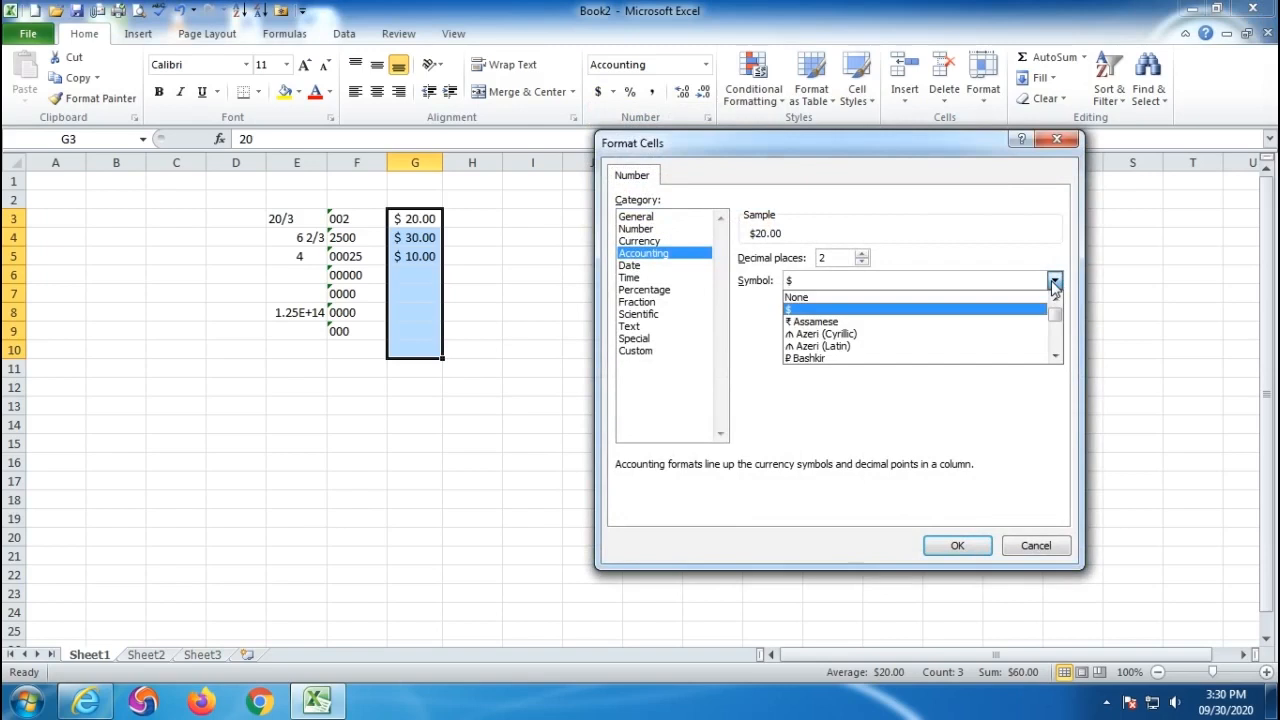
scroll(882, 330, down, 1)
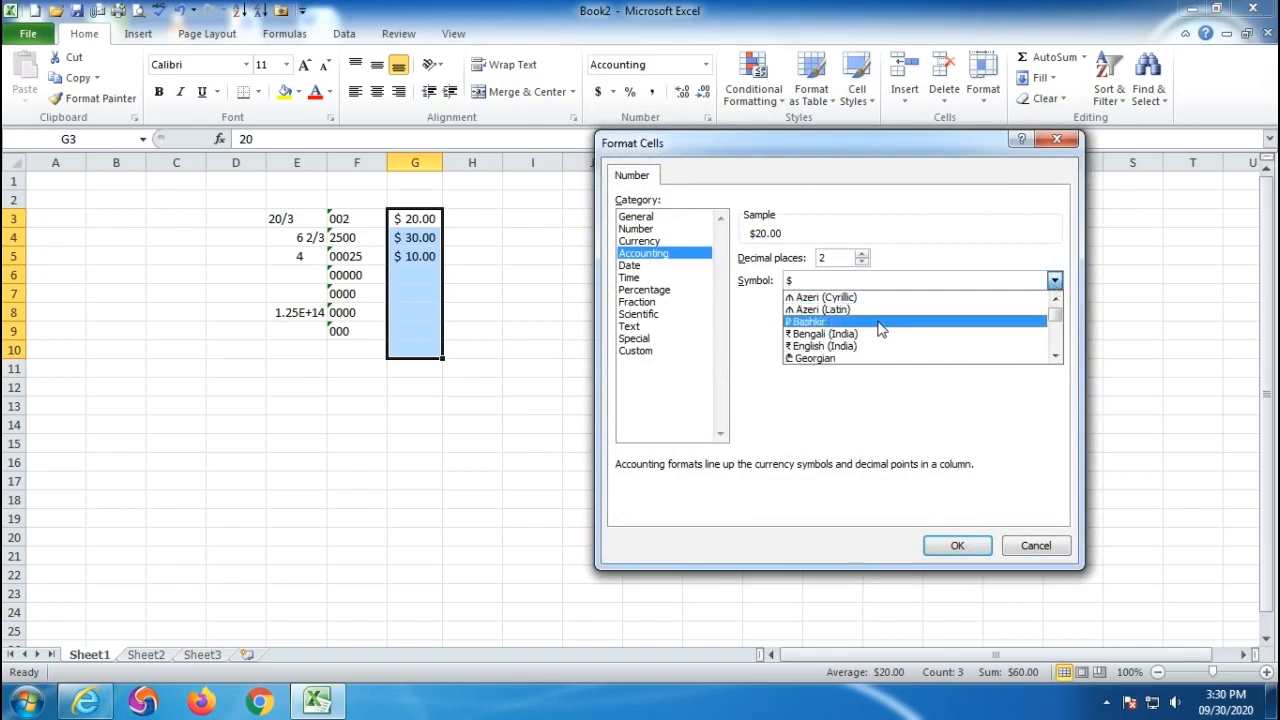
click(848, 347)
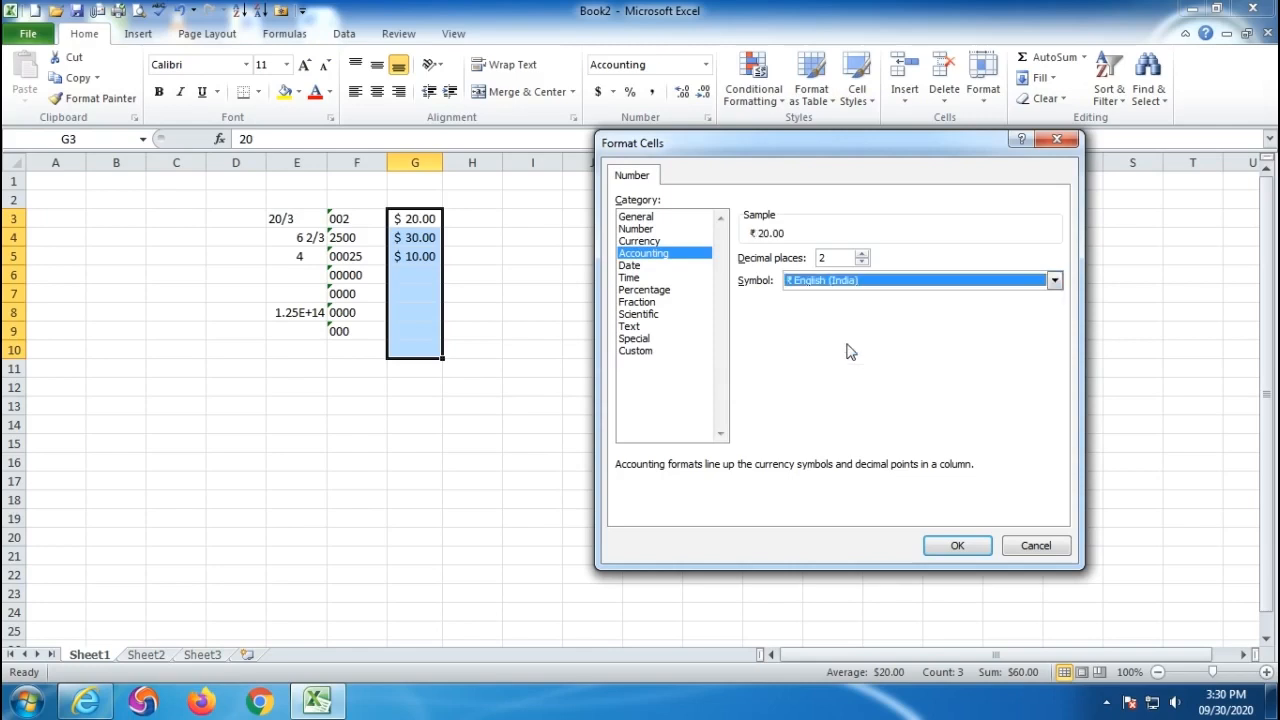
click(960, 545)
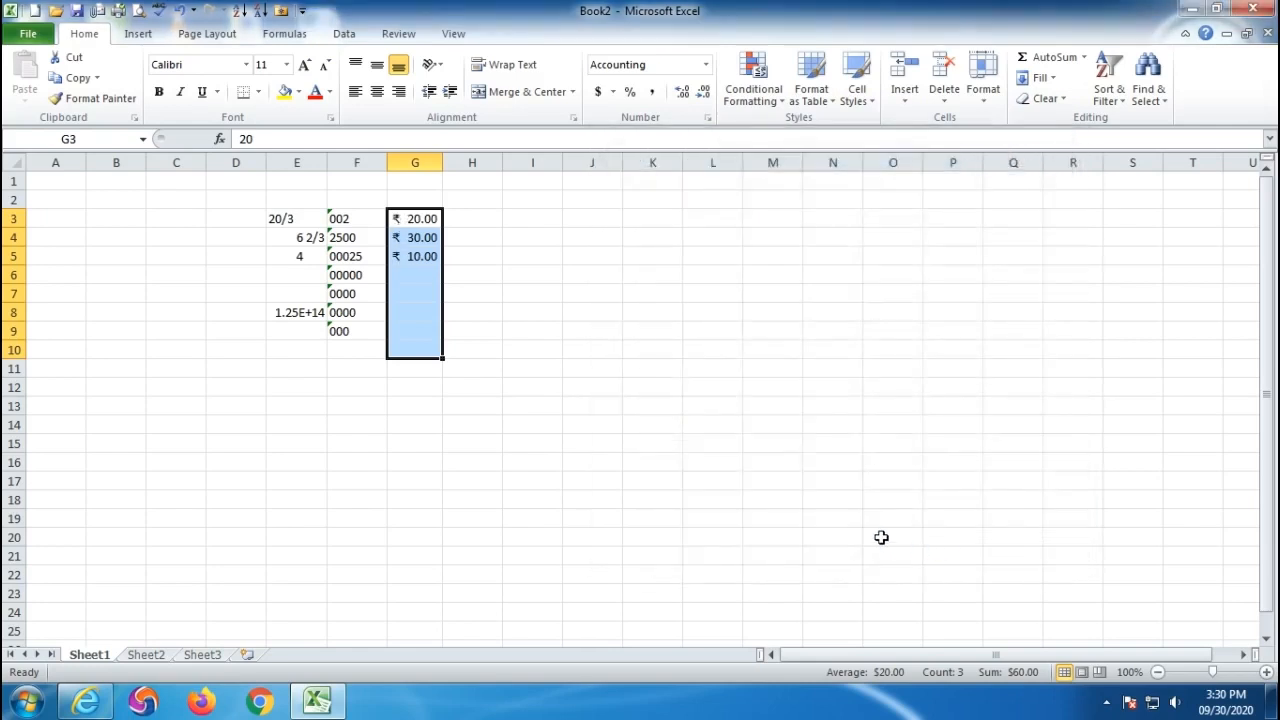
click(352, 218)
scroll(358, 220, up, 4)
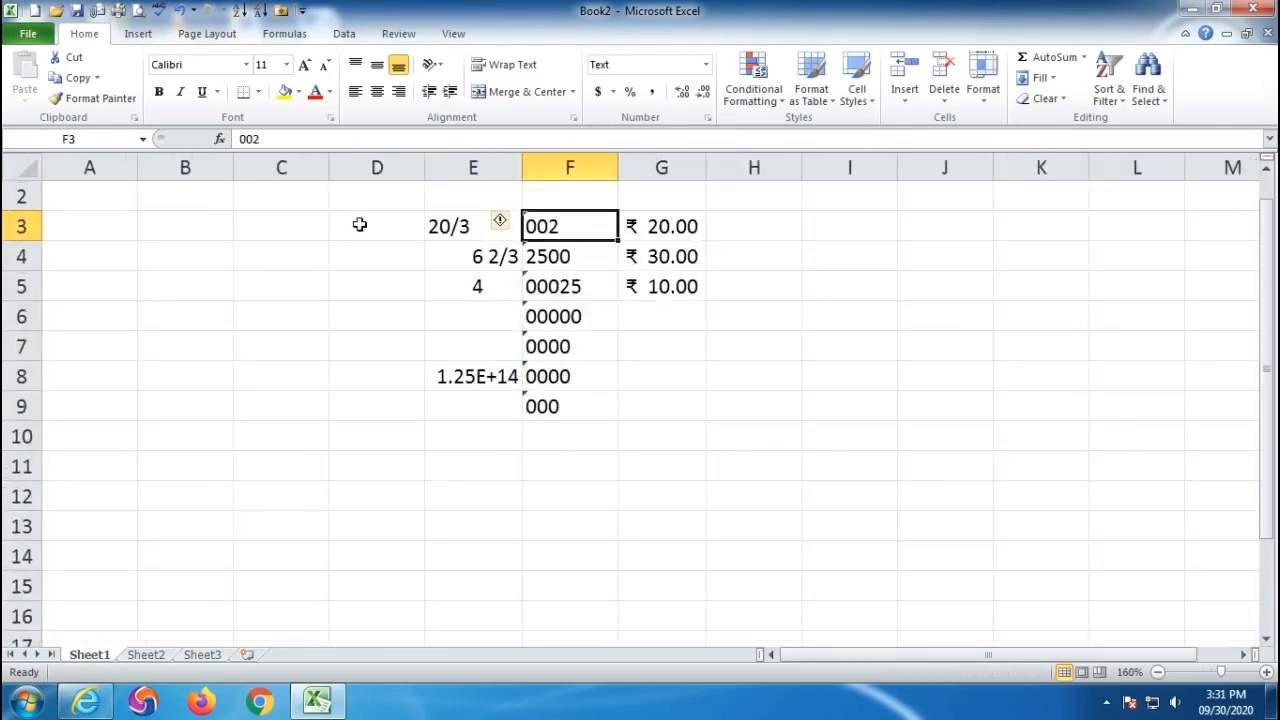
- Change the G3:G11 accounting symbol to Nepali (India), showing रु 20.00, रु 30.00, रु 10.00
drag(640, 226, 680, 462)
click(612, 91)
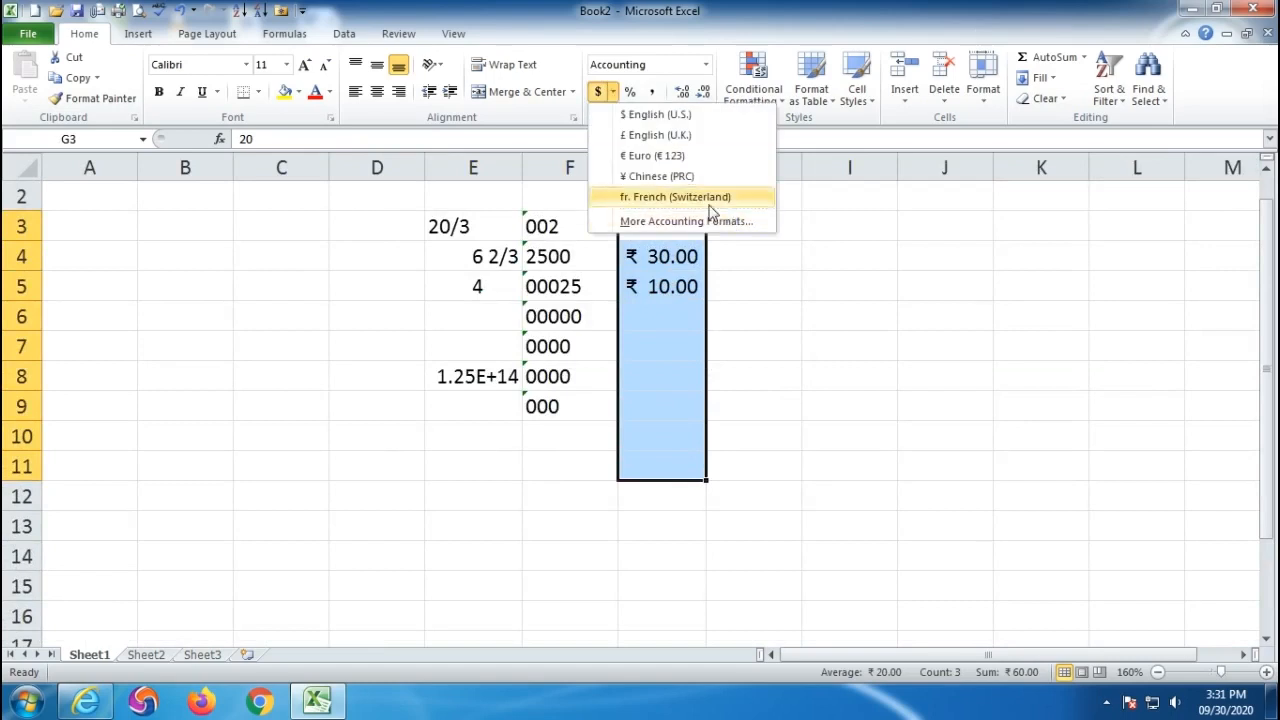
click(671, 224)
drag(820, 154, 950, 127)
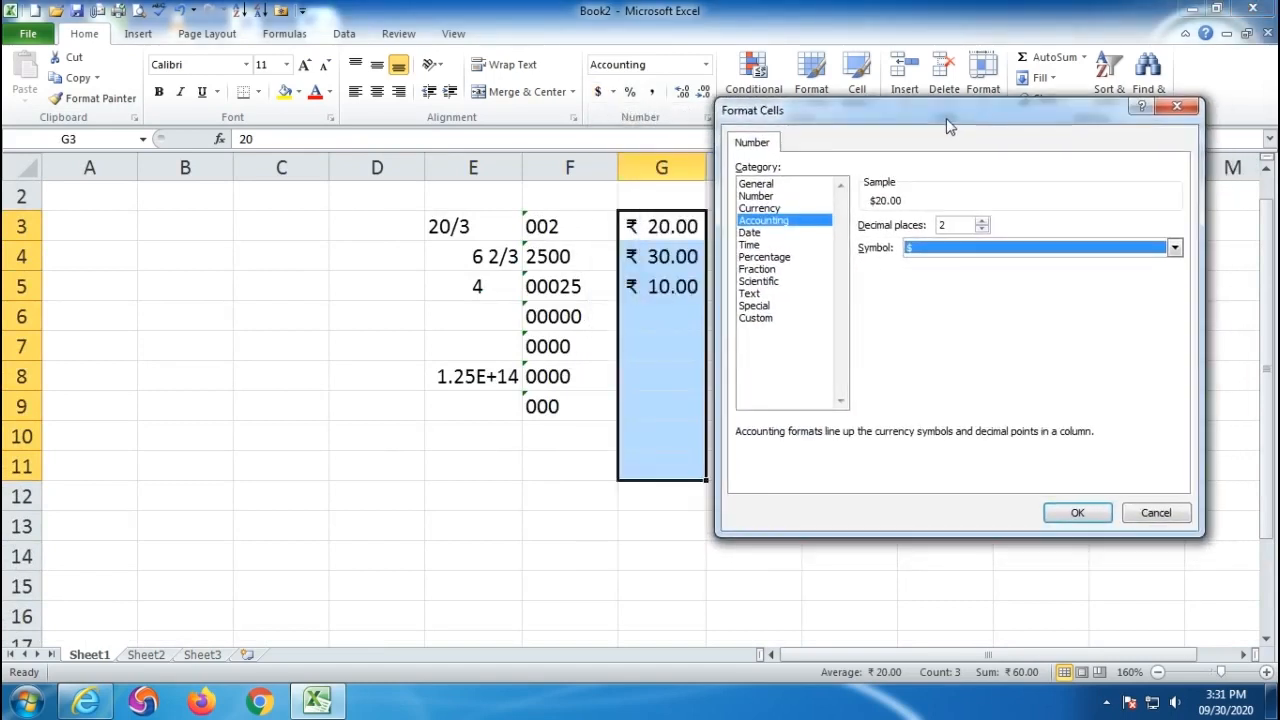
click(1174, 247)
scroll(940, 300, down, 15)
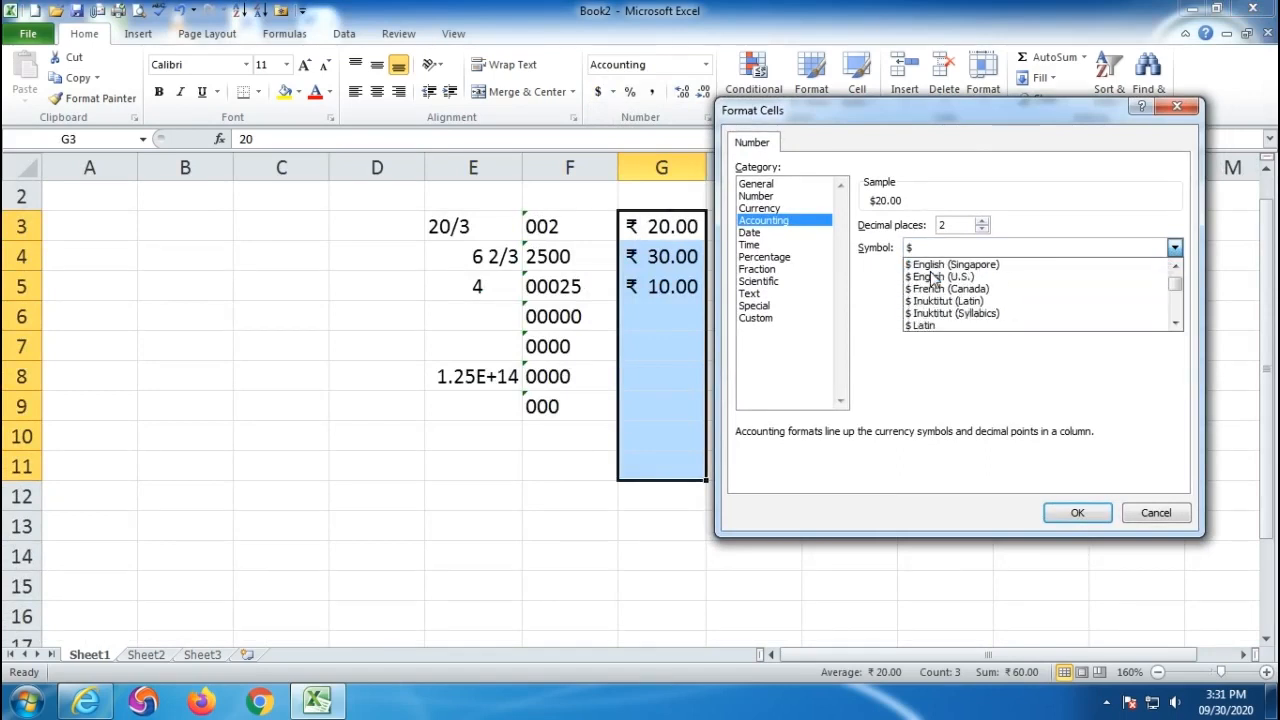
scroll(932, 280, down, 15)
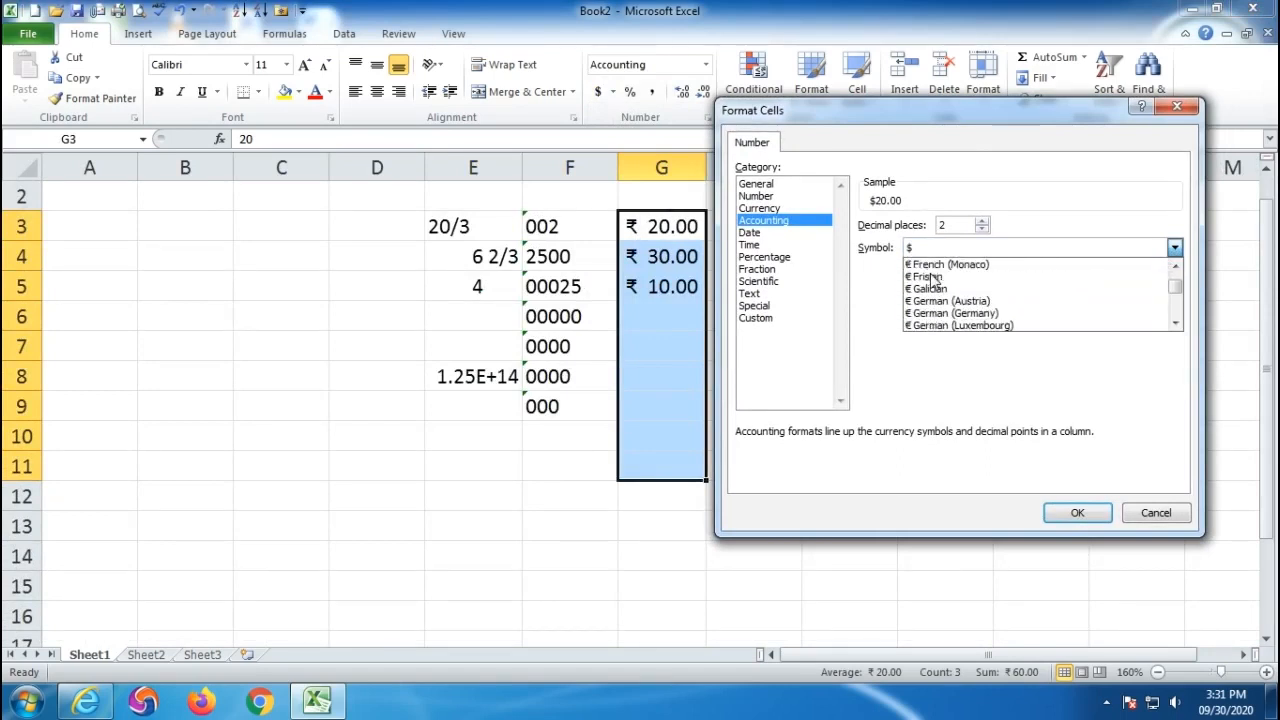
scroll(932, 280, down, 15)
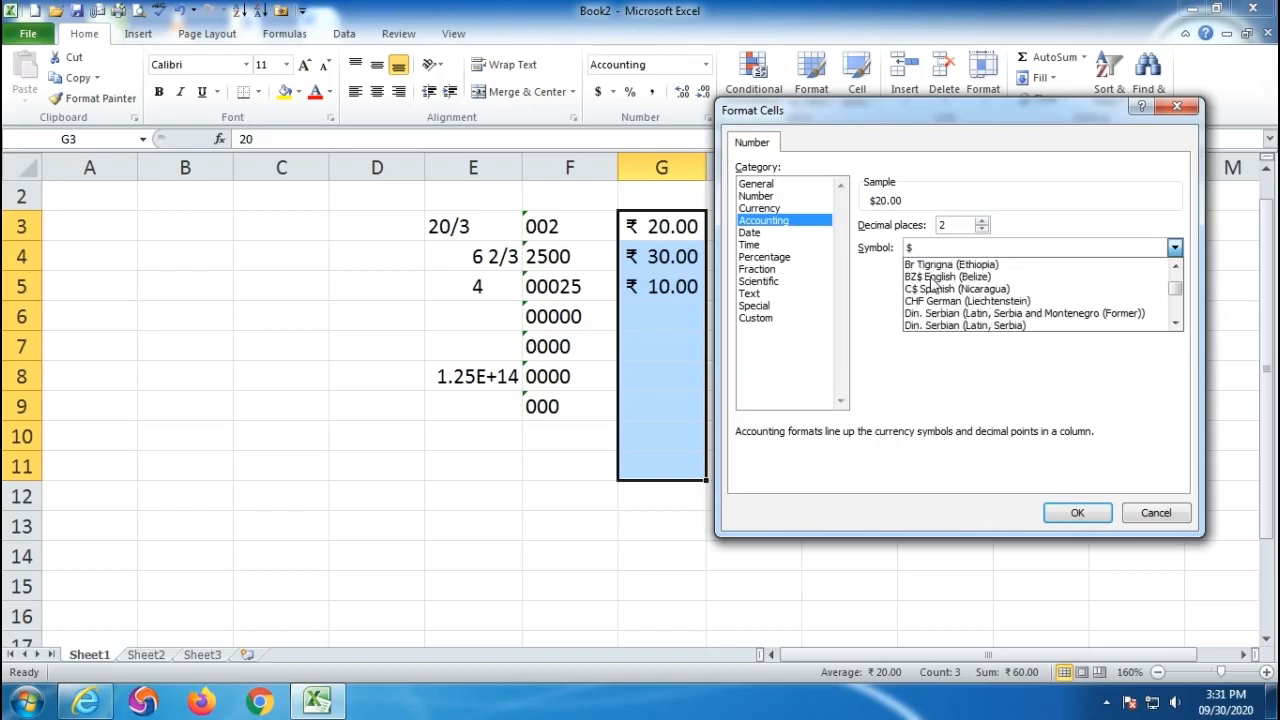
scroll(932, 283, down, 15)
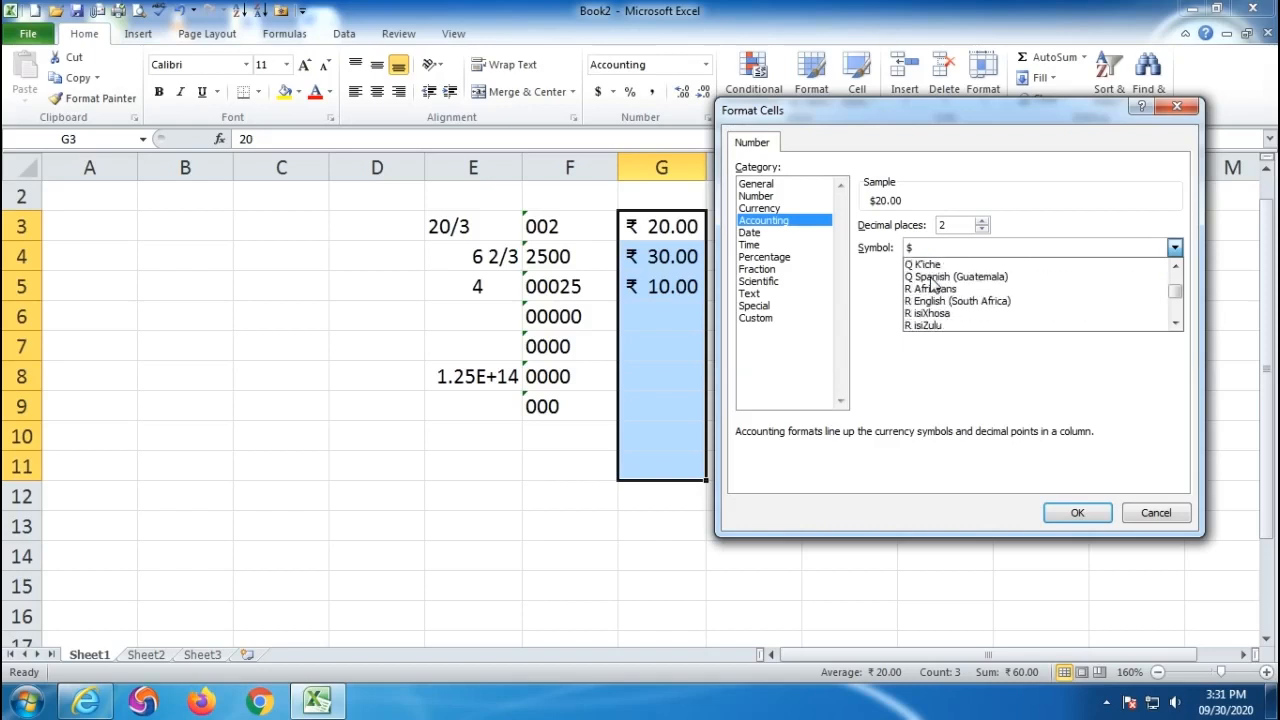
scroll(932, 285, down, 12)
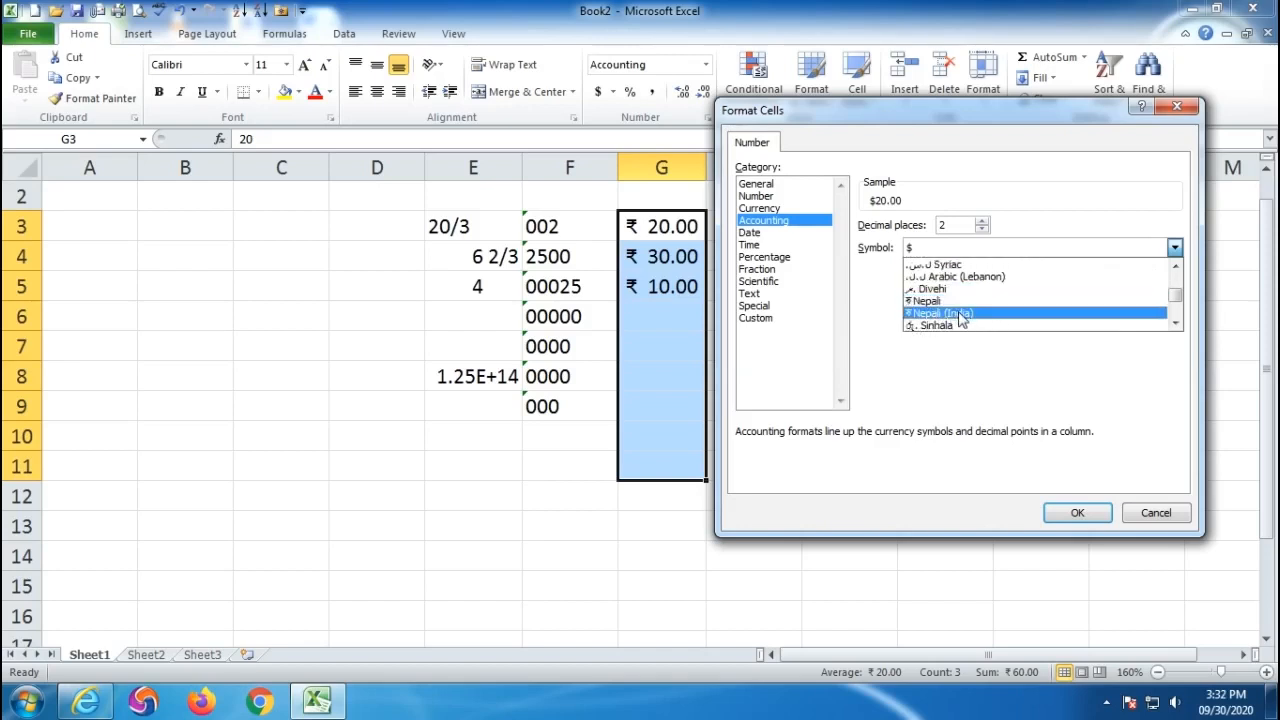
click(960, 314)
click(1071, 514)
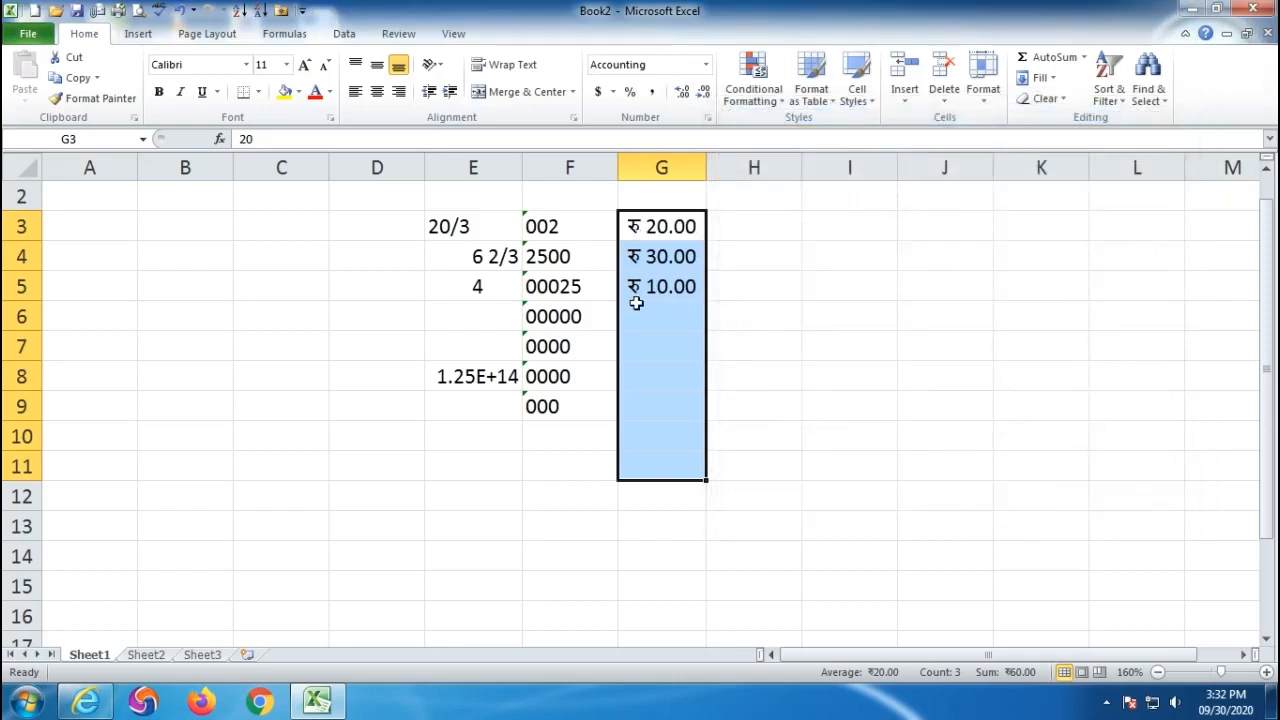
- Set the amounts to $ accounting format with 3 decimals and autofit column G
click(615, 91)
click(658, 224)
click(1174, 247)
scroll(997, 300, down, 4)
scroll(990, 300, down, 15)
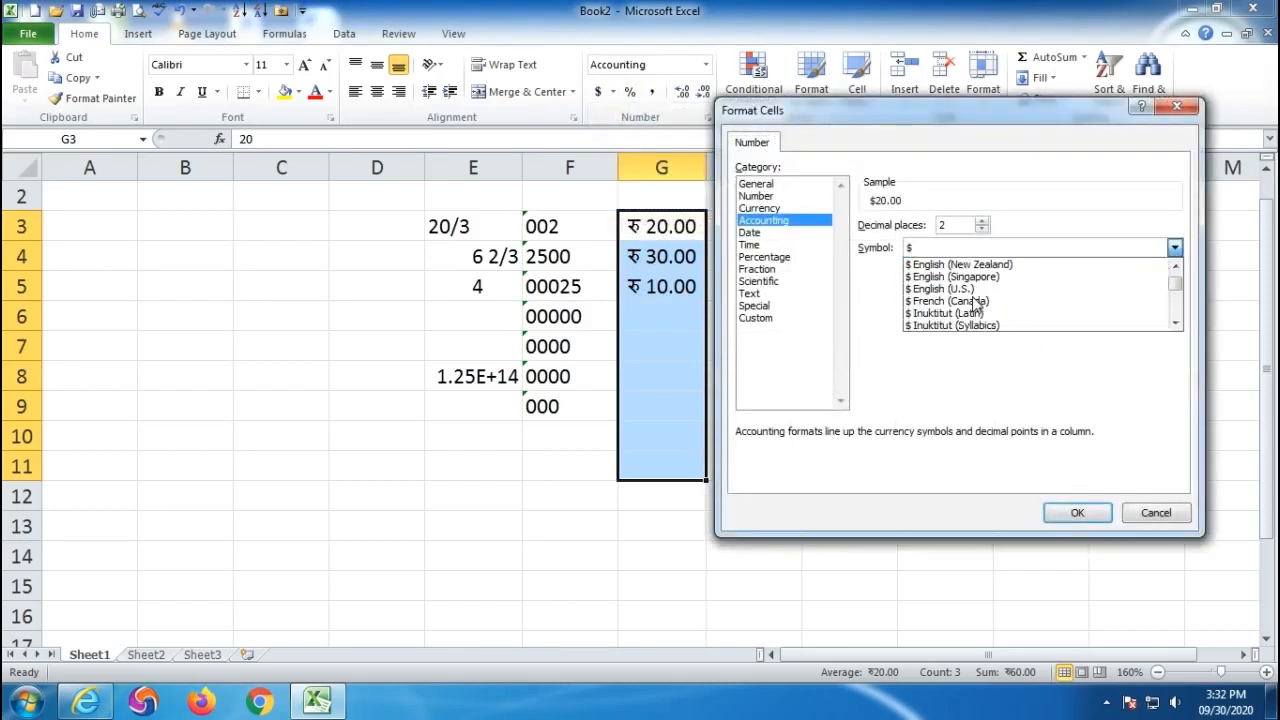
scroll(970, 305, down, 3)
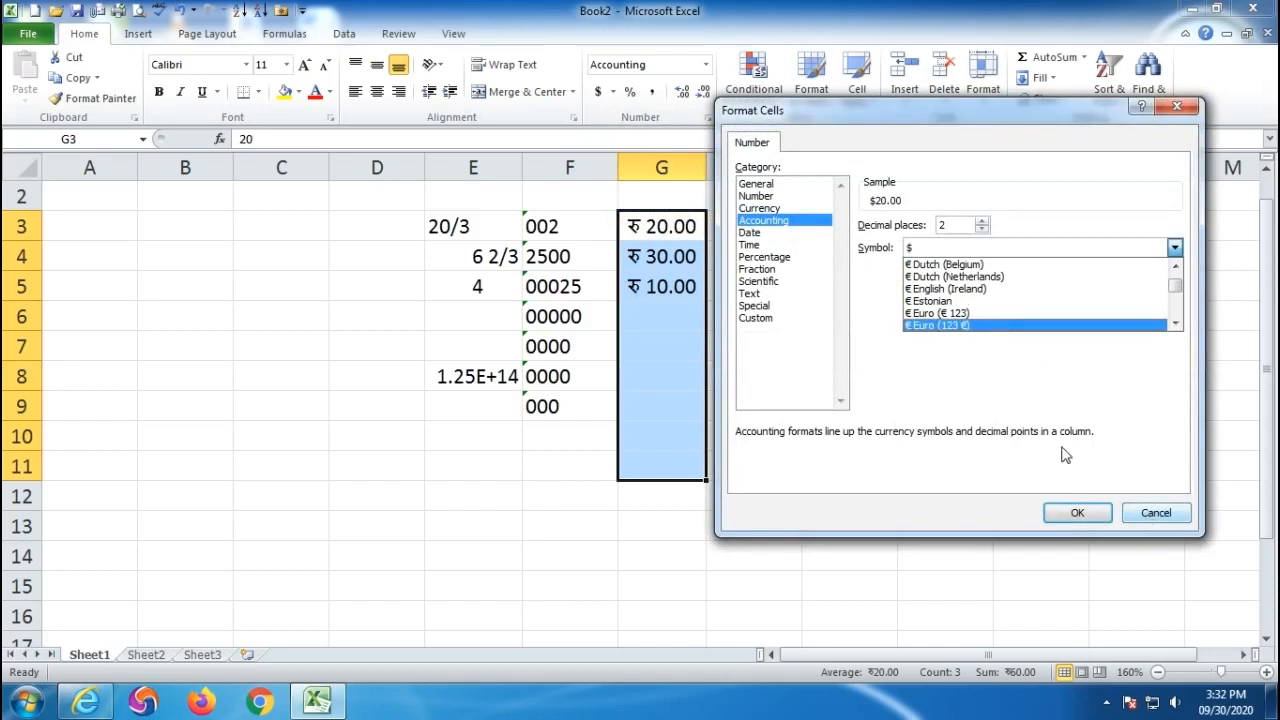
click(980, 223)
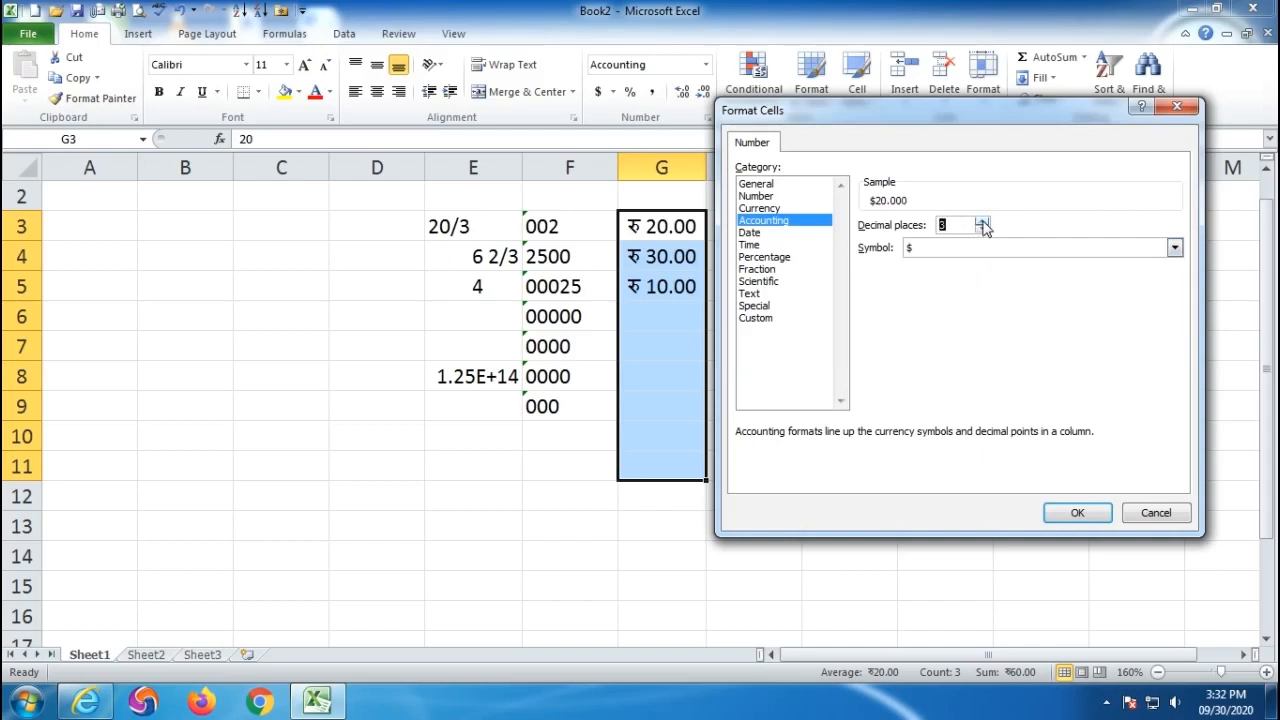
click(1049, 515)
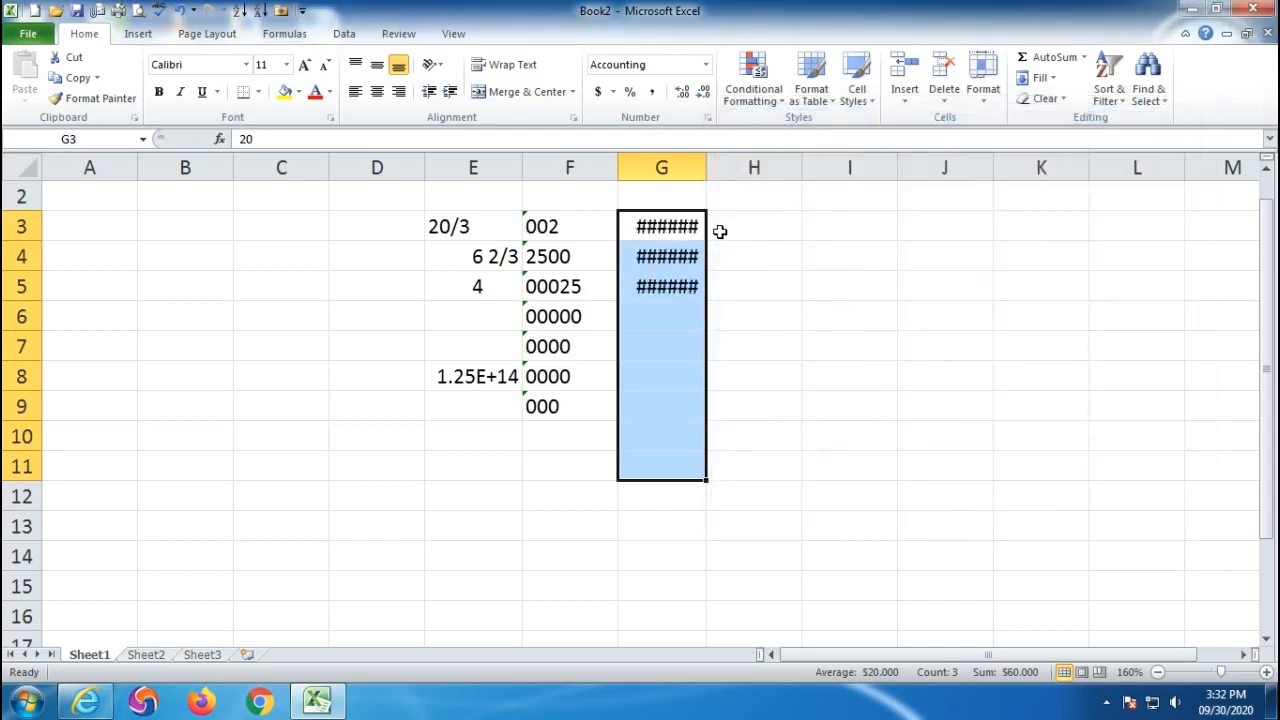
double_click(706, 167)
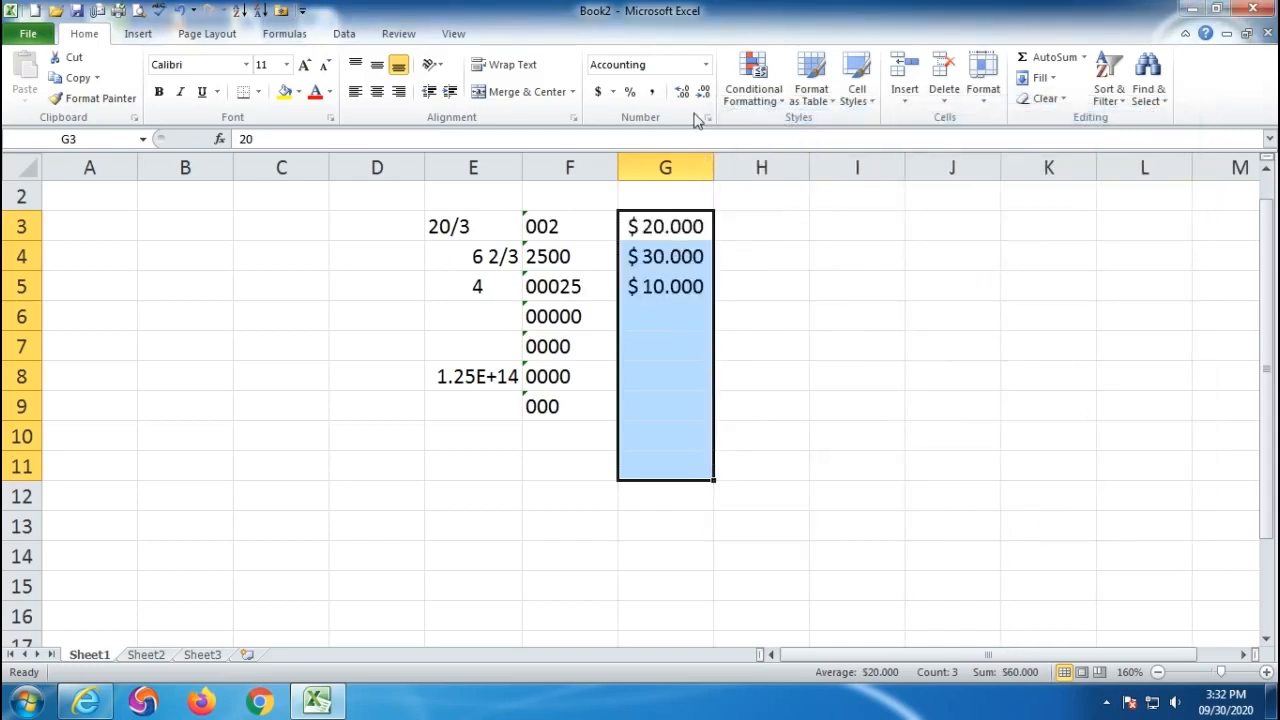
- Reduce the dollar accounting format to 2 decimal places: $ 20.00, $ 30.00, $ 10.00
click(613, 92)
click(640, 221)
click(982, 230)
click(982, 230)
click(982, 224)
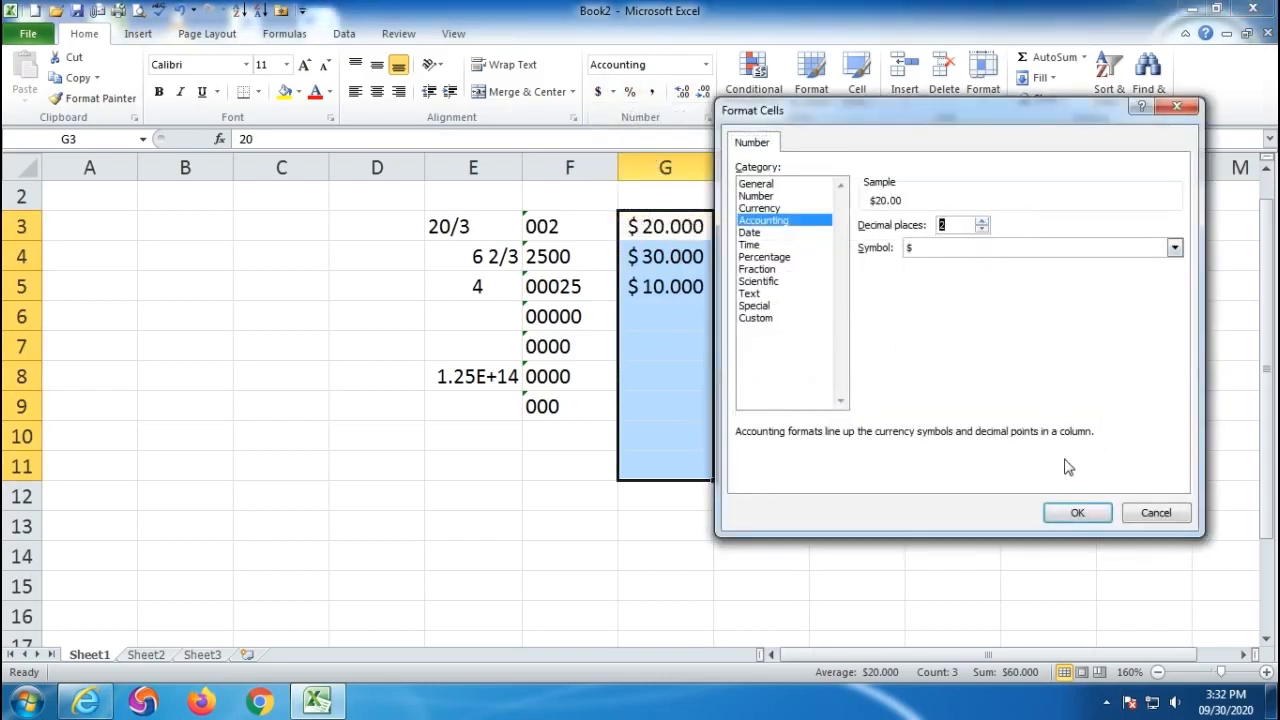
click(1064, 512)
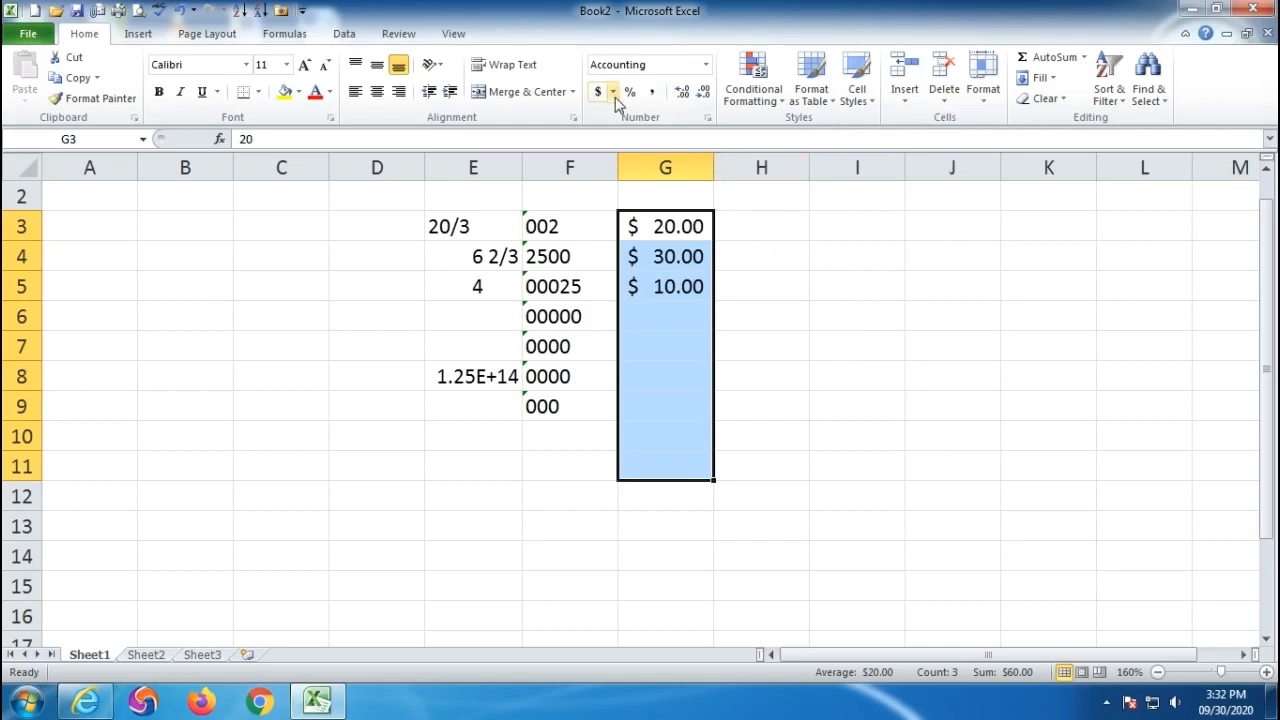
click(285, 248)
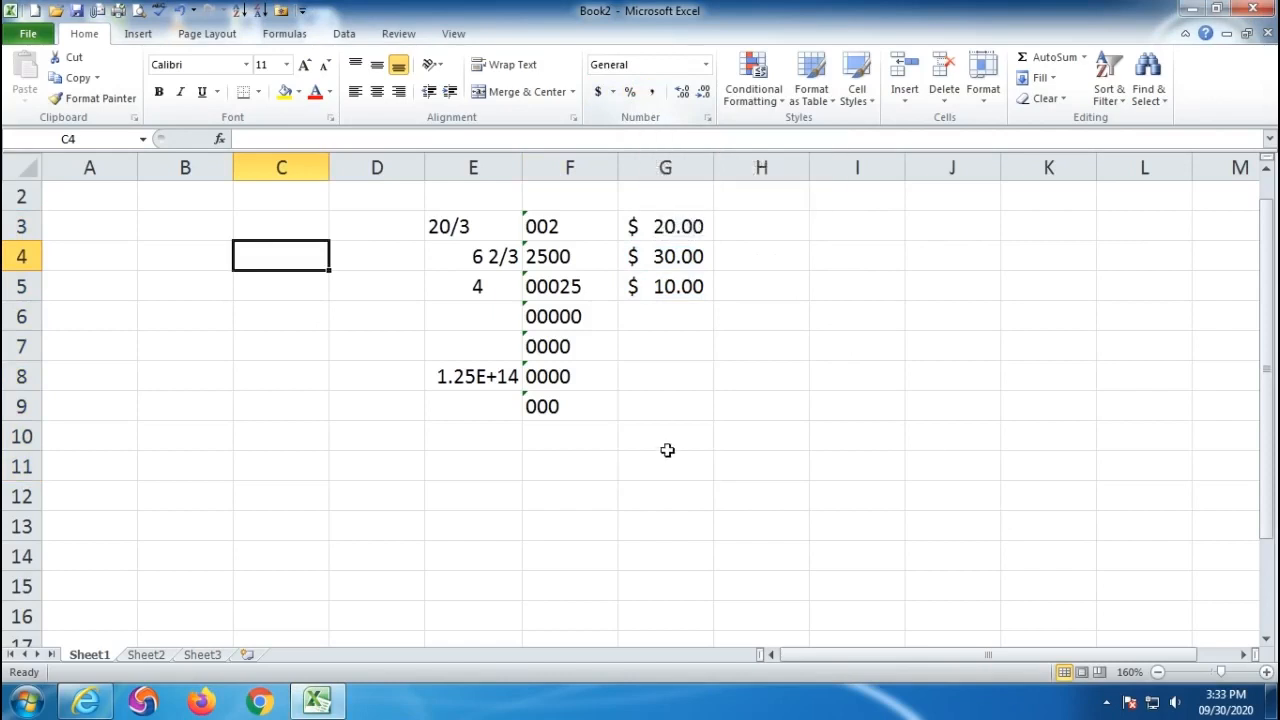
click(484, 469)
text(1)
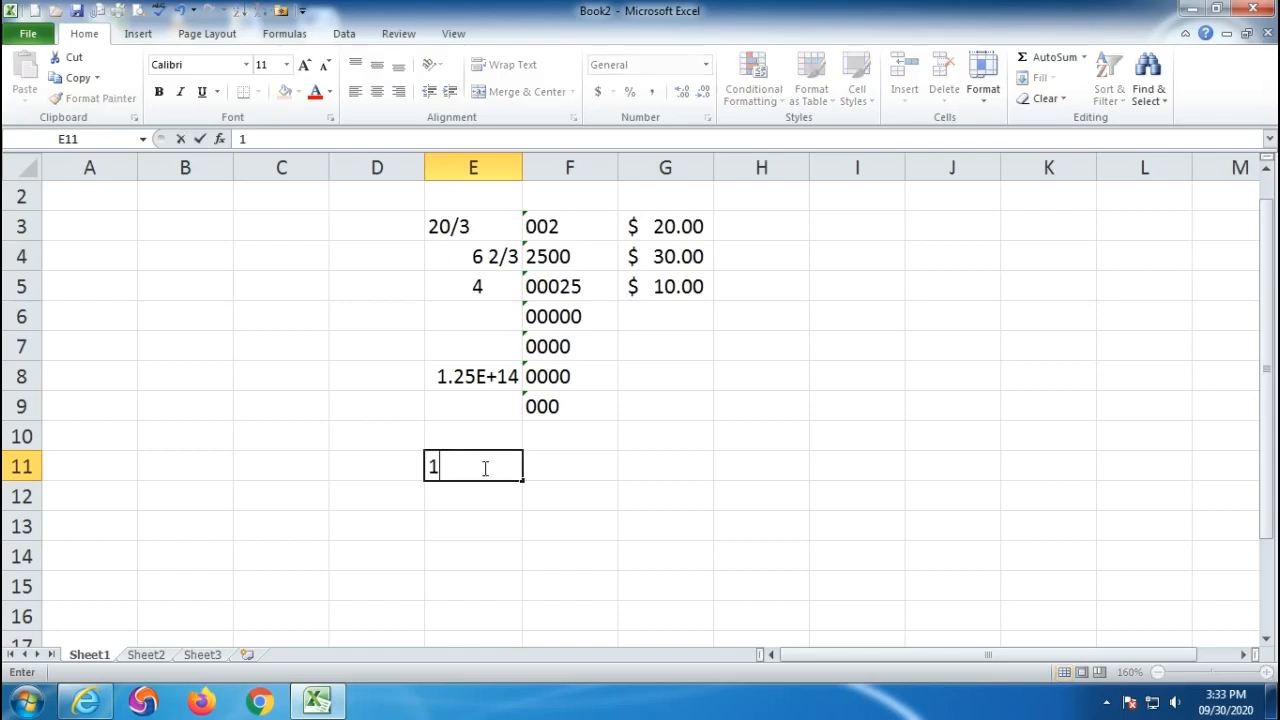
text(23456789)
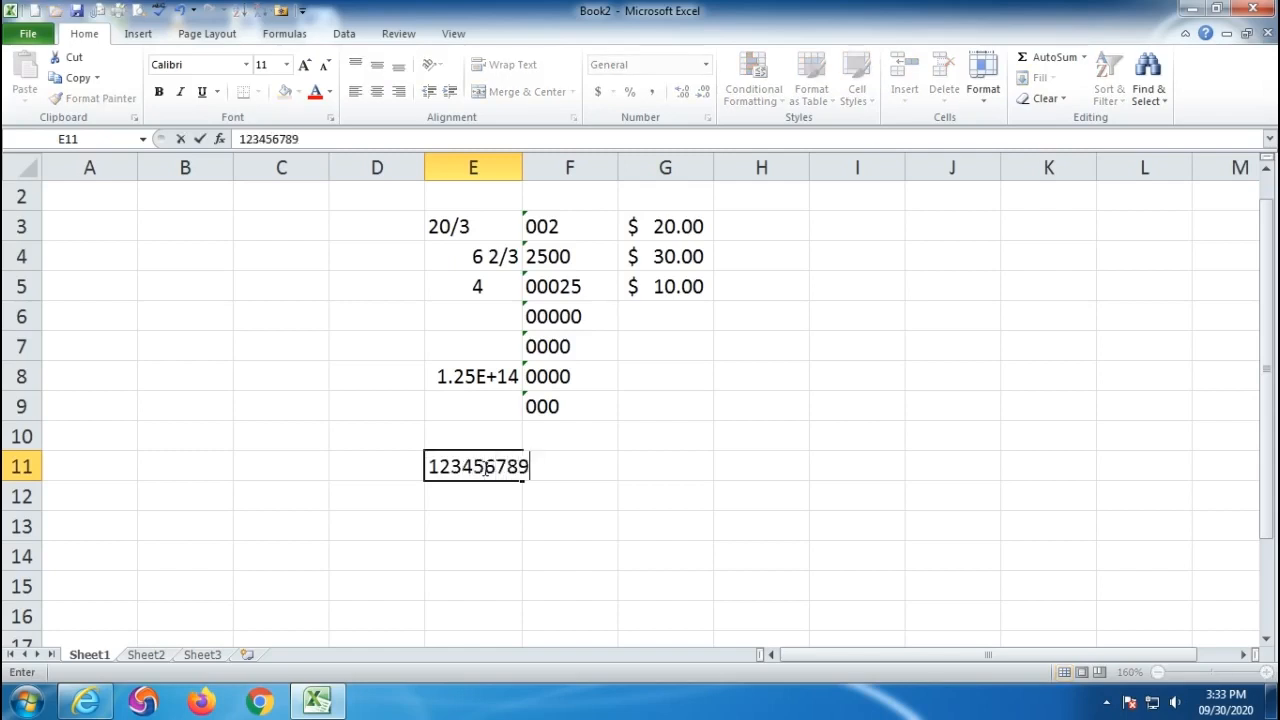
text(4521000000)
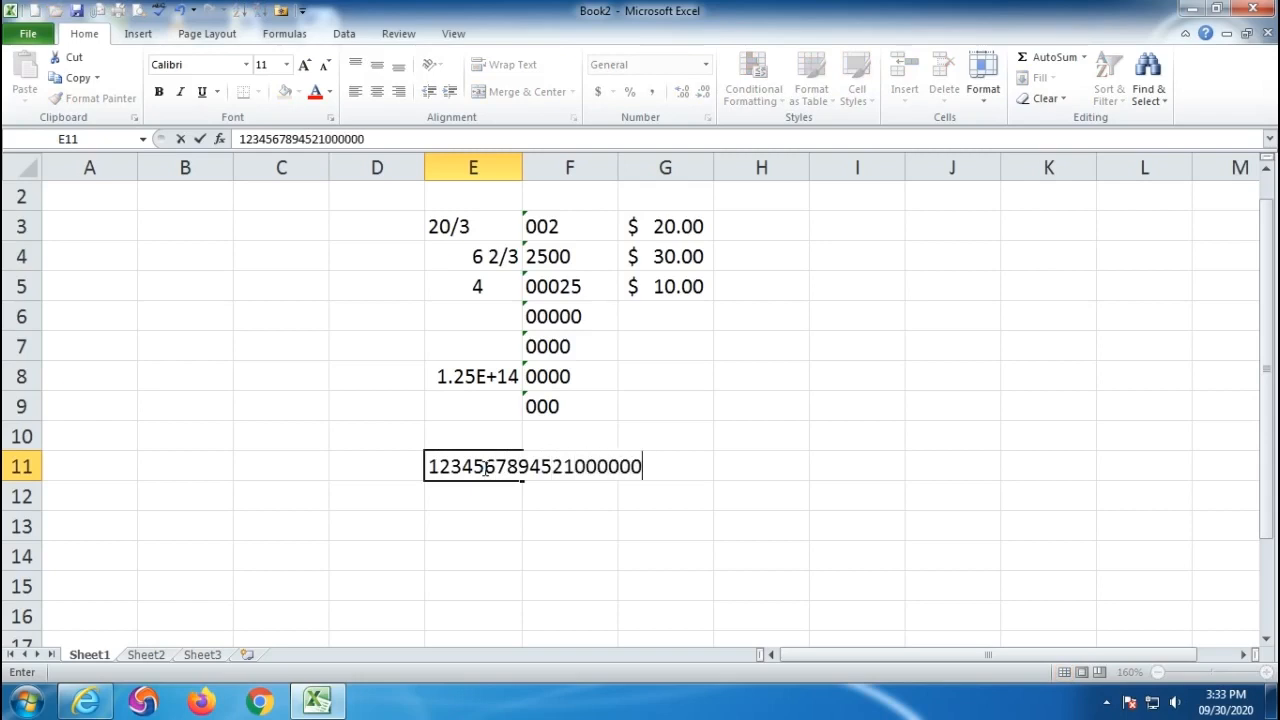
key(Return)
click(482, 467)
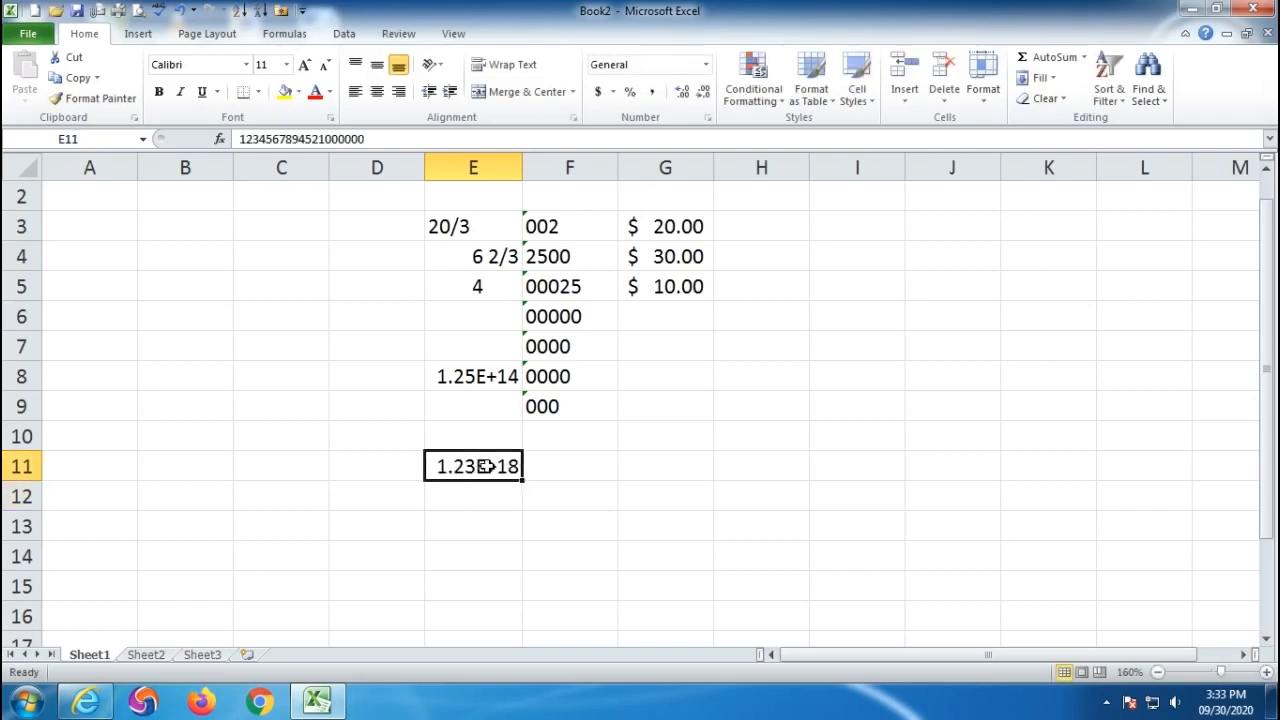
click(650, 93)
double_click(522, 166)
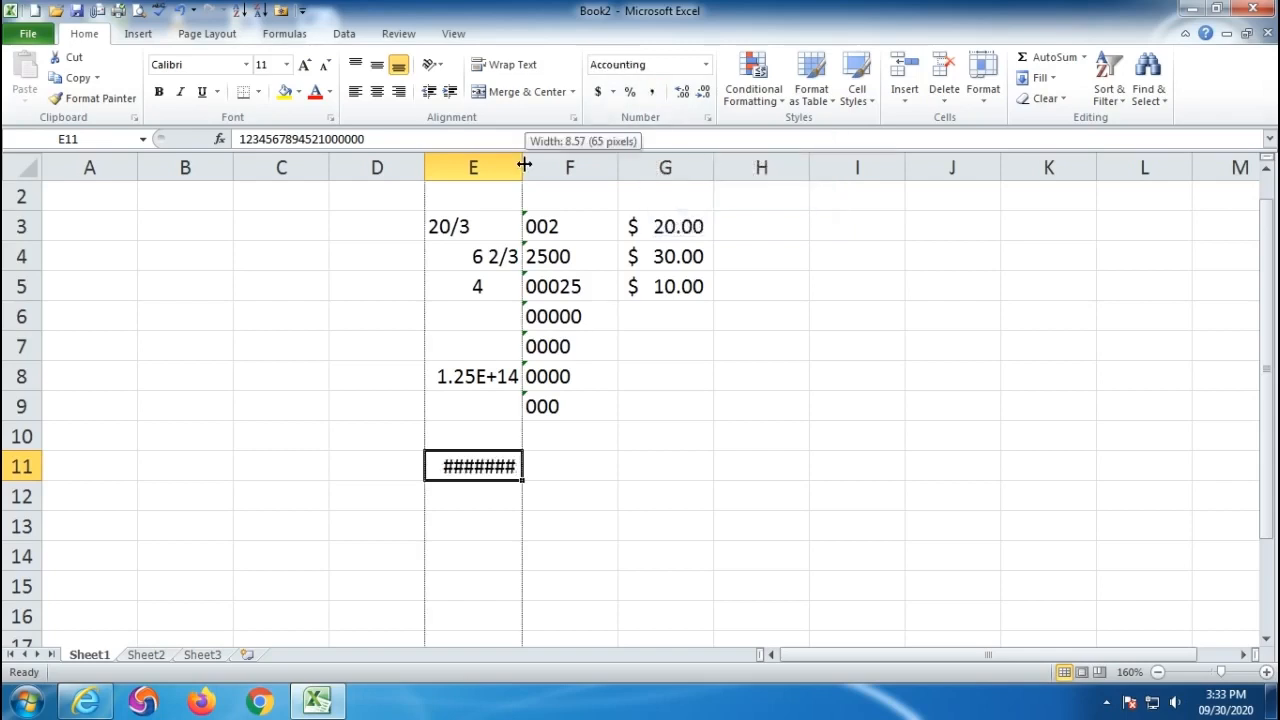
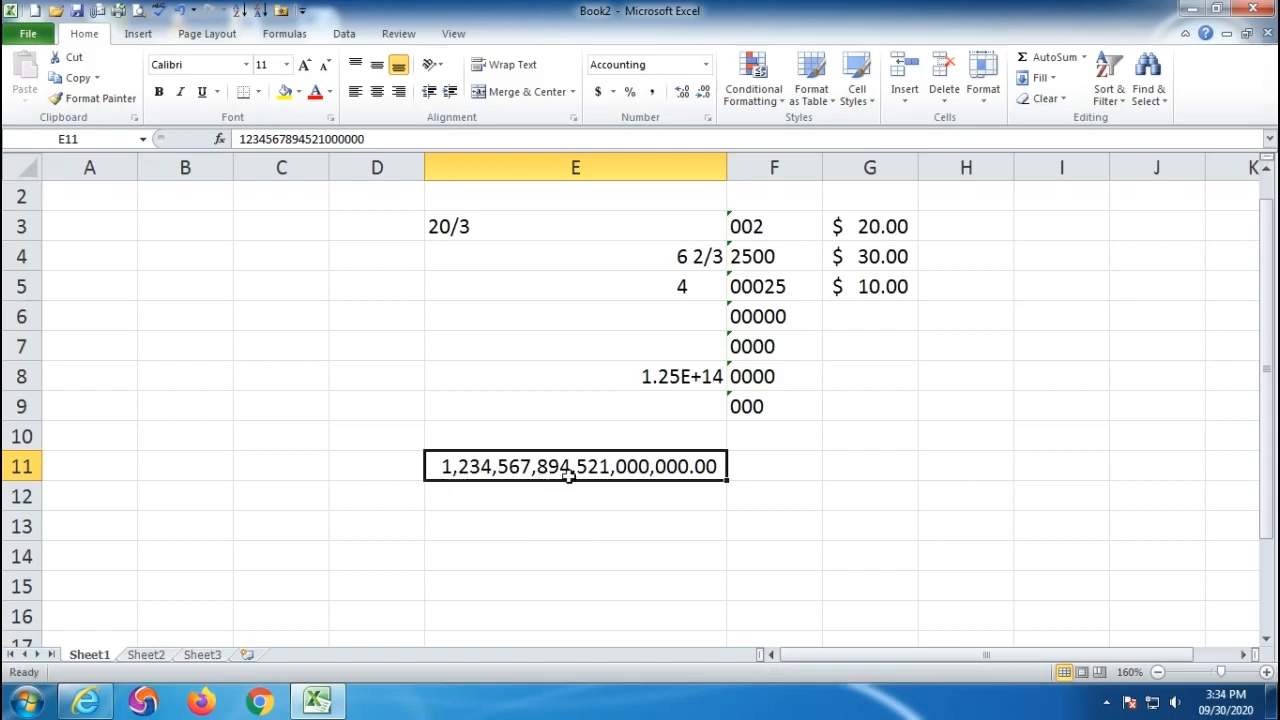
- Clear the old entries in D2:H13
click(966, 616)
drag(374, 194, 980, 523)
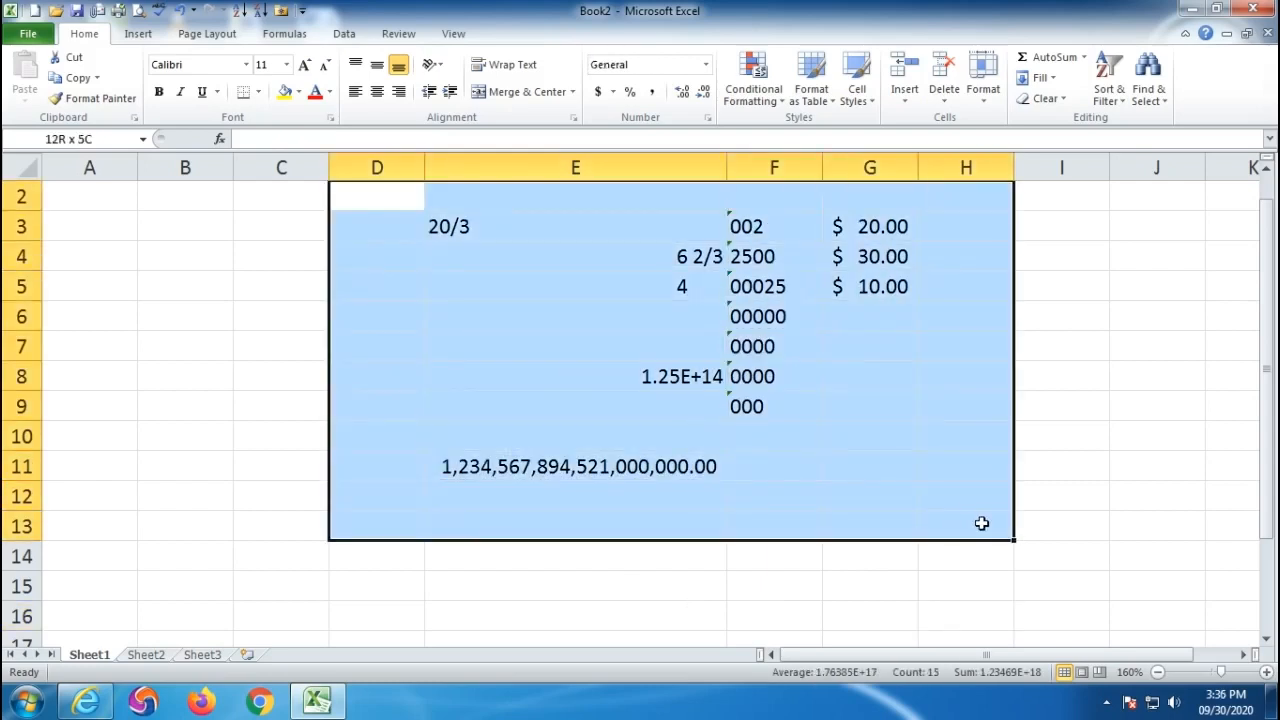
key(Delete)
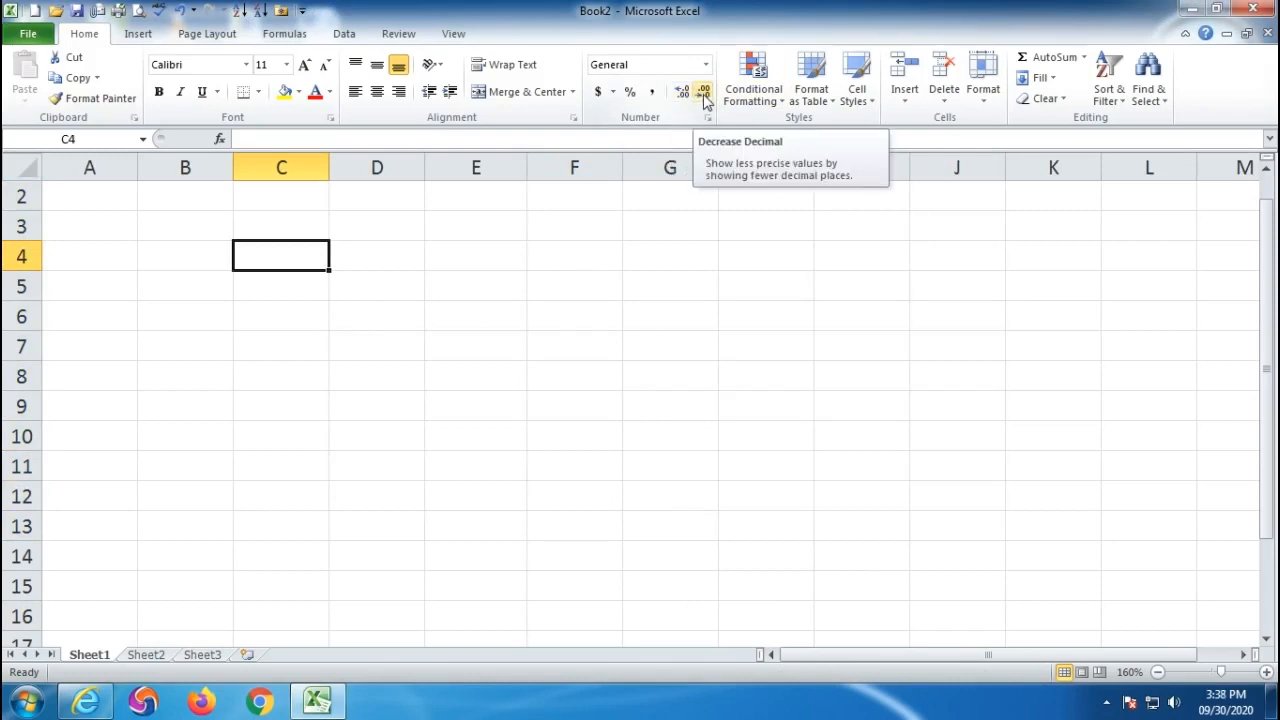
- Enter 23.654895642318 in C4, which displays as 23.6549
click(297, 403)
click(273, 245)
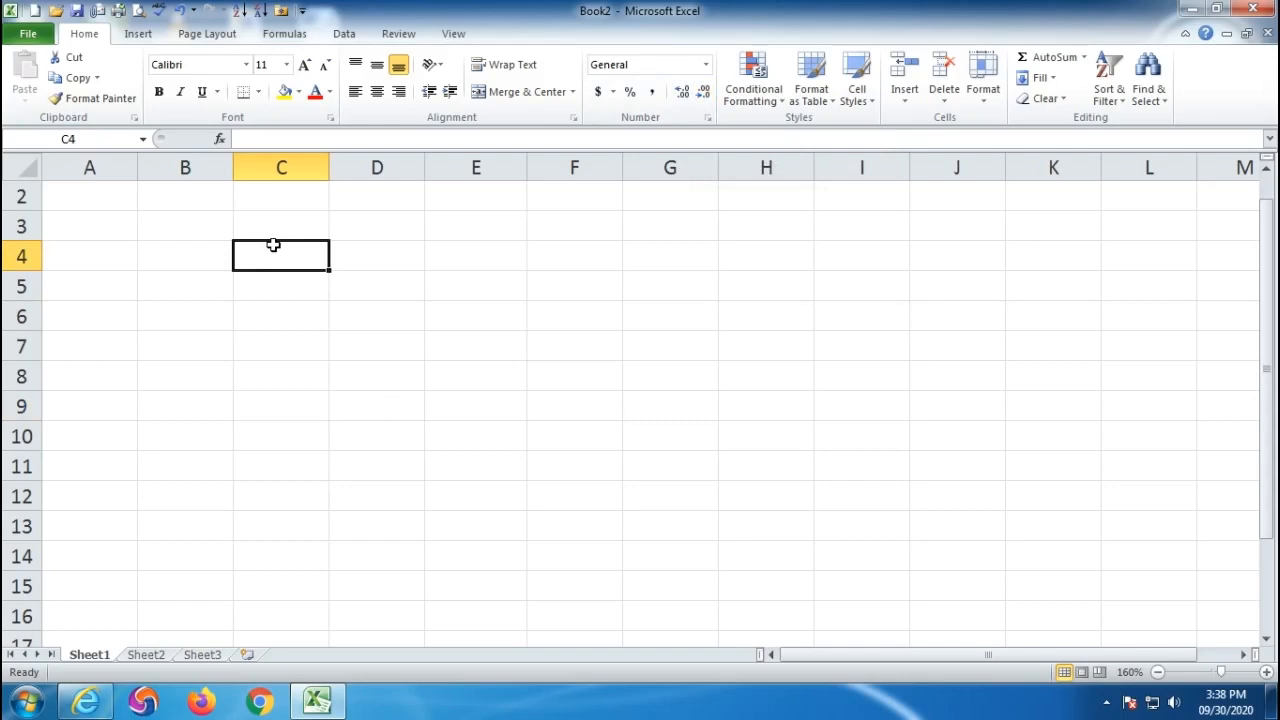
text(23.6548)
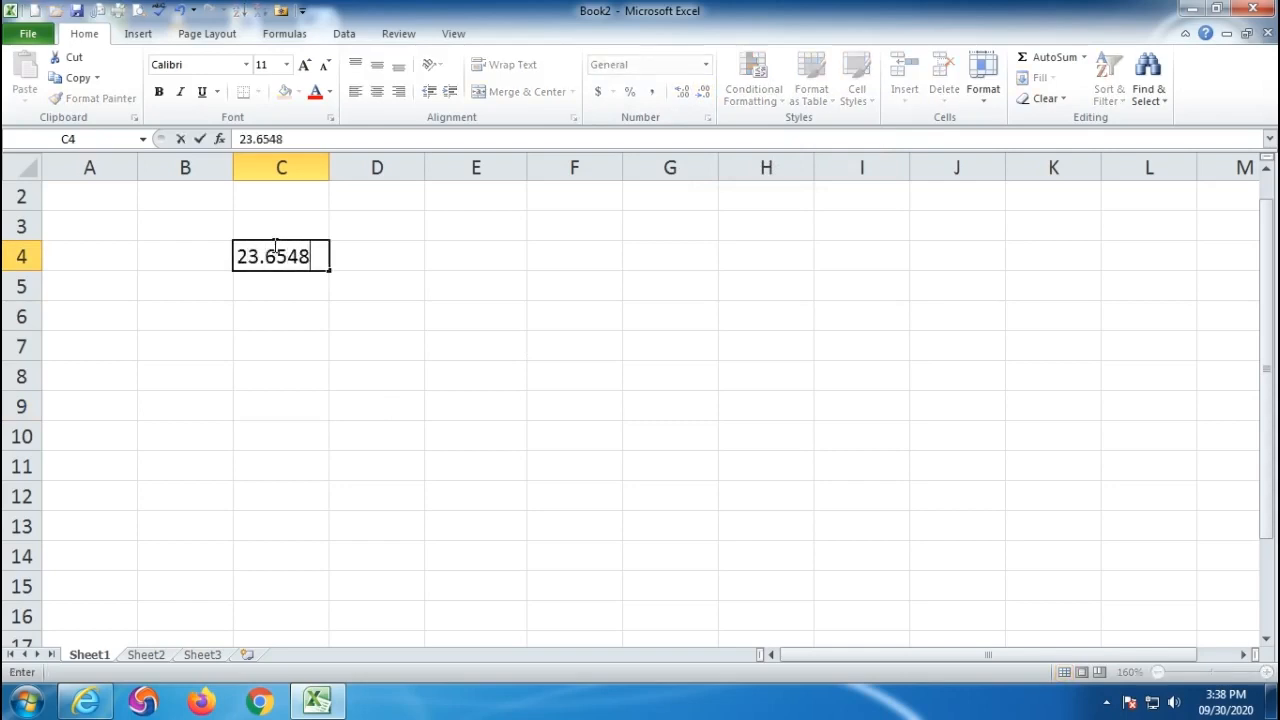
text(95642318)
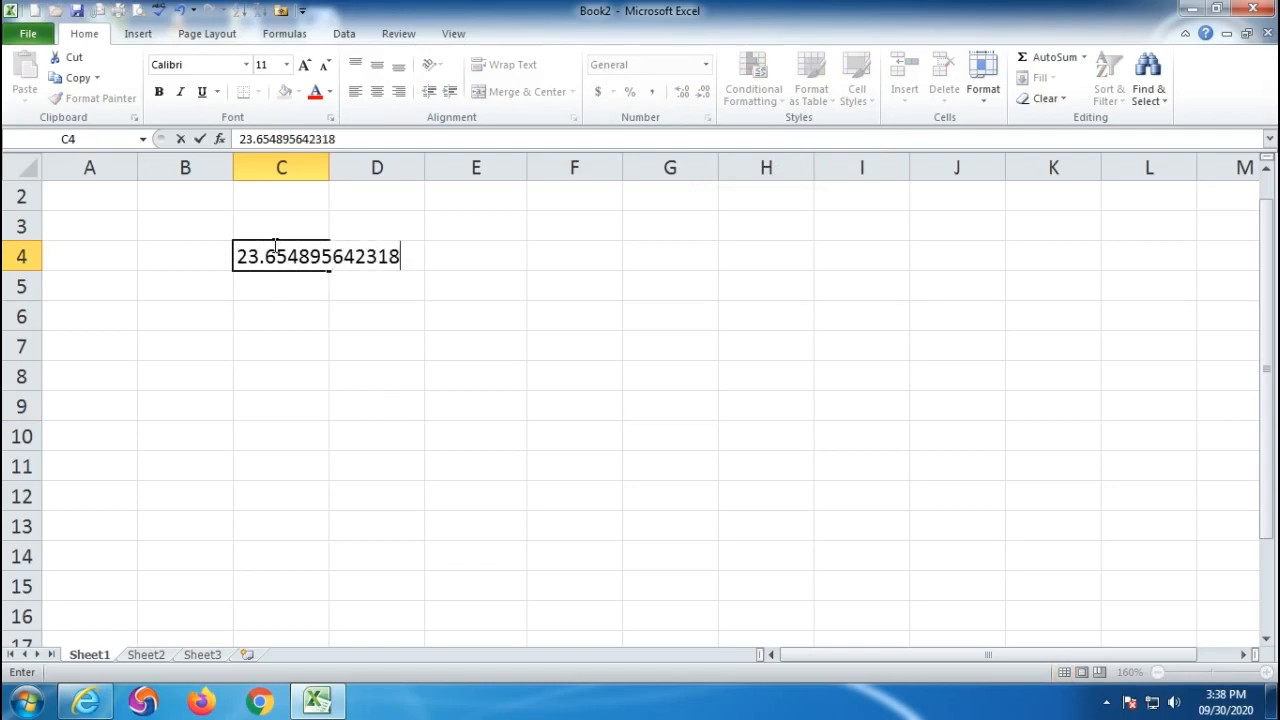
key(Return)
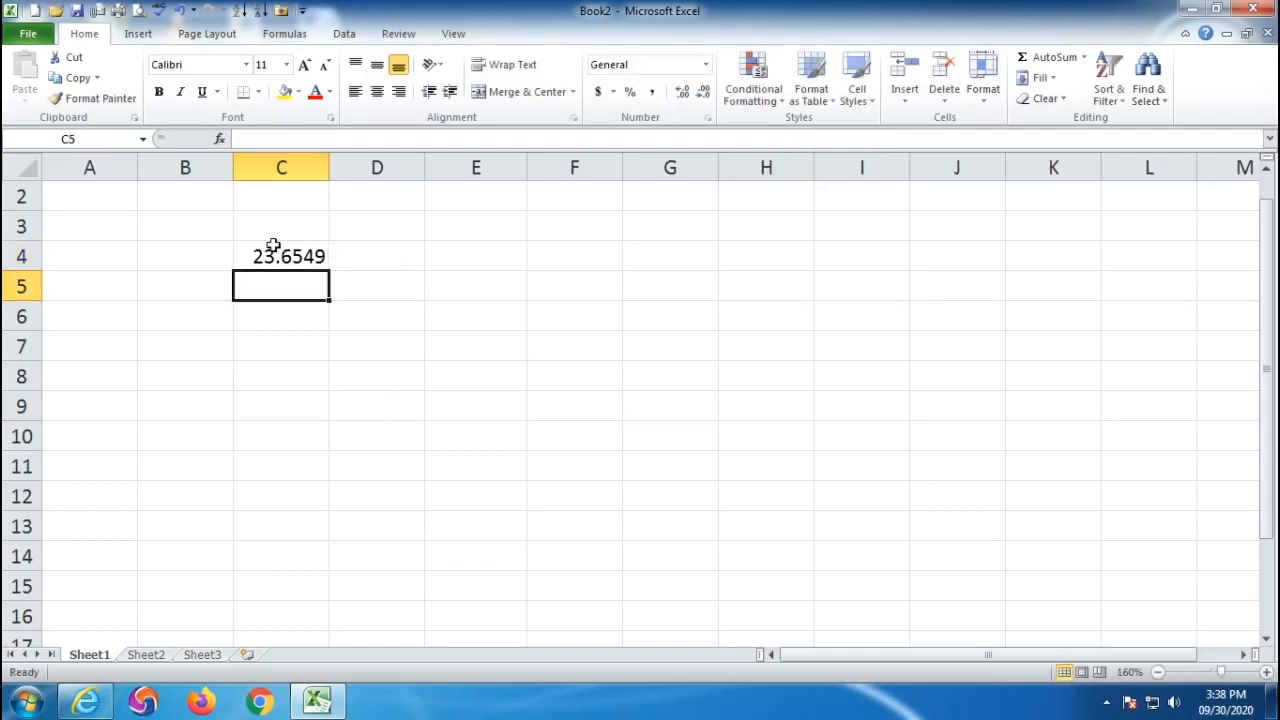
click(273, 245)
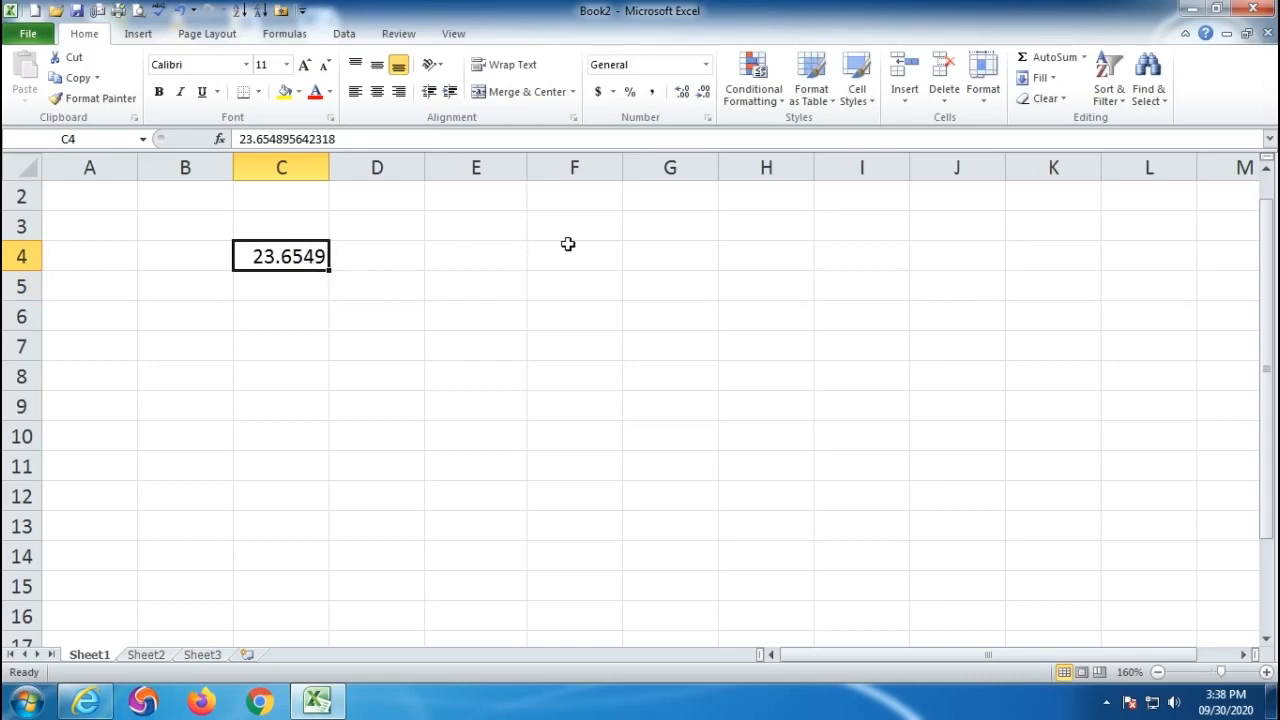
- Increase C4's decimal places repeatedly to show 23.65489564231800000
click(681, 91)
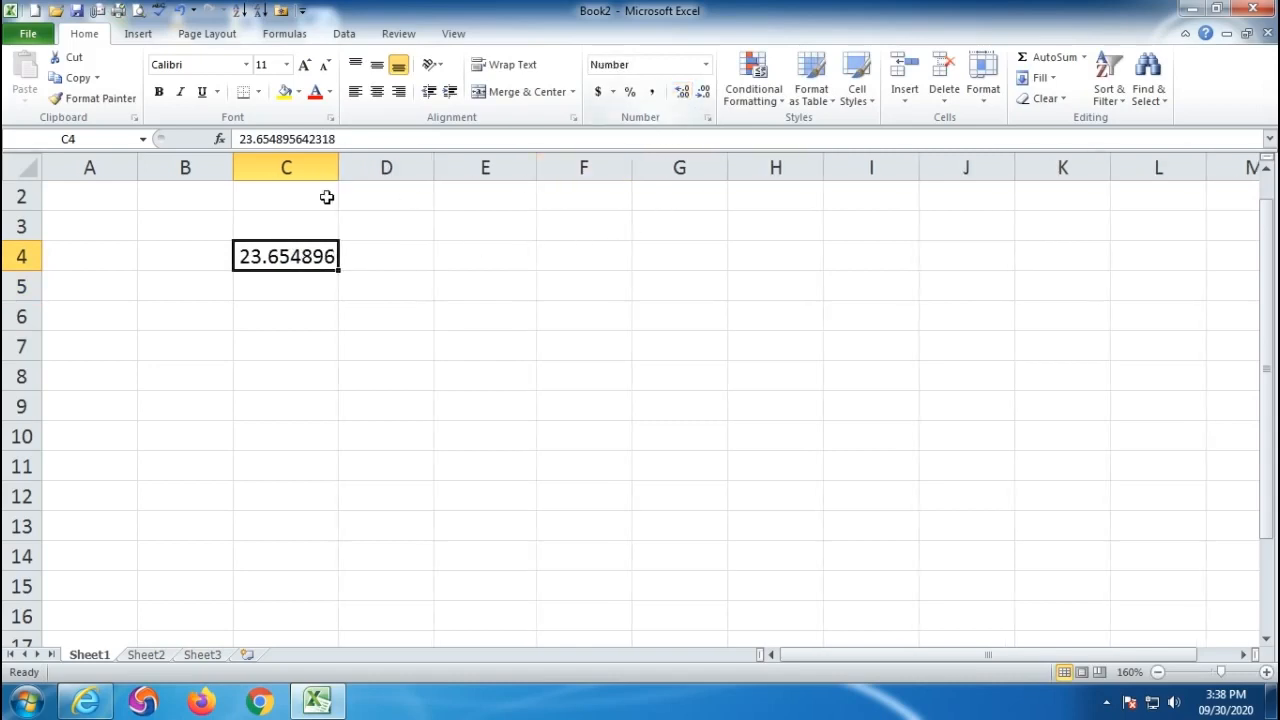
click(681, 91)
click(681, 91)
click(681, 91)
click(681, 91)
click(681, 91)
click(683, 91)
click(683, 91)
click(683, 91)
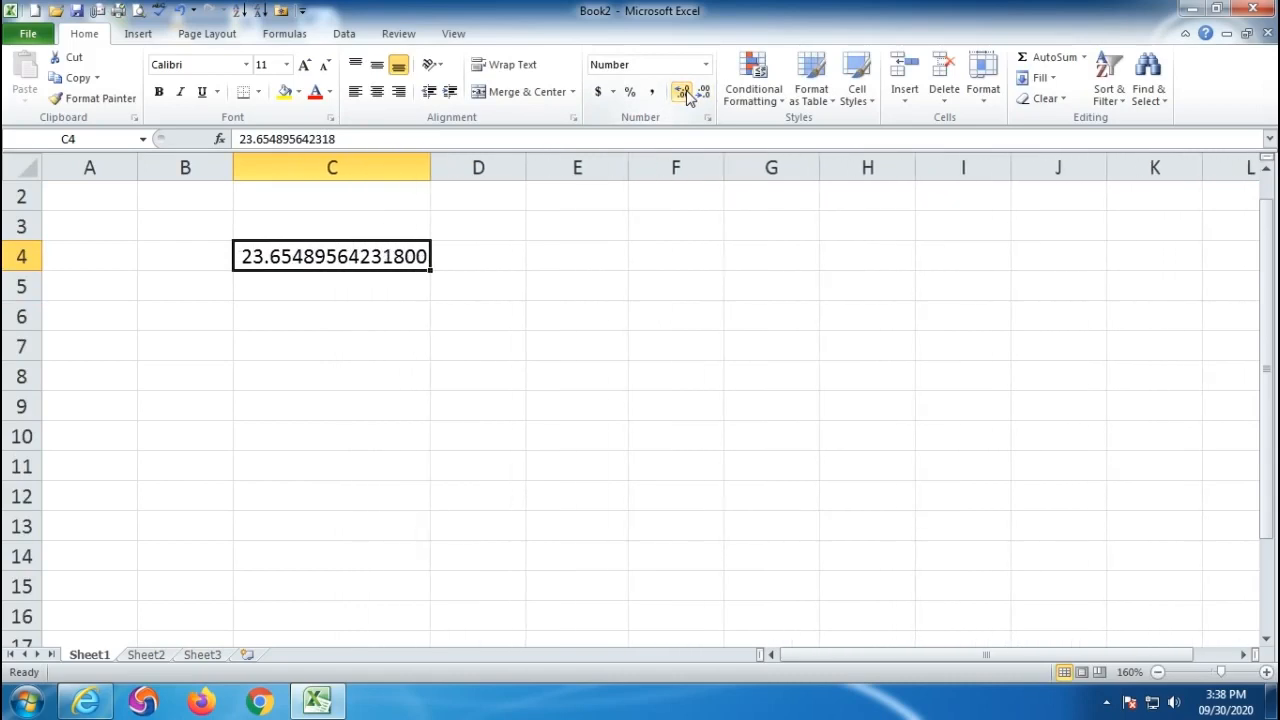
click(684, 92)
click(684, 92)
click(684, 92)
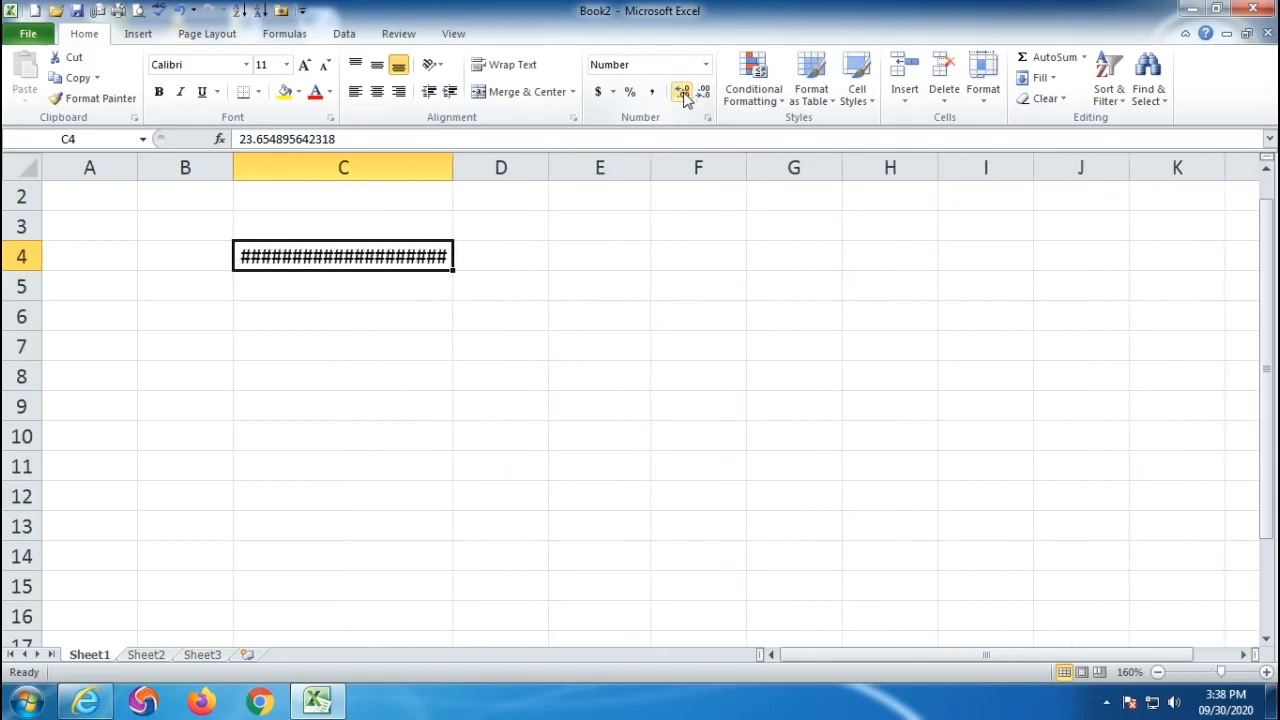
- Widen column C so the long C4 value fits
double_click(453, 161)
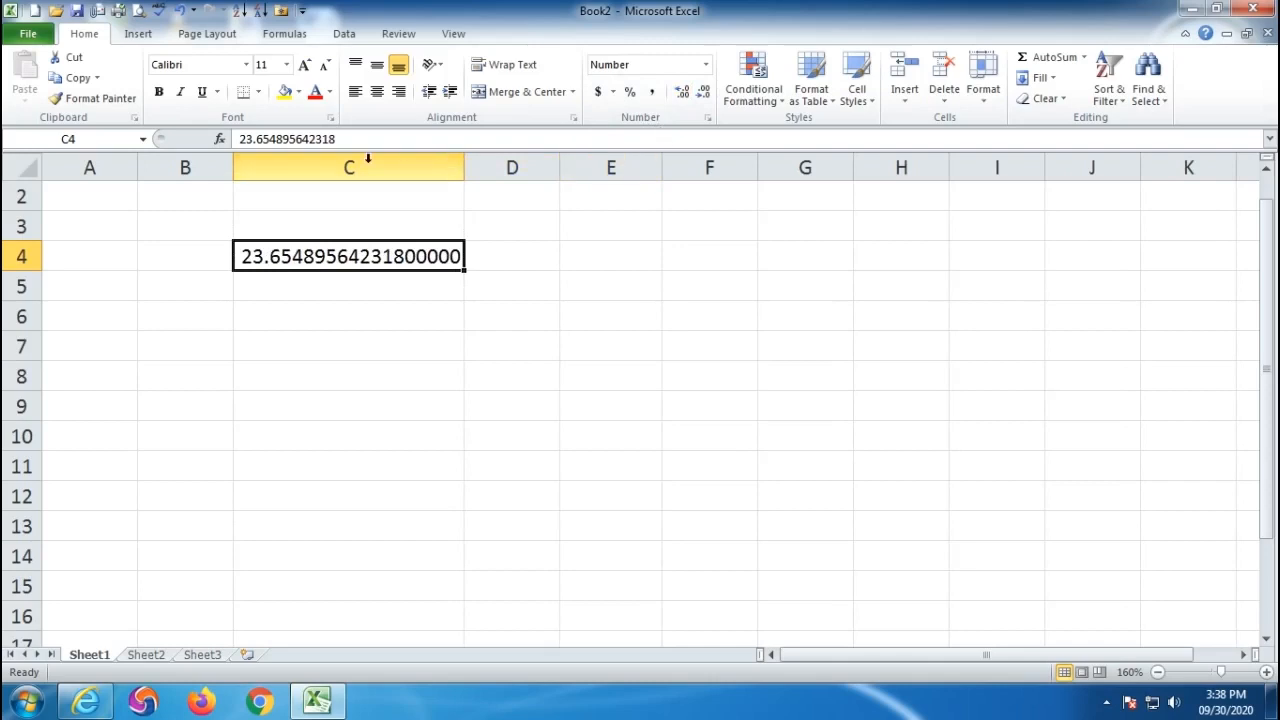
key(ctrl+z)
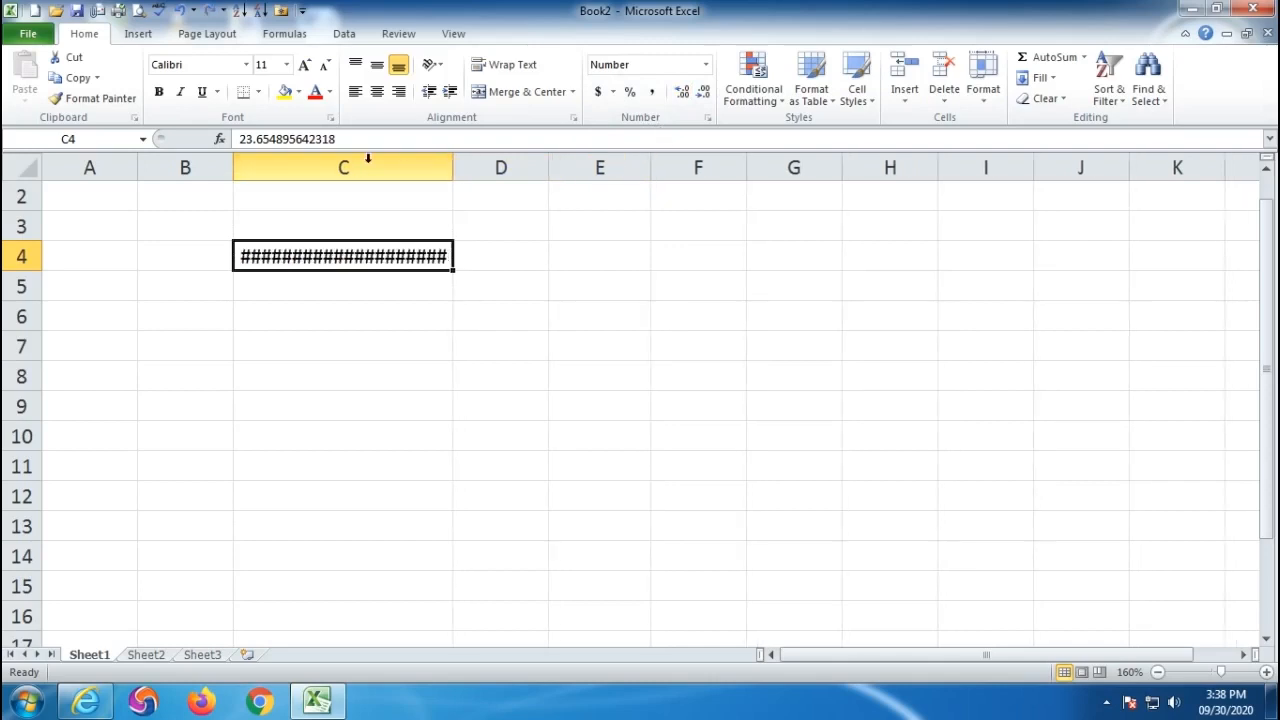
mouse_move(265, 262)
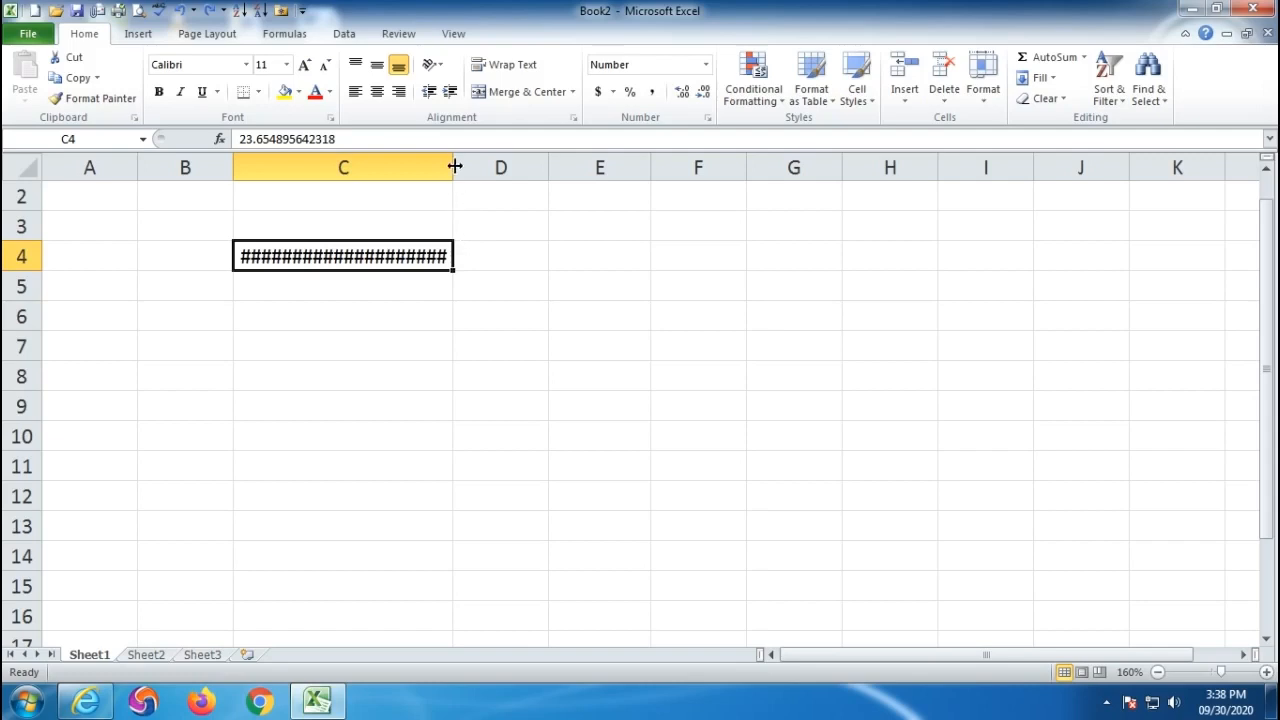
drag(451, 163, 463, 163)
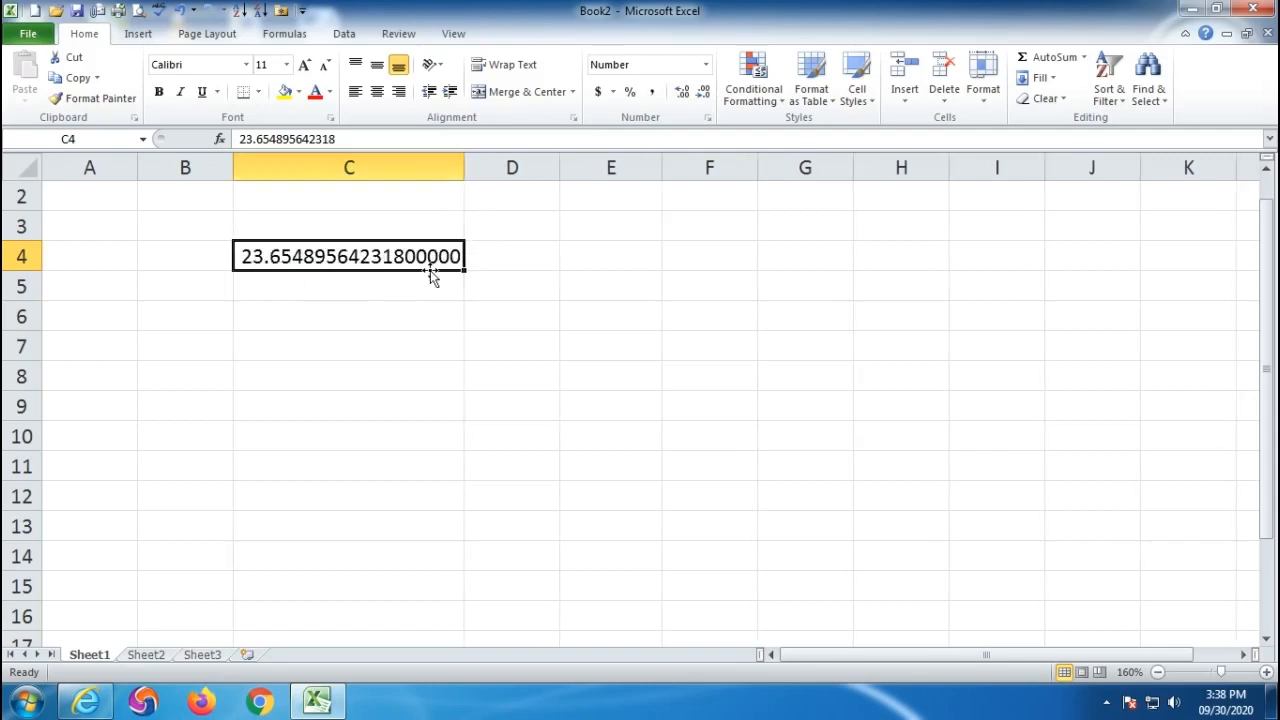
- Decrease C4's decimal places step by step down to two decimals, 23.65
click(704, 92)
click(704, 92)
click(704, 92)
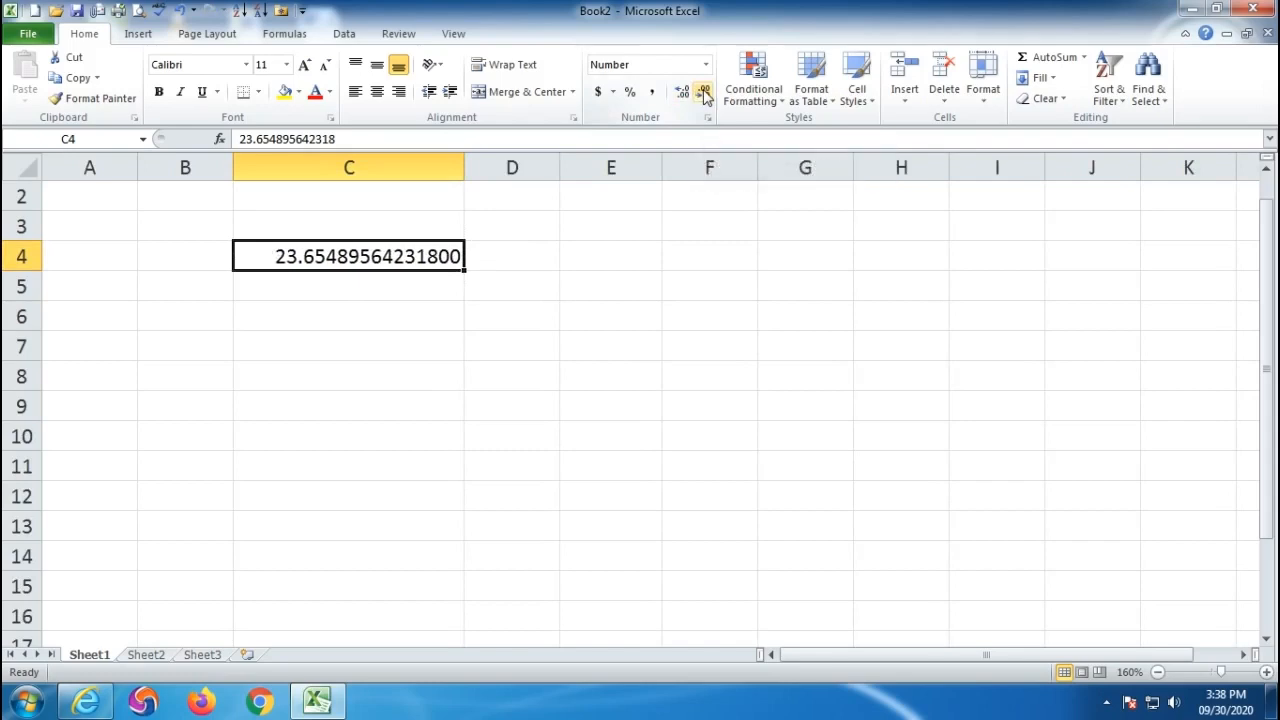
click(704, 92)
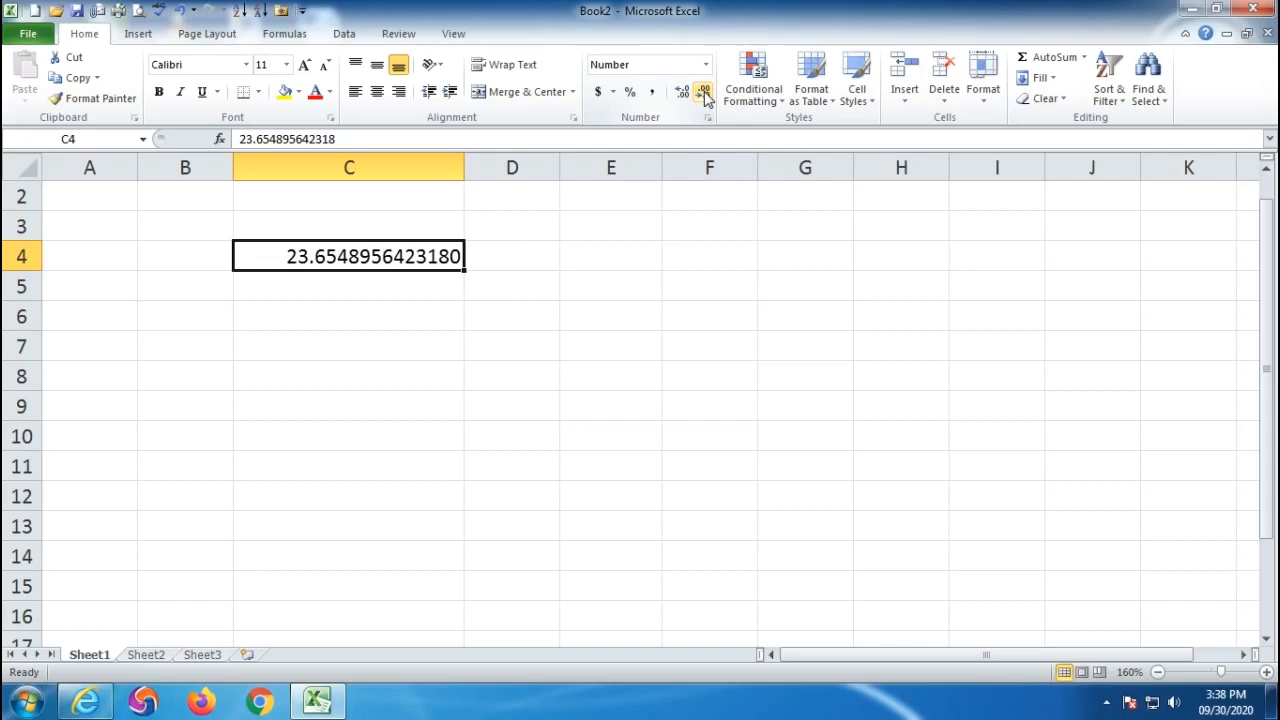
click(704, 93)
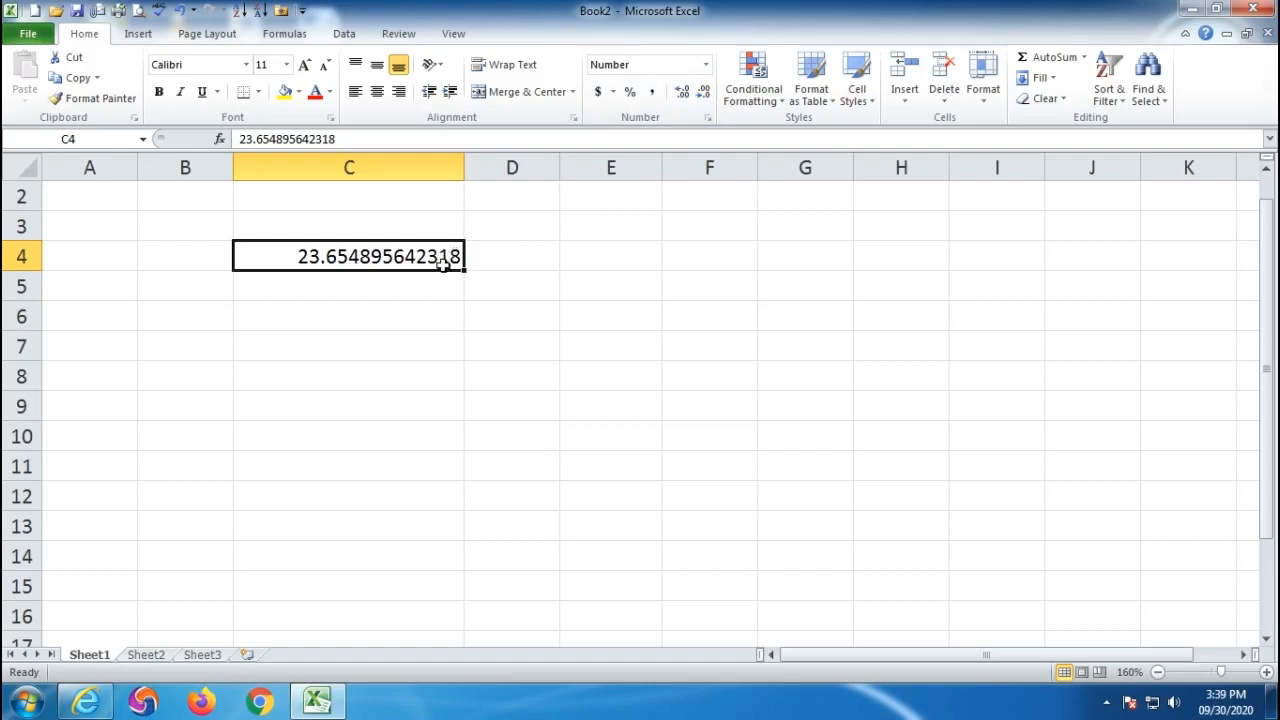
click(704, 92)
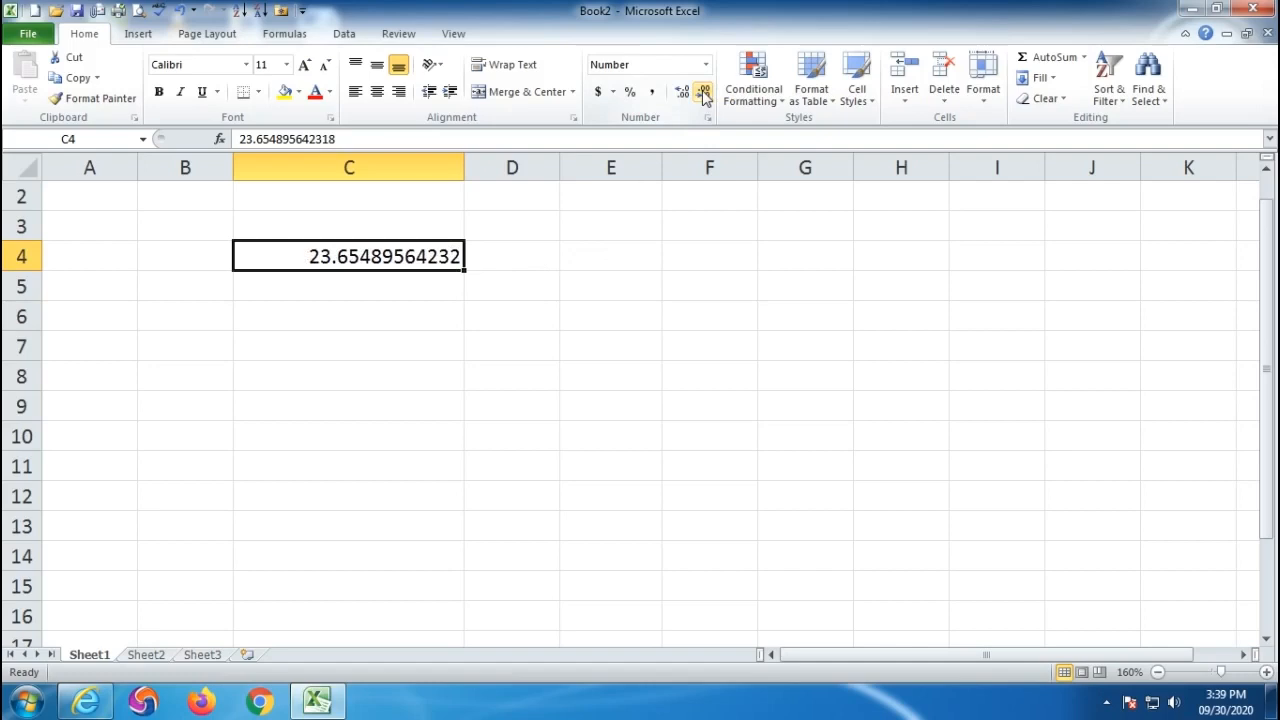
click(704, 92)
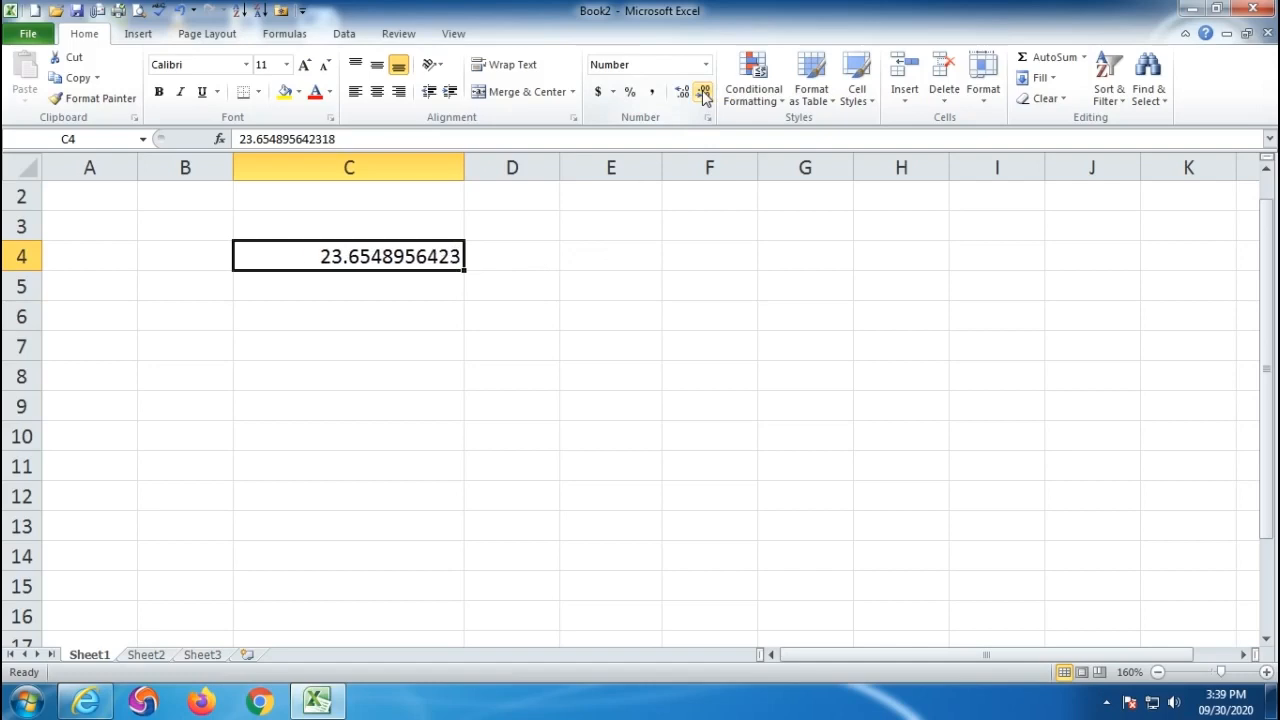
click(704, 92)
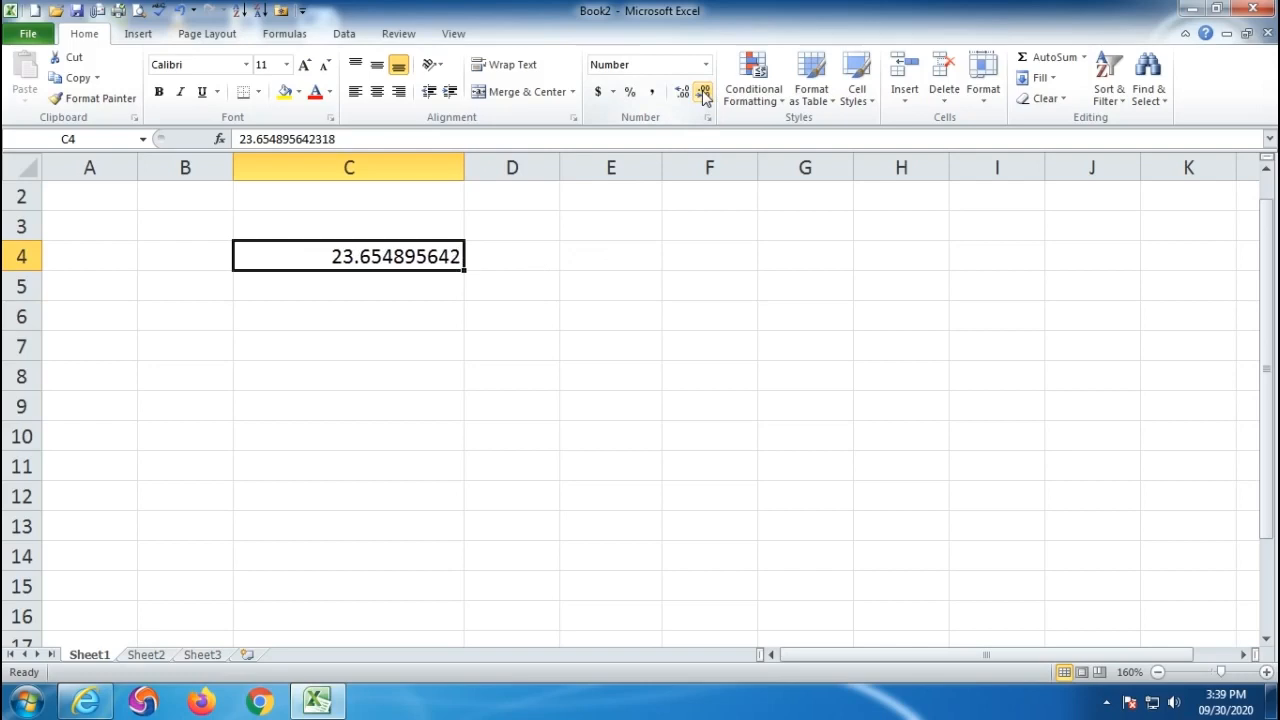
click(704, 92)
click(704, 92)
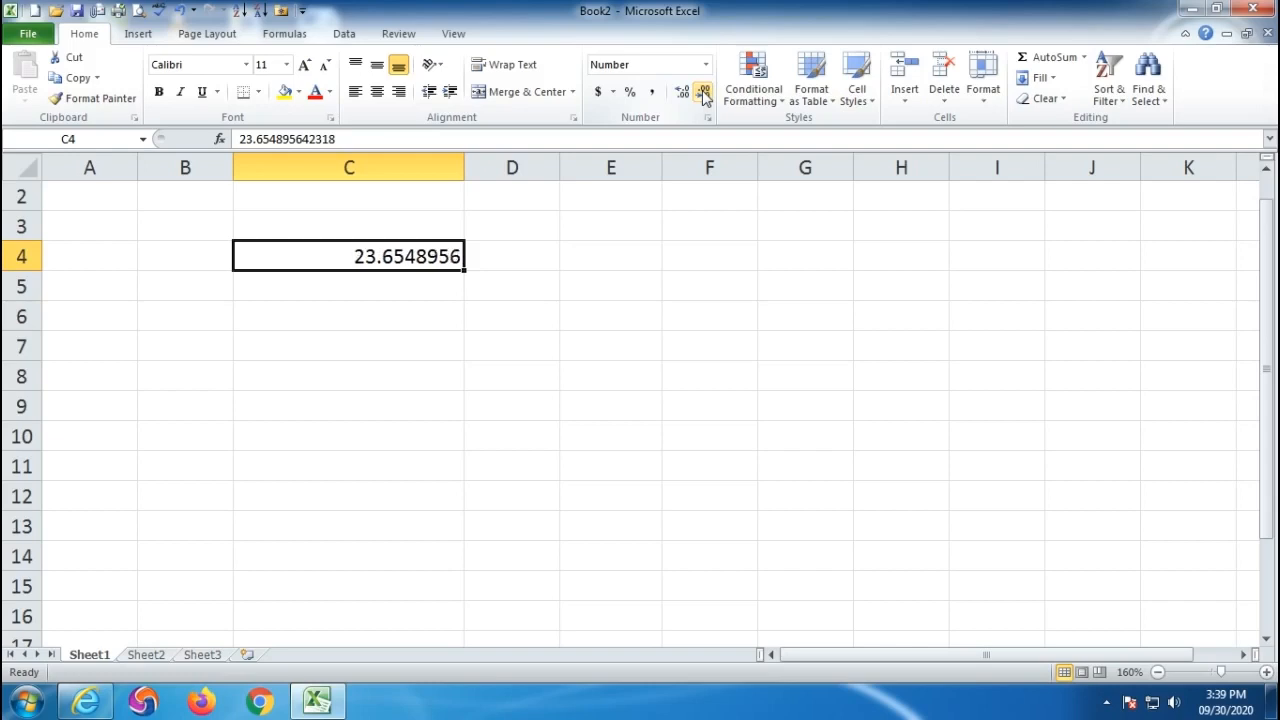
click(704, 92)
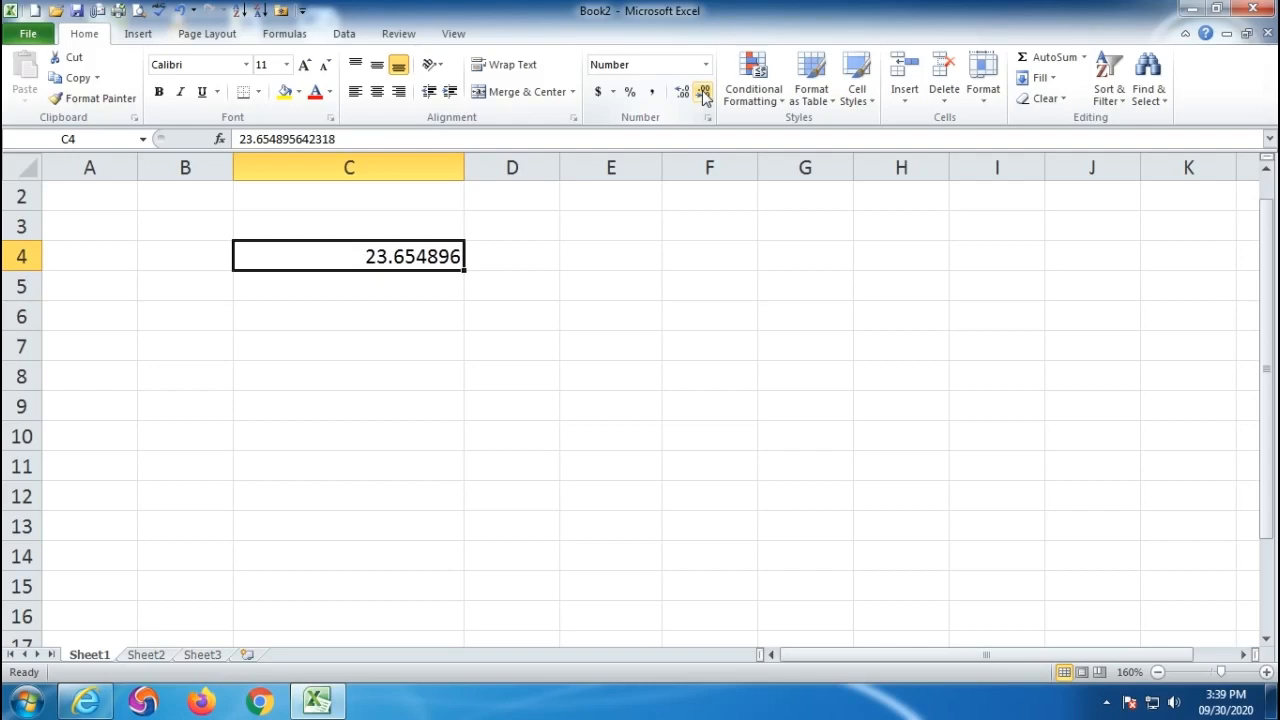
click(704, 92)
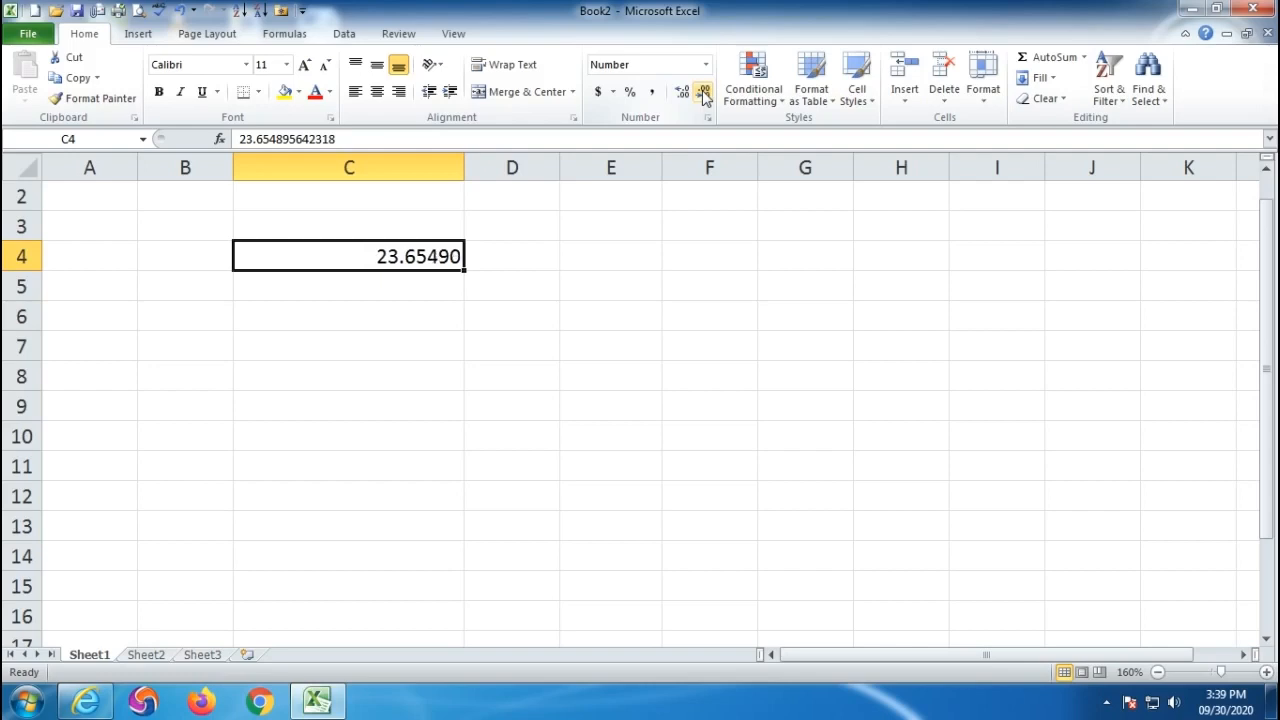
click(704, 92)
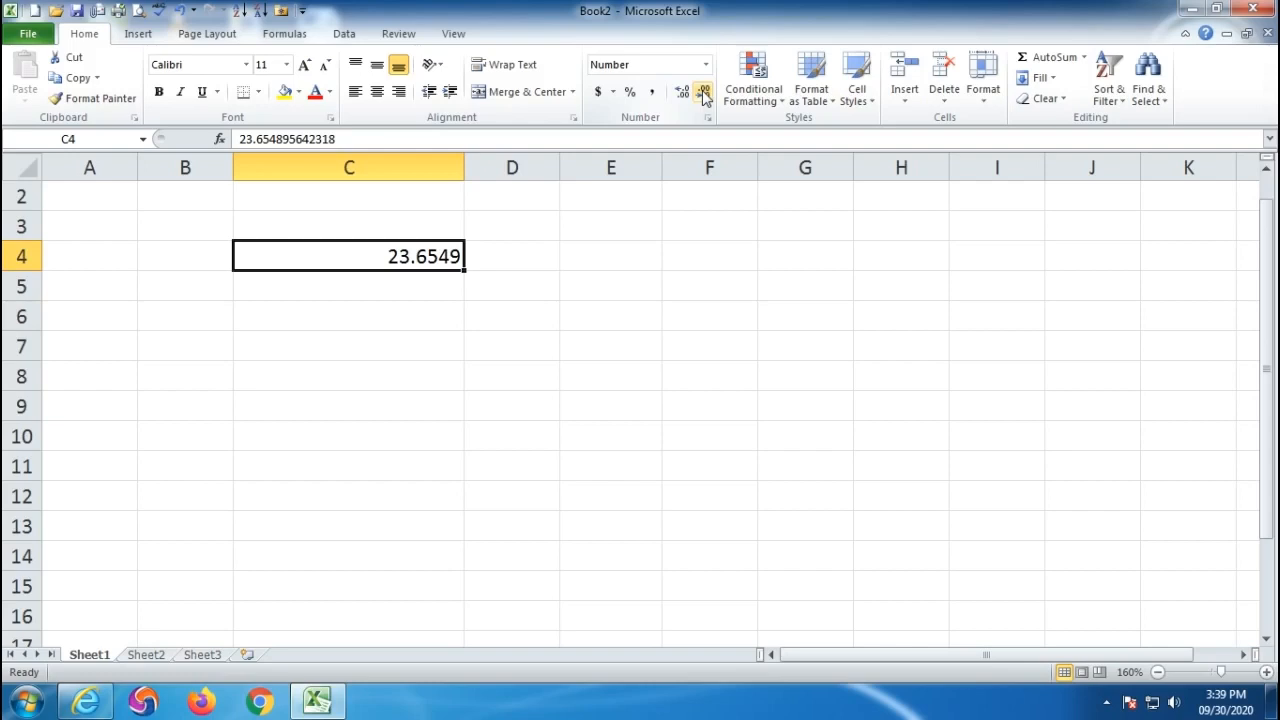
click(704, 92)
click(704, 92)
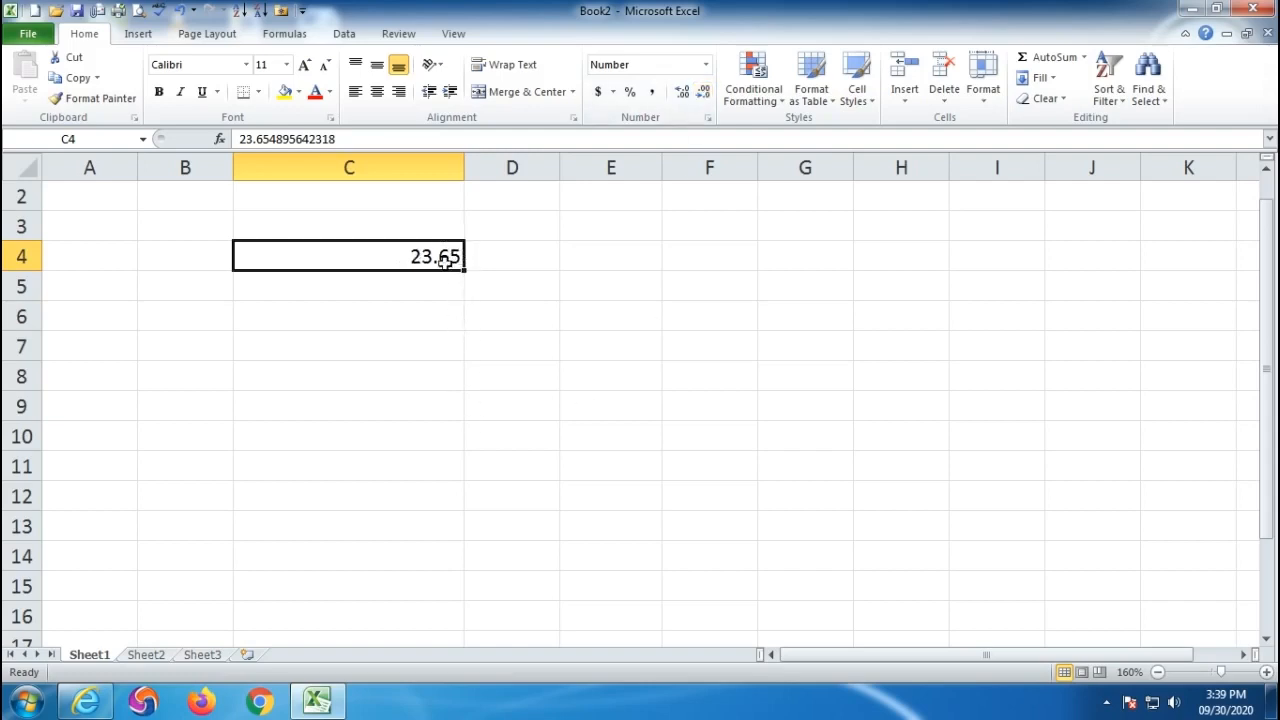
- Round C4 to a whole number, then add decimals back and trim them again
click(704, 94)
click(704, 94)
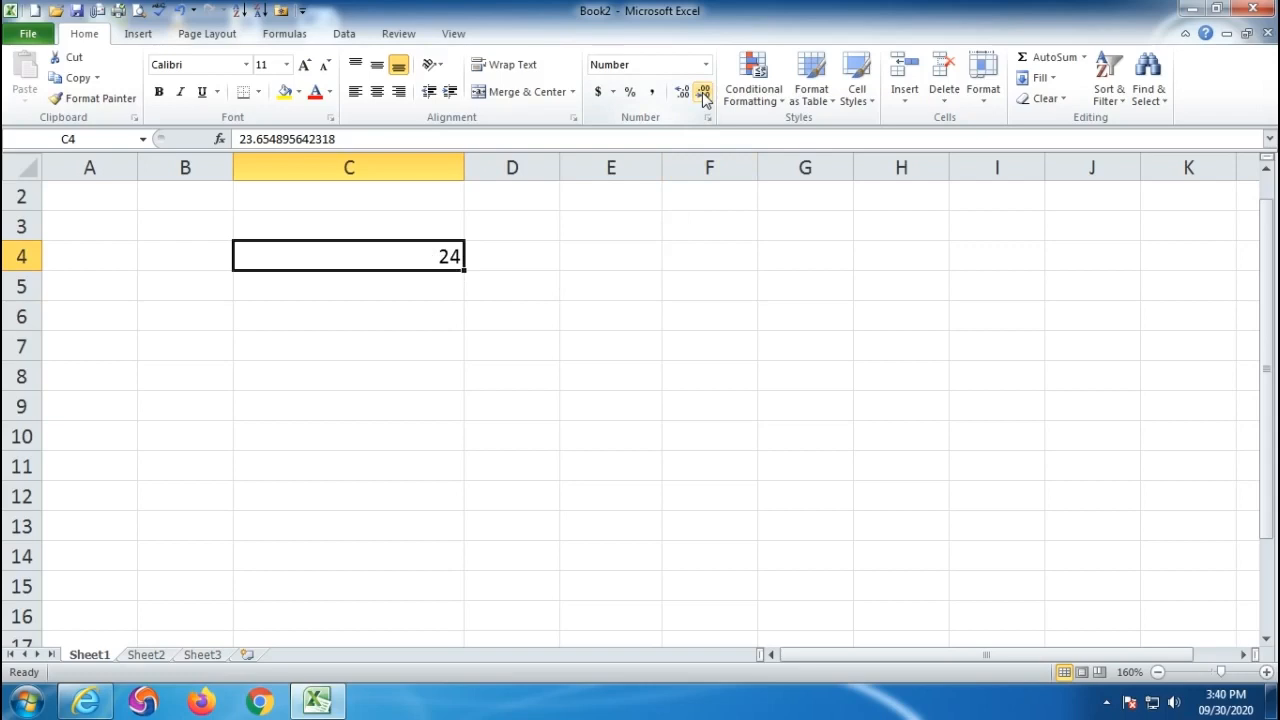
click(681, 93)
click(681, 93)
click(681, 93)
click(681, 93)
click(681, 93)
click(681, 93)
click(681, 95)
click(681, 95)
click(704, 95)
click(704, 95)
click(704, 95)
click(704, 95)
click(704, 95)
click(704, 95)
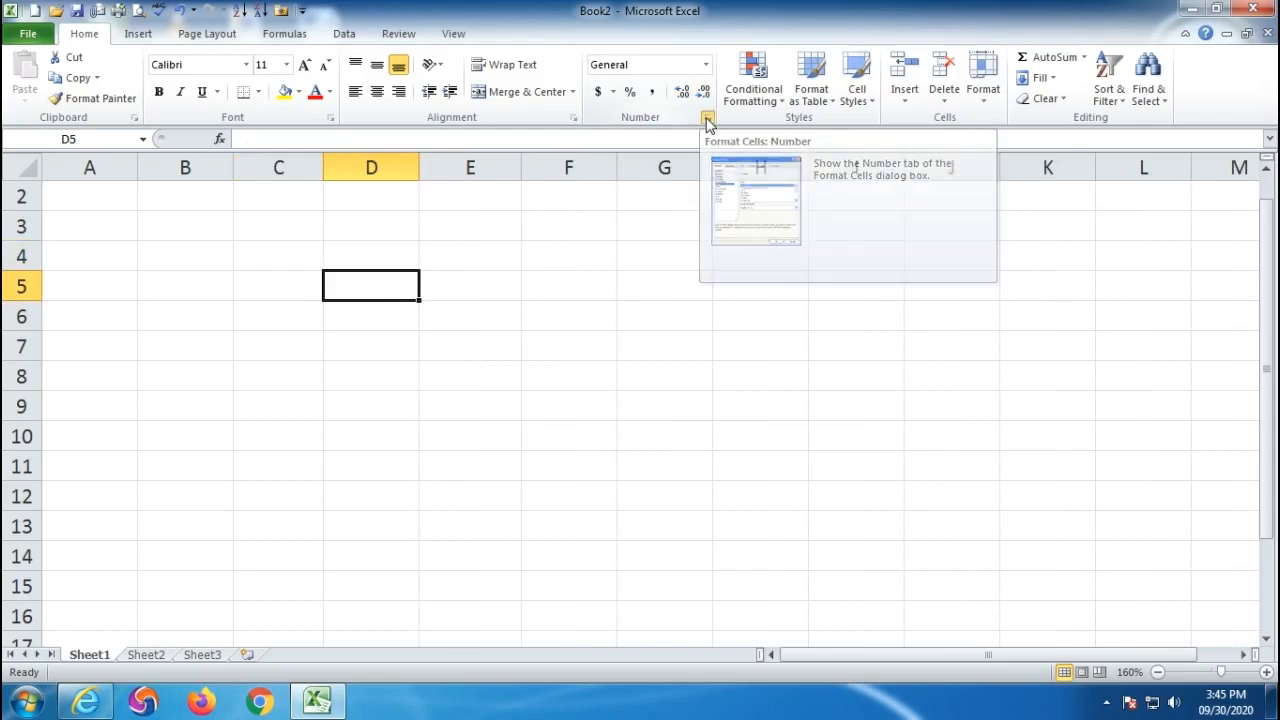
- In Format Cells, try the Number category with 3 then 2 decimal places
click(707, 120)
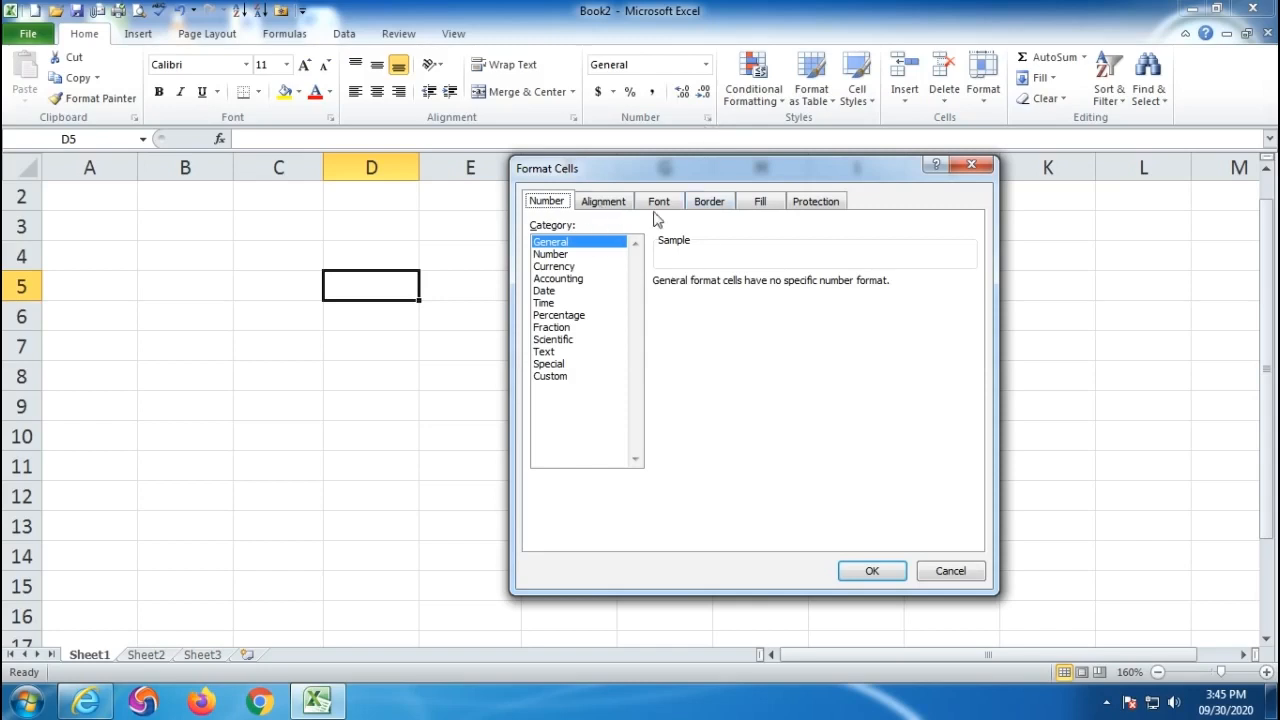
drag(823, 170, 831, 199)
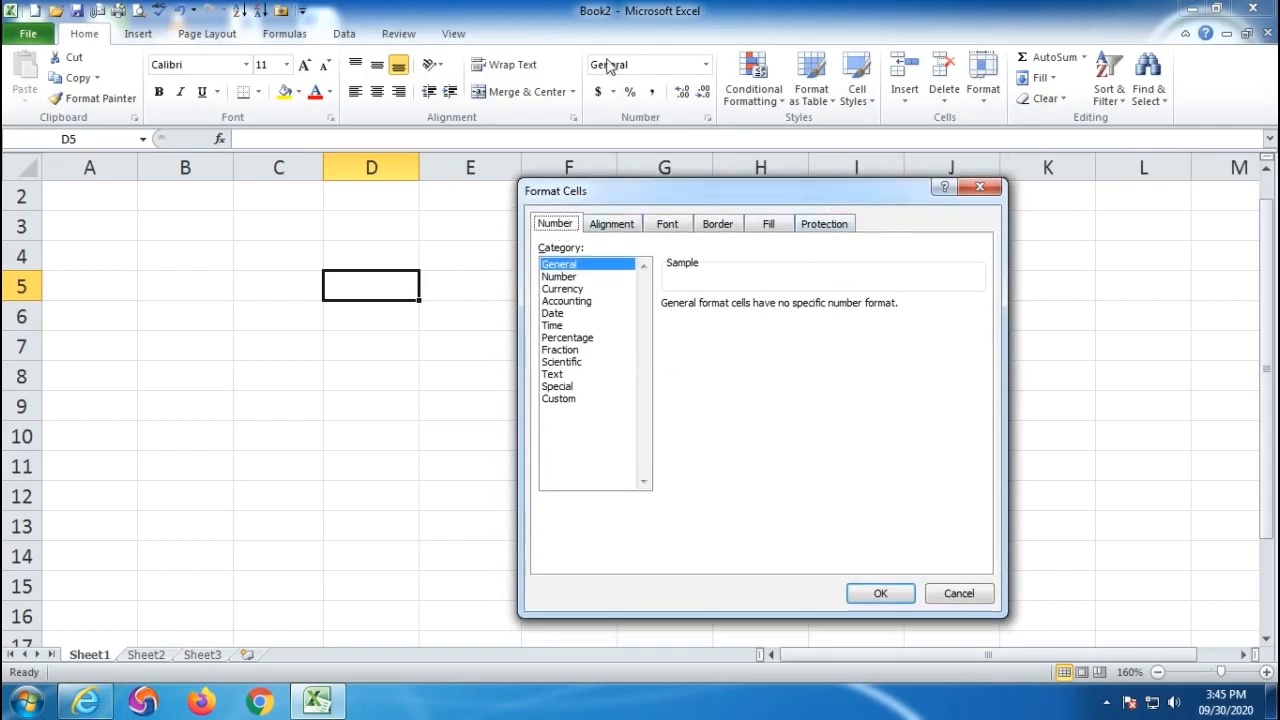
click(564, 277)
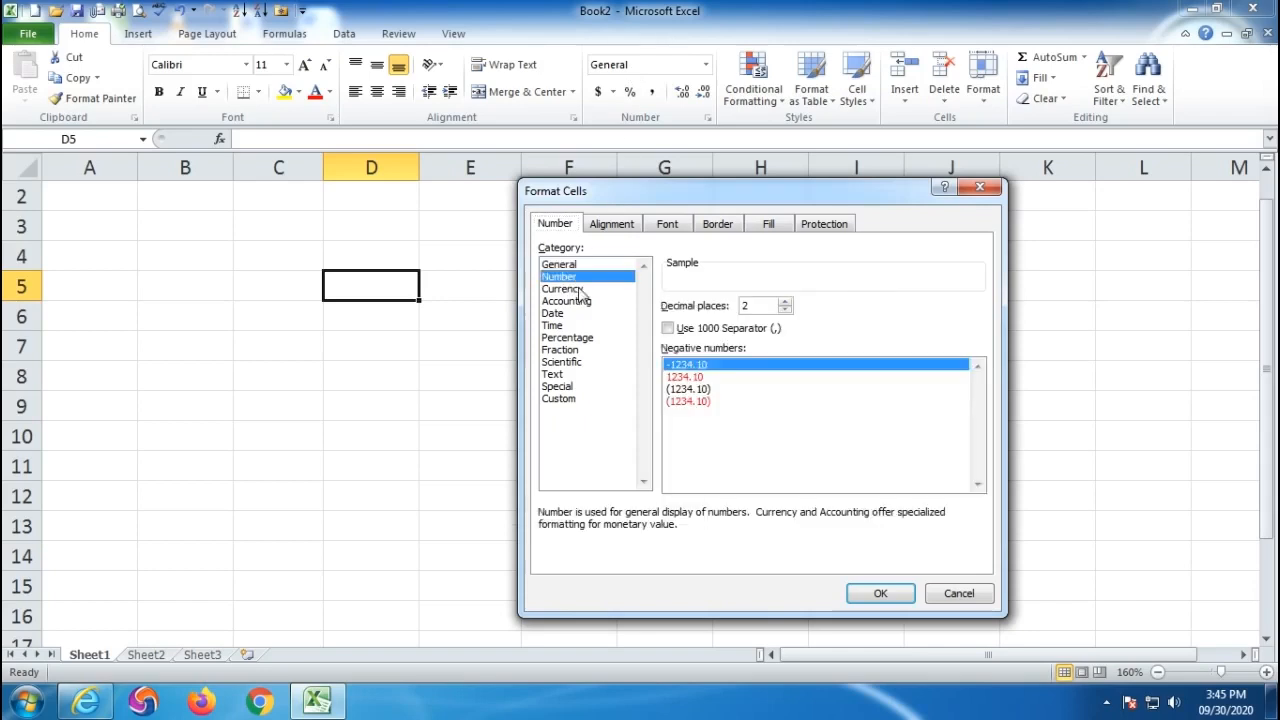
drag(758, 305, 718, 310)
click(785, 301)
click(785, 311)
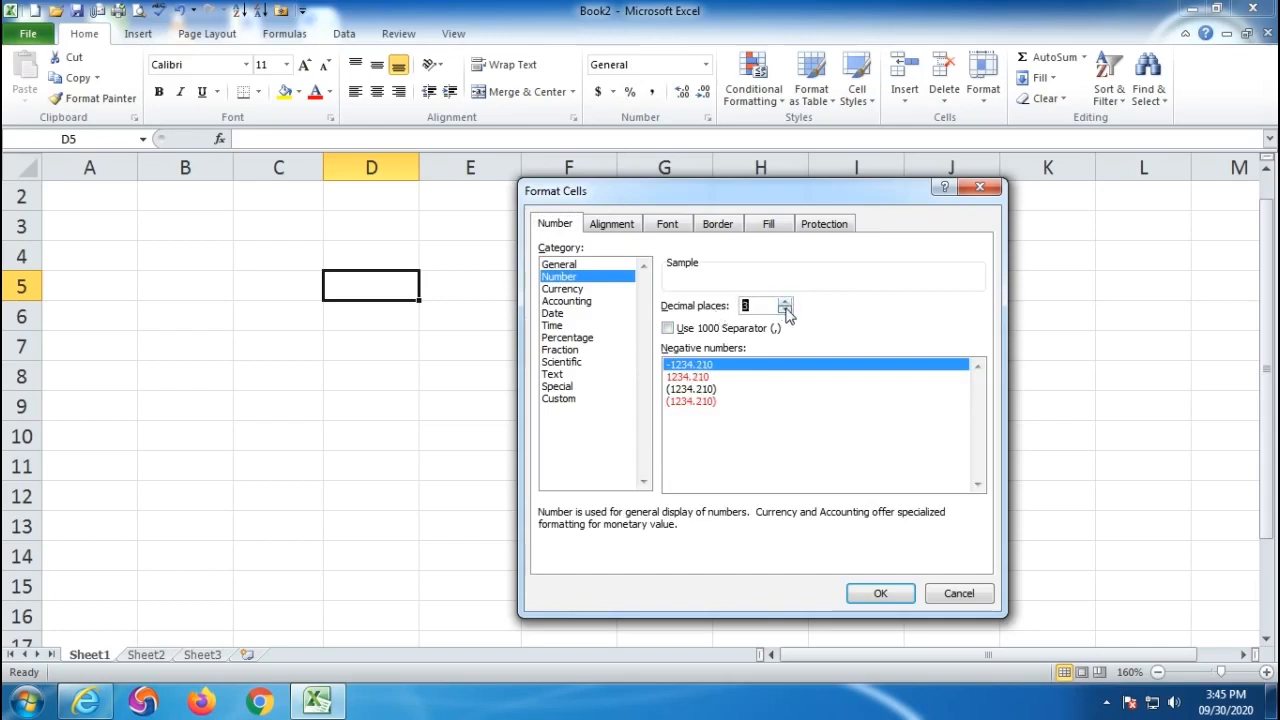
- Preview Currency with the $ symbol, then the Accounting and Date formats
click(566, 291)
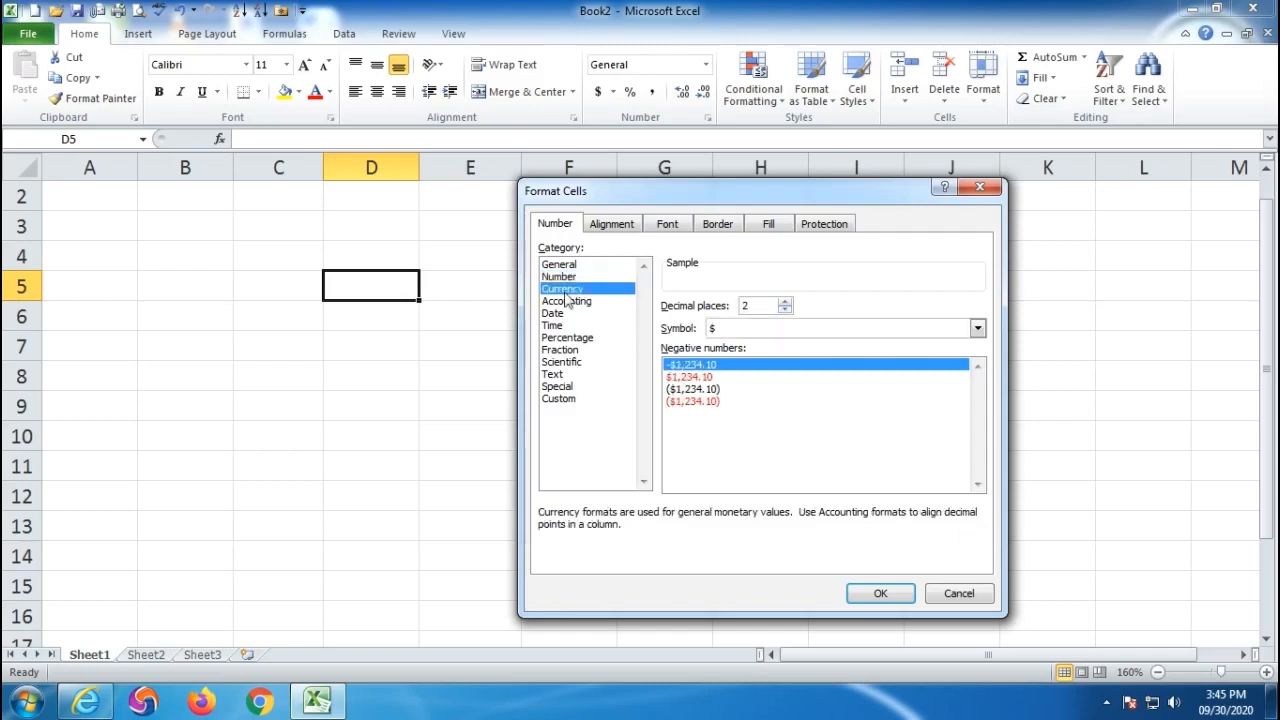
click(797, 331)
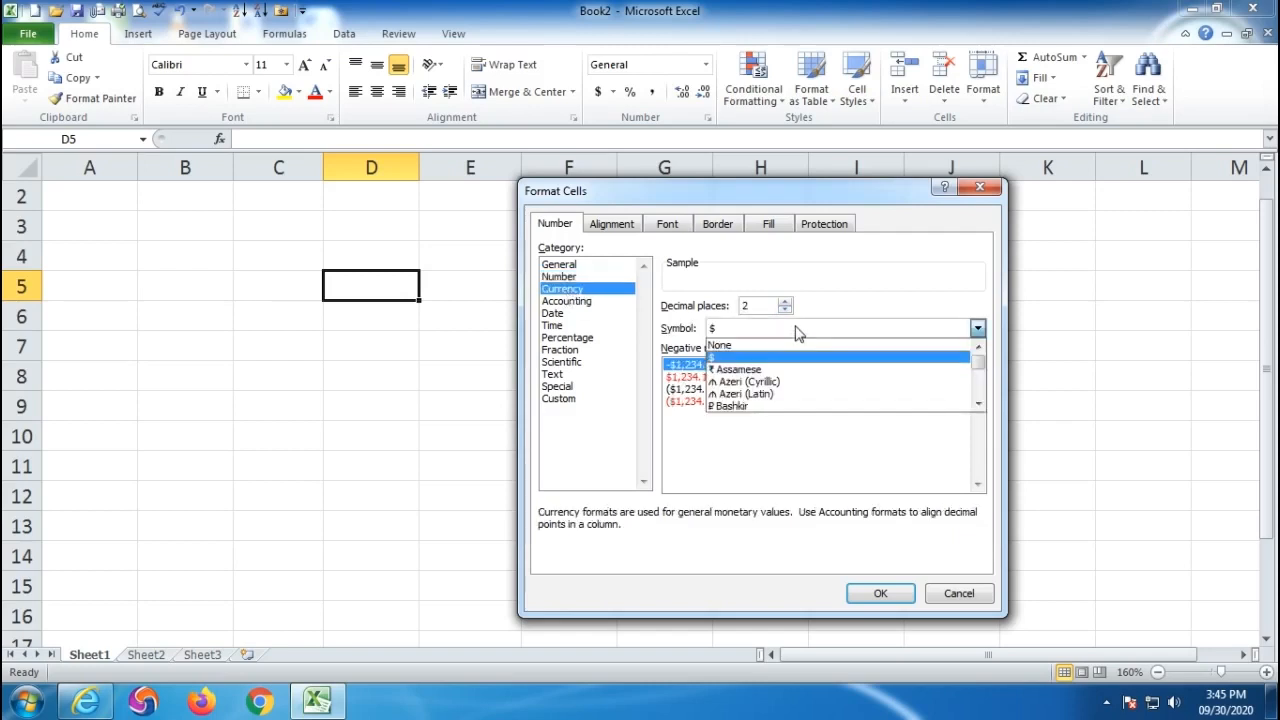
scroll(797, 333, up, 2)
scroll(797, 333, down, 3)
scroll(797, 333, up, 3)
click(797, 457)
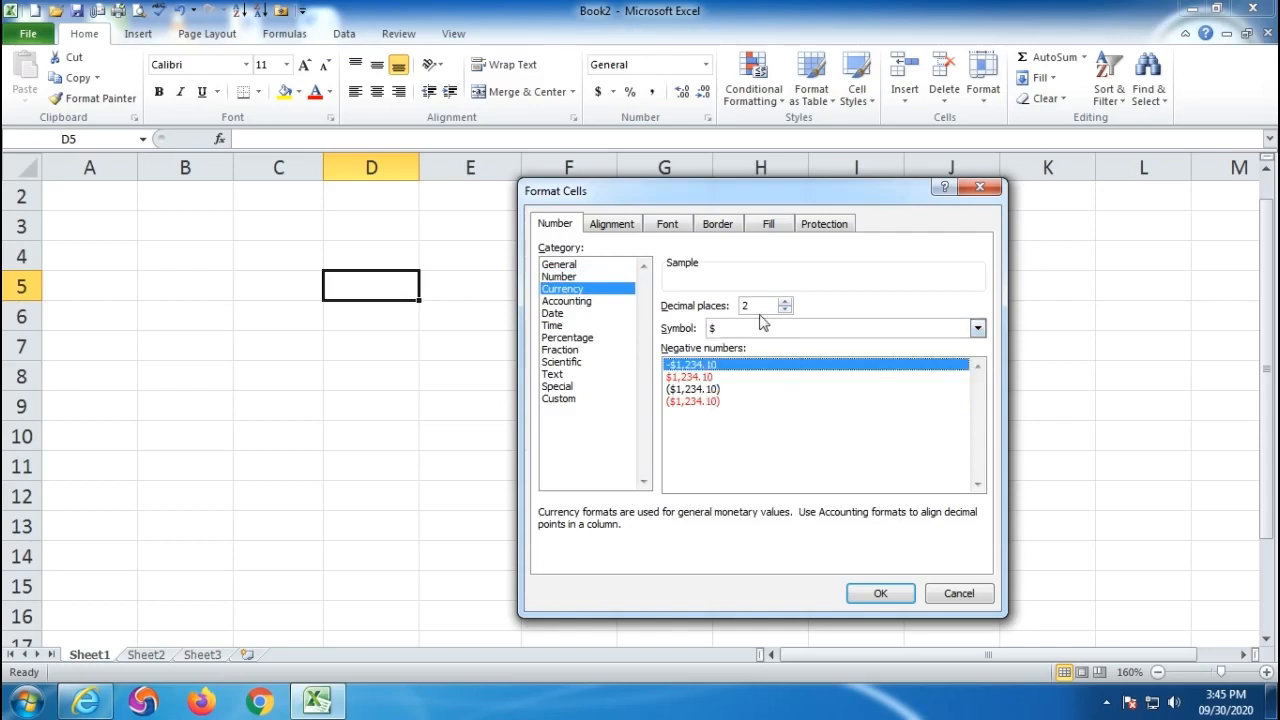
drag(759, 305, 741, 305)
click(566, 303)
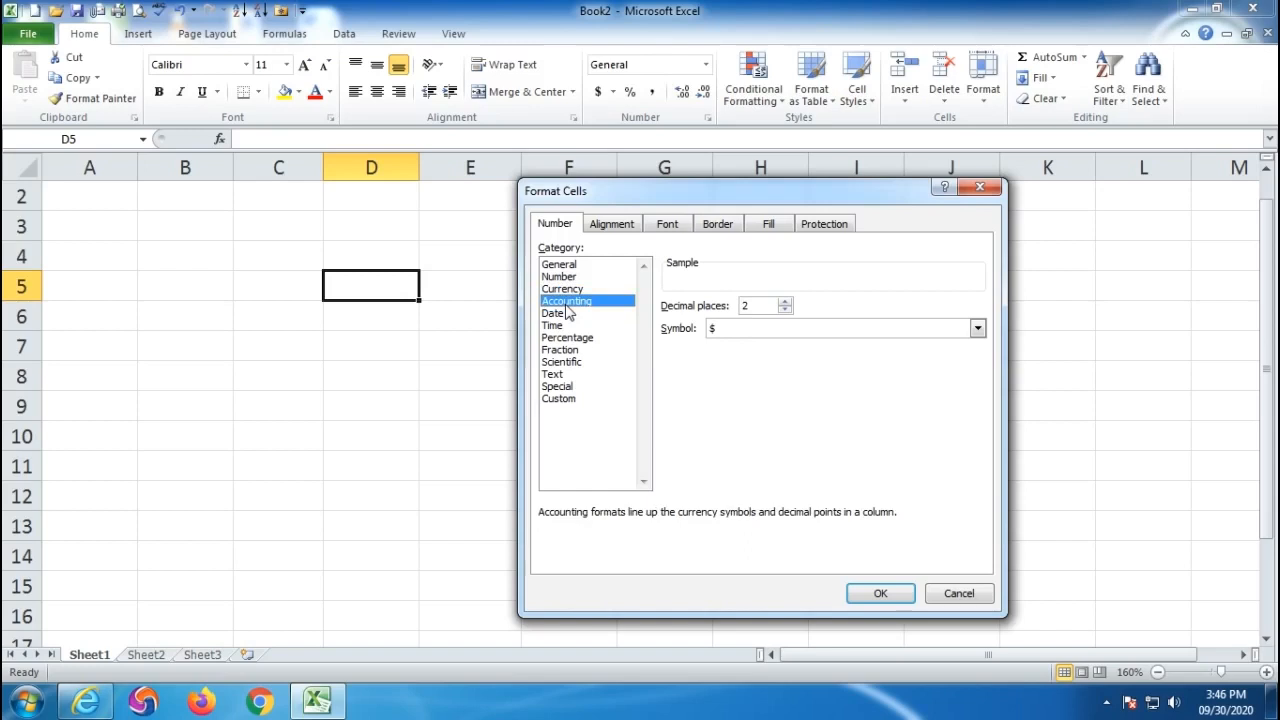
click(567, 316)
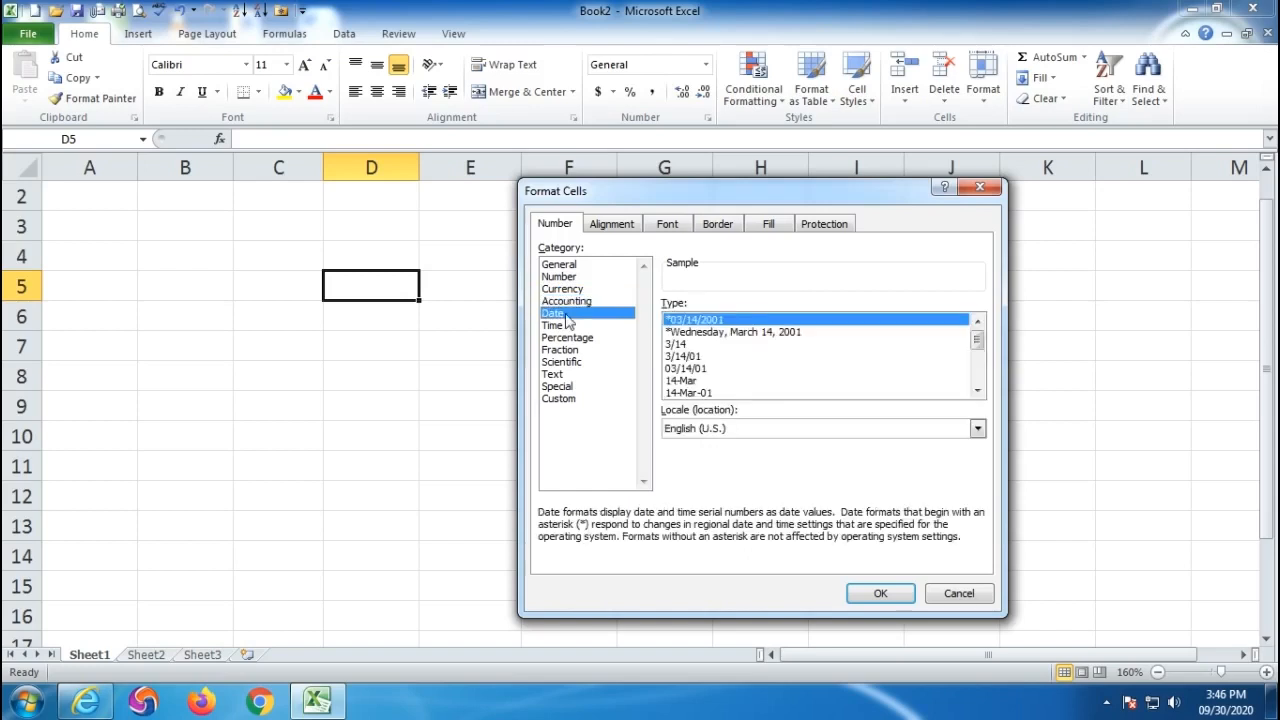
- Preview Date styles such as the long weekday, 3/14 and 3/14/01 formats
click(718, 335)
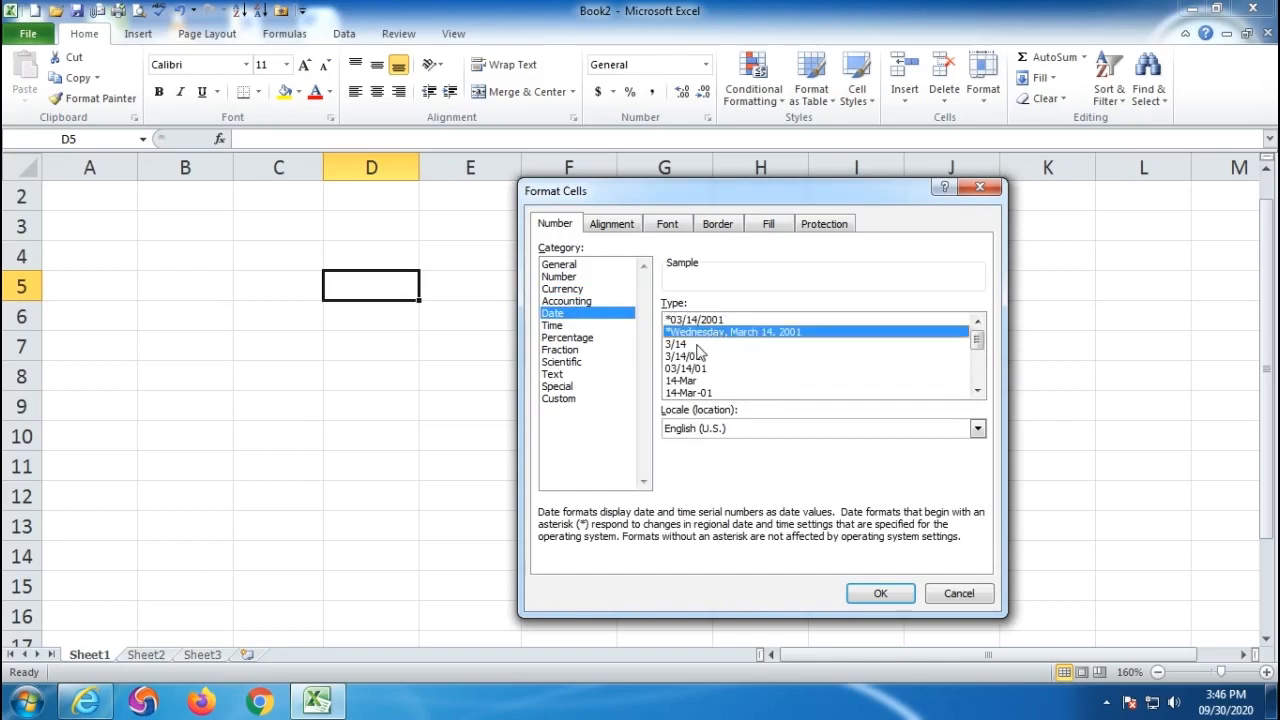
click(684, 346)
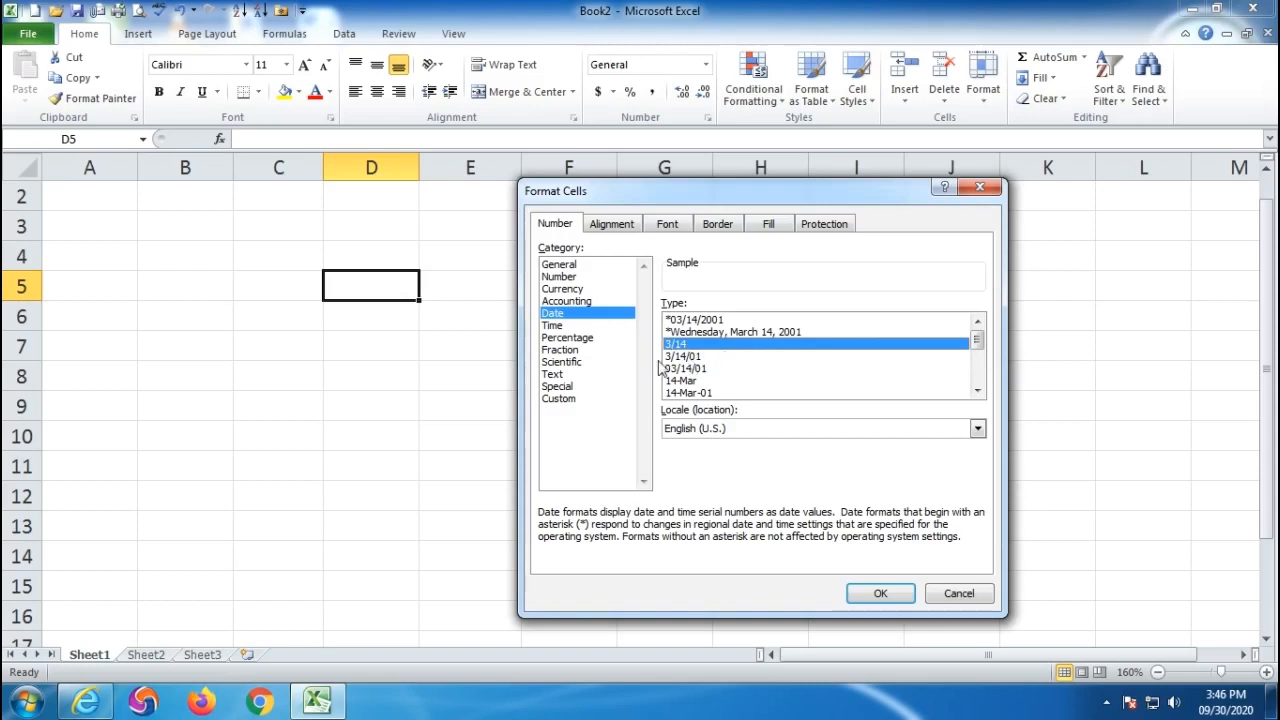
click(690, 360)
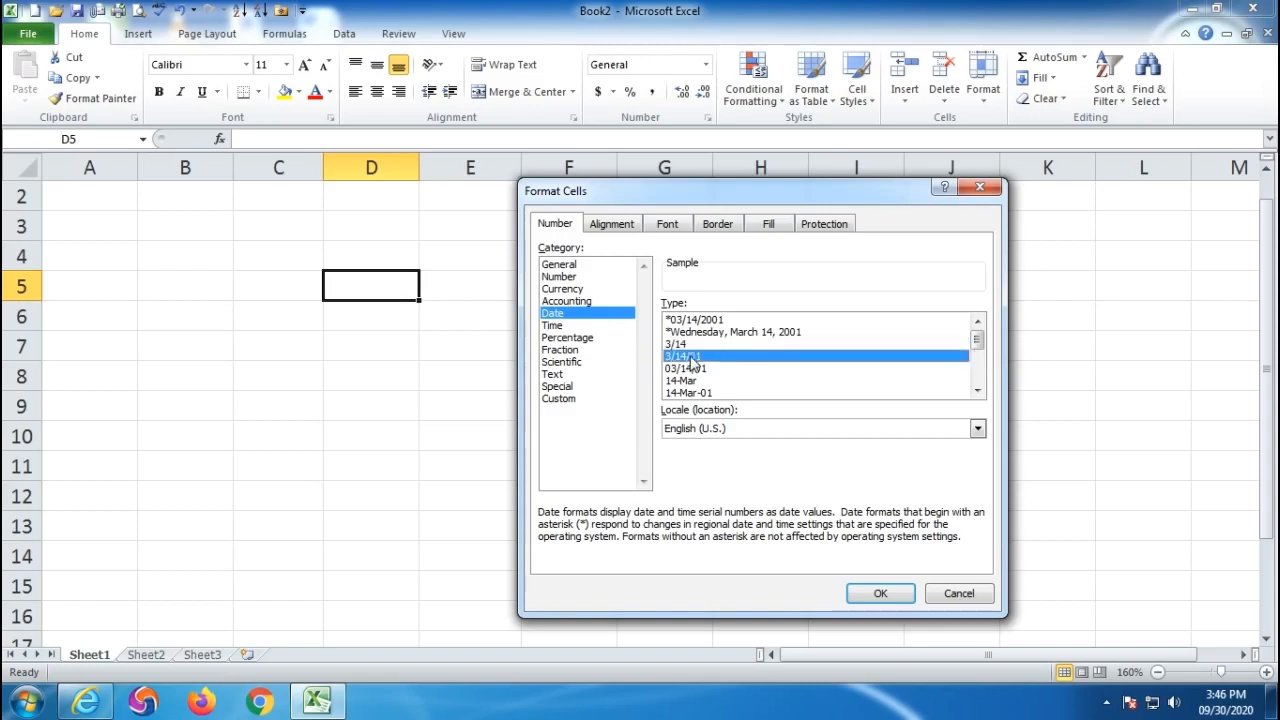
click(977, 391)
click(977, 391)
click(977, 391)
click(977, 391)
click(977, 391)
click(977, 391)
click(977, 391)
click(977, 391)
drag(977, 371, 977, 341)
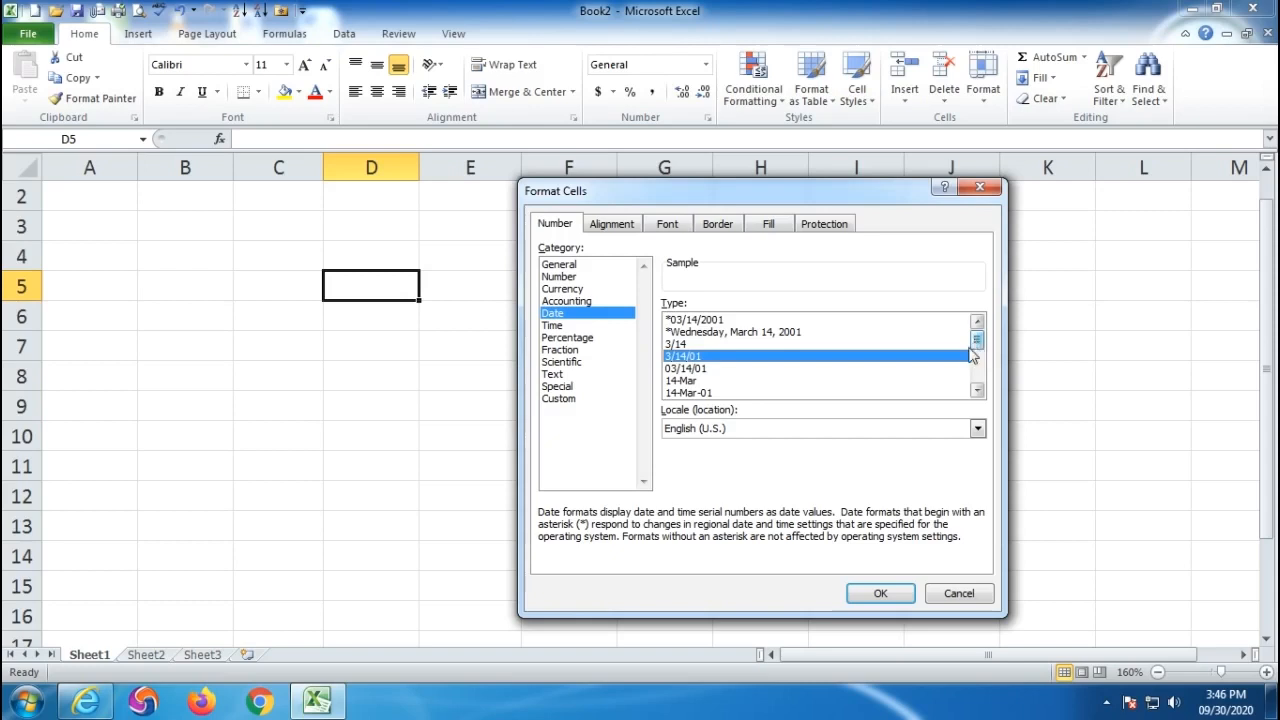
- Browse the Time format styles, then switch to the Percentage category
click(551, 326)
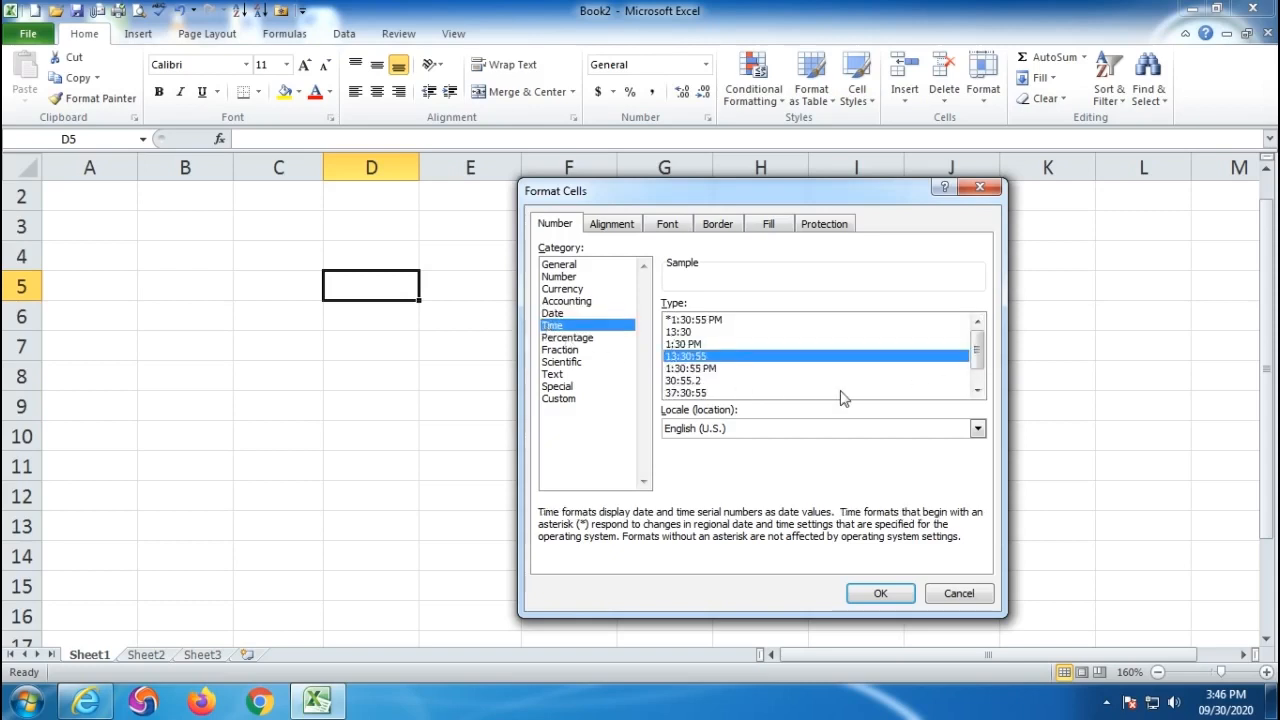
click(977, 391)
click(977, 391)
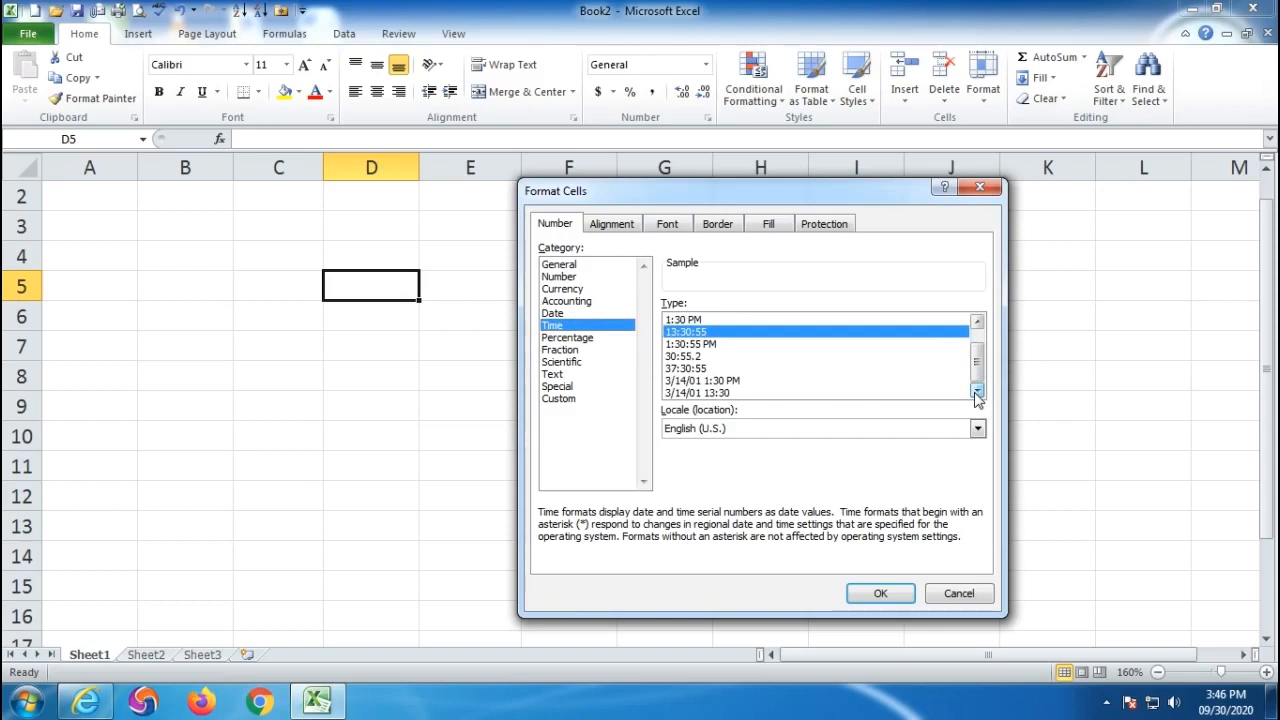
drag(978, 368, 979, 360)
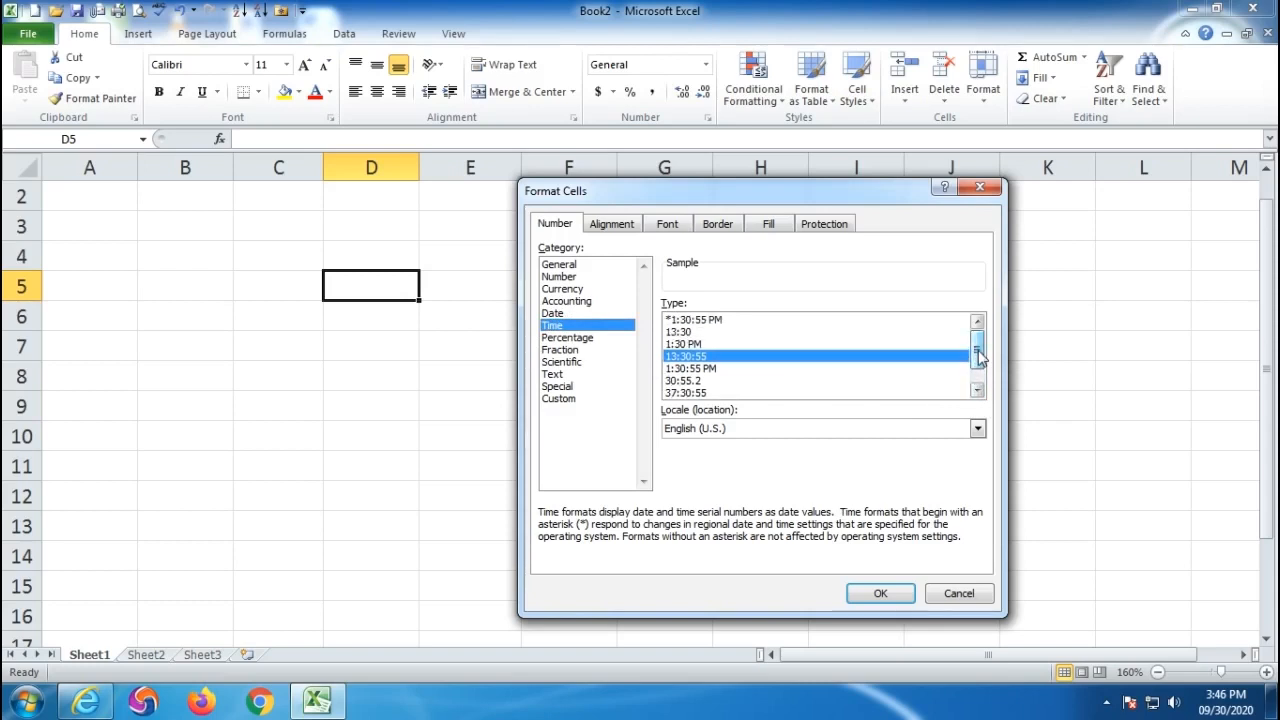
click(576, 340)
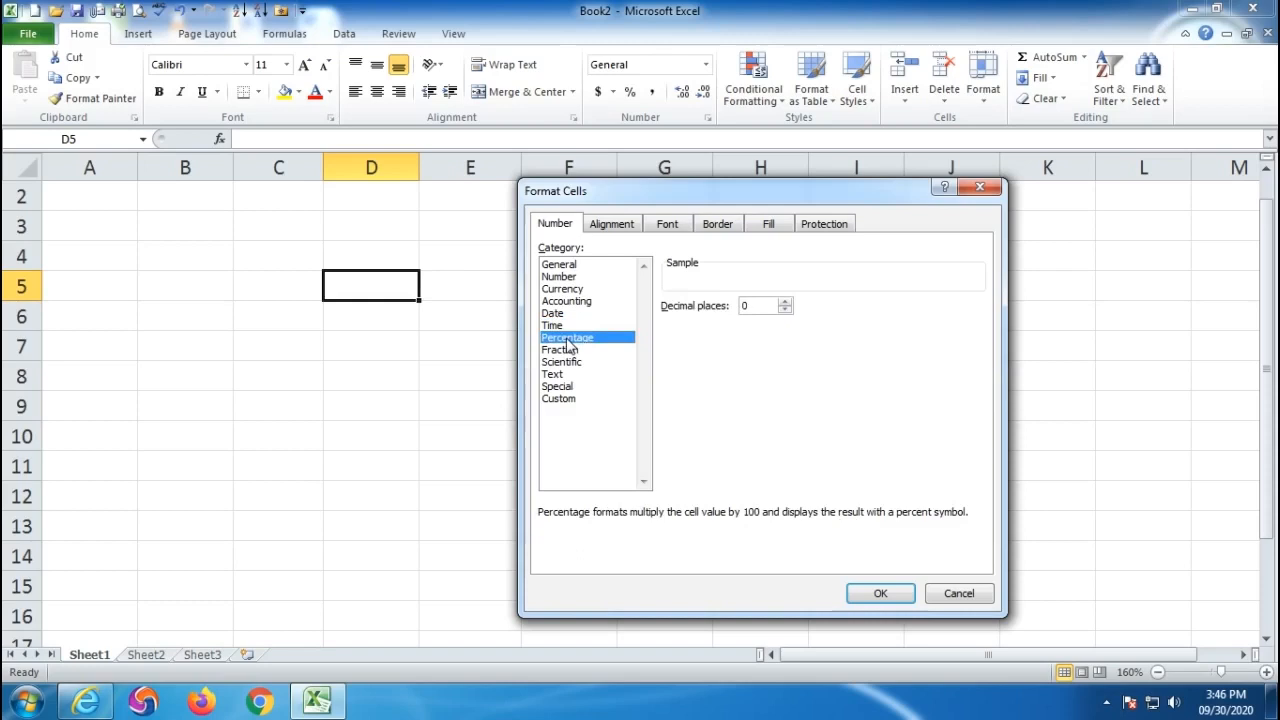
- Toggle Percentage decimals between 2 and 0, then preview the Fraction styles
double_click(784, 301)
double_click(785, 310)
double_click(785, 302)
click(568, 352)
click(750, 358)
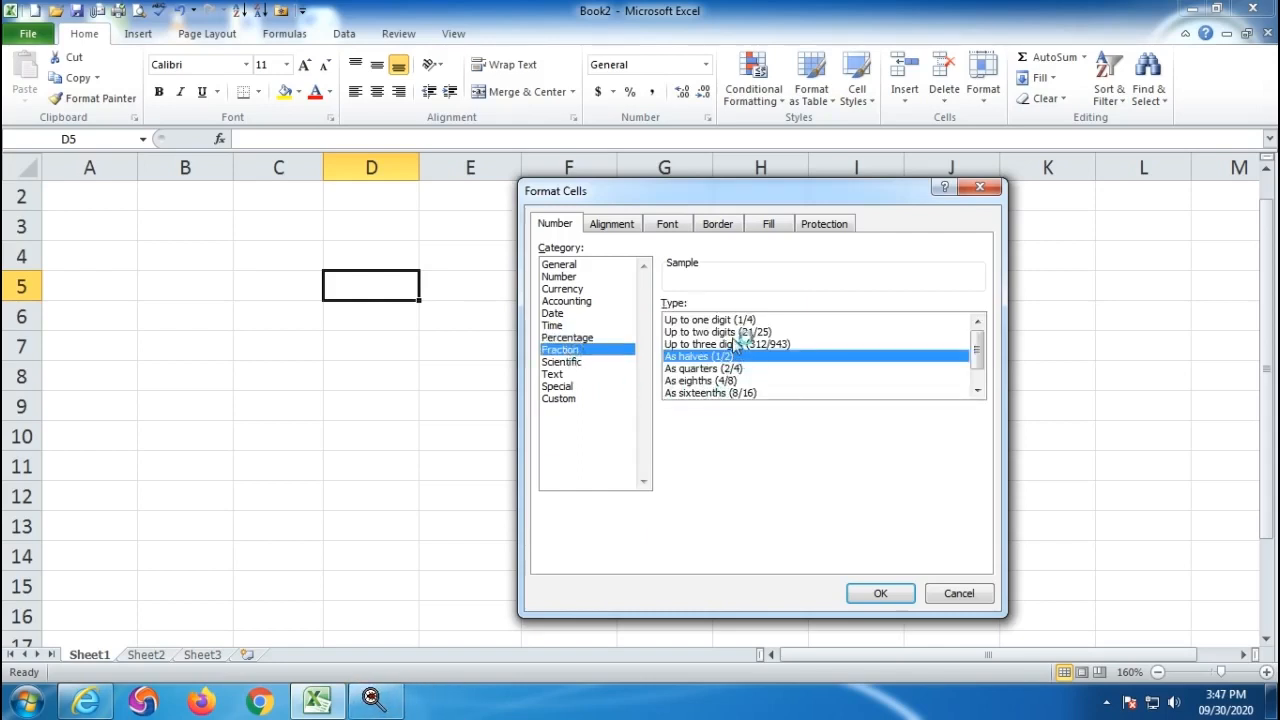
click(742, 321)
click(738, 333)
click(735, 344)
click(732, 357)
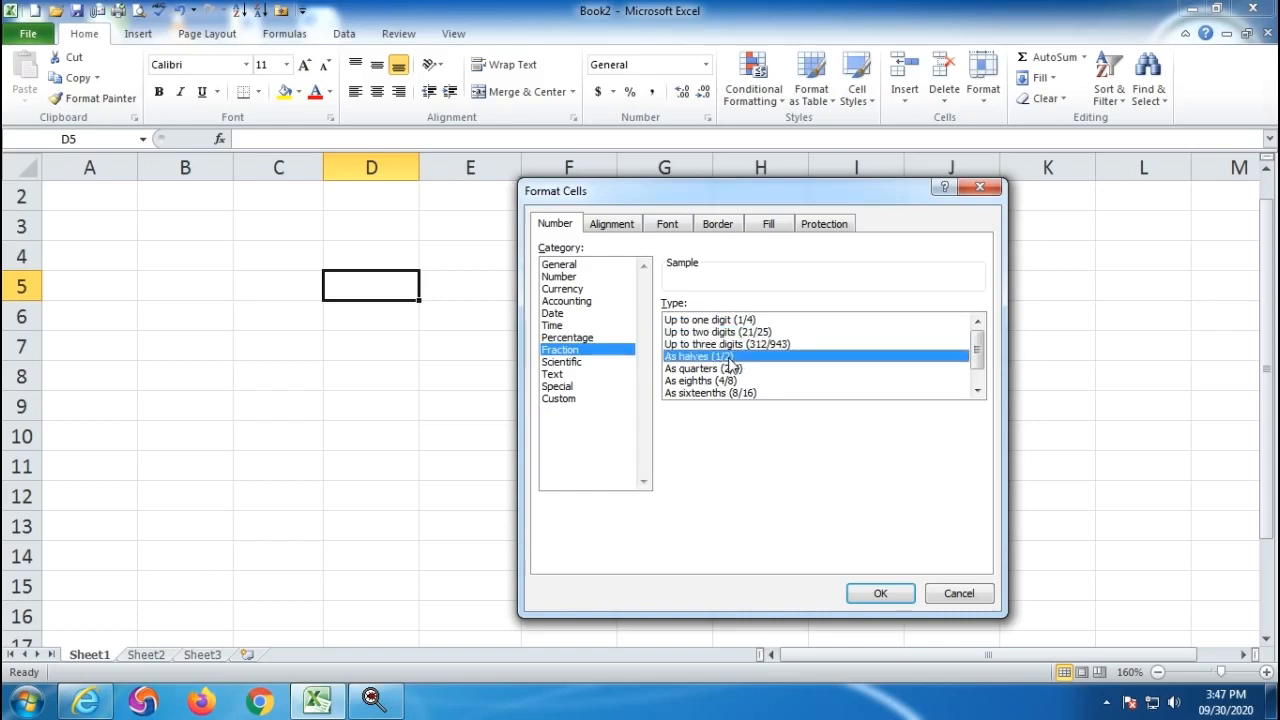
click(977, 392)
click(977, 392)
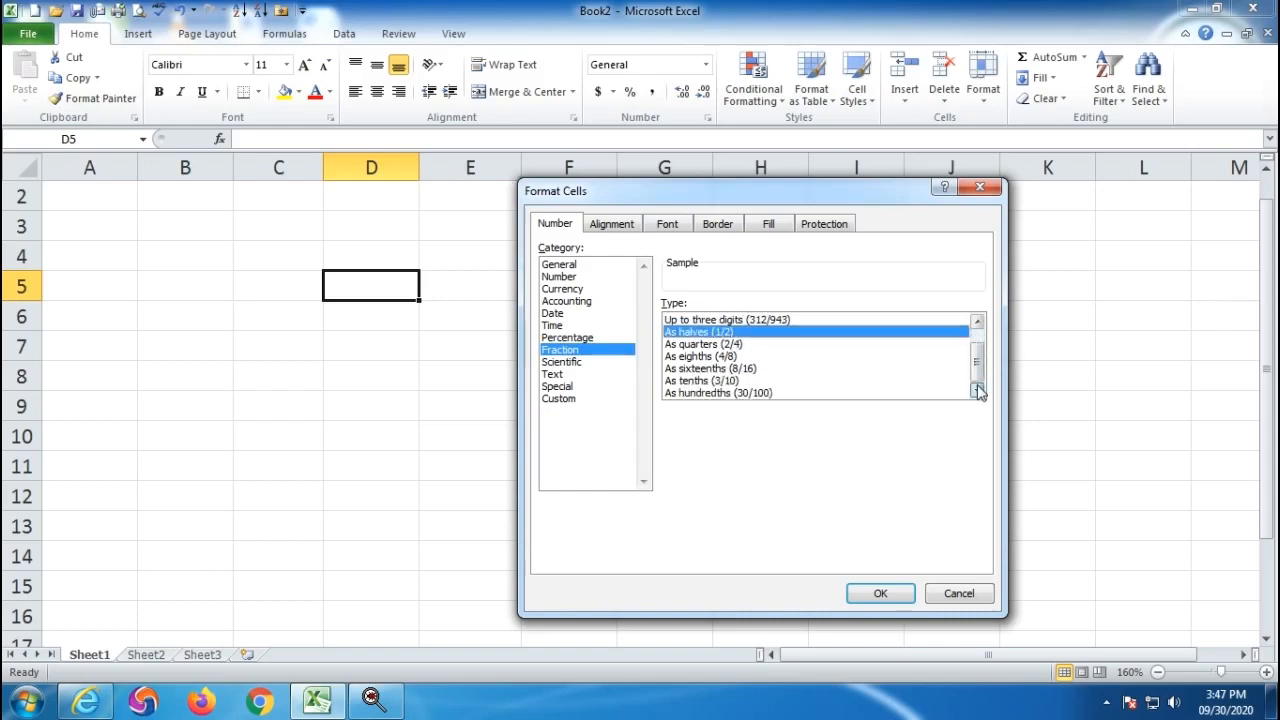
- Preview the Scientific and Text formats and close Format Cells
click(565, 364)
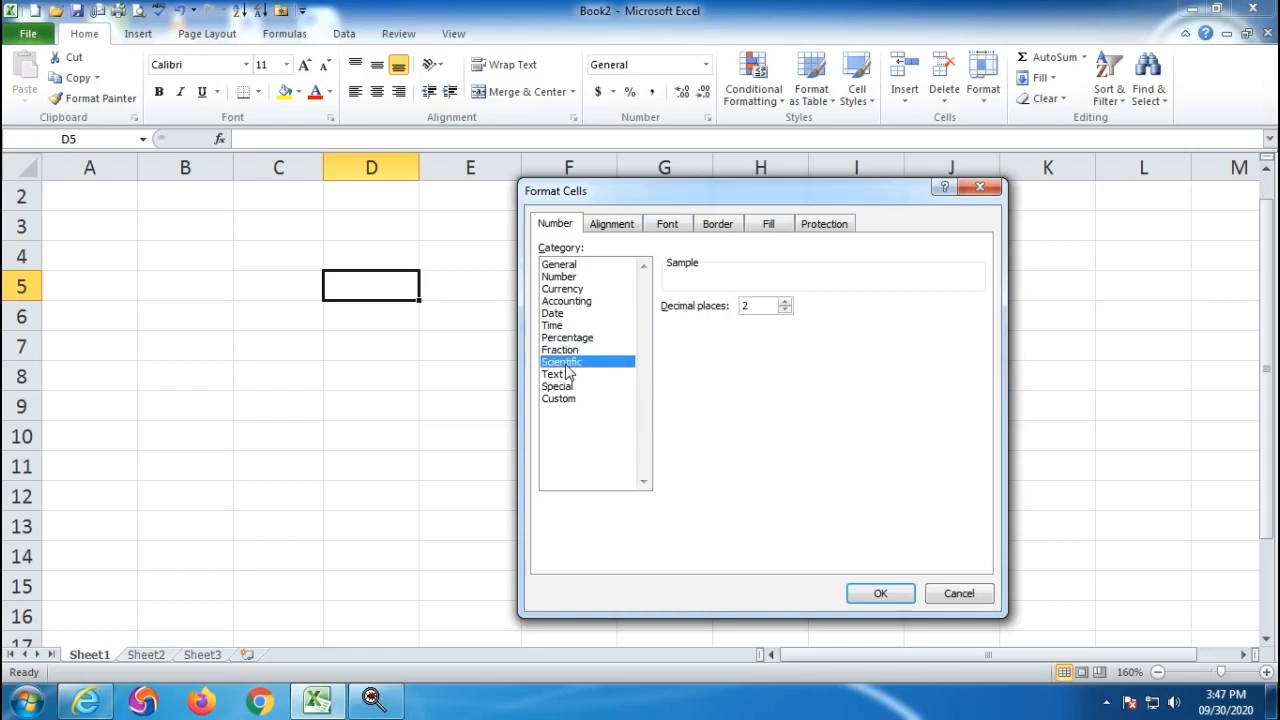
click(563, 375)
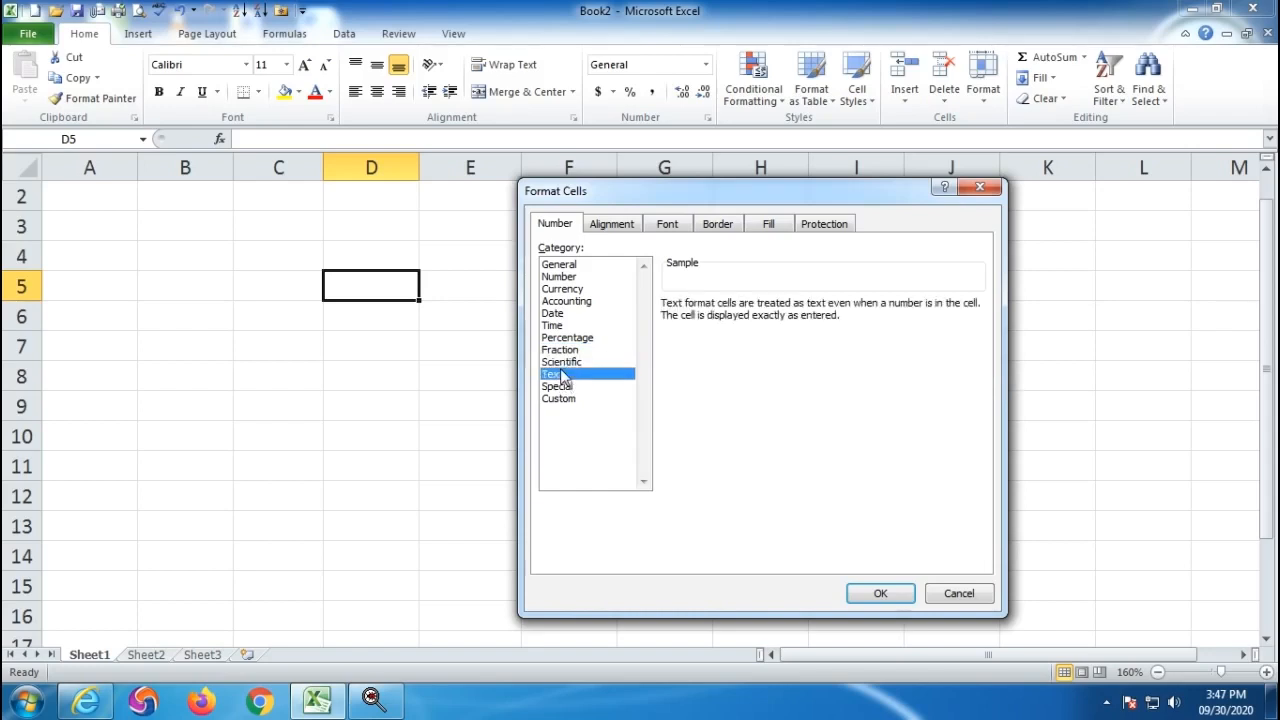
key(Return)
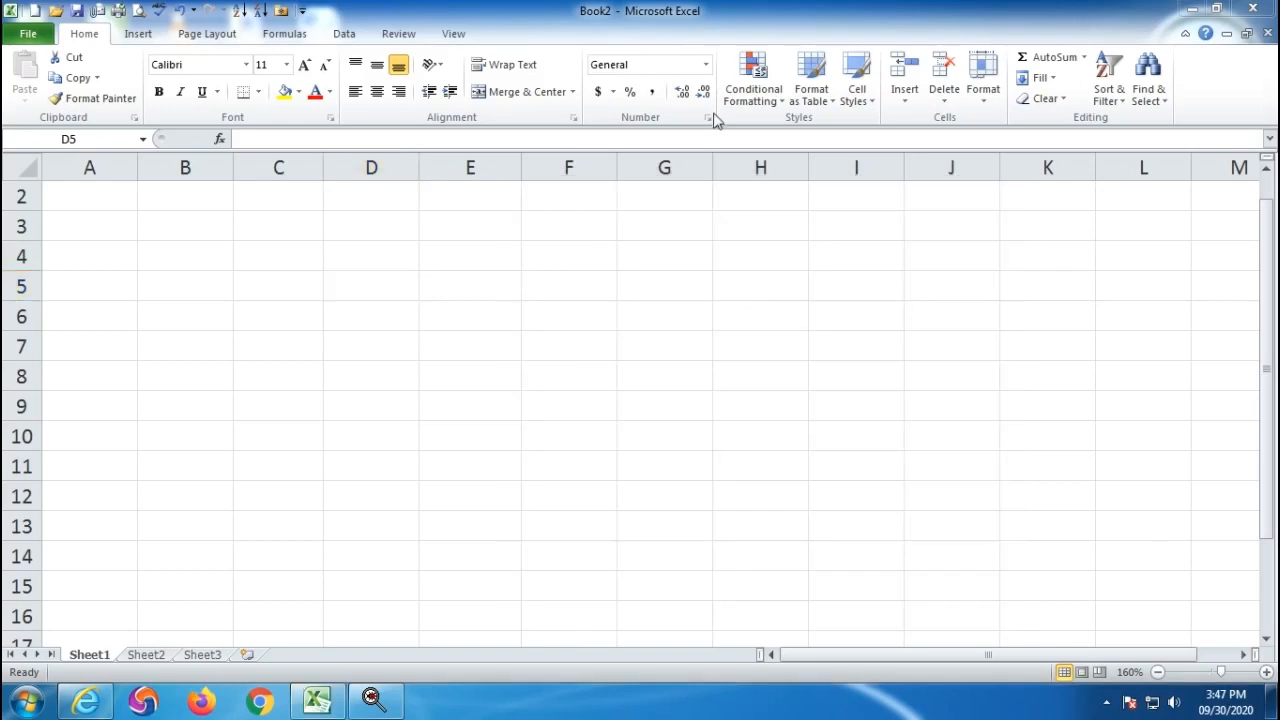
- Reopen Format Cells to view Special and Custom, cancel, and select A2
click(707, 118)
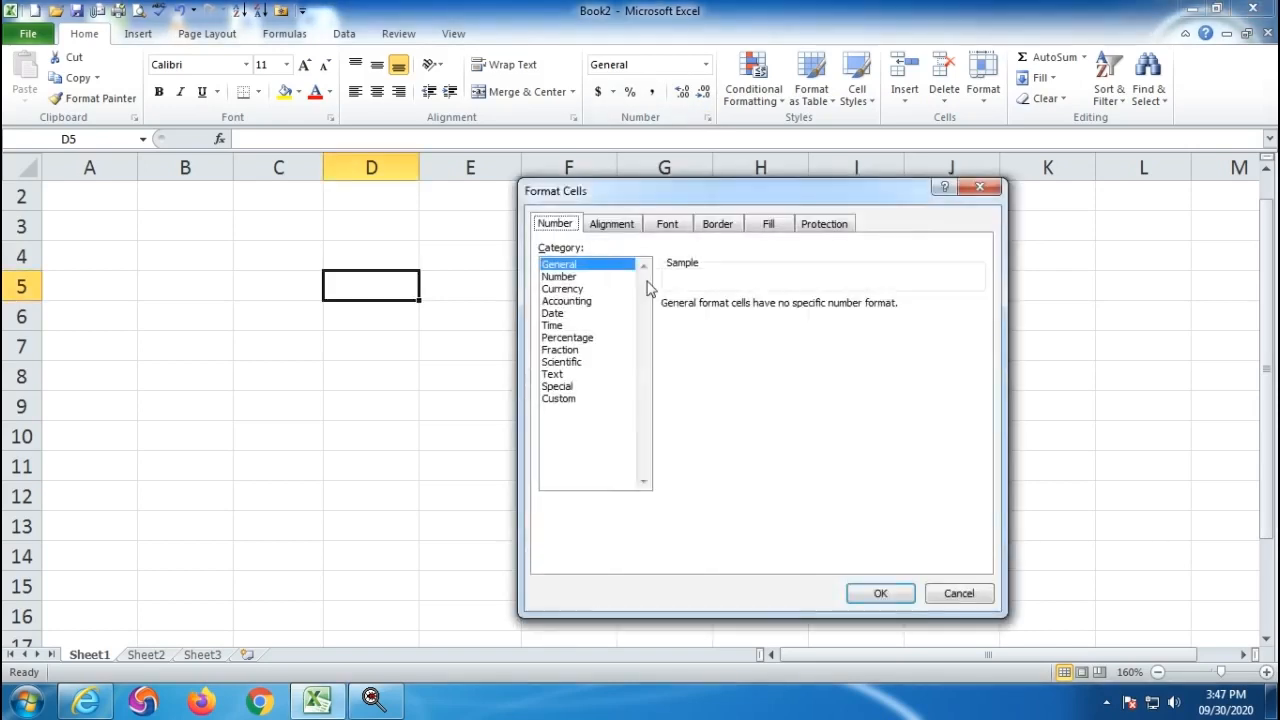
click(556, 387)
click(556, 399)
click(555, 387)
click(556, 399)
click(958, 594)
click(462, 464)
click(103, 197)
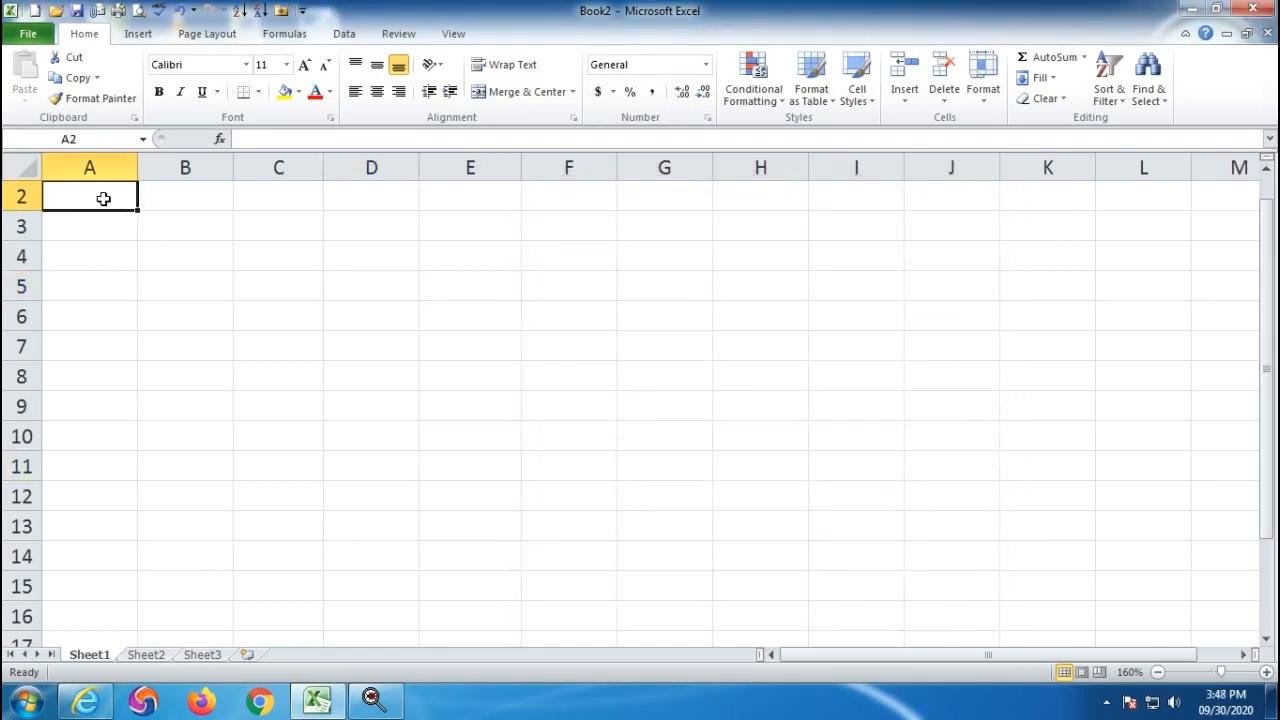
- Enter headers Bill NO, Phone No. and Mobile NO in A2:C2, autofitting column C
text(B)
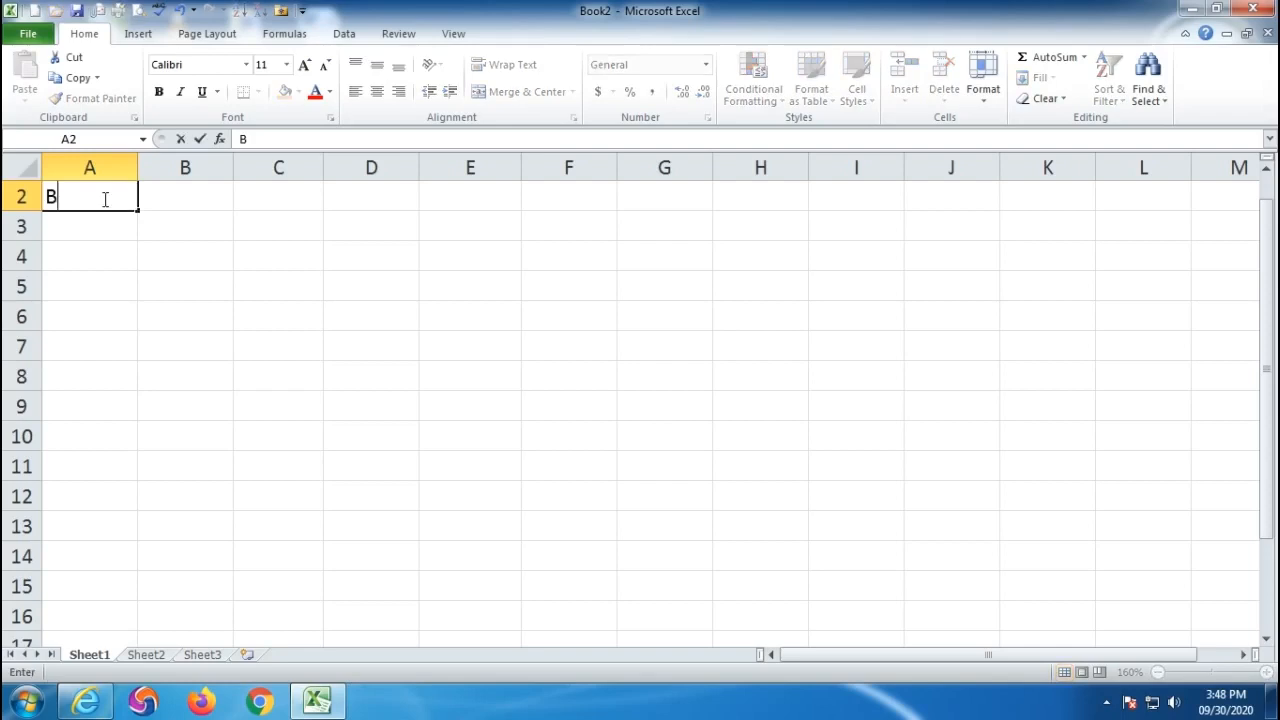
text(ill NO)
key(Tab)
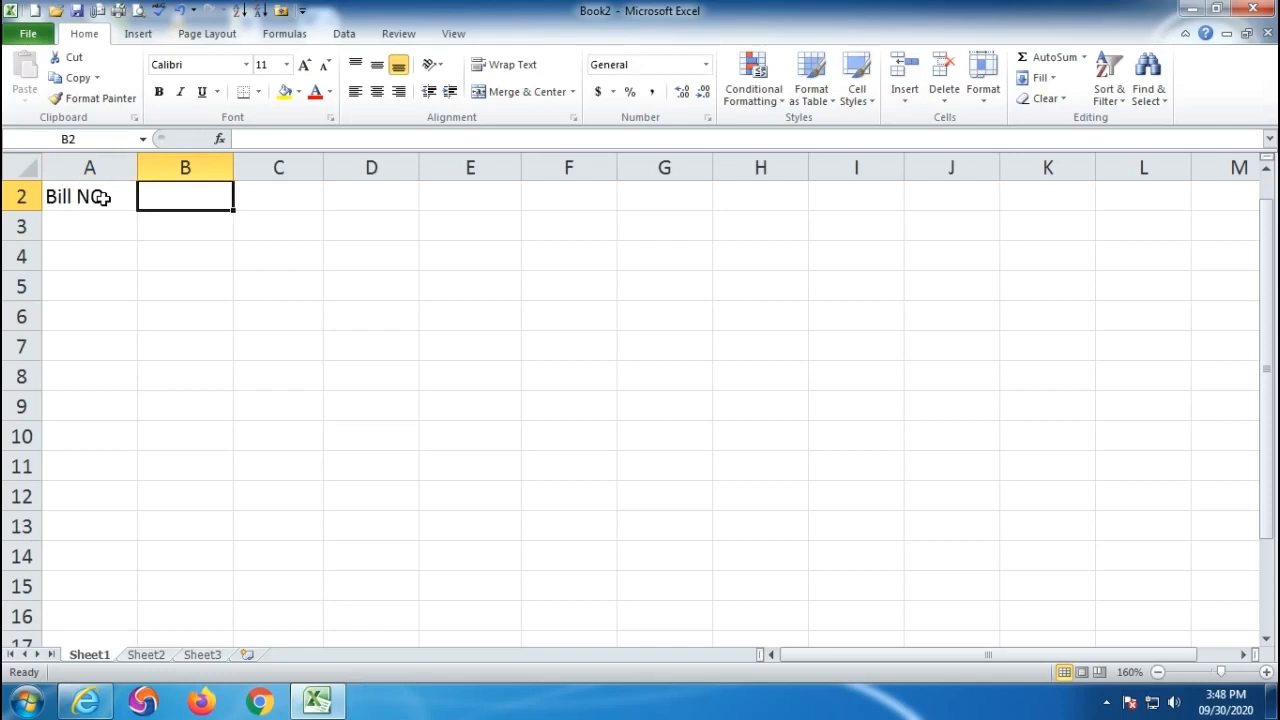
text(Phone No.)
key(Tab)
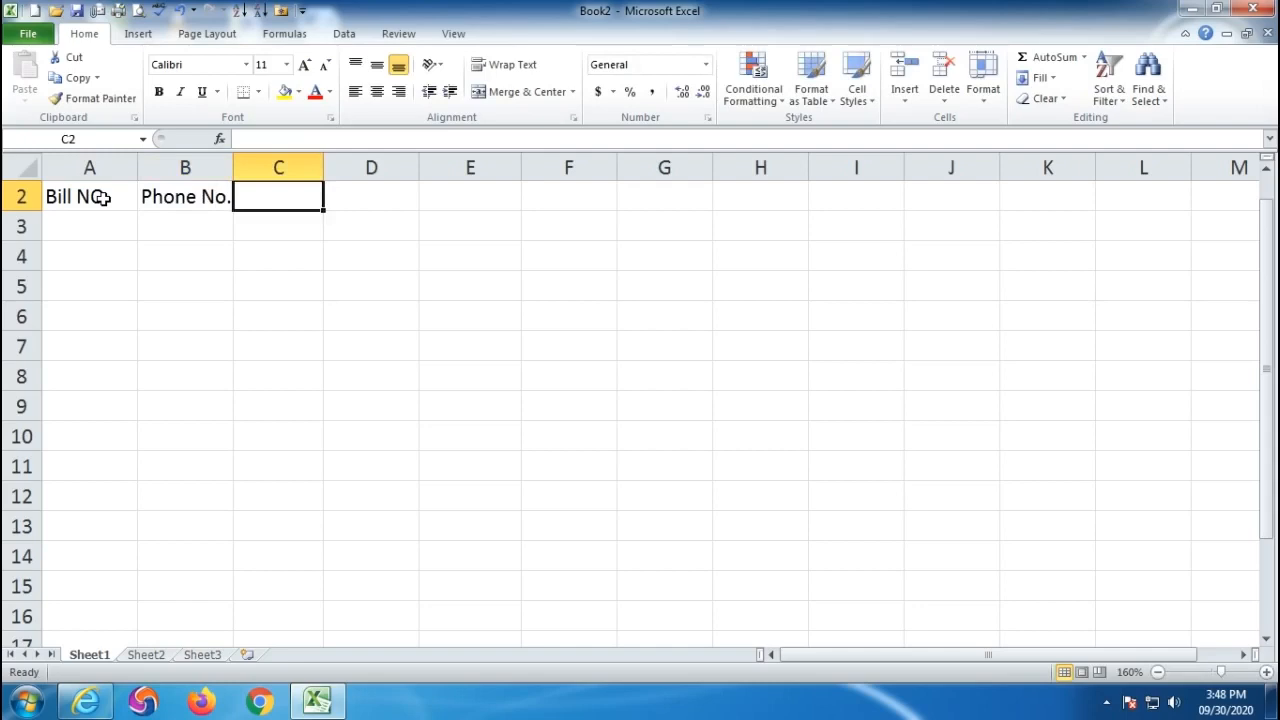
text(MObile NO.)
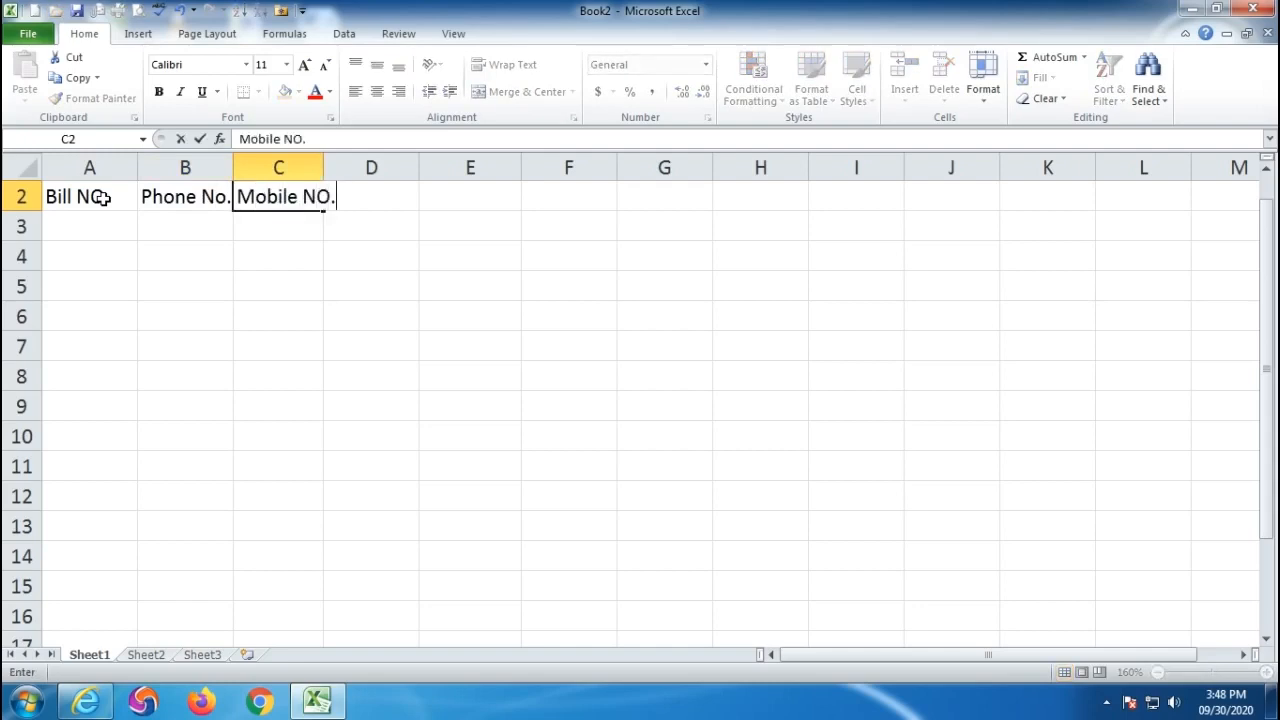
key(Tab)
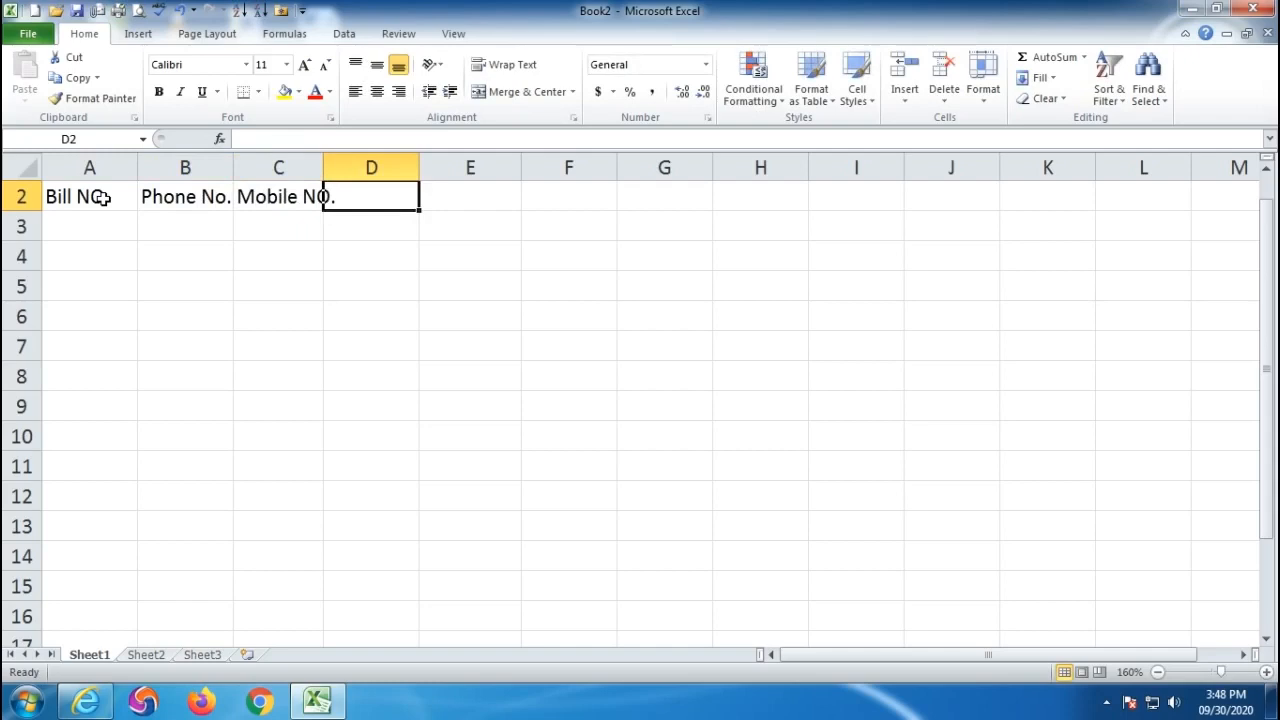
double_click(323, 165)
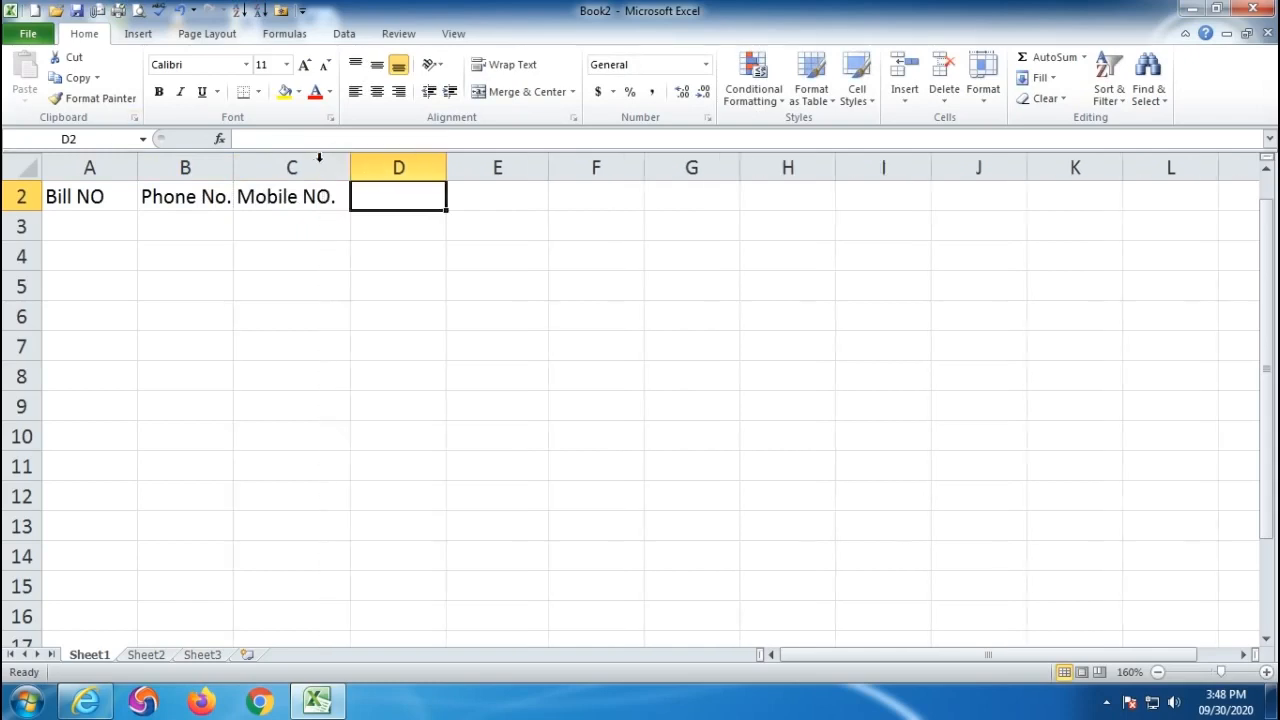
- Add headers Aadhar No., Quantity and Rate in D2:F2
text(AA)
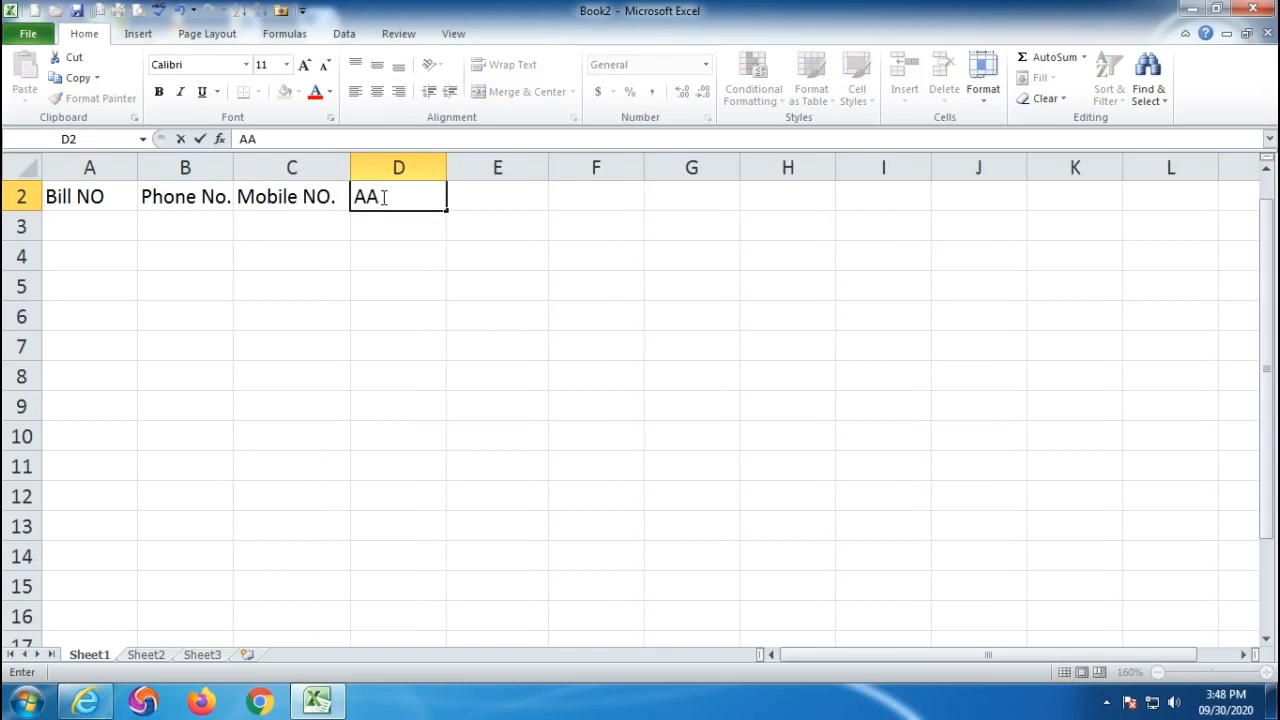
key(BackSpace)
text(adhar NO.)
key(BackSpace)
key(BackSpace)
text(o.)
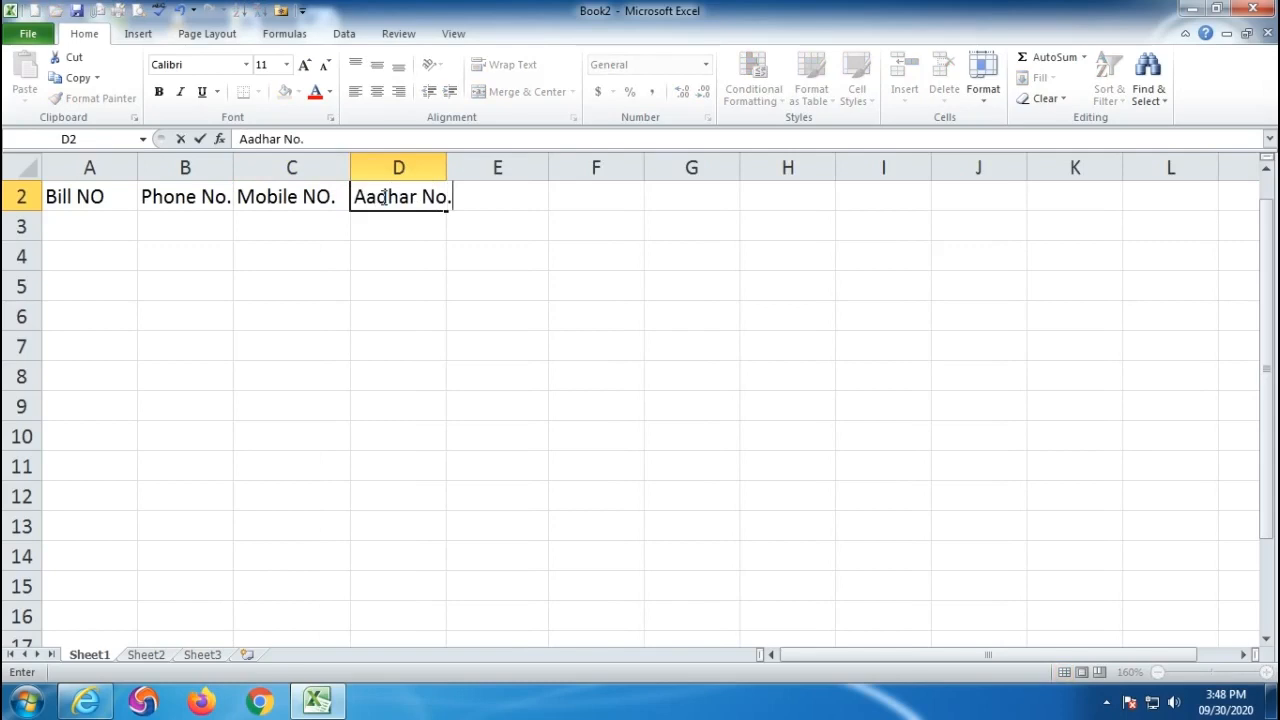
key(Tab)
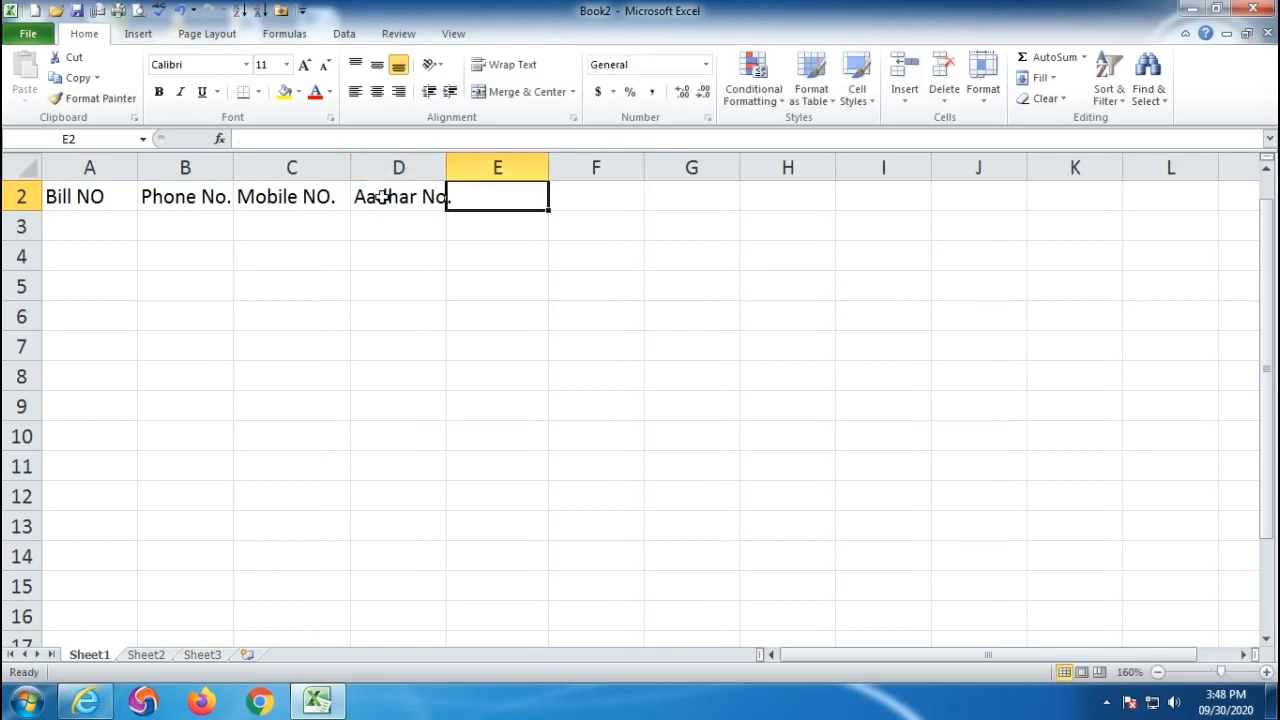
text(Qu)
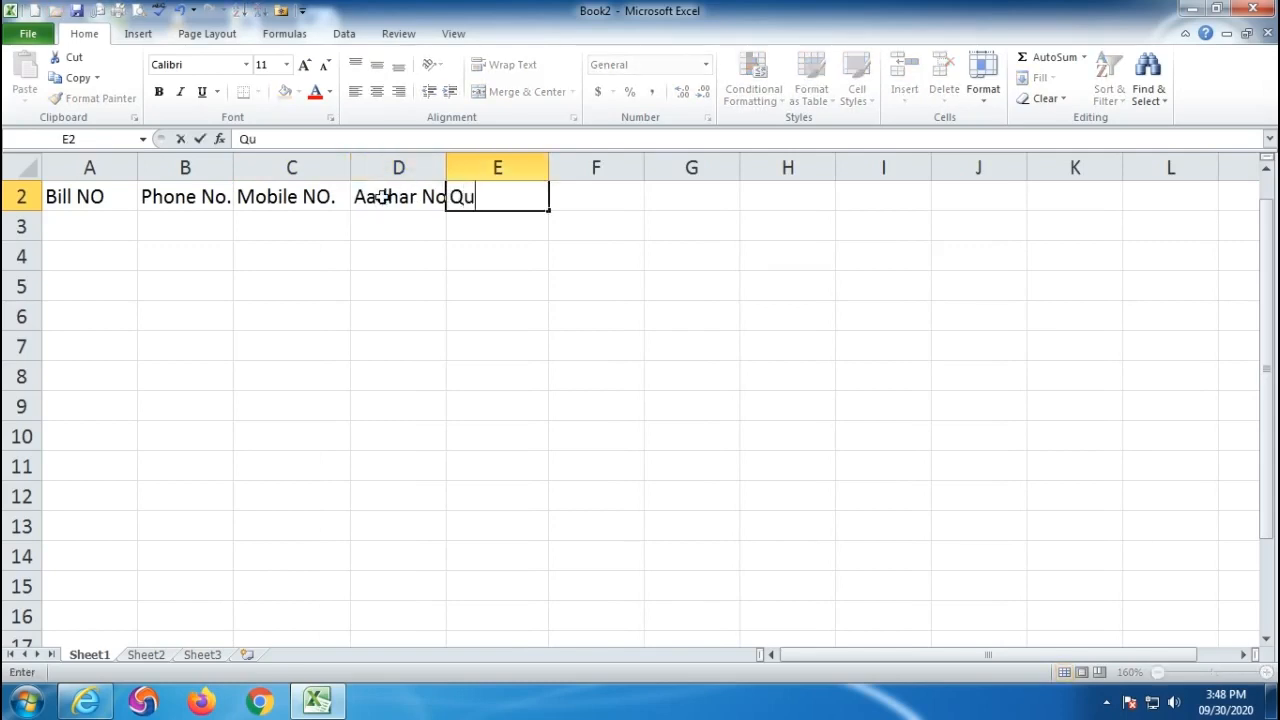
text(antity)
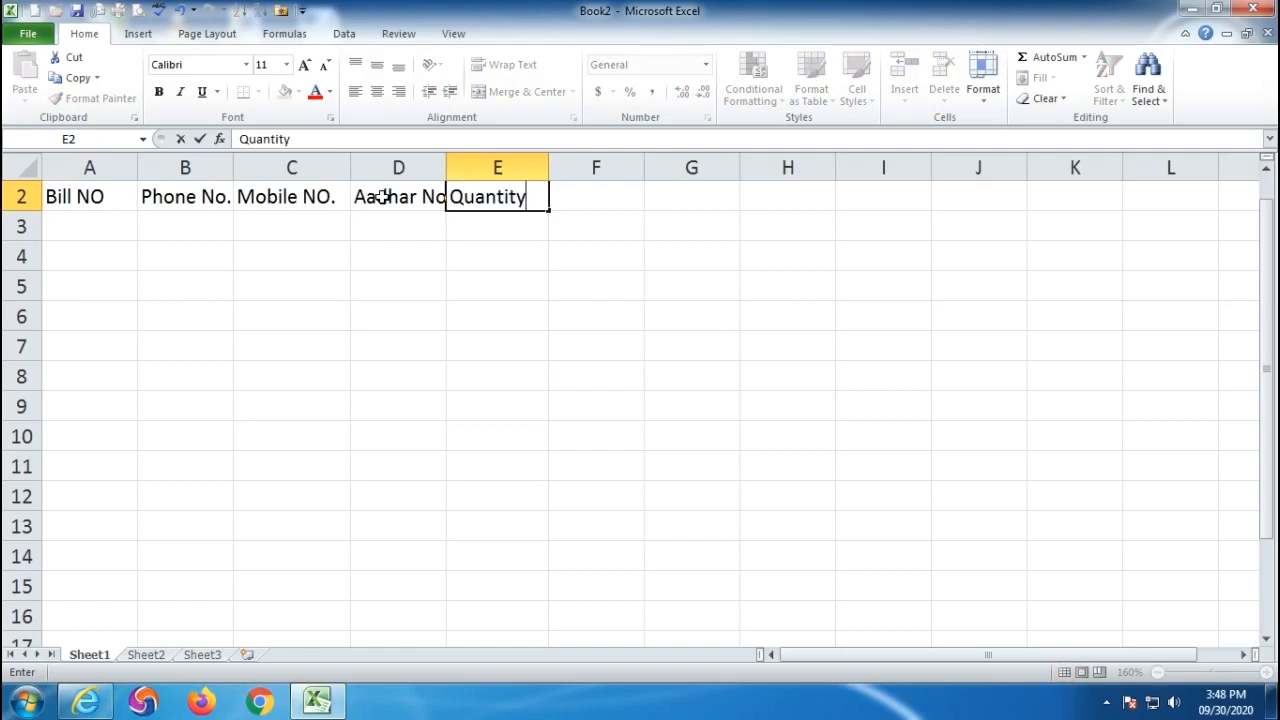
key(Tab)
text(Rate)
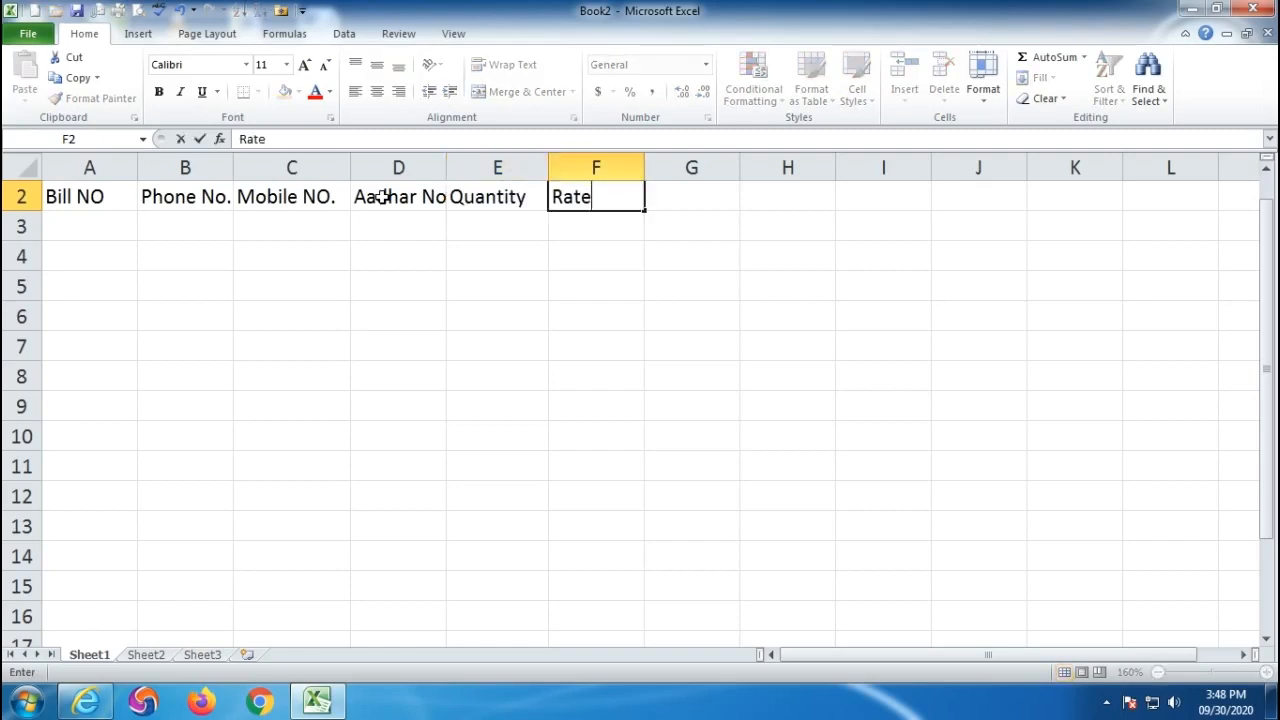
key(Return)
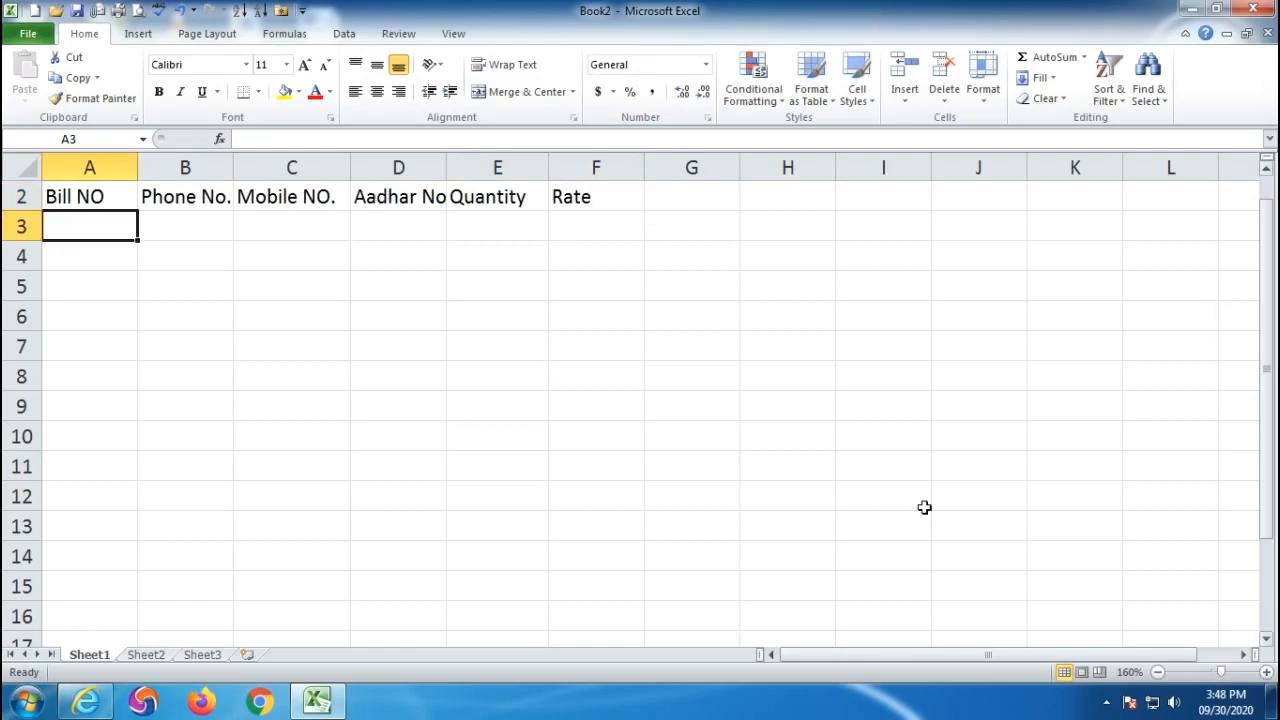
- Widen columns B–E and correct the C2 header to Mobile No
drag(234, 168, 270, 169)
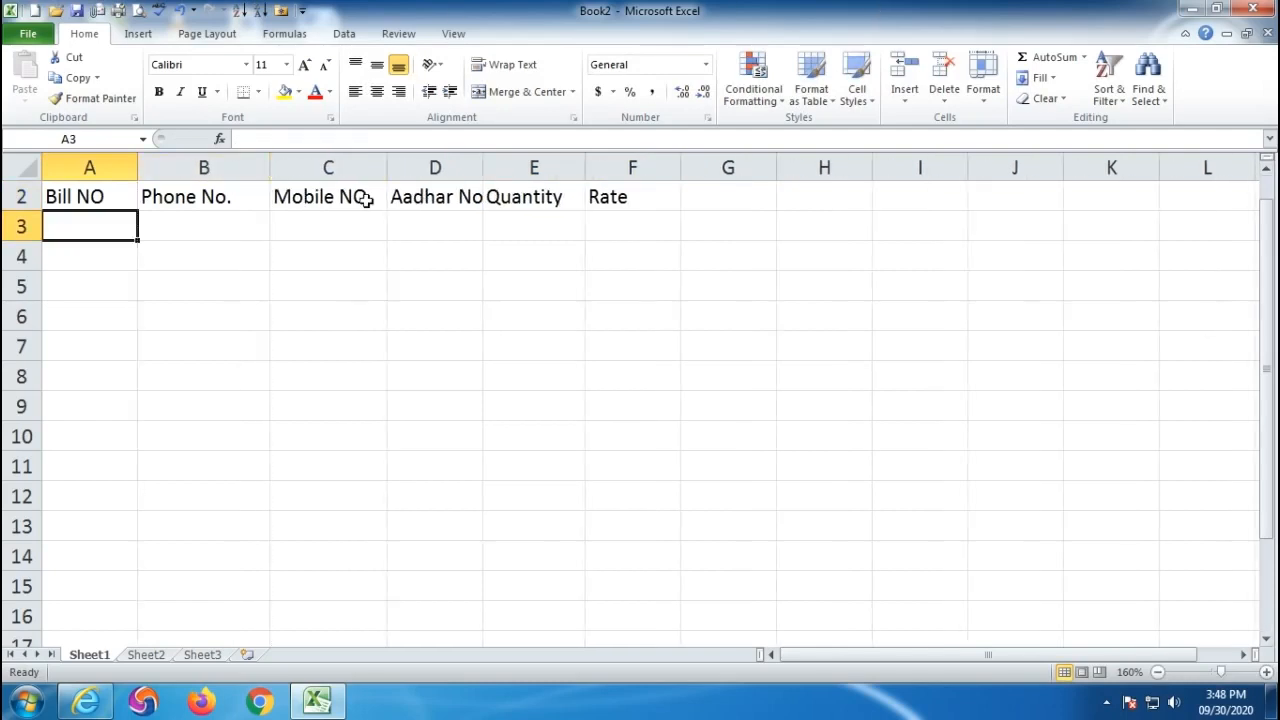
drag(387, 168, 400, 168)
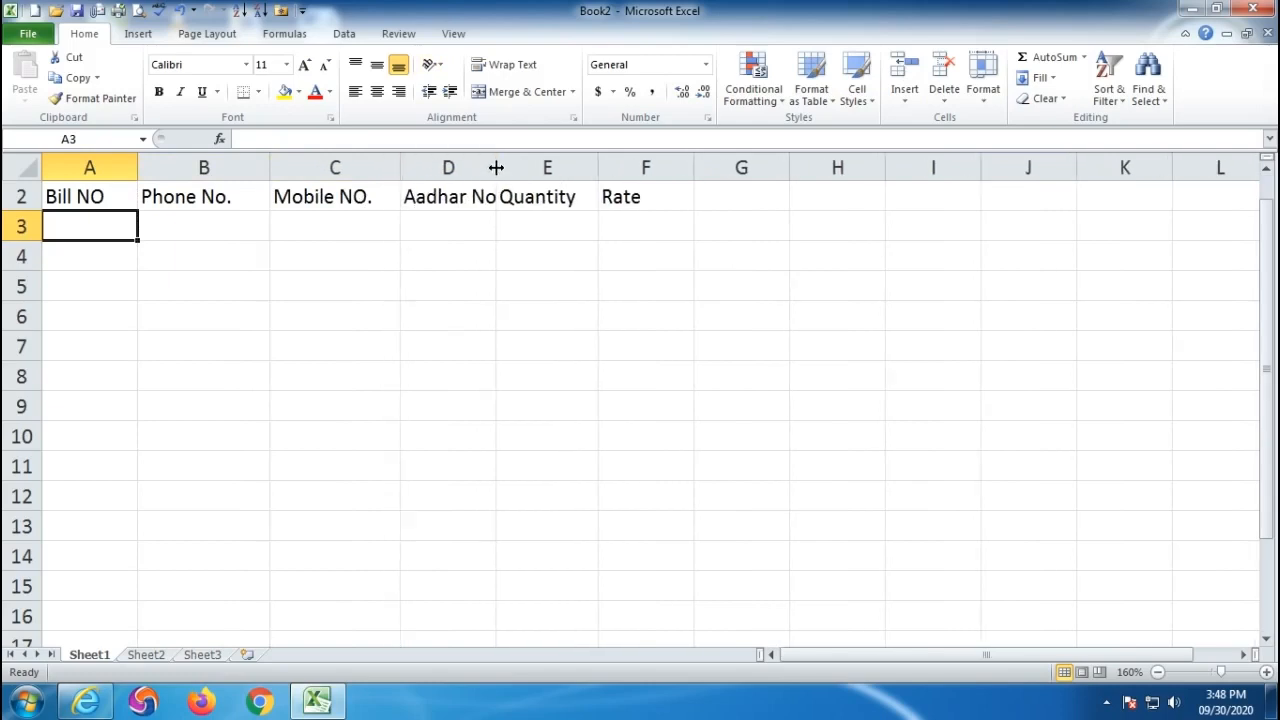
drag(497, 168, 535, 168)
drag(636, 167, 672, 163)
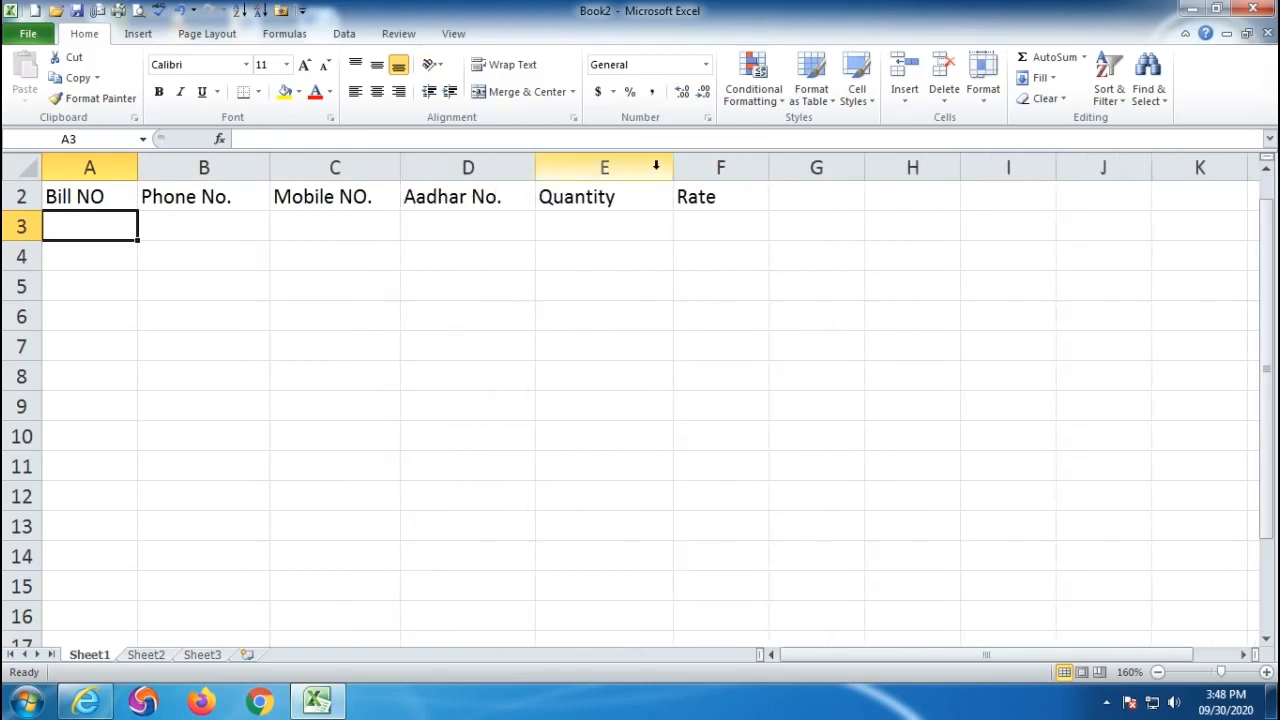
click(360, 196)
double_click(360, 196)
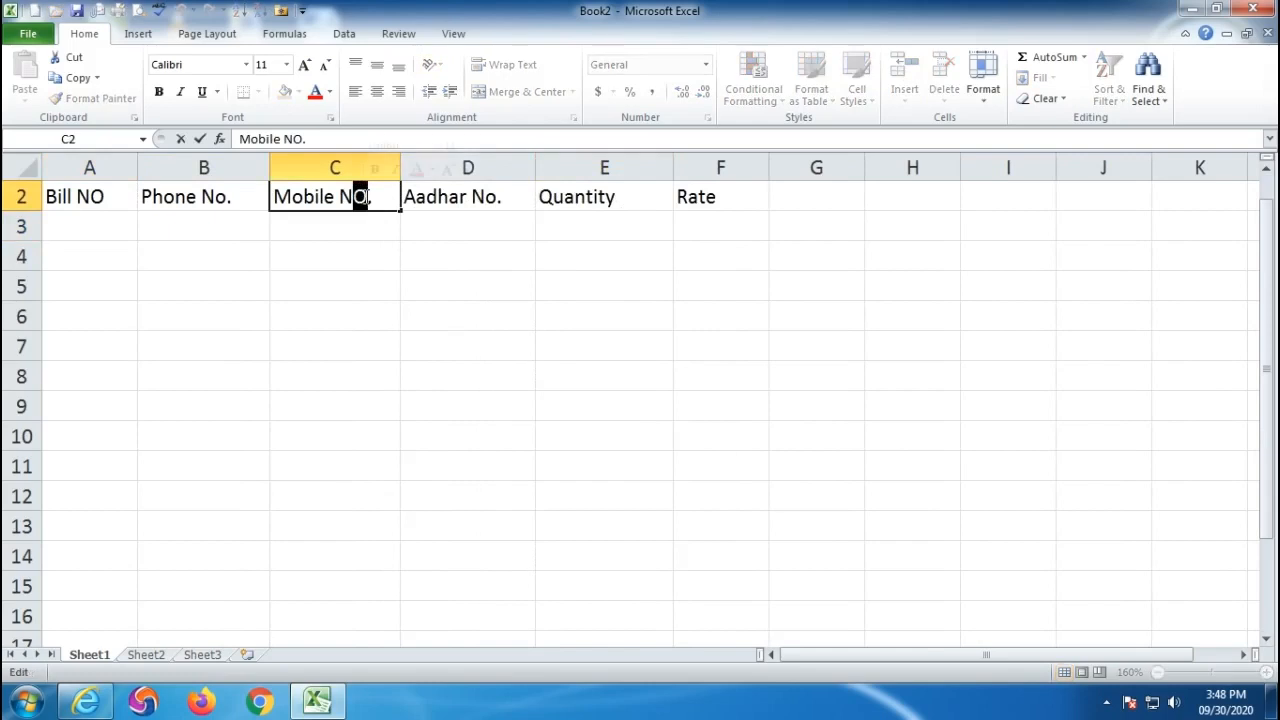
text(o)
click(264, 395)
- Apply the Special Zip Code format to A3:A12 and start typing 00025 in A3
drag(78, 230, 85, 483)
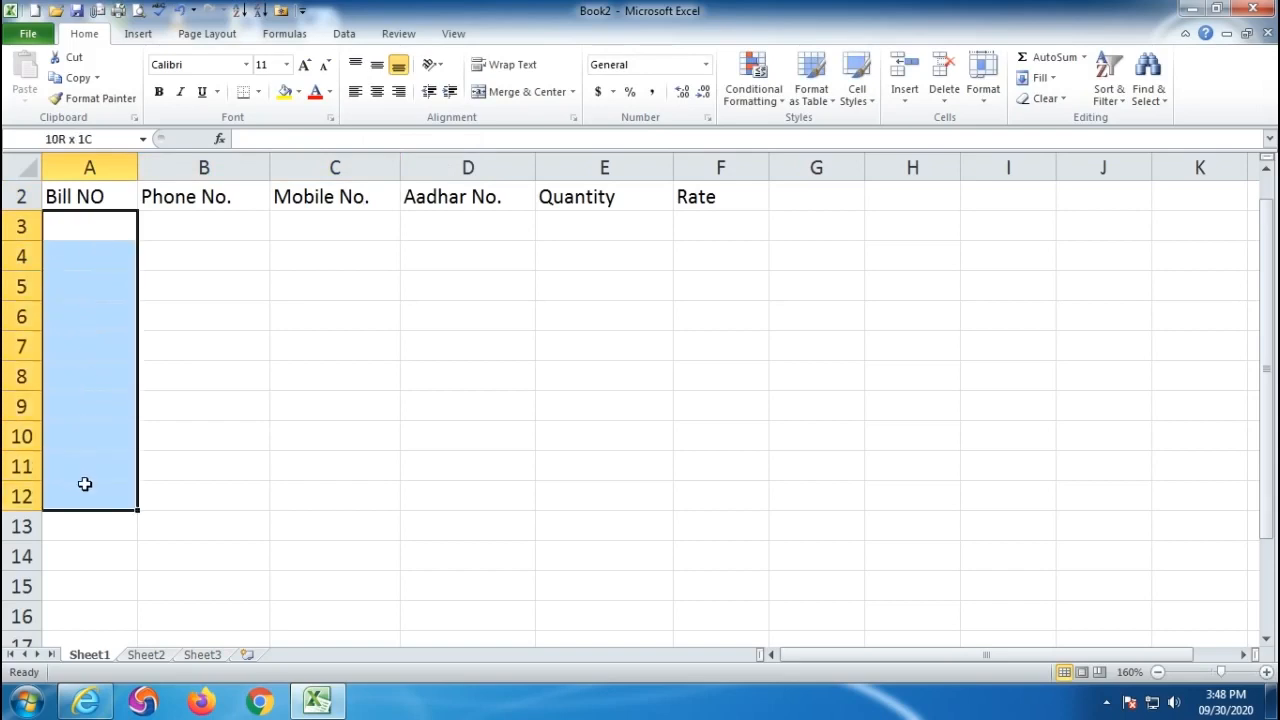
drag(138, 170, 146, 171)
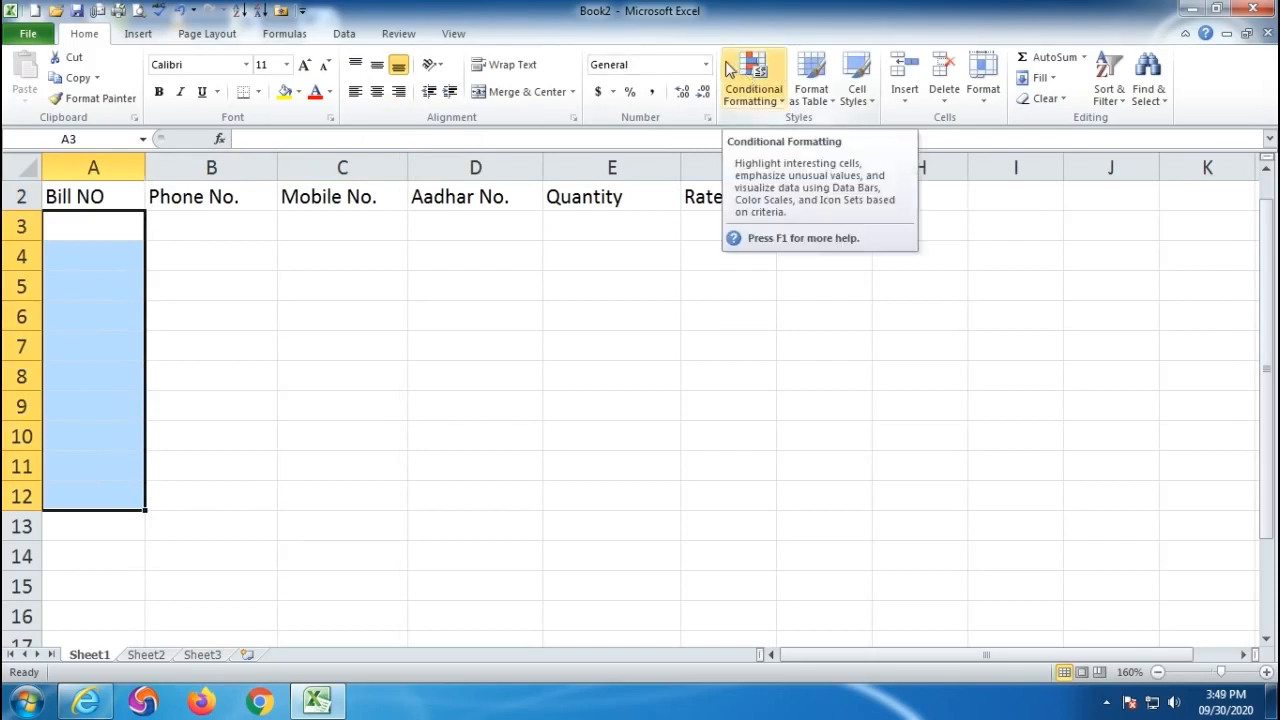
click(707, 118)
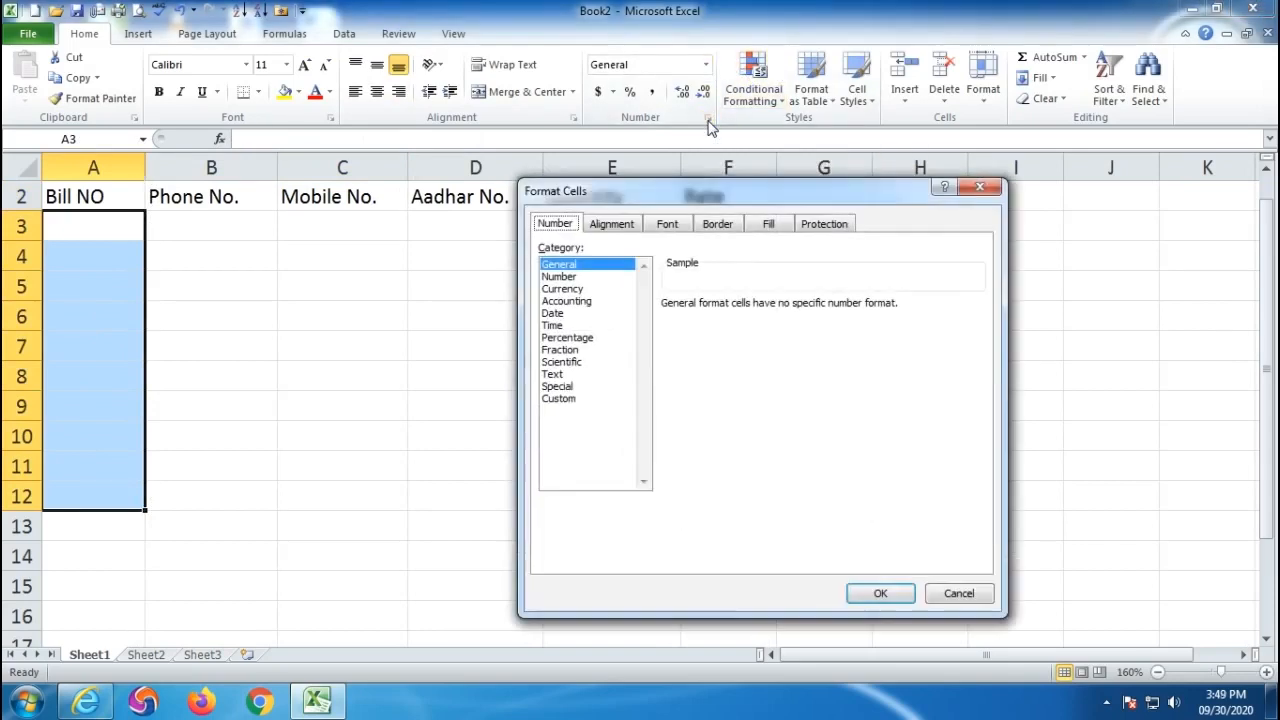
click(563, 388)
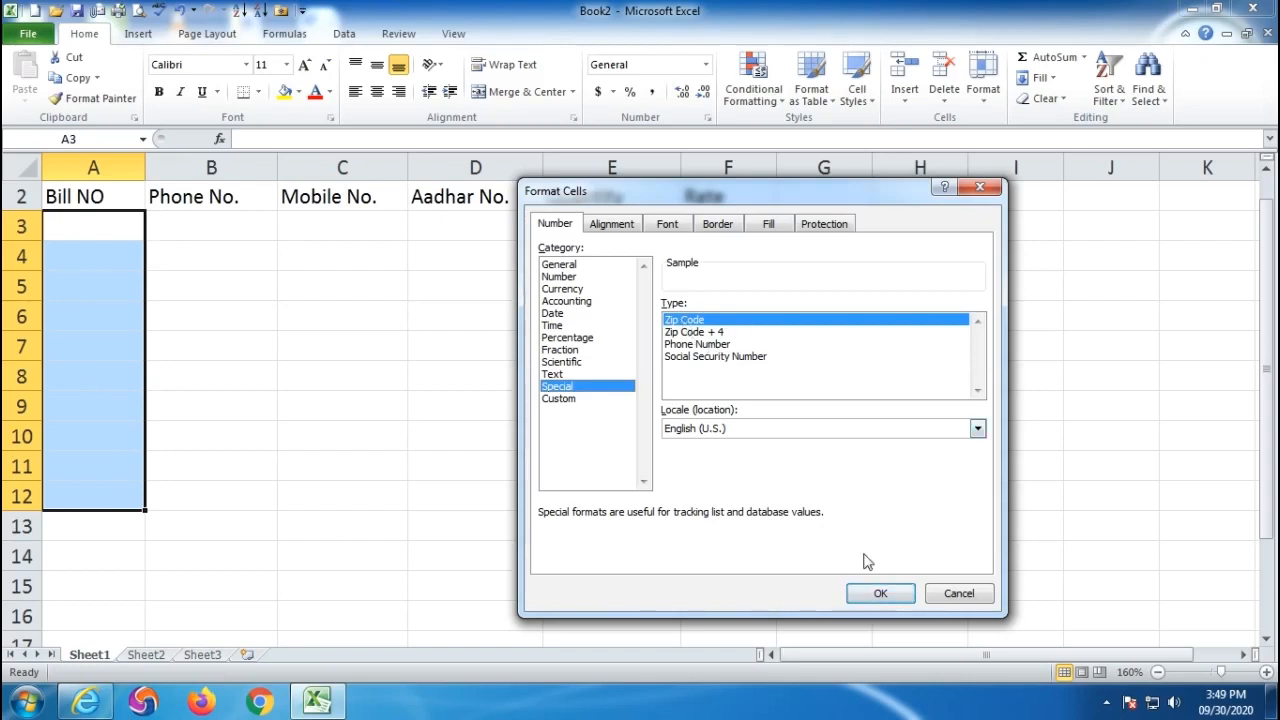
click(880, 593)
click(86, 223)
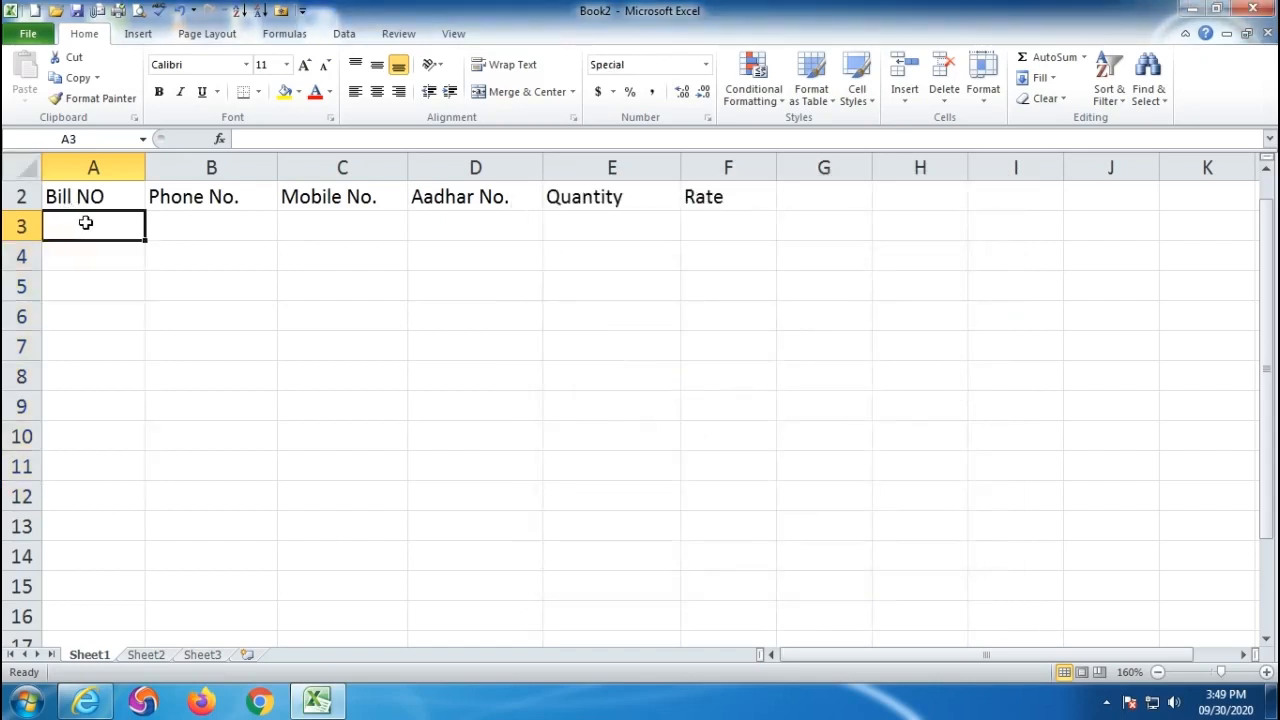
text(00025)
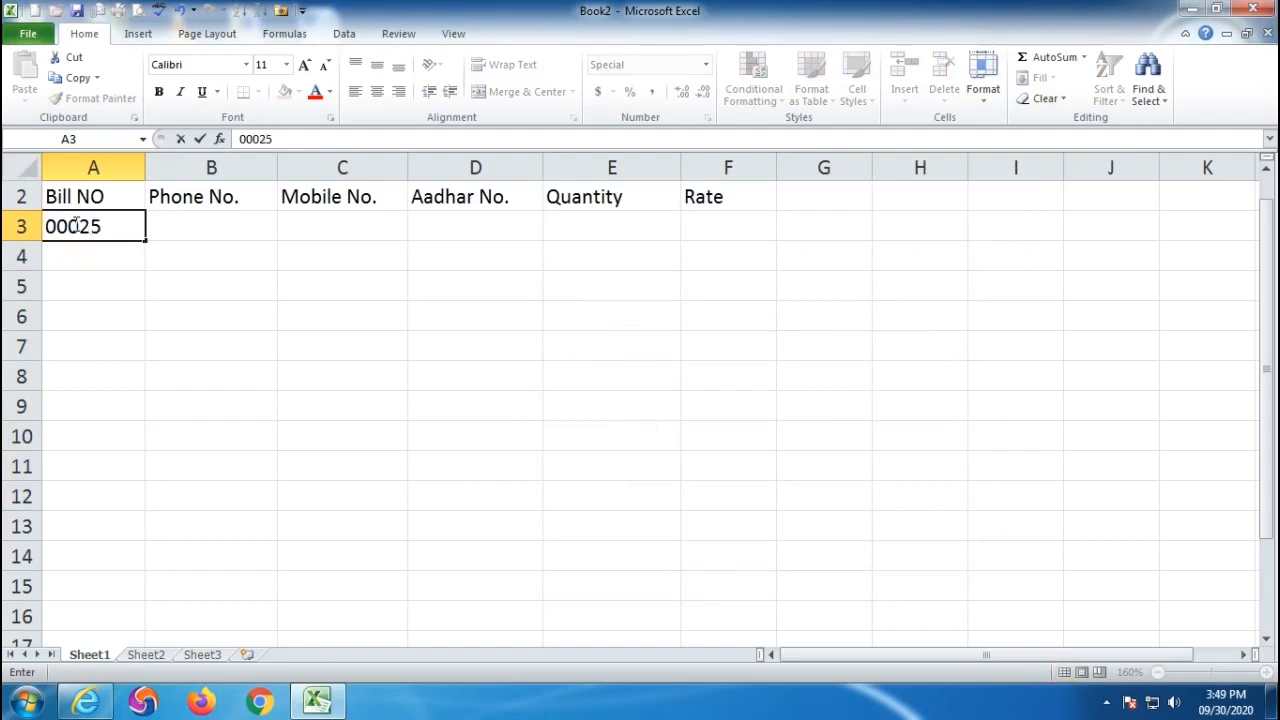
- Enter bill numbers 00025, 00004, 02000 and 00032 in A3:A6, then select A7:A14
key(Return)
text(00004)
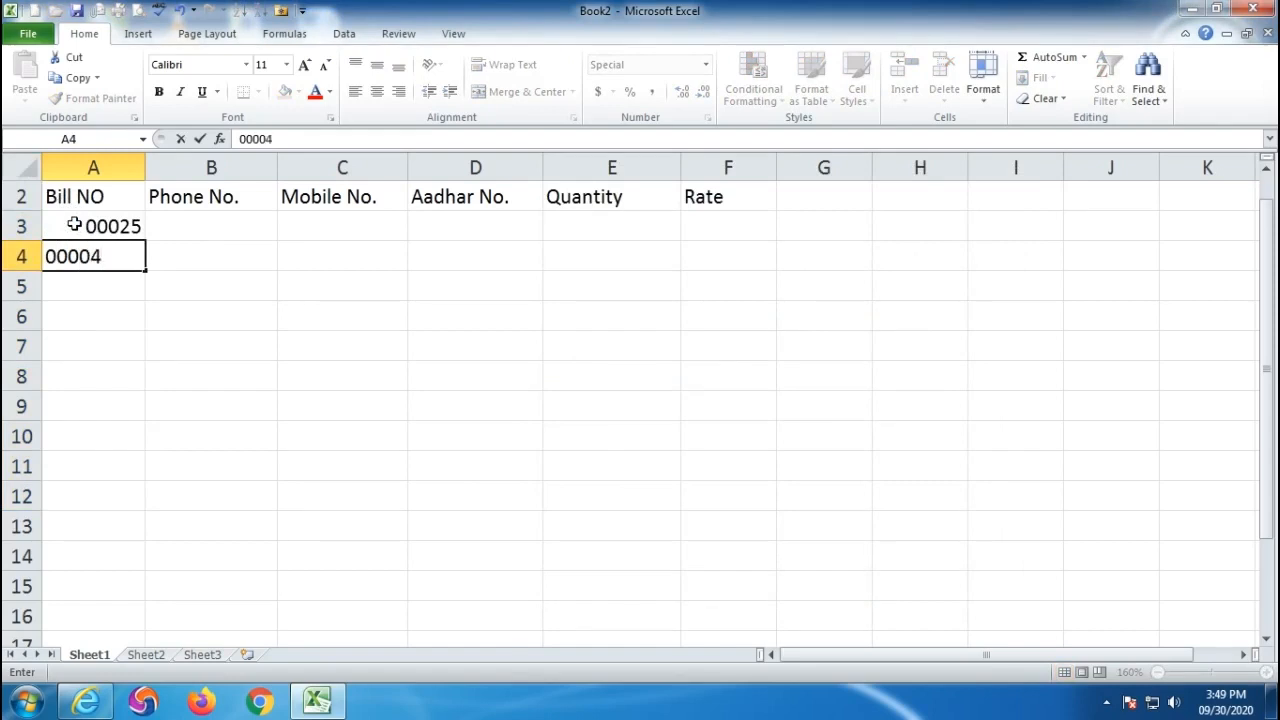
key(Return)
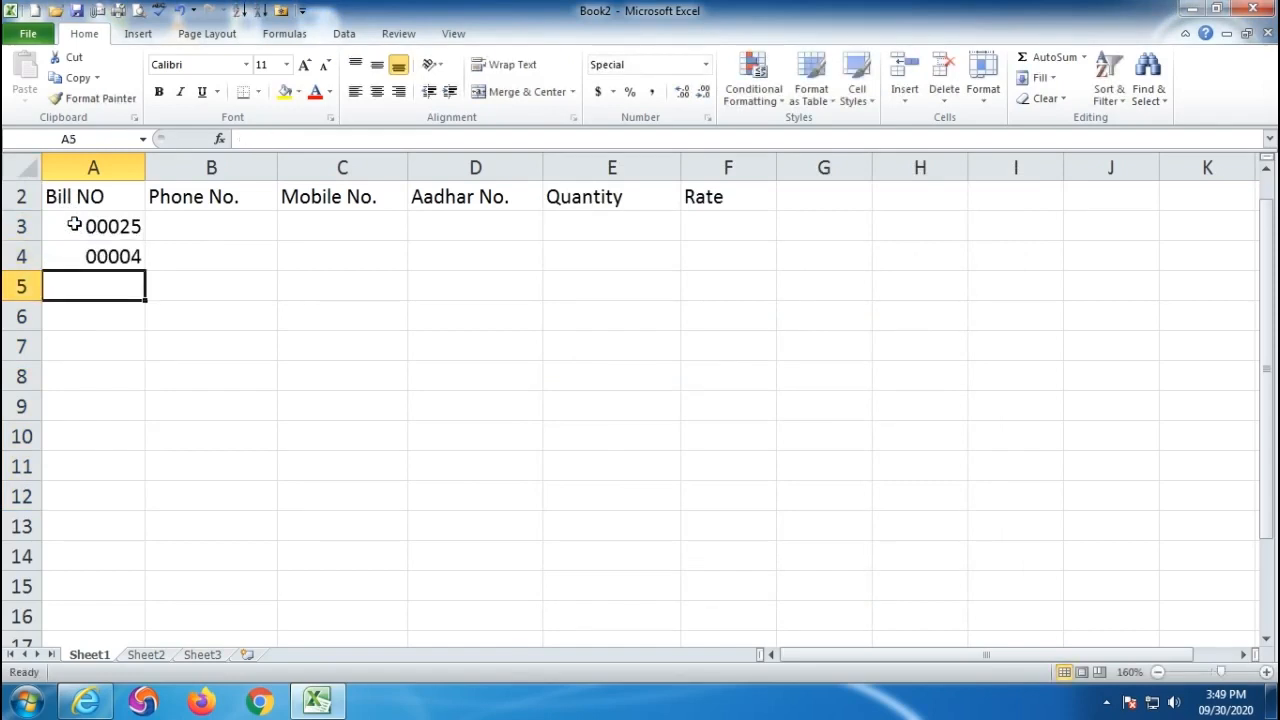
text(0002000)
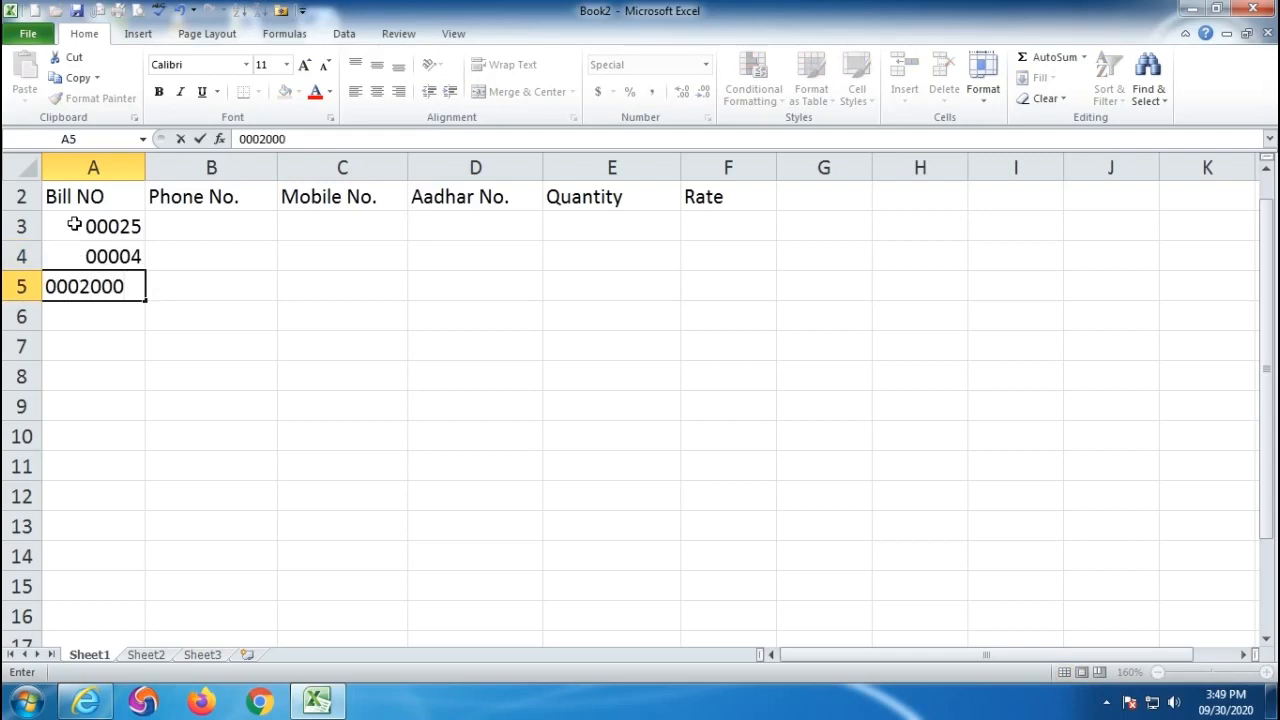
key(Return)
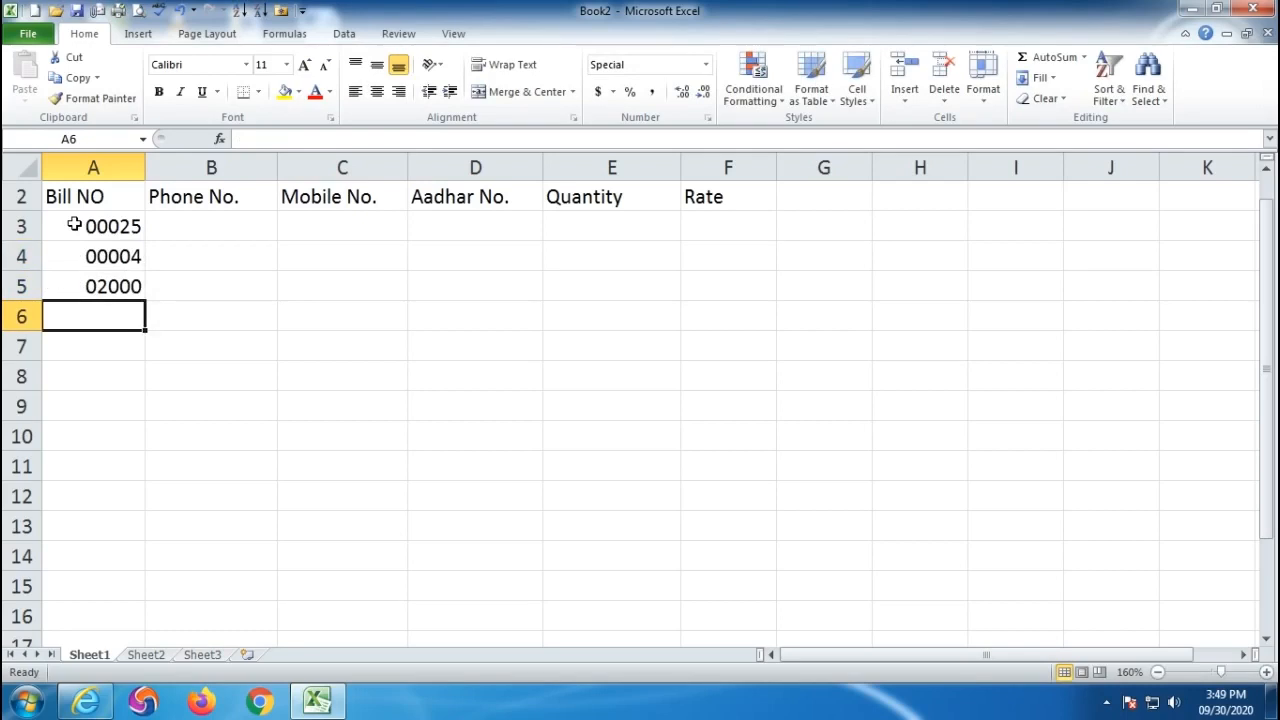
text(300)
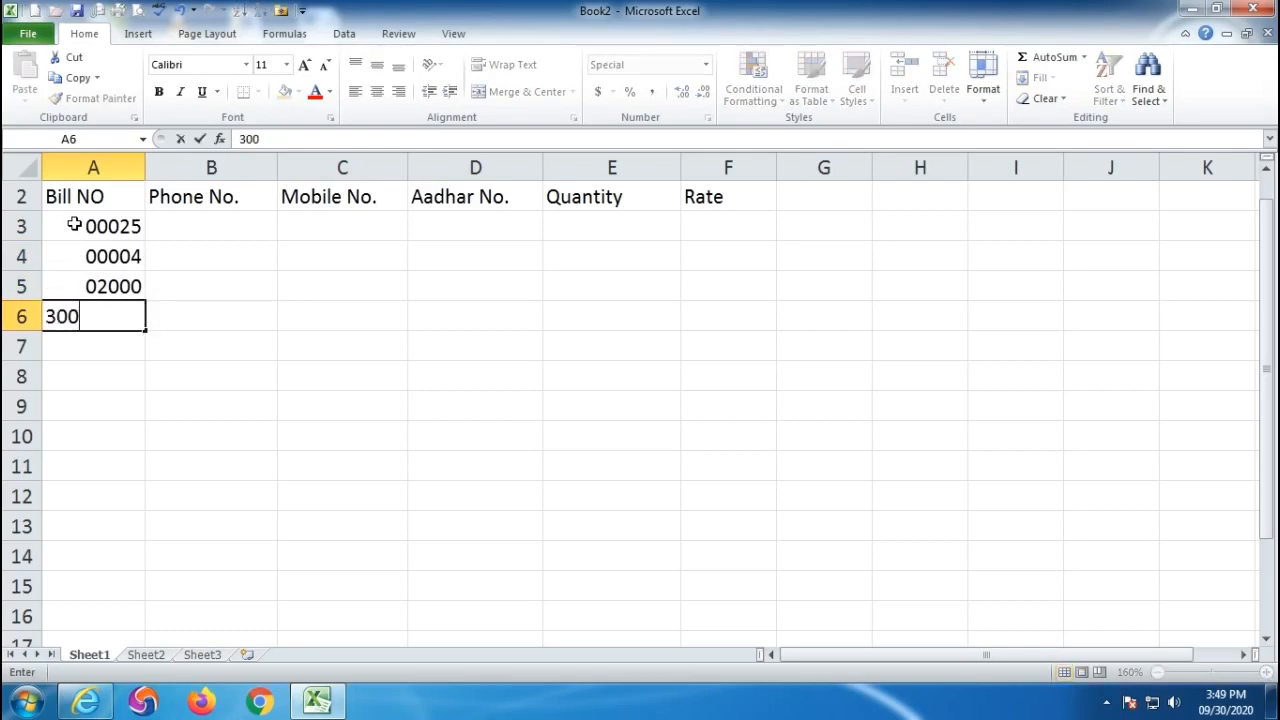
key(BackSpace)
key(BackSpace)
key(BackSpace)
text(00032)
key(Return)
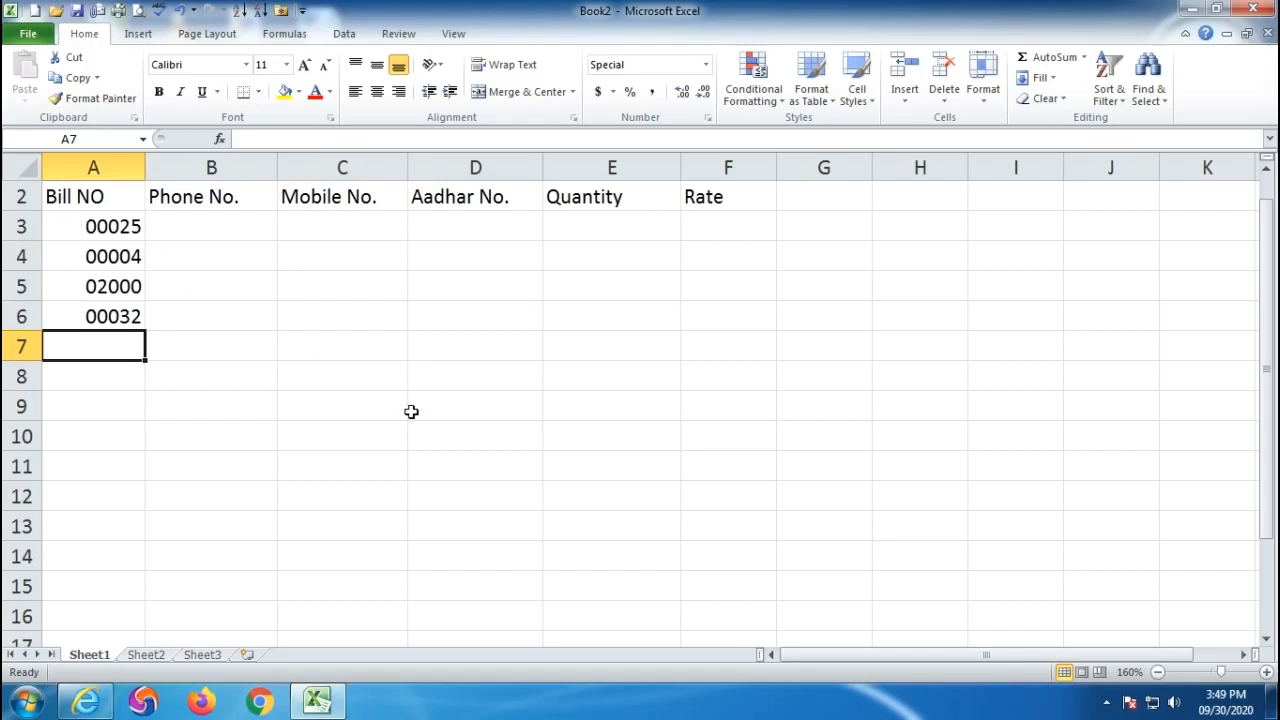
drag(93, 356, 106, 545)
- Format A7:A14 as Text and enter bill number 00000325 in A7
click(705, 65)
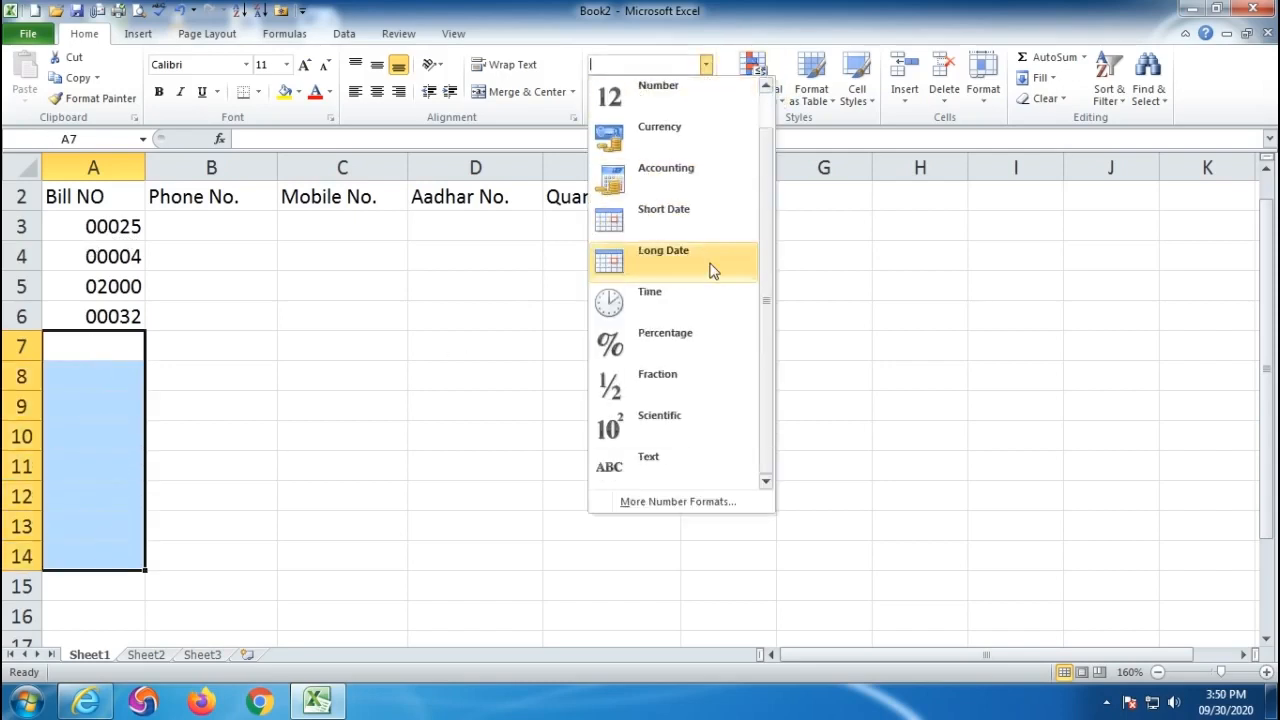
click(678, 476)
click(90, 350)
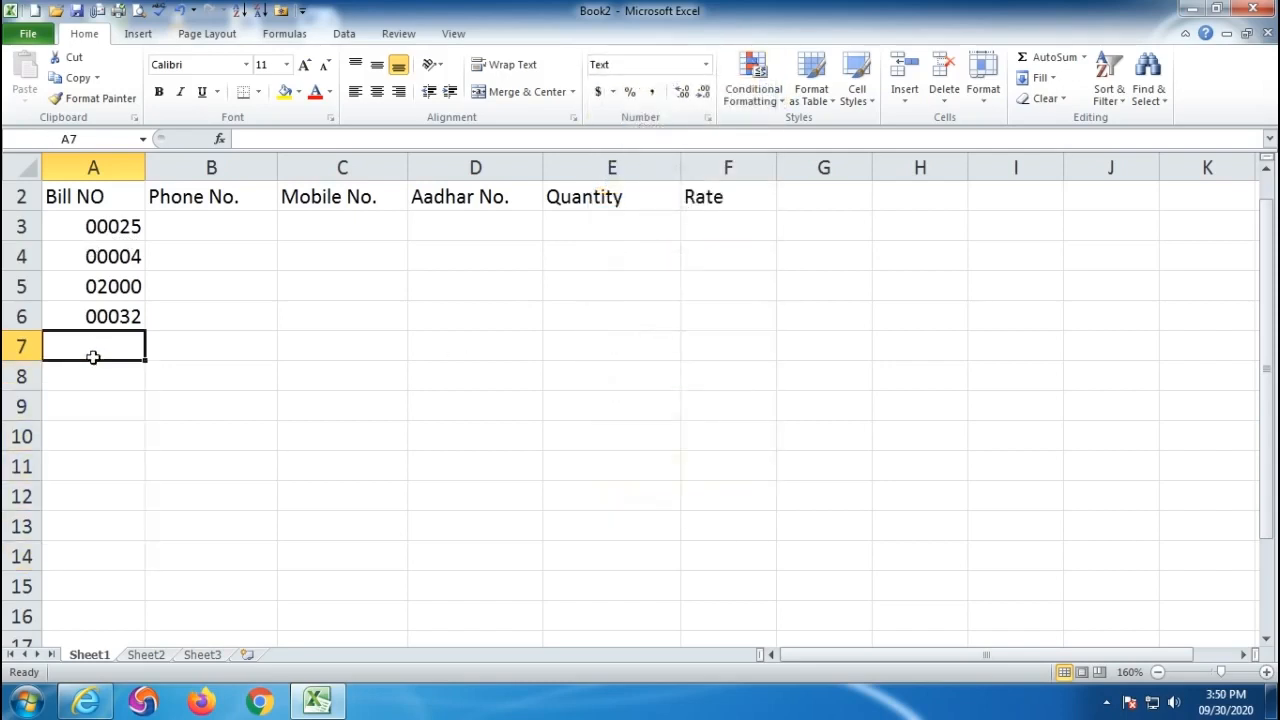
text(00000325)
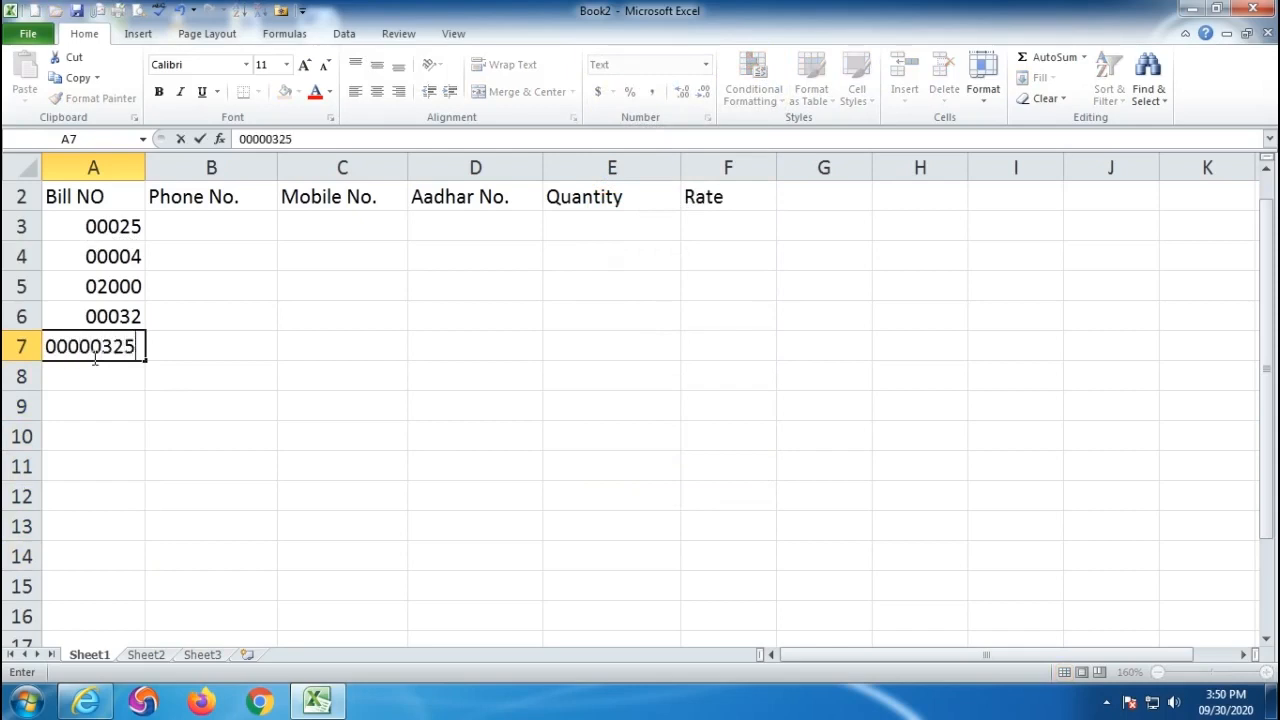
key(Return)
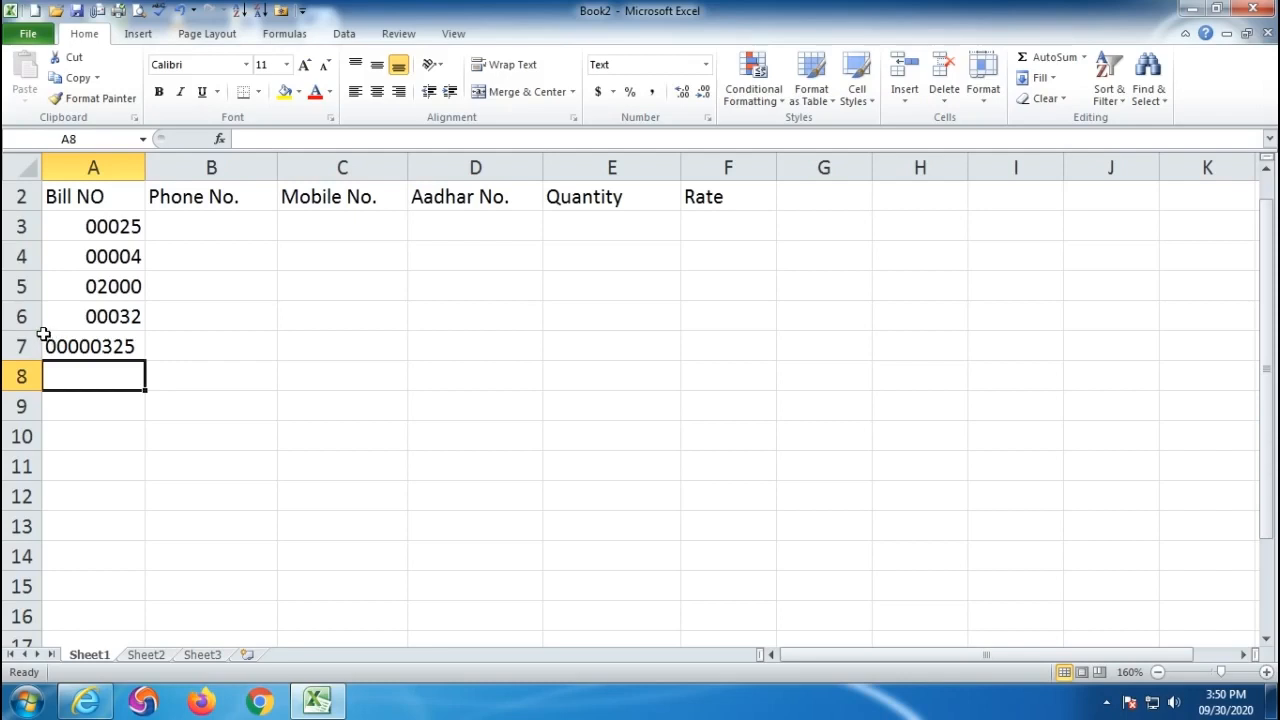
- Ignore the number-stored-as-text warning on A7 and right-align its value
click(76, 344)
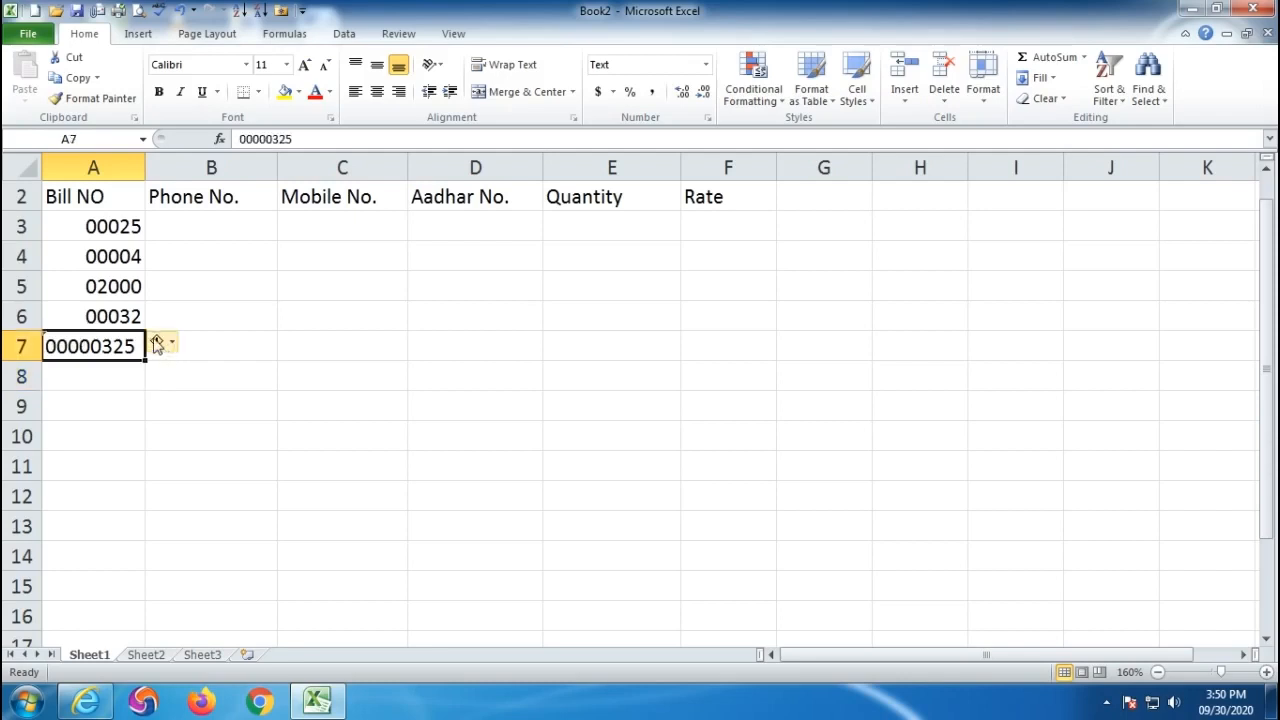
click(175, 345)
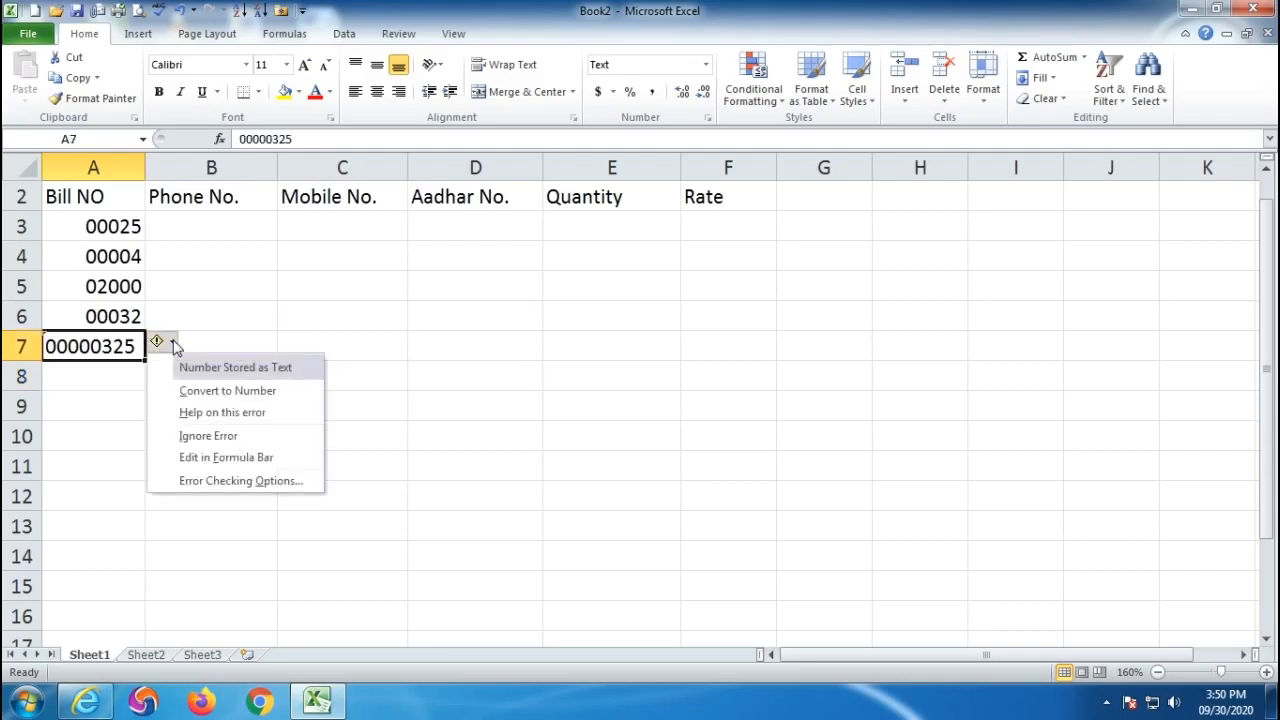
click(207, 437)
click(86, 430)
click(88, 350)
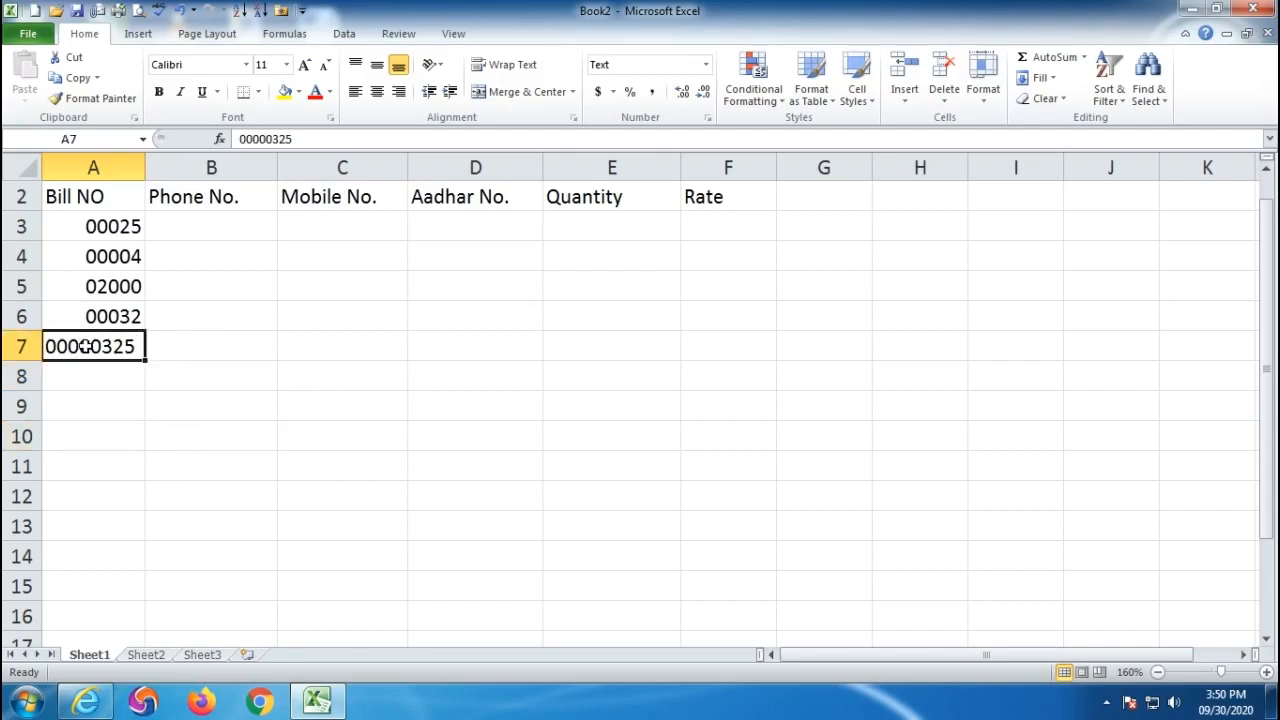
click(398, 91)
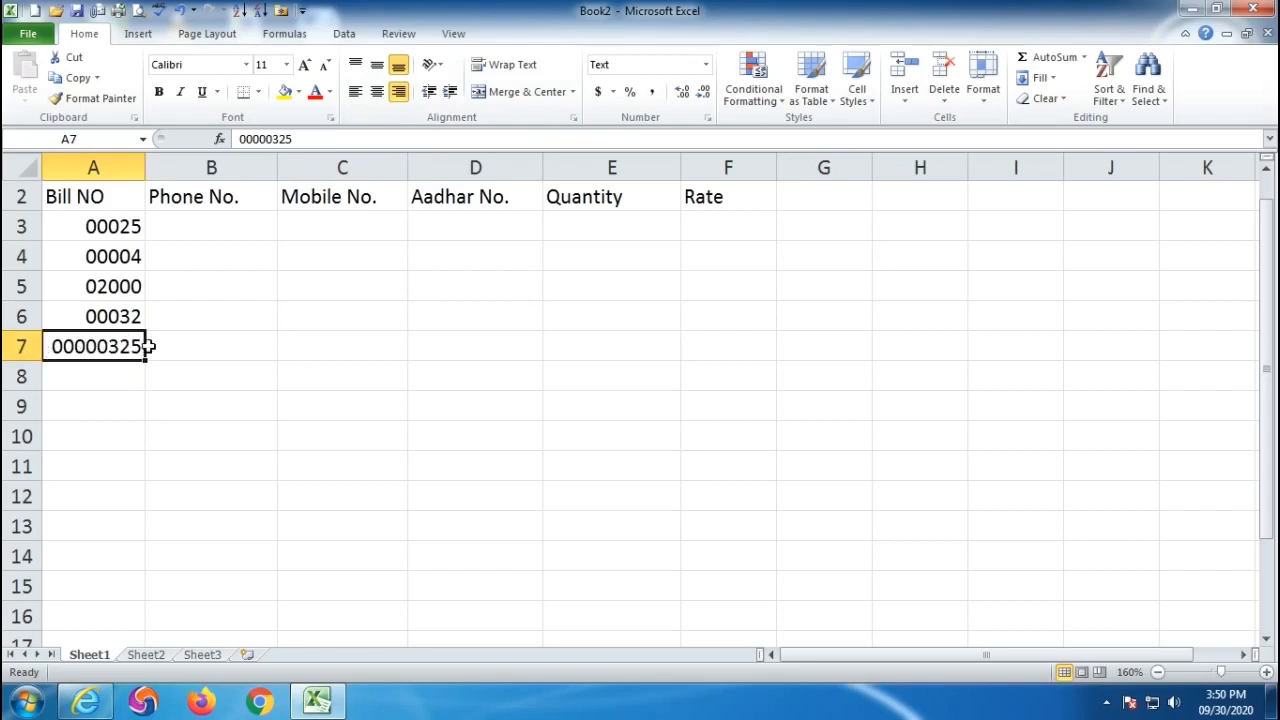
- Select the Phone No. cells B3:B11 and bring up their number format settings
click(200, 357)
click(200, 230)
drag(220, 229, 222, 462)
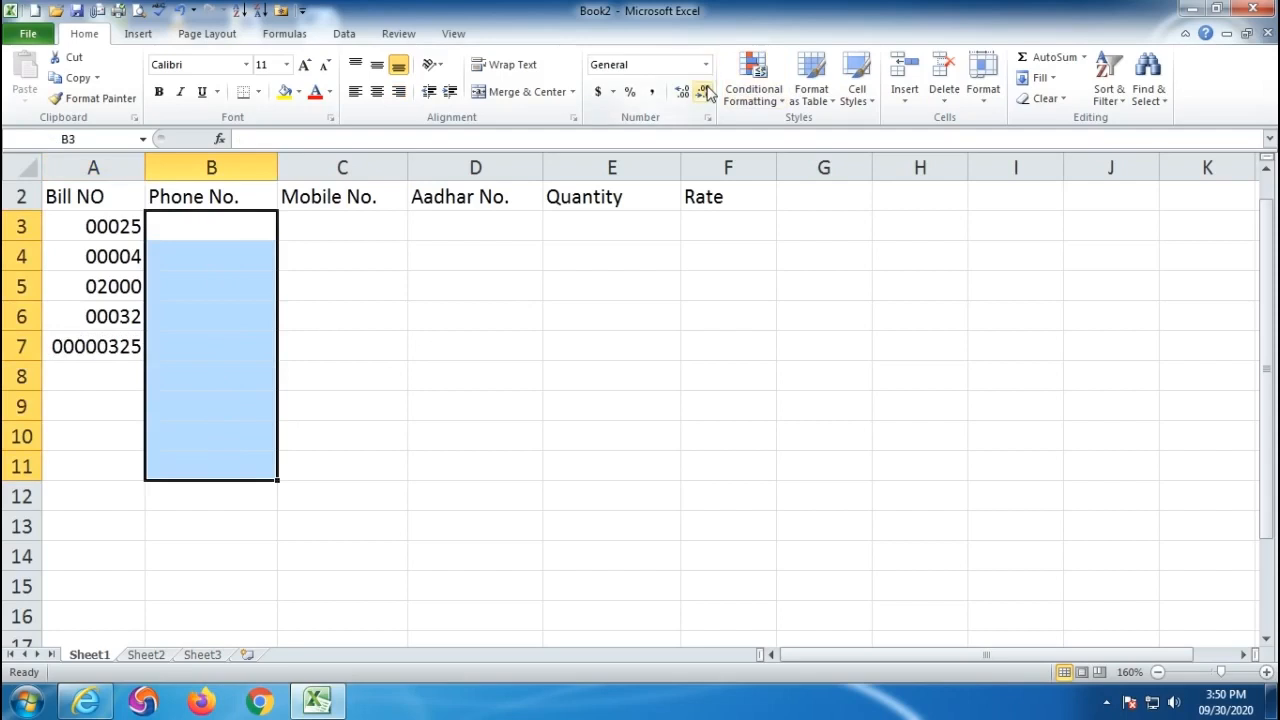
click(707, 117)
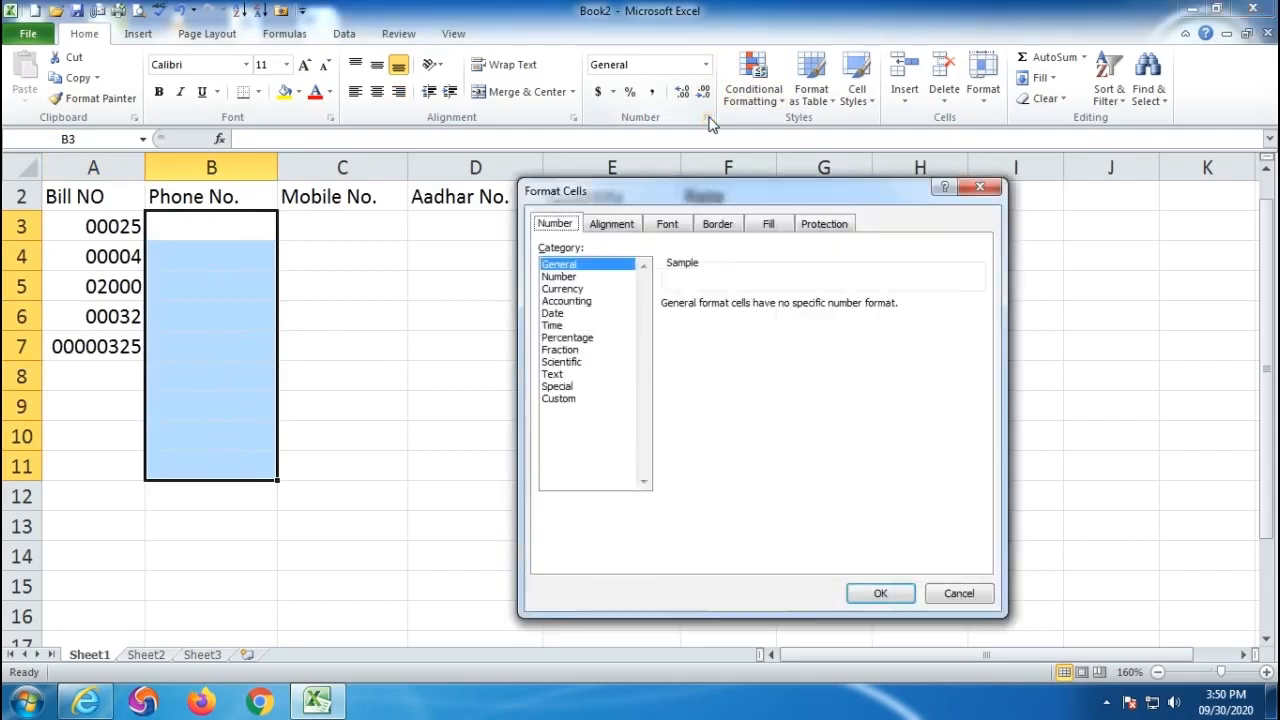
- Apply the Special Phone Number format to B3:B11 and enter a phone number in B3
click(557, 387)
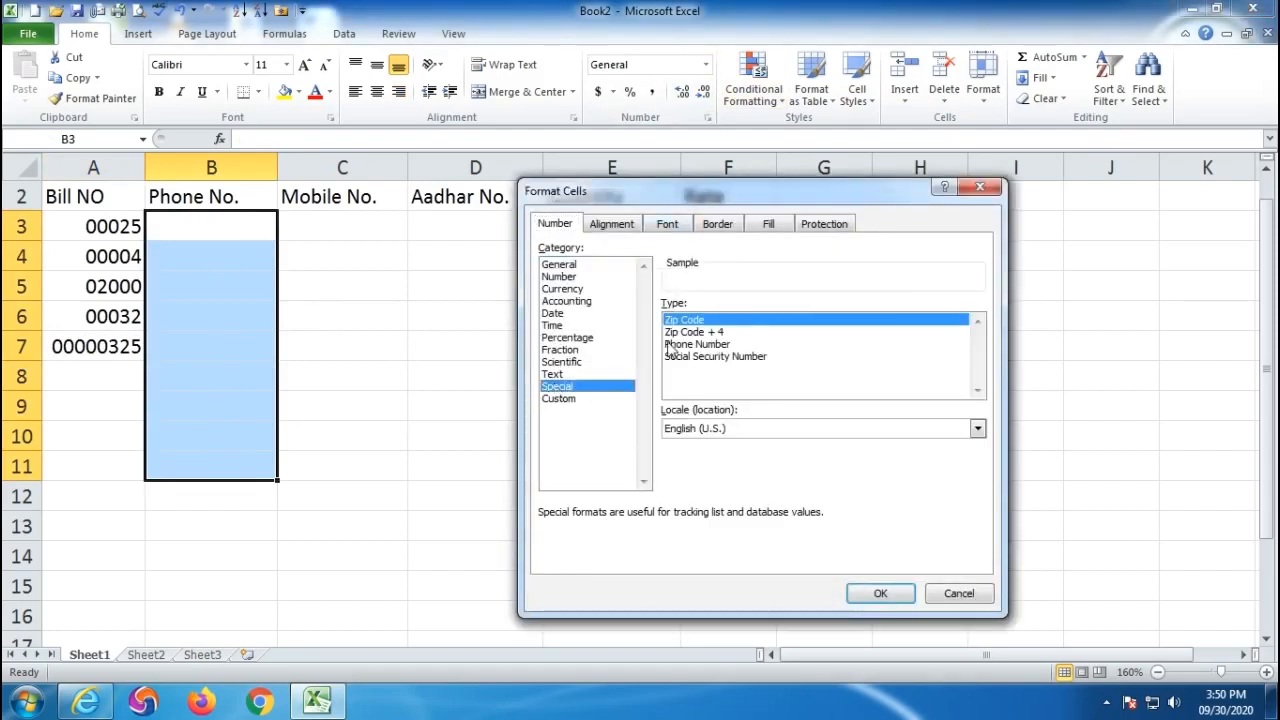
click(706, 345)
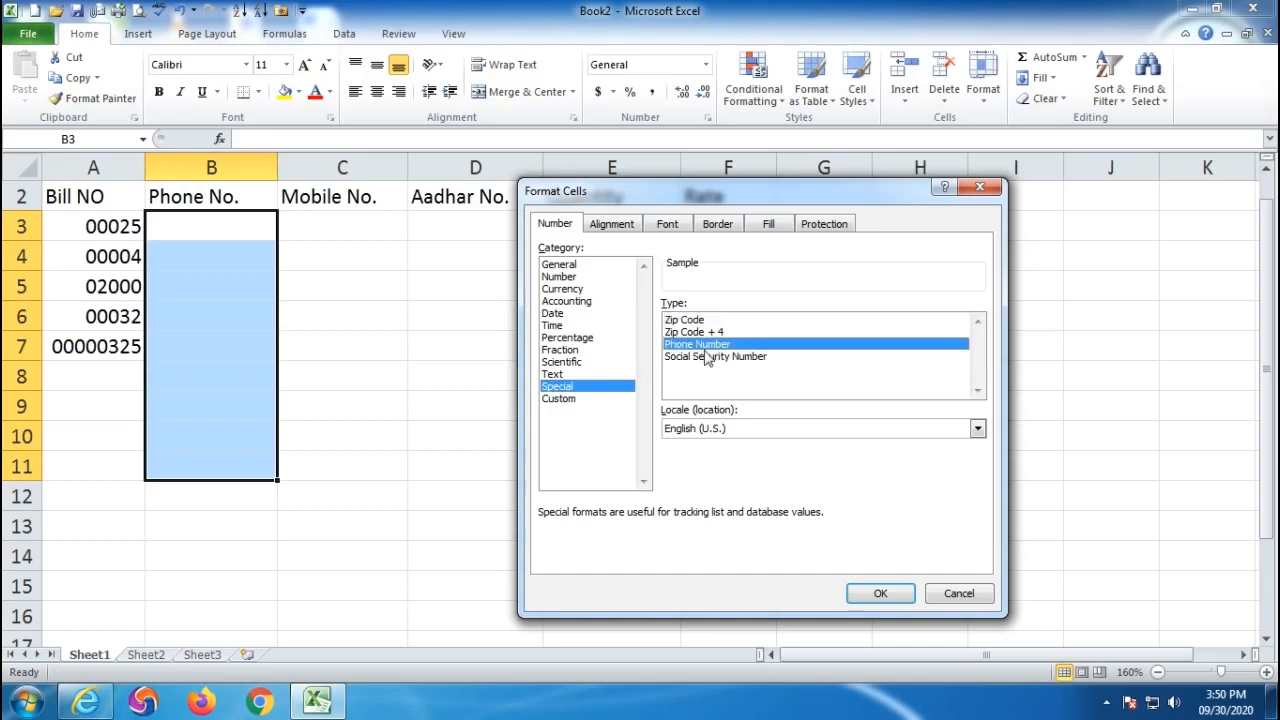
click(880, 594)
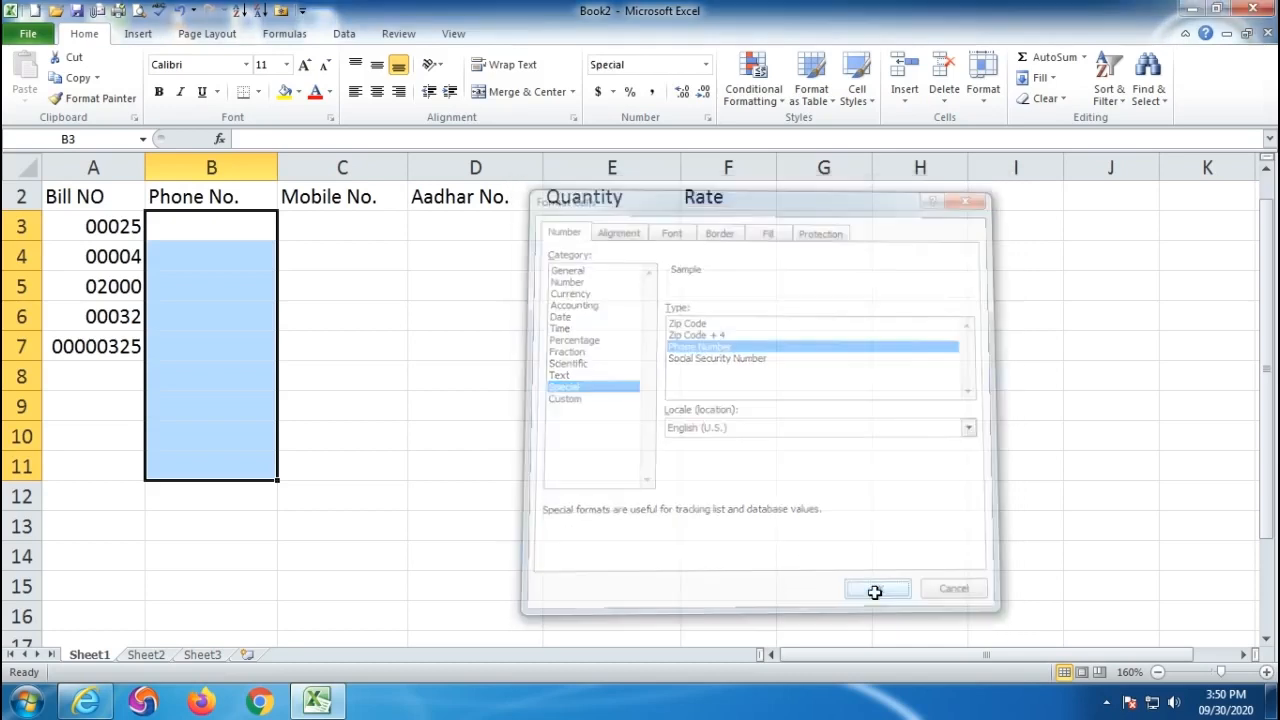
click(192, 229)
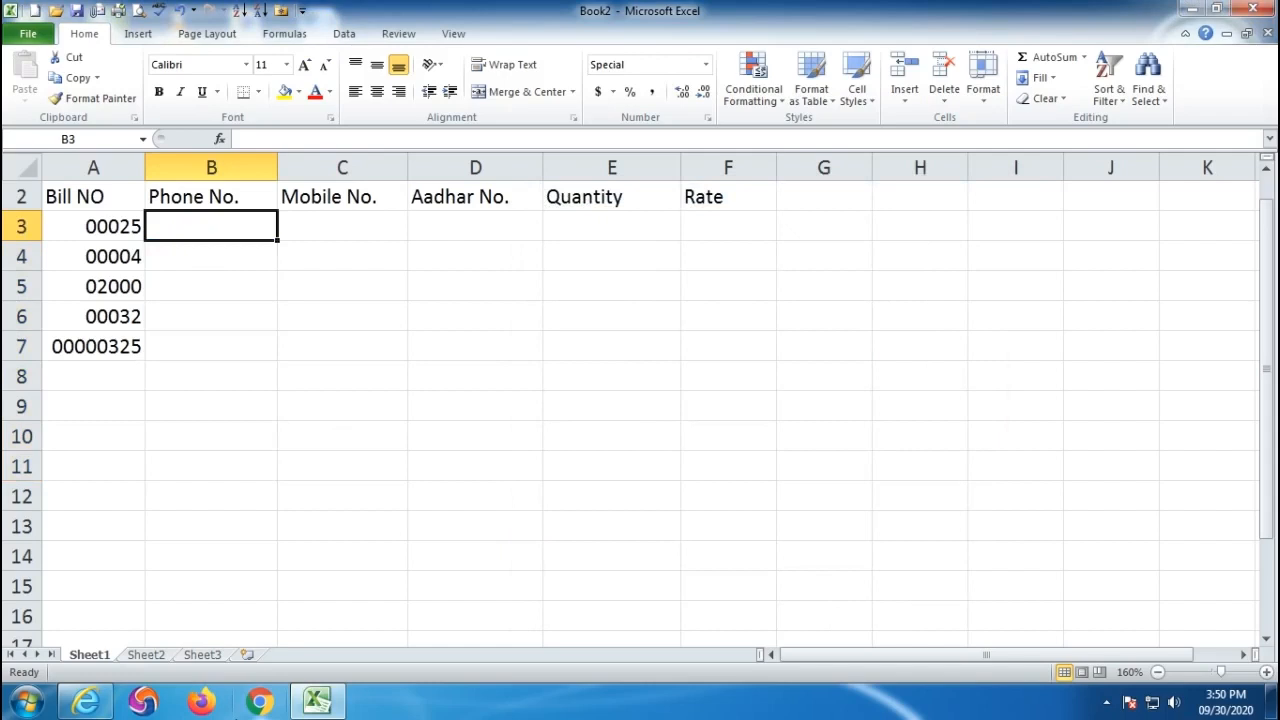
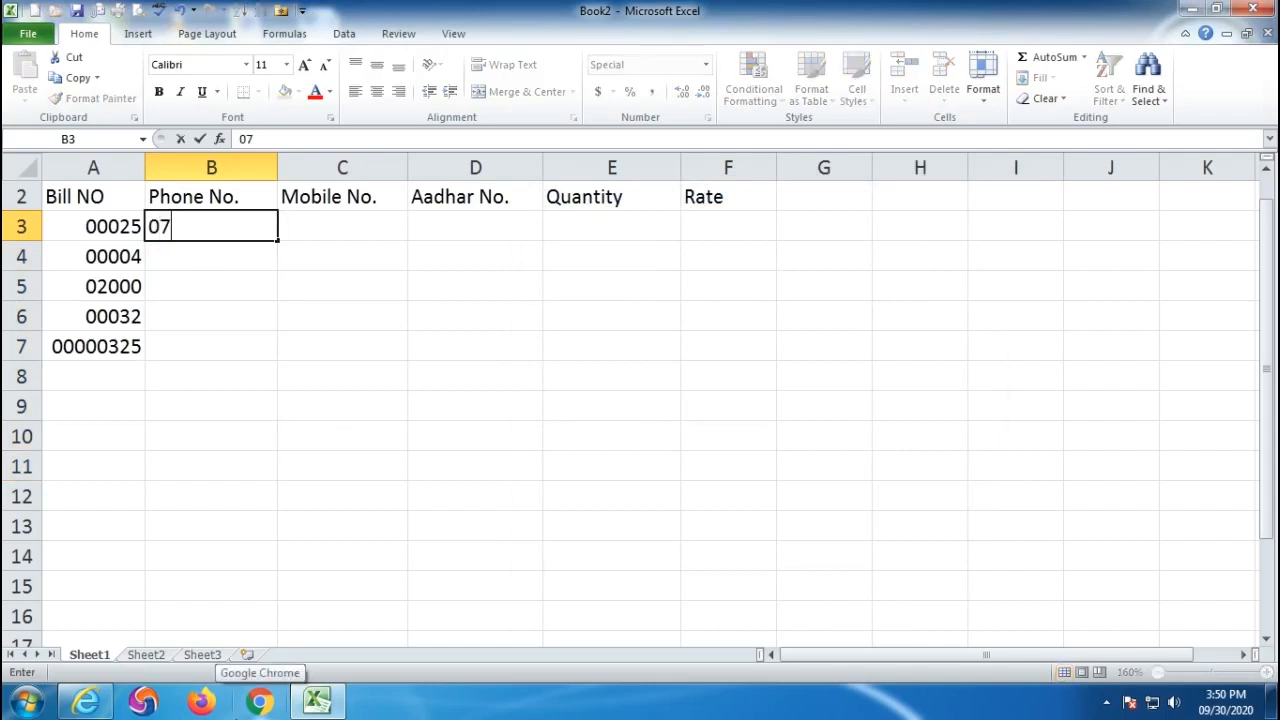
key(Return)
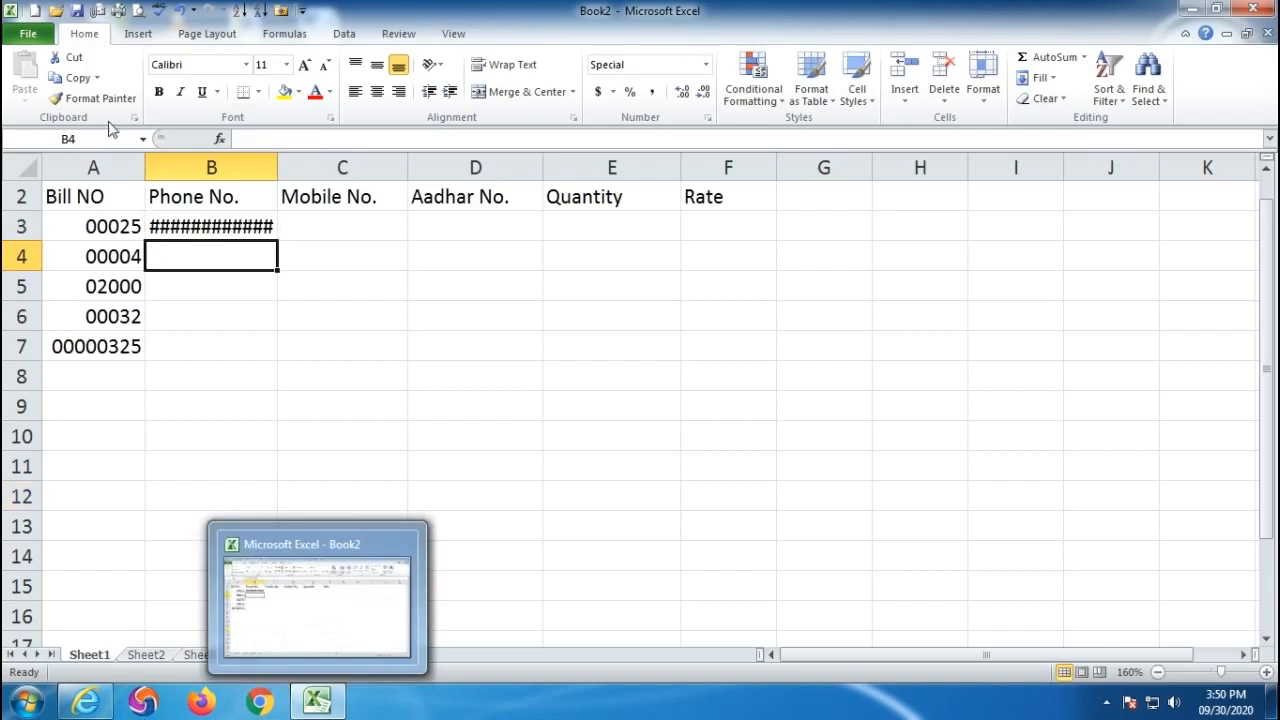
- Autofit column B to the phone number and widen column C slightly
double_click(277, 168)
drag(423, 166, 433, 166)
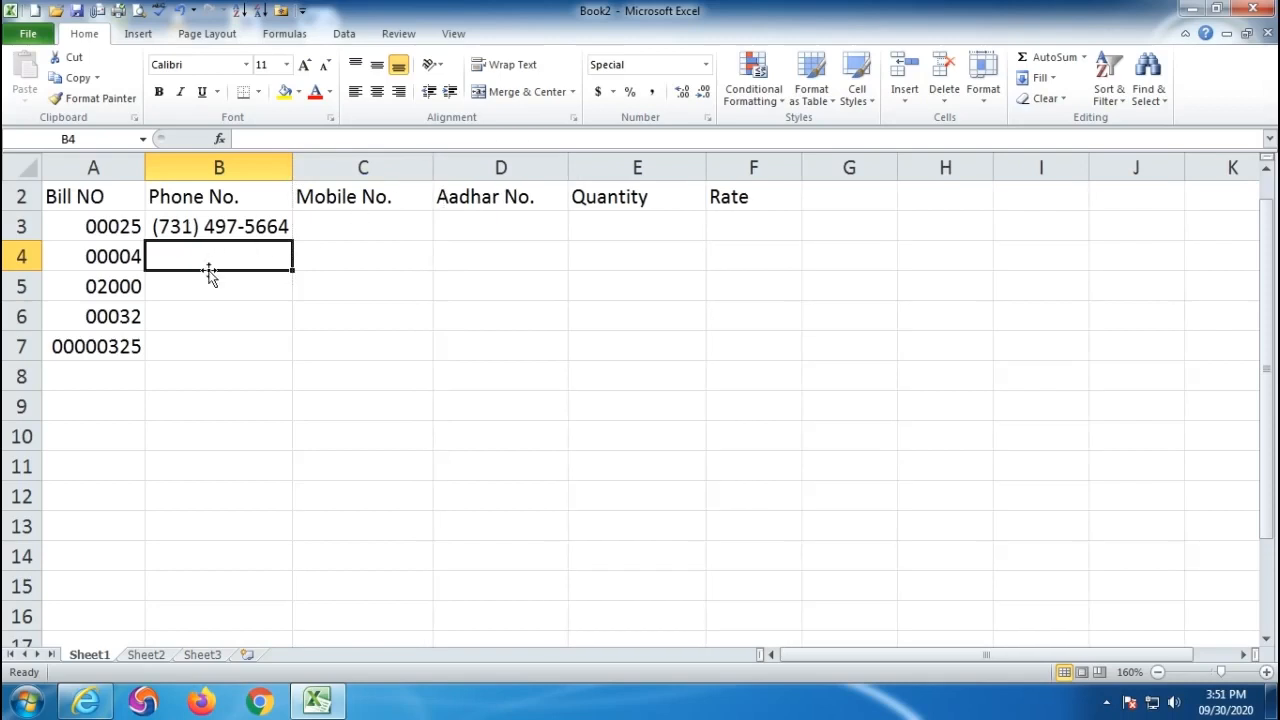
click(197, 230)
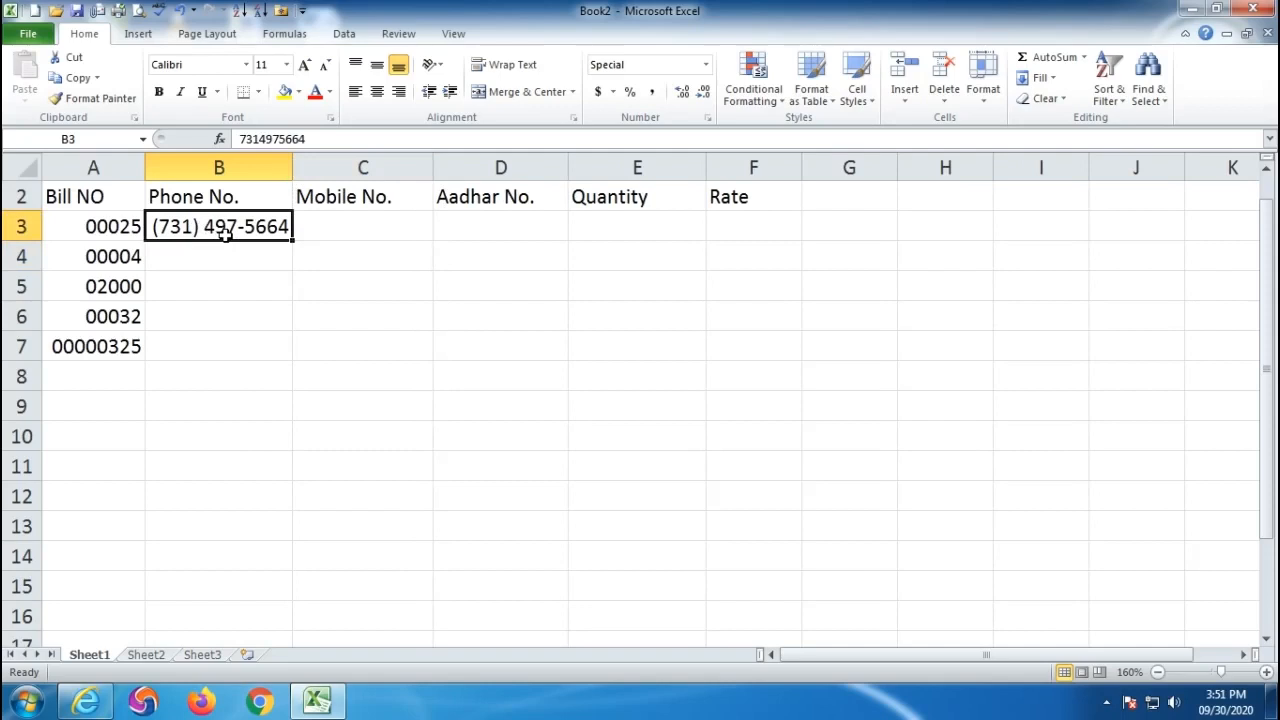
click(342, 223)
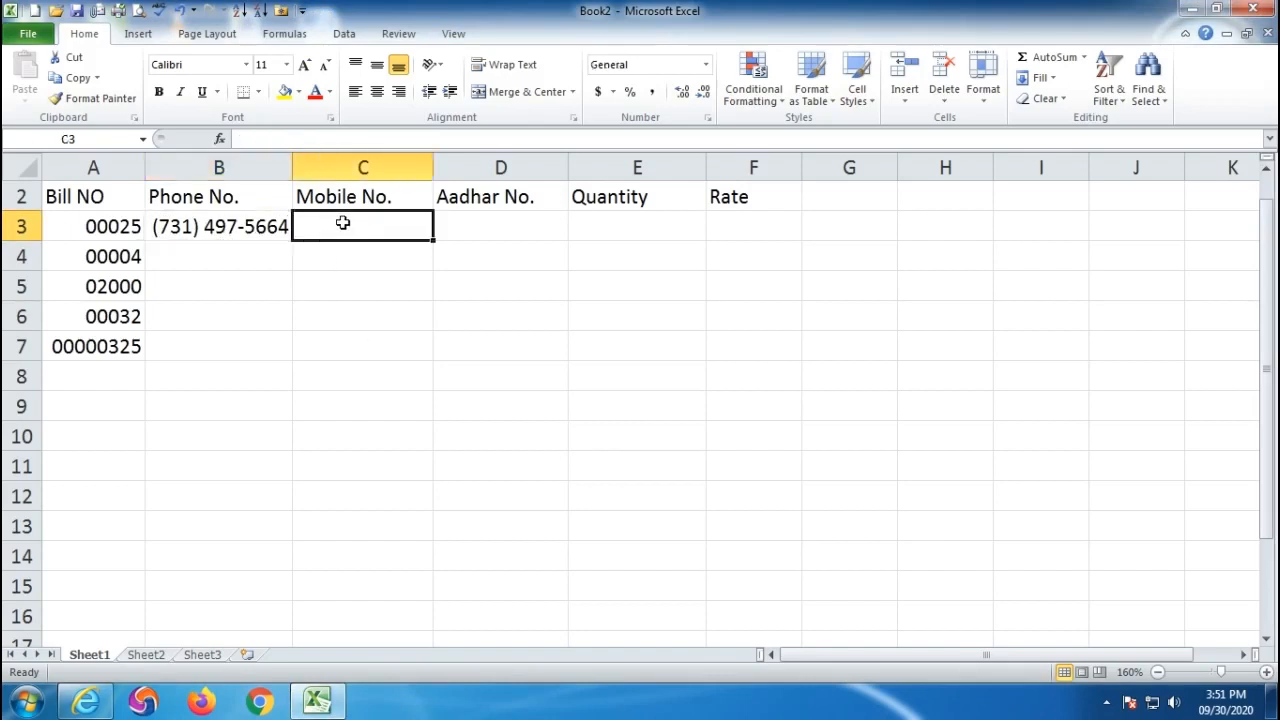
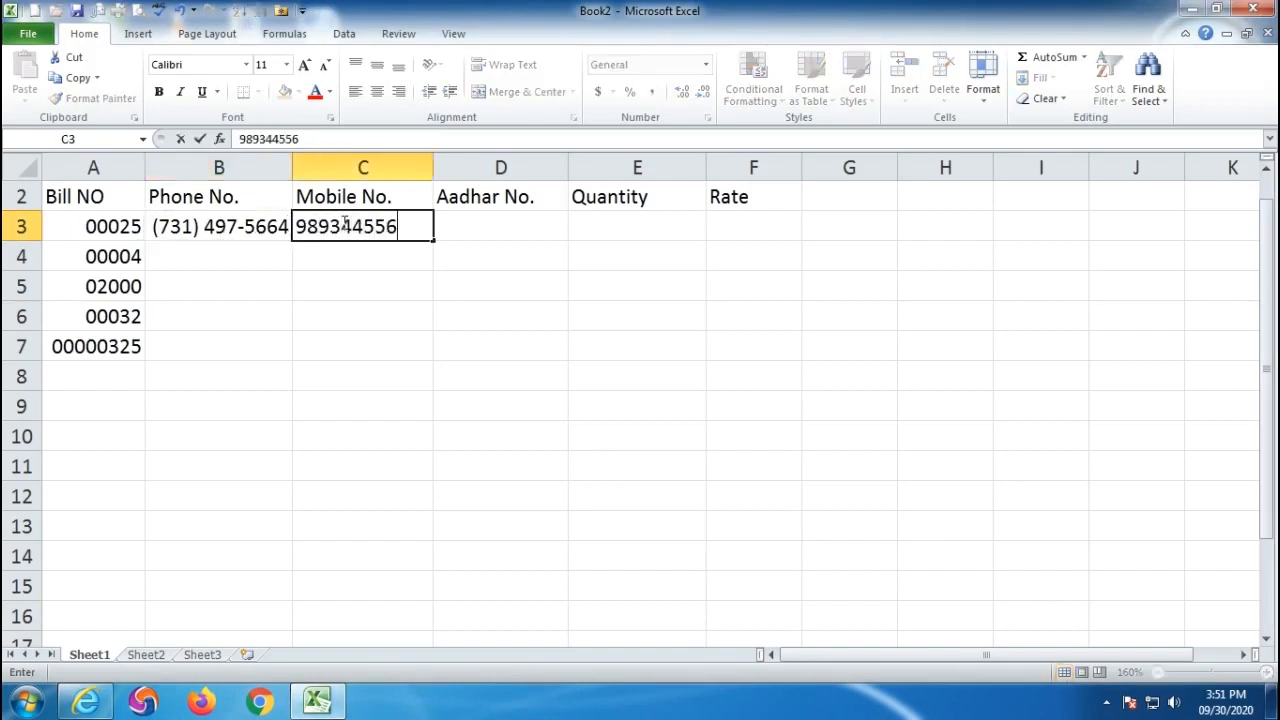
- Enter a nine-digit mobile number in C3 under Mobile No
key(Return)
drag(363, 223, 398, 498)
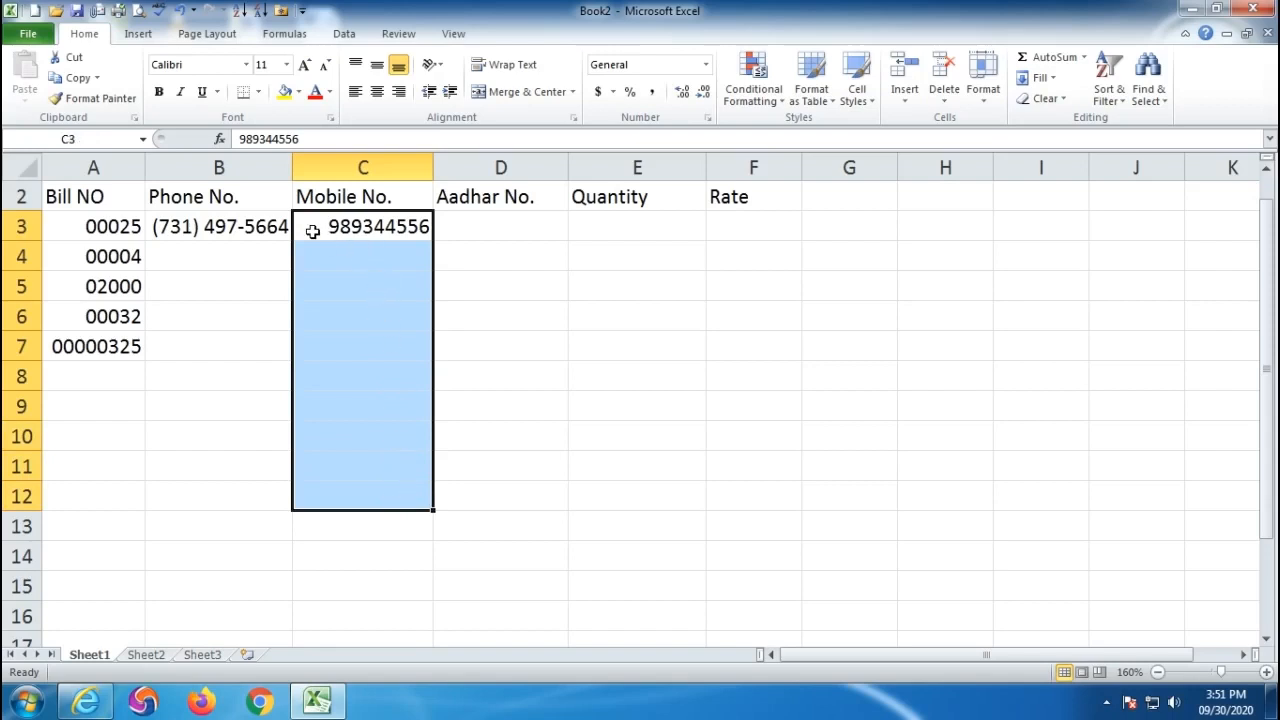
- Try a +91-prefixed mobile number in C4, then clear the resulting wrong entry
click(384, 252)
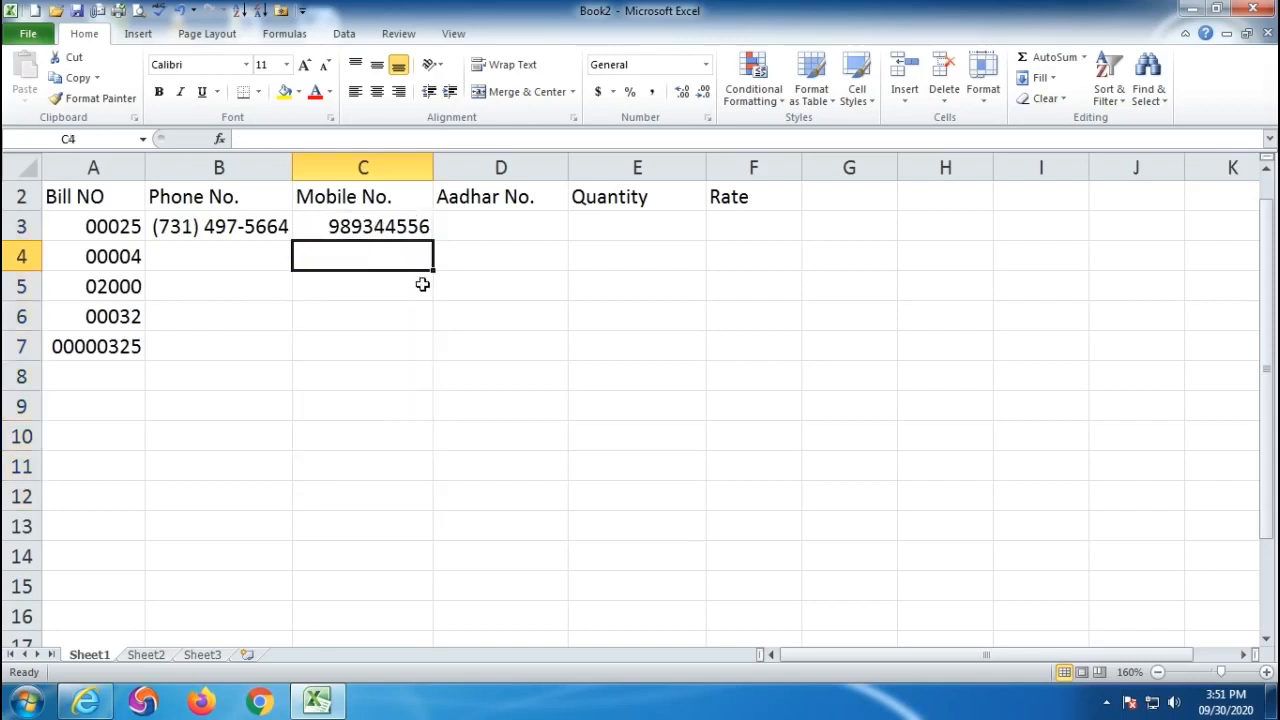
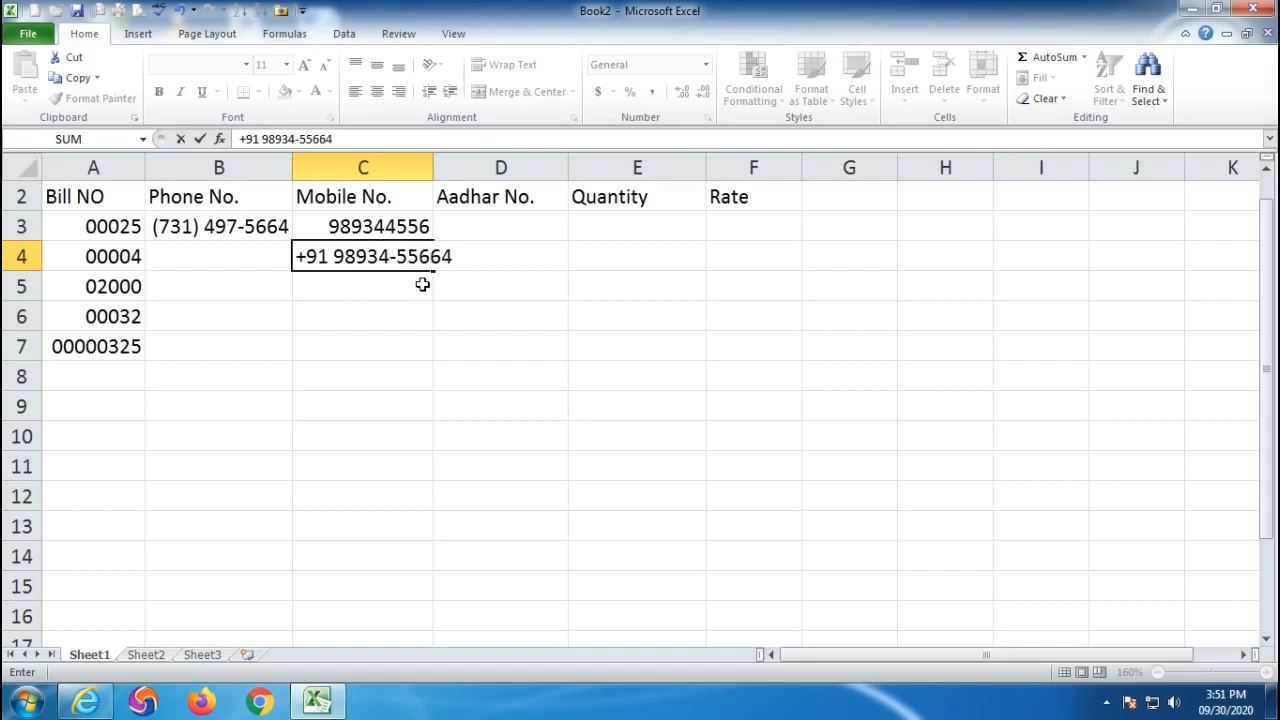
key(Return)
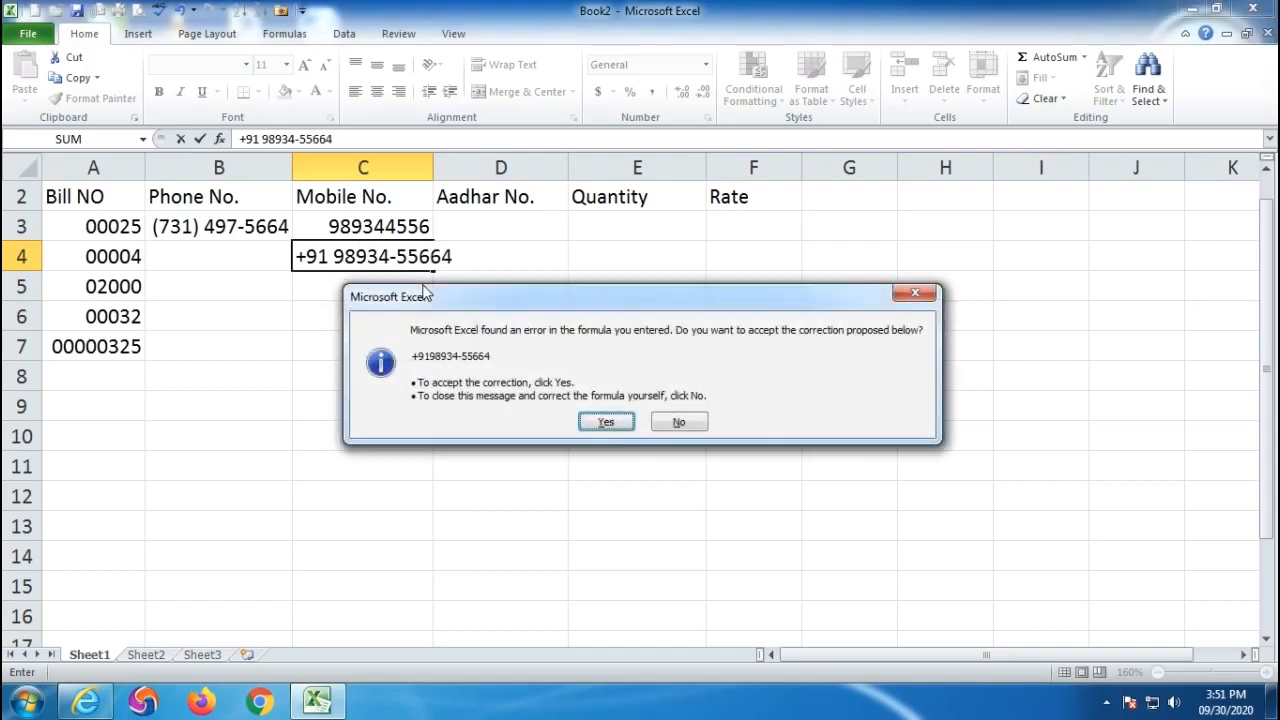
click(606, 421)
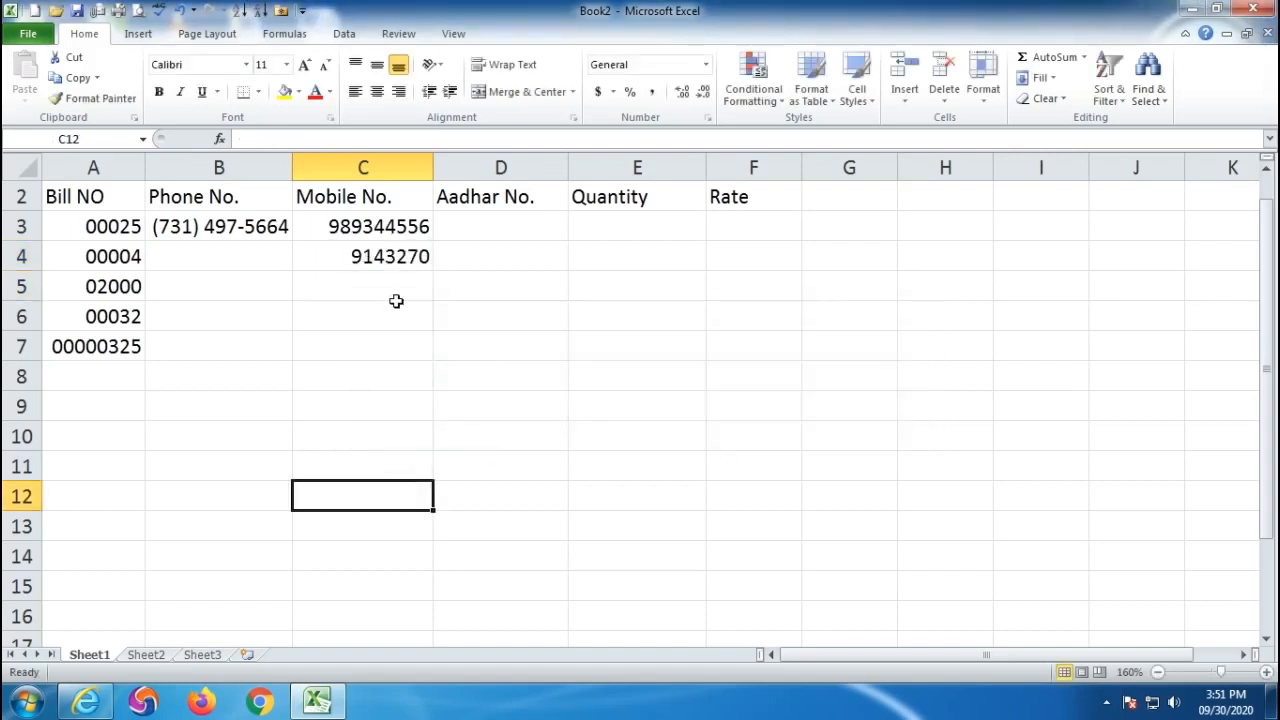
click(372, 257)
key(Delete)
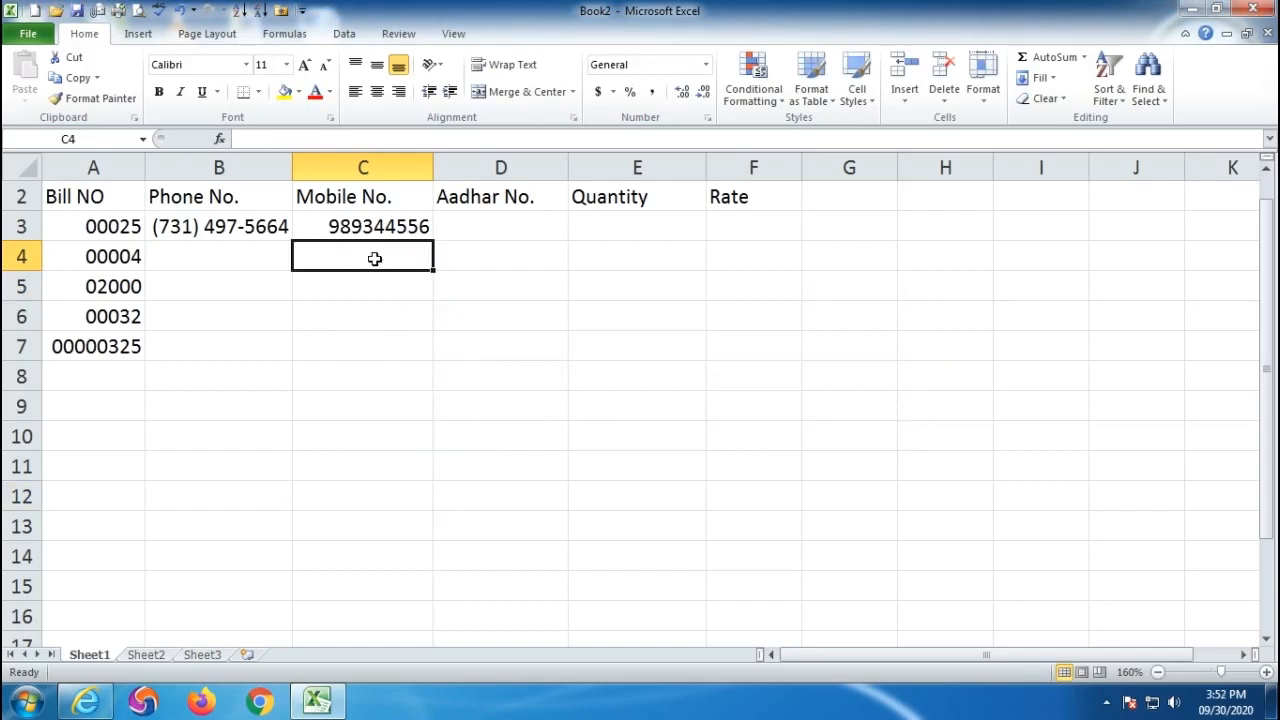
- Select the Mobile No. cells C3:C13 for number formatting
drag(346, 227, 341, 508)
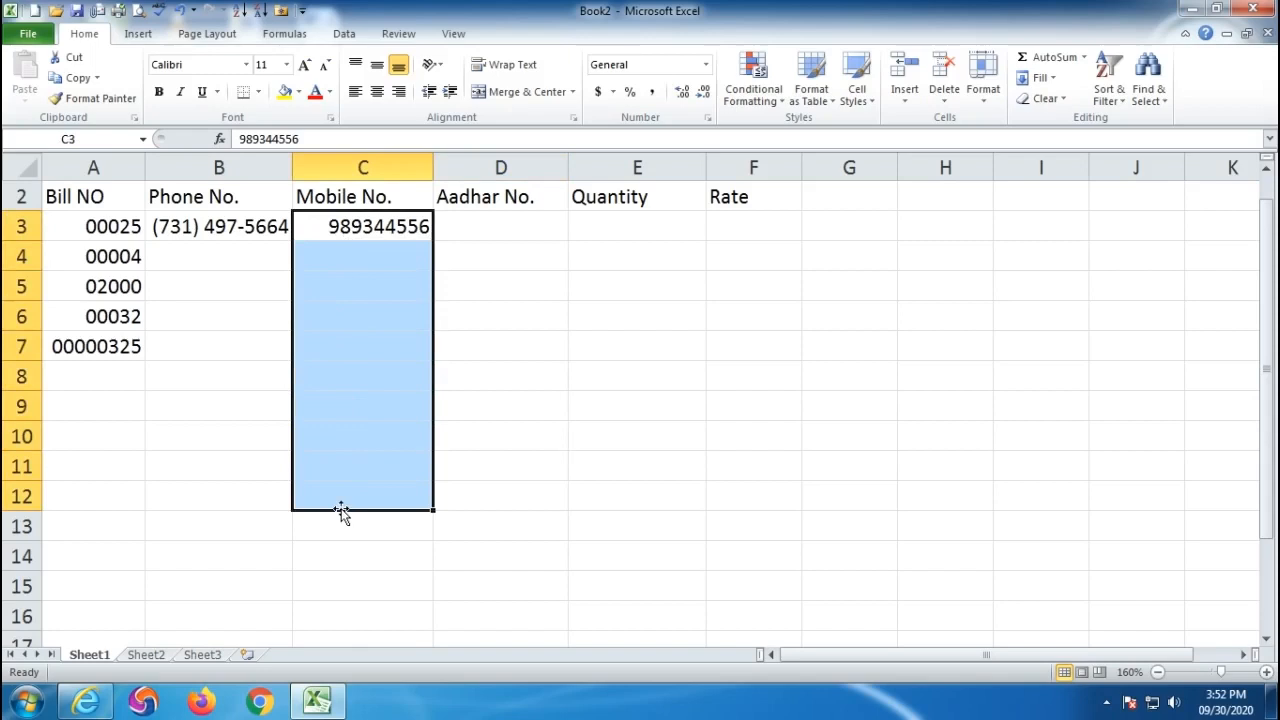
click(352, 170)
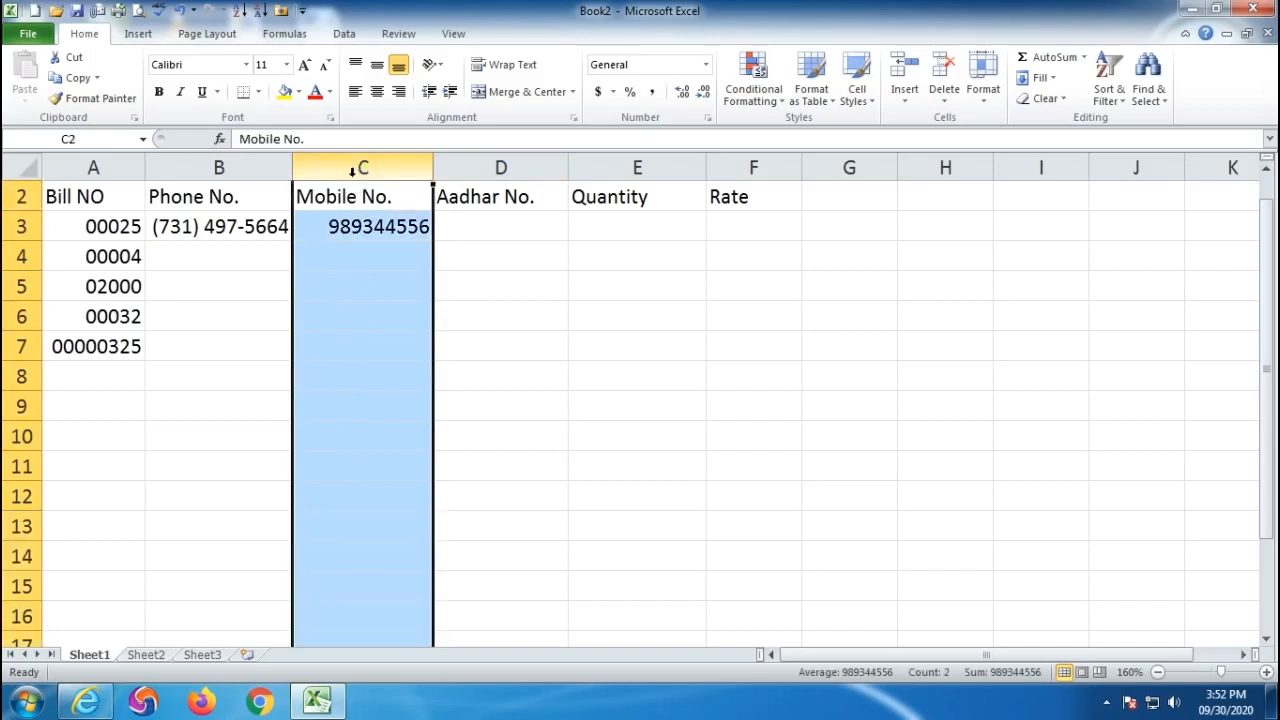
drag(351, 223, 375, 536)
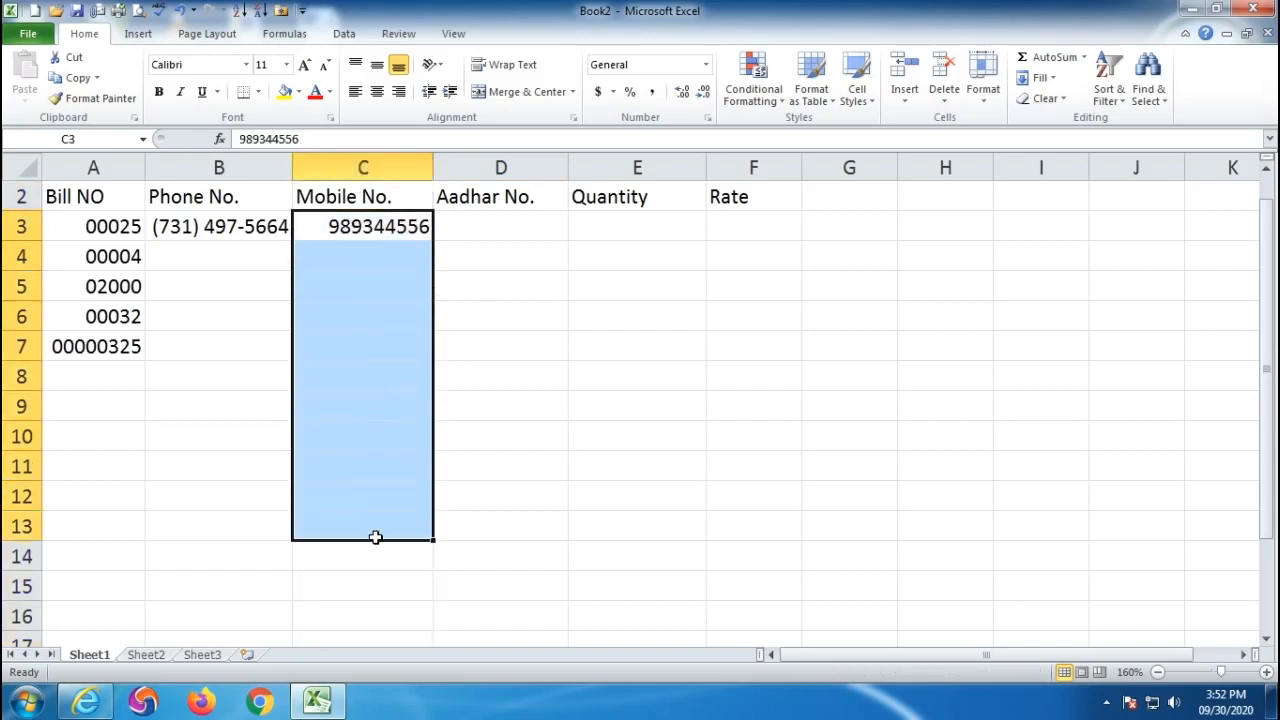
click(707, 119)
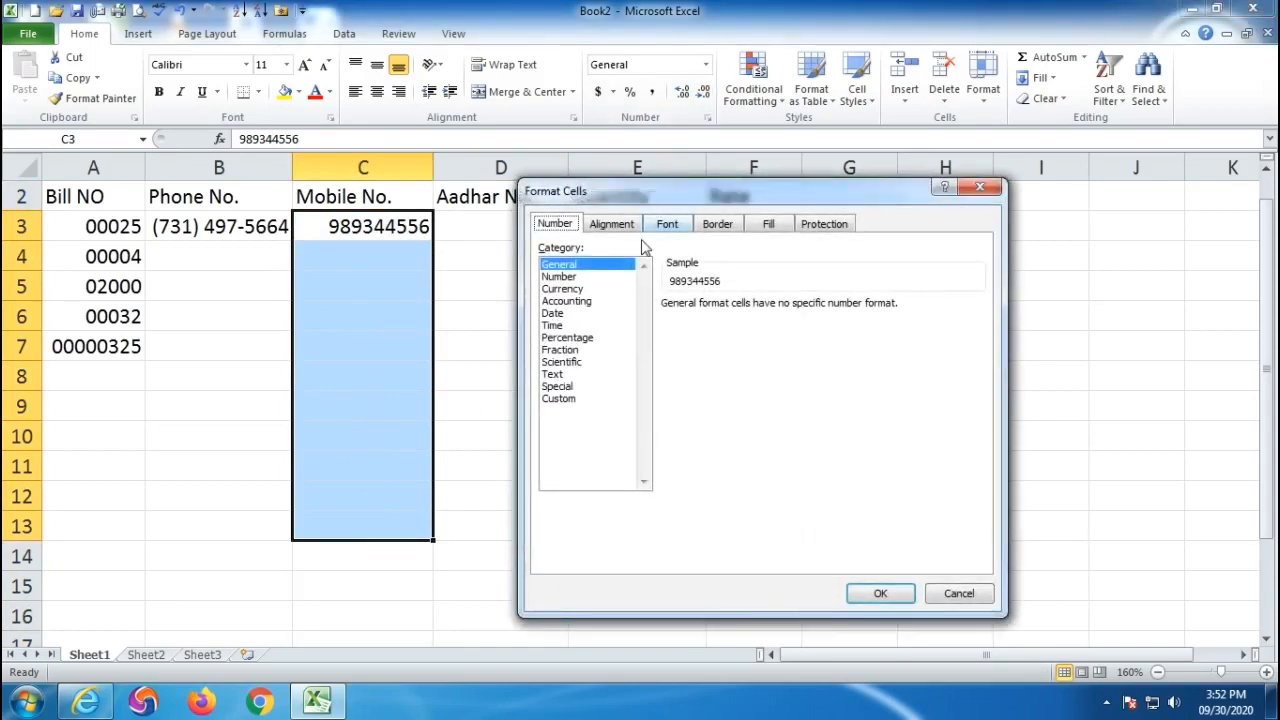
click(560, 400)
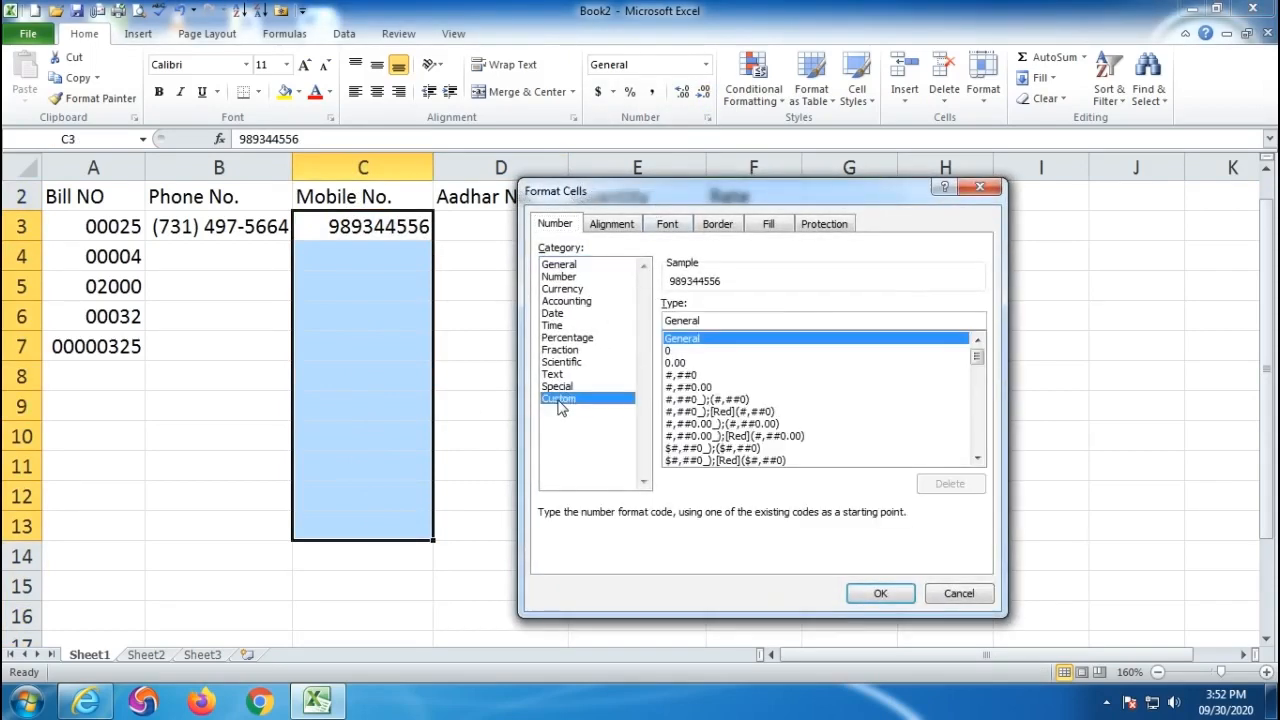
drag(716, 320, 662, 320)
drag(741, 195, 745, 140)
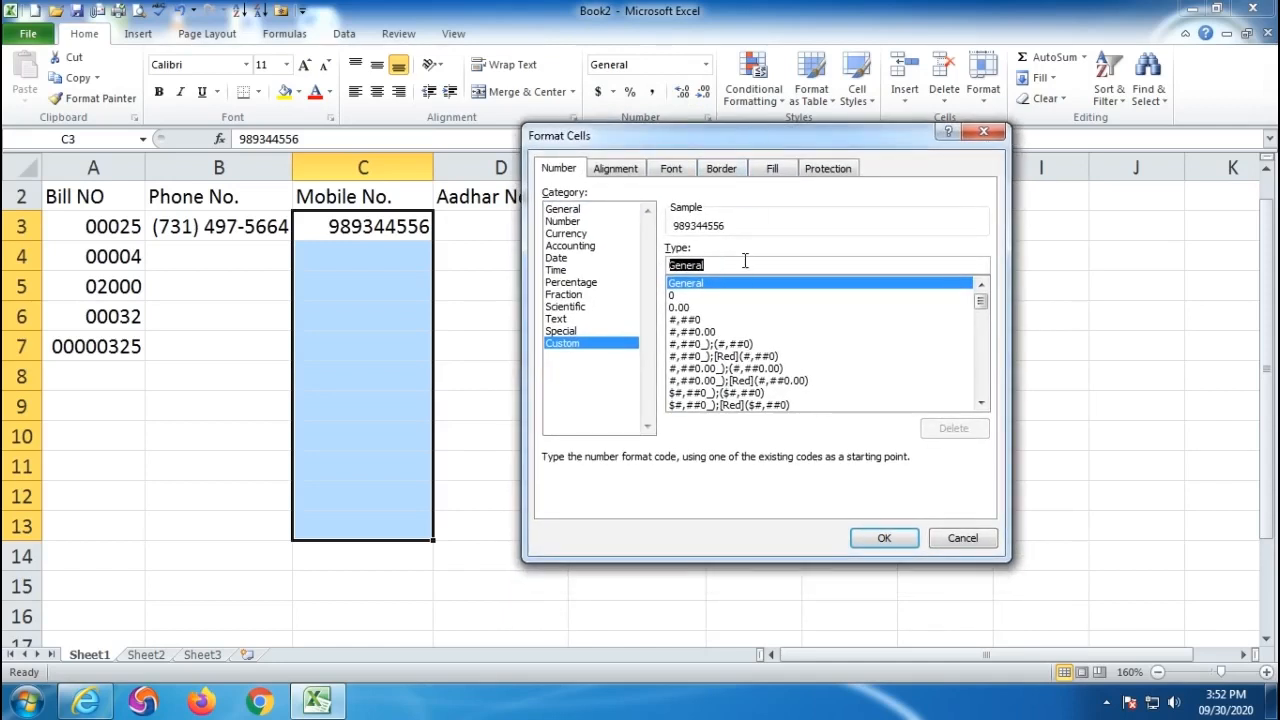
key(BackSpace)
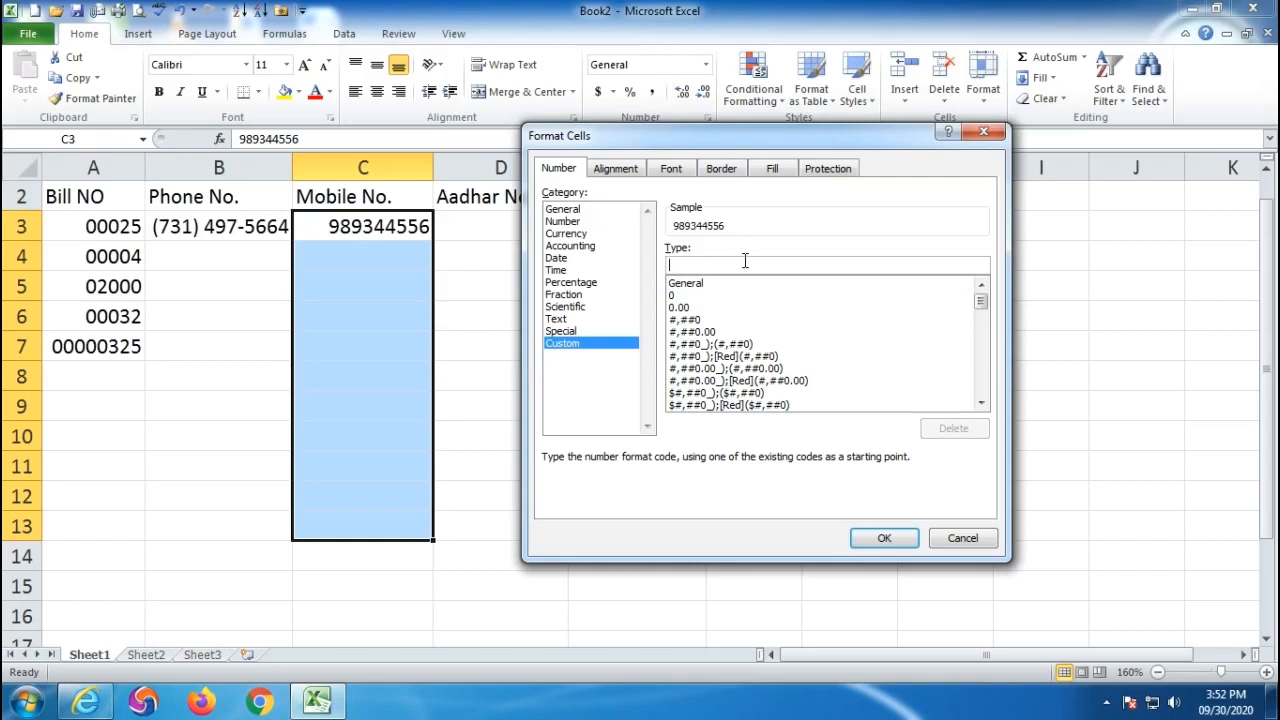
text(+91)
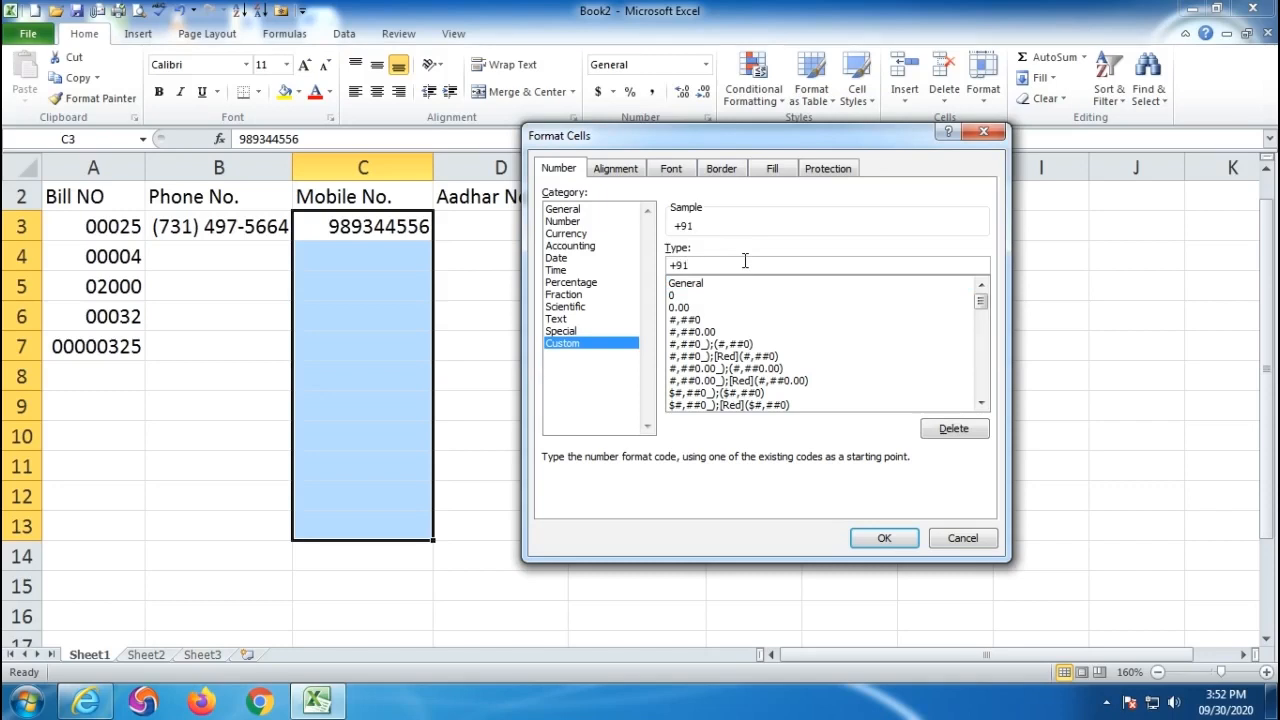
text(0)
text(0000-00000)
drag(762, 264, 617, 270)
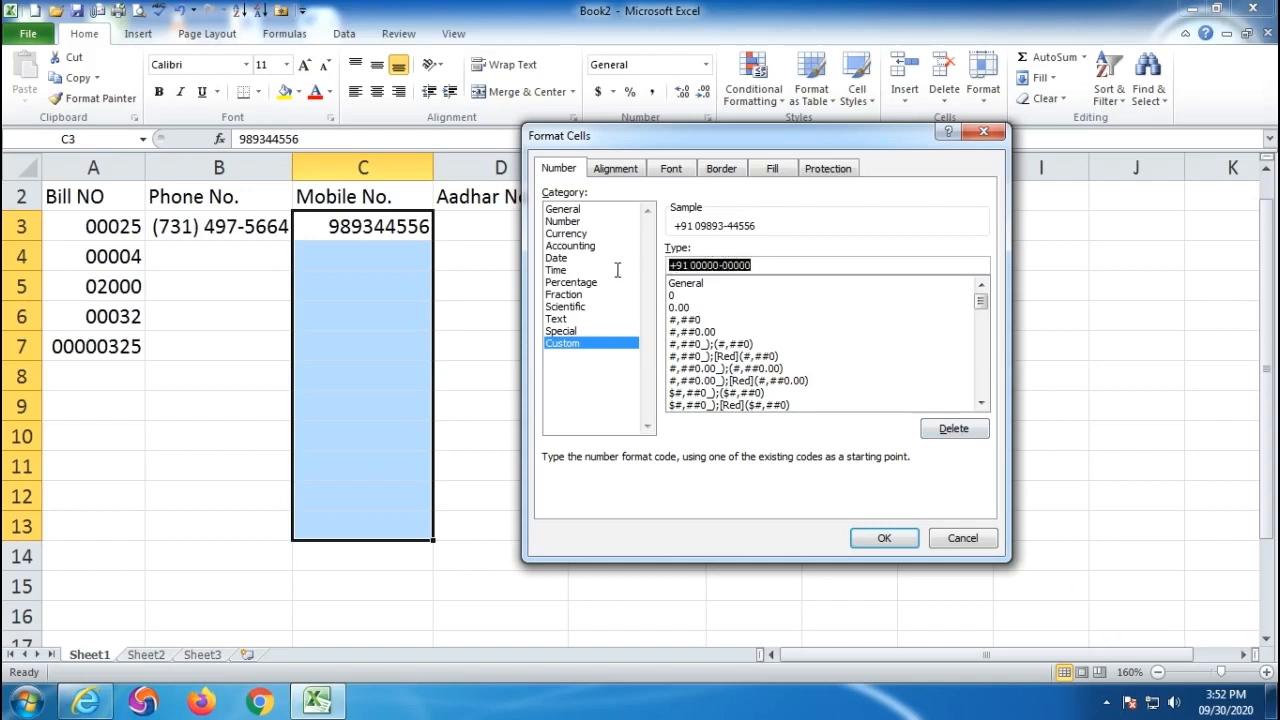
click(872, 538)
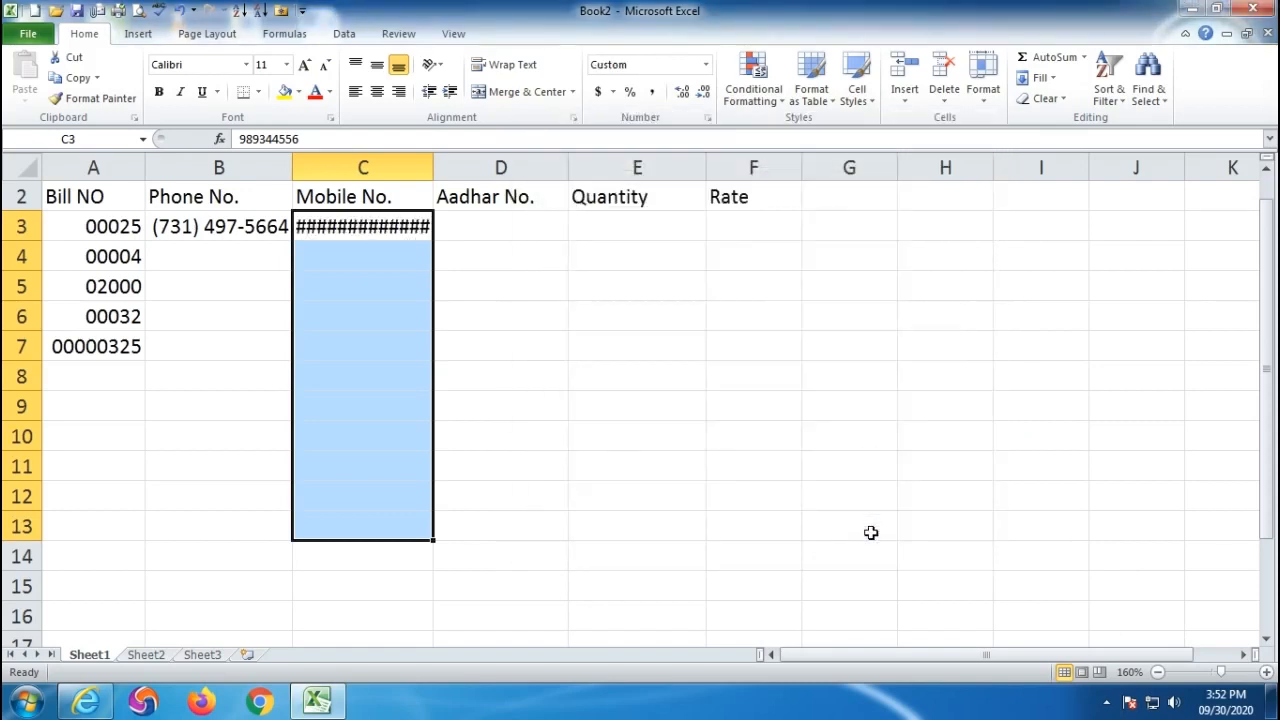
- Autofit column C and enter the second and third mobile numbers in C4 and C5
double_click(434, 167)
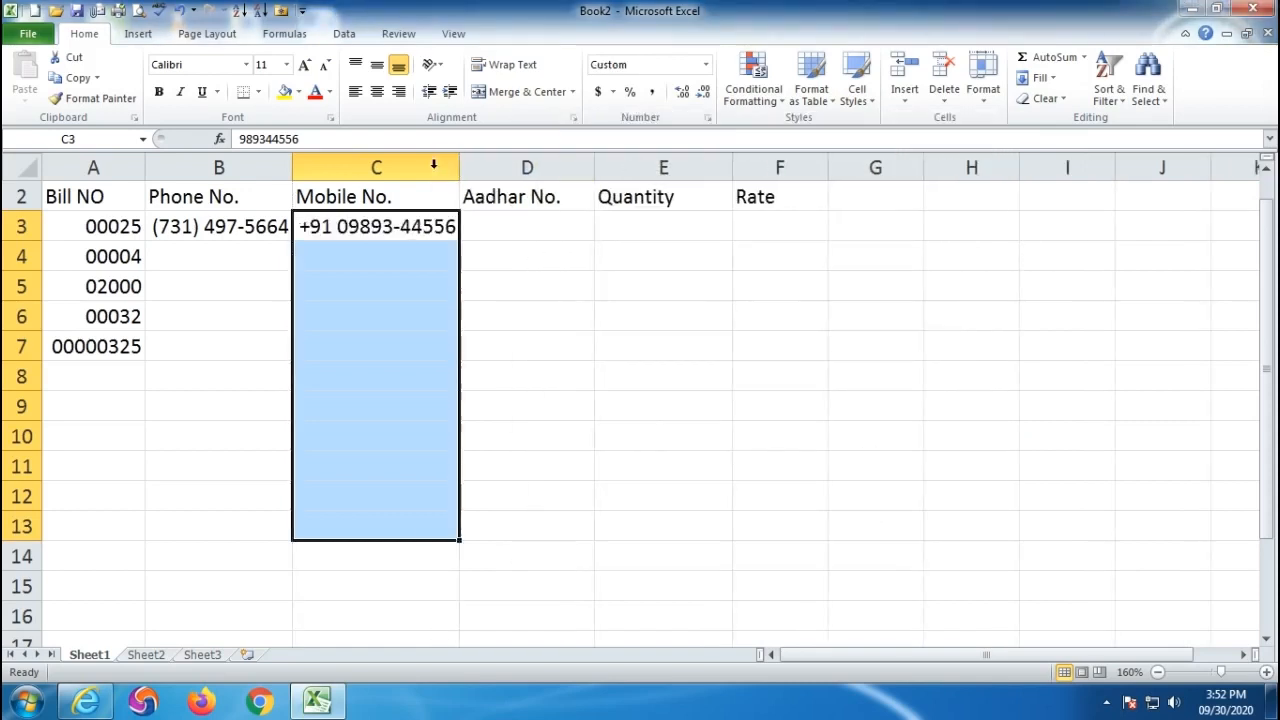
click(388, 334)
click(328, 228)
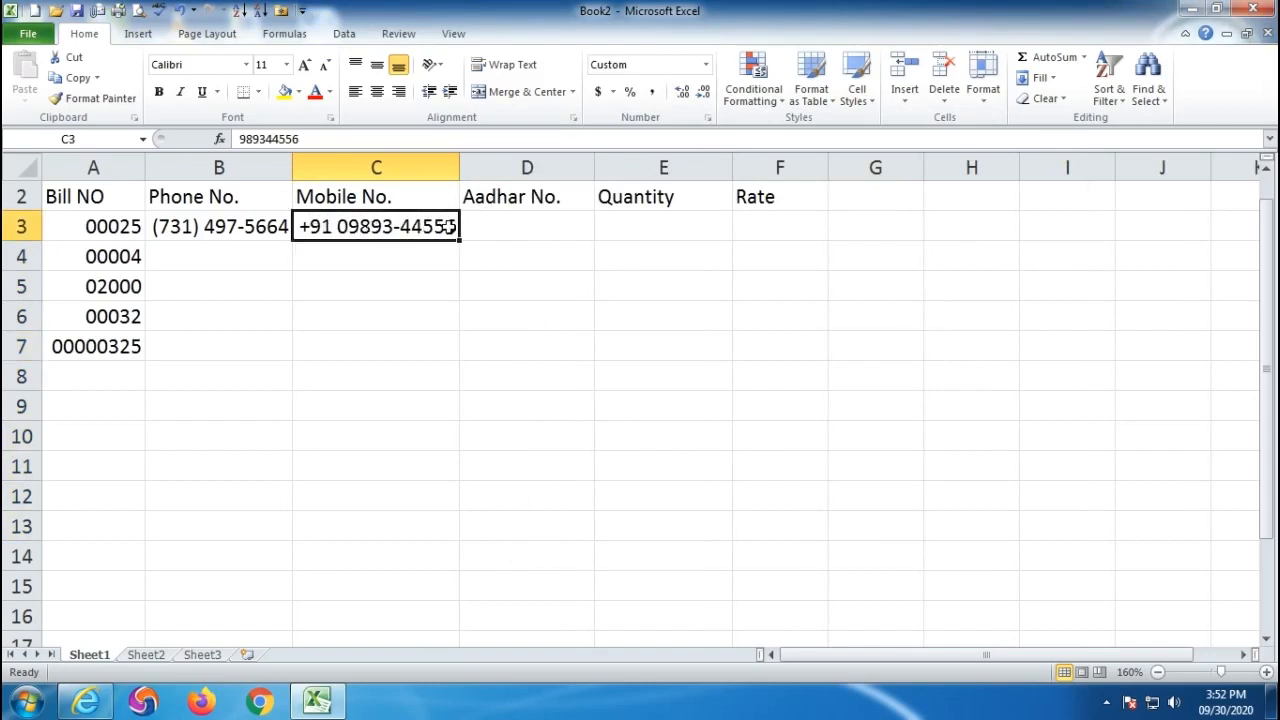
click(363, 260)
key(Return)
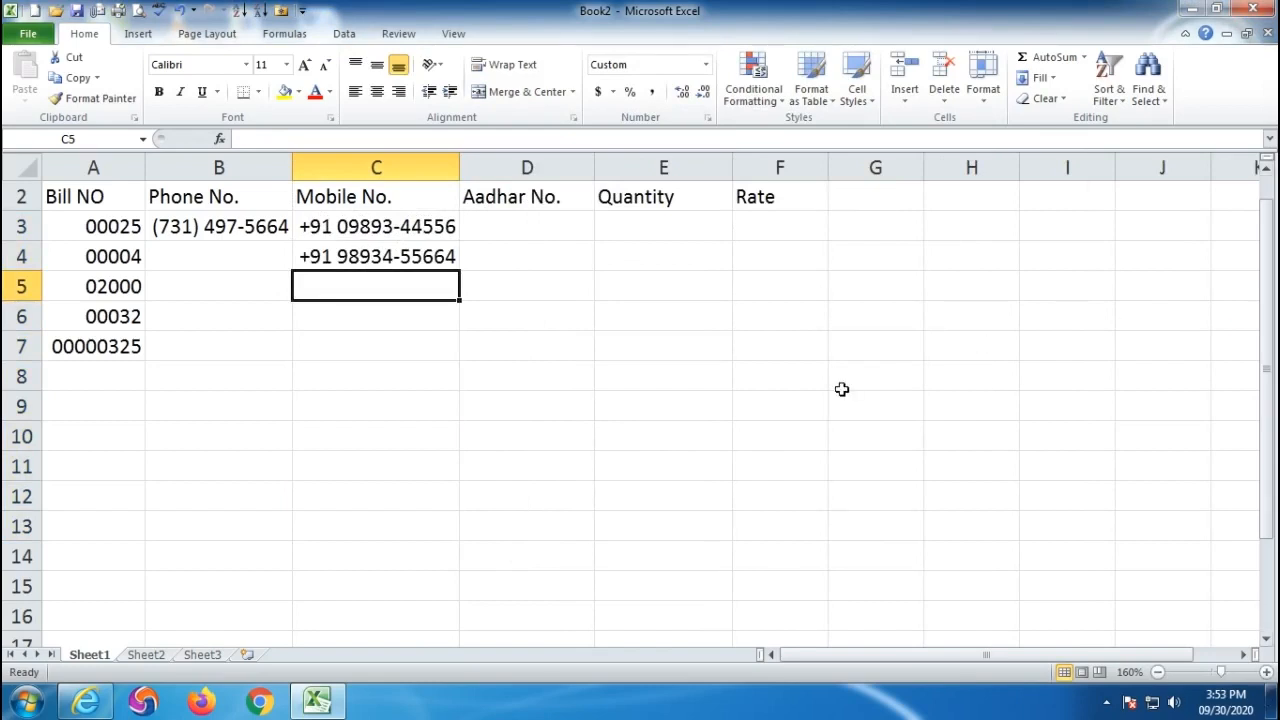
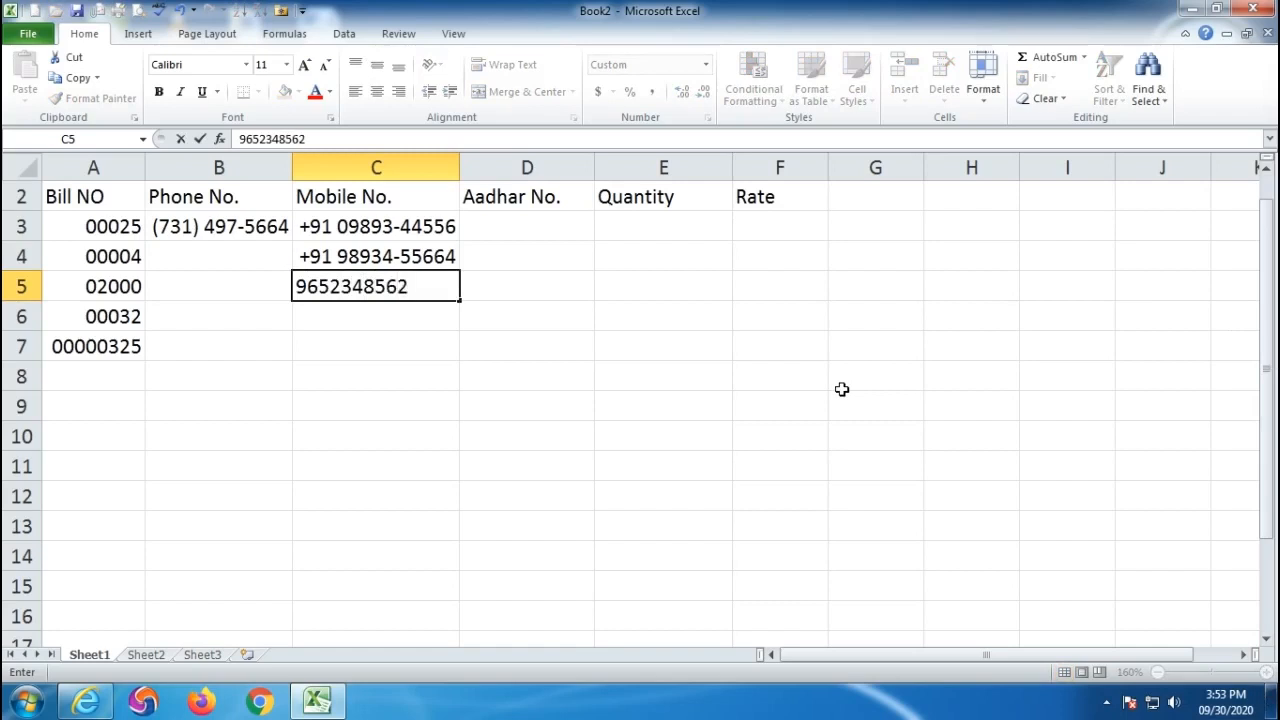
key(Return)
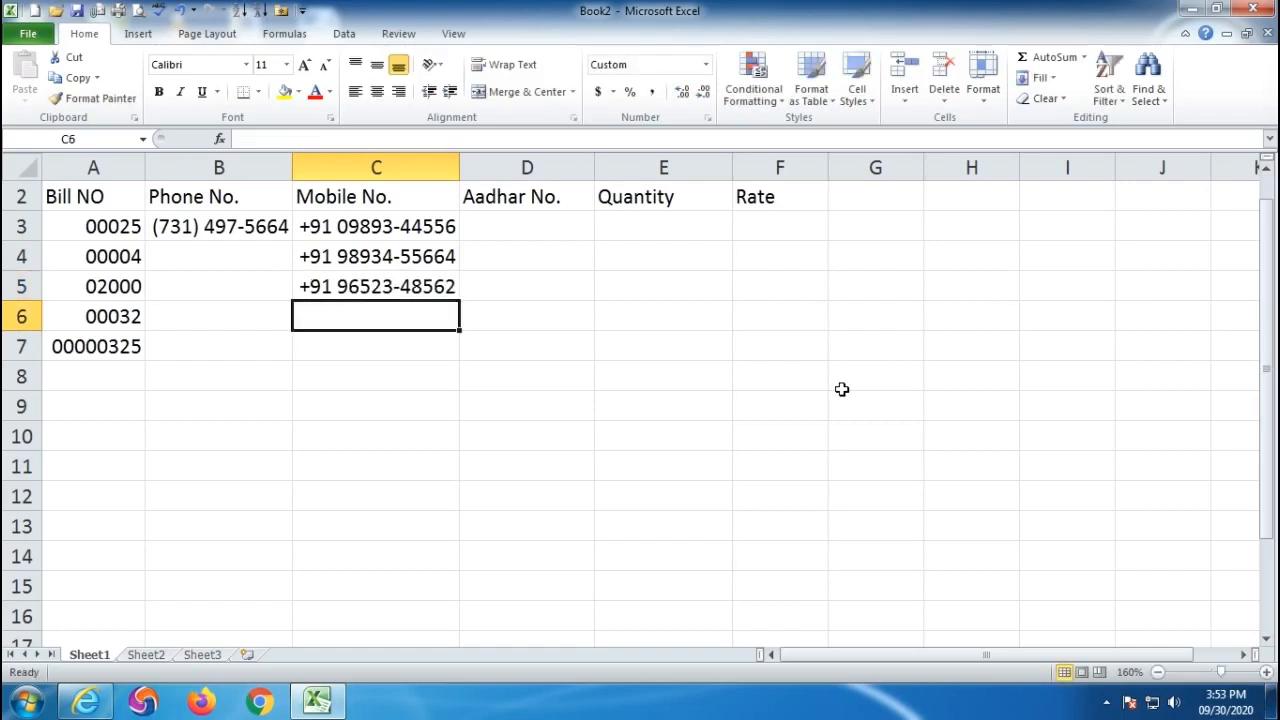
drag(328, 238, 349, 393)
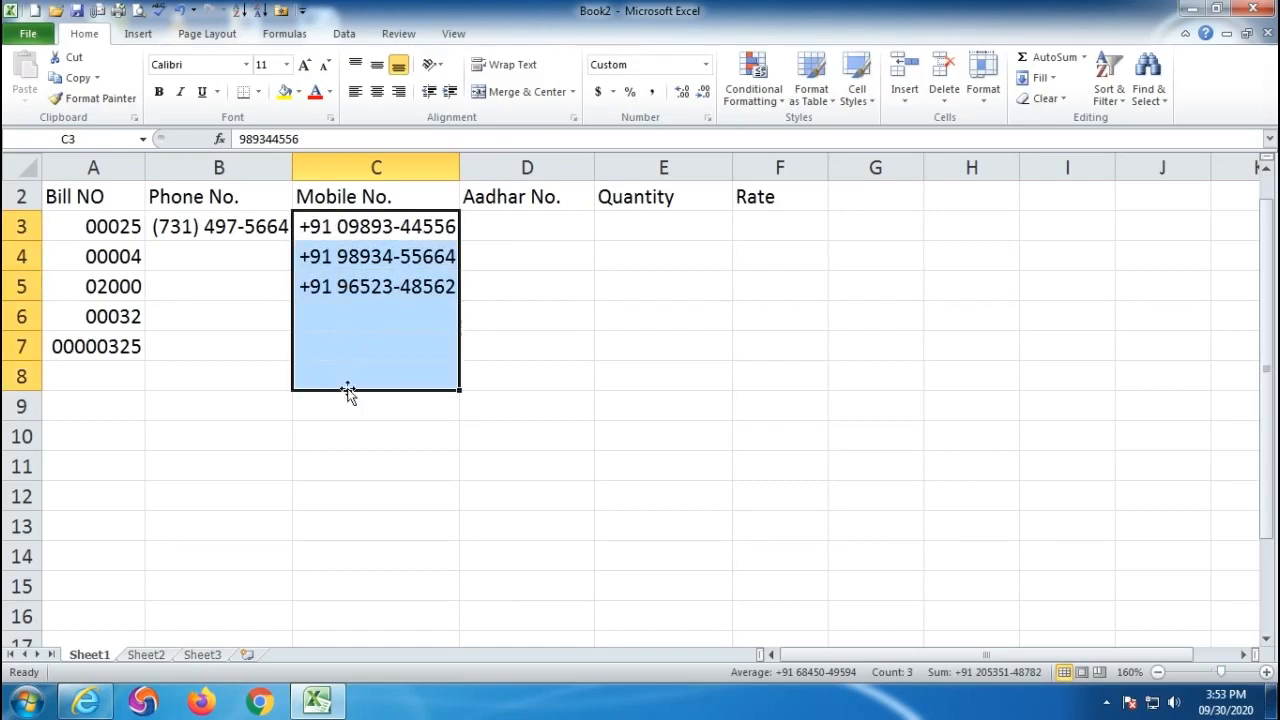
click(504, 220)
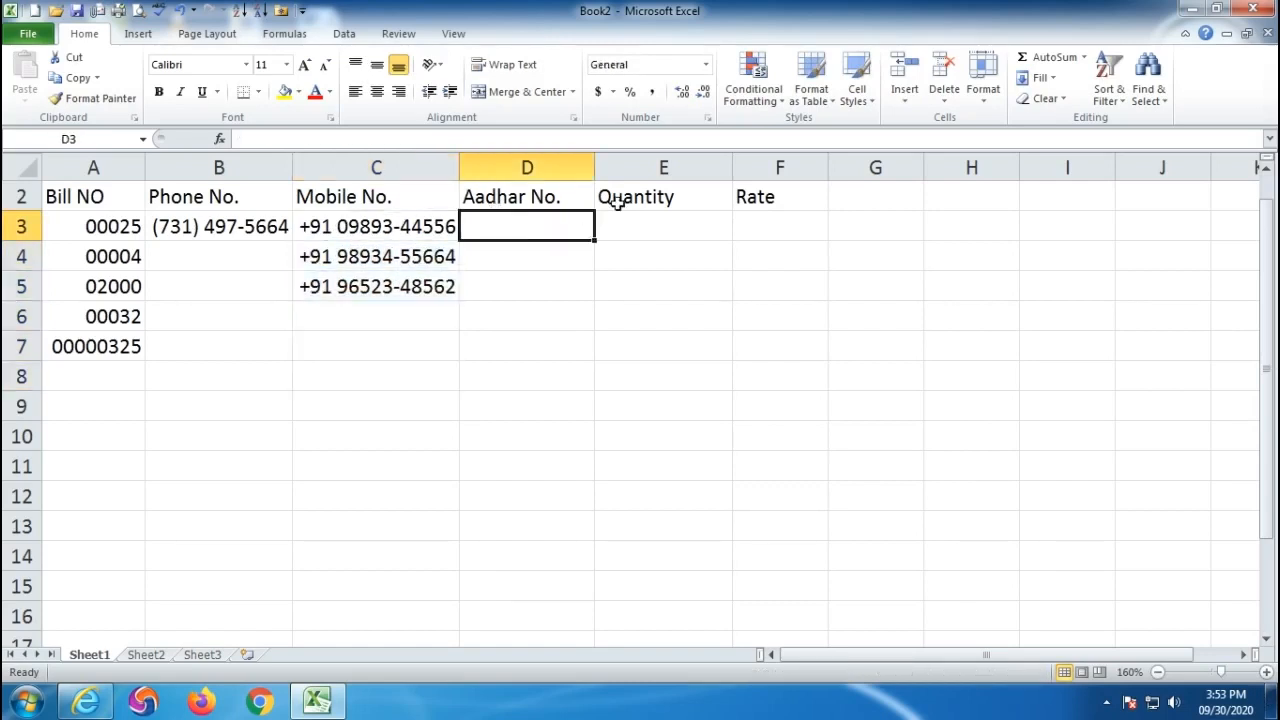
- Widen column D and enter a 12-digit Aadhar number in D3
drag(594, 168, 637, 168)
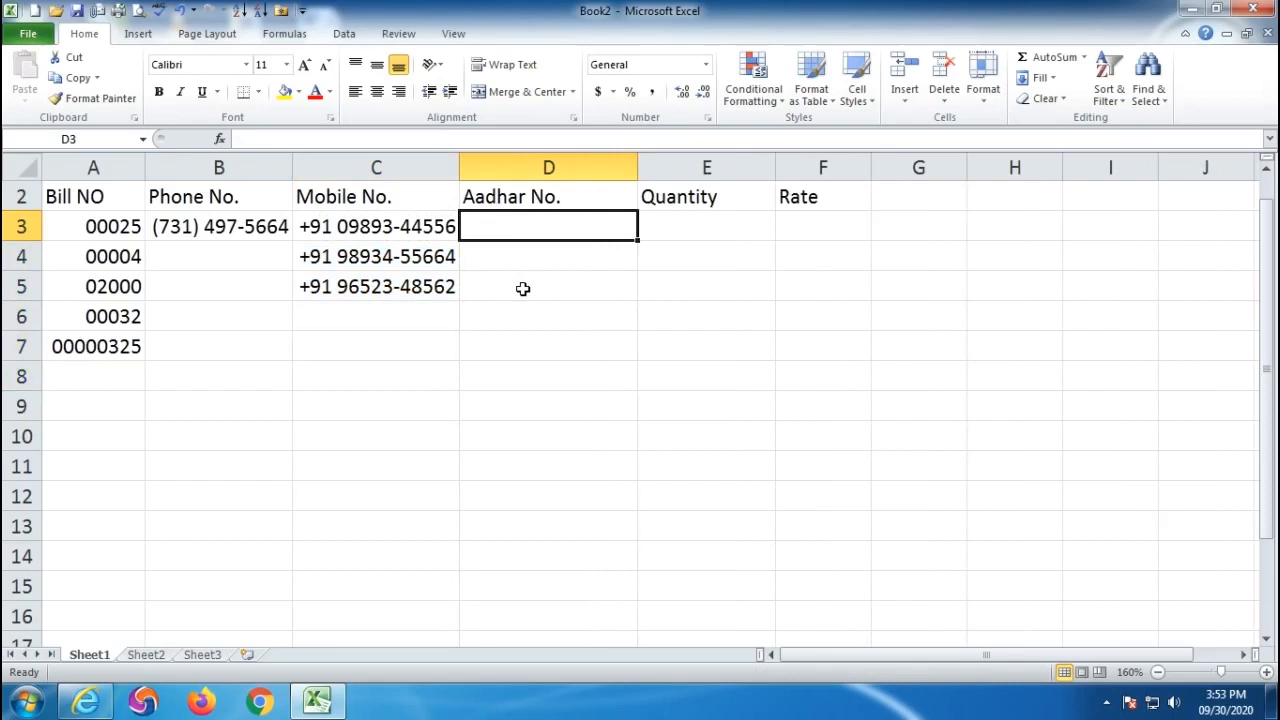
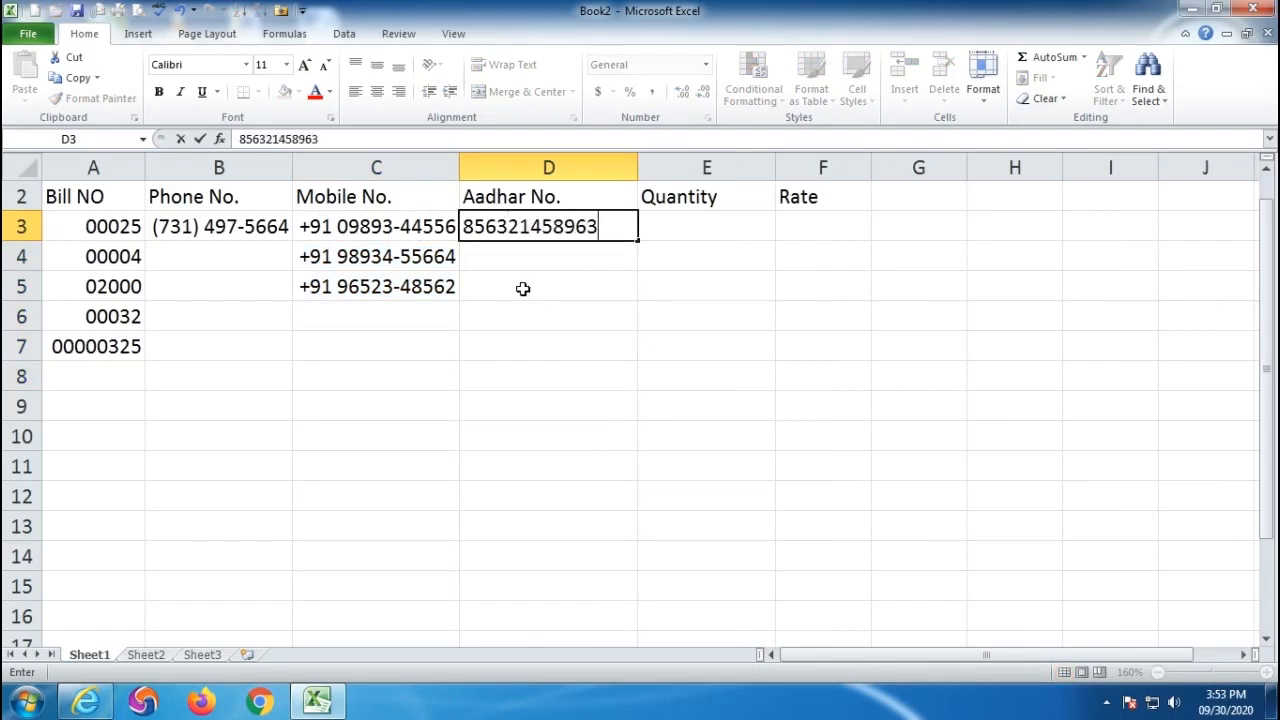
key(Return)
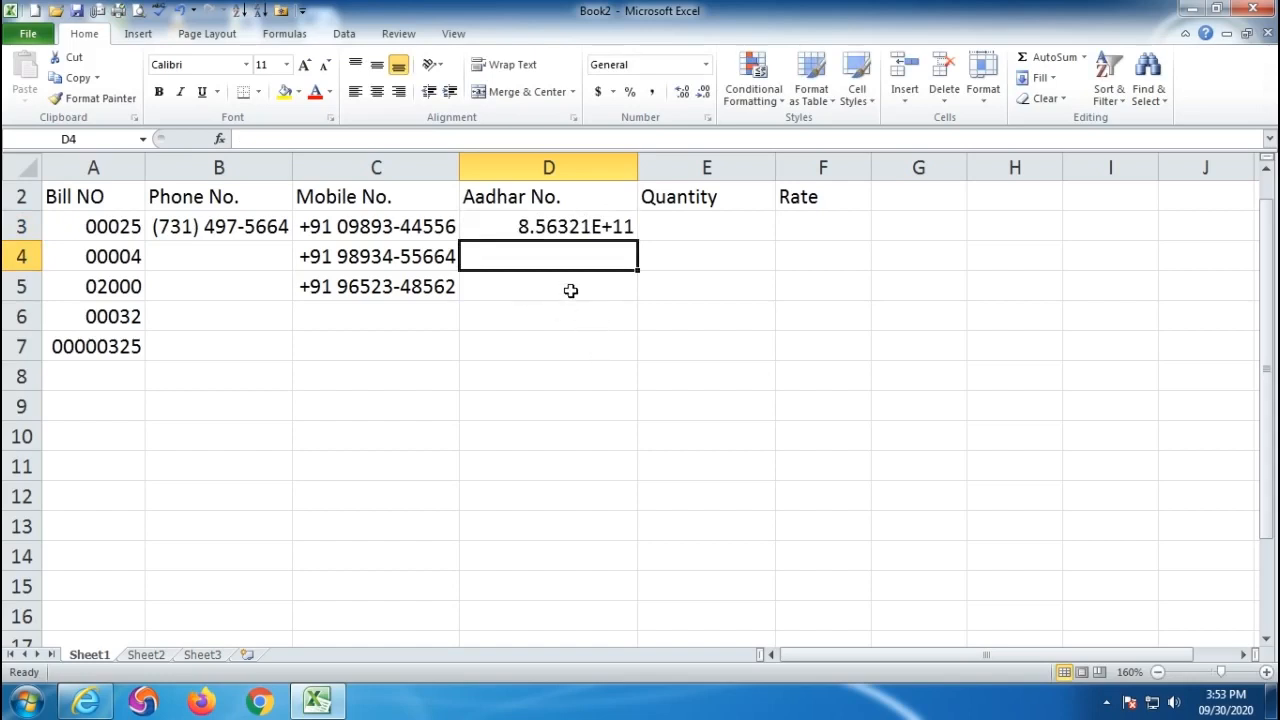
- Show D3 in Number format with zero decimal places instead of scientific notation
click(549, 226)
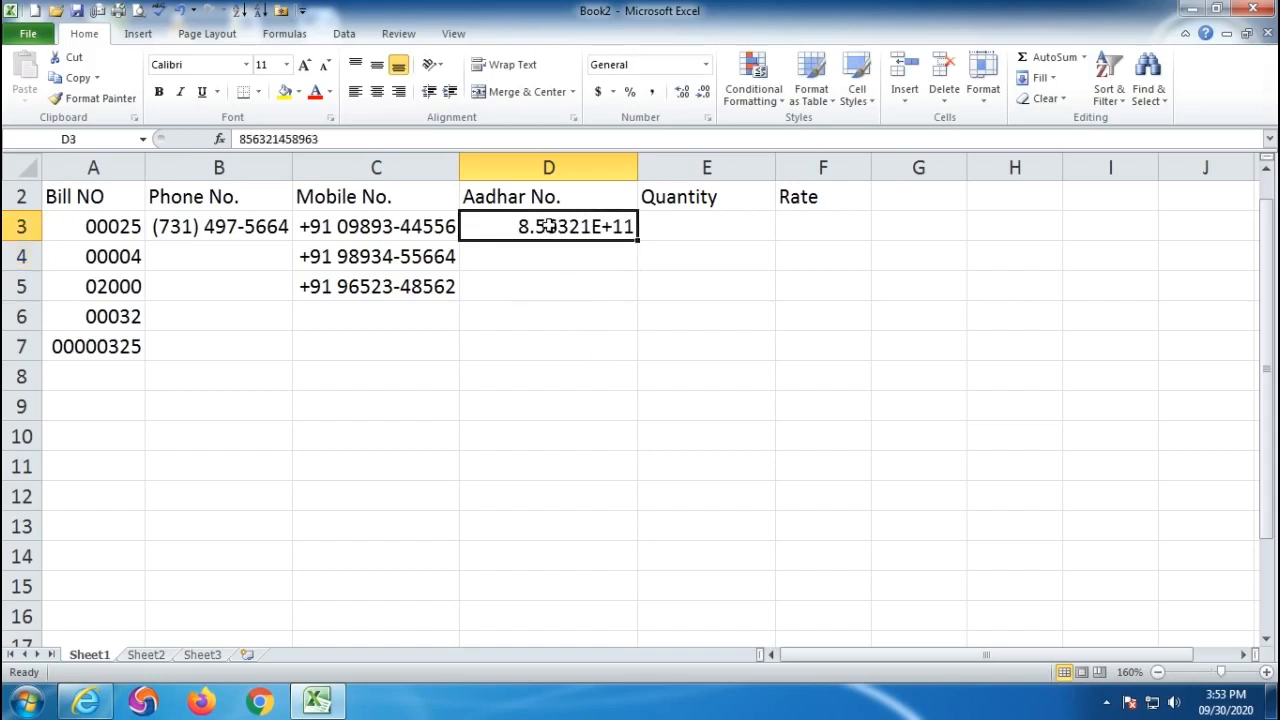
click(706, 64)
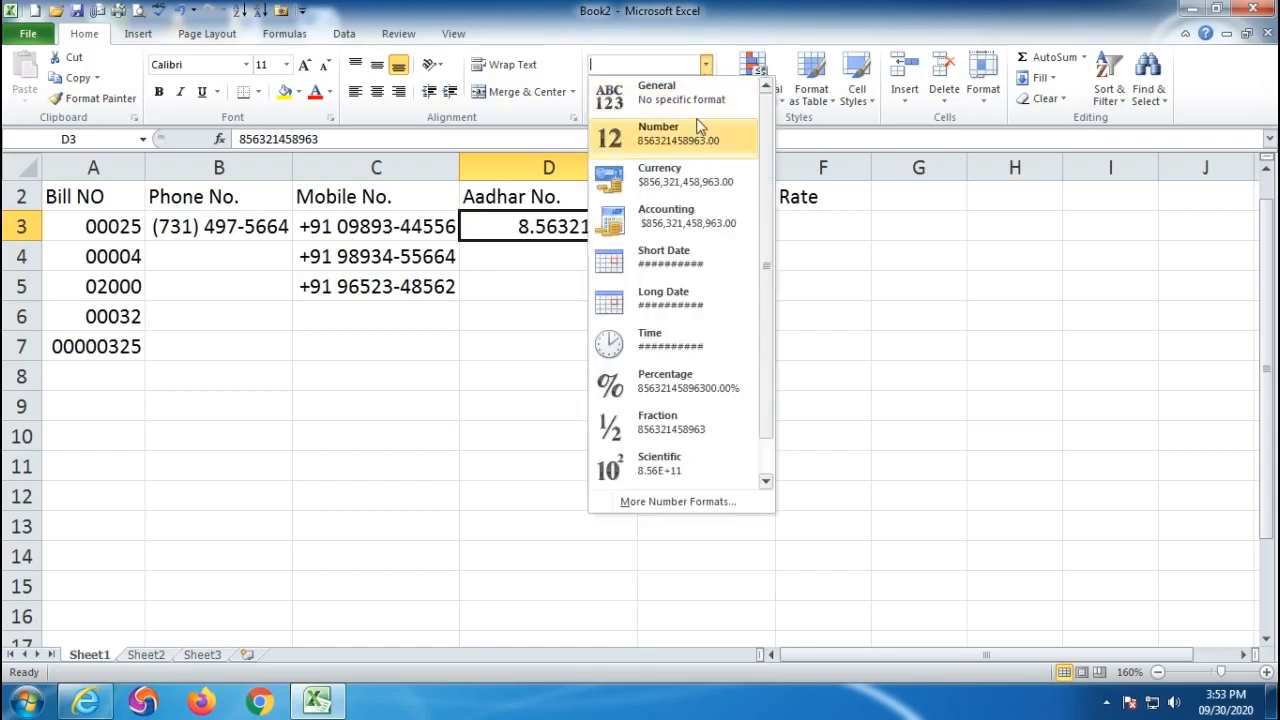
click(700, 127)
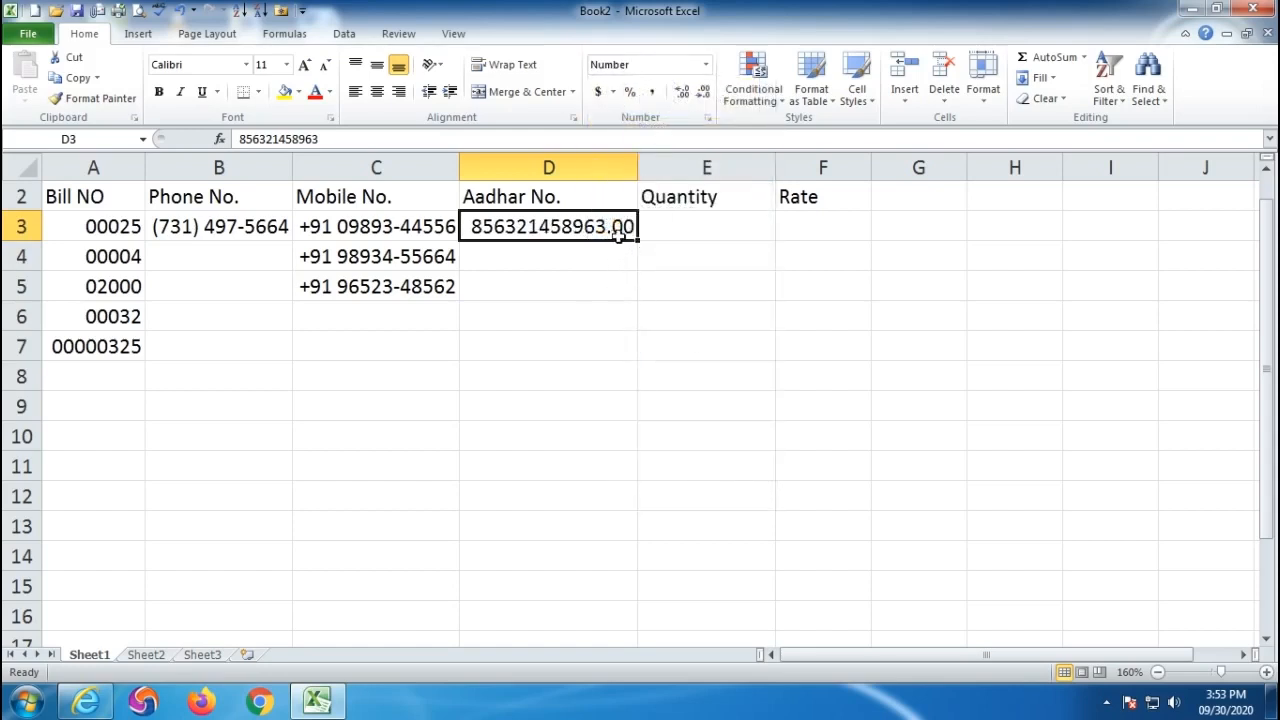
click(706, 92)
click(706, 92)
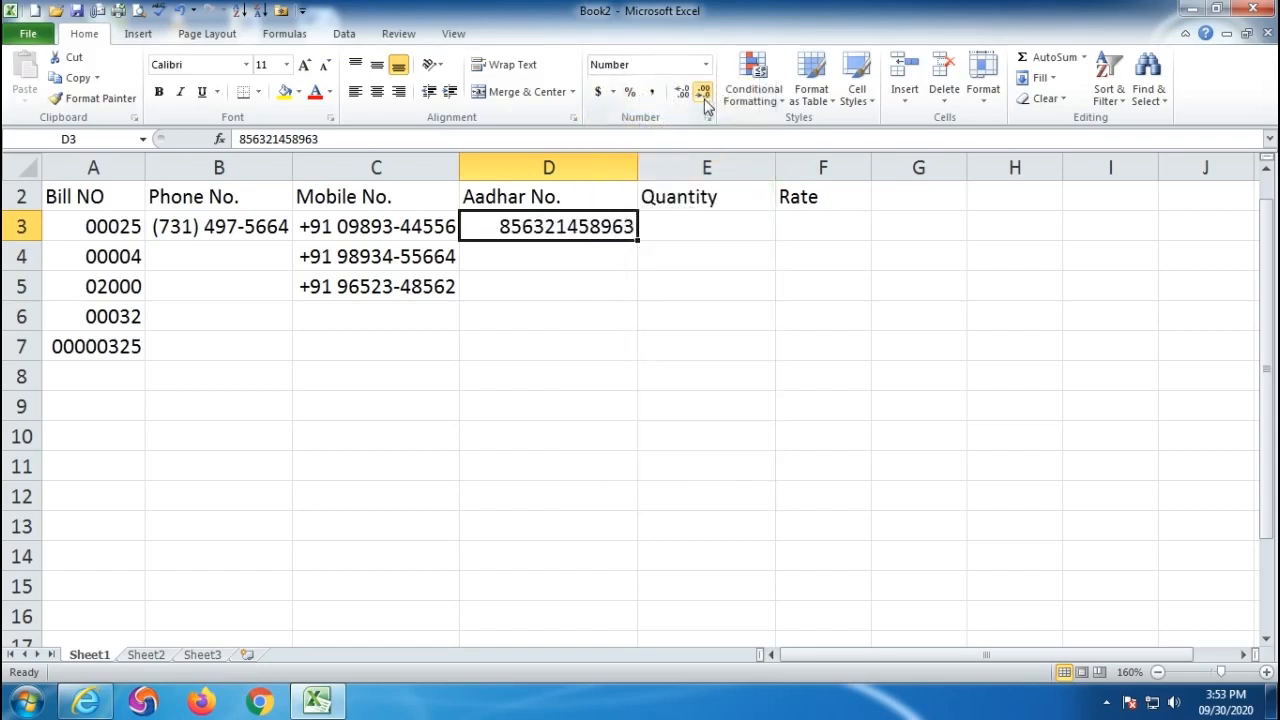
click(527, 377)
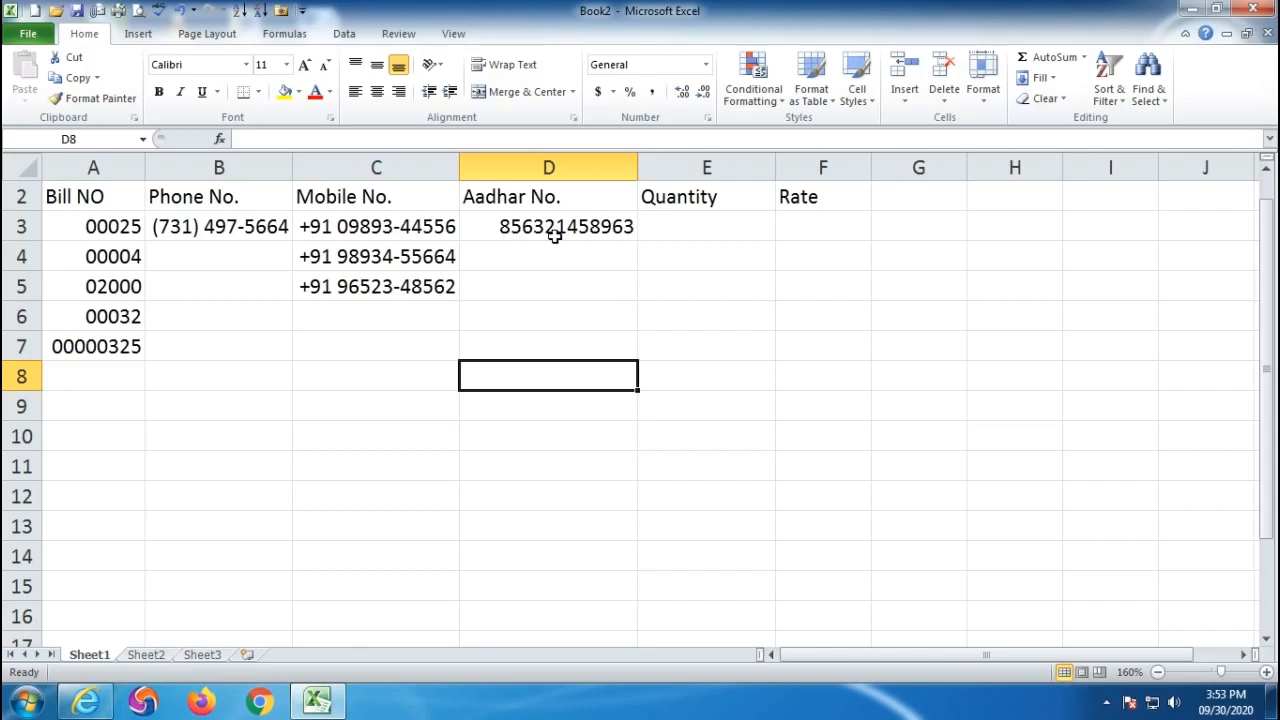
drag(551, 240, 545, 508)
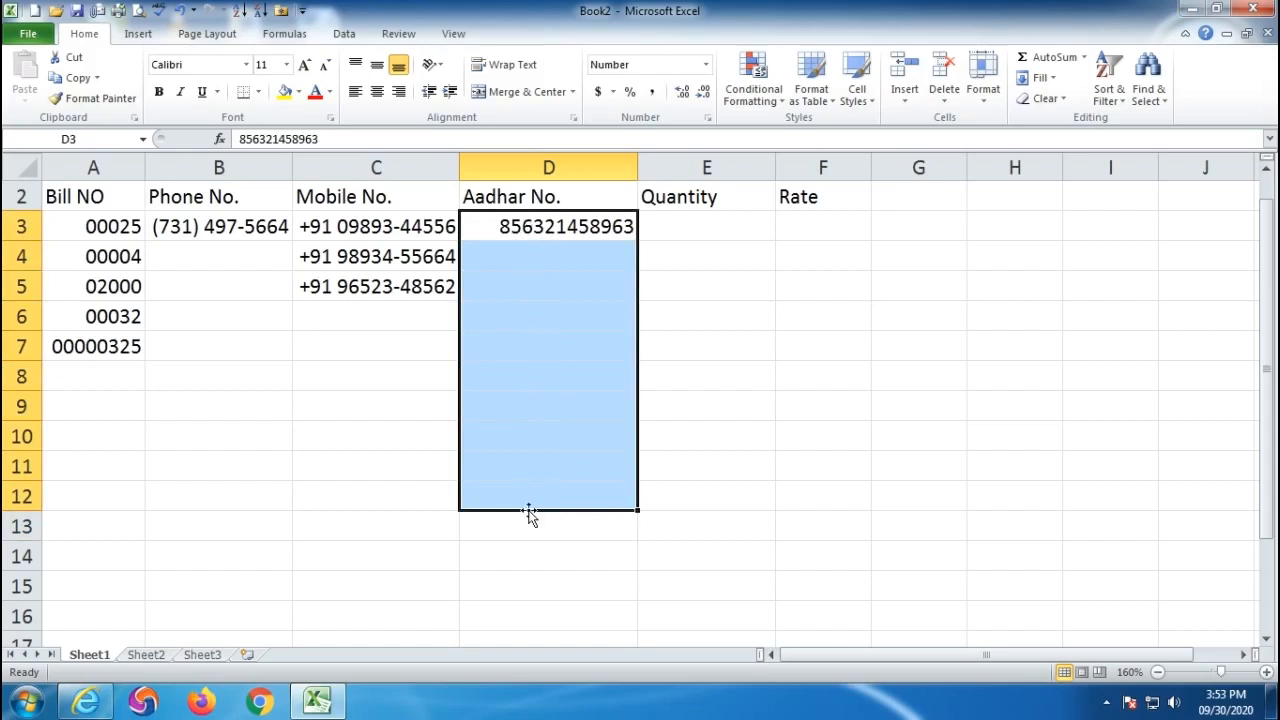
click(708, 118)
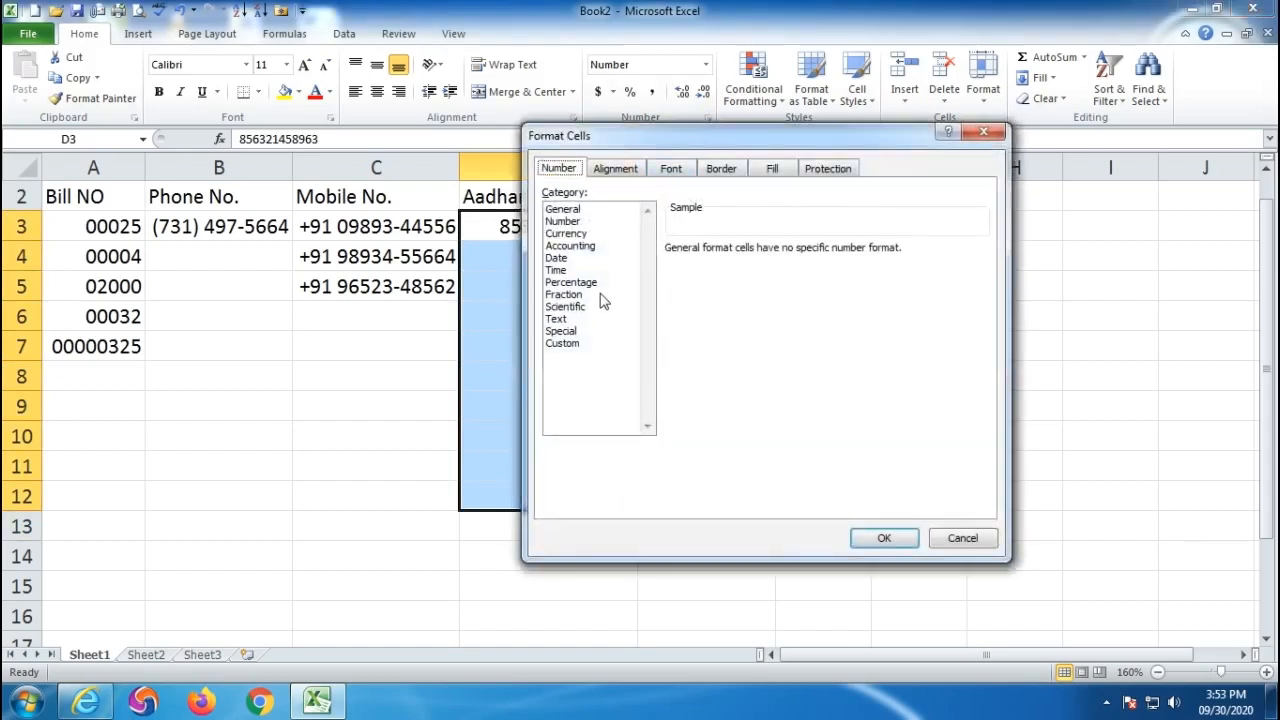
click(563, 345)
drag(752, 138, 866, 113)
drag(842, 240, 755, 241)
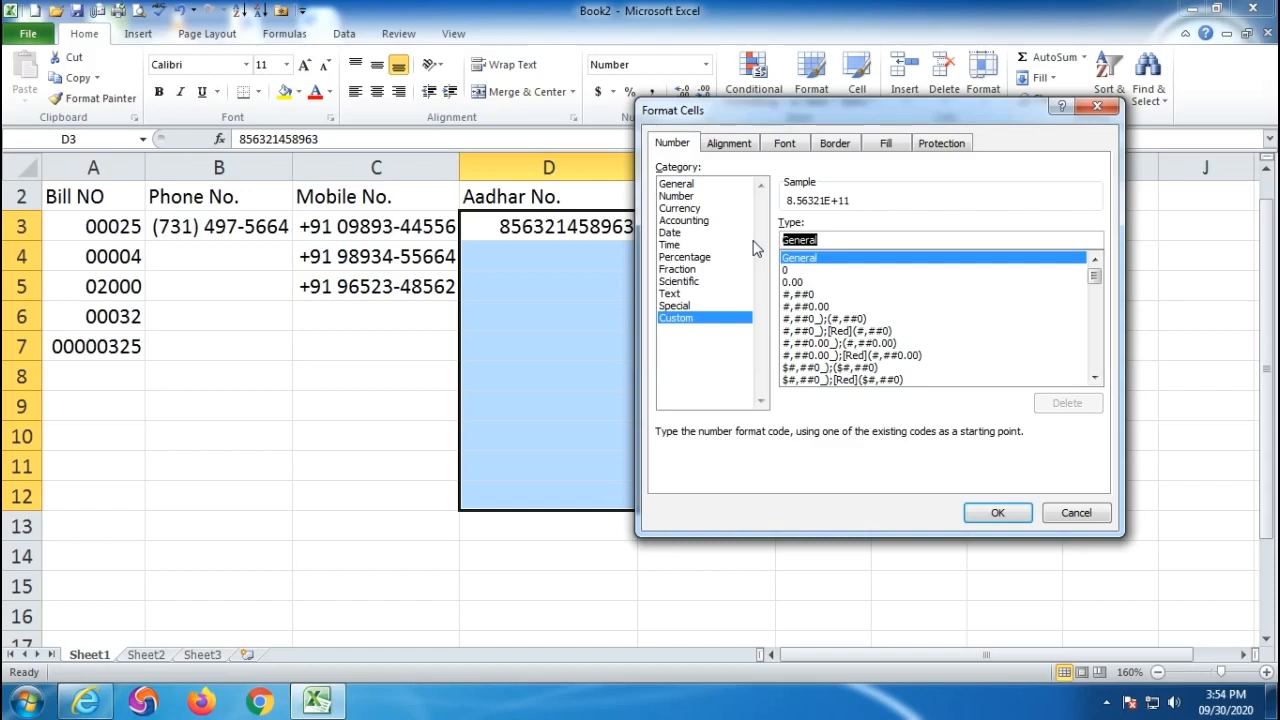
text(0000)
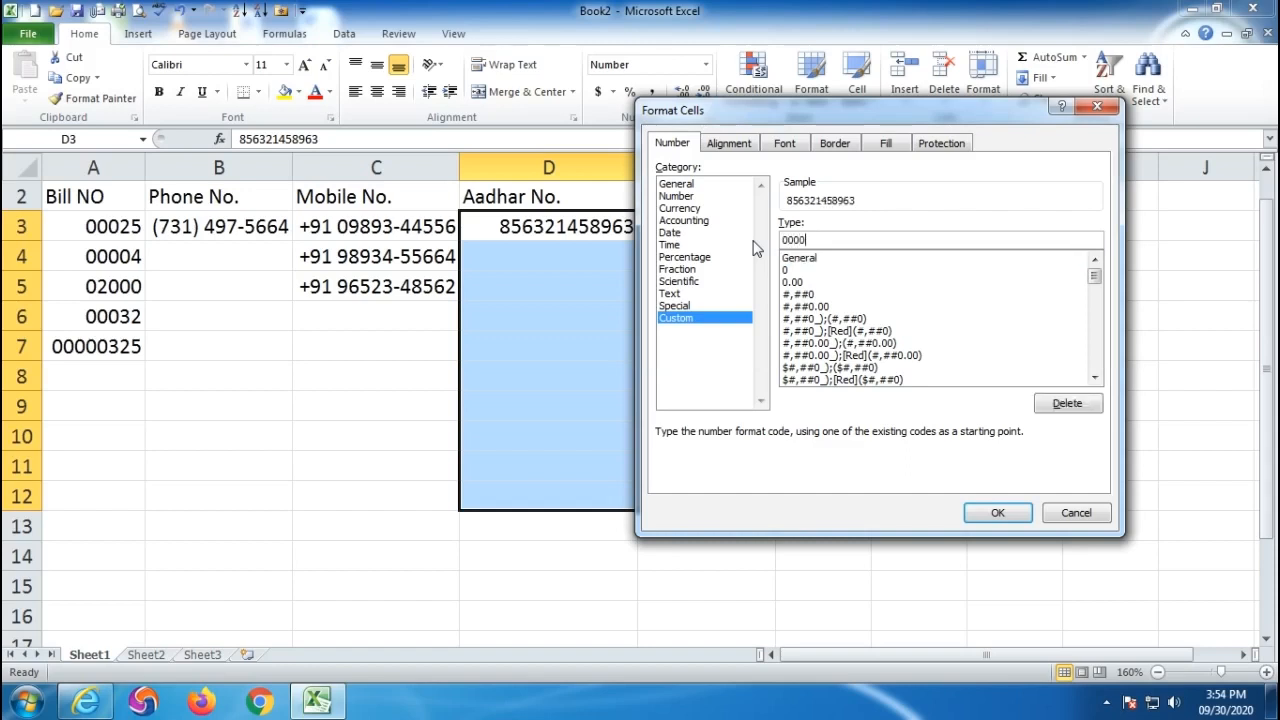
text( 0000 0000)
click(992, 513)
- Enter a second 12-digit Aadhar number in D4 and review columns B to D
click(531, 257)
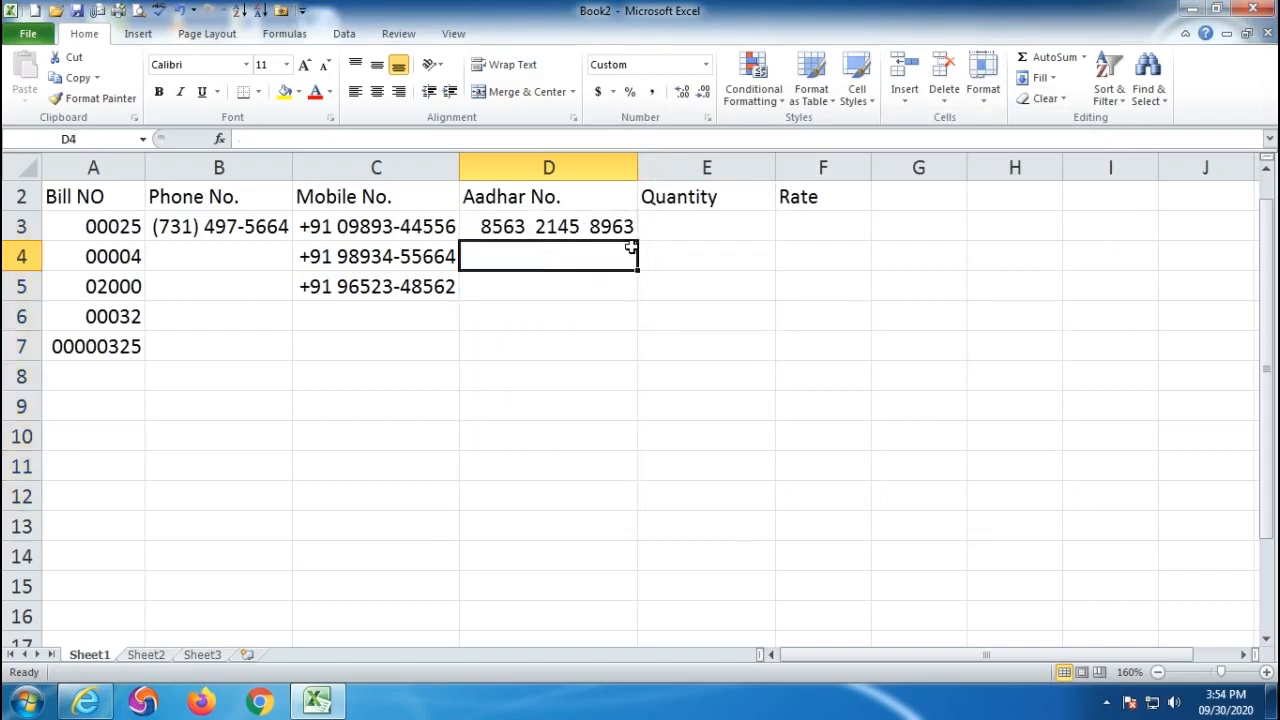
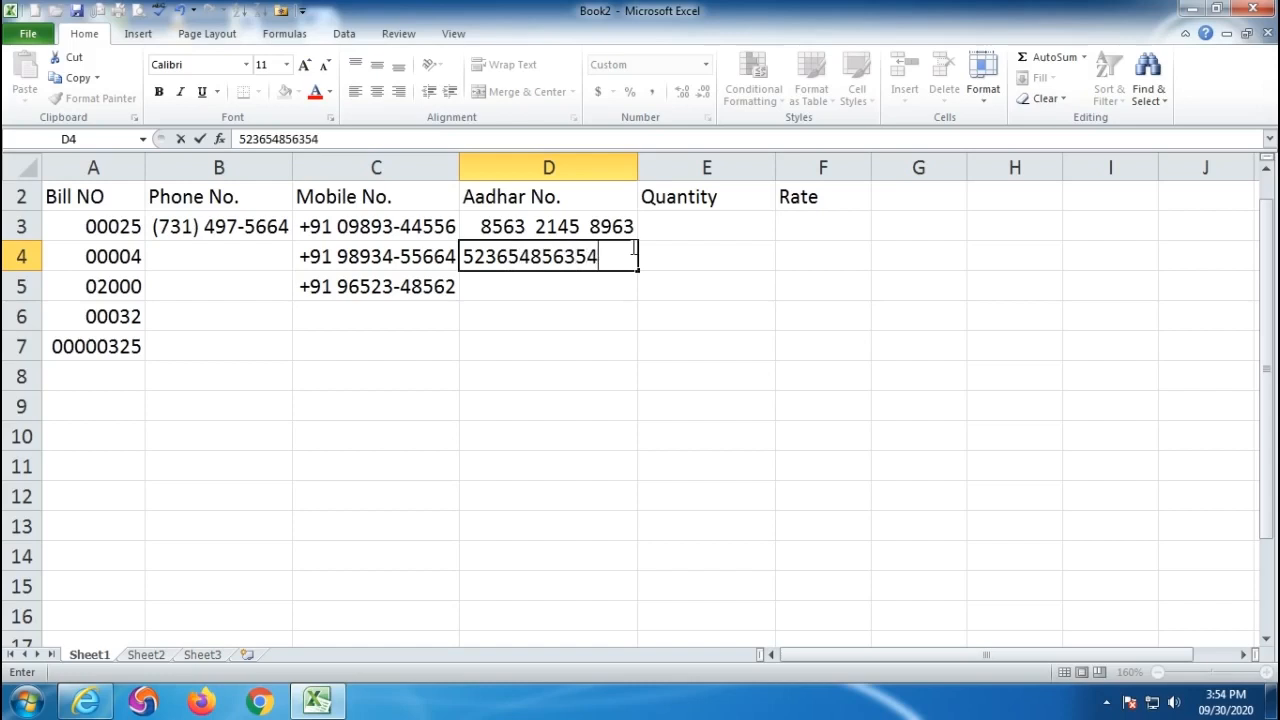
key(Return)
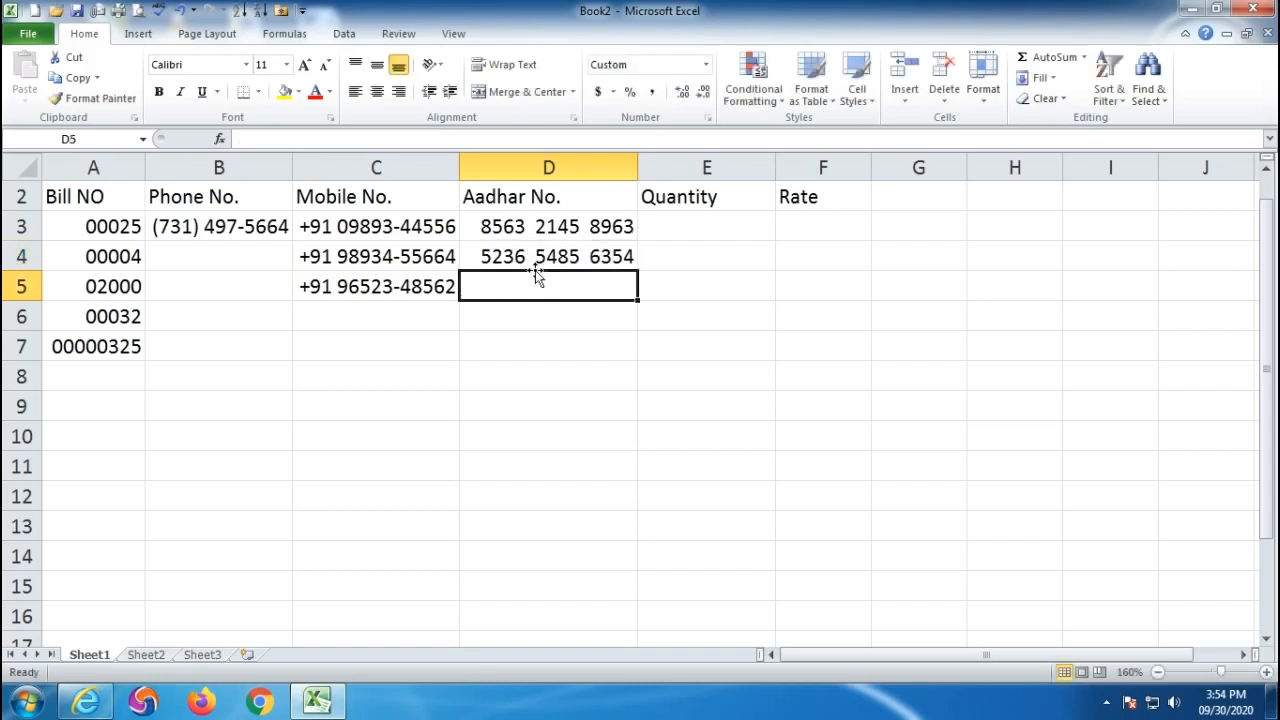
click(535, 258)
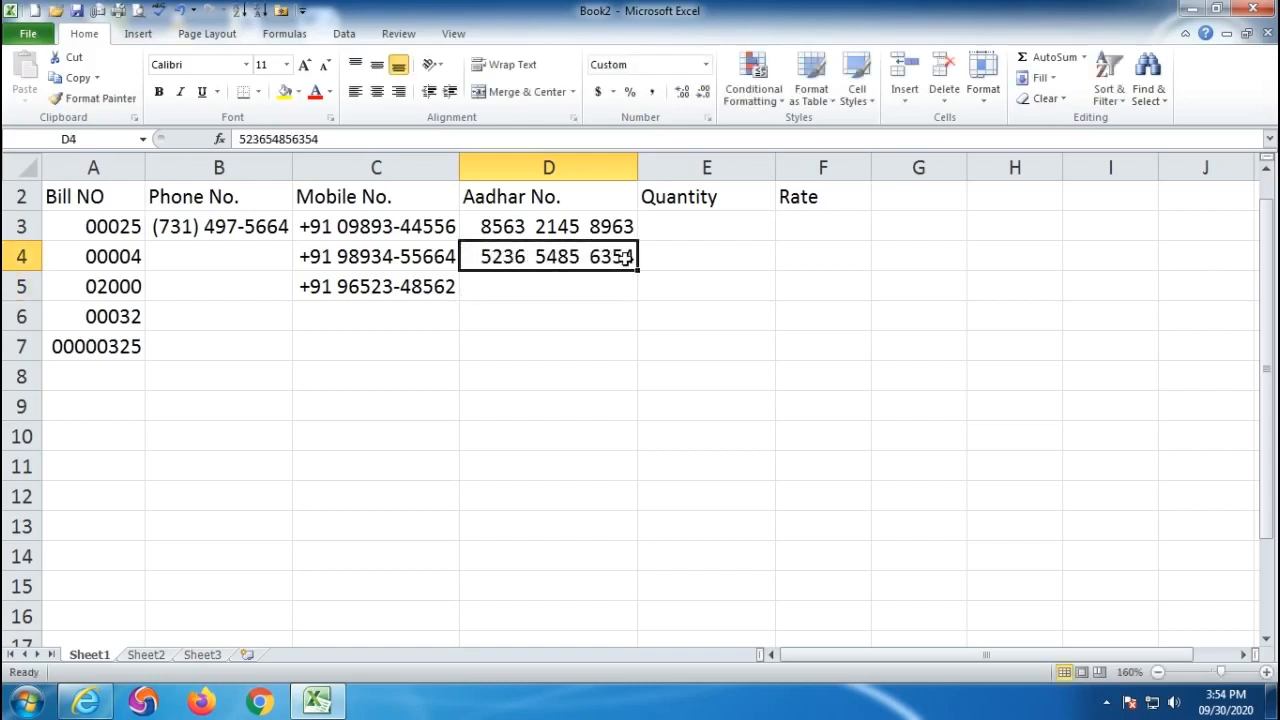
click(551, 295)
drag(528, 236, 548, 412)
drag(388, 228, 390, 405)
drag(222, 228, 234, 362)
click(440, 396)
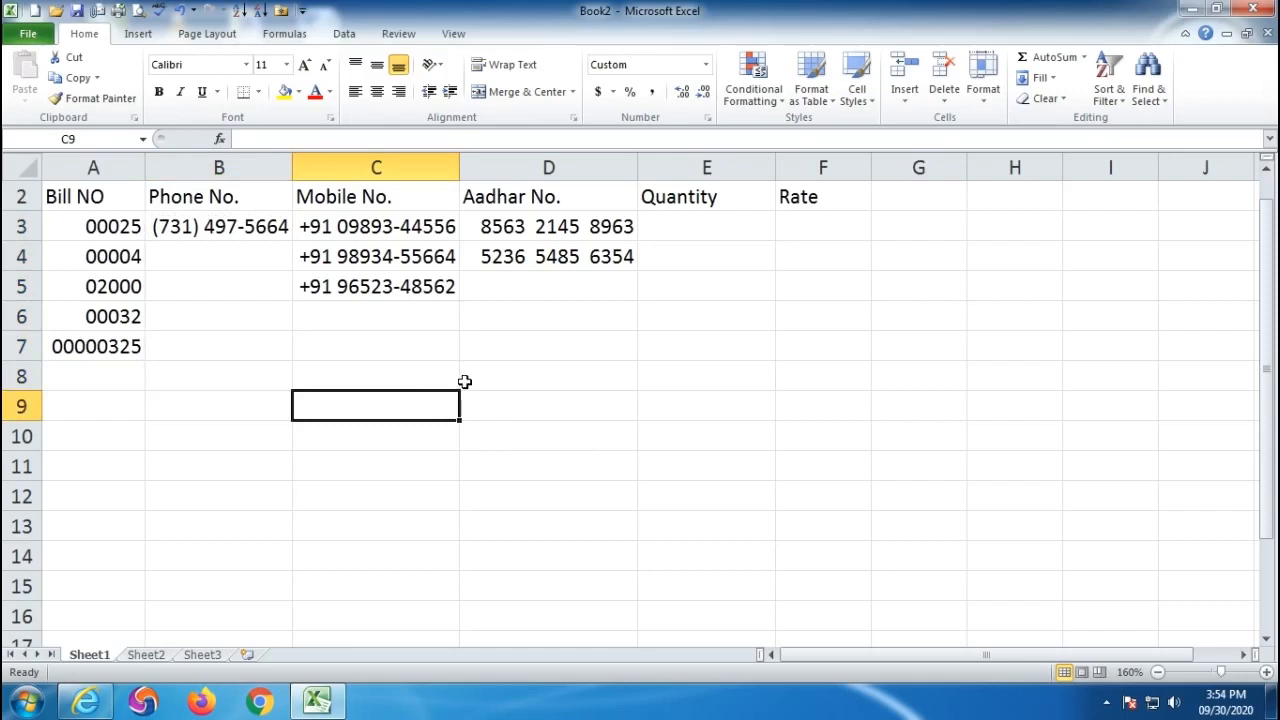
- Enter 125 EACh as the quantity in E3, then edit it to 125 KG
click(693, 228)
click(686, 320)
click(692, 229)
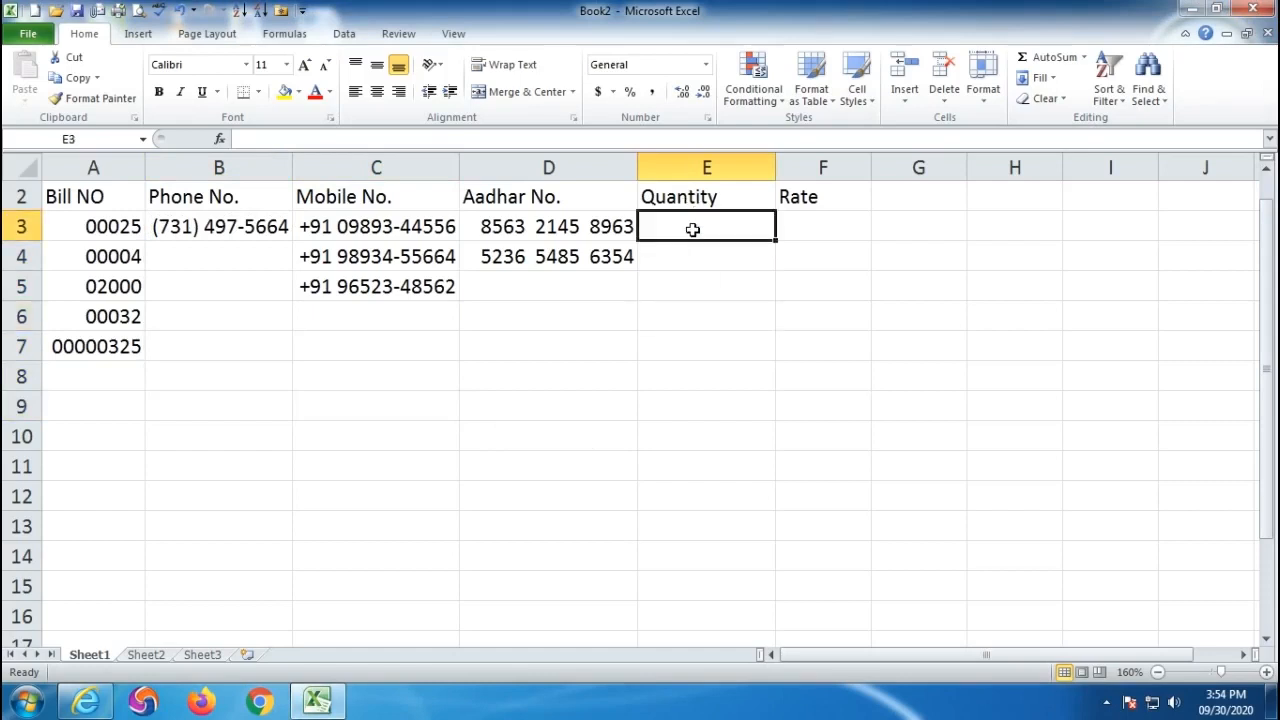
text(125 EACh)
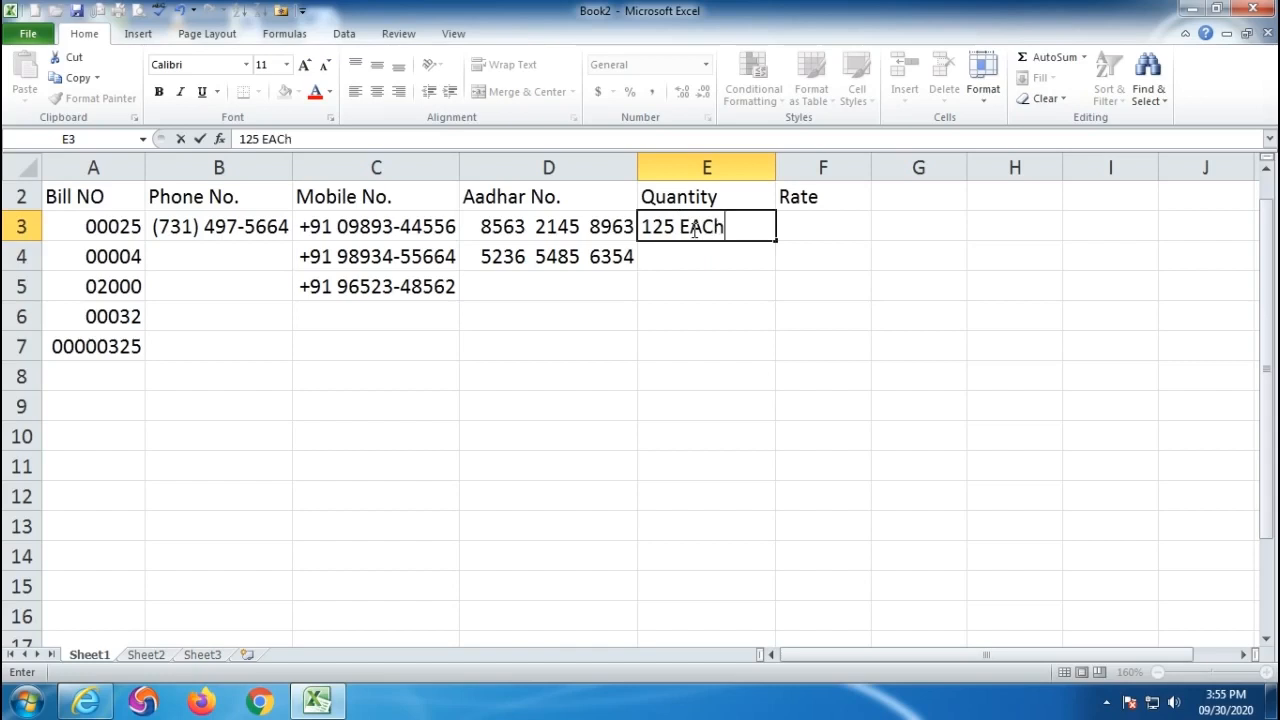
key(Return)
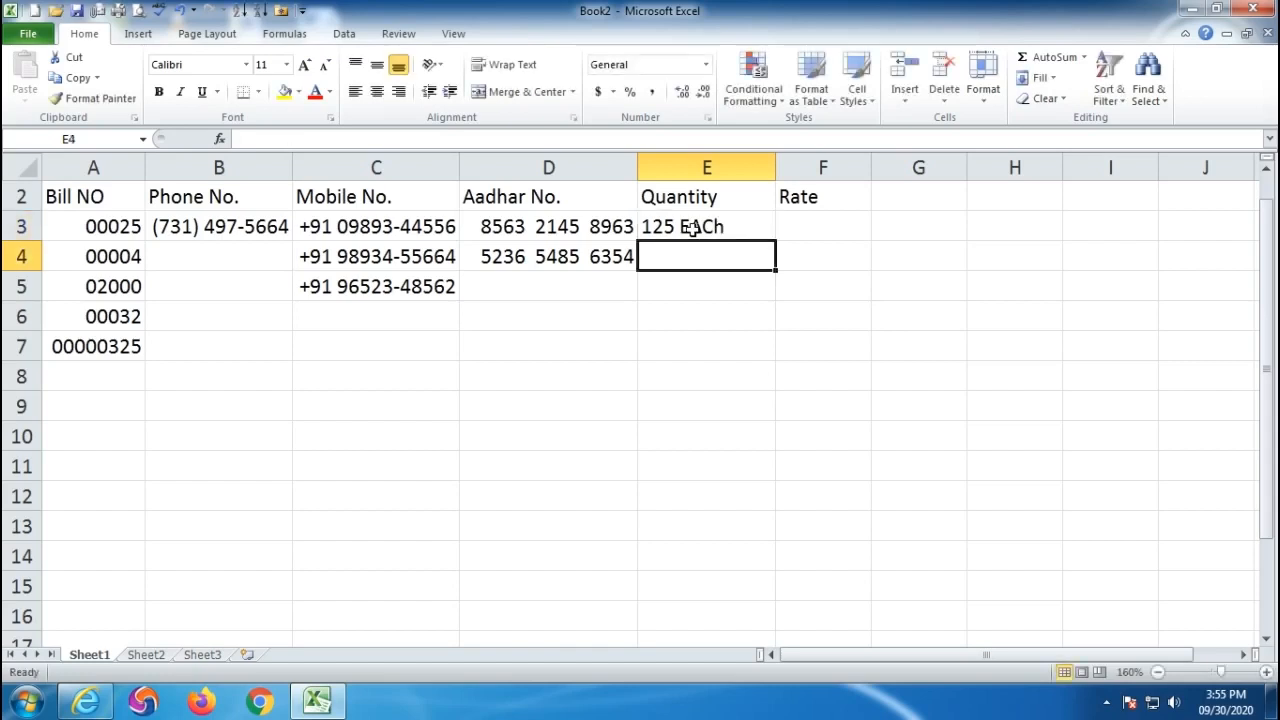
click(693, 228)
double_click(718, 228)
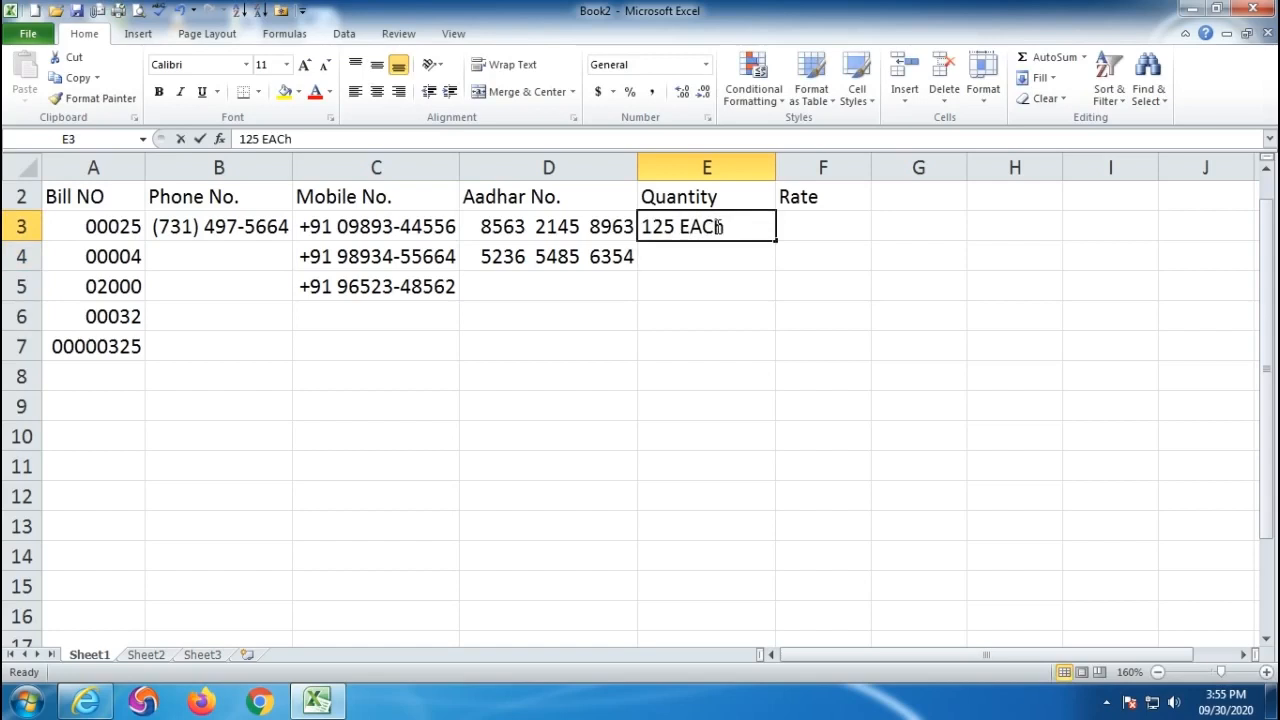
drag(731, 226, 684, 226)
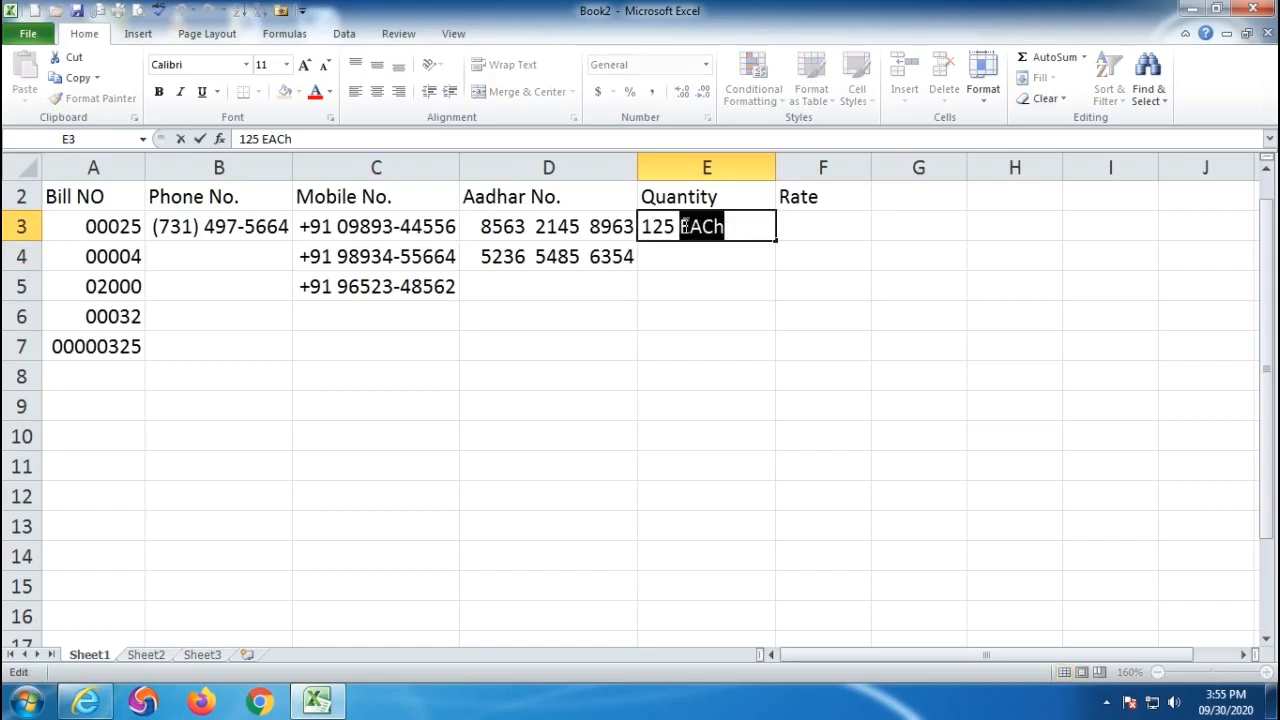
text(KG)
key(Return)
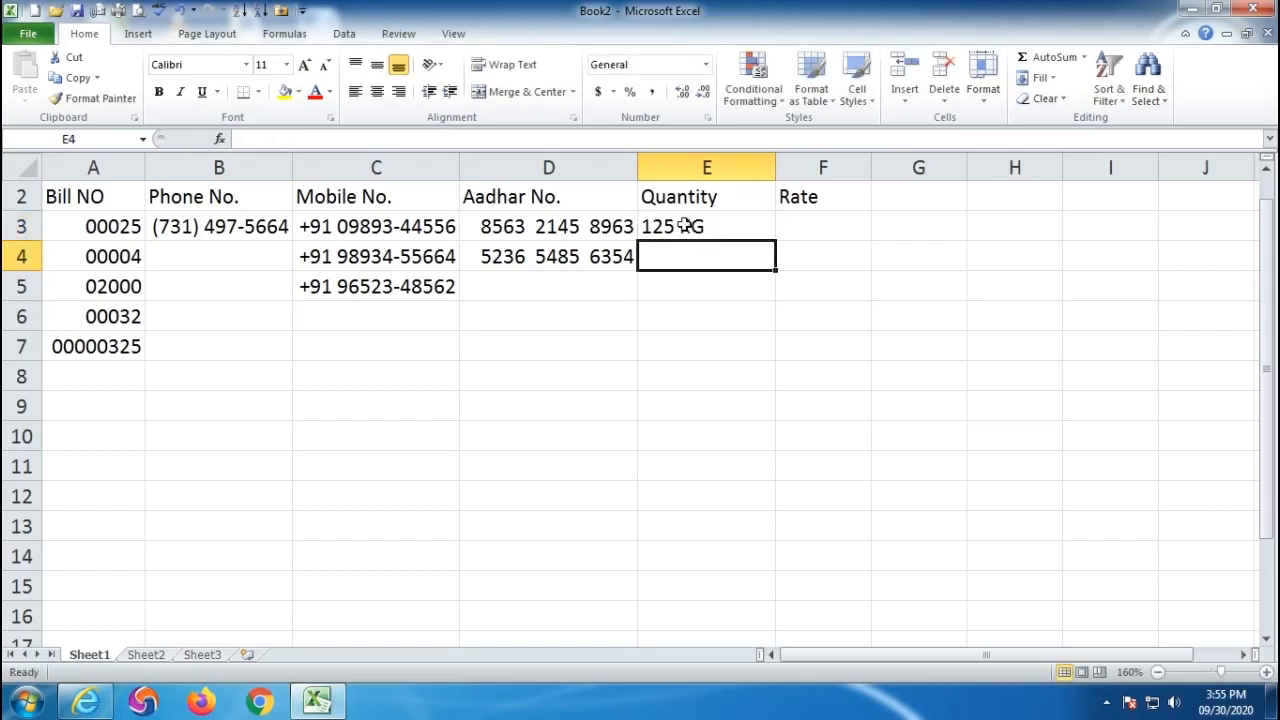
- Enter 50 and 20 in E4:E5, then clear the Quantity cells E3:E9
click(717, 336)
drag(686, 229, 701, 399)
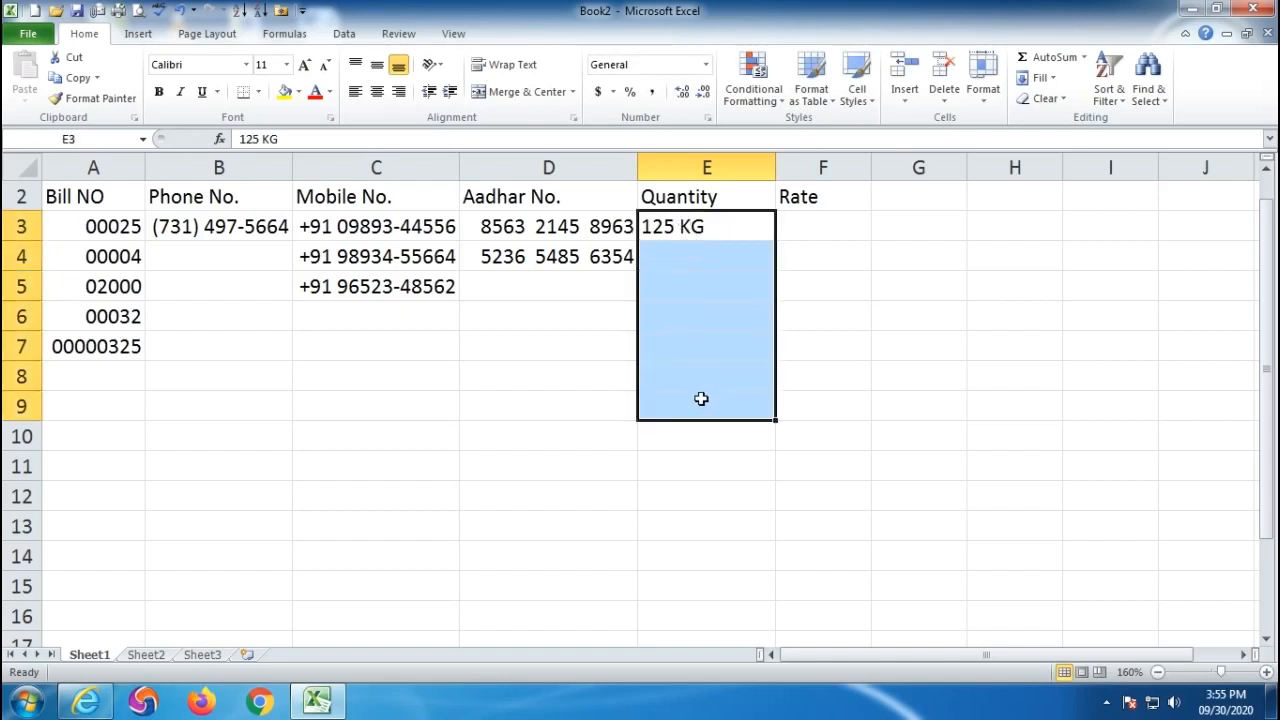
click(682, 258)
text(50)
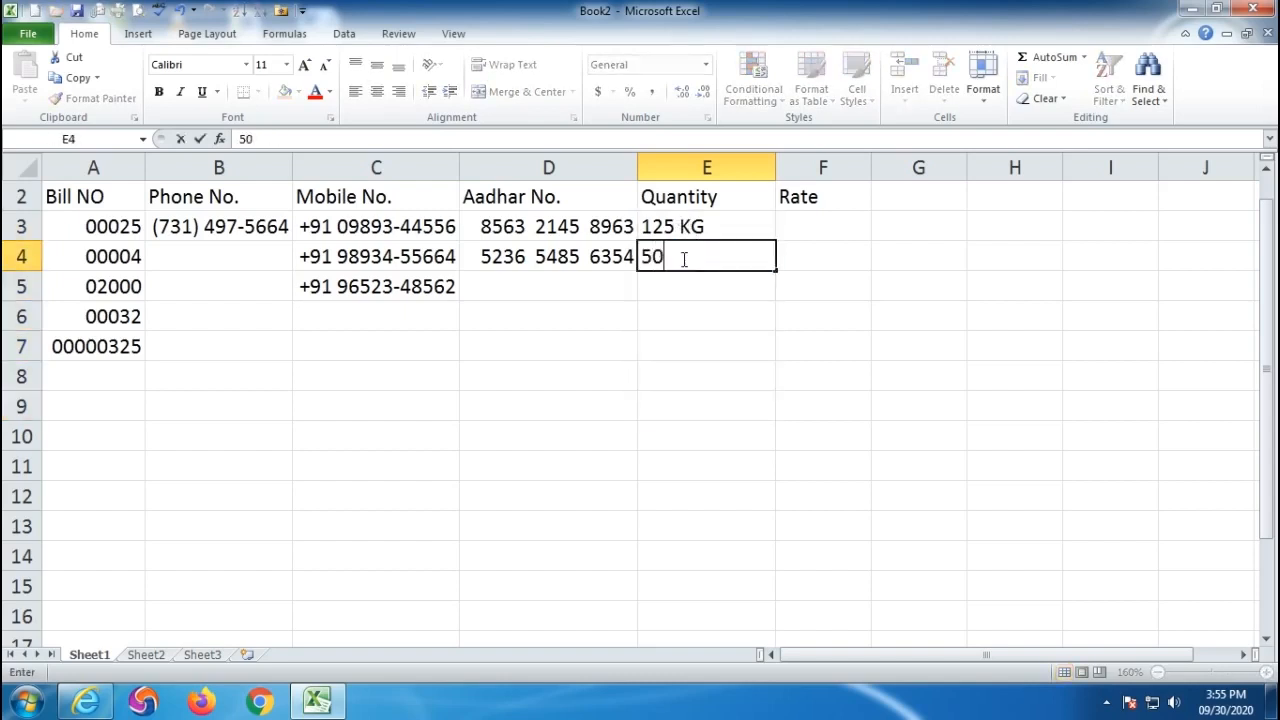
key(Return)
text(20)
key(Return)
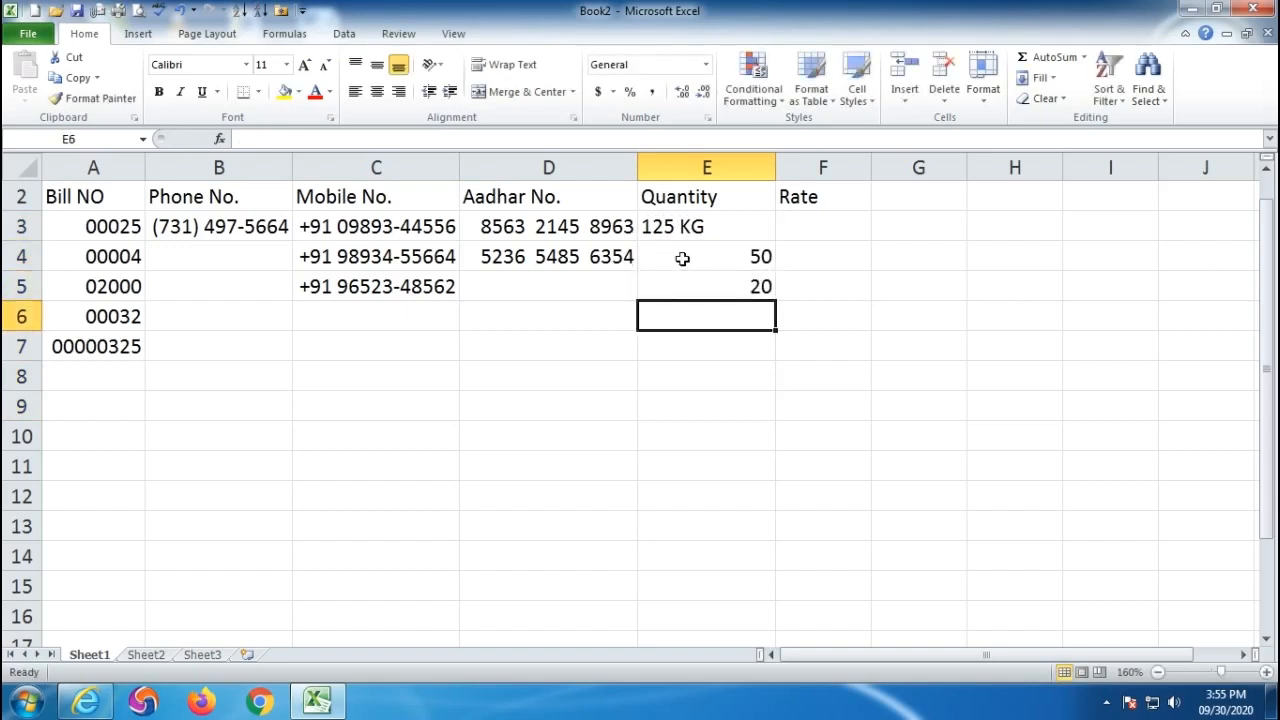
drag(700, 238, 724, 393)
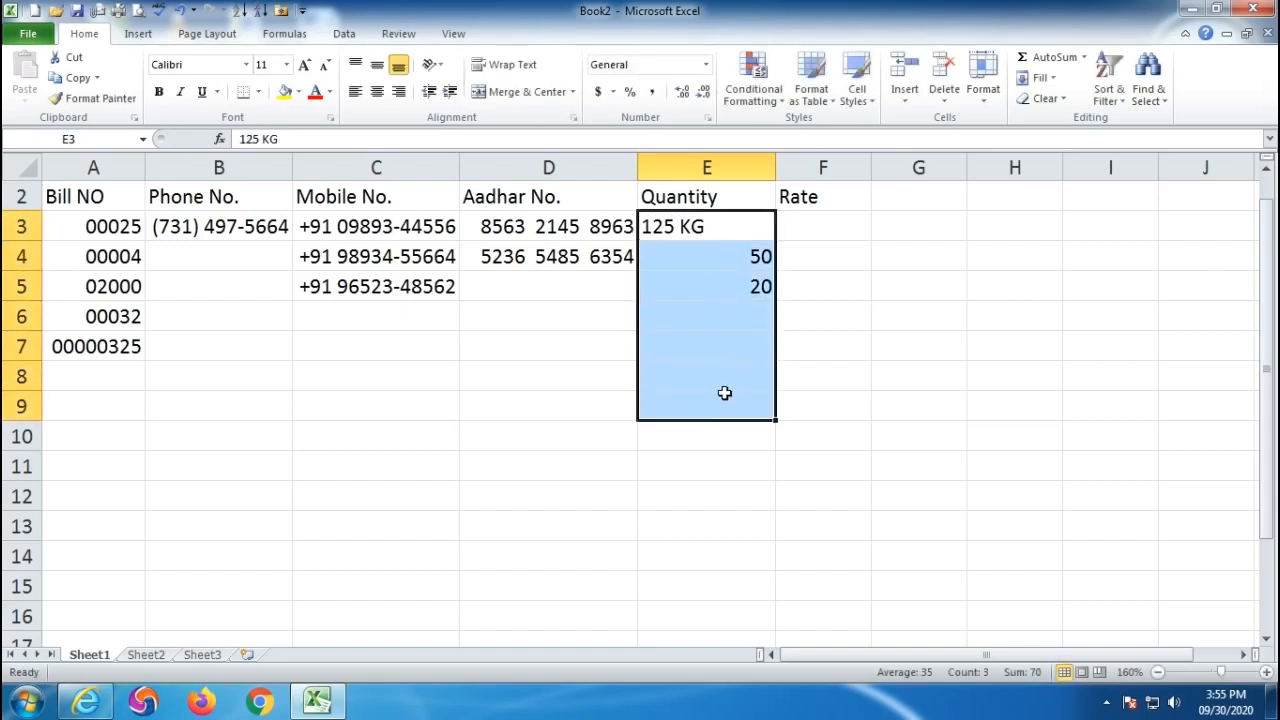
key(Delete)
click(977, 477)
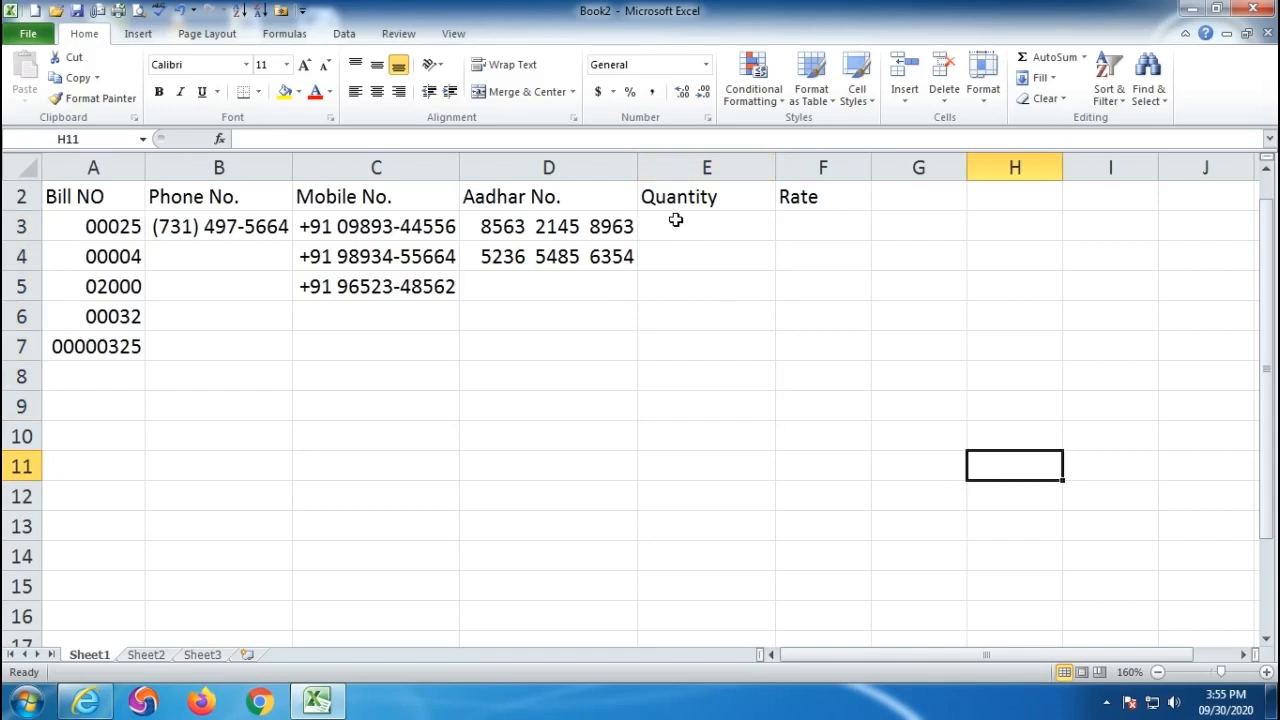
- Give Quantity cells E3:E13 the custom number format 0" KG"
drag(676, 221, 678, 520)
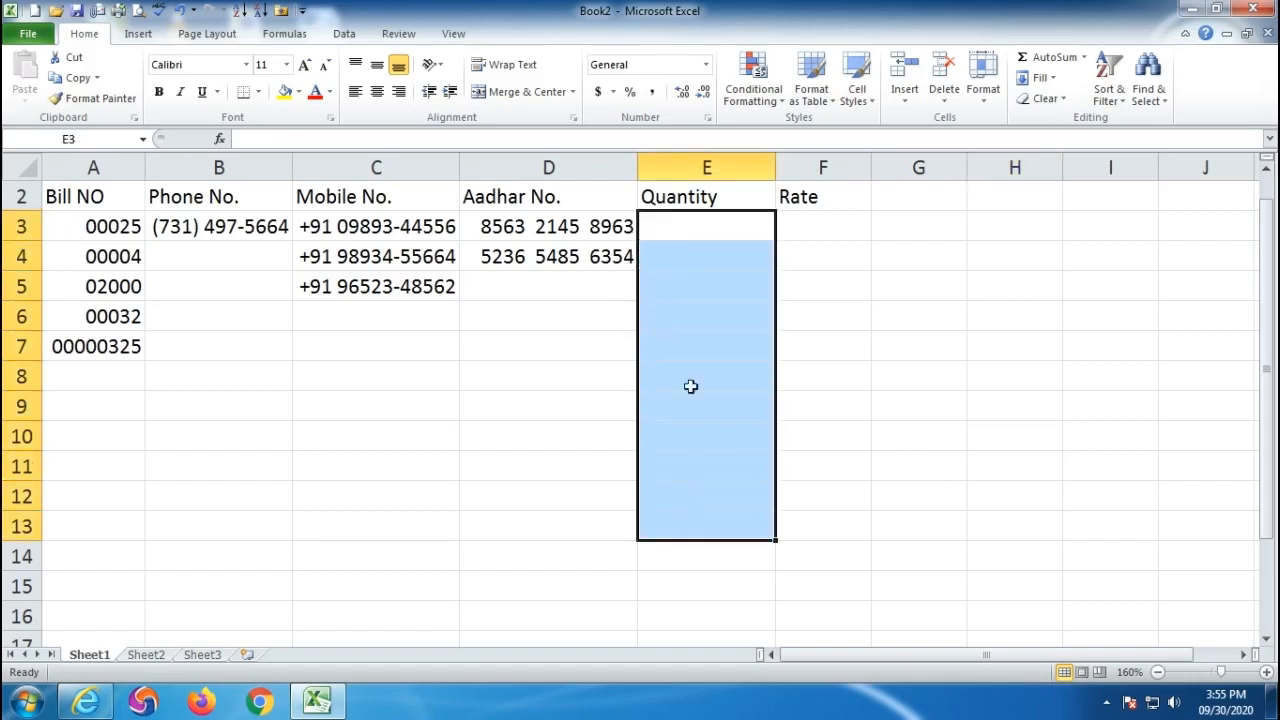
click(709, 120)
drag(718, 114, 187, 90)
click(127, 298)
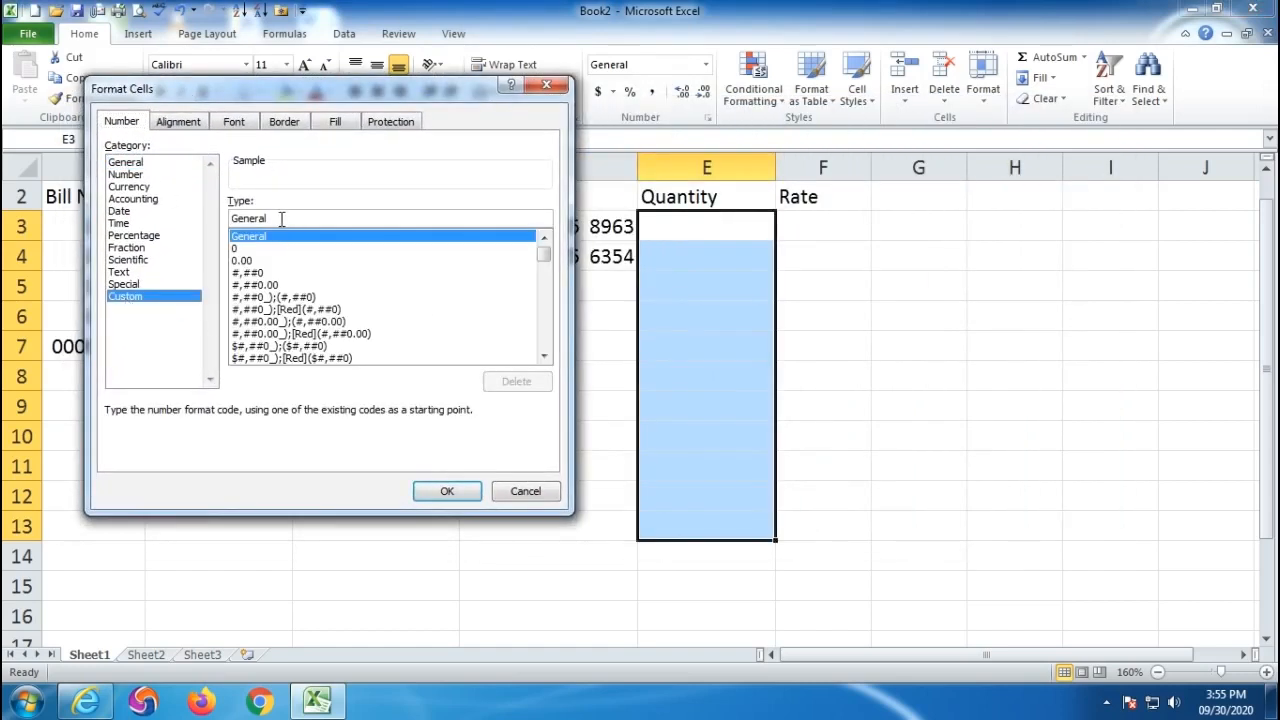
drag(297, 217, 200, 210)
text(0)
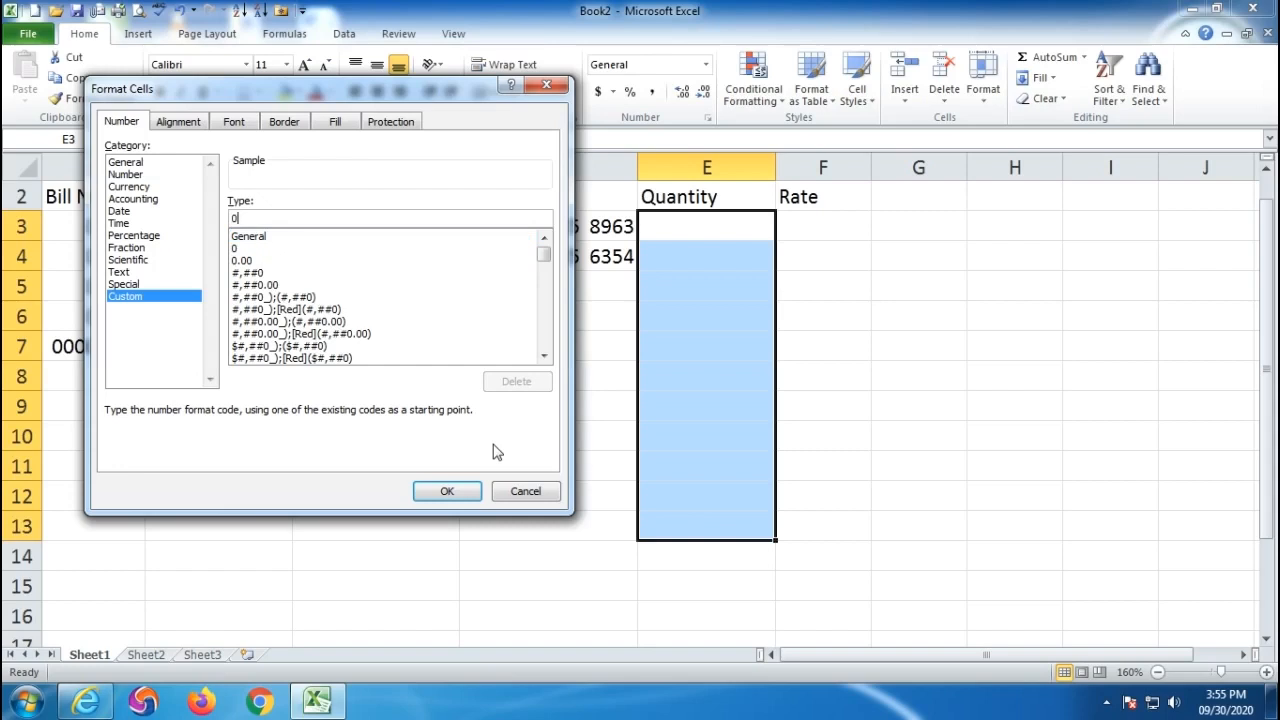
text(")
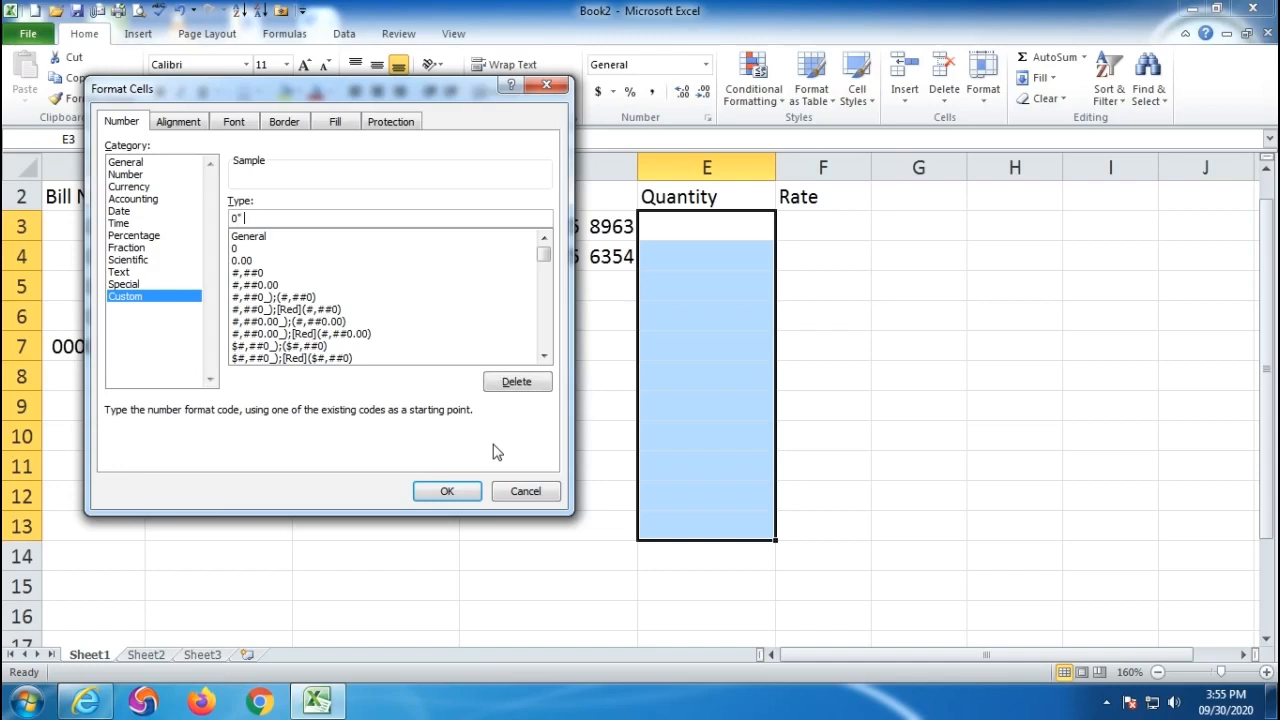
text( KG)
click(446, 491)
- Enter quantities 12, 25, 42, 62 and 64 in E3:E7
click(679, 225)
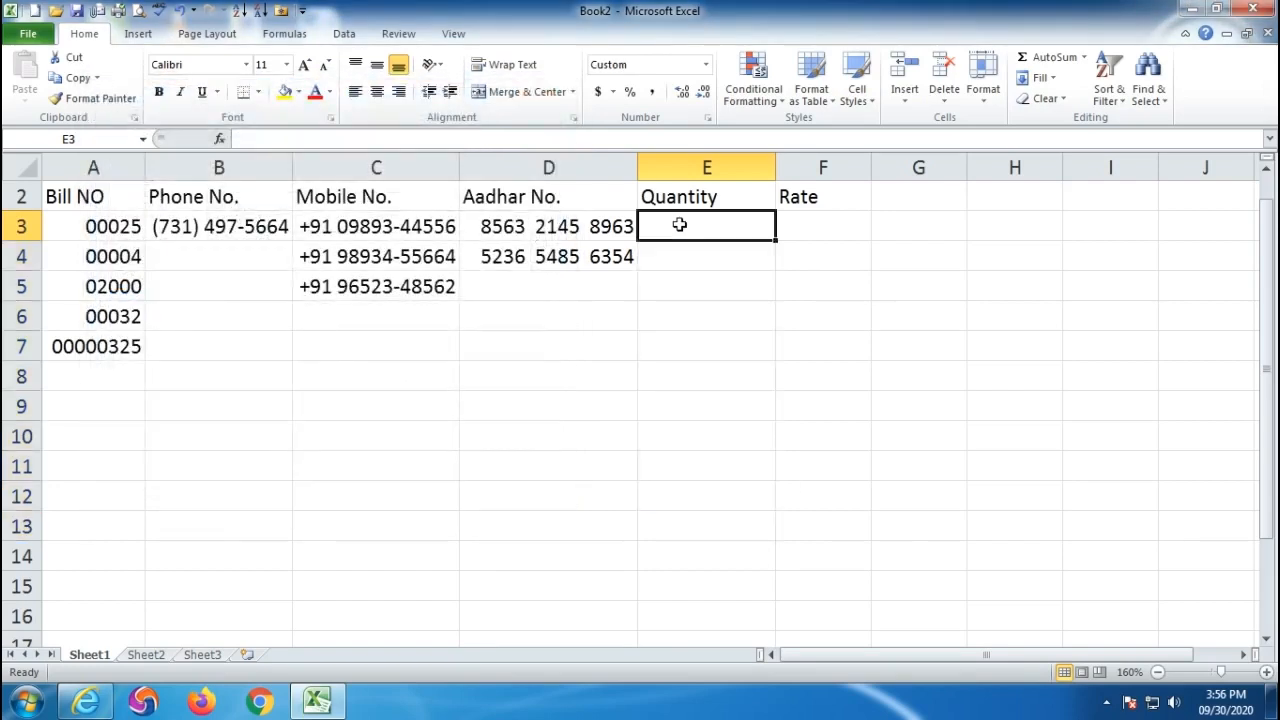
text(12)
key(Return)
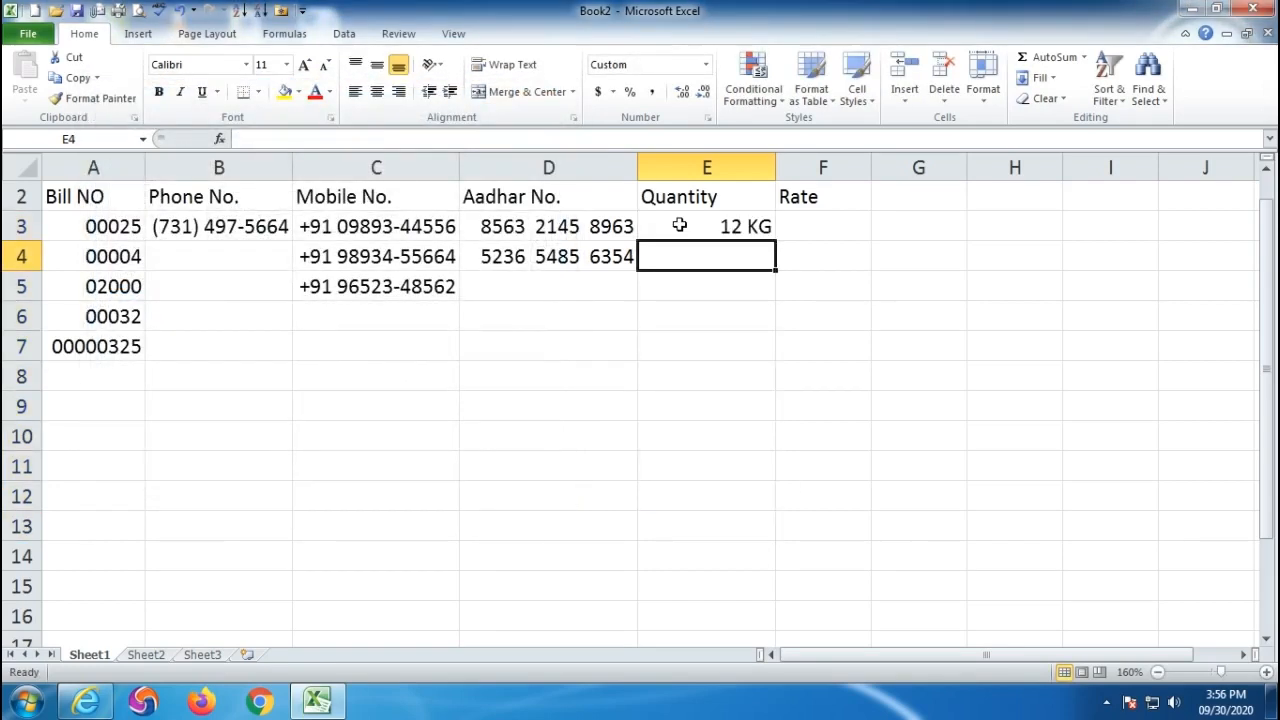
text(25)
key(Return)
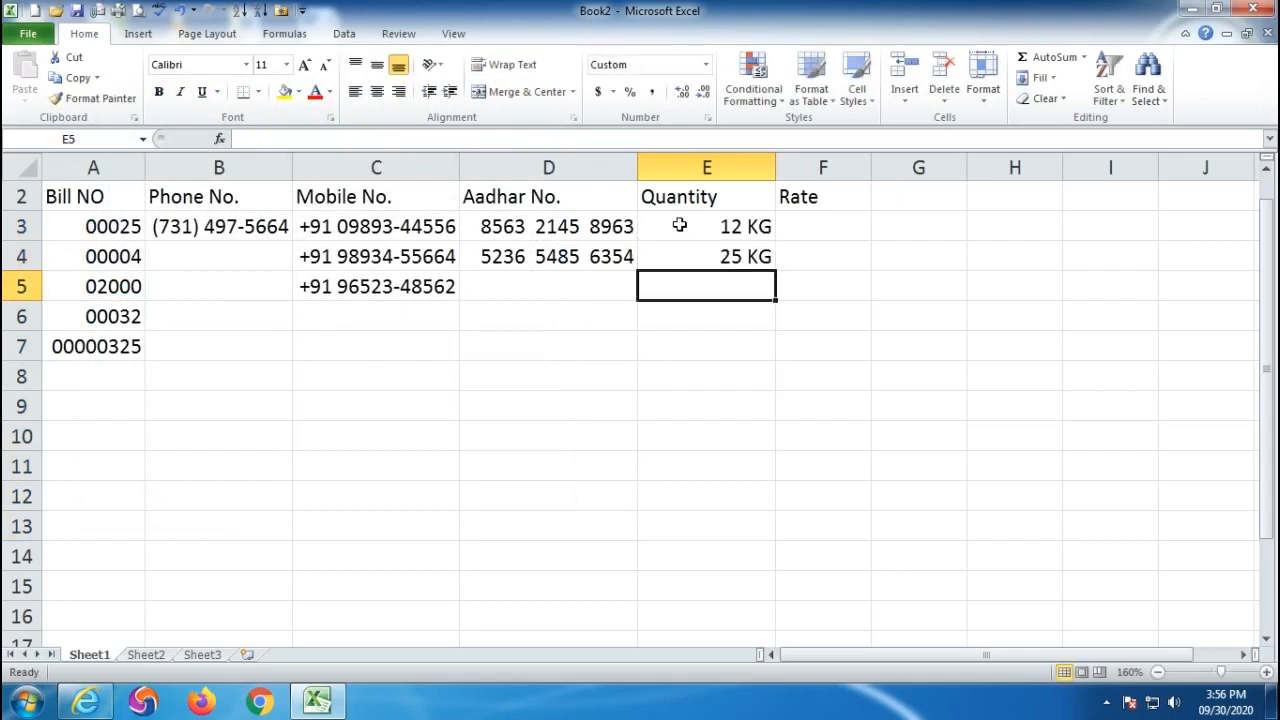
text(42)
key(Return)
text(62)
key(Return)
text(64)
key(Return)
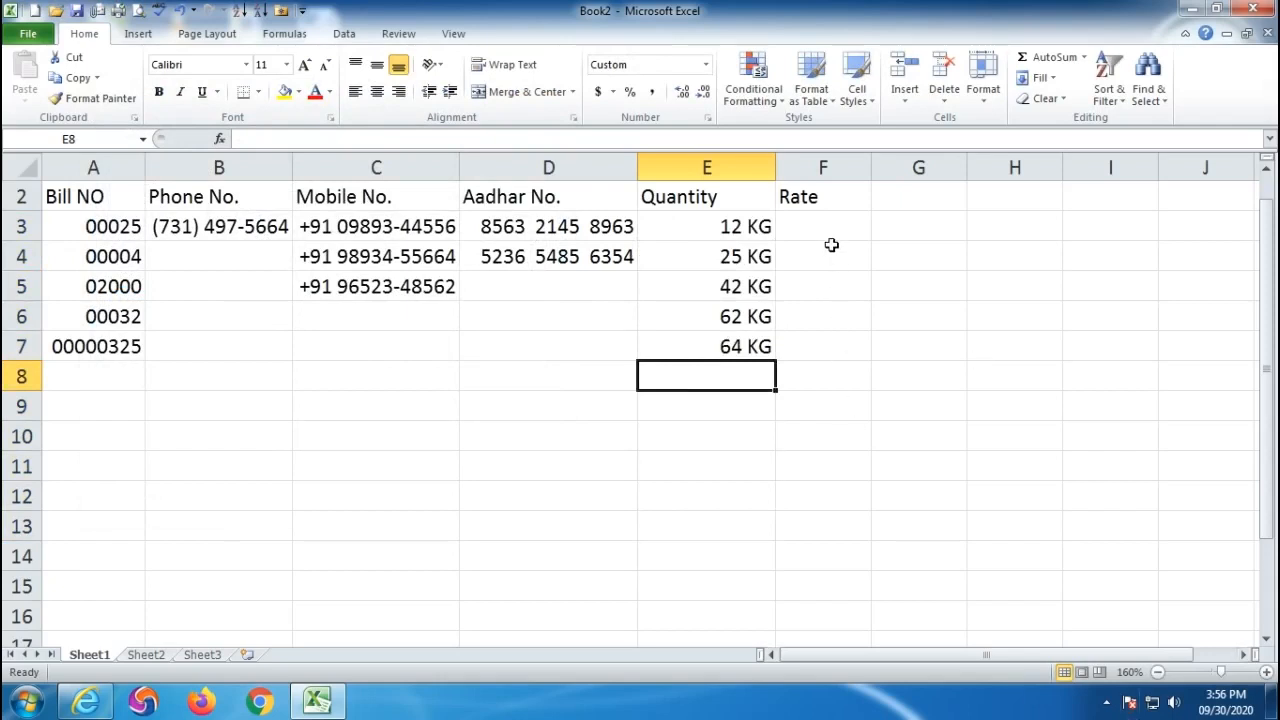
click(811, 221)
- Enter rate 250 in F3 and give F3:F12 the custom format 0"/-"
text(250)
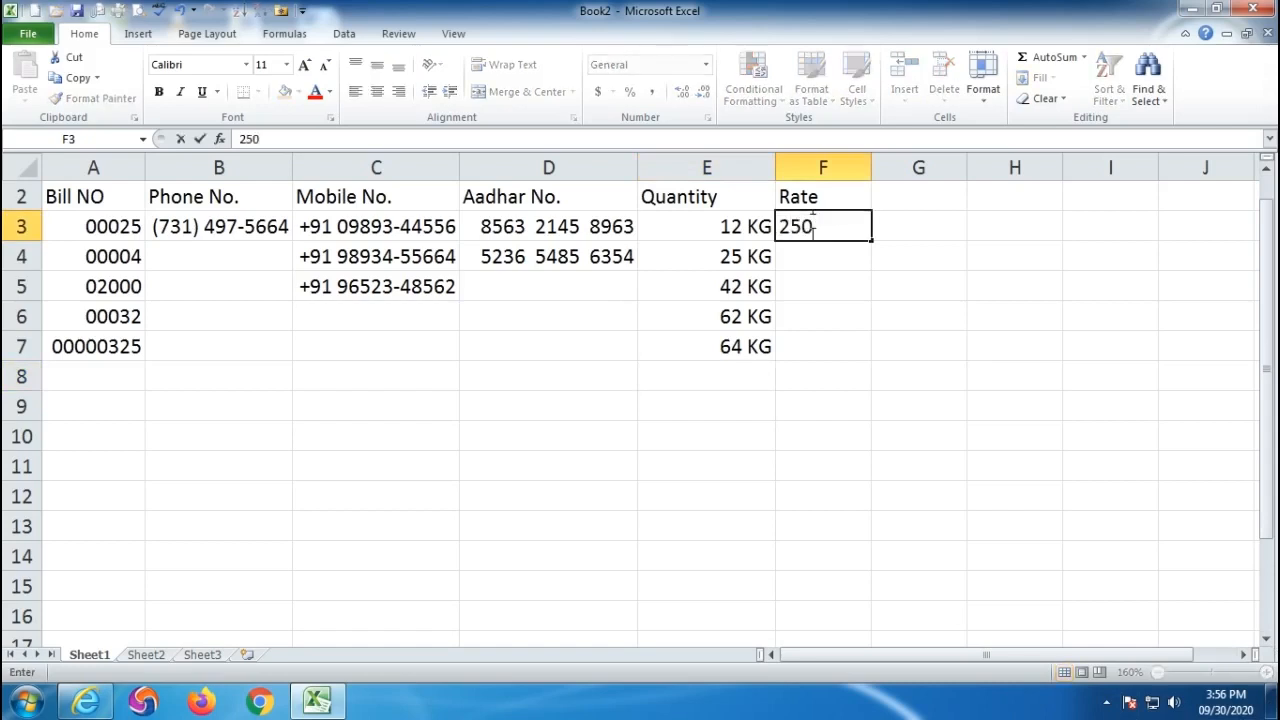
key(Return)
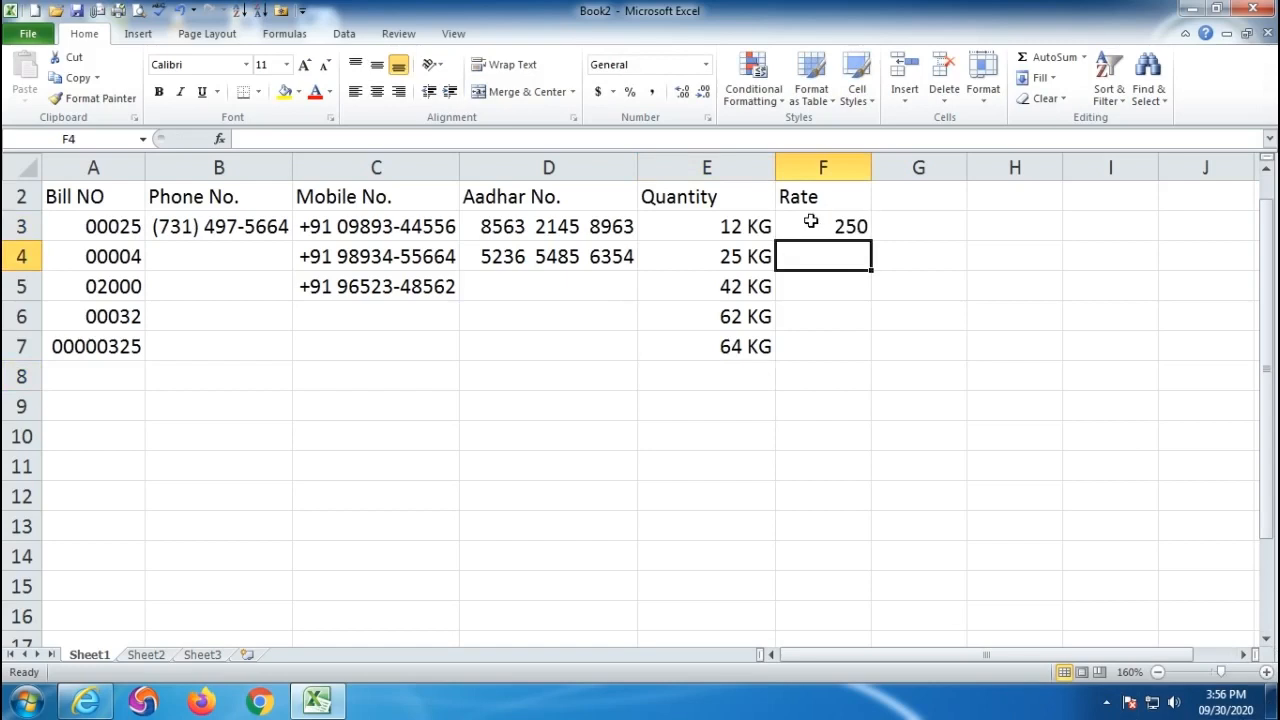
drag(811, 221, 815, 494)
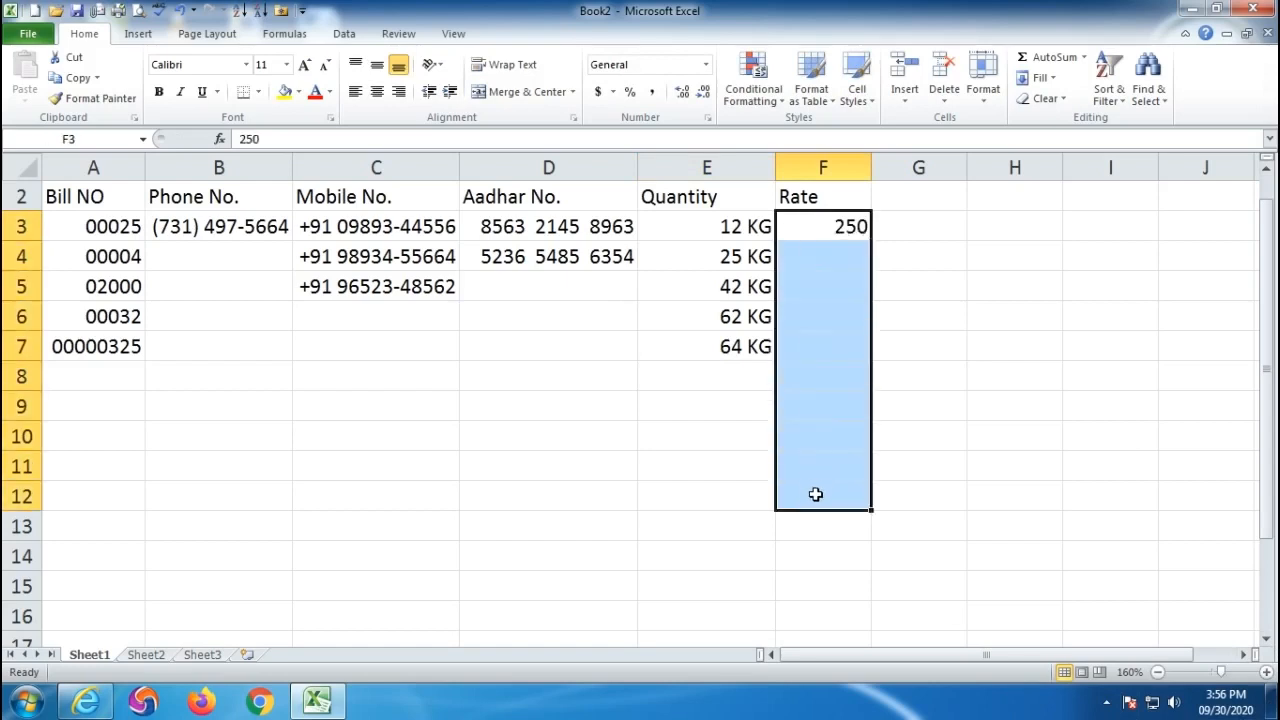
click(707, 118)
click(127, 297)
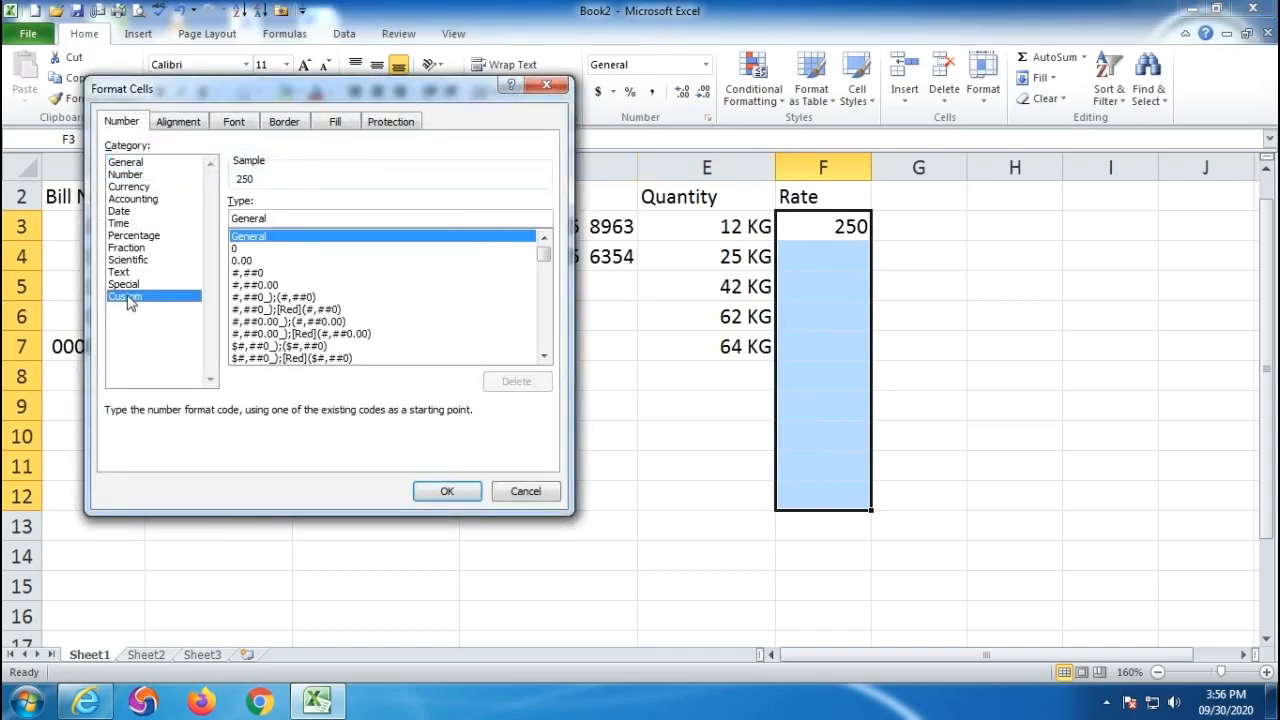
double_click(282, 218)
text(0)
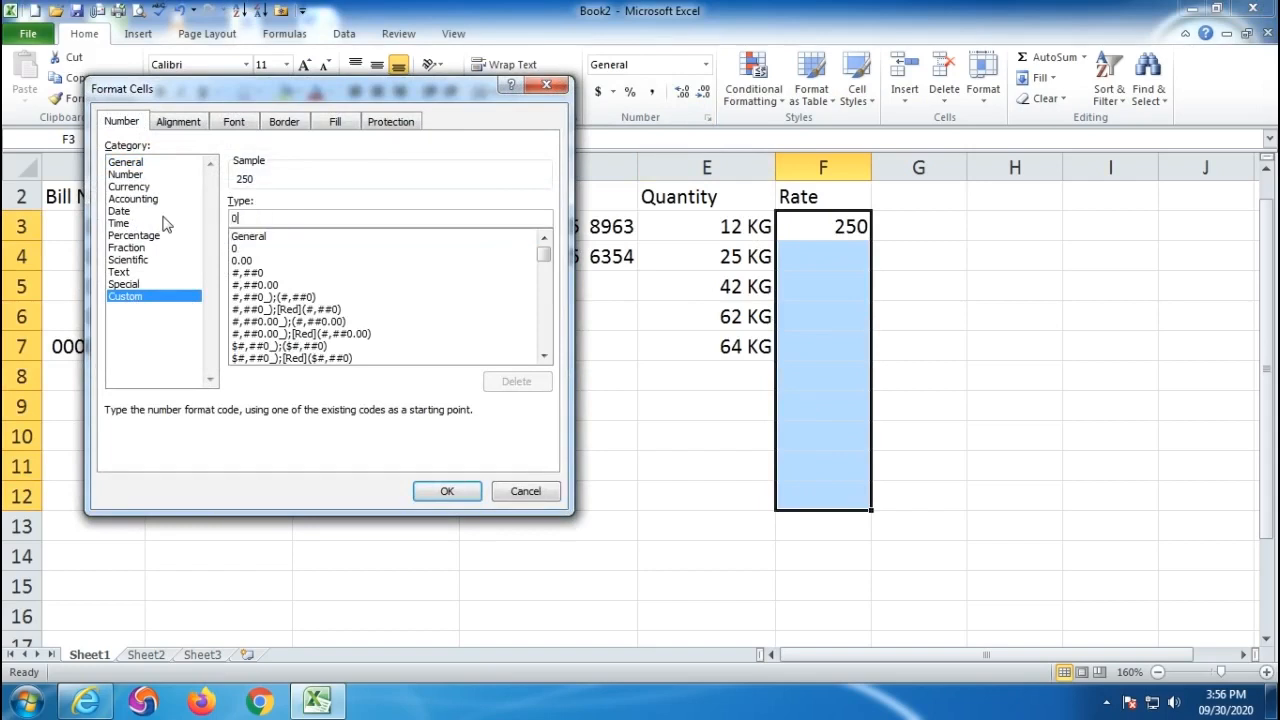
text(")
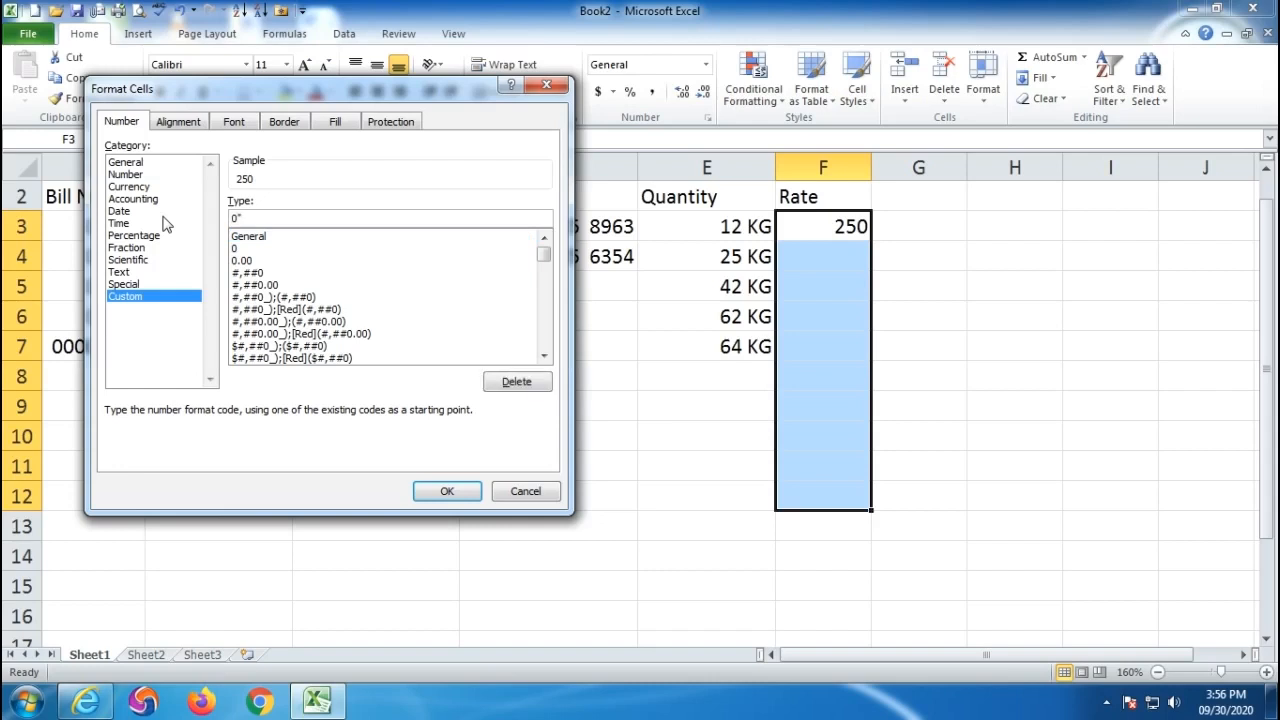
text(/-")
click(445, 500)
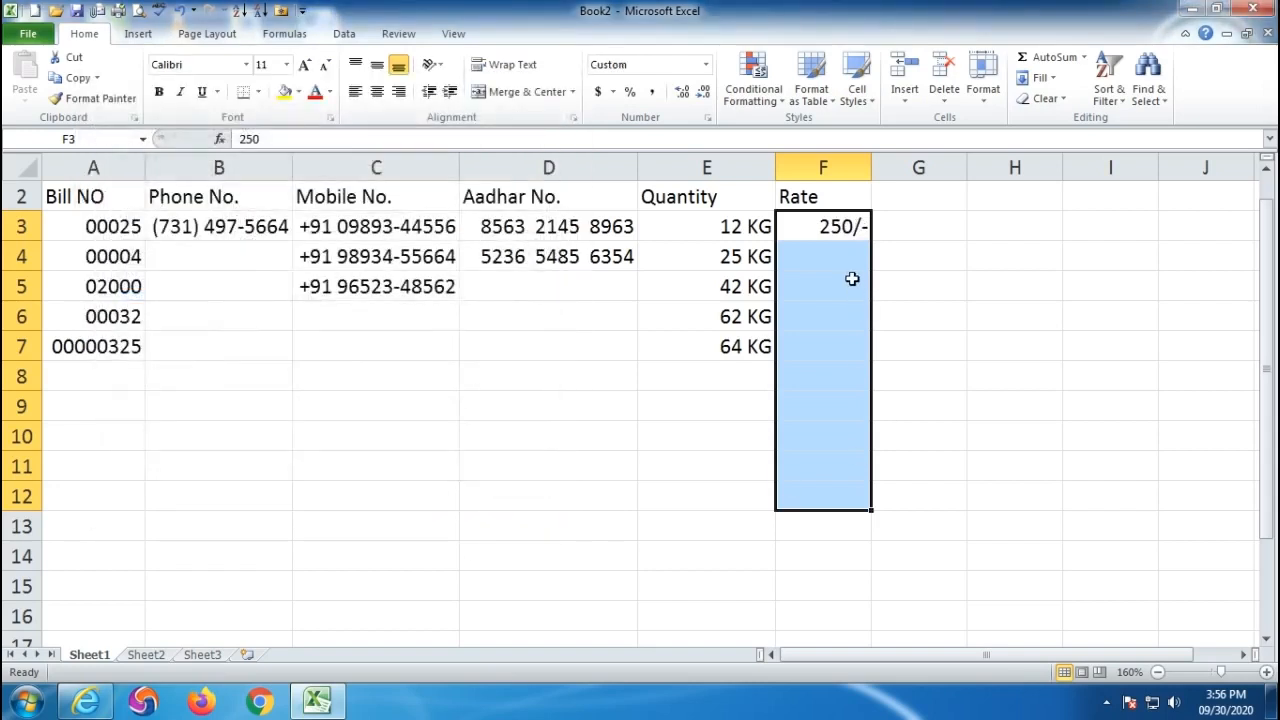
- Enter rates 200 and 300 in F4 and F5, then reselect F3:F12
click(829, 260)
text(200/-)
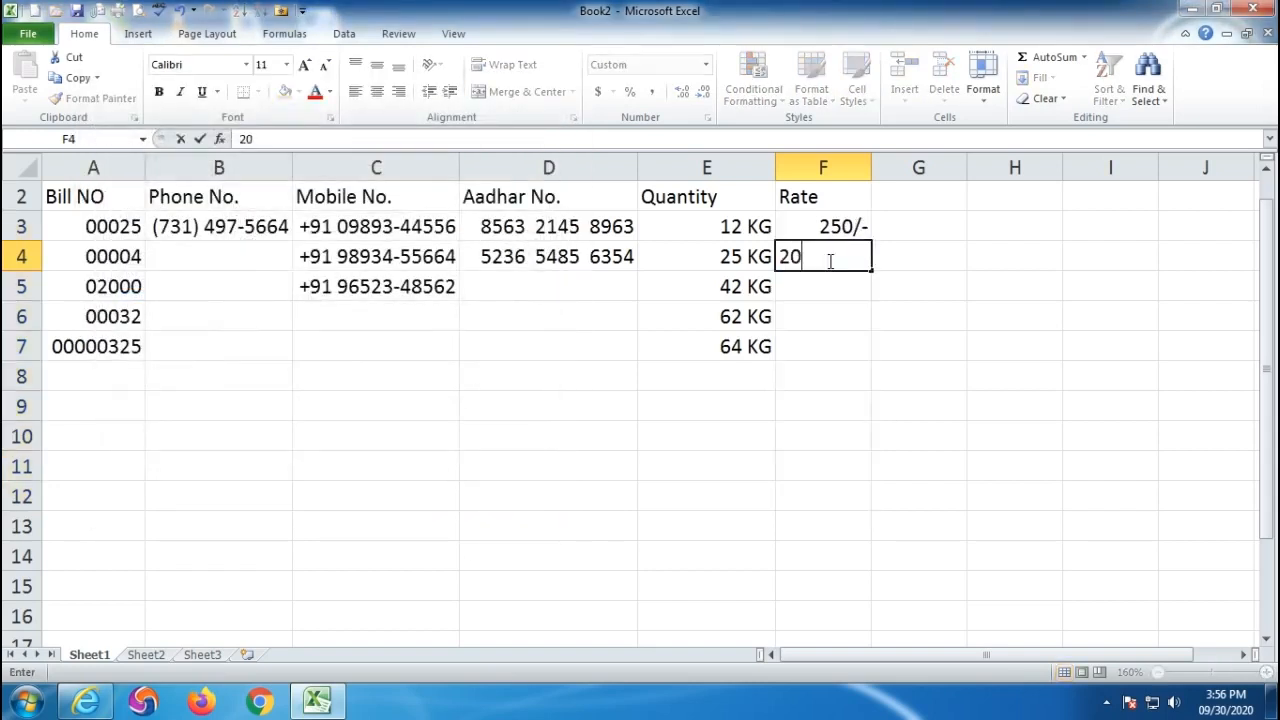
key(Return)
text(300)
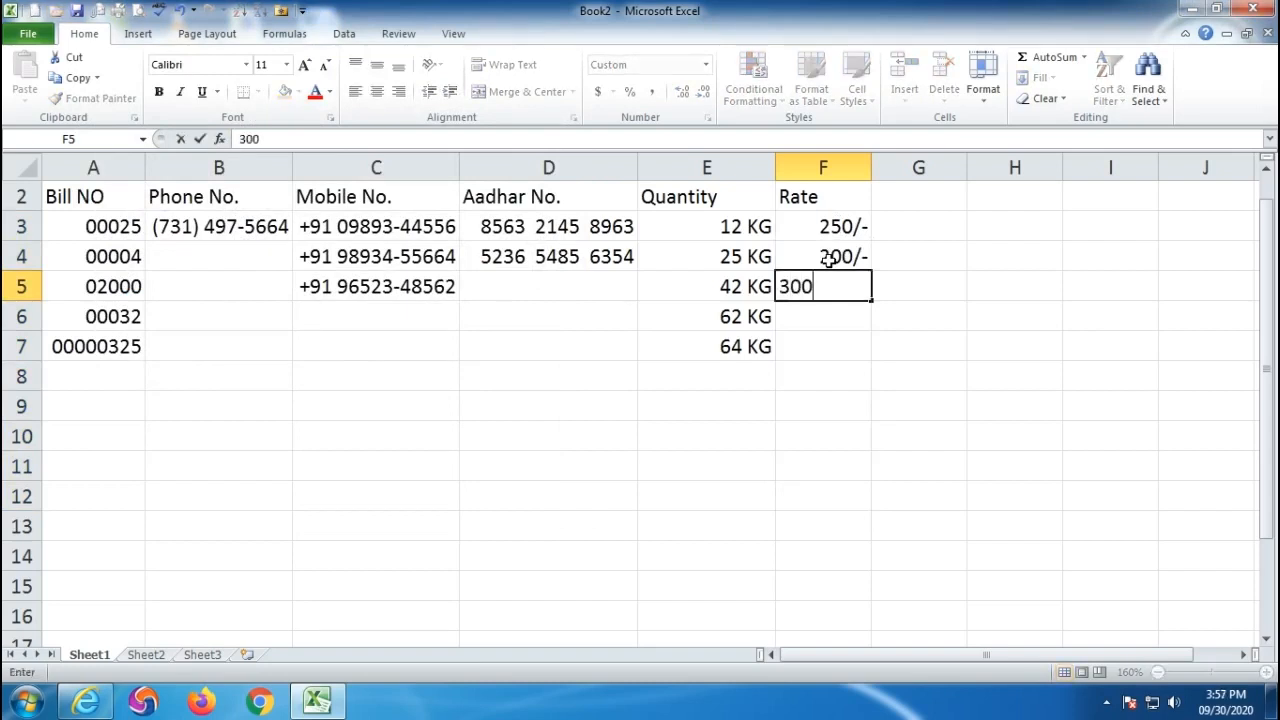
key(Return)
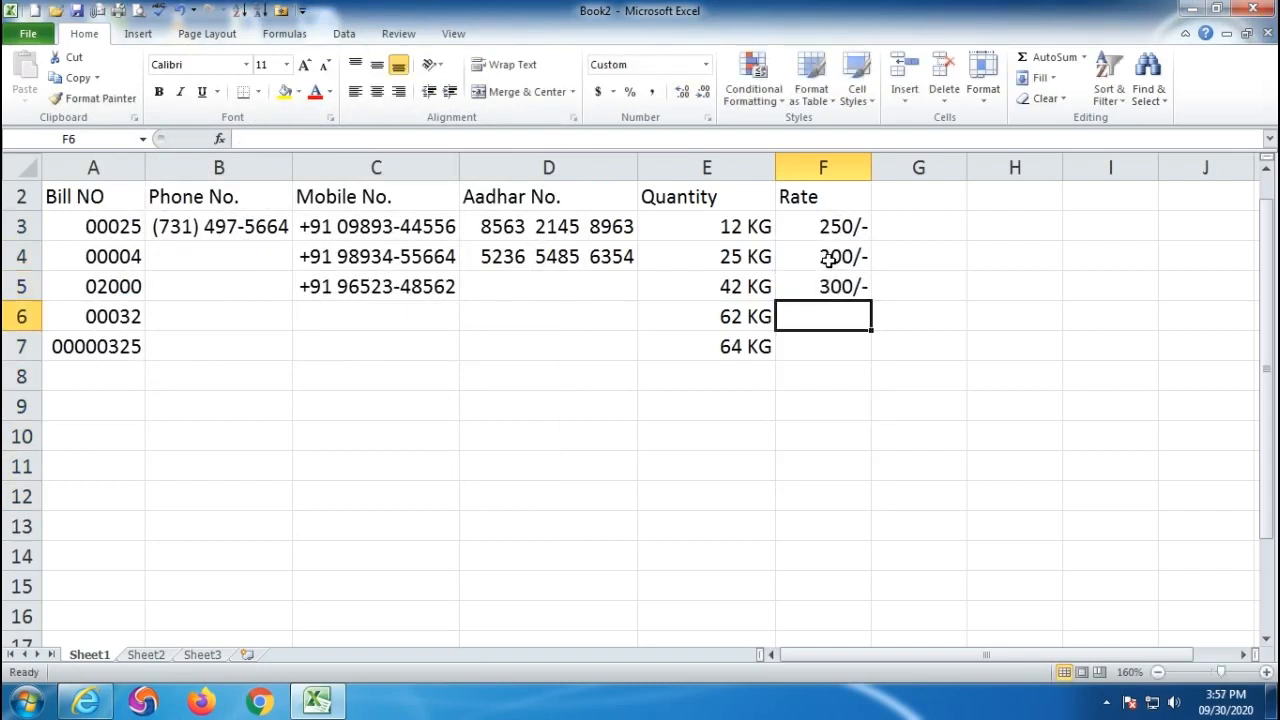
drag(820, 232, 814, 506)
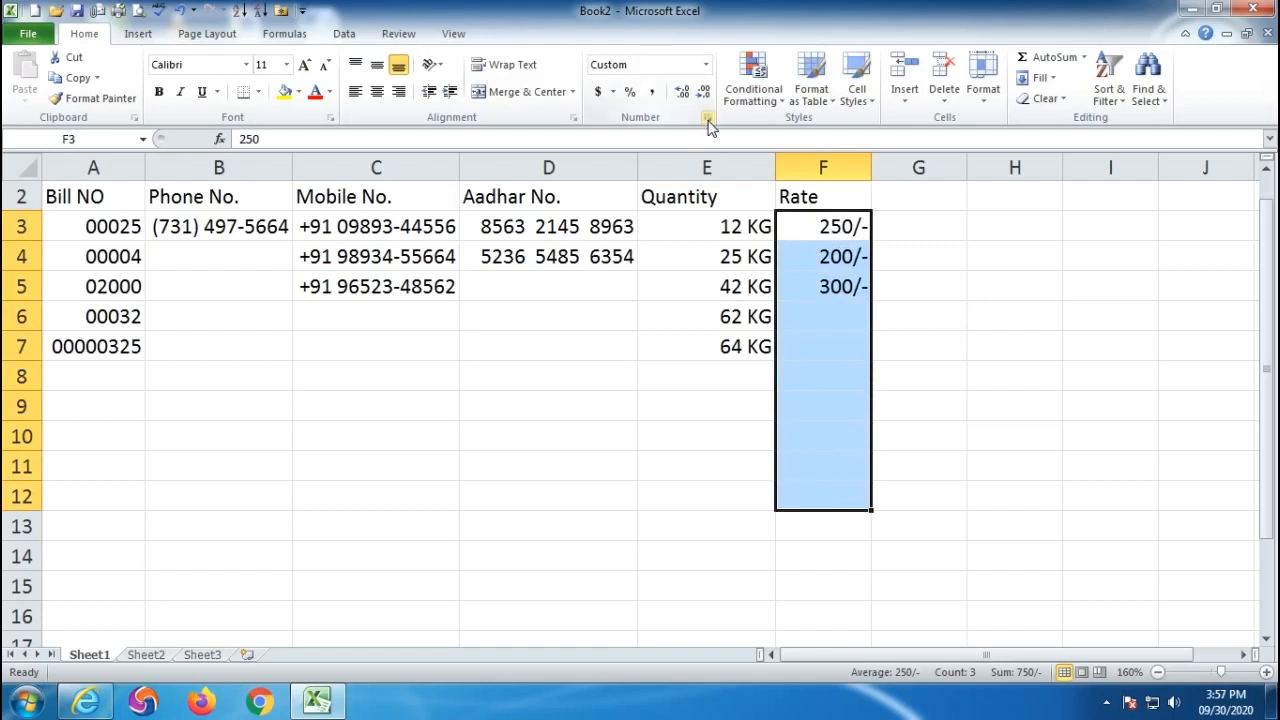
- Change the rate cells' custom number format to add an "Rs" prefix before the /- suffix
click(707, 119)
drag(270, 95, 345, 135)
drag(320, 257, 248, 252)
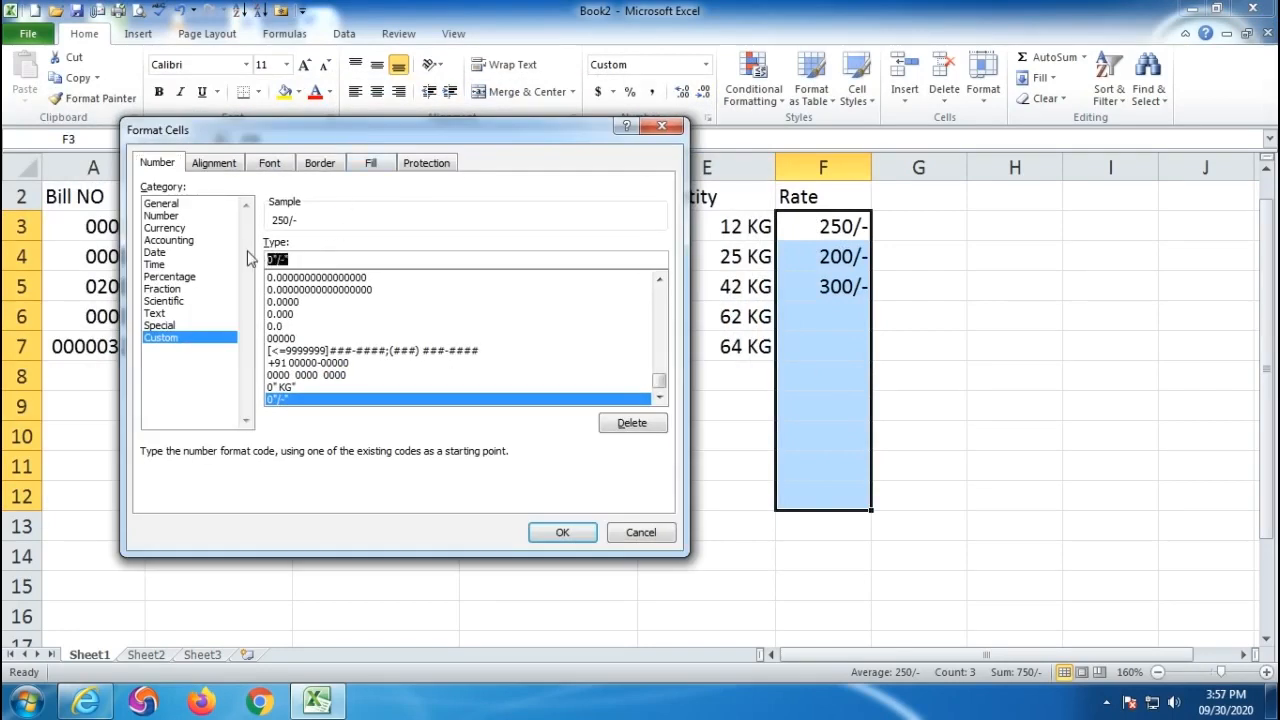
text("Rs)
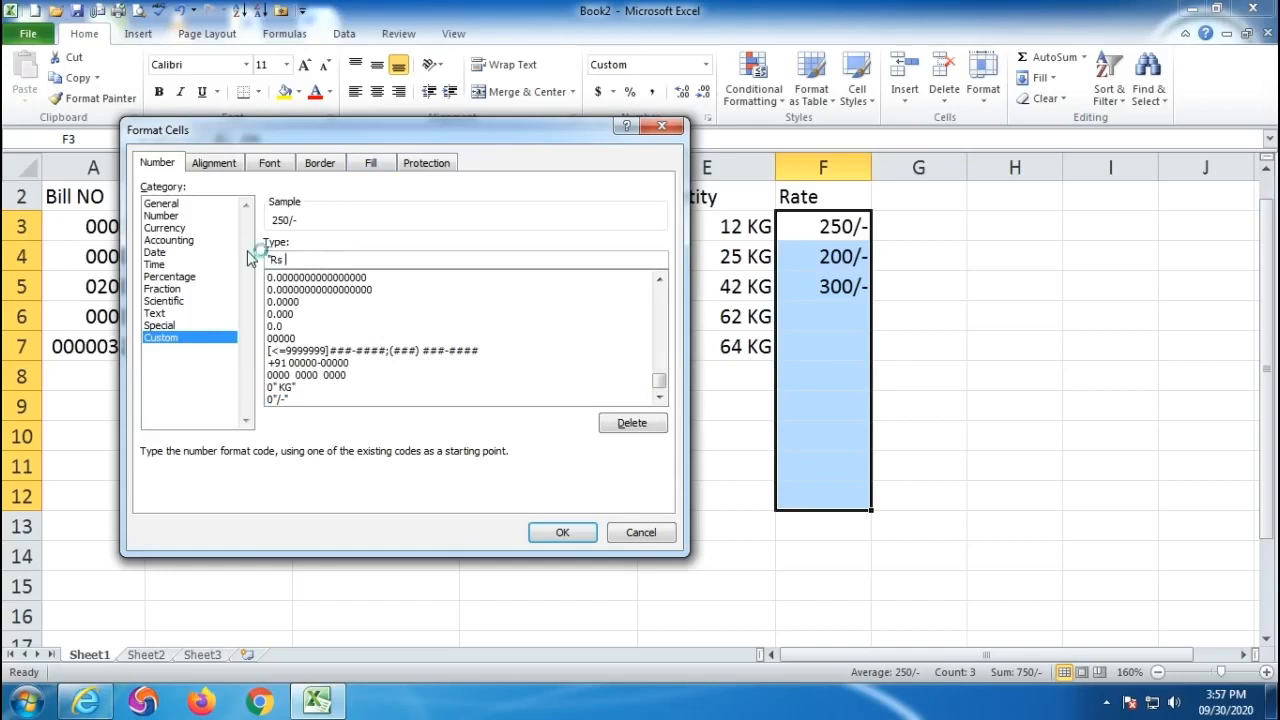
text("0"/-)
text(")
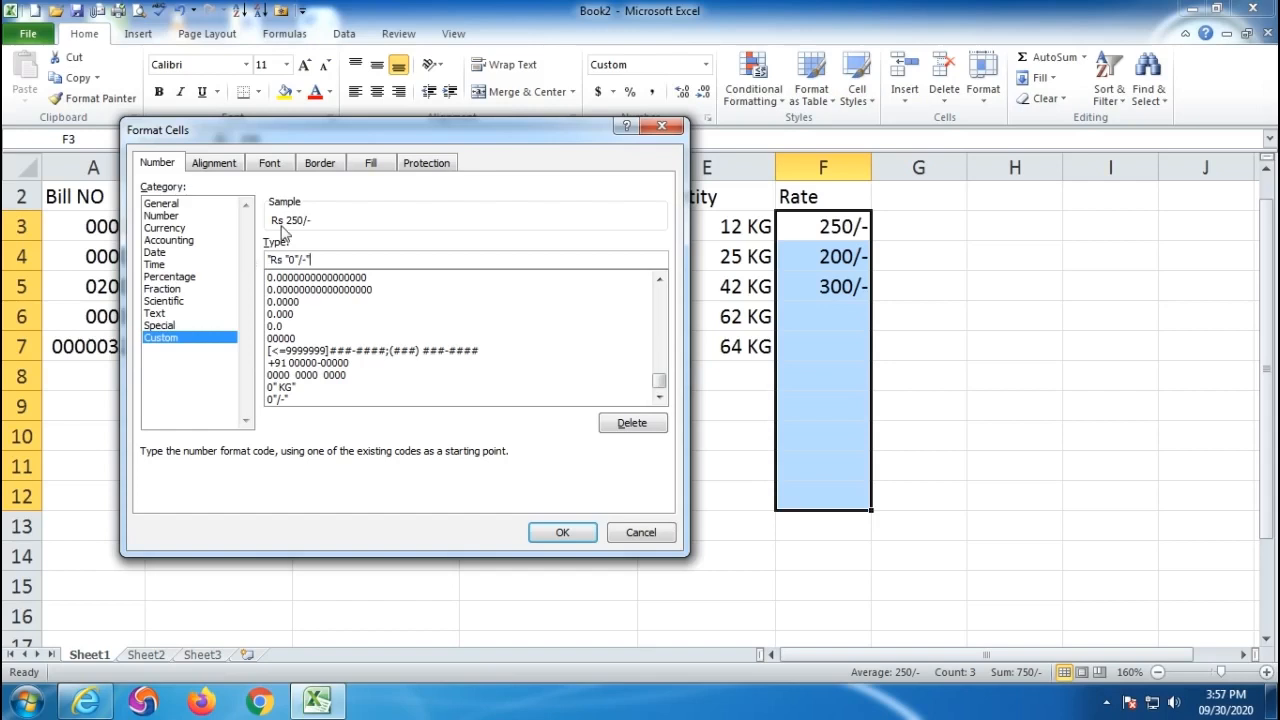
click(560, 532)
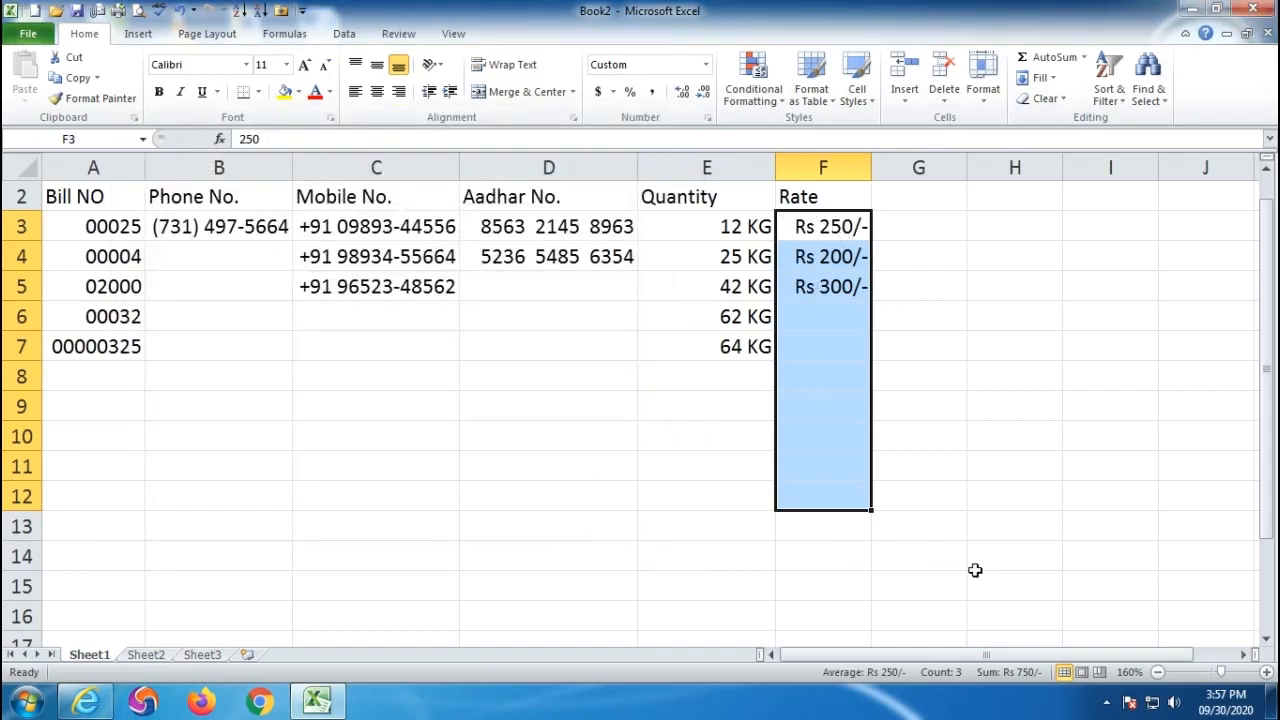
- Enter the rates 50, 5 and 6 in cells F6 to F8
click(828, 314)
text(50)
key(Return)
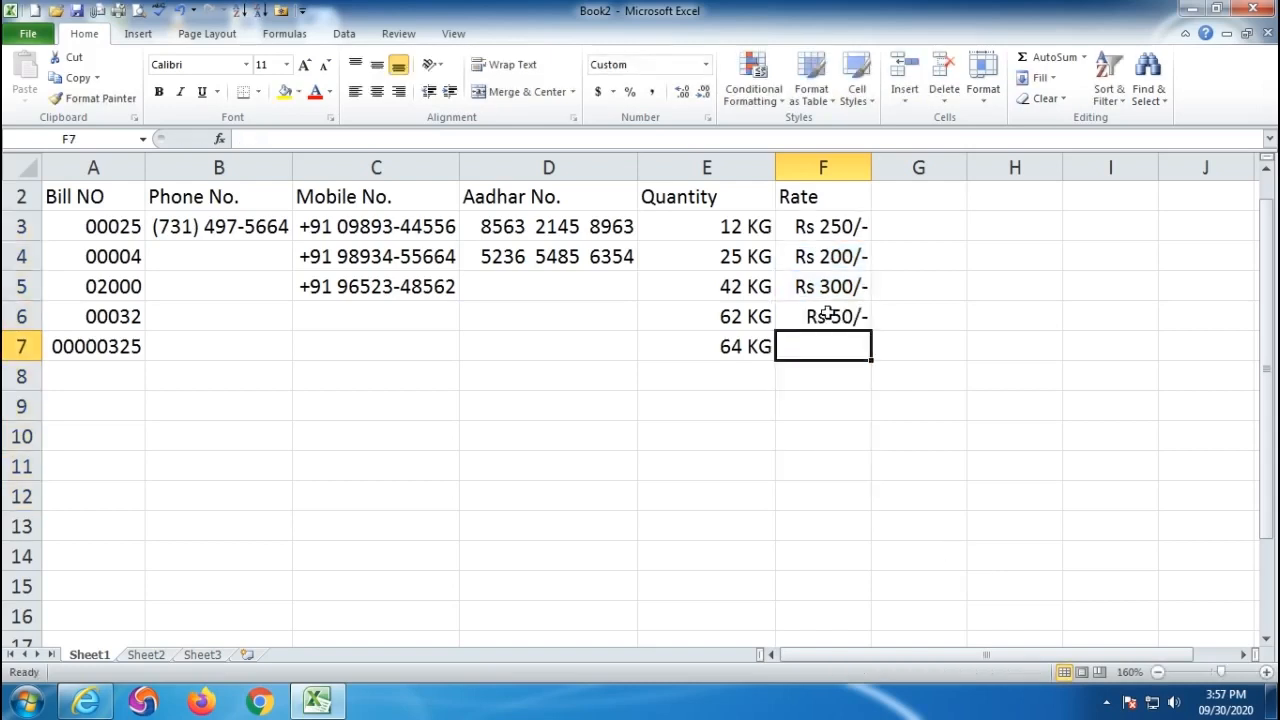
text(5)
key(Return)
text(6)
key(Return)
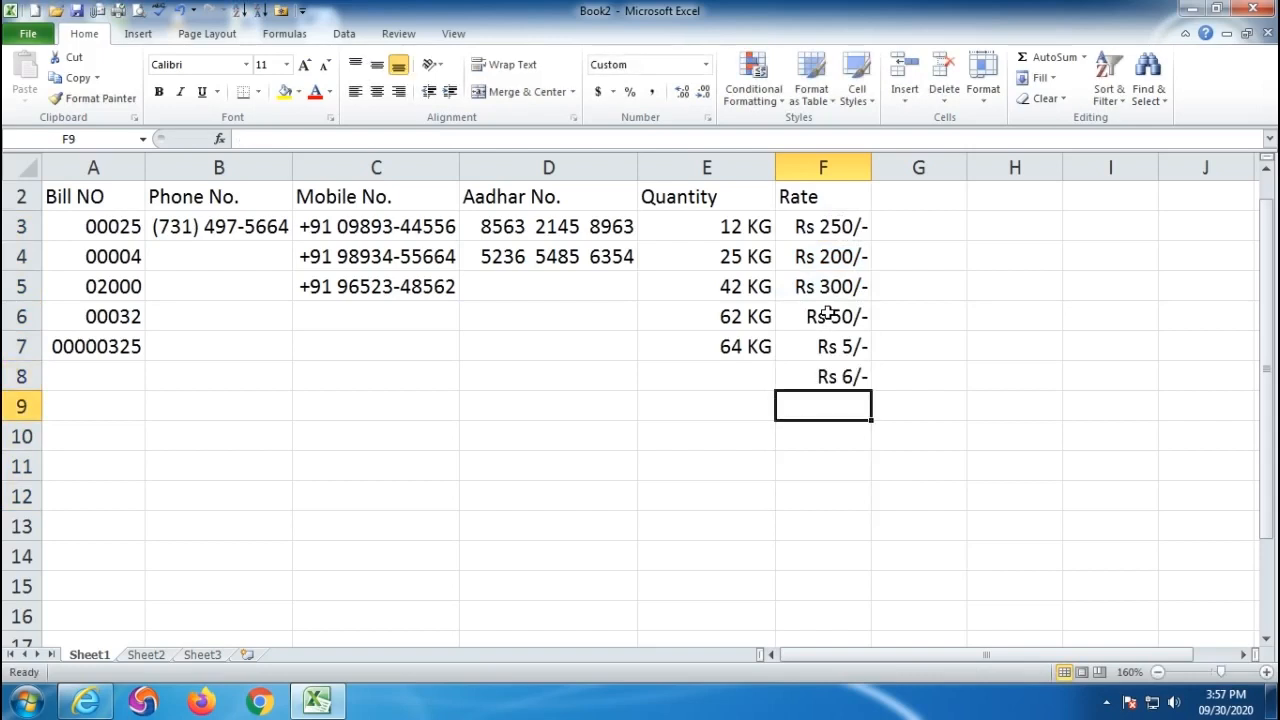
click(708, 119)
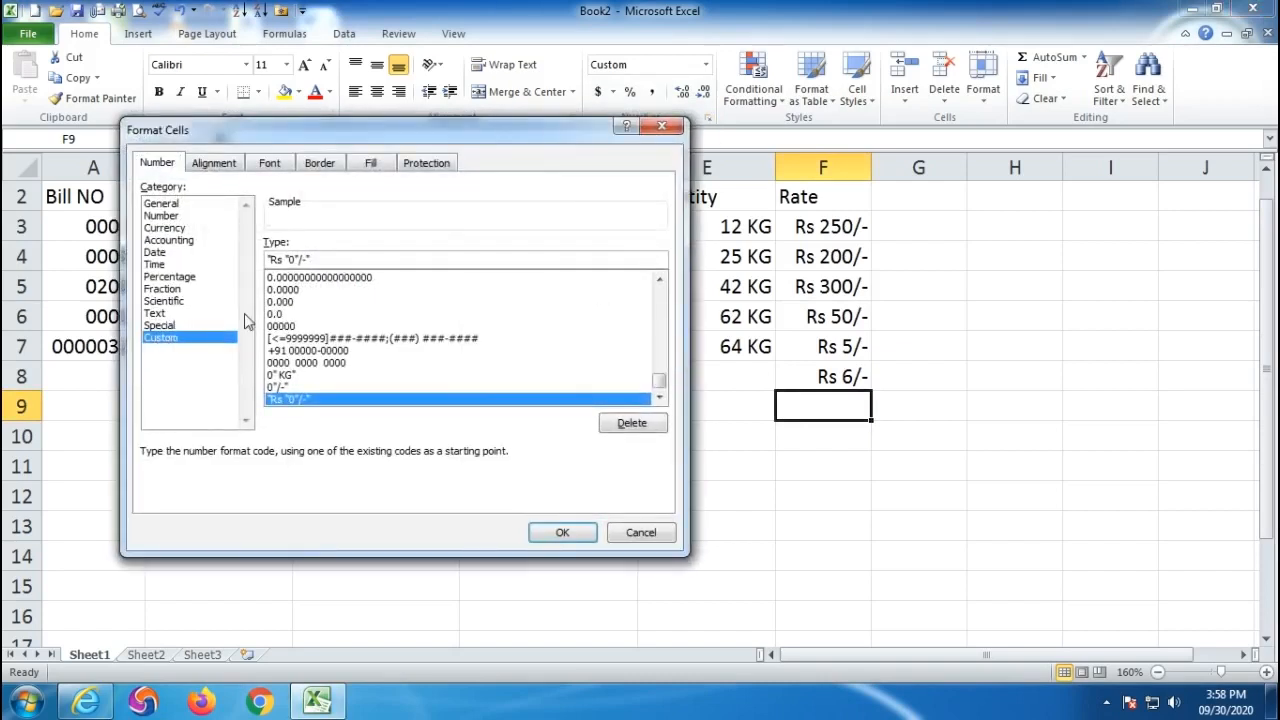
drag(330, 259, 265, 257)
mouse_move(659, 385)
mouse_down()
mouse_move(659, 295)
mouse_move(662, 385)
mouse_up()
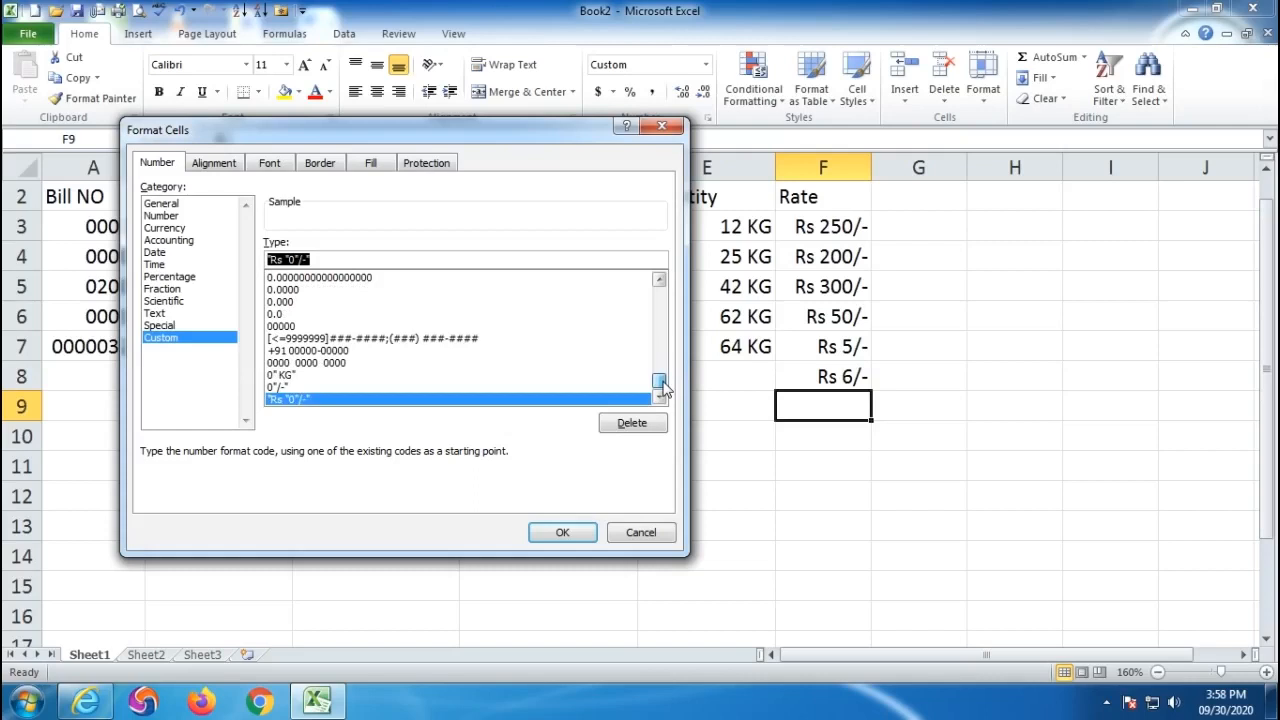
click(634, 533)
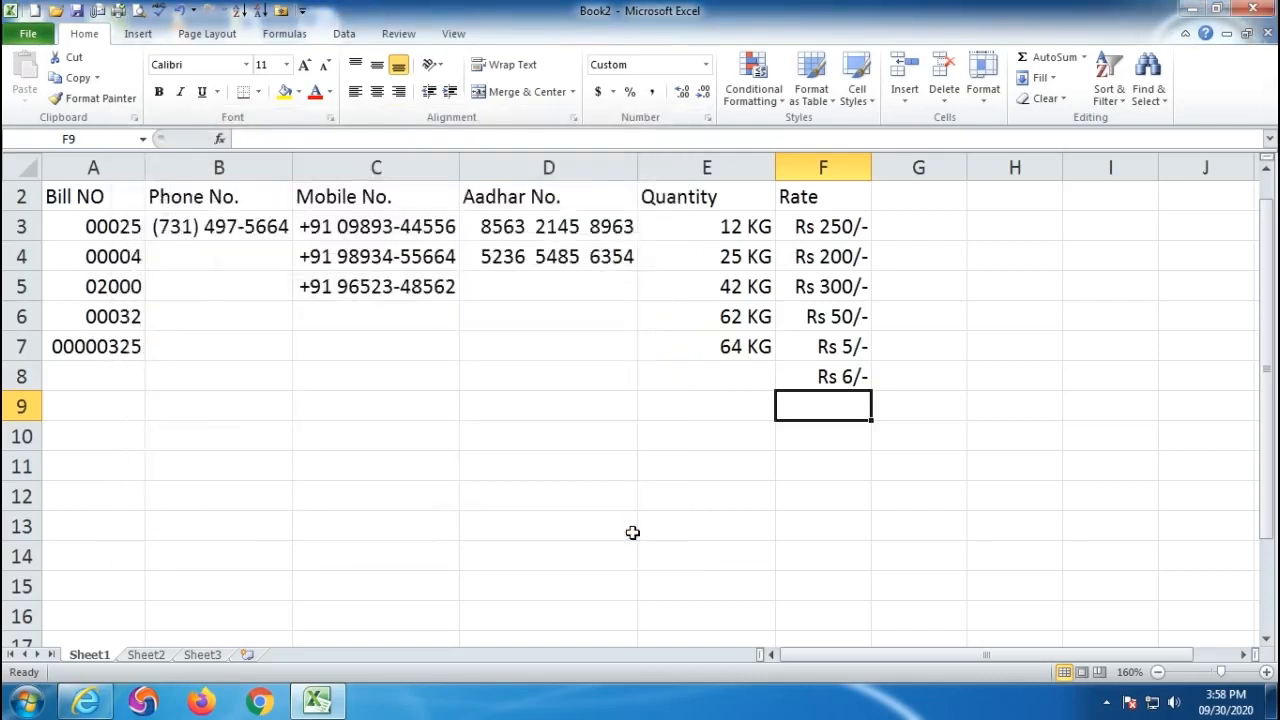
click(707, 119)
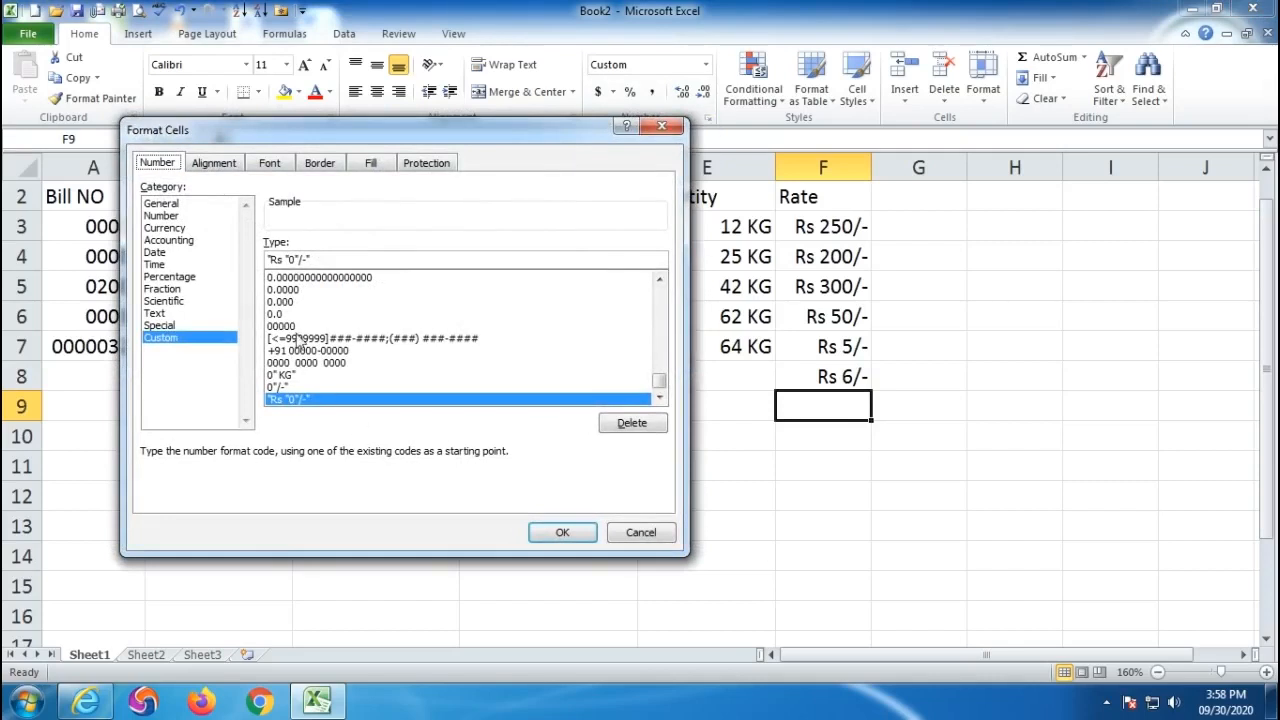
click(211, 165)
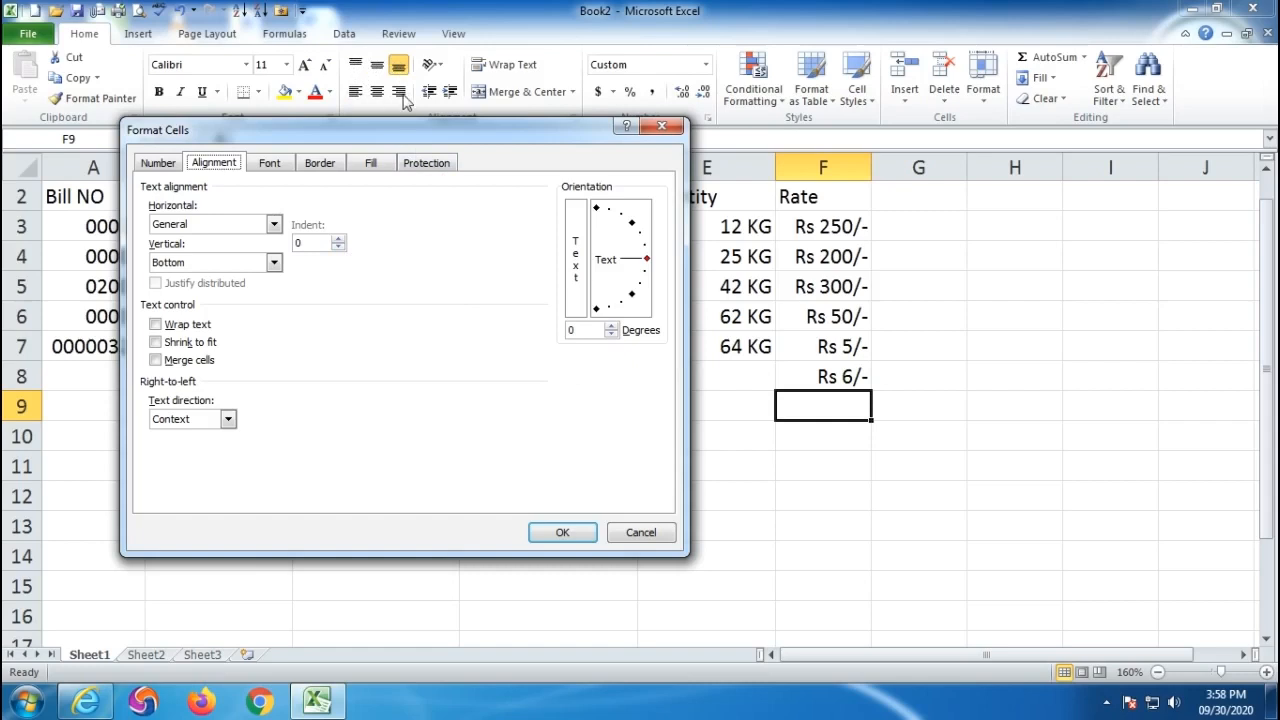
click(275, 225)
click(285, 239)
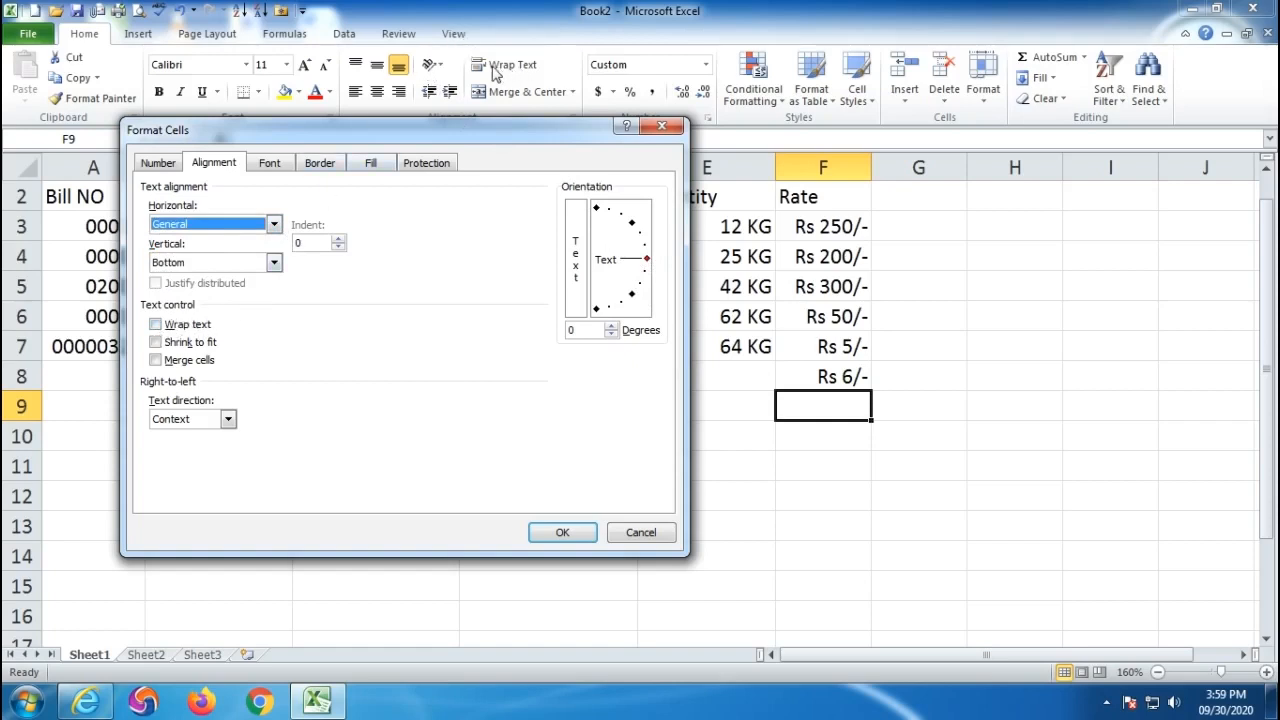
drag(425, 135, 416, 164)
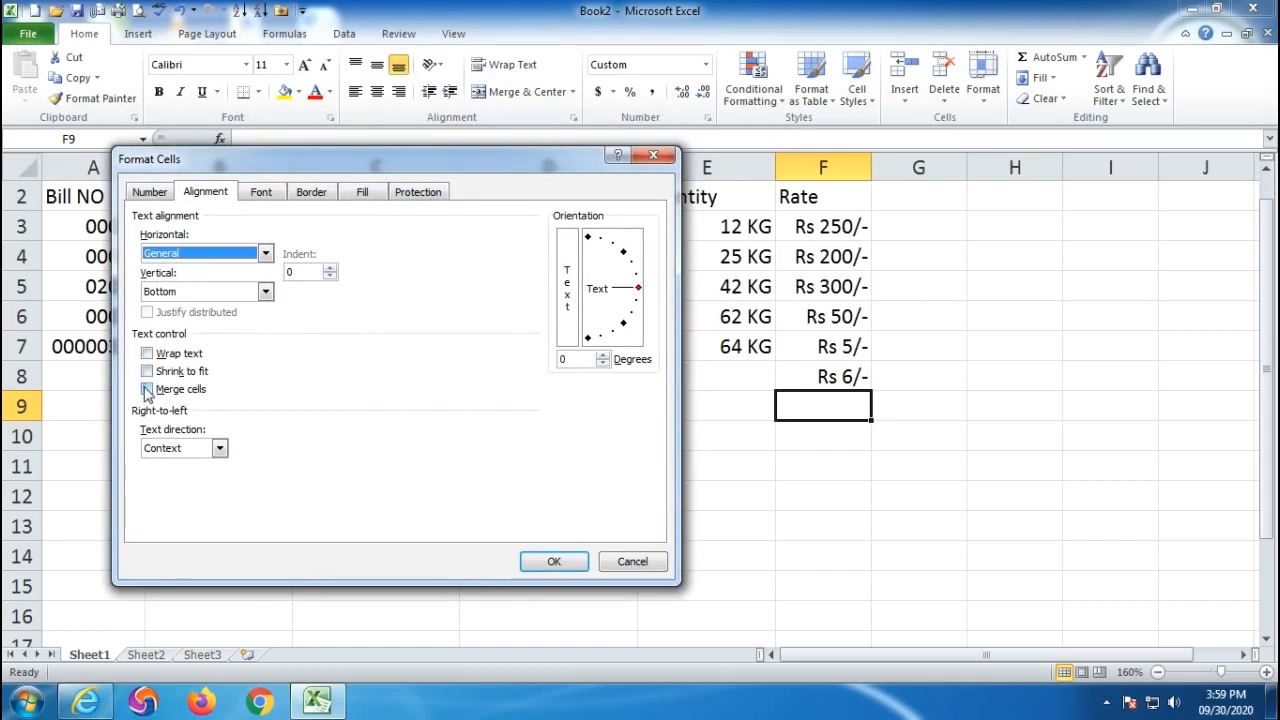
click(632, 563)
click(351, 494)
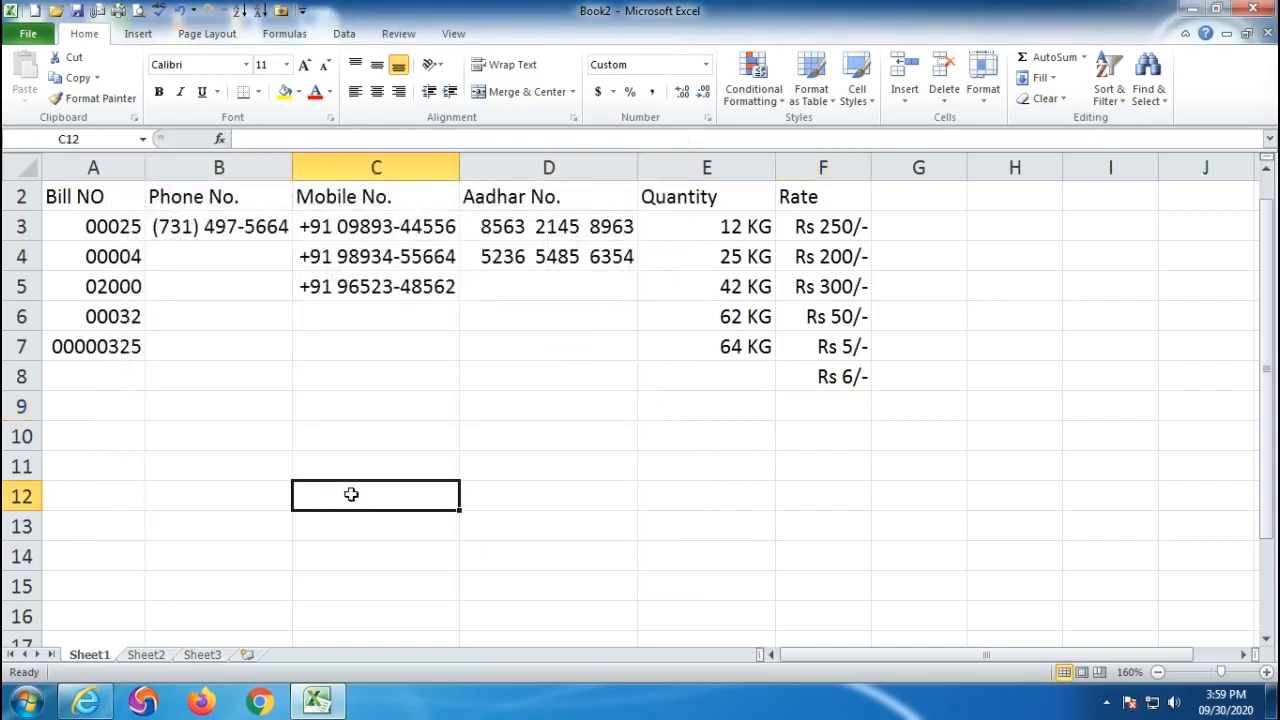
- Type 'Bharat is the best' in C12 and angle its text to 46°
text(Bharat is the best)
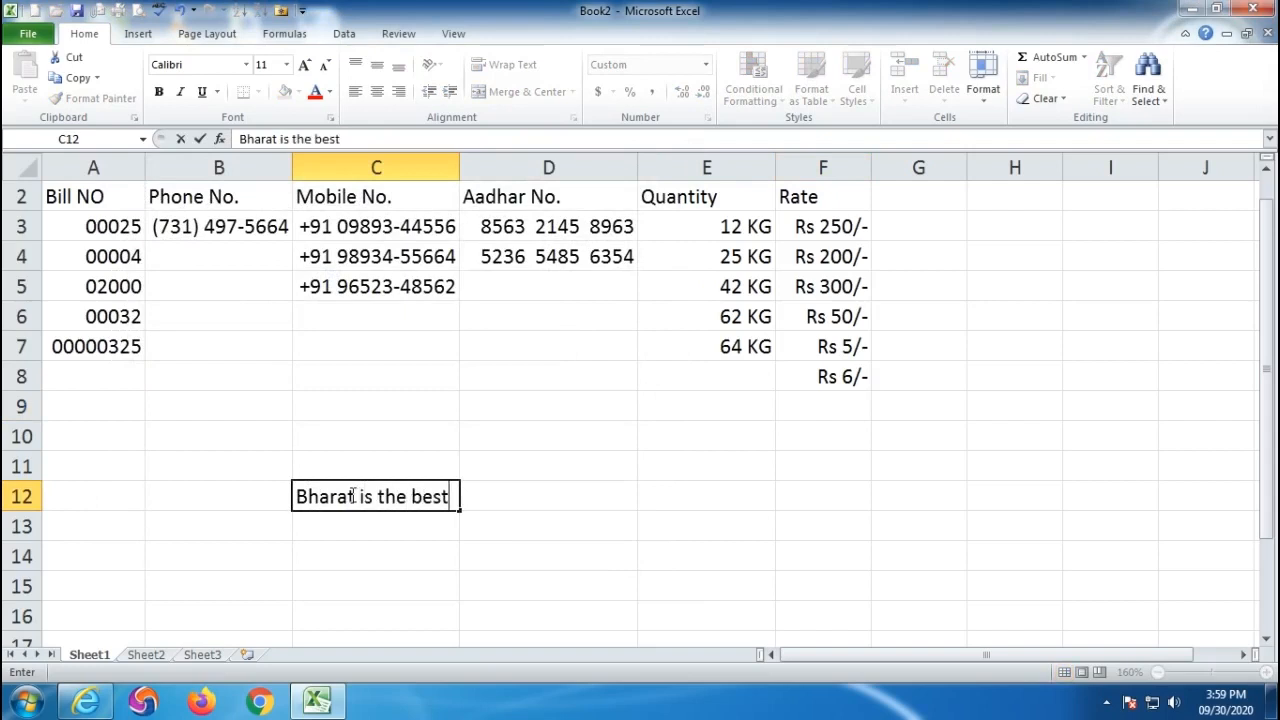
key(Return)
click(383, 497)
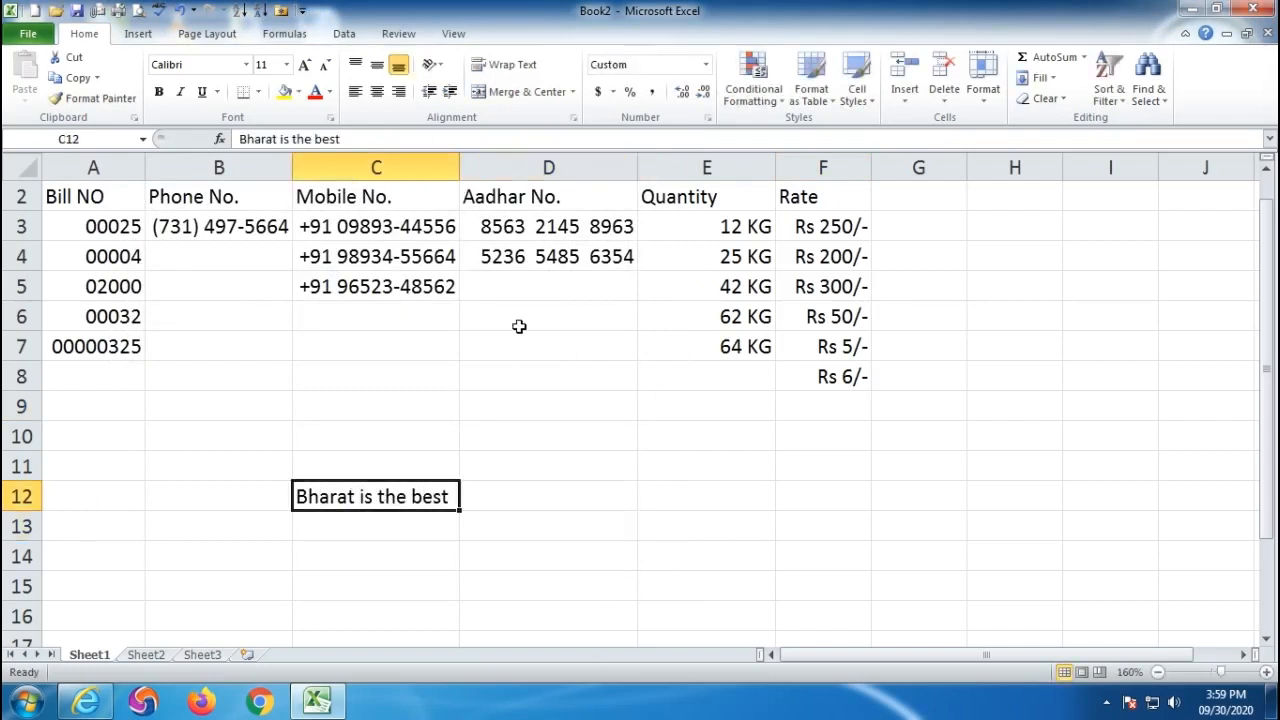
click(707, 118)
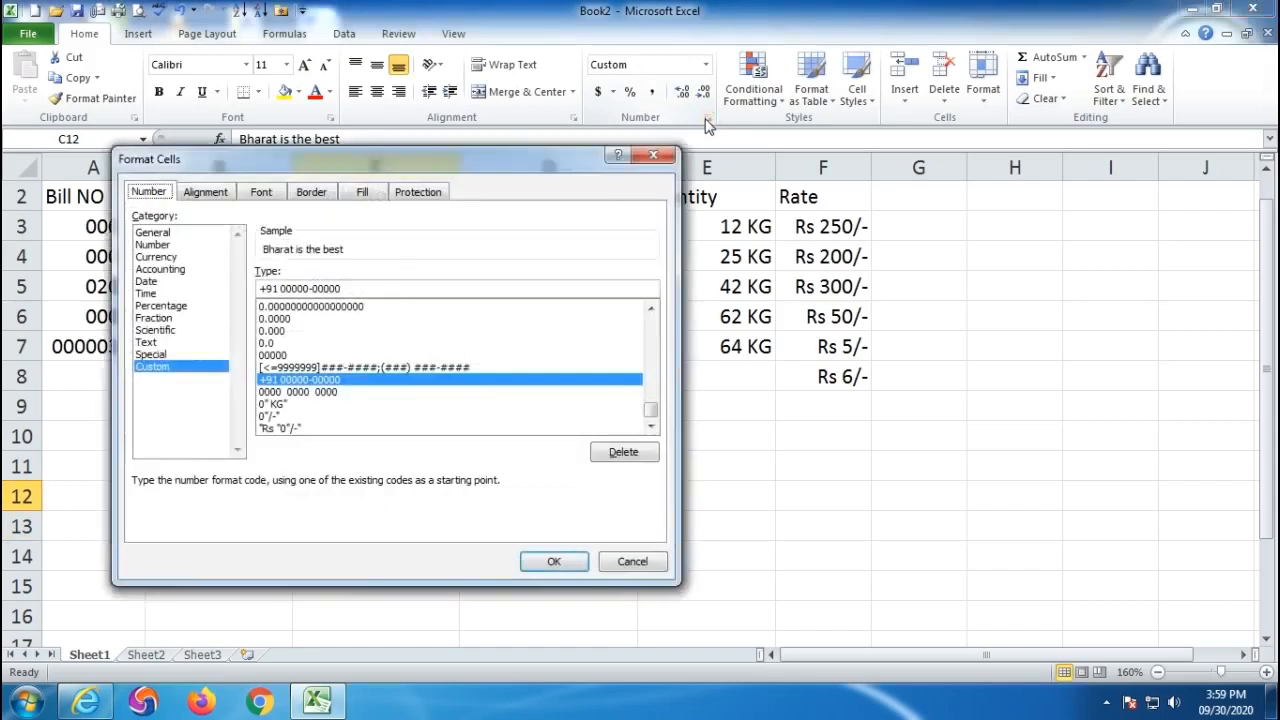
click(225, 194)
drag(633, 291, 632, 248)
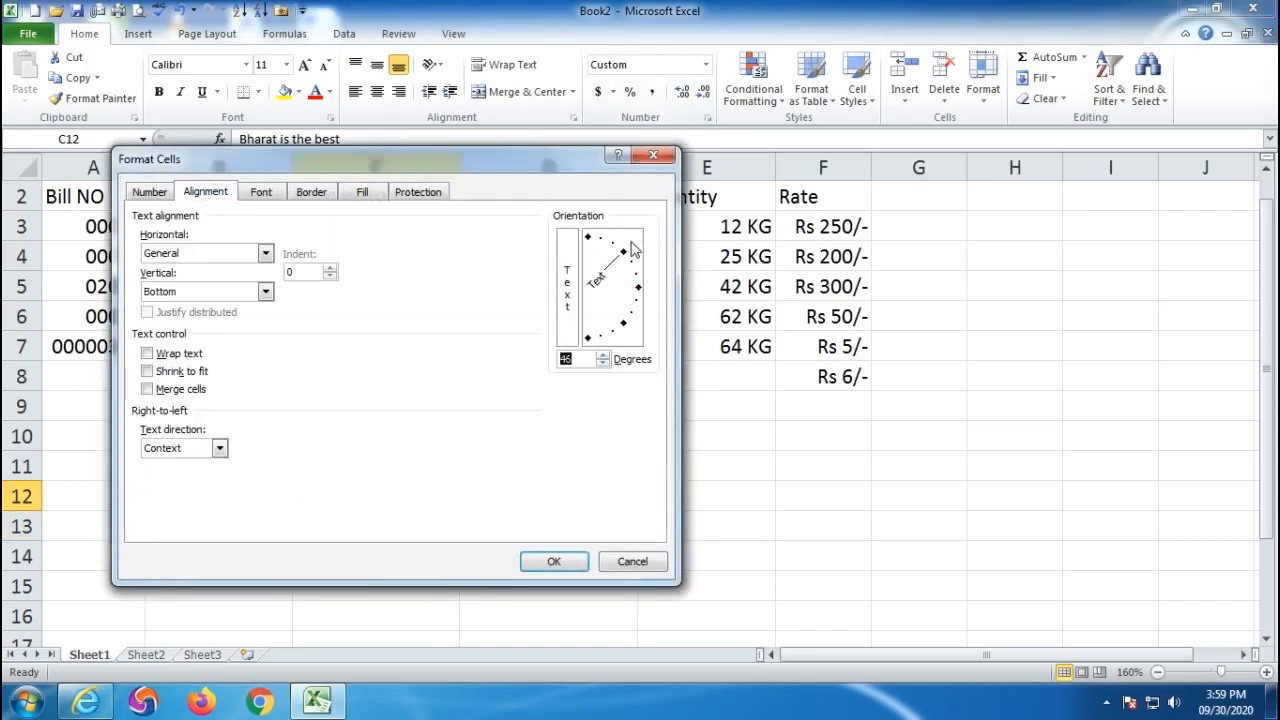
click(545, 562)
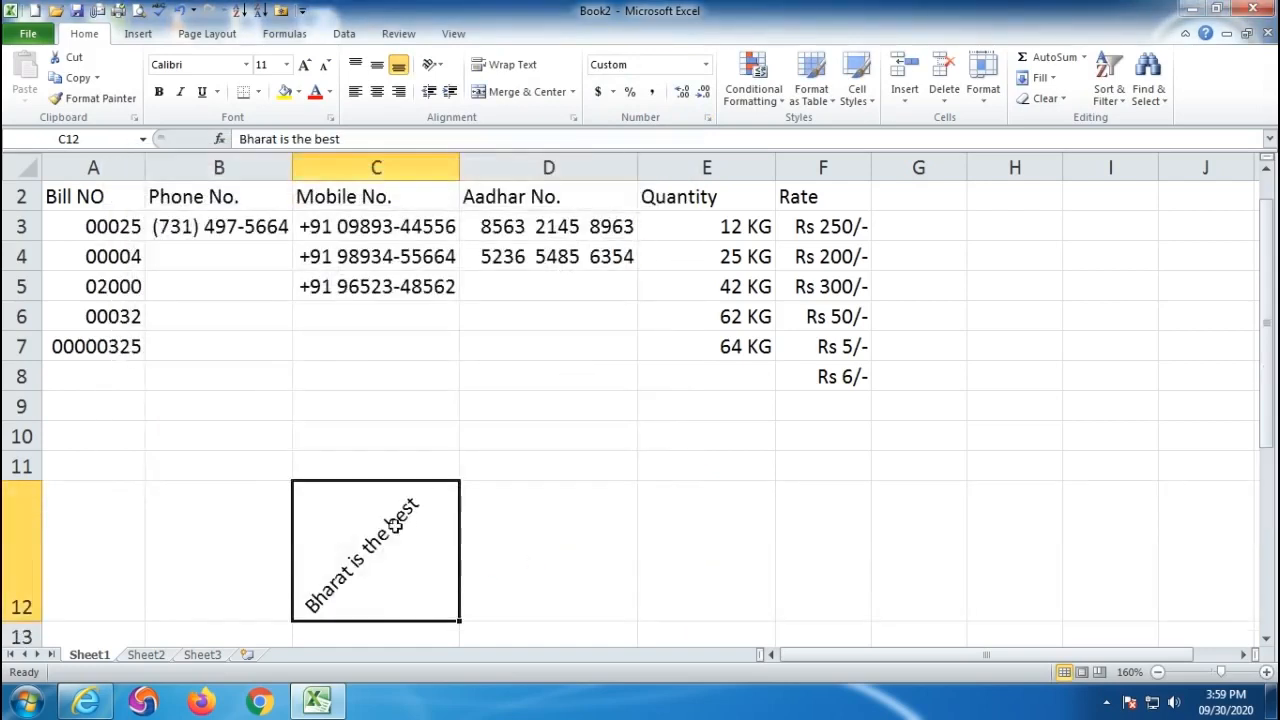
- Return C12's text to horizontal, discard a wrap-text trial, and select C4 on Sheet2
click(708, 121)
click(205, 191)
drag(622, 256, 657, 293)
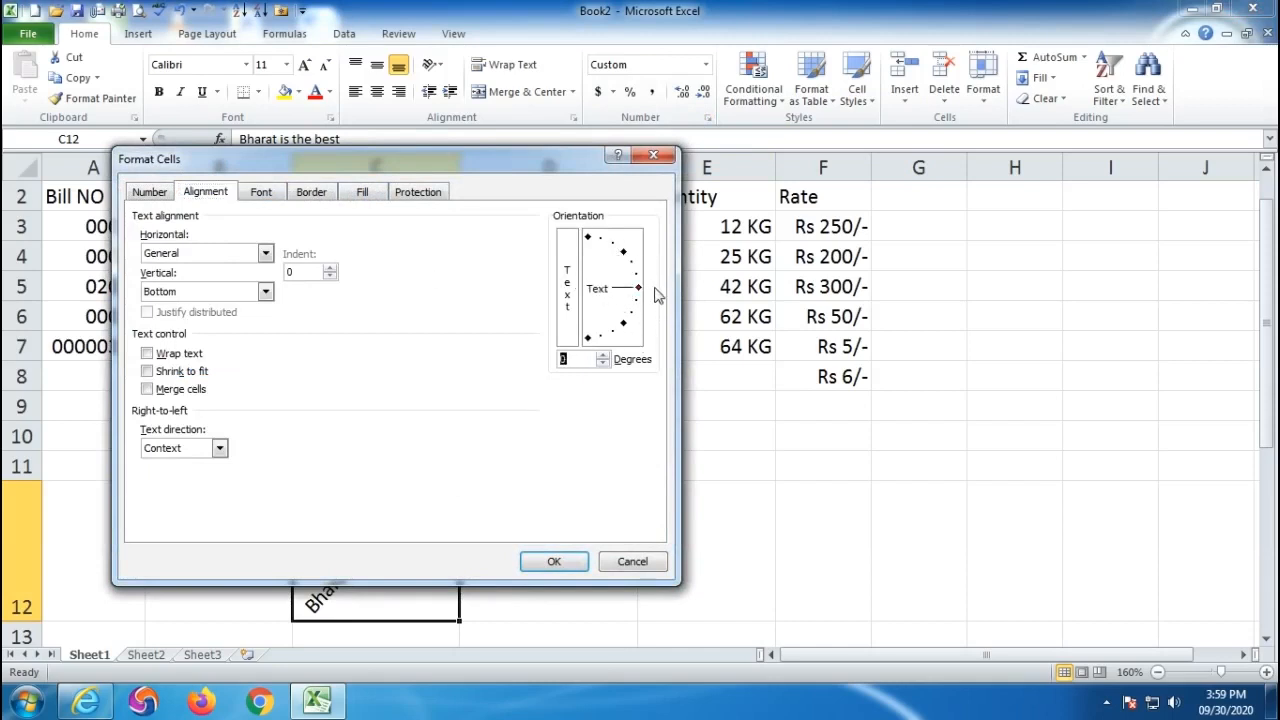
click(556, 565)
key(ctrl+1)
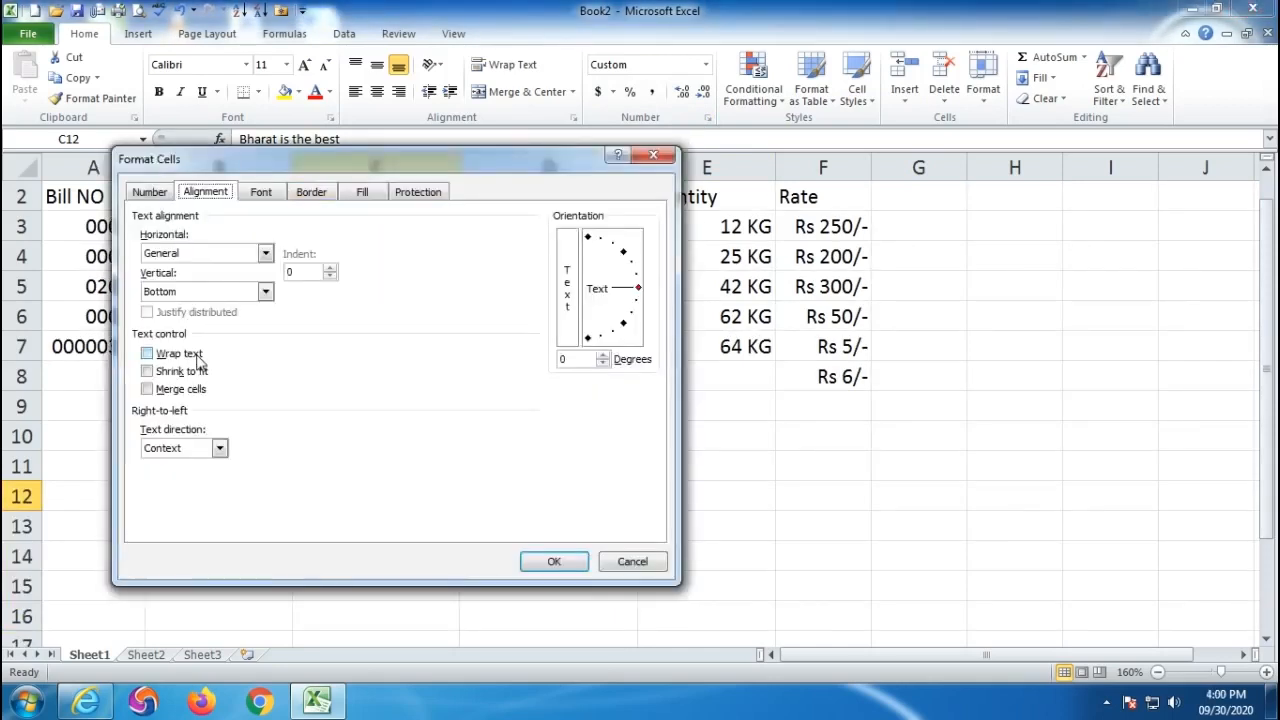
click(148, 355)
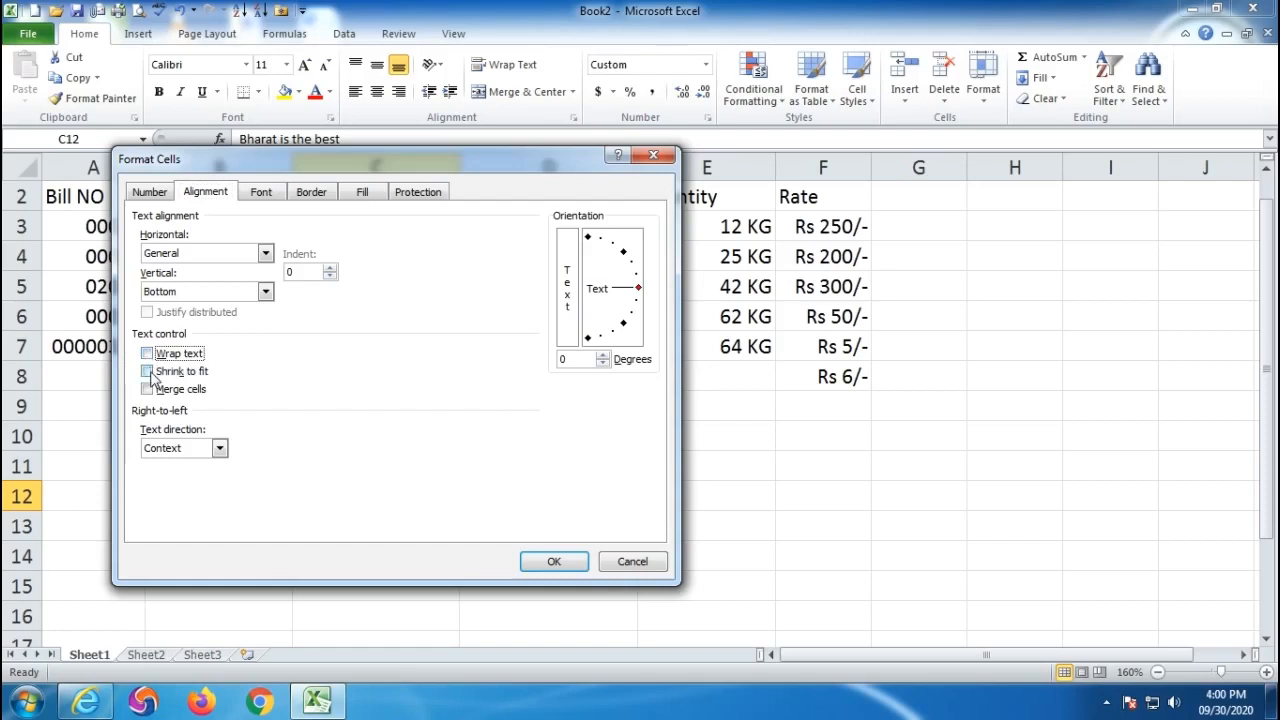
click(622, 561)
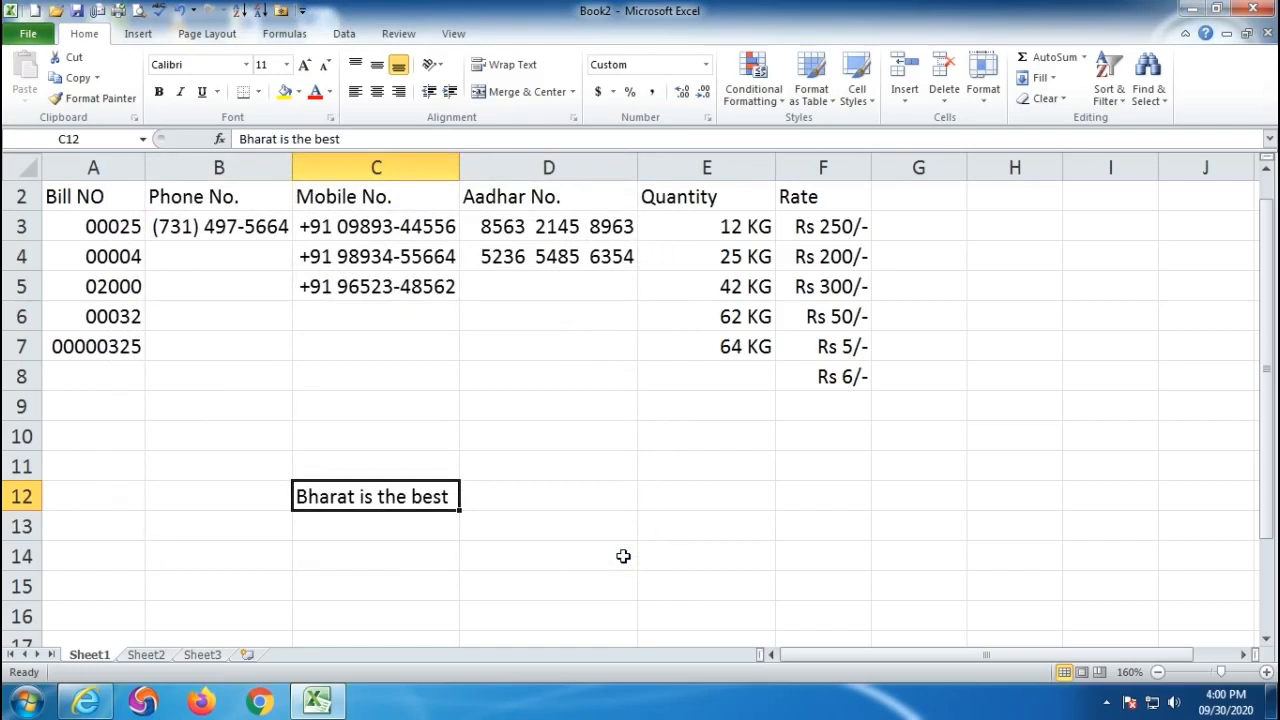
click(145, 655)
click(186, 237)
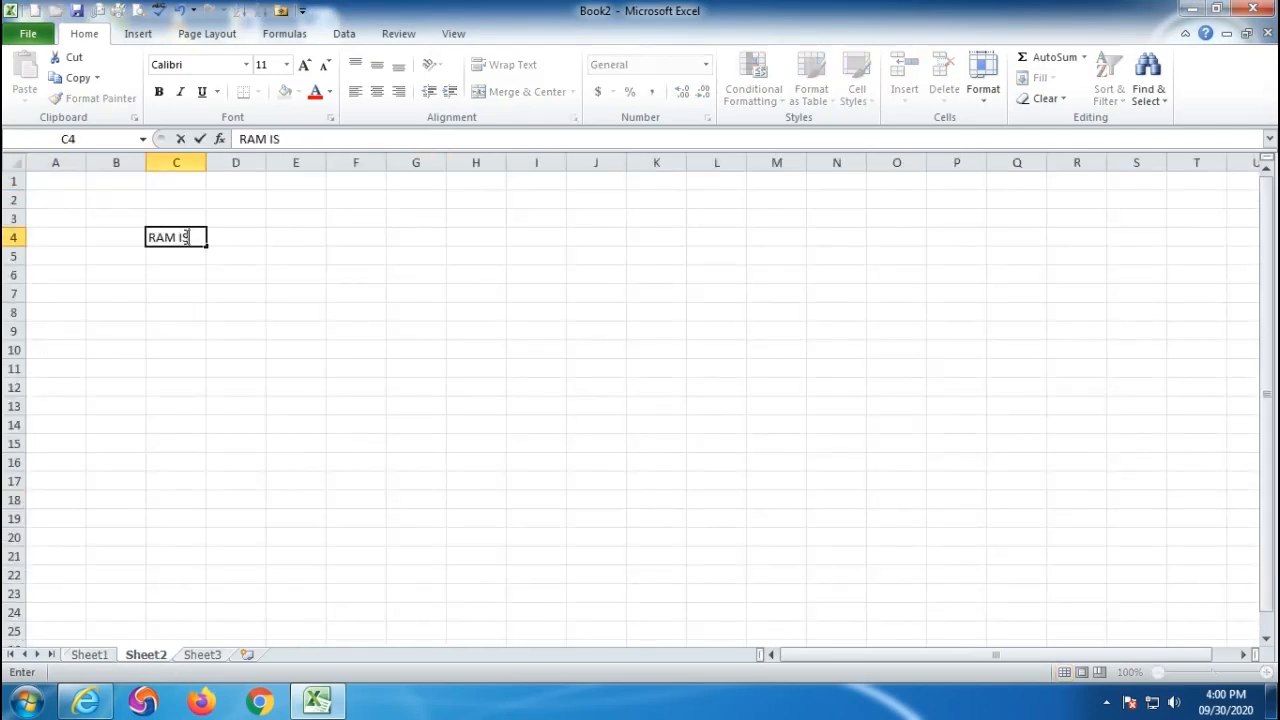
- Enter 'RAM IS A GOOD BOY' in C4 on Sheet2, with D4 left empty
text(RAM IS A GOOD B)
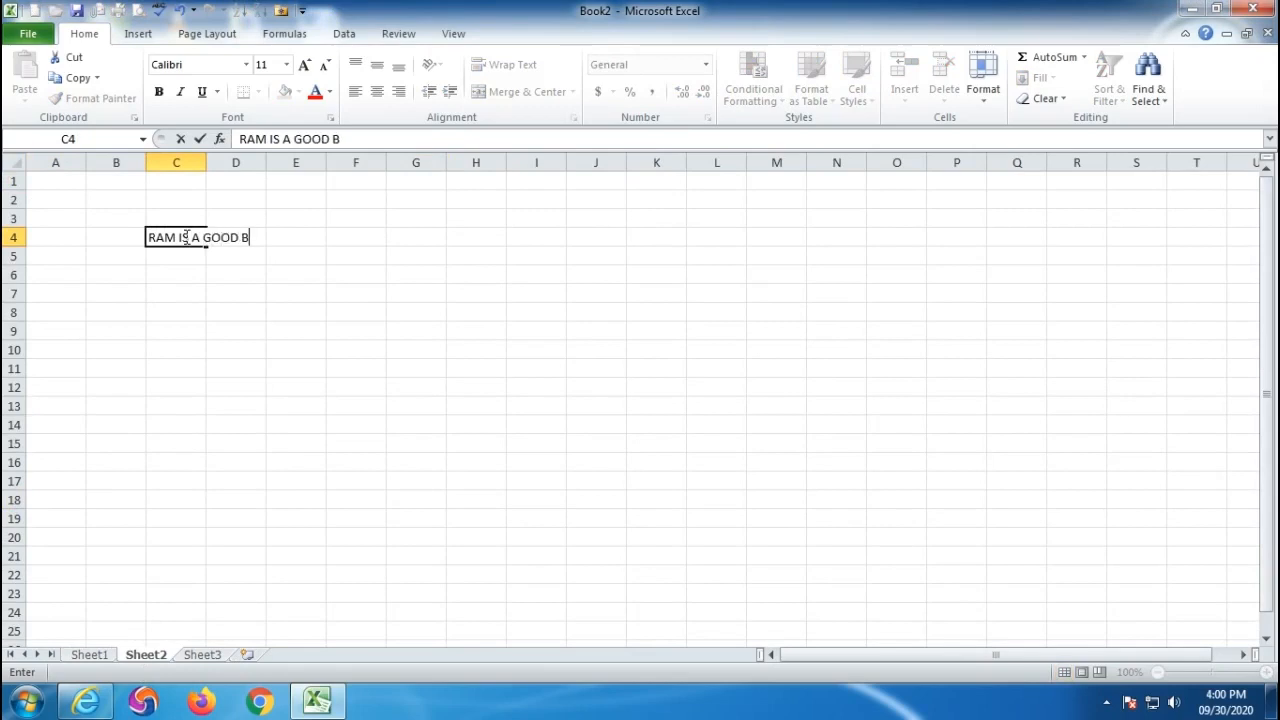
text(OY)
click(378, 368)
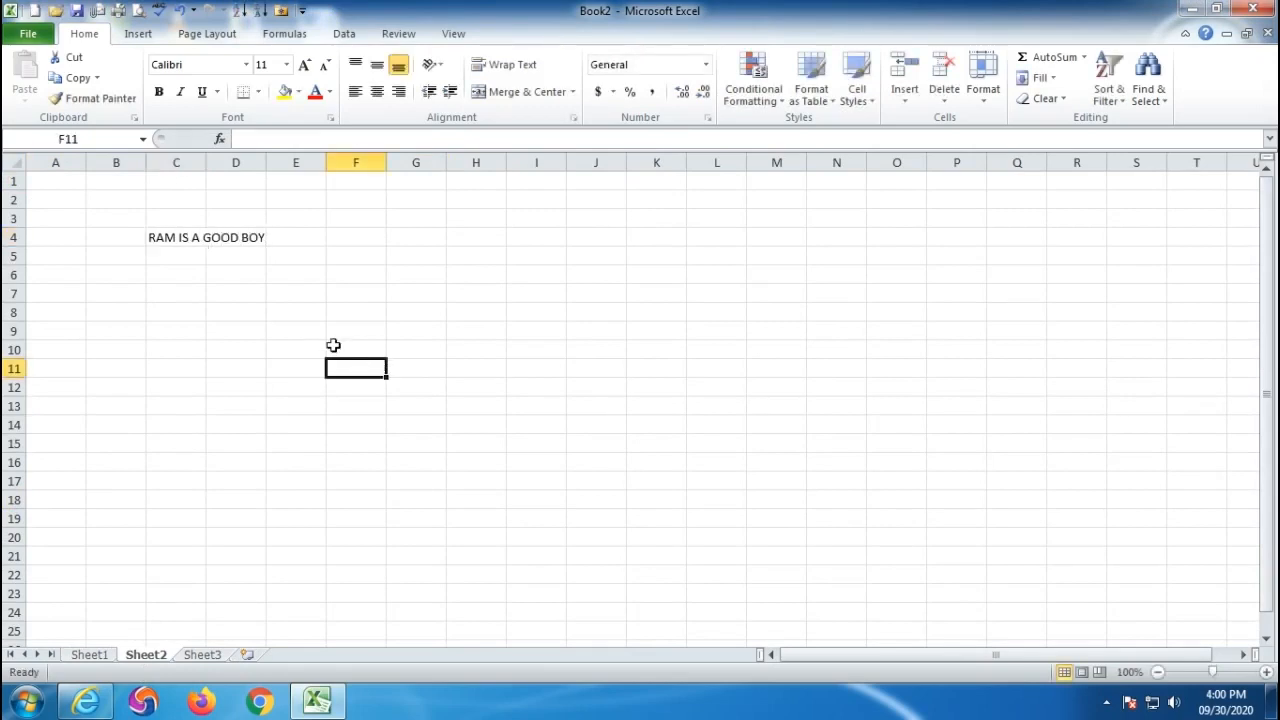
ctrl+scroll(84, 238, up, 5)
ctrl+scroll(84, 238, up, 1)
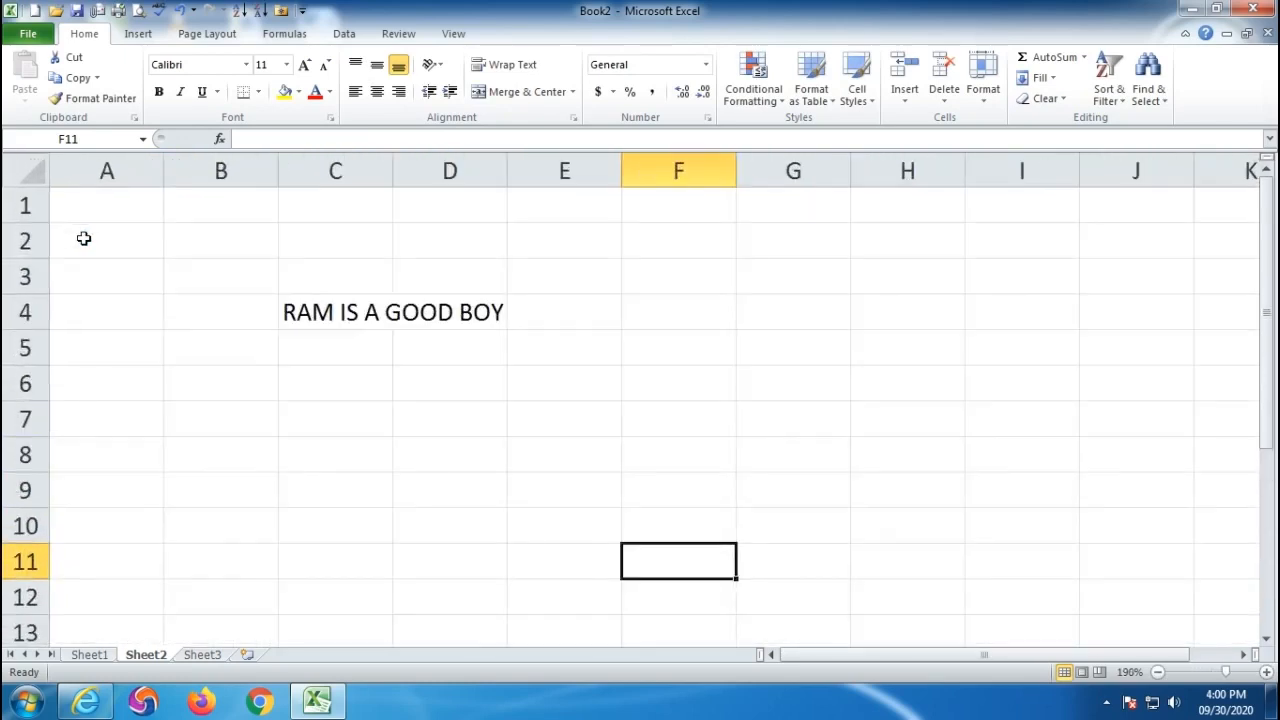
click(312, 312)
click(460, 320)
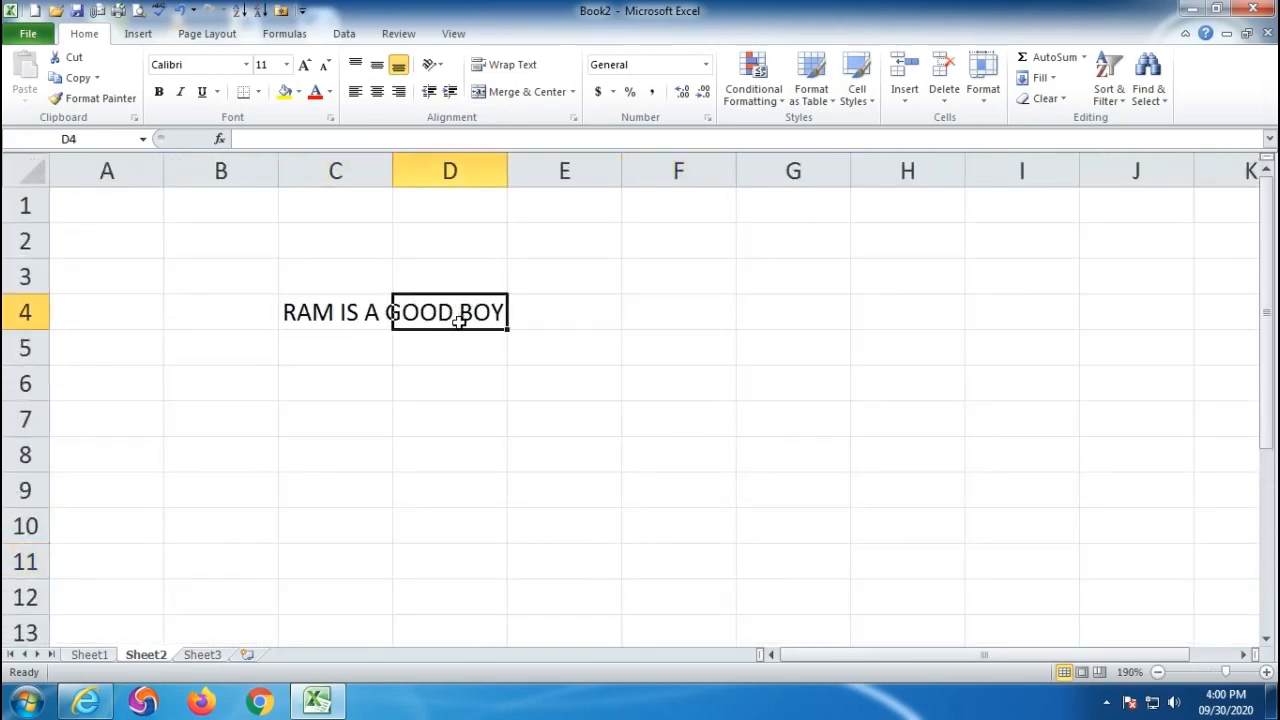
click(327, 312)
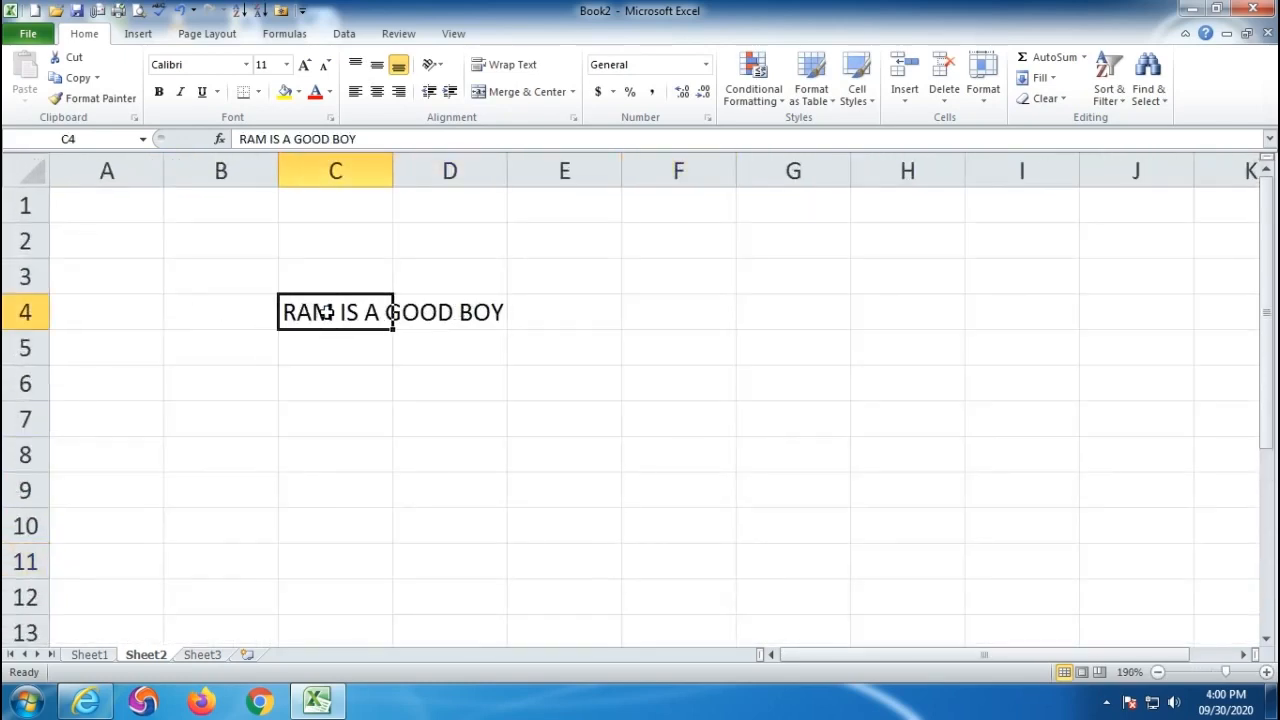
- Try Shrink to fit on C4, then turn it off again
click(707, 118)
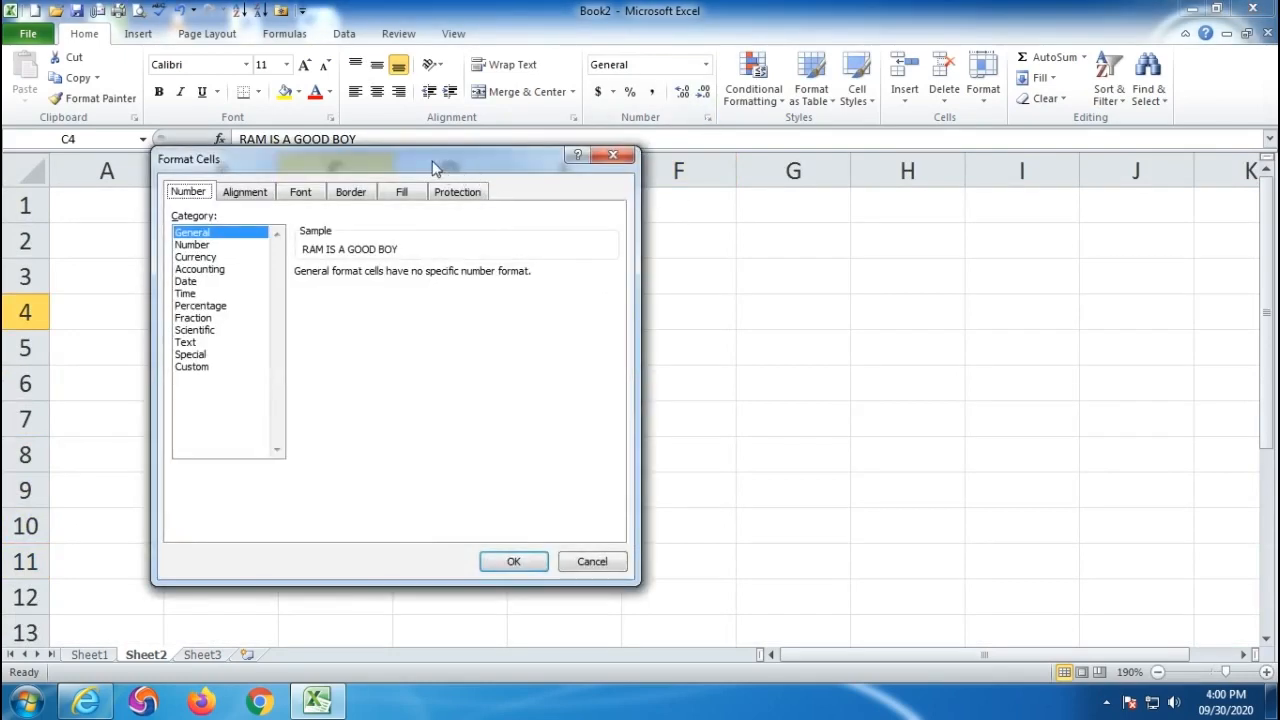
drag(433, 161, 866, 143)
click(686, 177)
click(622, 355)
click(950, 544)
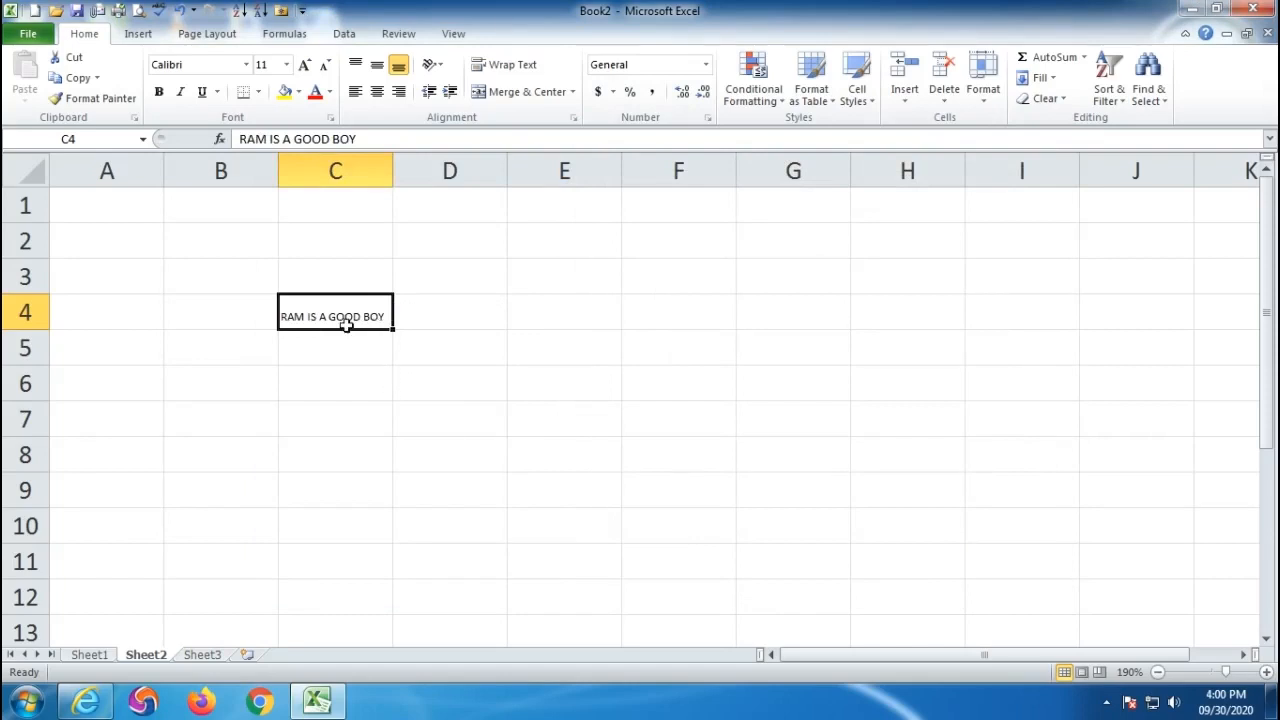
click(709, 118)
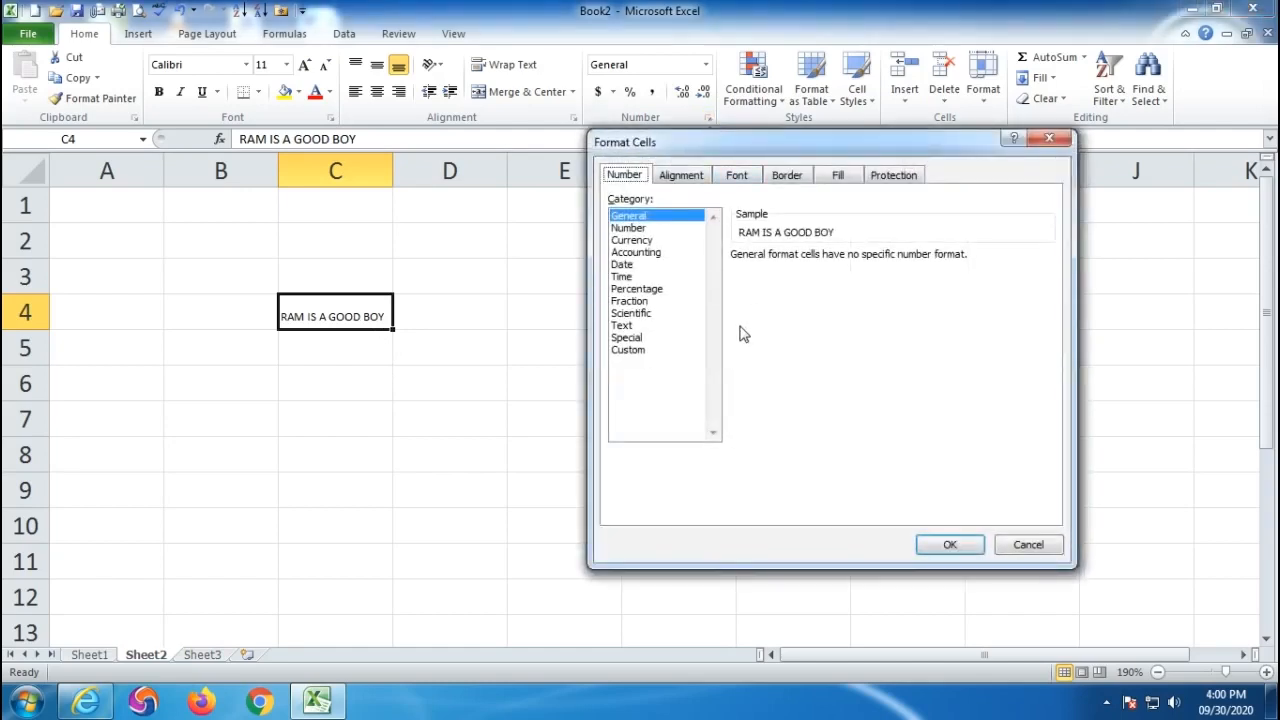
click(681, 181)
click(623, 355)
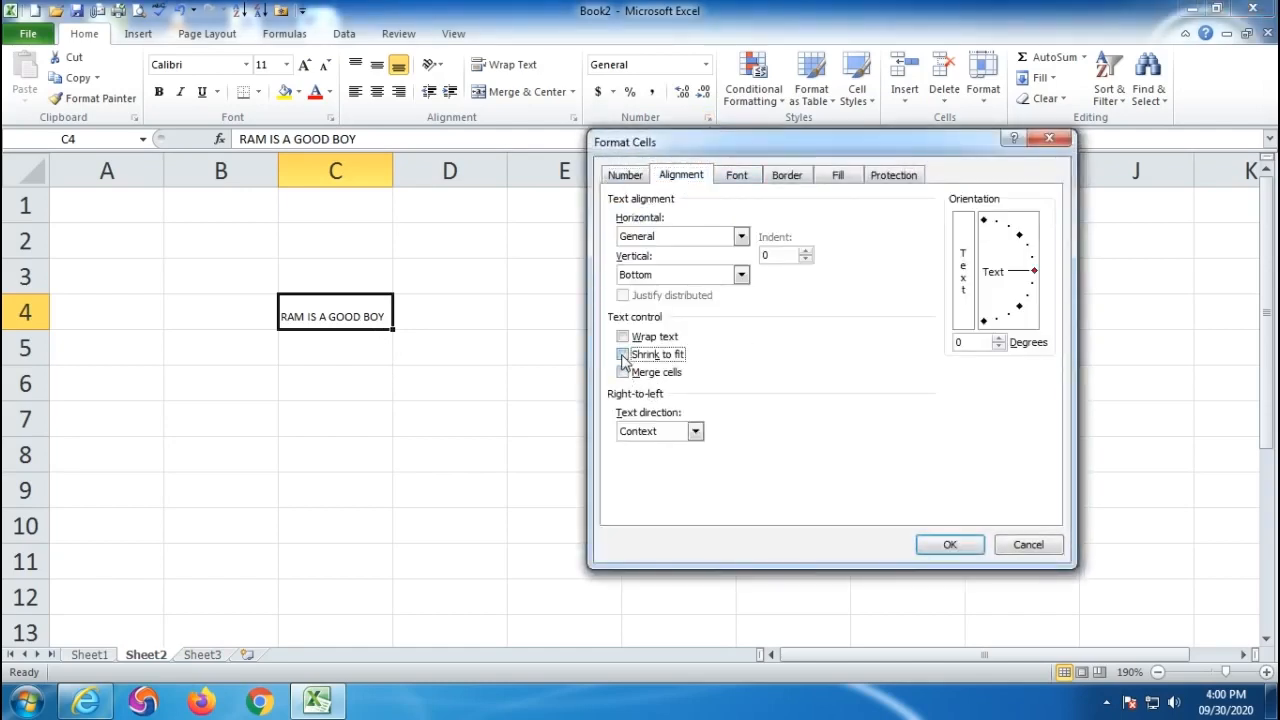
click(948, 546)
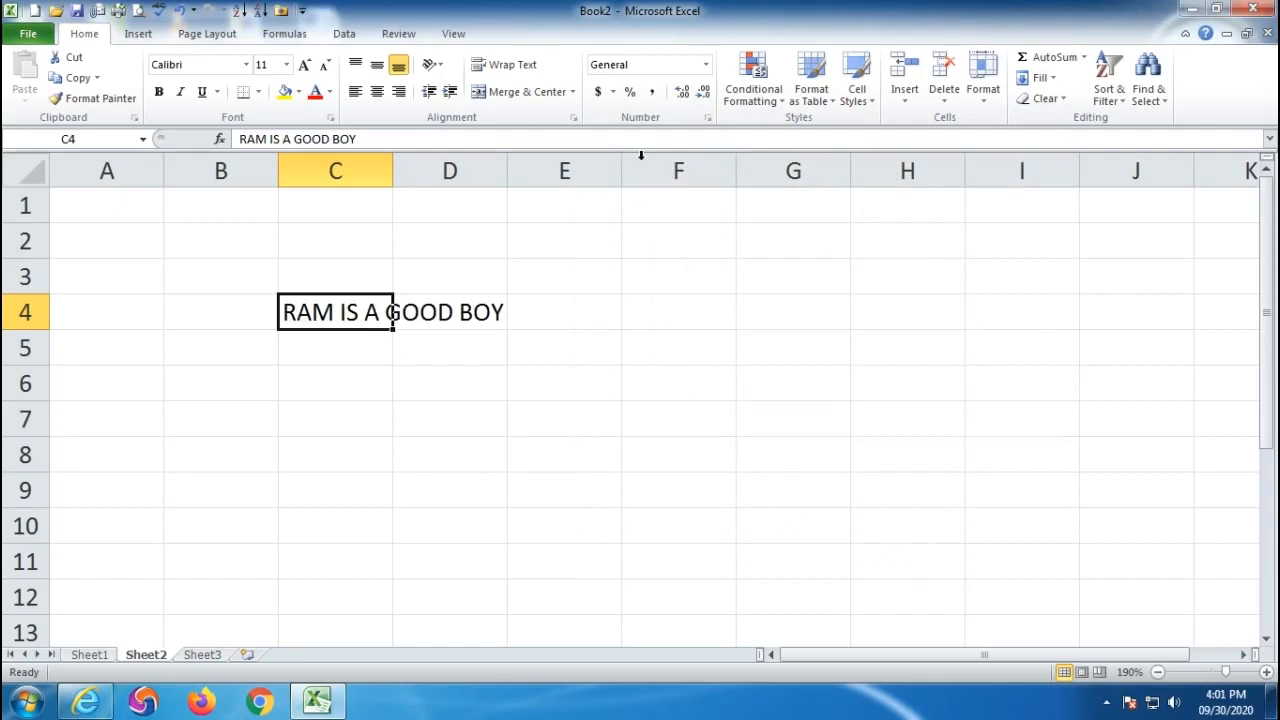
click(707, 118)
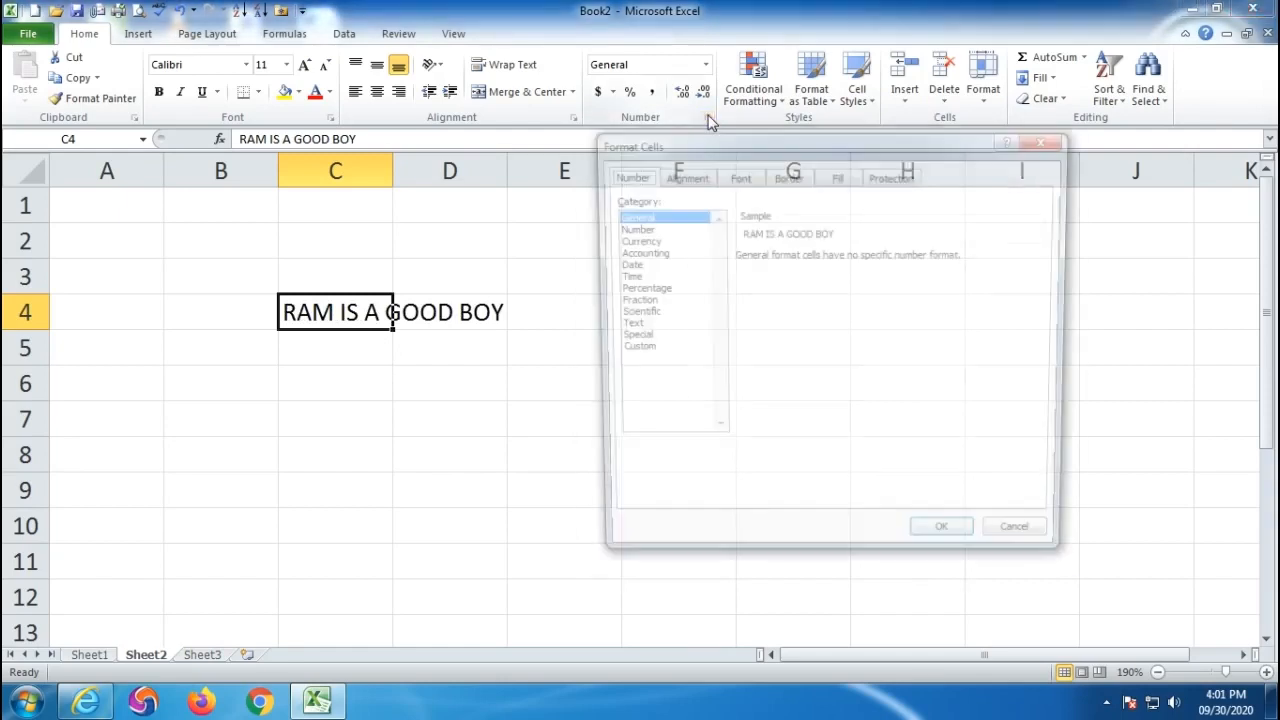
- Browse C4's alignment and font settings, previewing underline styles and font colours
click(683, 177)
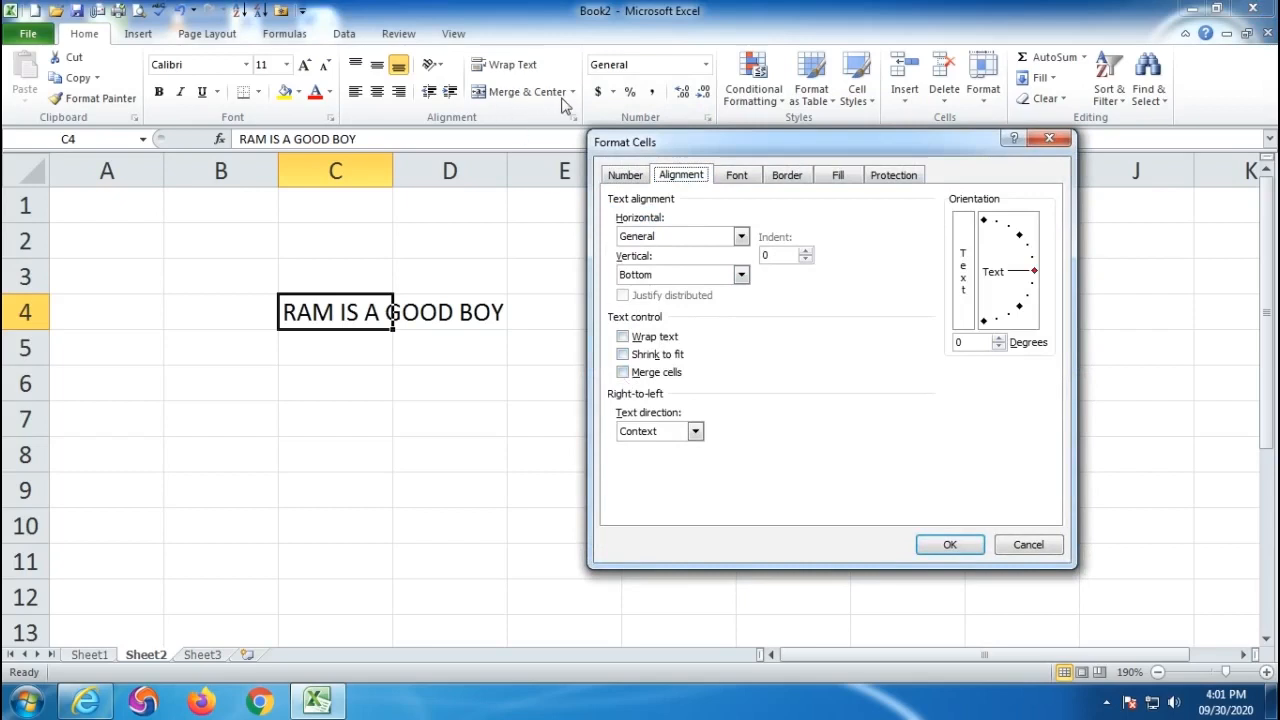
click(736, 178)
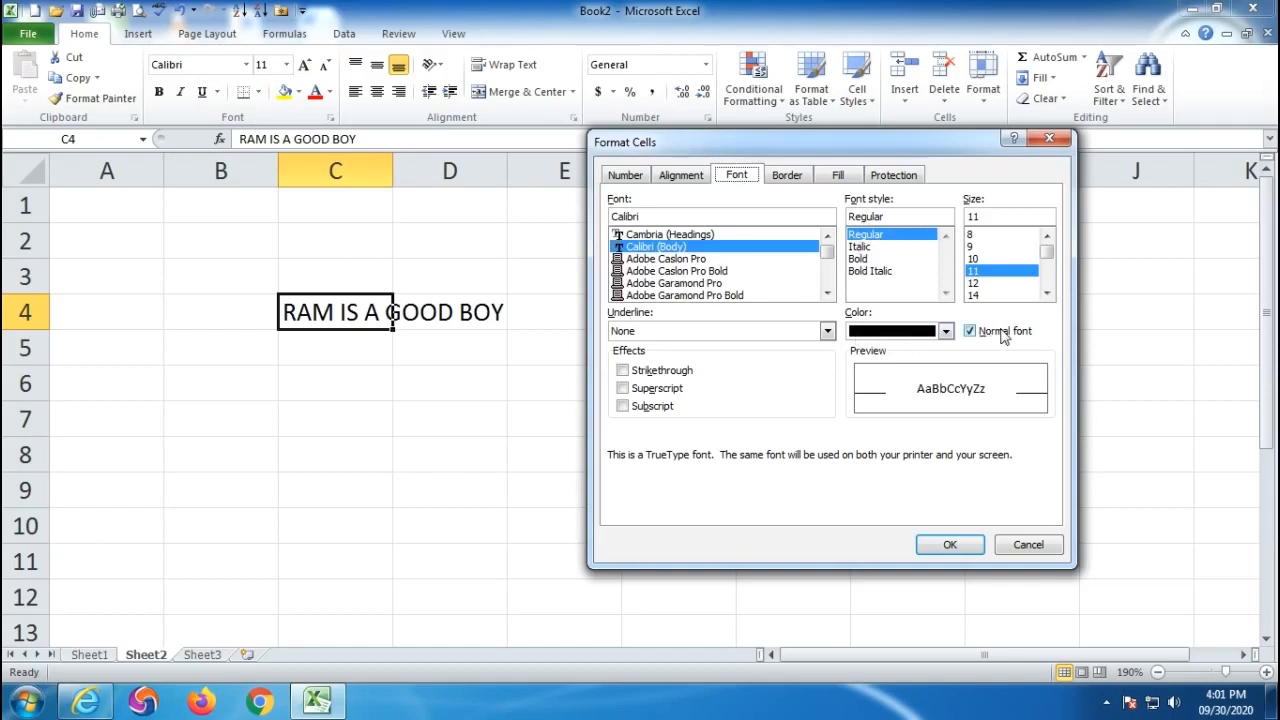
click(643, 335)
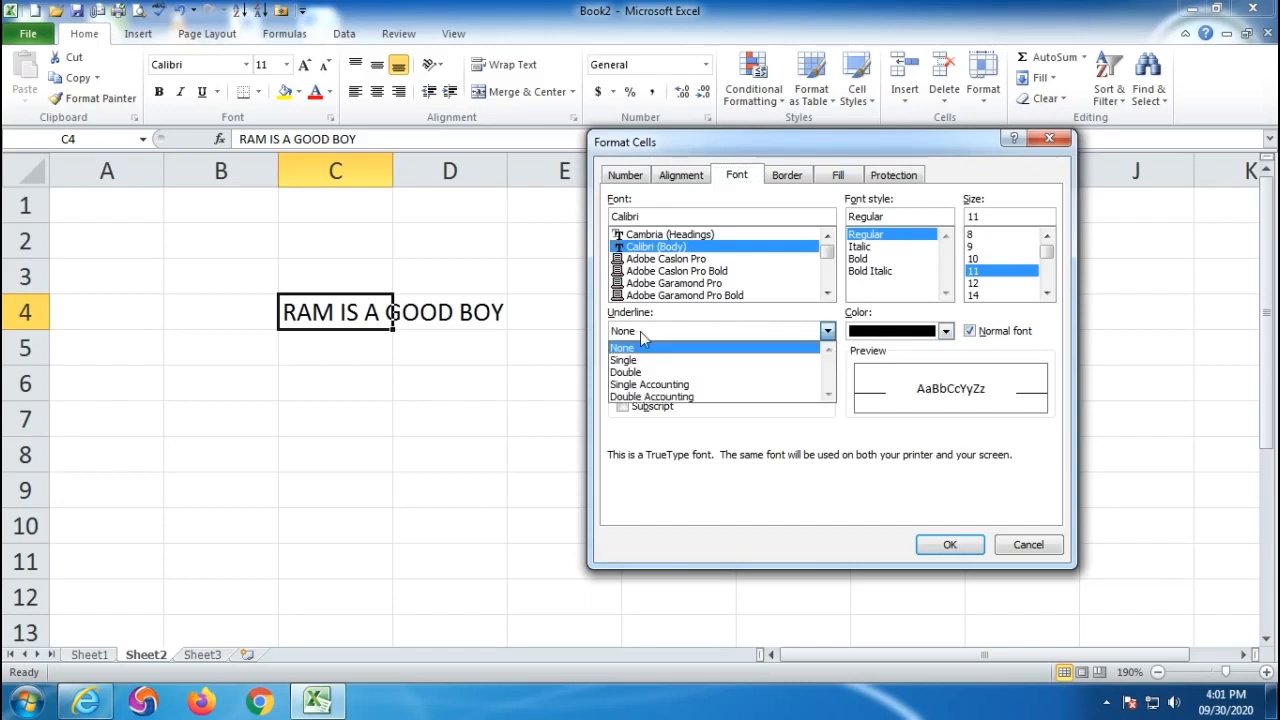
mouse_move(1047, 252)
mouse_down()
mouse_move(1050, 280)
mouse_move(1048, 240)
mouse_up()
click(944, 332)
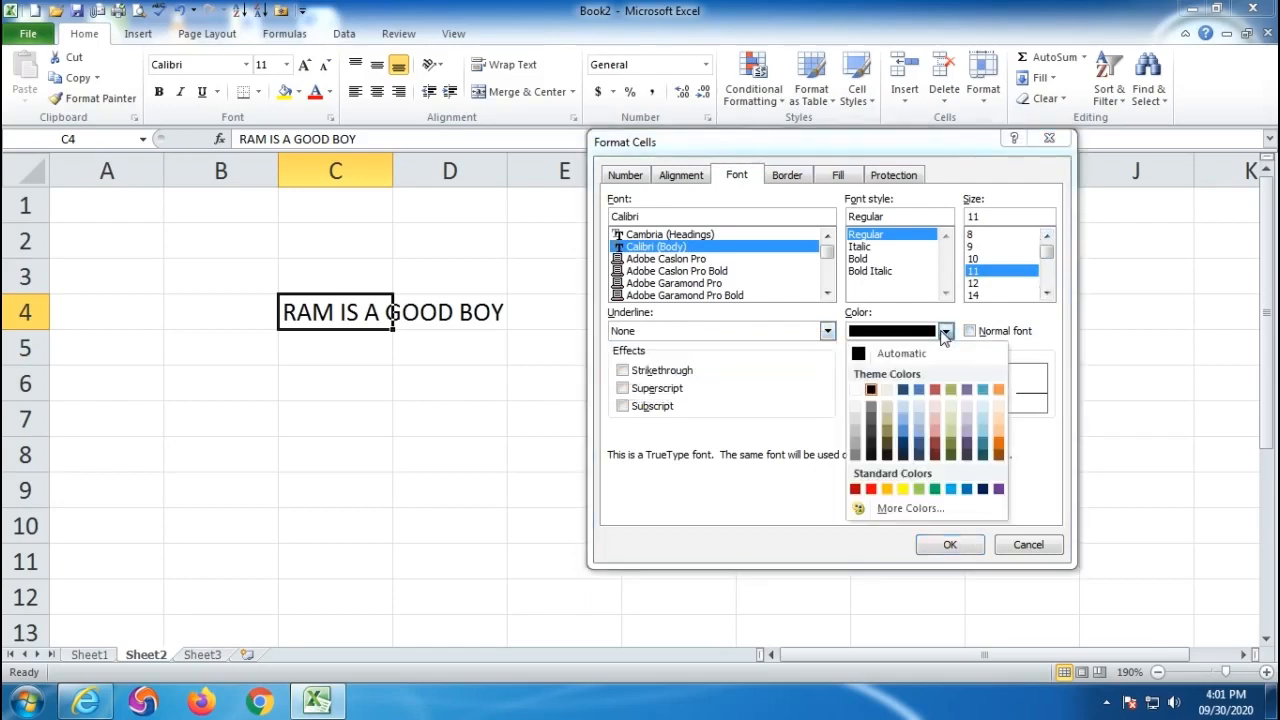
click(944, 332)
click(944, 332)
click(944, 332)
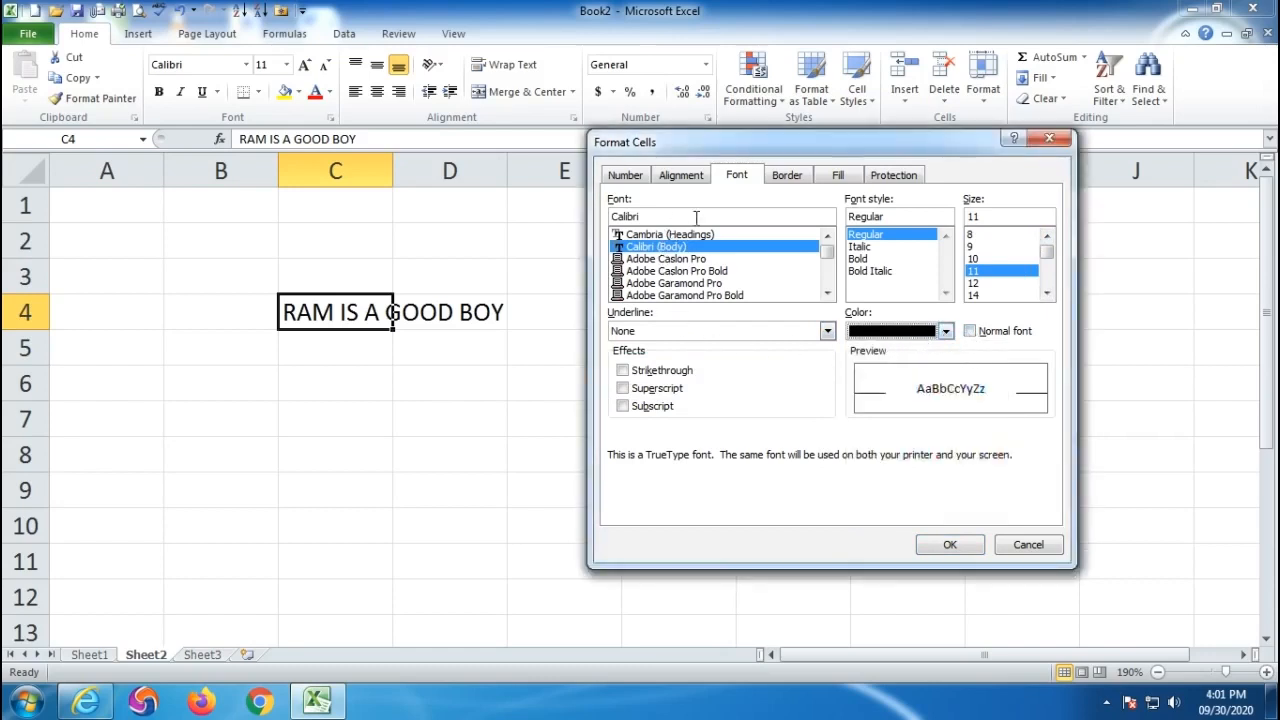
click(827, 293)
click(827, 293)
click(827, 293)
click(827, 293)
click(827, 293)
click(827, 293)
click(827, 293)
click(827, 293)
click(827, 293)
click(827, 293)
- Set C4's text to Arial Black, Italic, size 48 with a Double underline
click(652, 284)
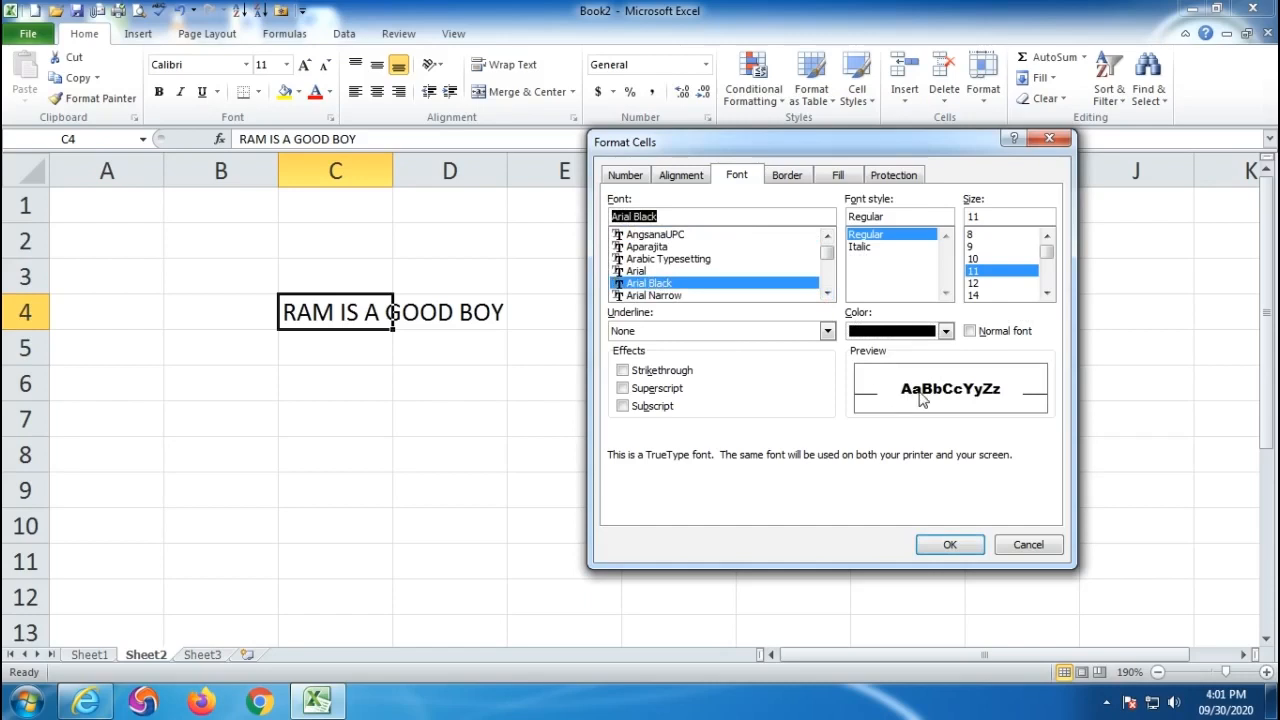
click(860, 246)
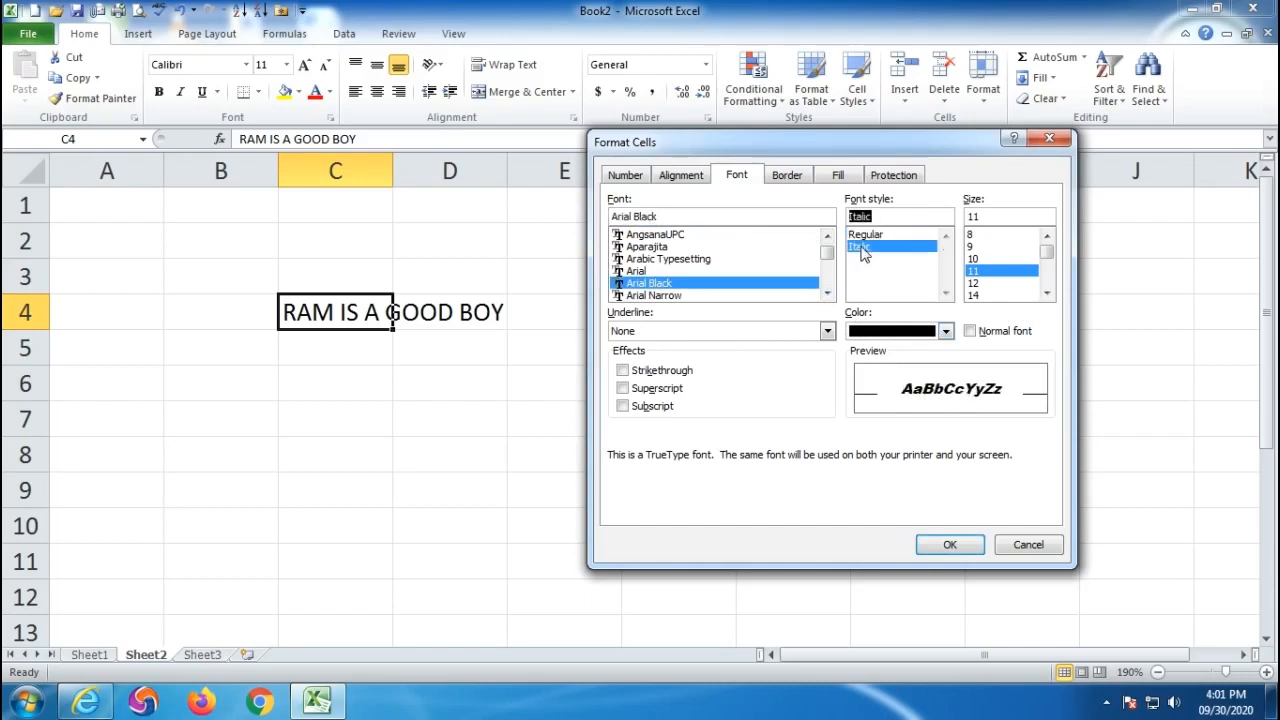
click(983, 296)
scroll(980, 290, down, 3)
click(978, 284)
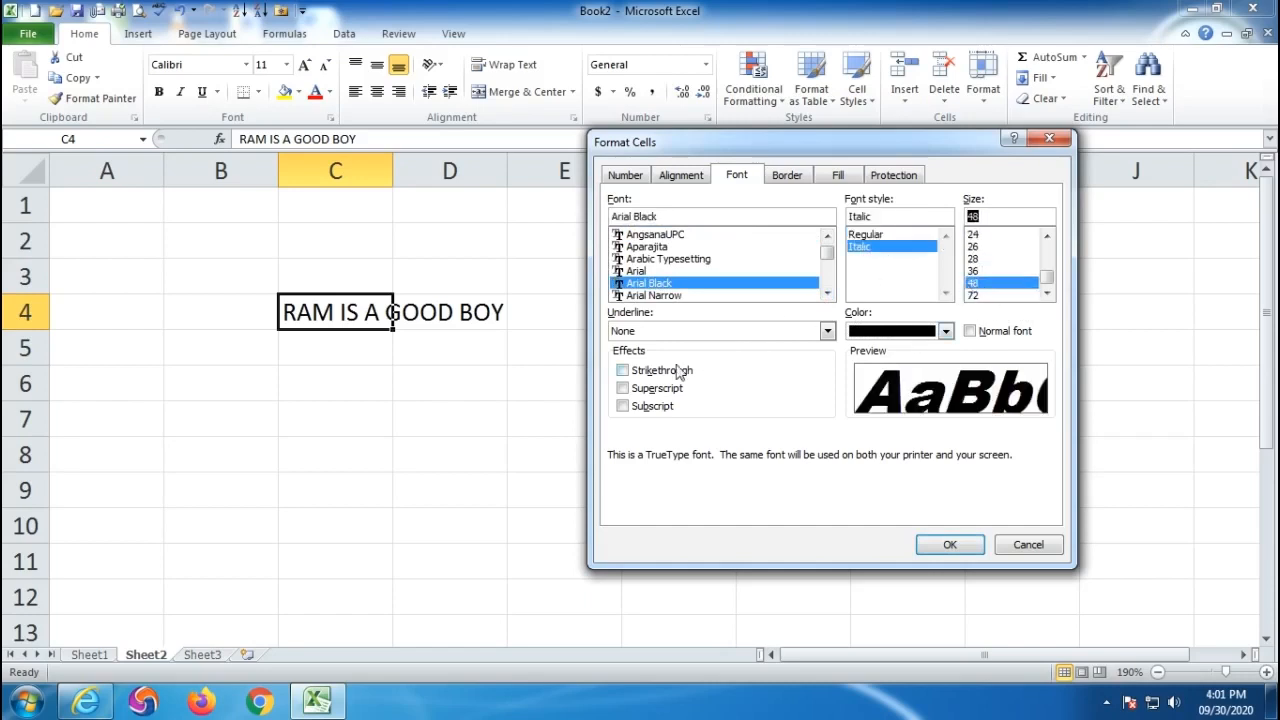
click(636, 333)
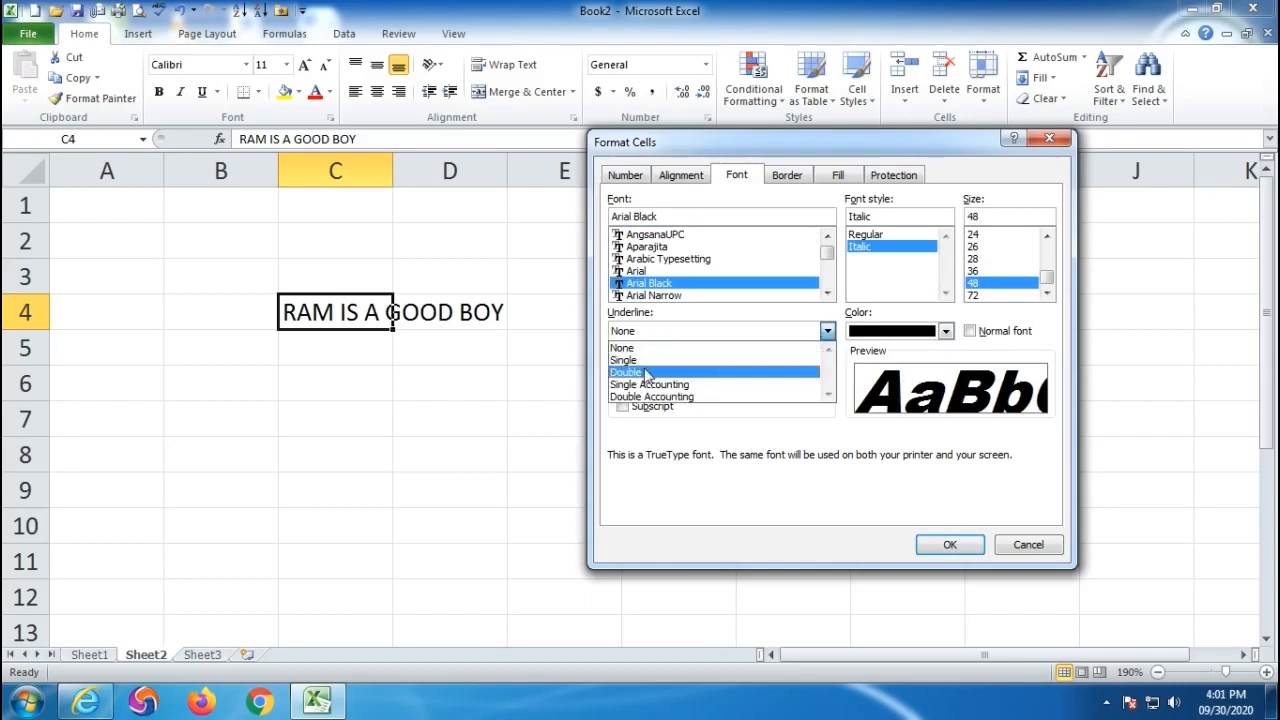
click(646, 375)
click(948, 548)
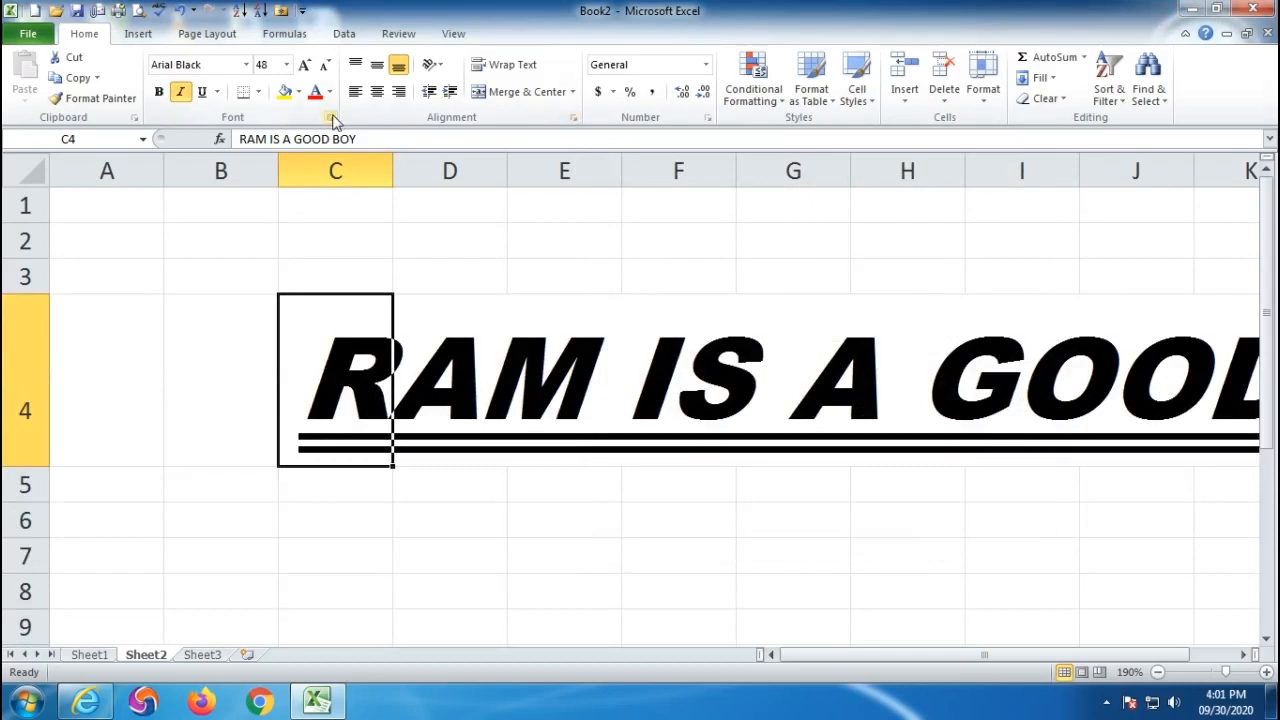
click(707, 118)
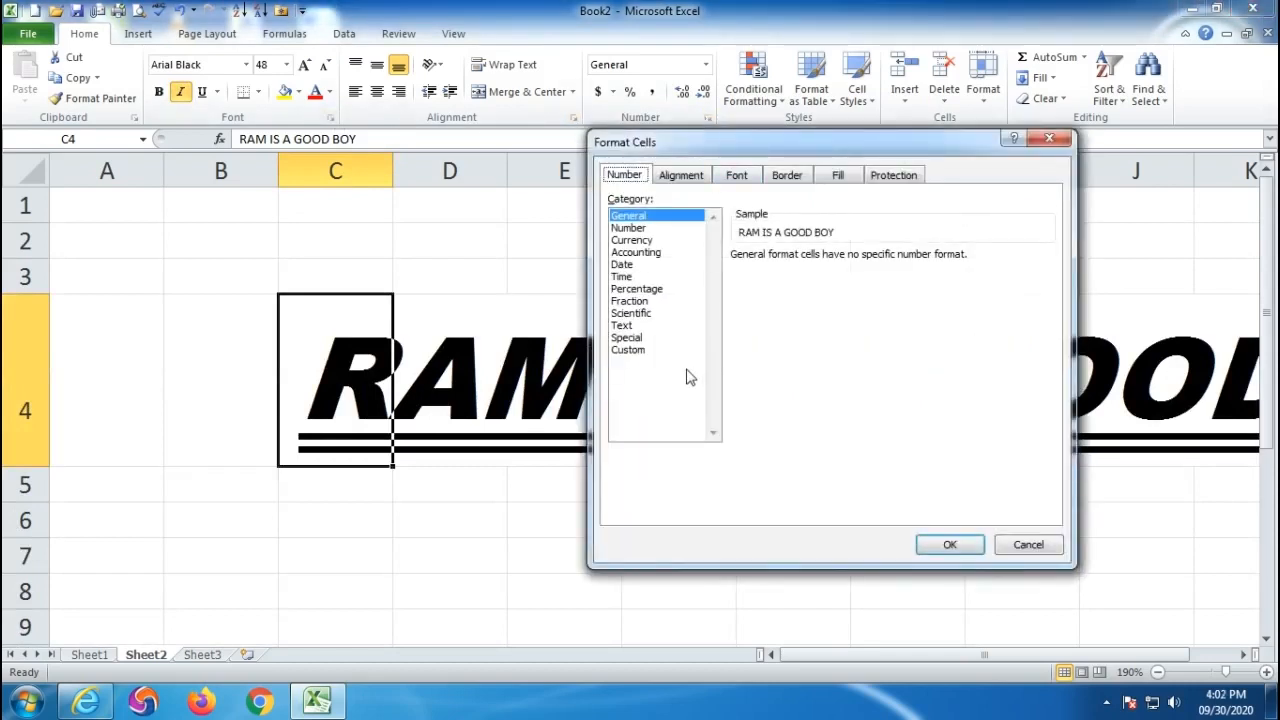
- Reset C4's font to Normal (Calibri 11) and discard a strikethrough trial
click(684, 176)
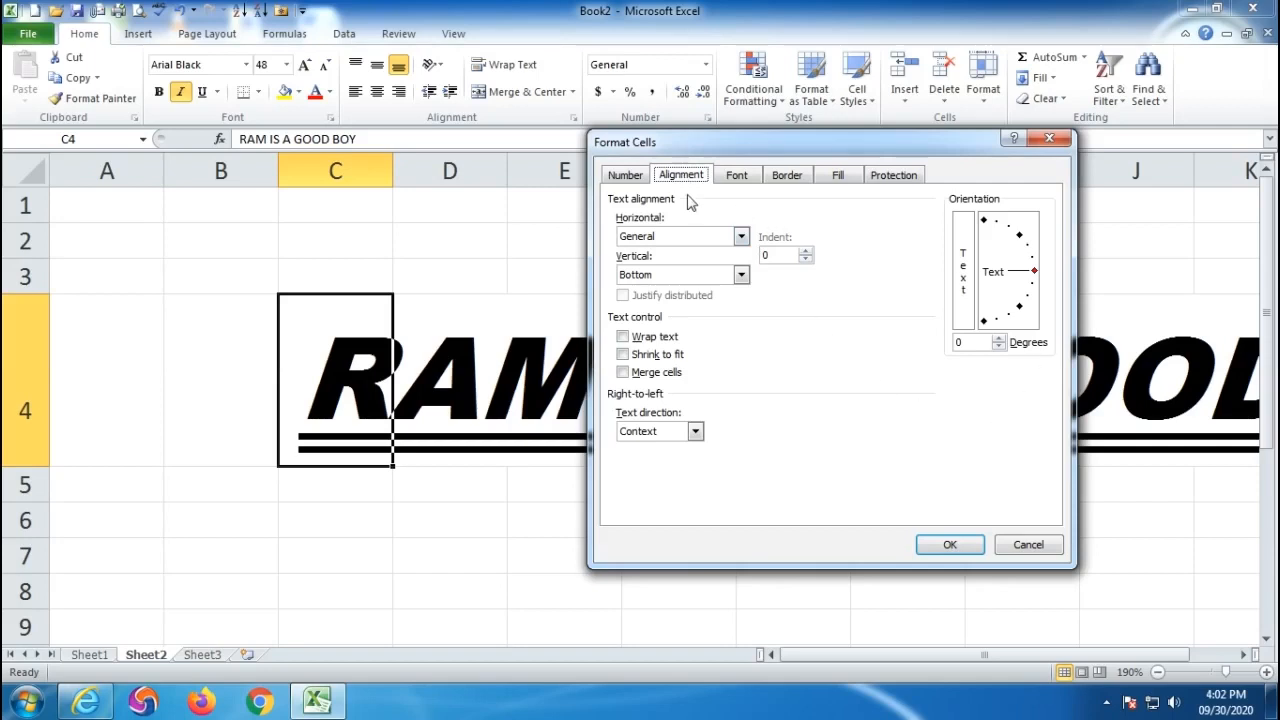
click(750, 178)
click(969, 331)
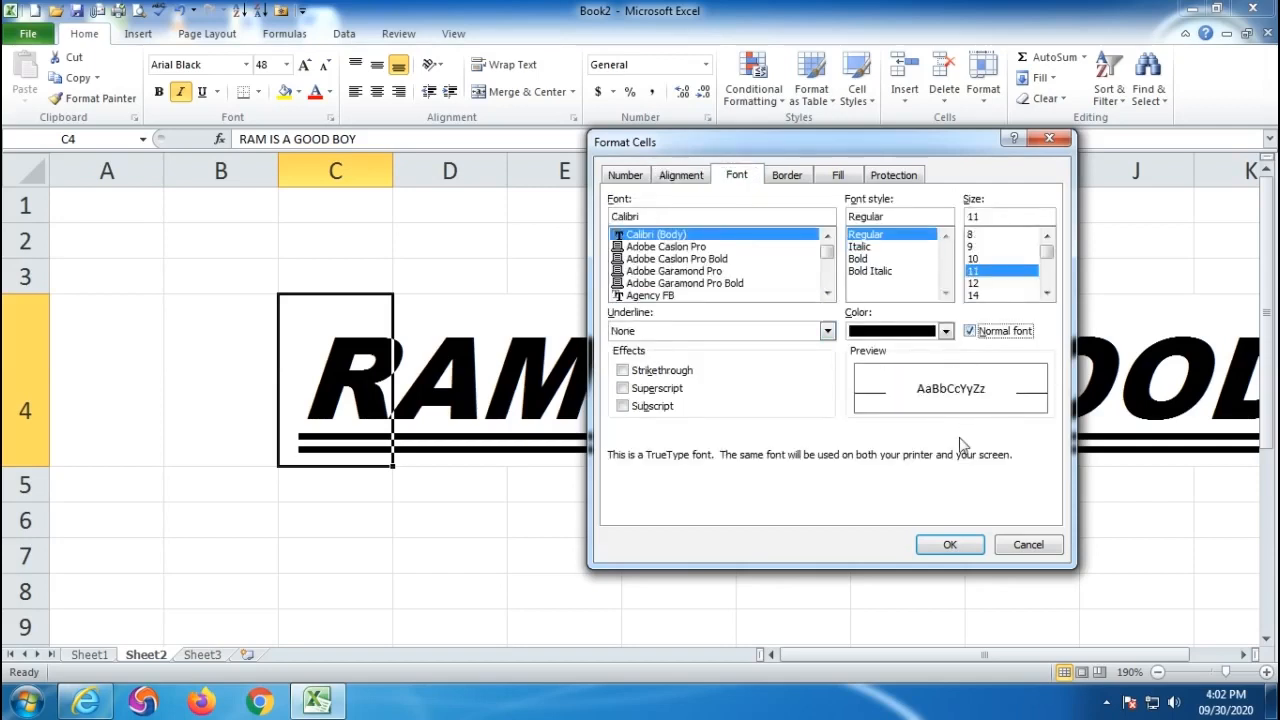
click(946, 548)
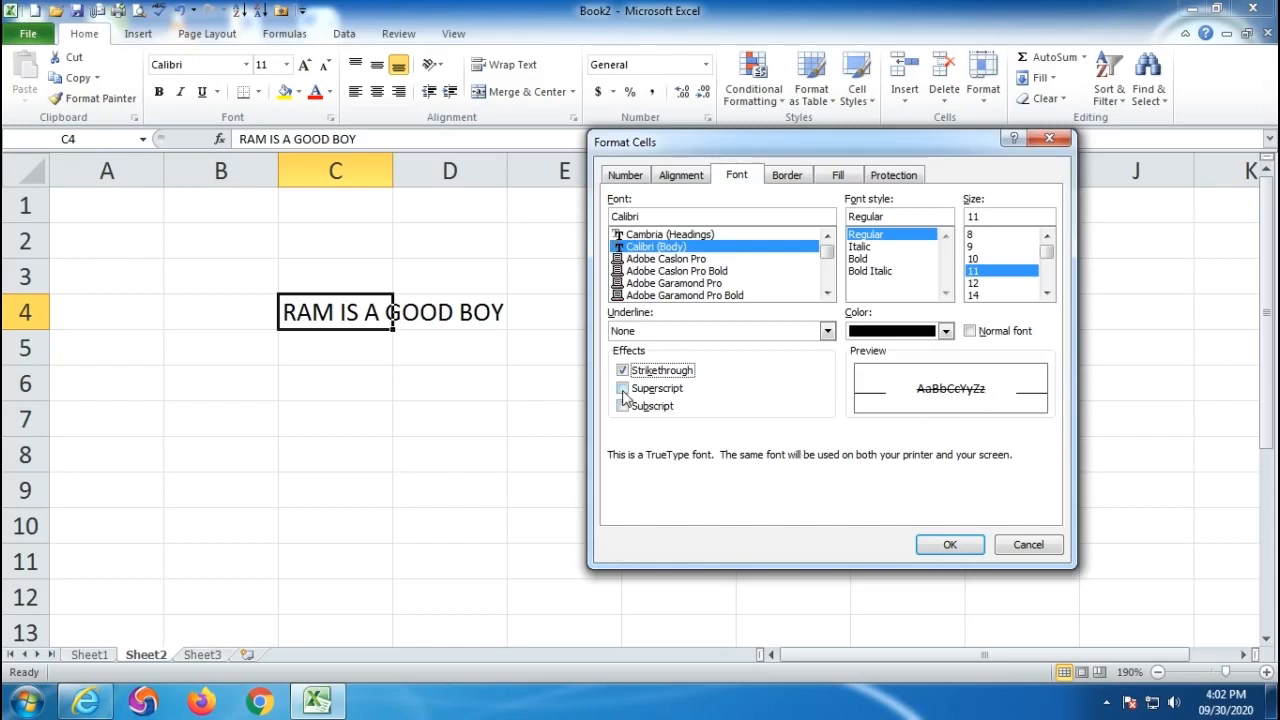
click(1030, 545)
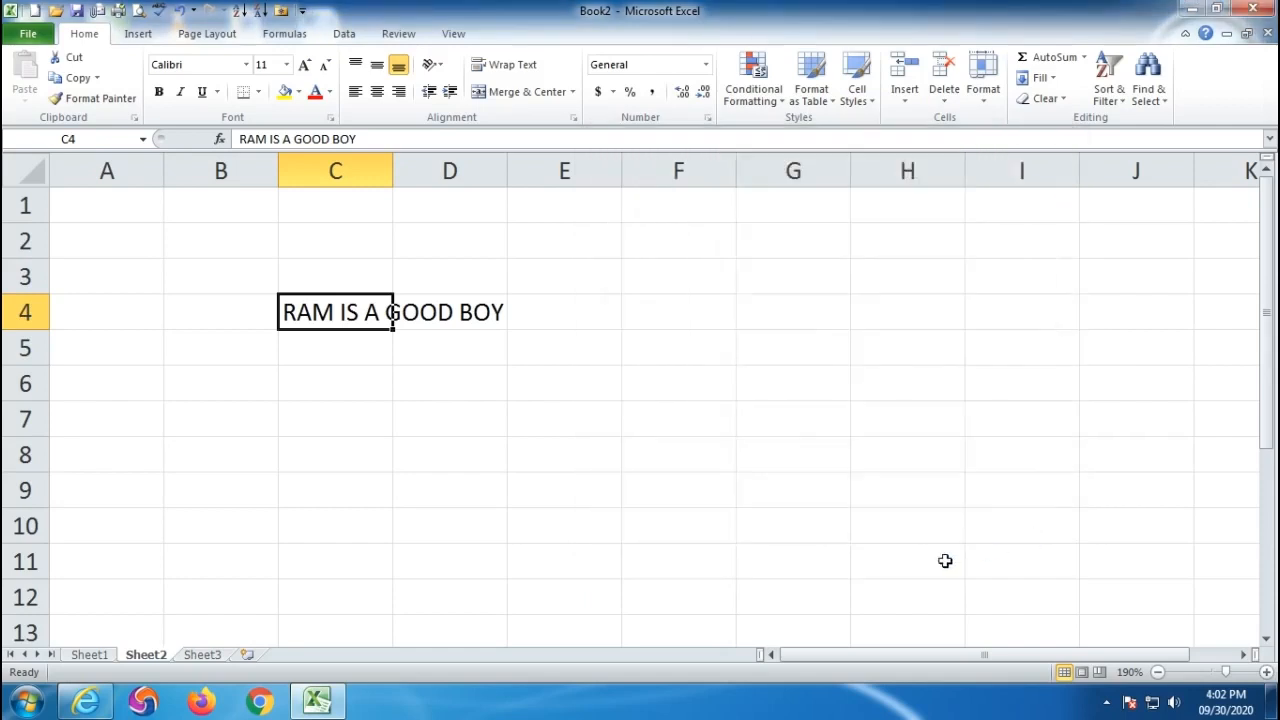
- Enter X2 in C7 and make its 2 superscript to show X²
click(348, 421)
text(X)
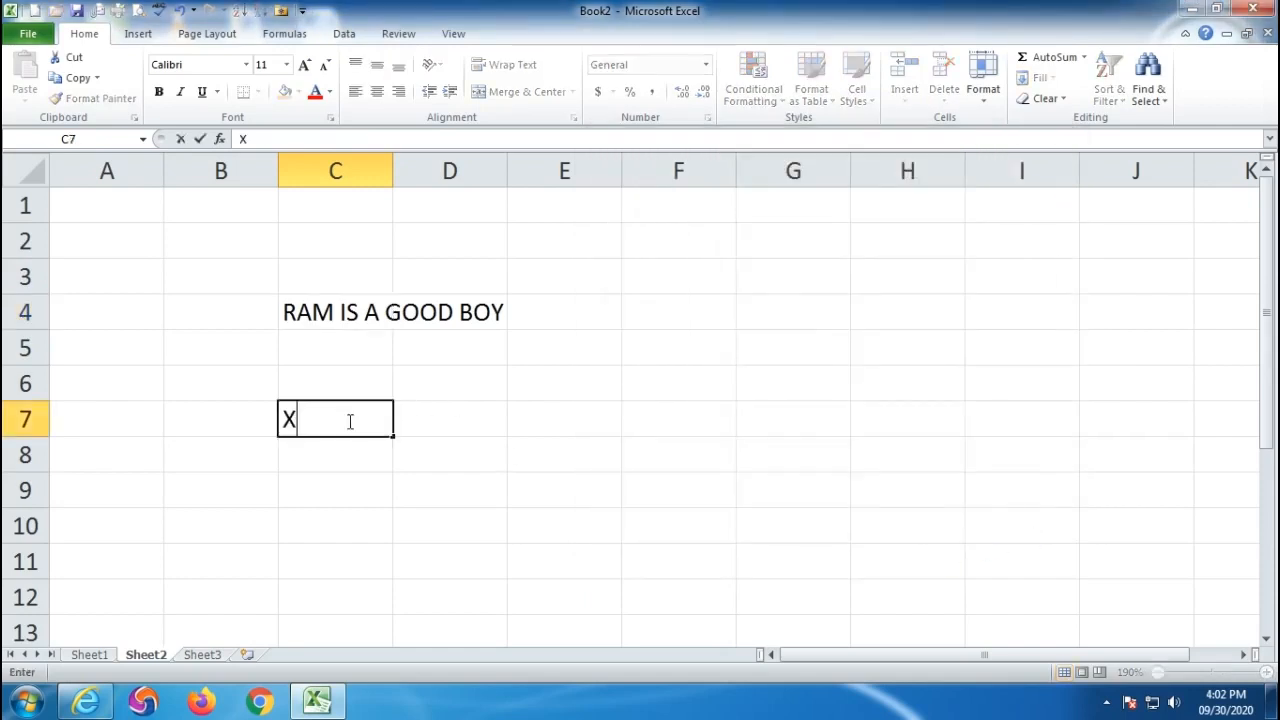
text(2)
key(Return)
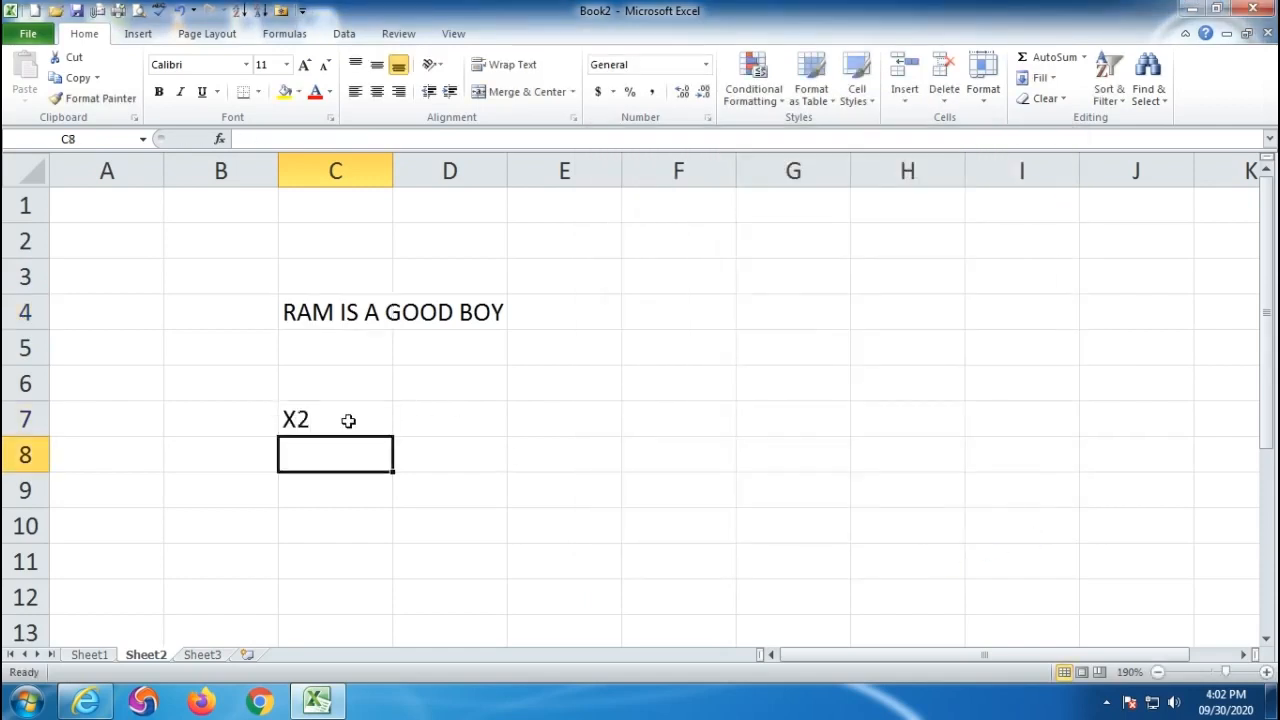
click(318, 419)
click(306, 496)
click(326, 418)
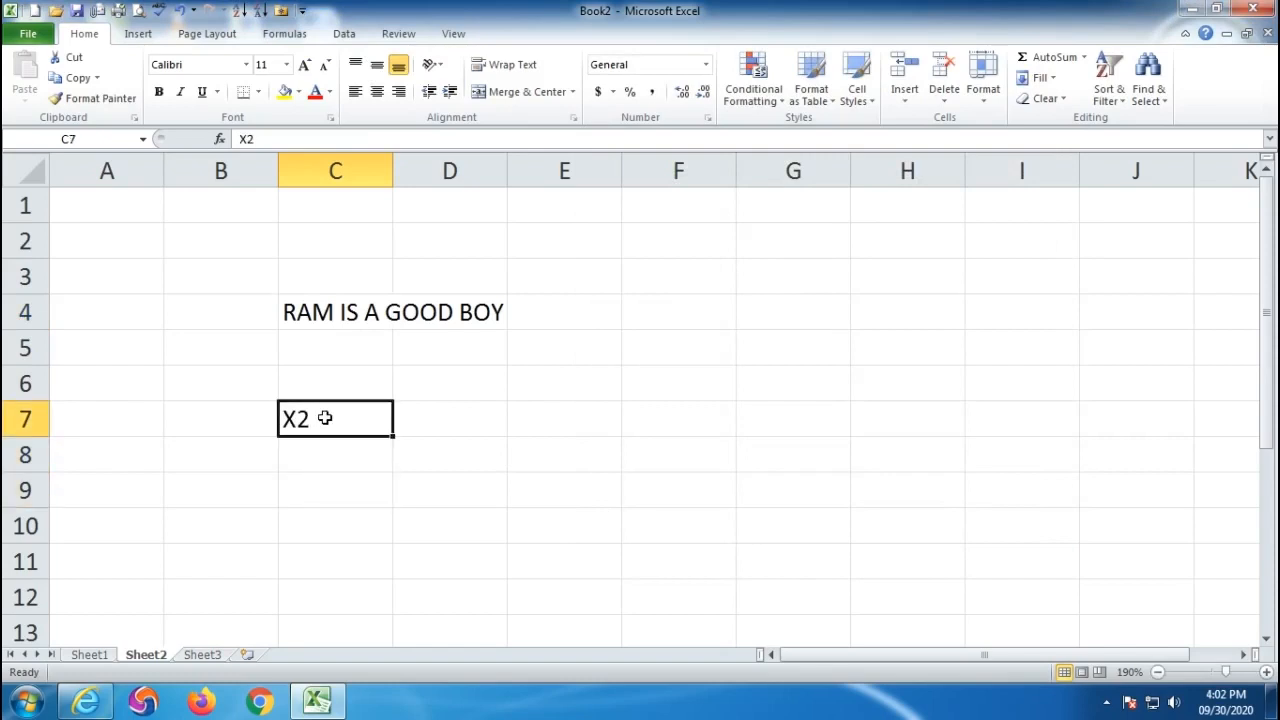
double_click(305, 419)
drag(310, 419, 302, 420)
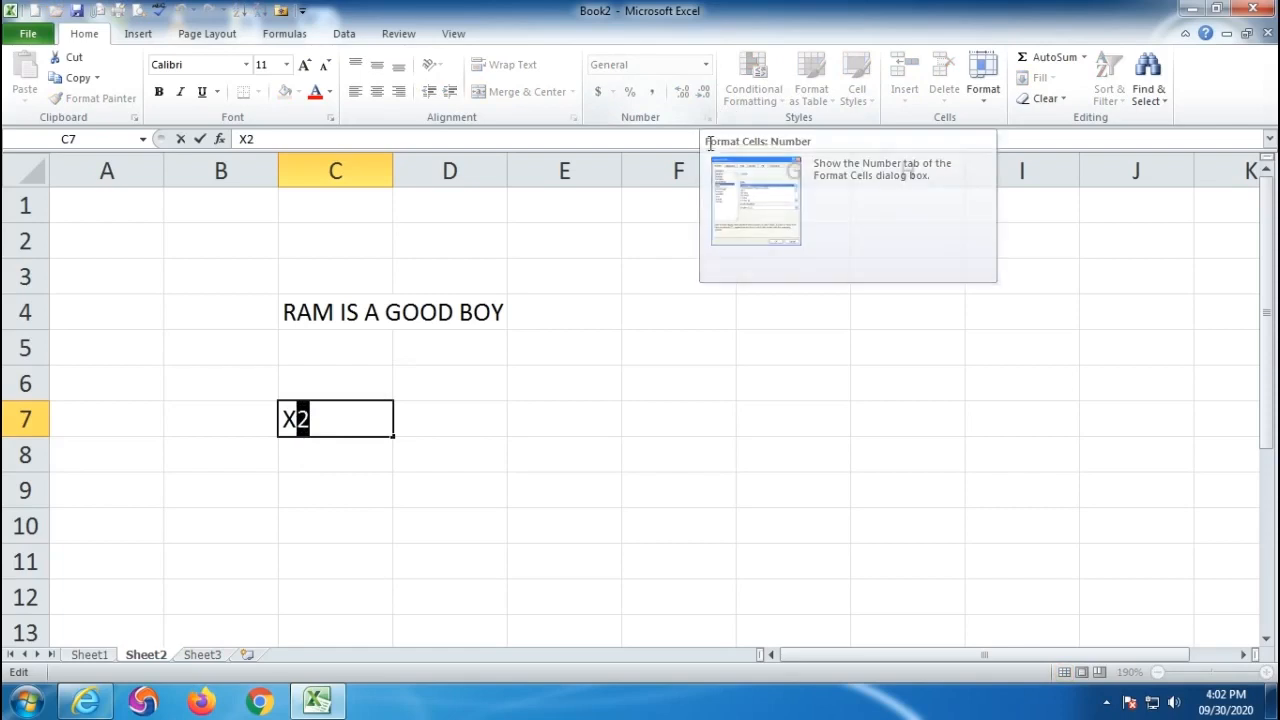
click(331, 119)
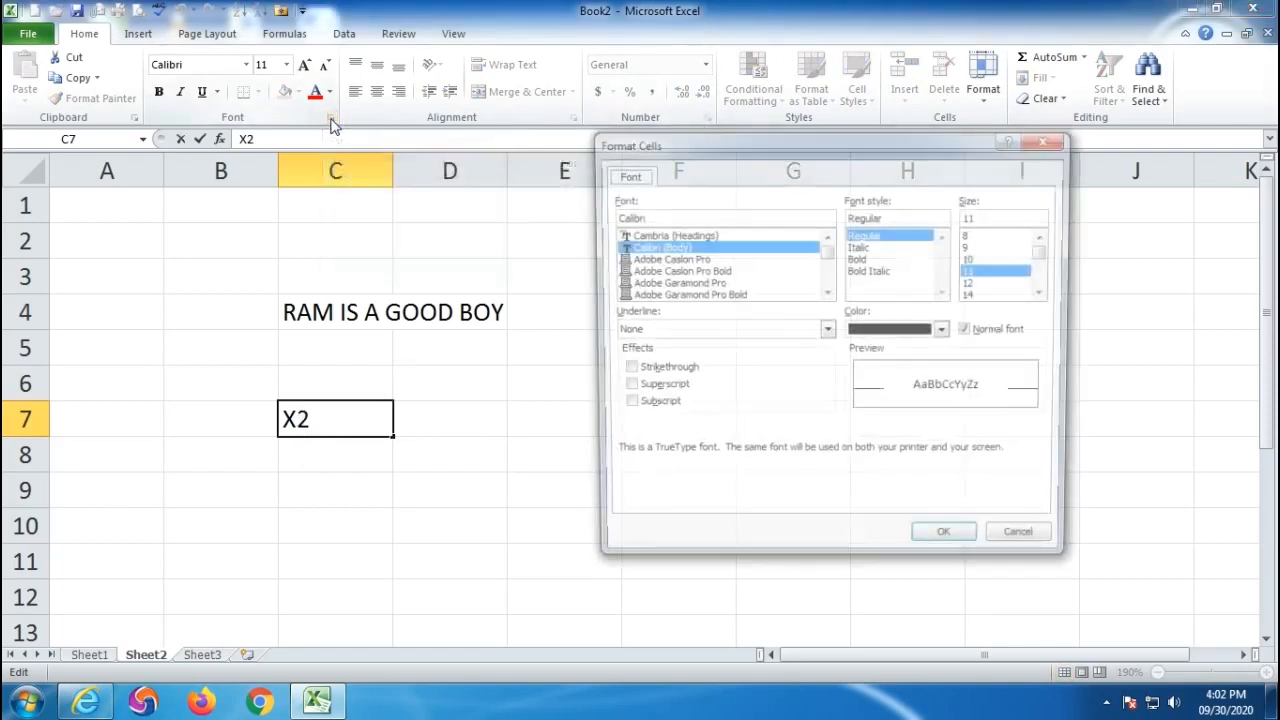
drag(748, 155, 737, 108)
click(614, 340)
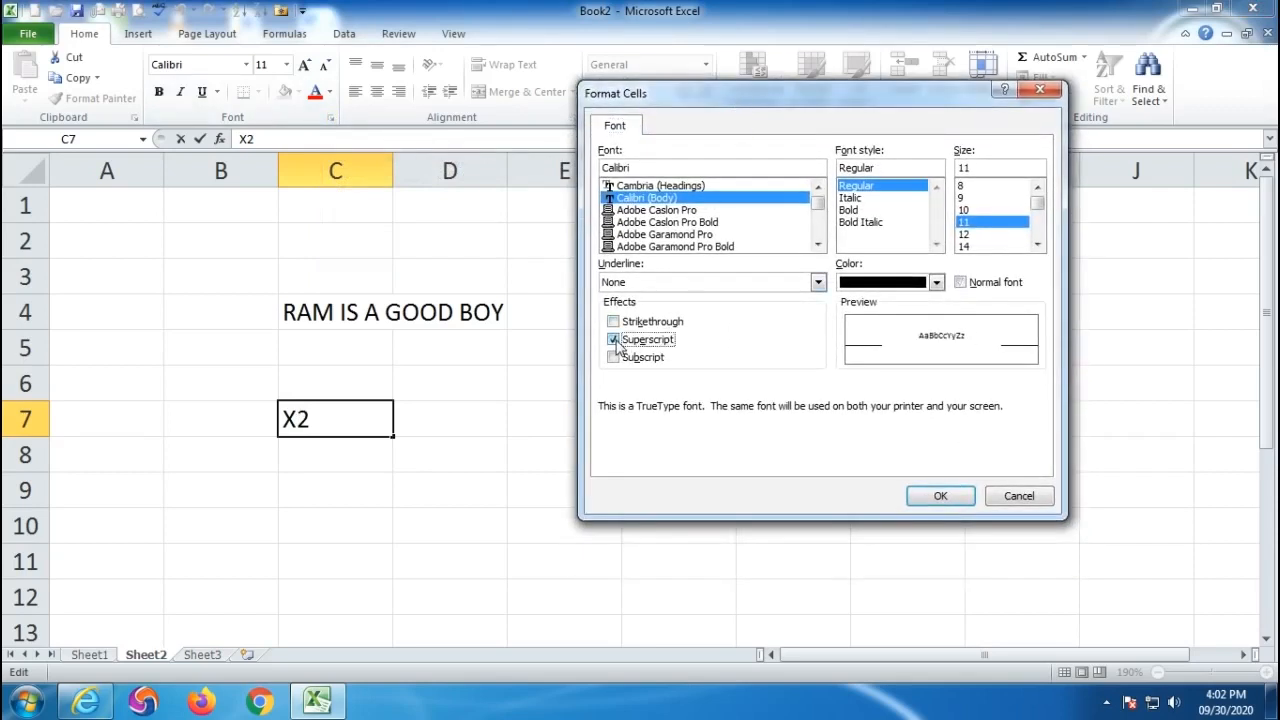
click(940, 496)
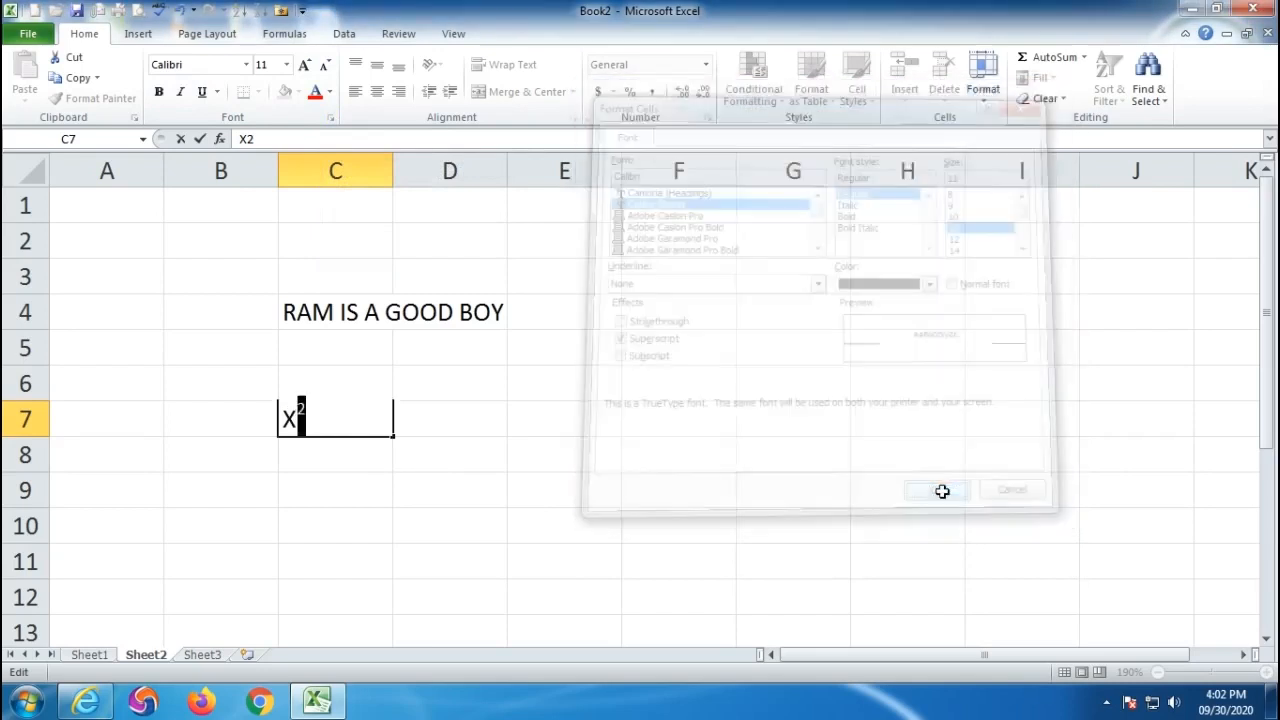
click(353, 551)
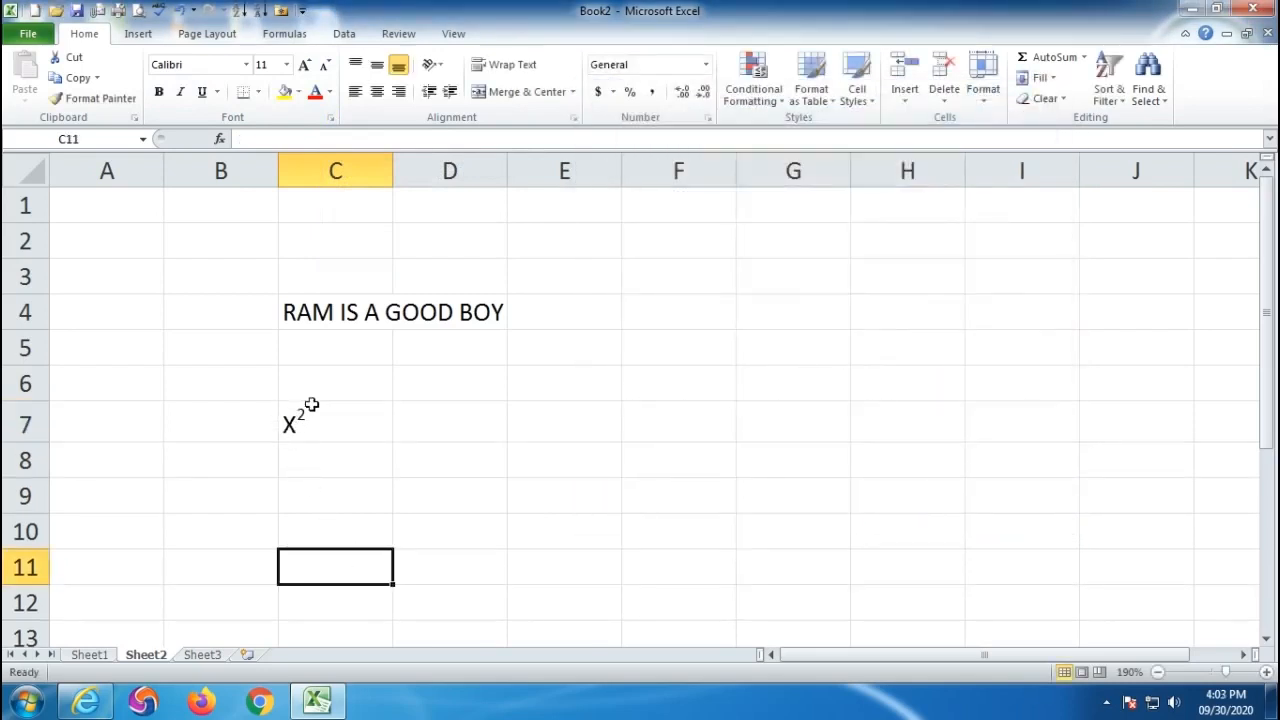
- Enter CO2 in C8 and make its 2 subscript to show CO₂
click(318, 463)
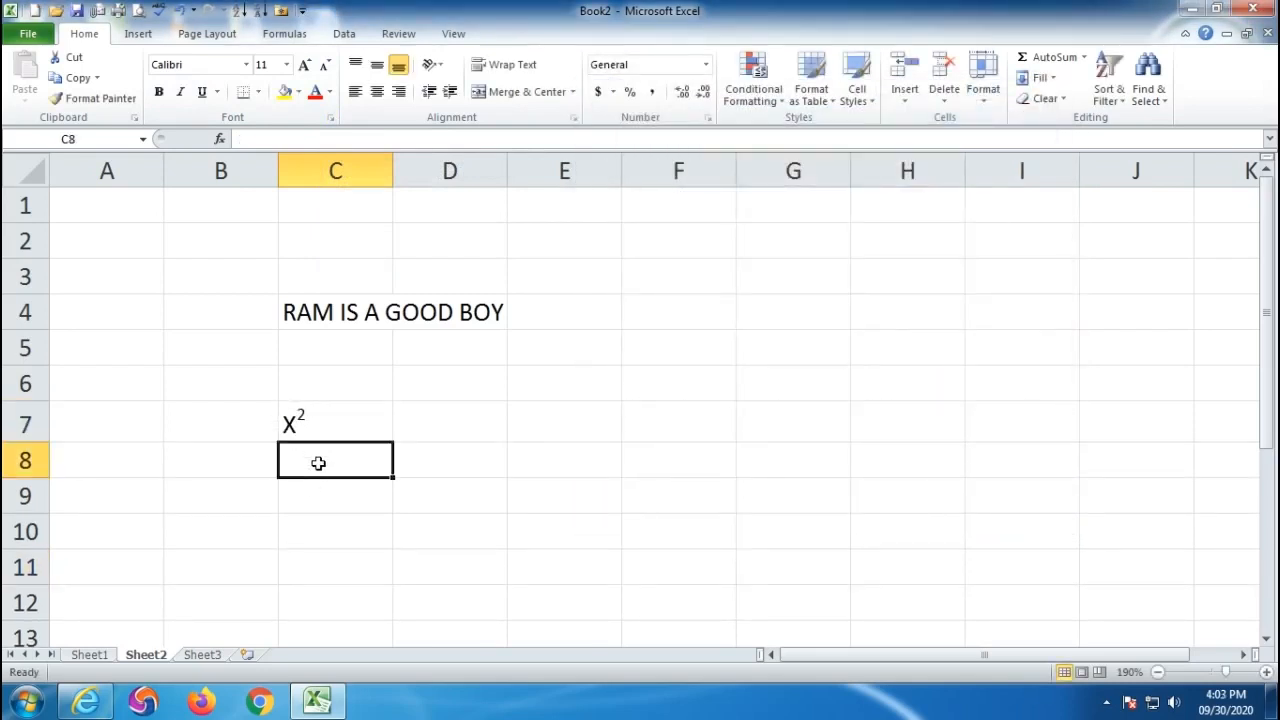
text(c)
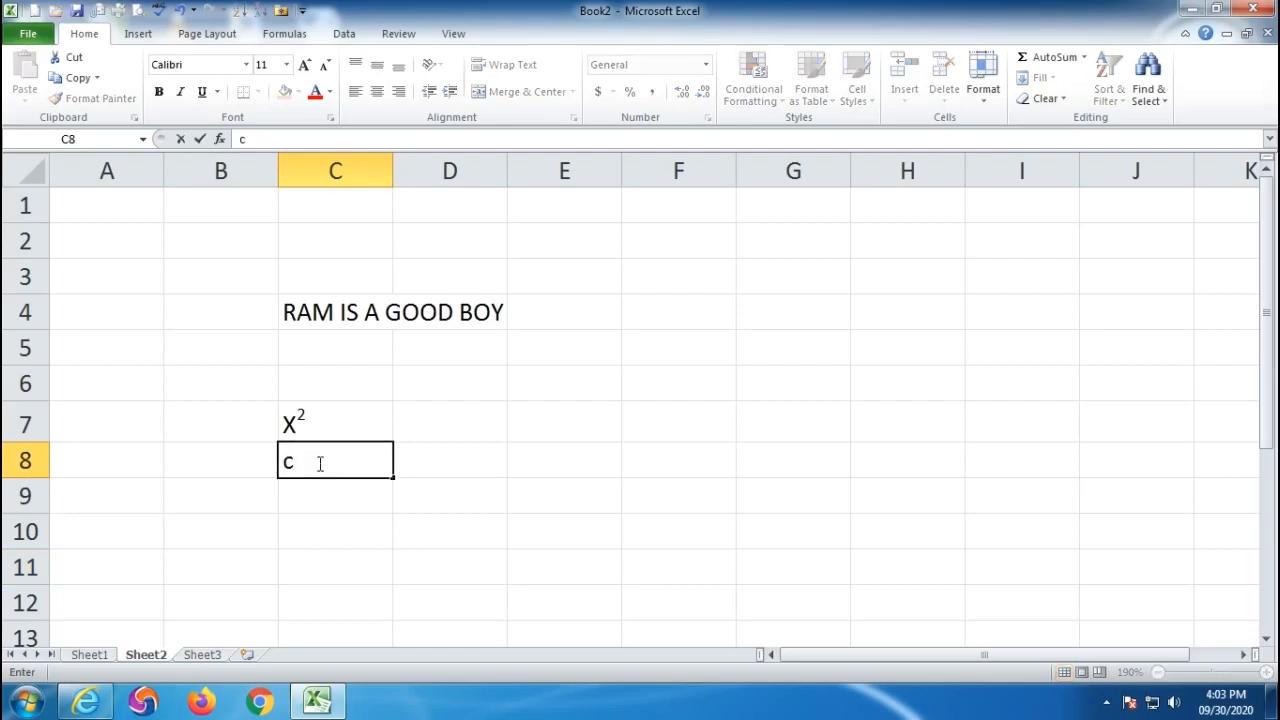
text(CO2)
drag(351, 468, 316, 462)
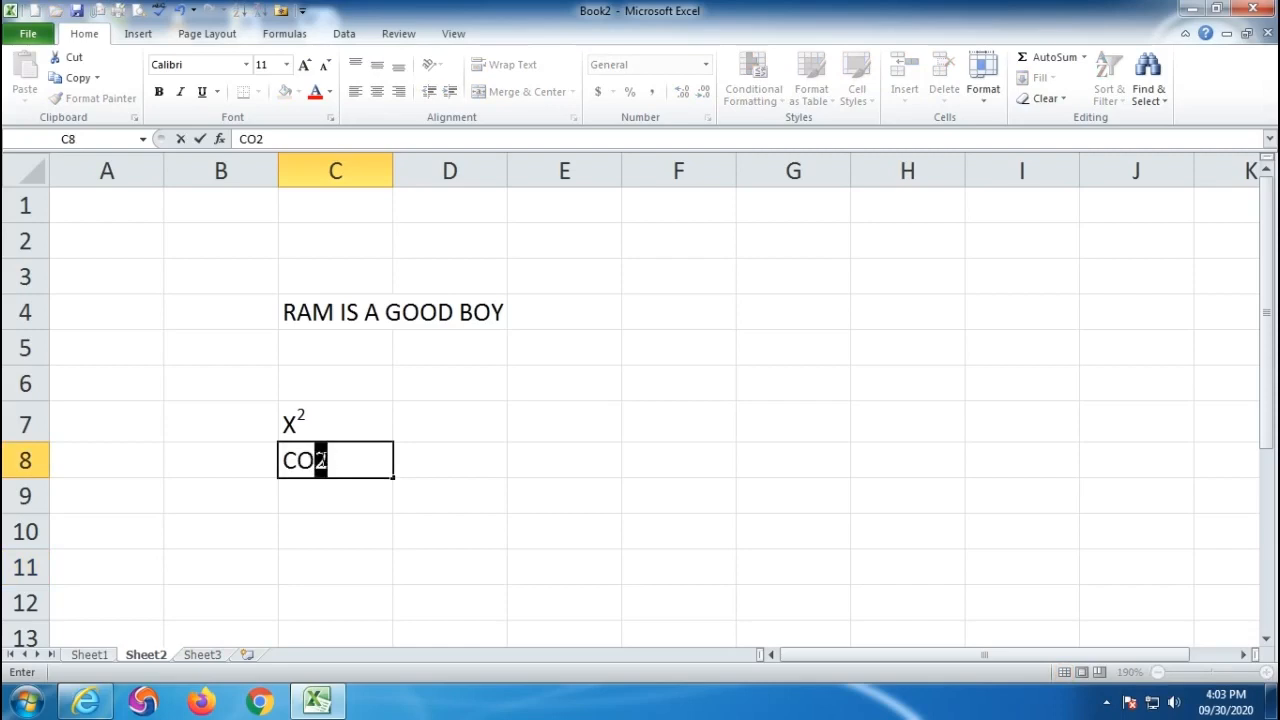
click(331, 116)
click(613, 357)
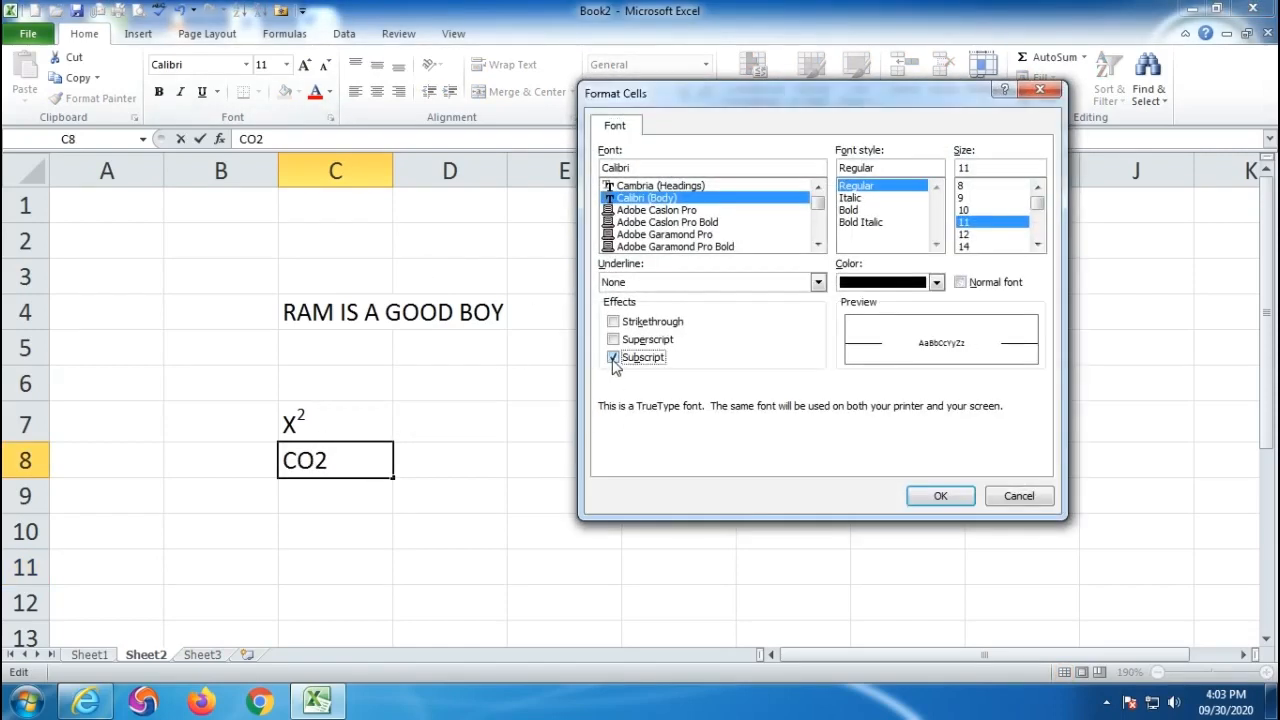
click(940, 496)
click(456, 596)
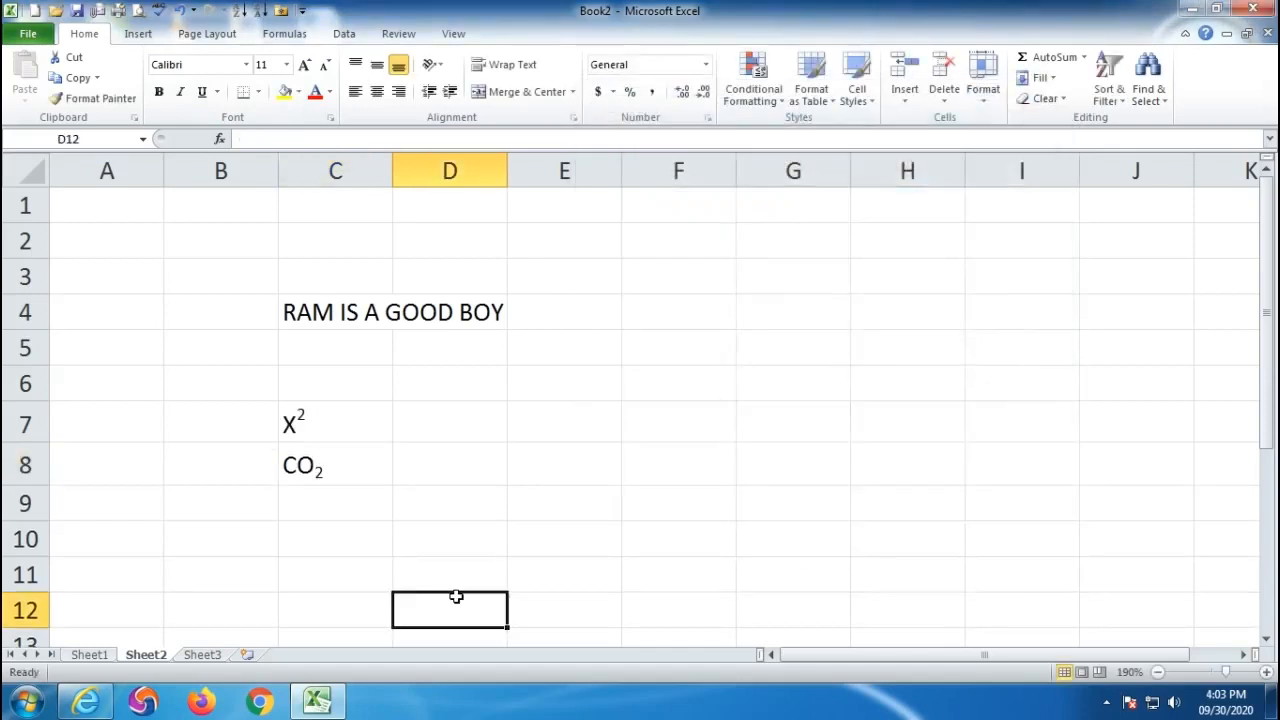
key(ctrl+1)
- Dismiss Format Cells for D12 twice without changes, glancing at the font settings
click(1020, 496)
click(708, 118)
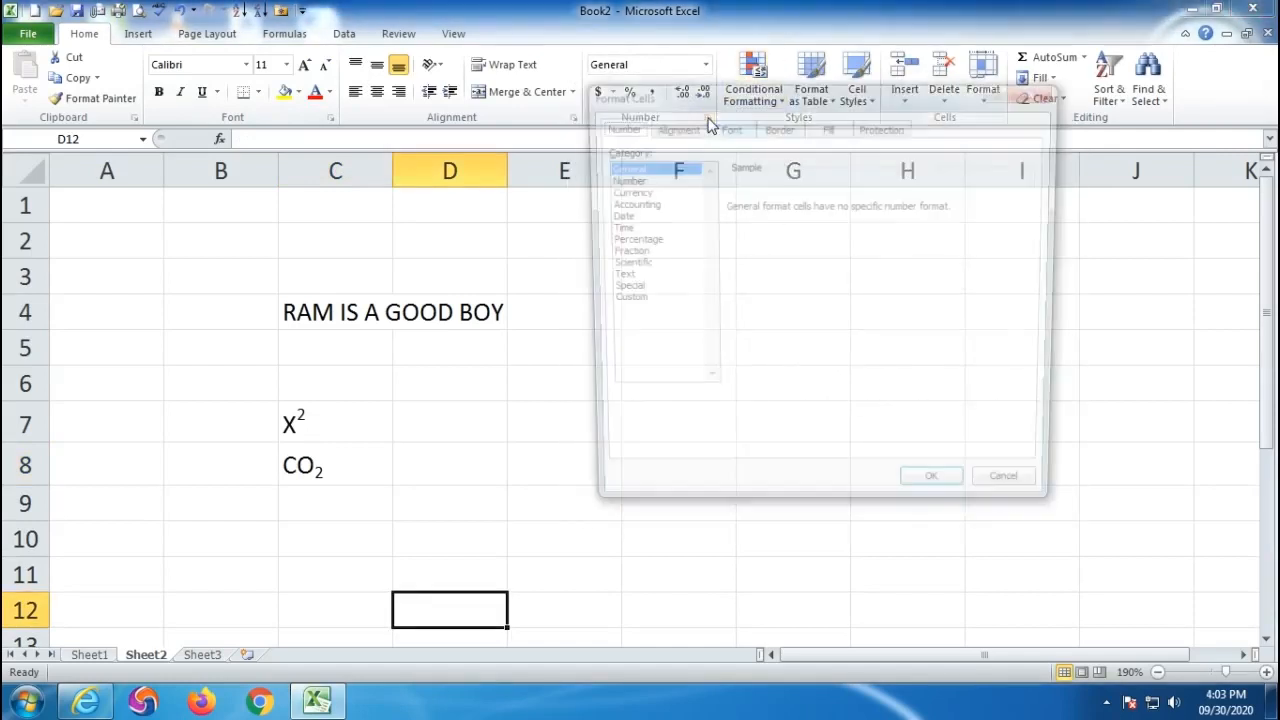
click(726, 127)
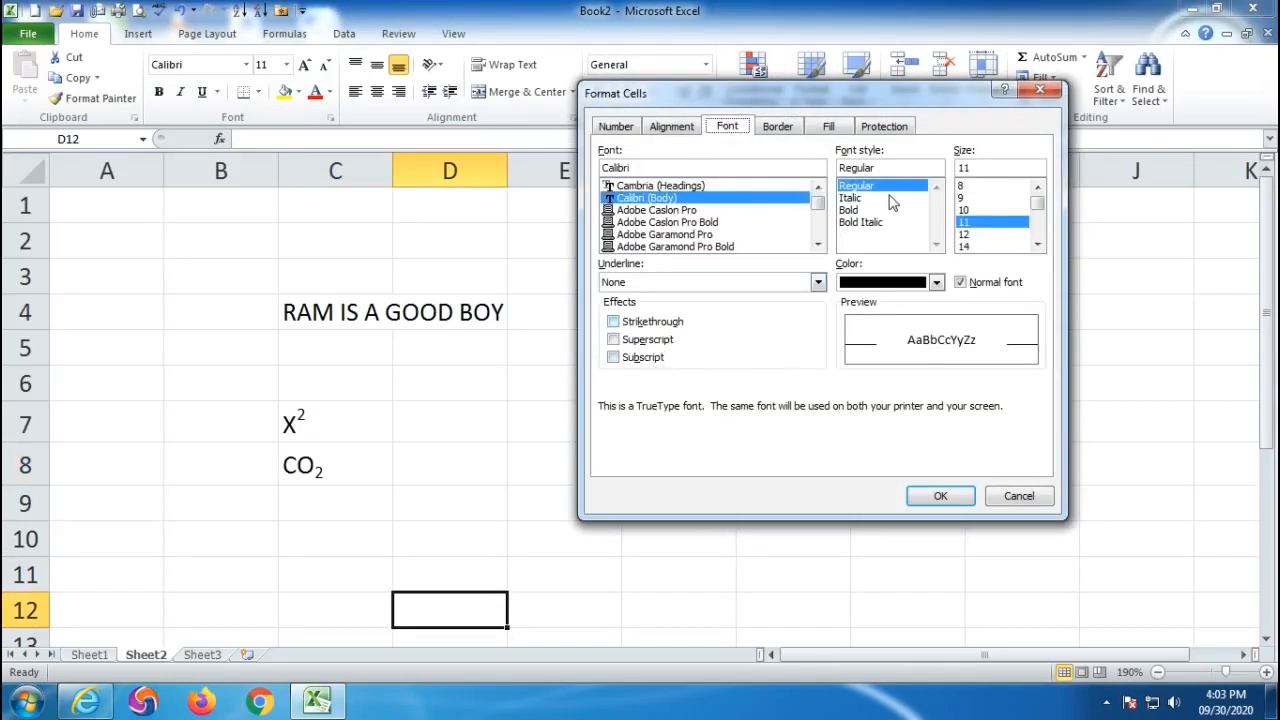
click(1010, 498)
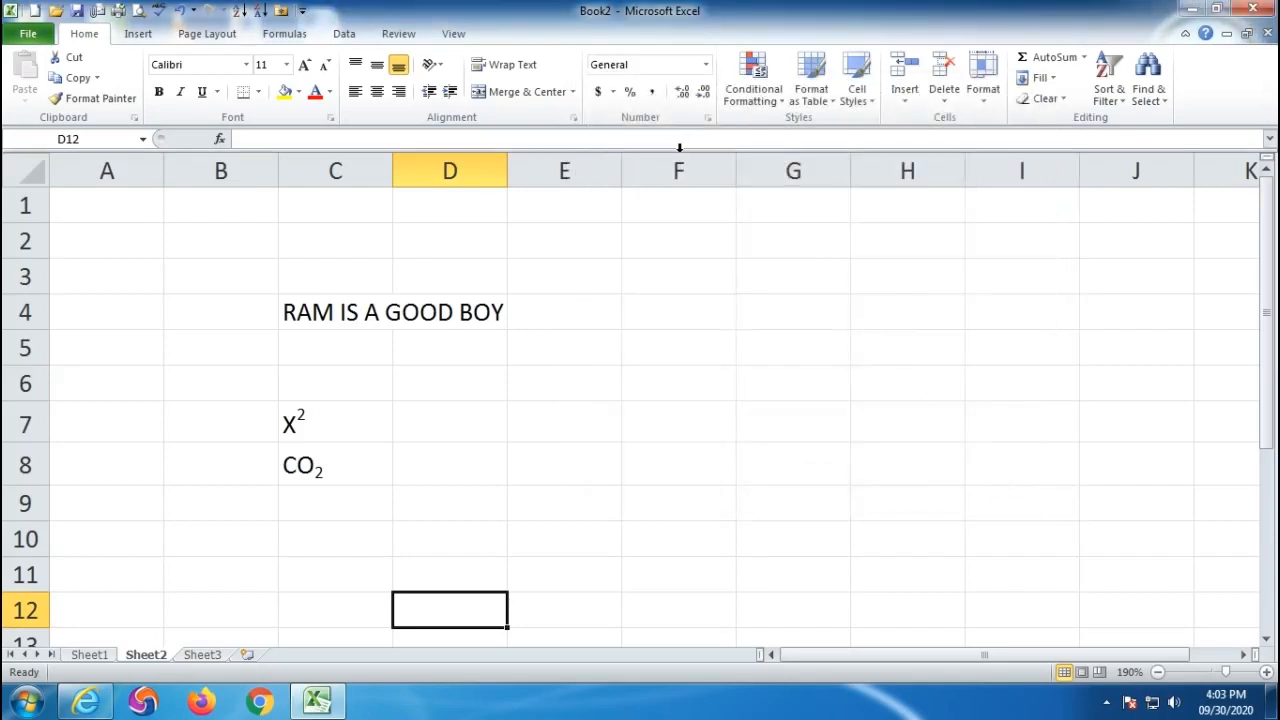
click(711, 118)
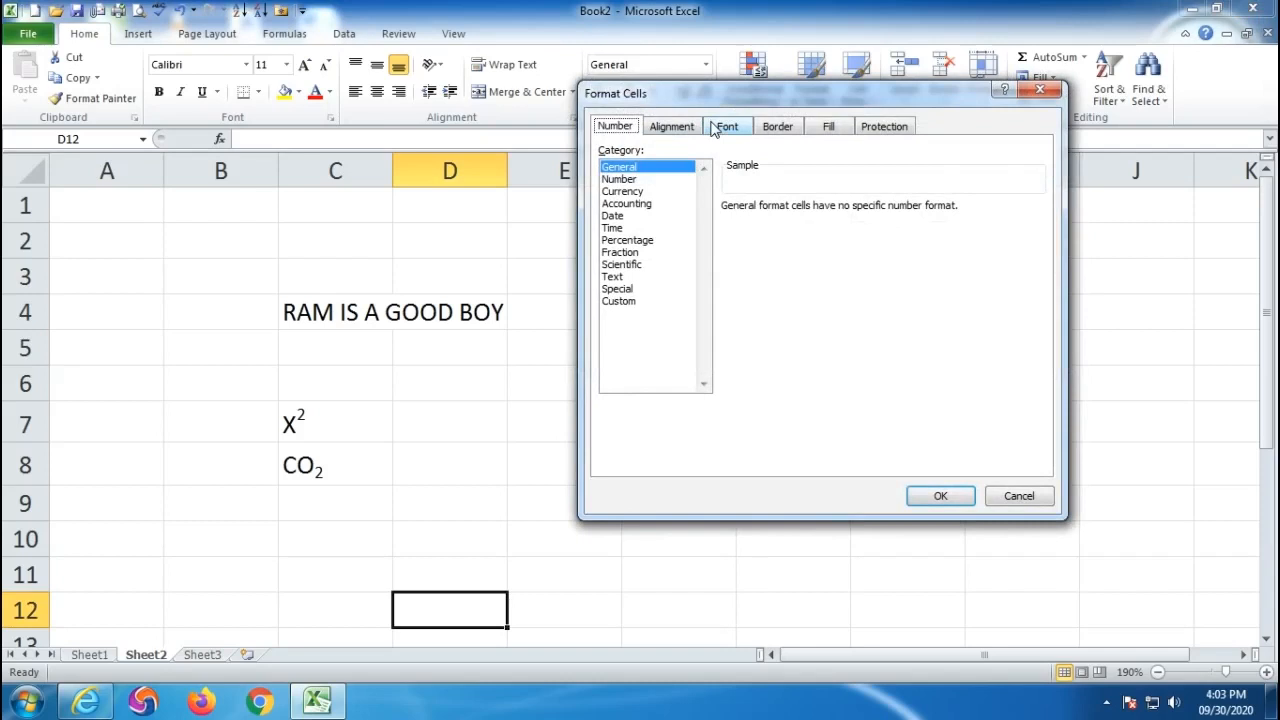
- Choose a double-line Outline border preset with Automatic colour for D12
click(778, 128)
drag(759, 96, 765, 170)
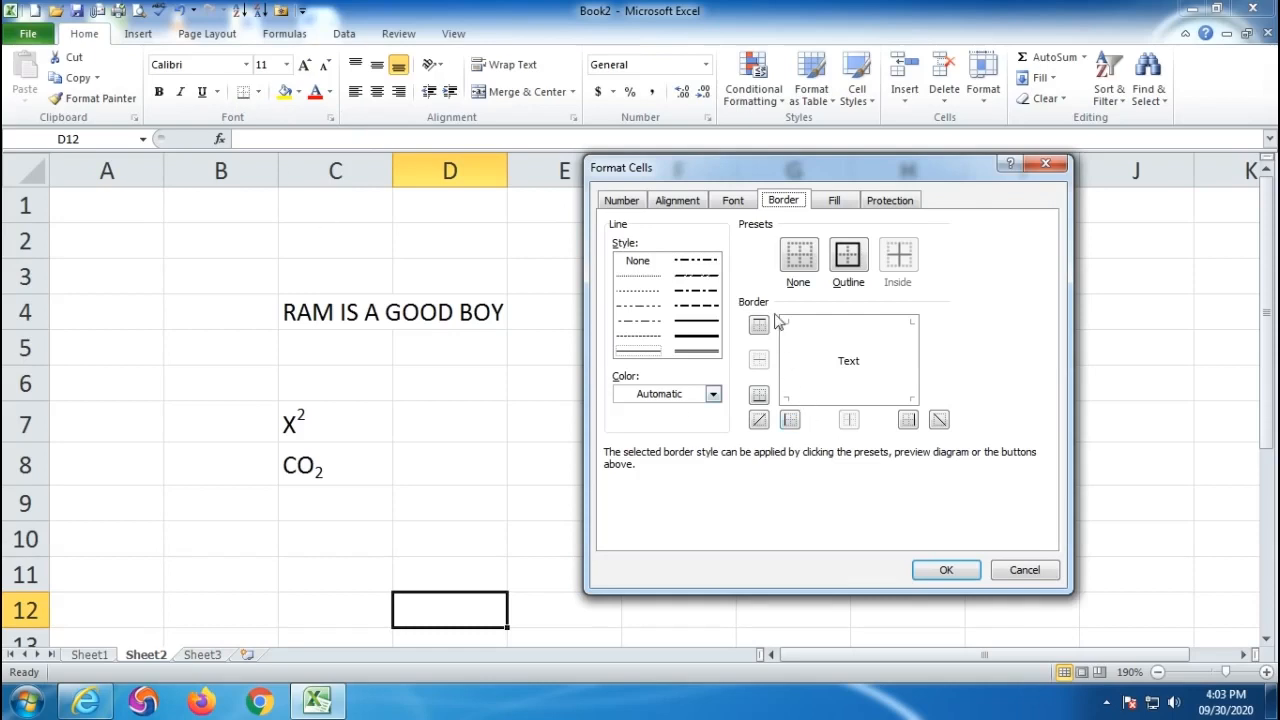
click(693, 352)
click(846, 260)
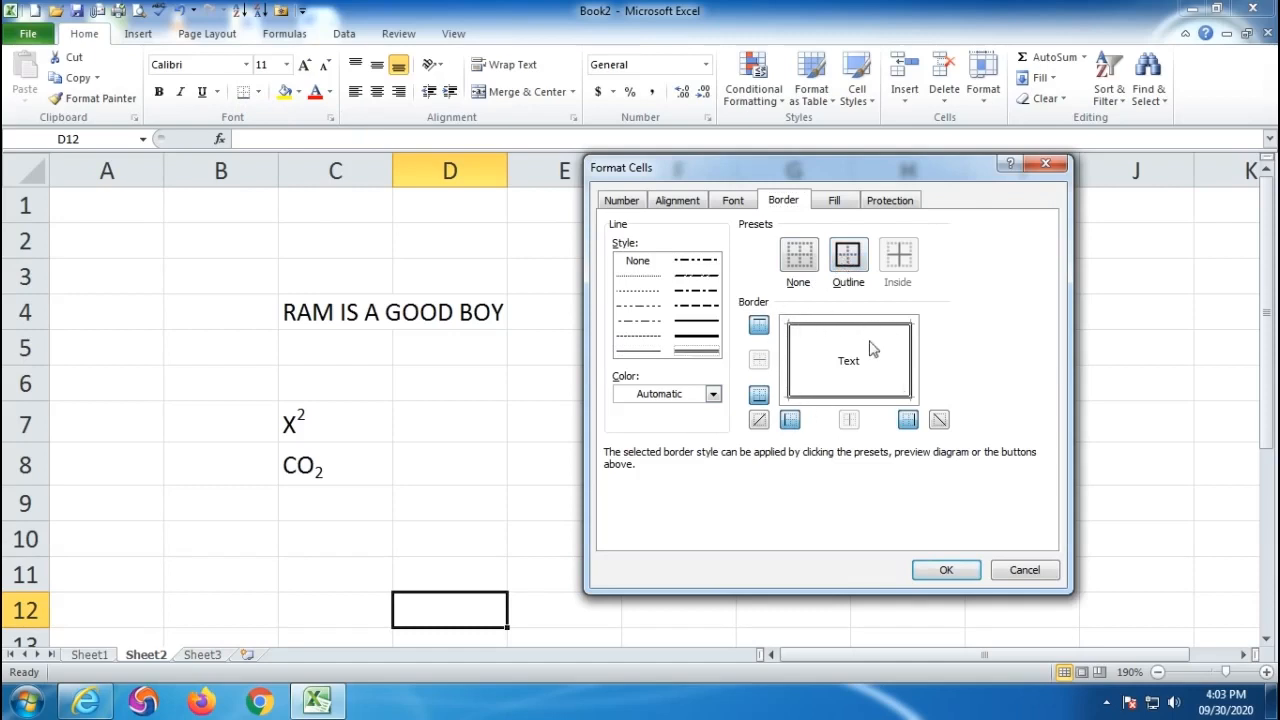
click(713, 395)
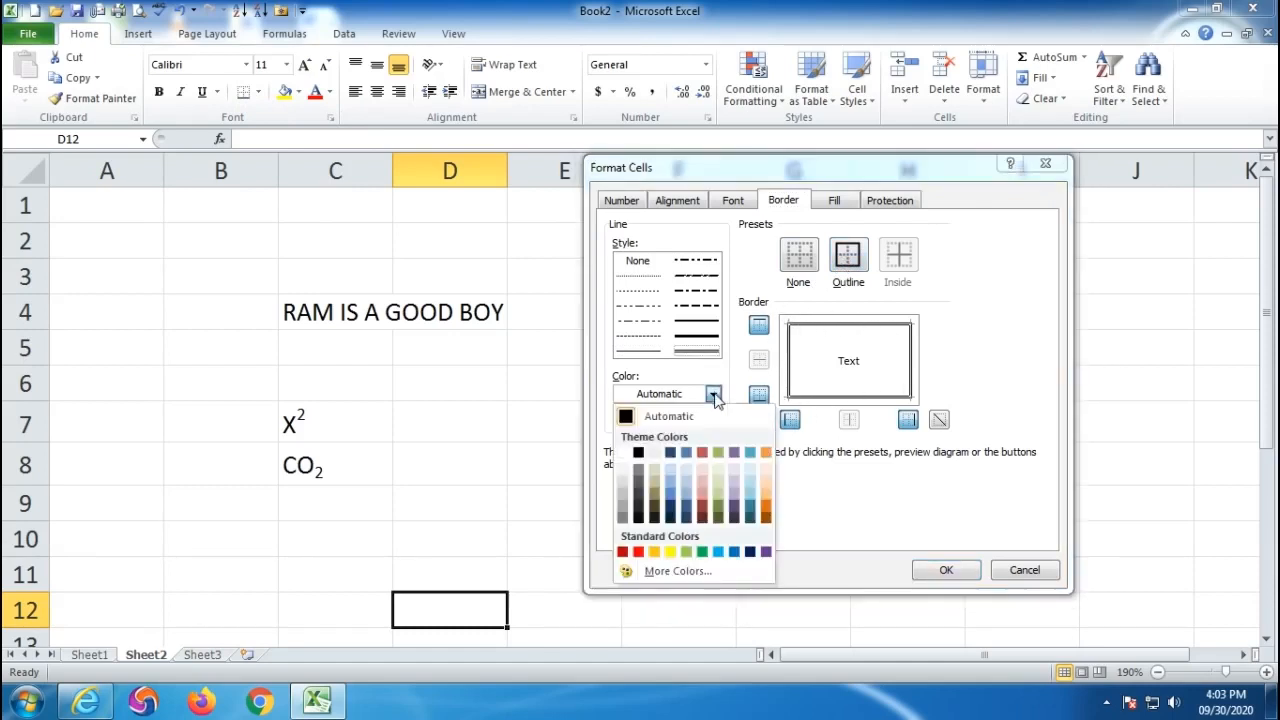
click(714, 396)
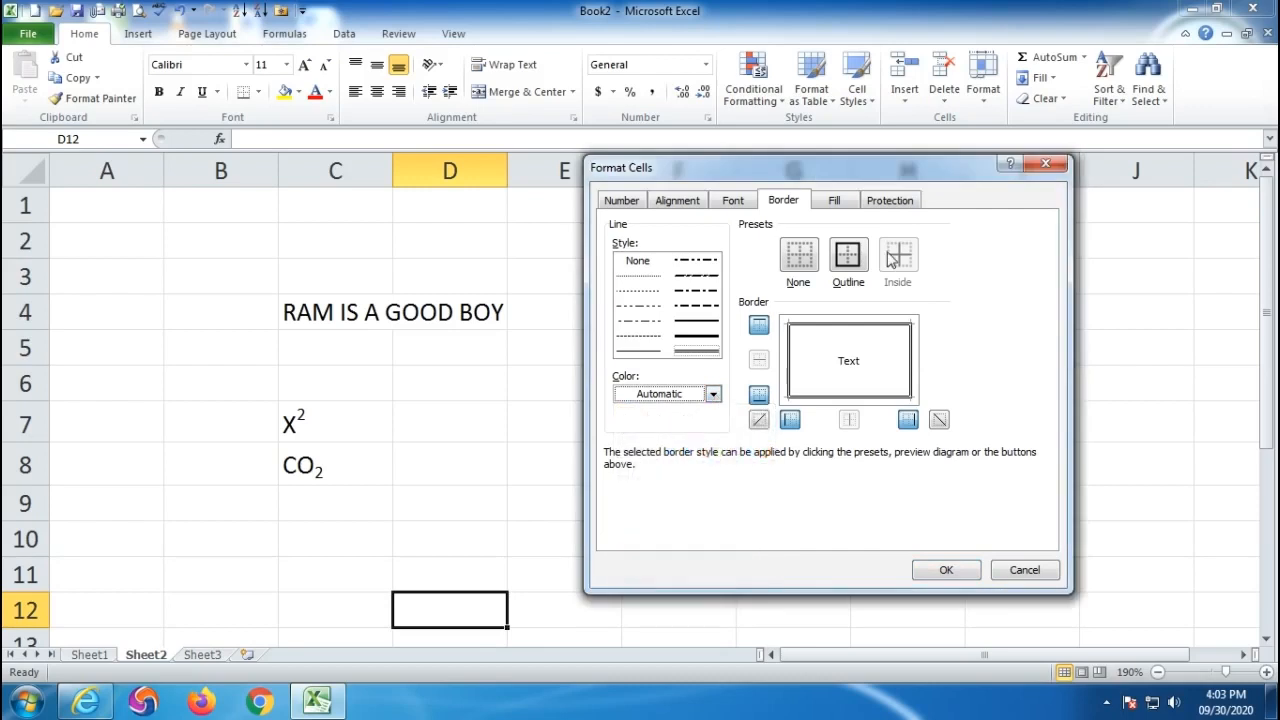
click(835, 202)
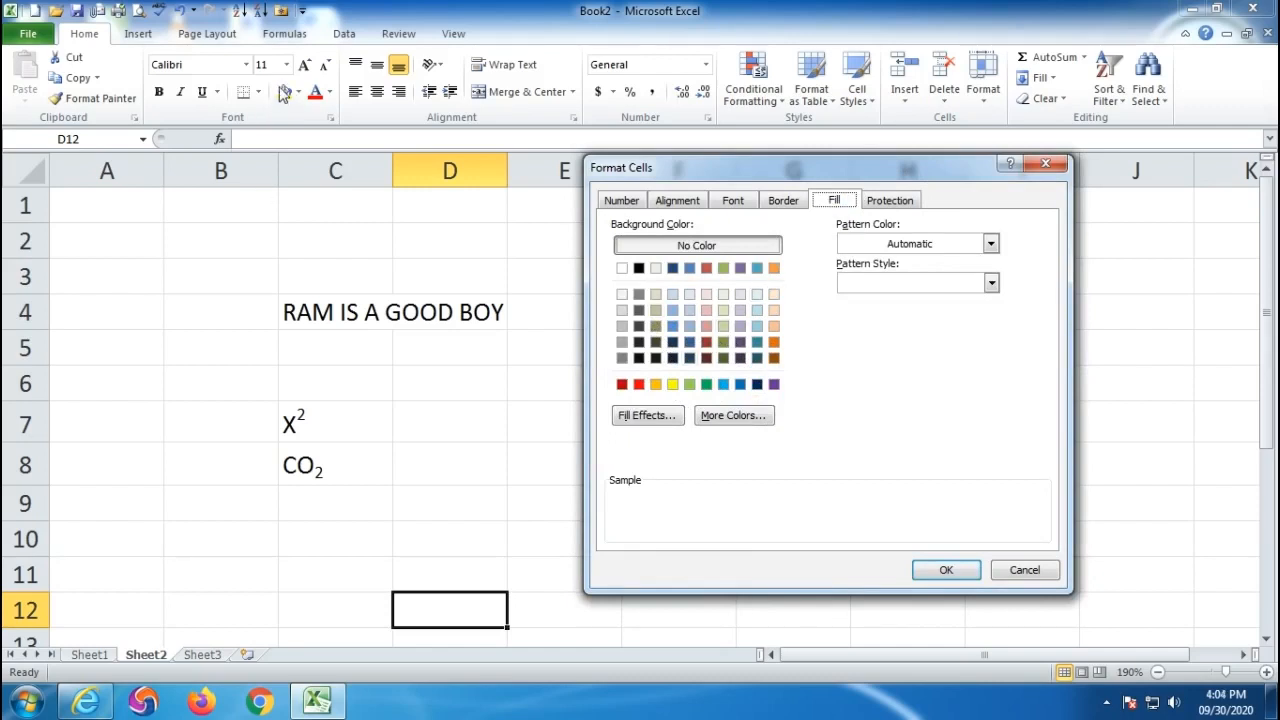
- Preview several background colours for D12, settling on light blue
click(672, 384)
click(689, 384)
click(706, 384)
click(723, 384)
click(656, 310)
click(639, 310)
click(689, 294)
click(689, 310)
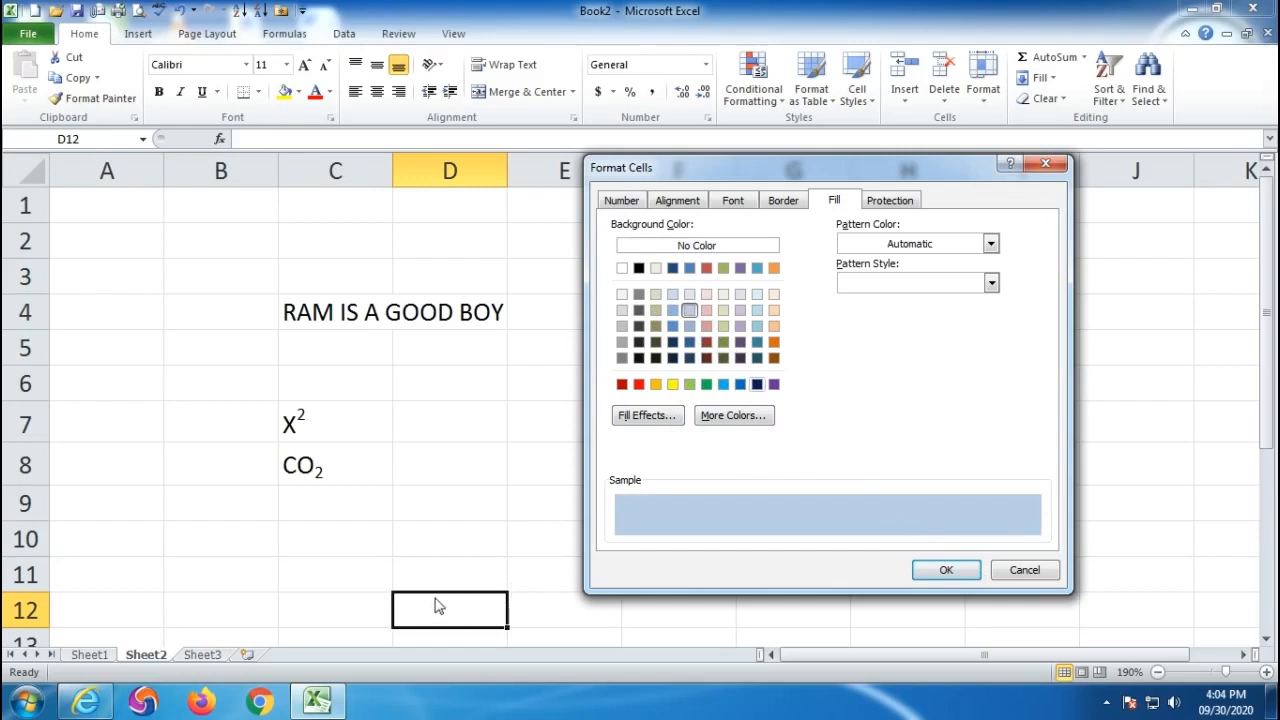
- Set up a two-colour gradient fill effect using red and yellow
click(645, 418)
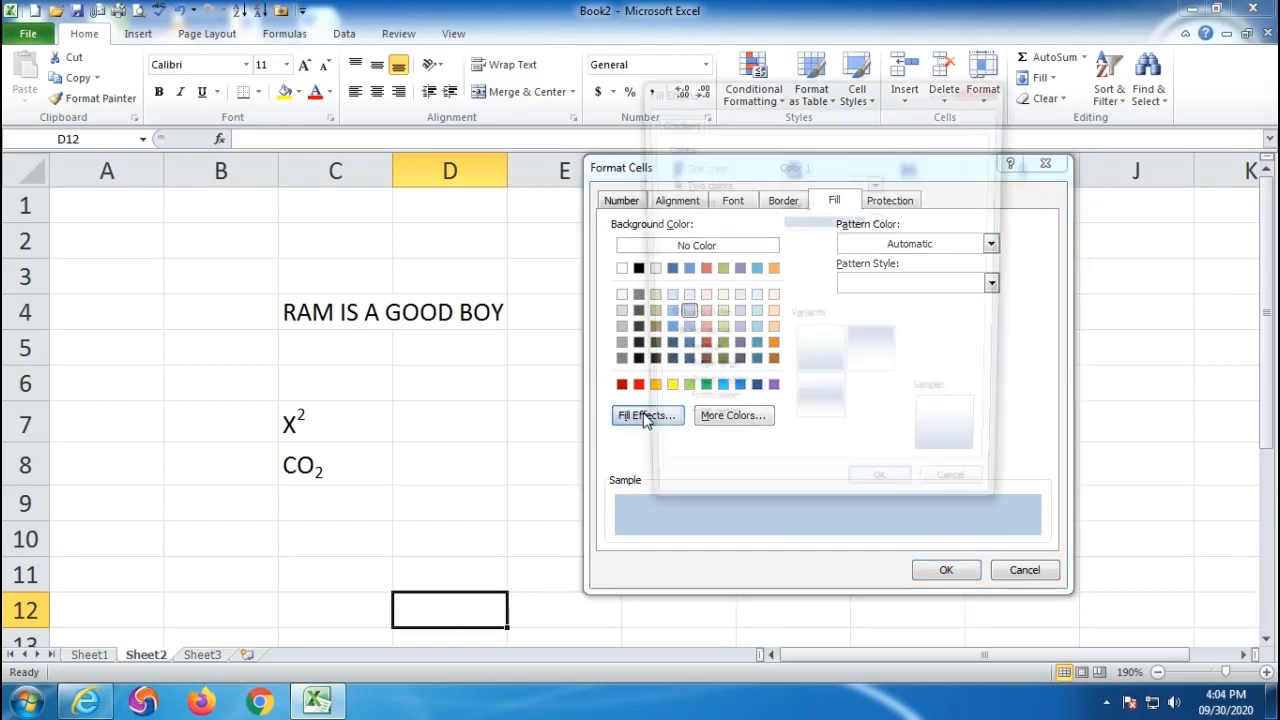
click(669, 357)
click(670, 375)
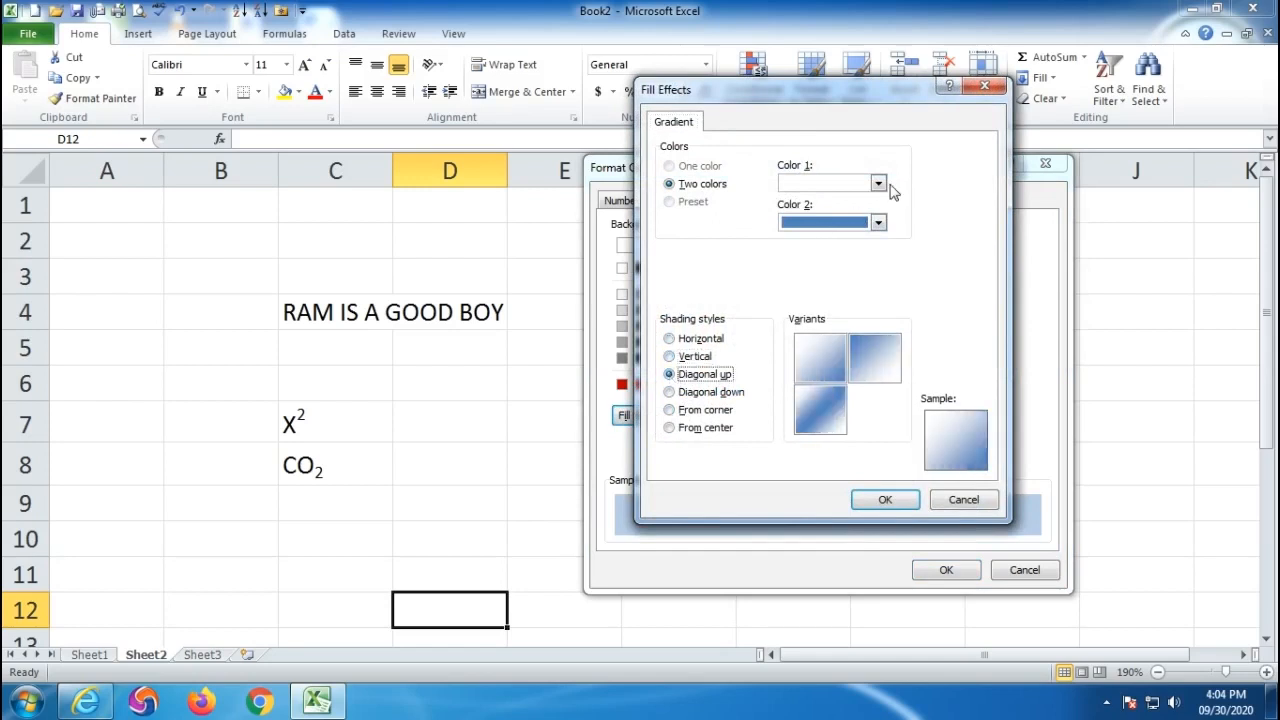
click(878, 183)
click(803, 318)
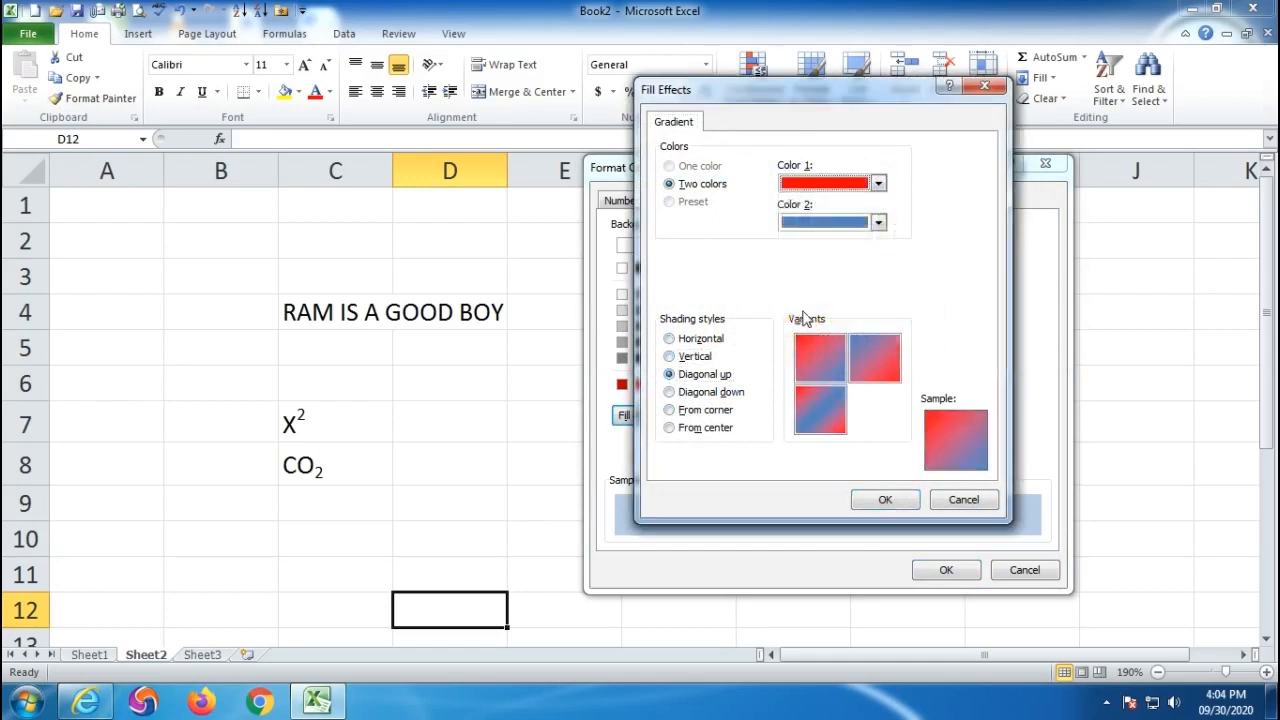
click(878, 222)
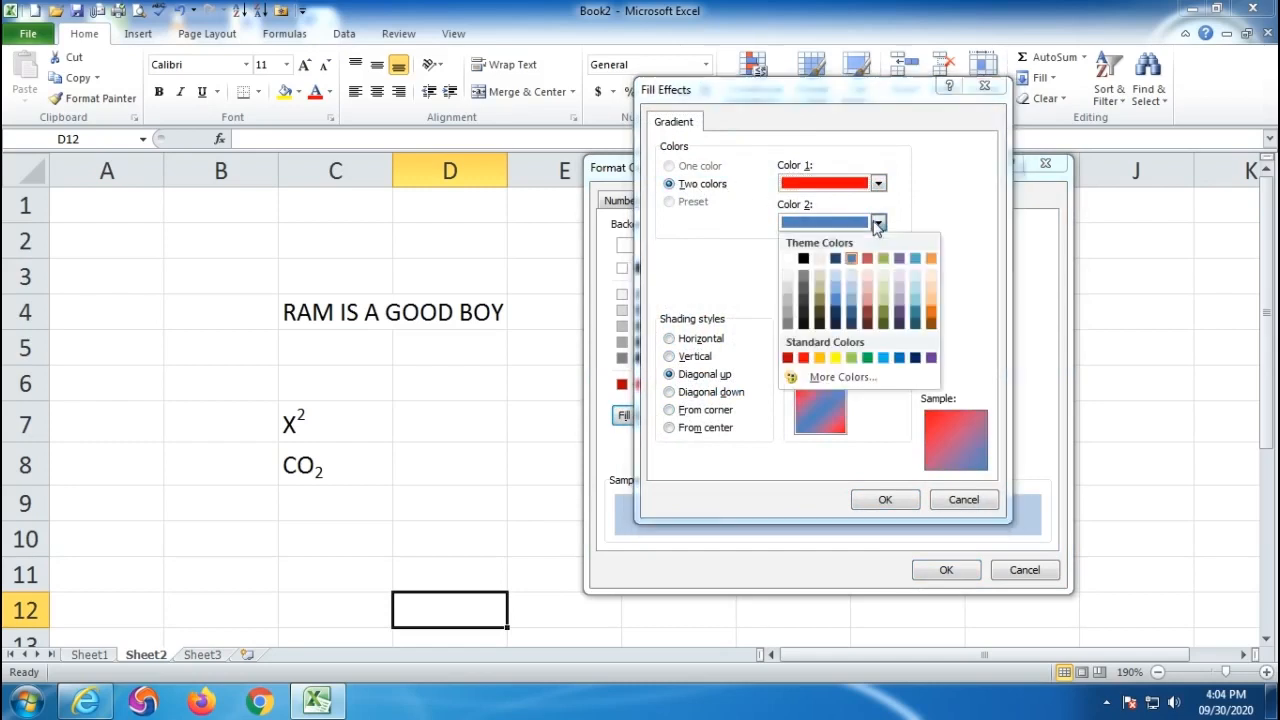
click(835, 358)
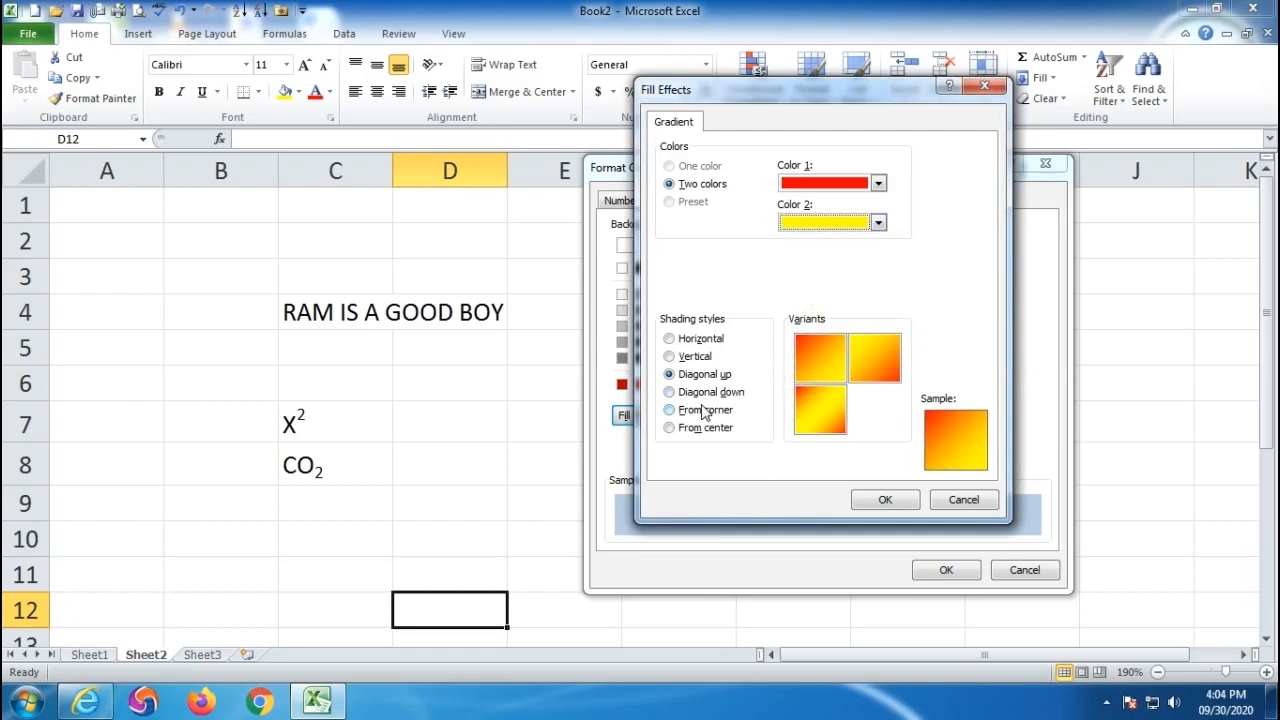
- Shade the gradient From center, apply it to D12, and extend it up to D6
click(670, 410)
click(672, 429)
click(818, 360)
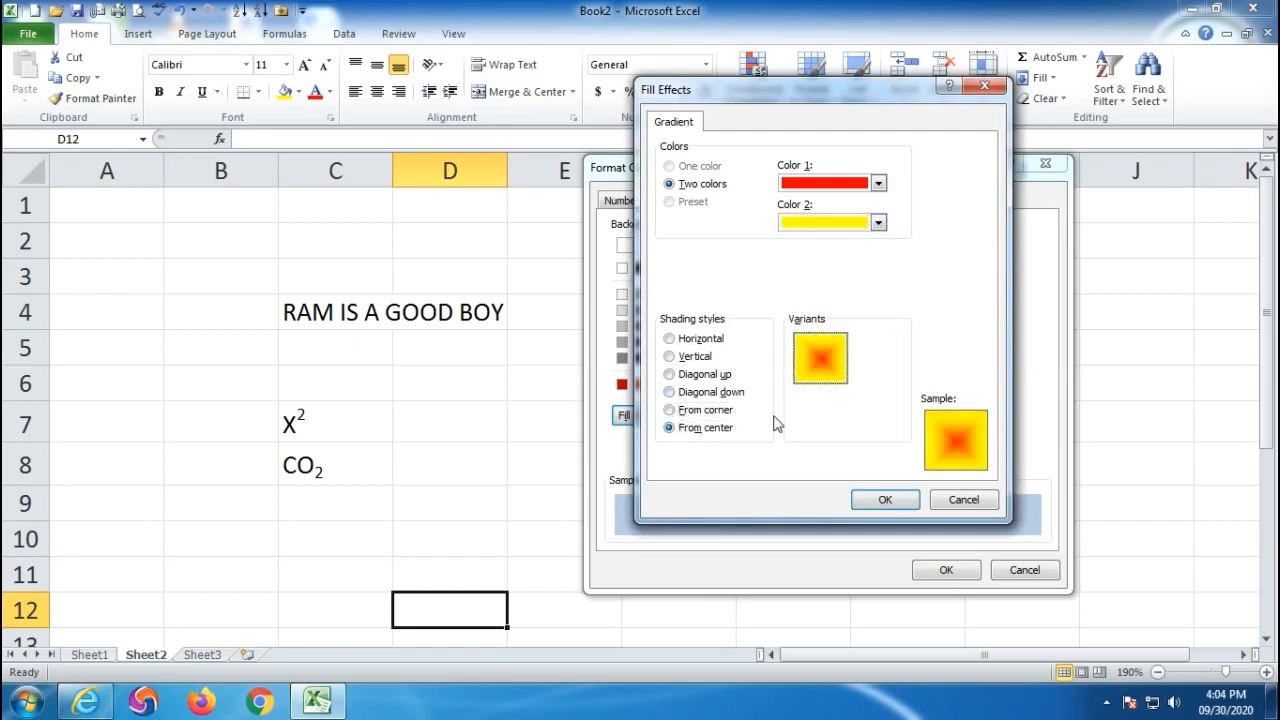
click(858, 500)
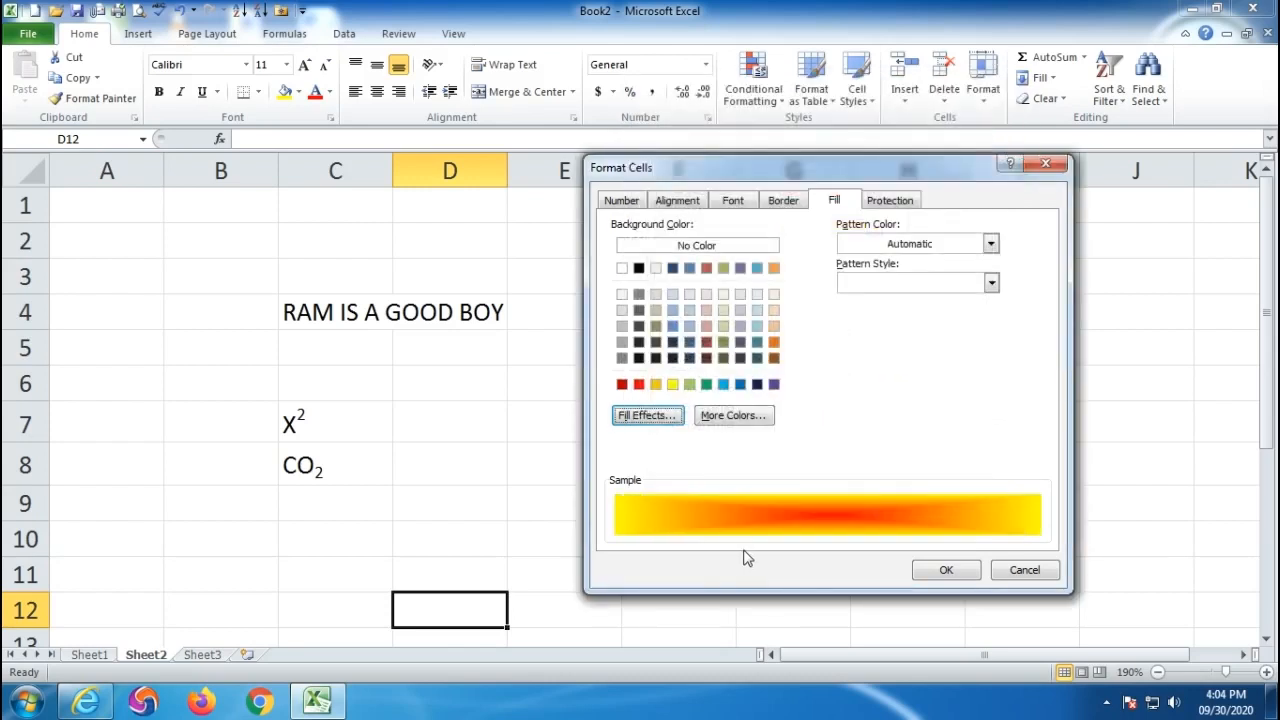
click(935, 571)
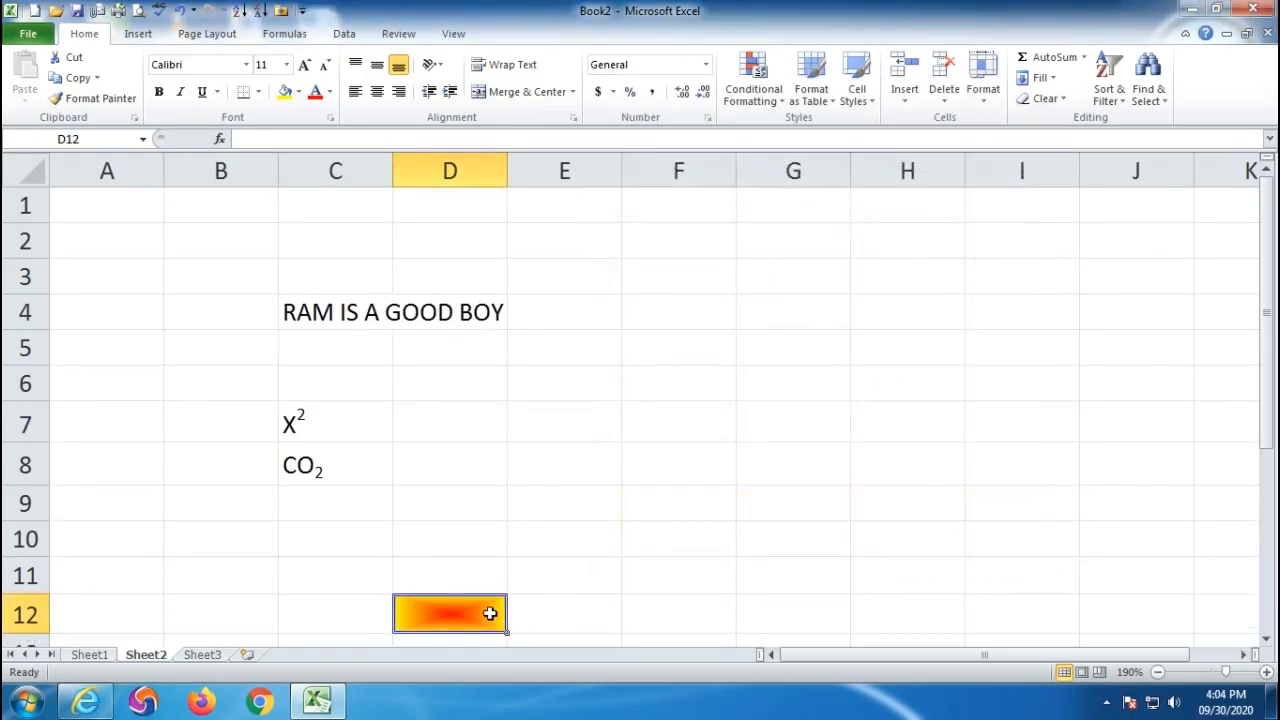
drag(507, 631, 507, 381)
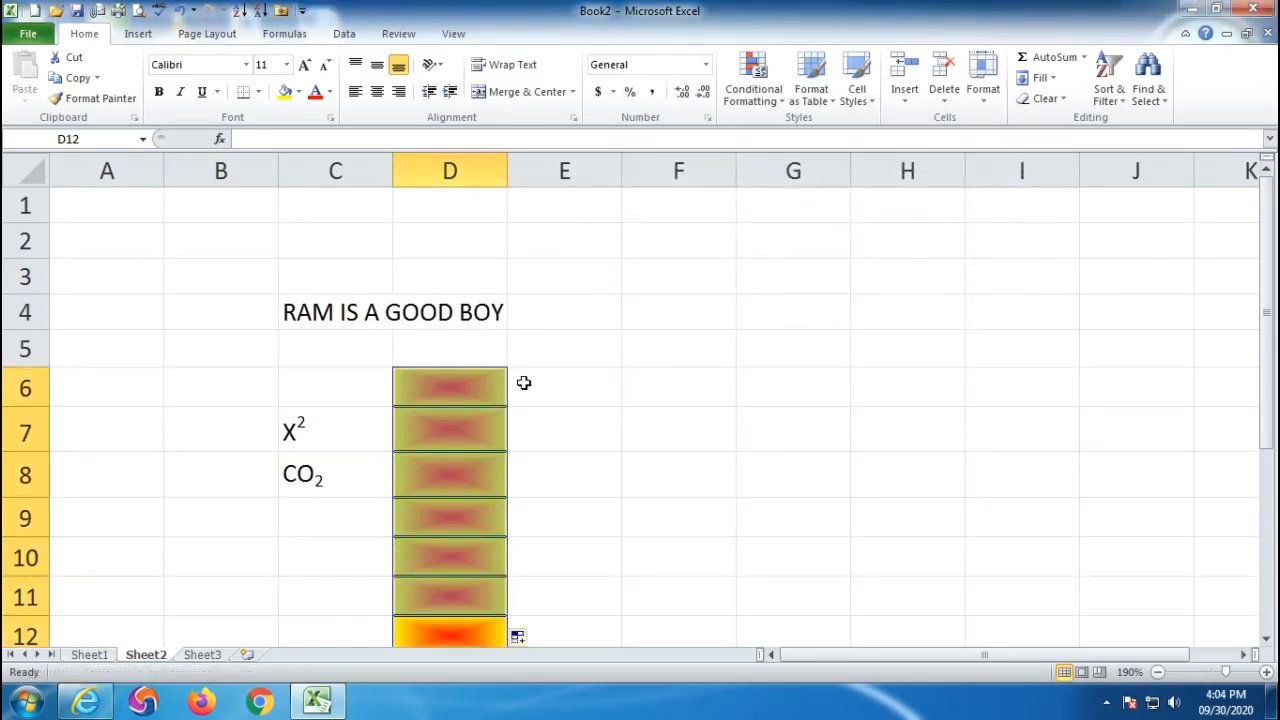
click(609, 423)
scroll(608, 427, down, 1)
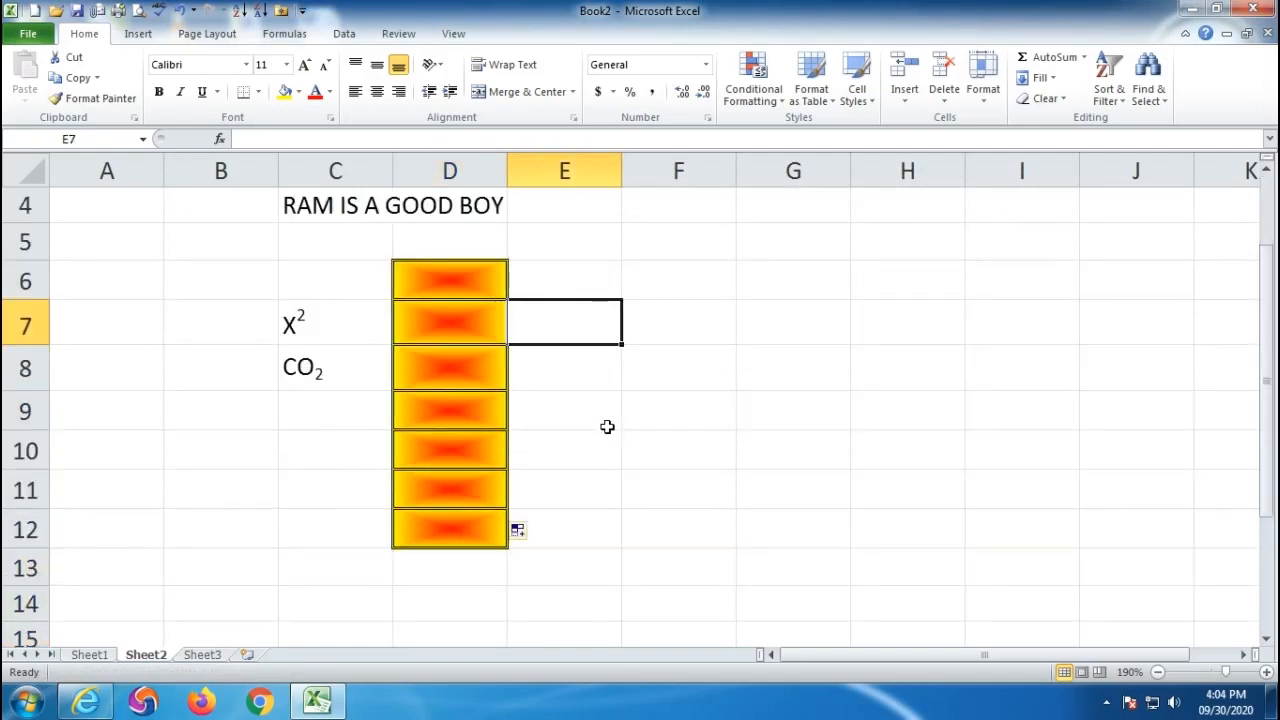
click(707, 119)
click(838, 203)
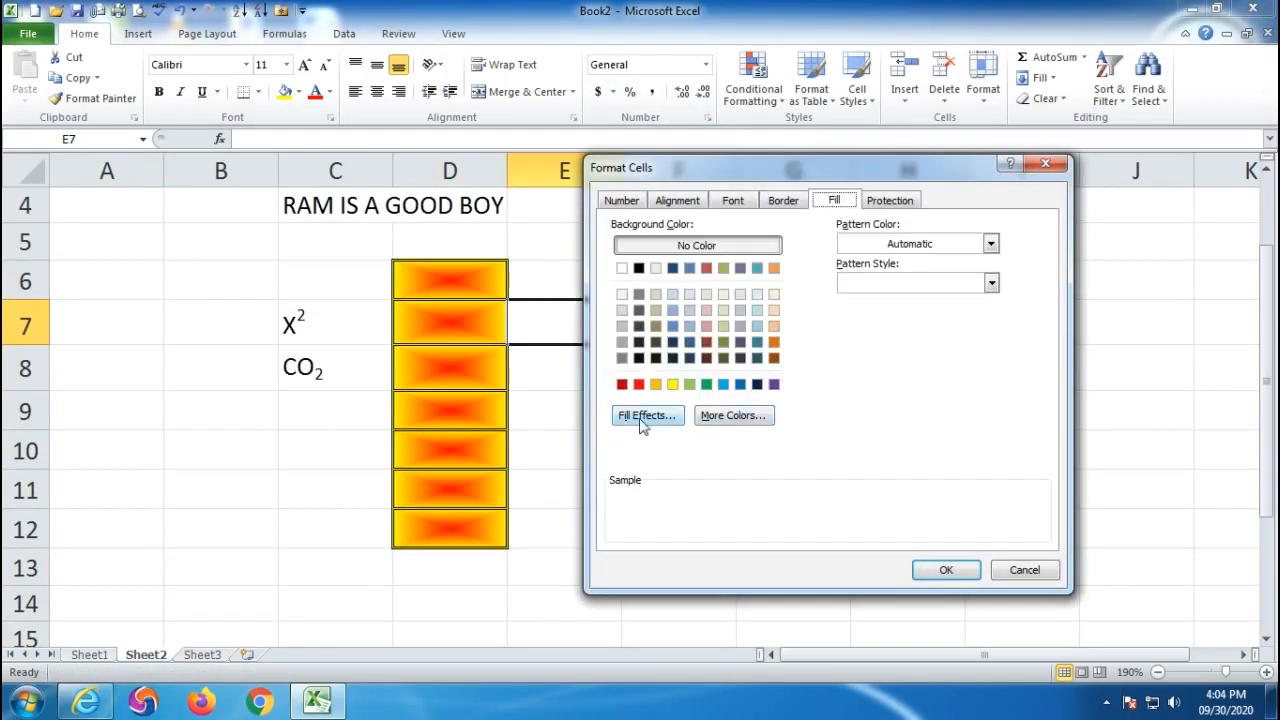
click(720, 418)
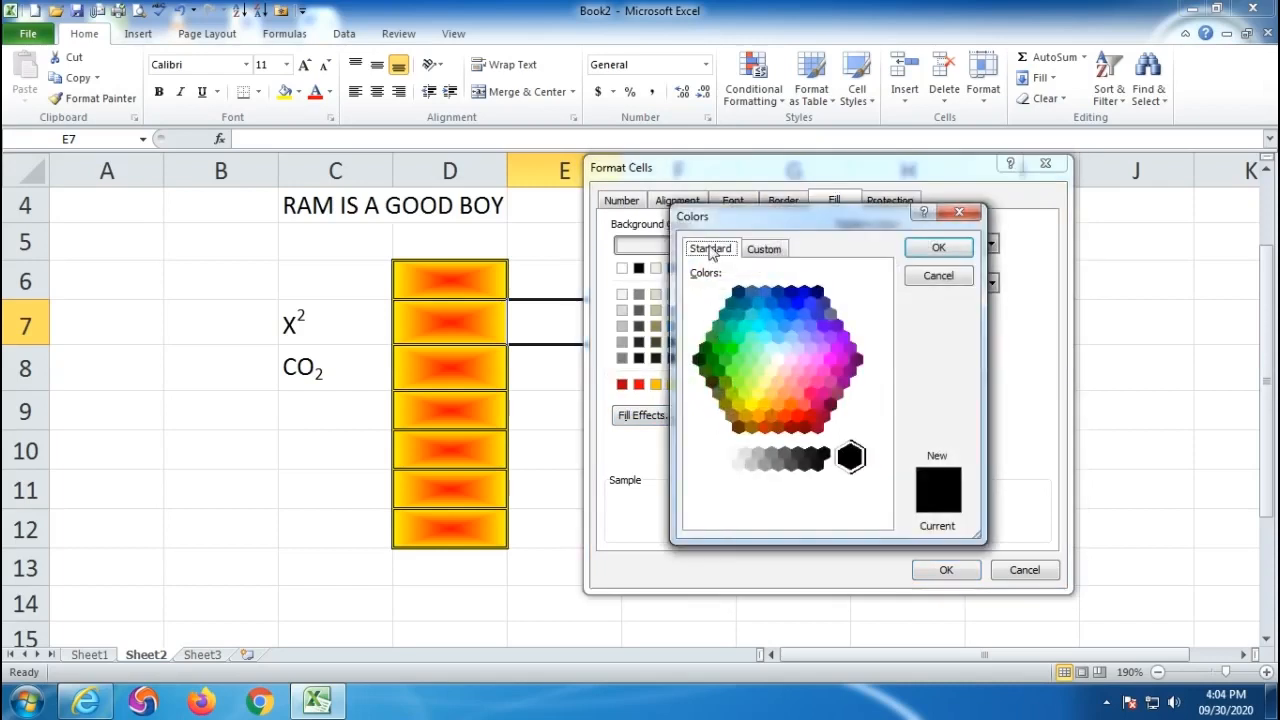
click(784, 393)
click(746, 371)
click(798, 372)
click(788, 378)
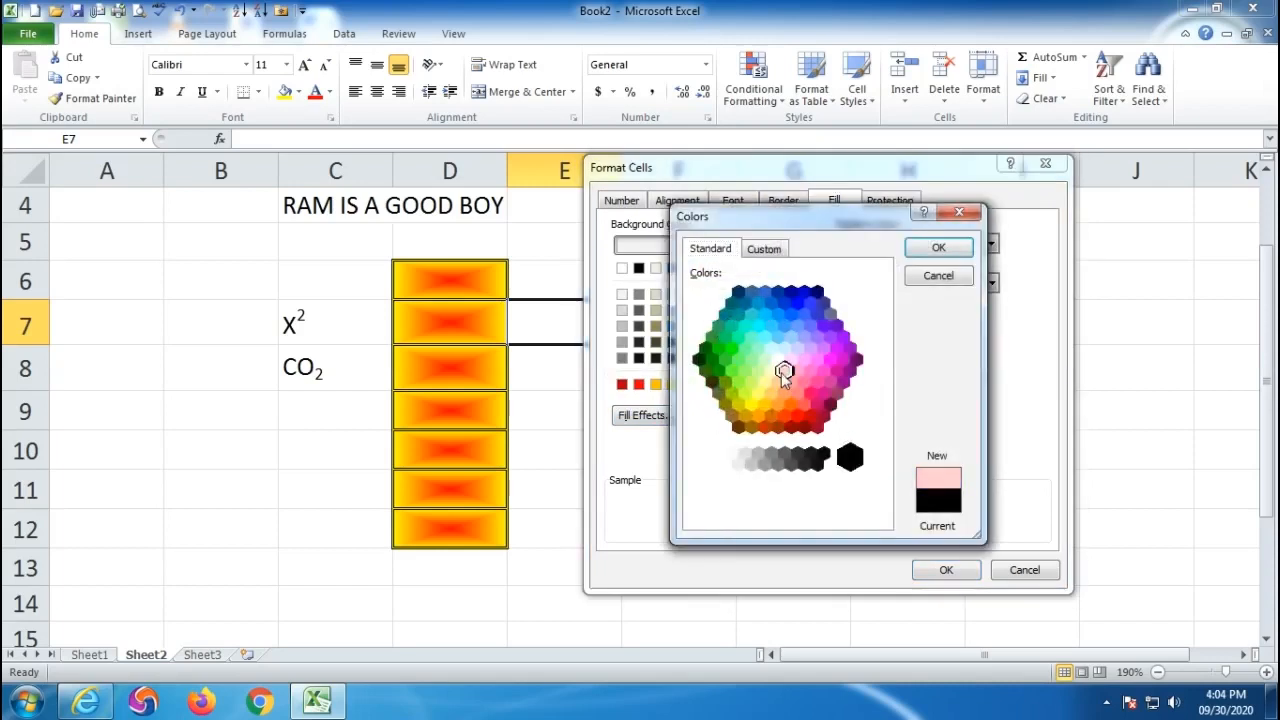
click(764, 249)
click(775, 297)
click(796, 328)
click(818, 322)
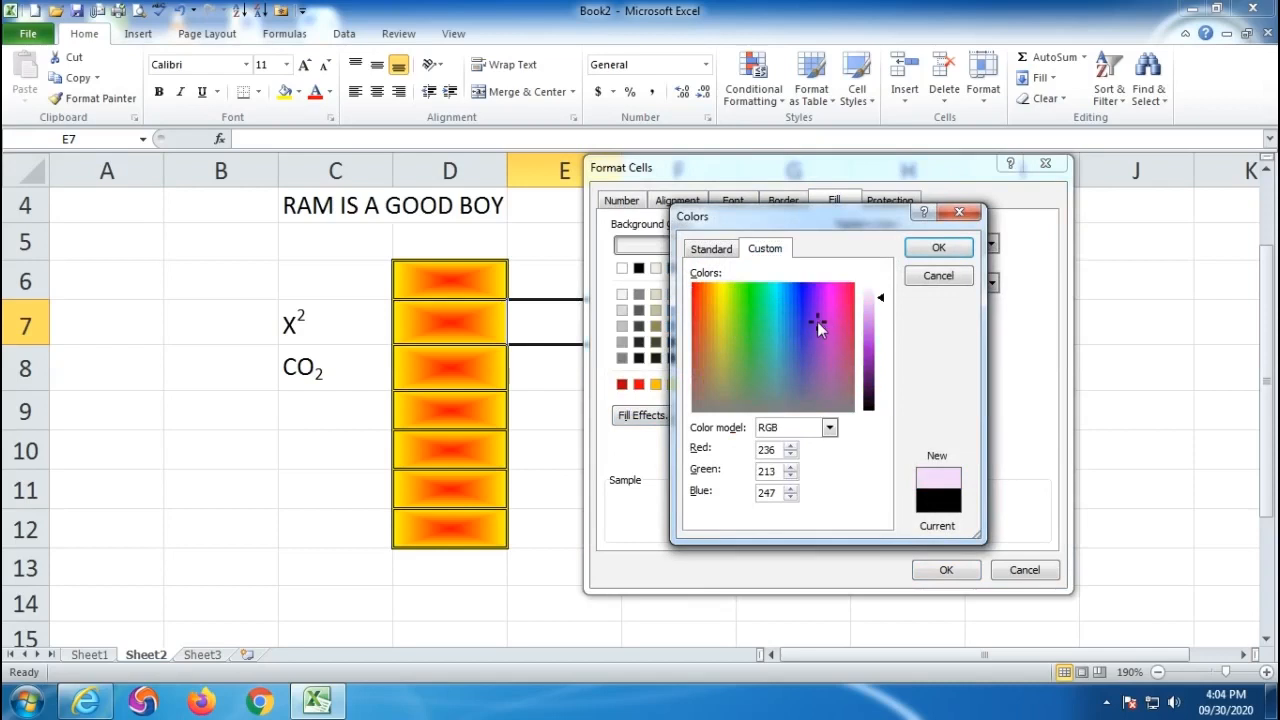
drag(880, 298, 888, 334)
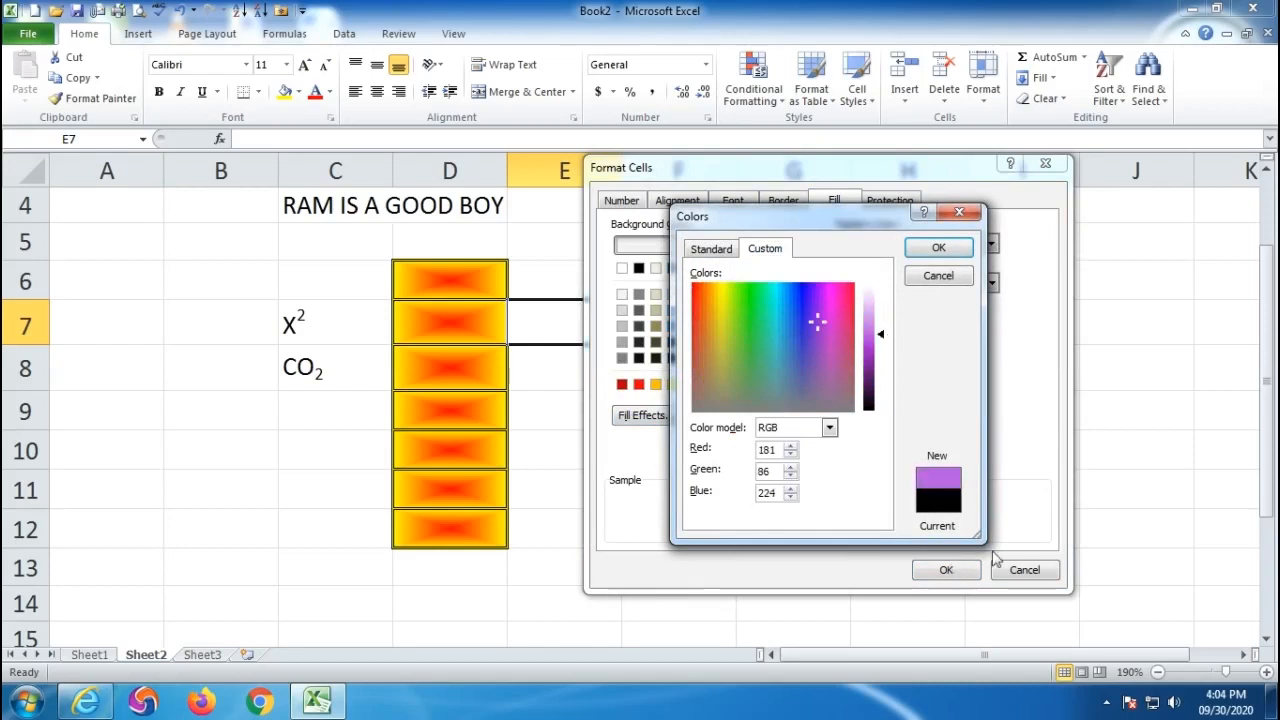
click(937, 284)
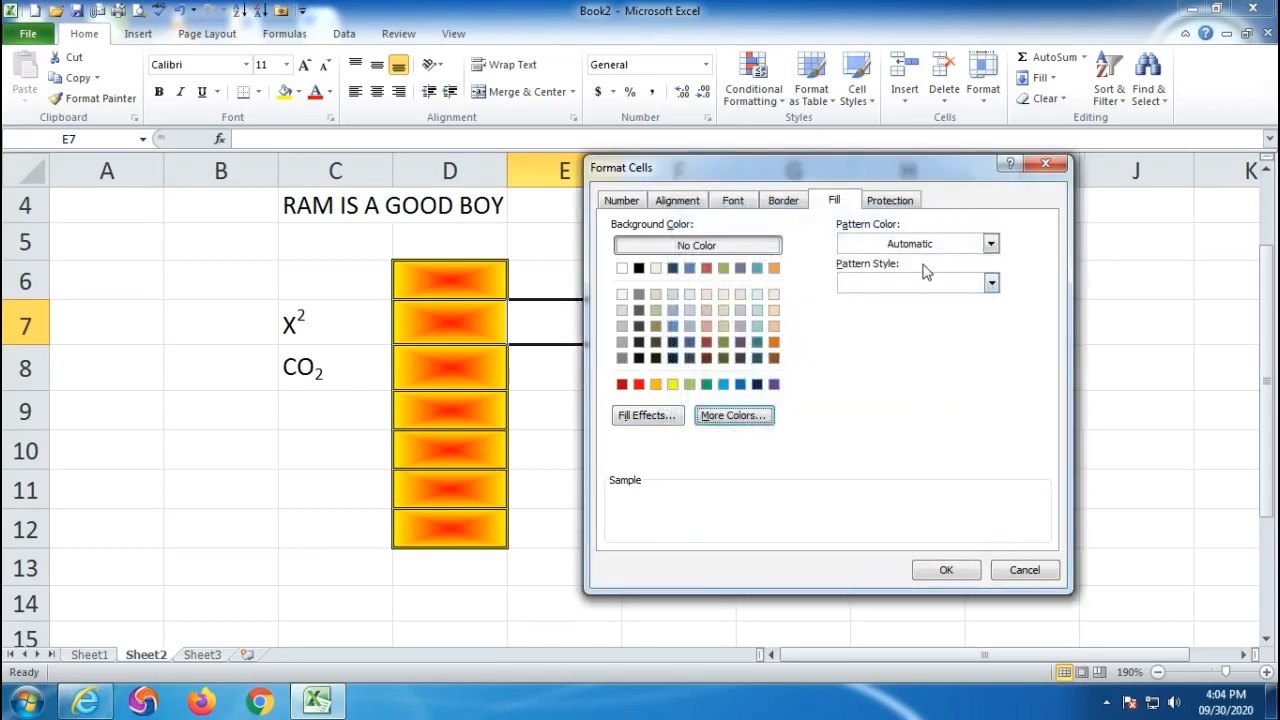
click(884, 204)
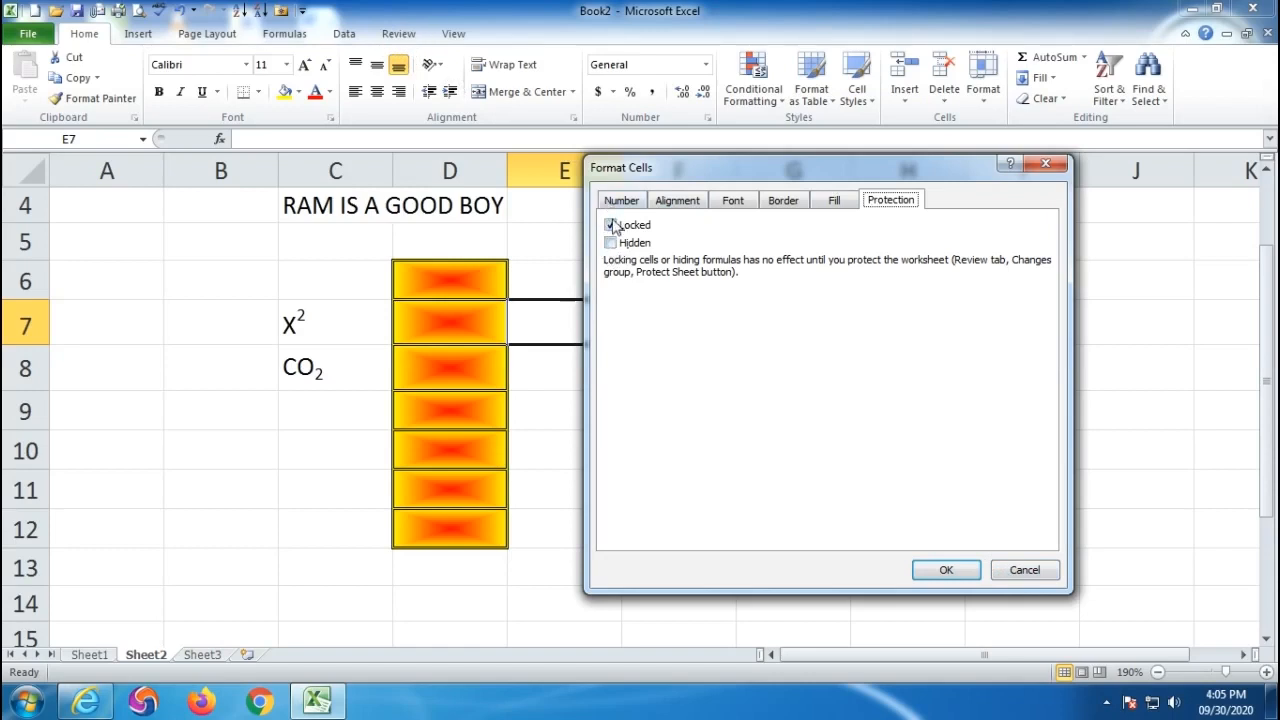
click(1018, 572)
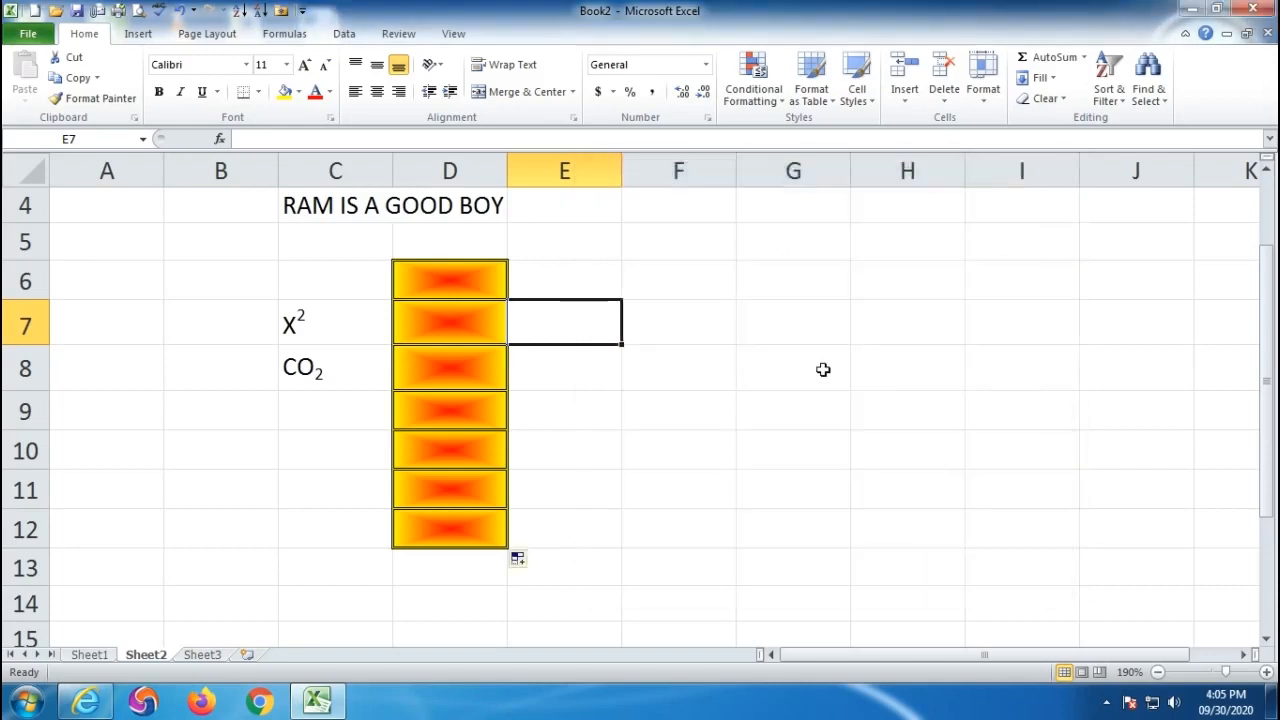